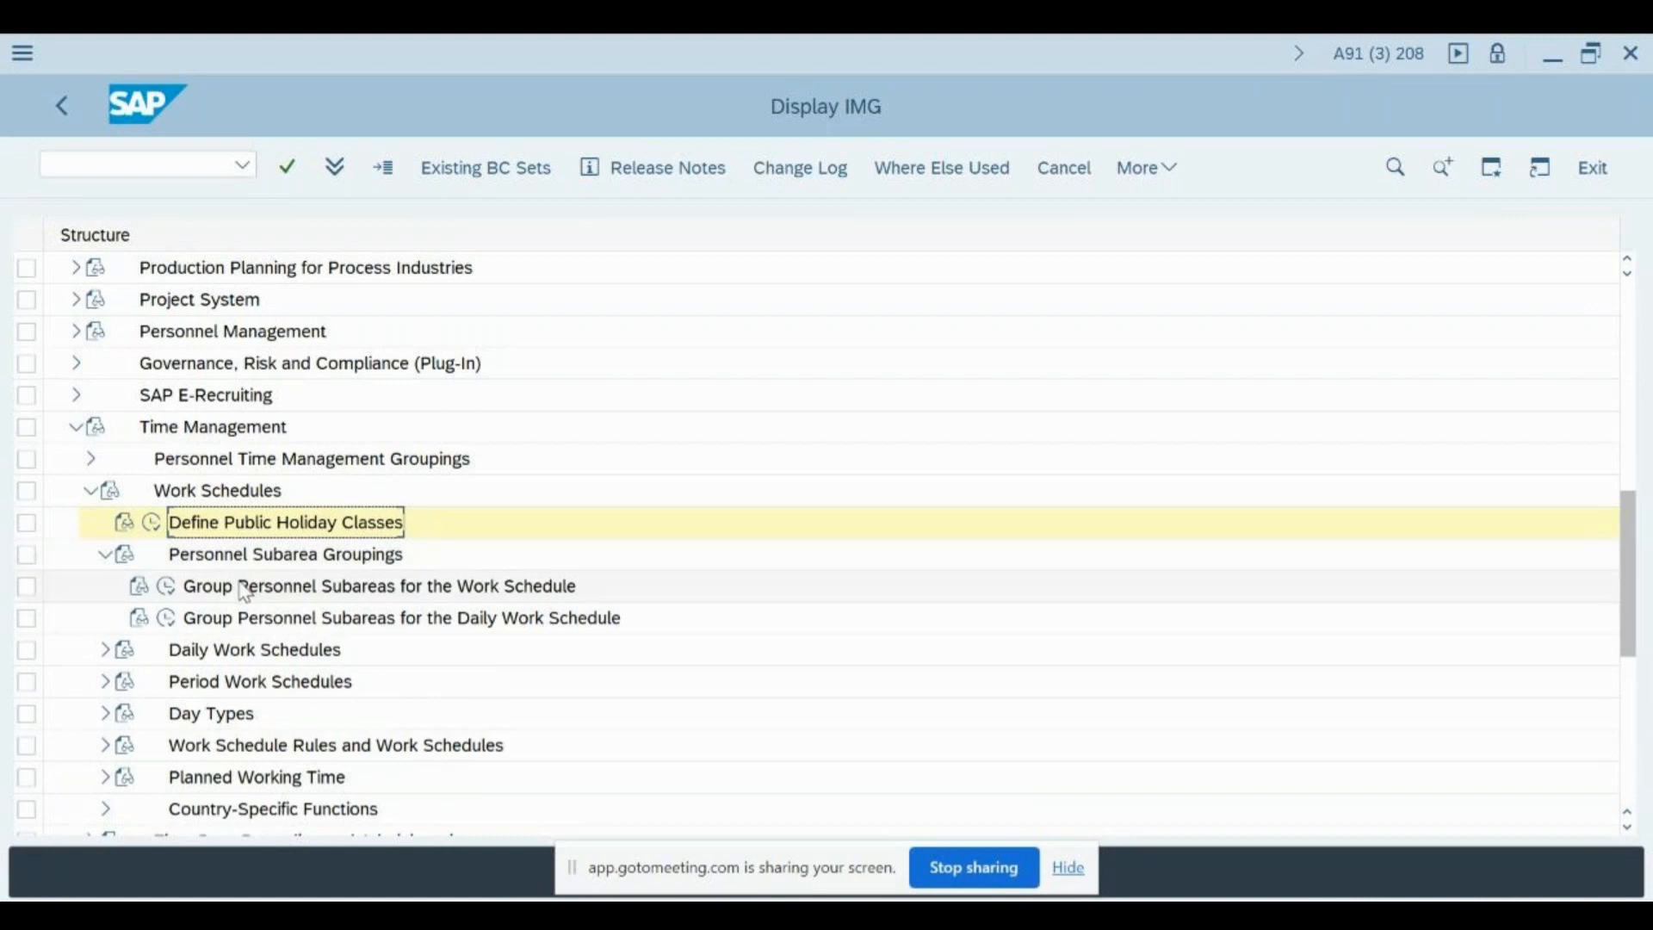
# - Open the Group Personnel Subareas for the Work Schedule activity under Personnel Subarea Groupings, entering IN for the restriction
pyautogui.click(247, 588)
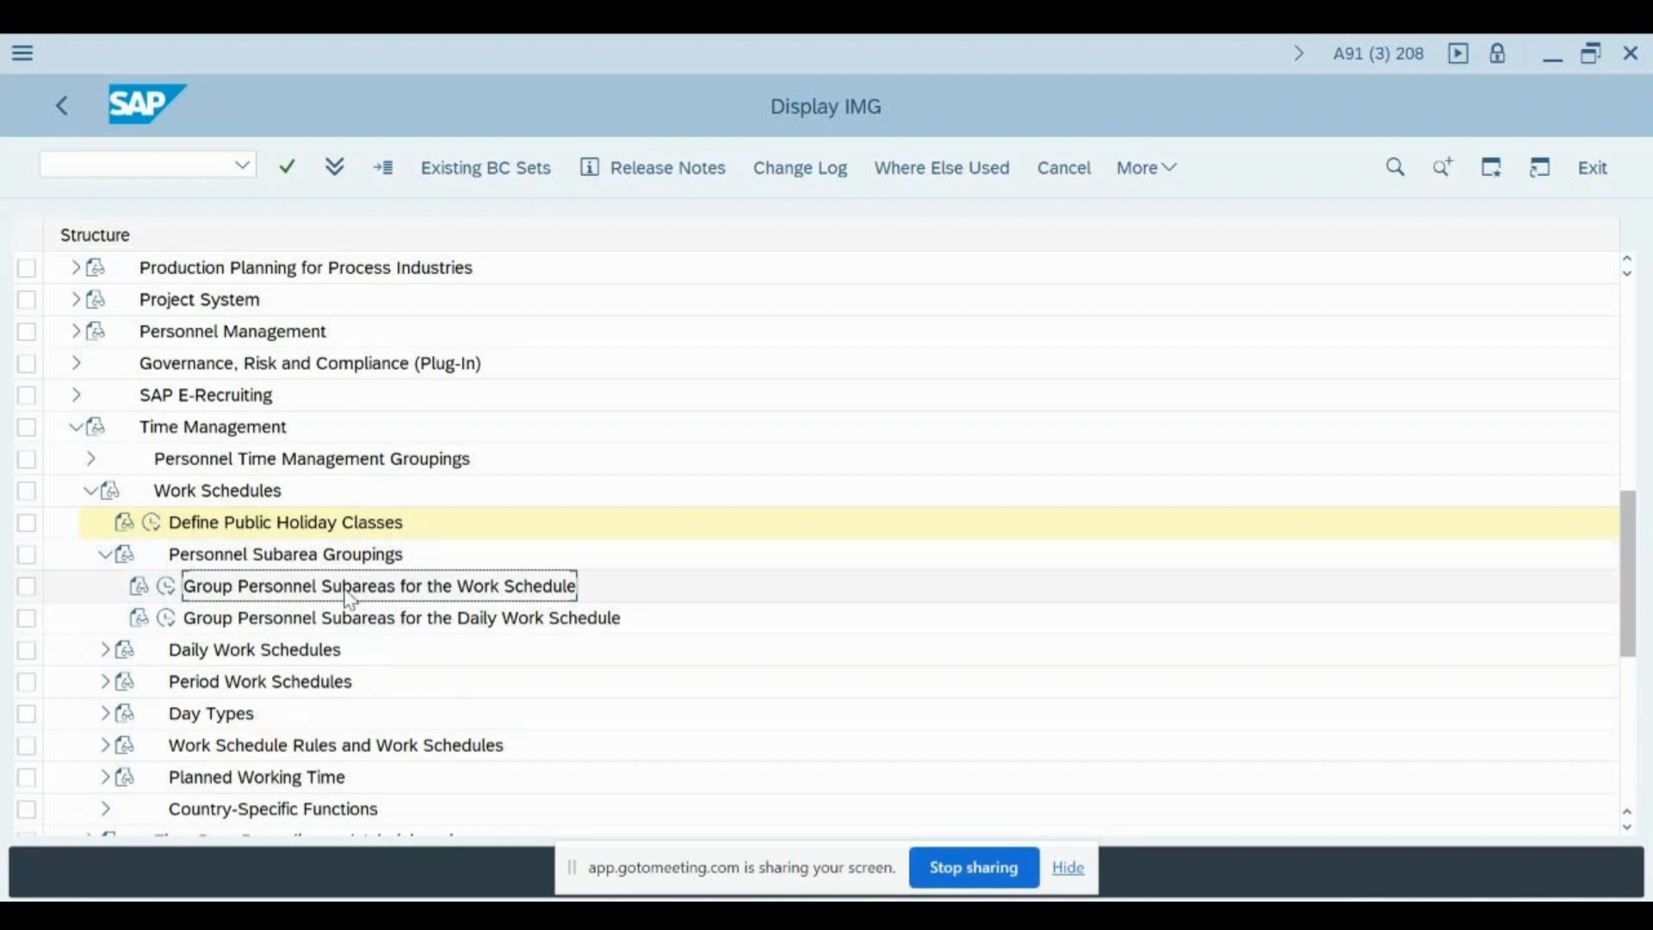
pyautogui.click(304, 625)
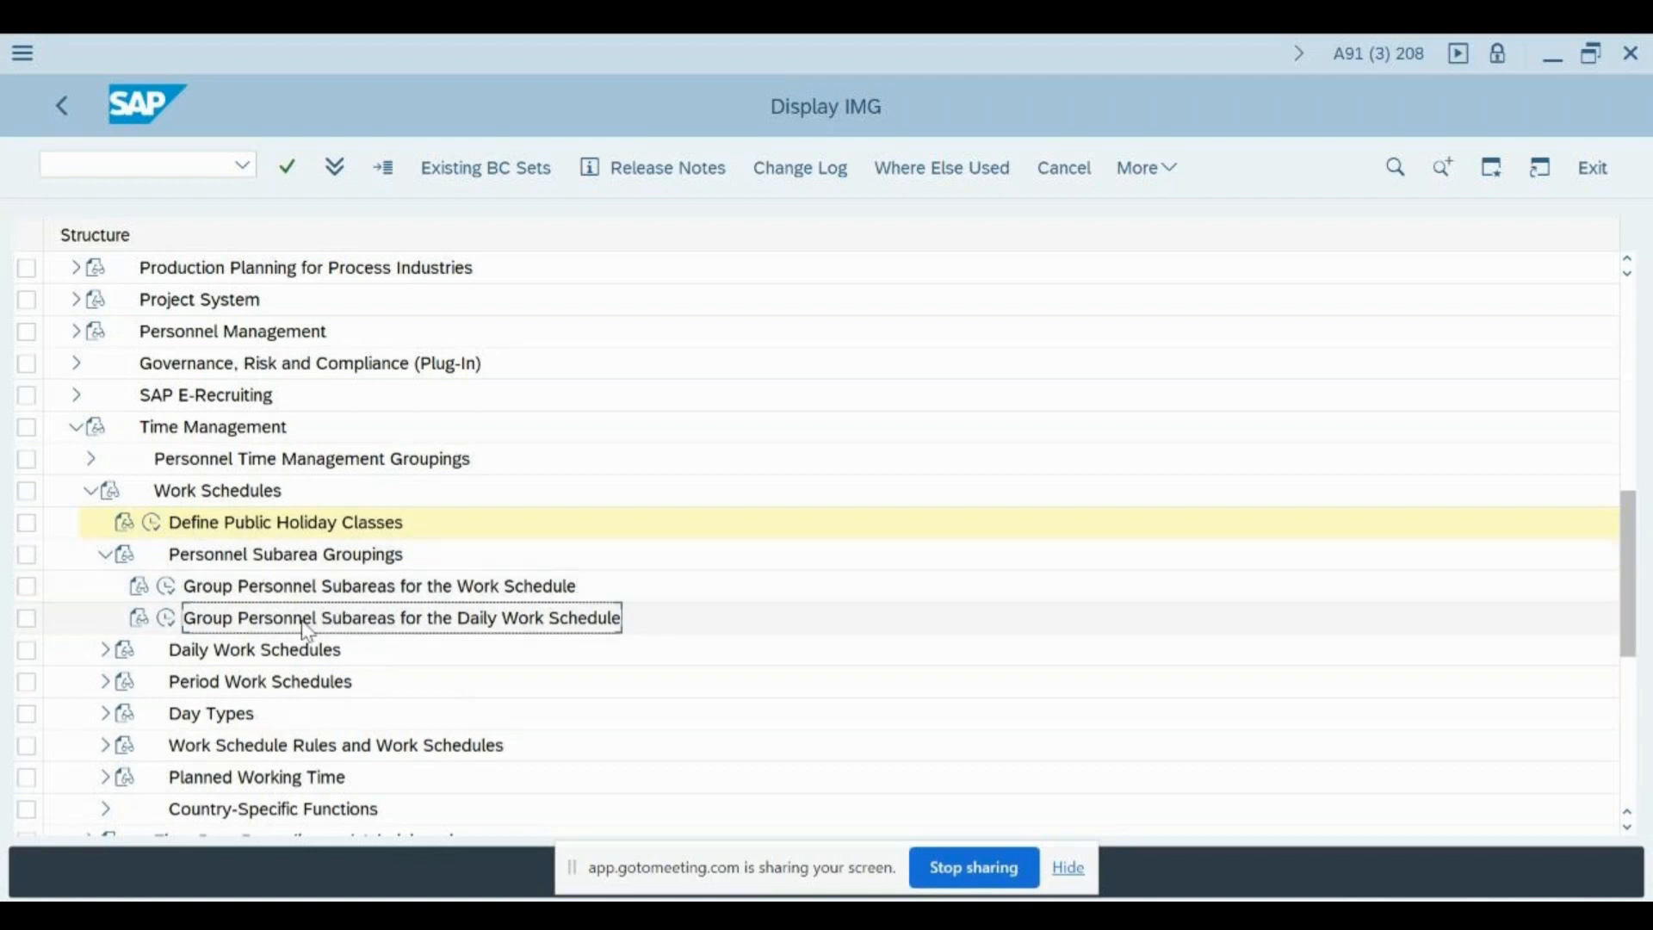
pyautogui.click(167, 585)
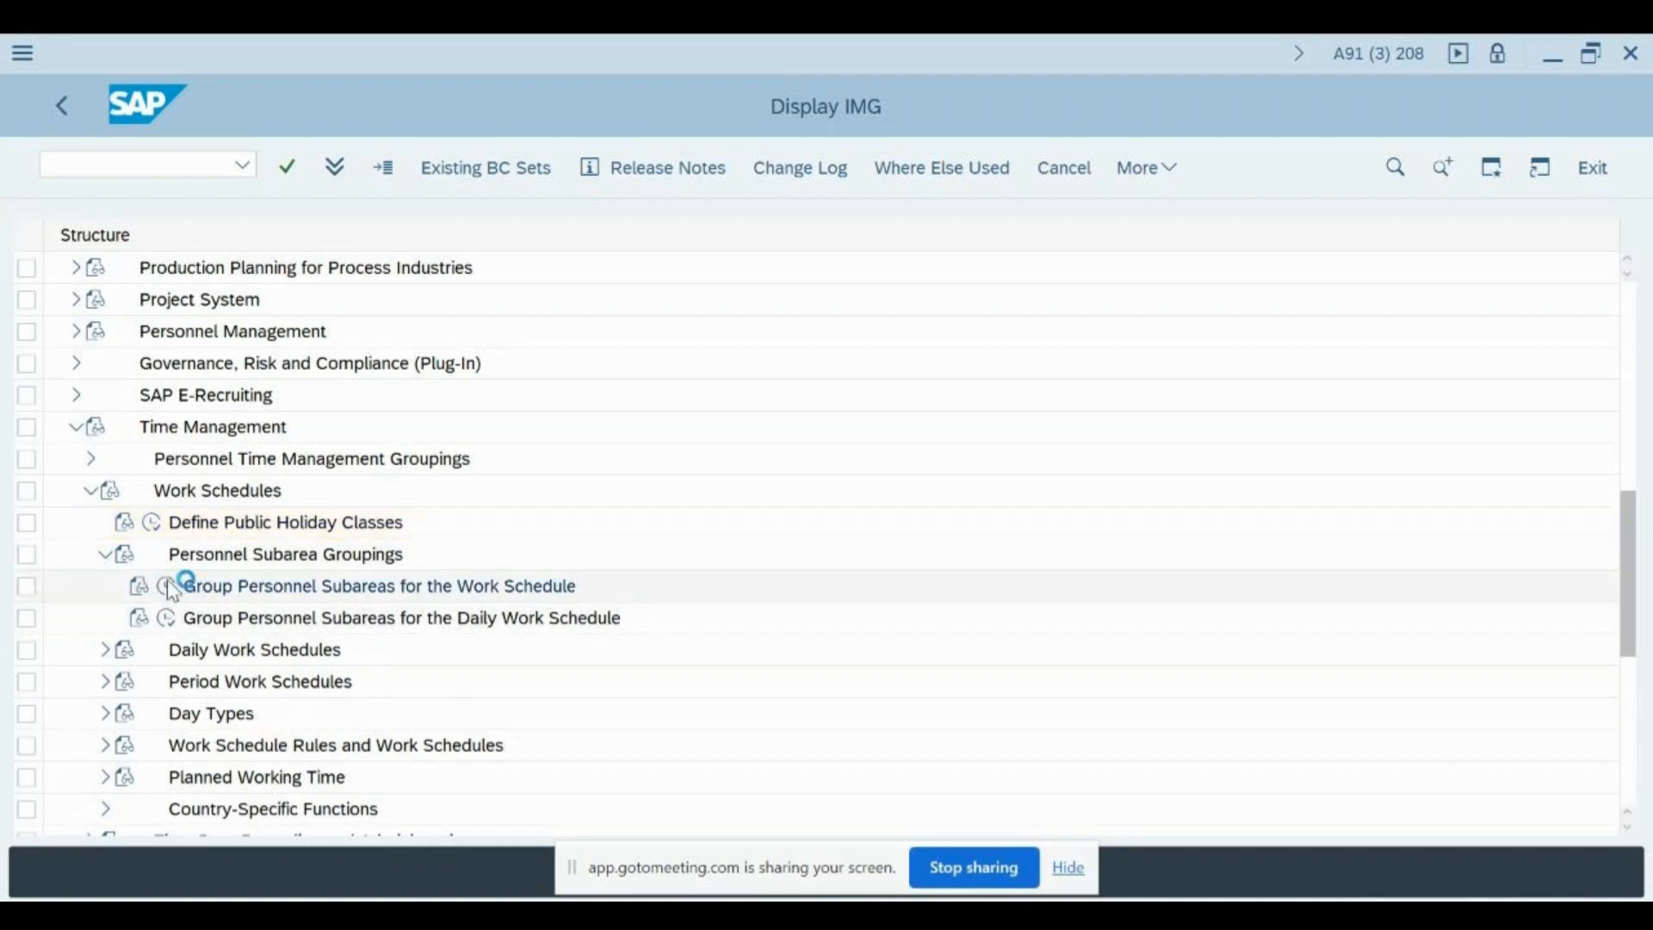
pyautogui.write('India')
pyautogui.press('Return')
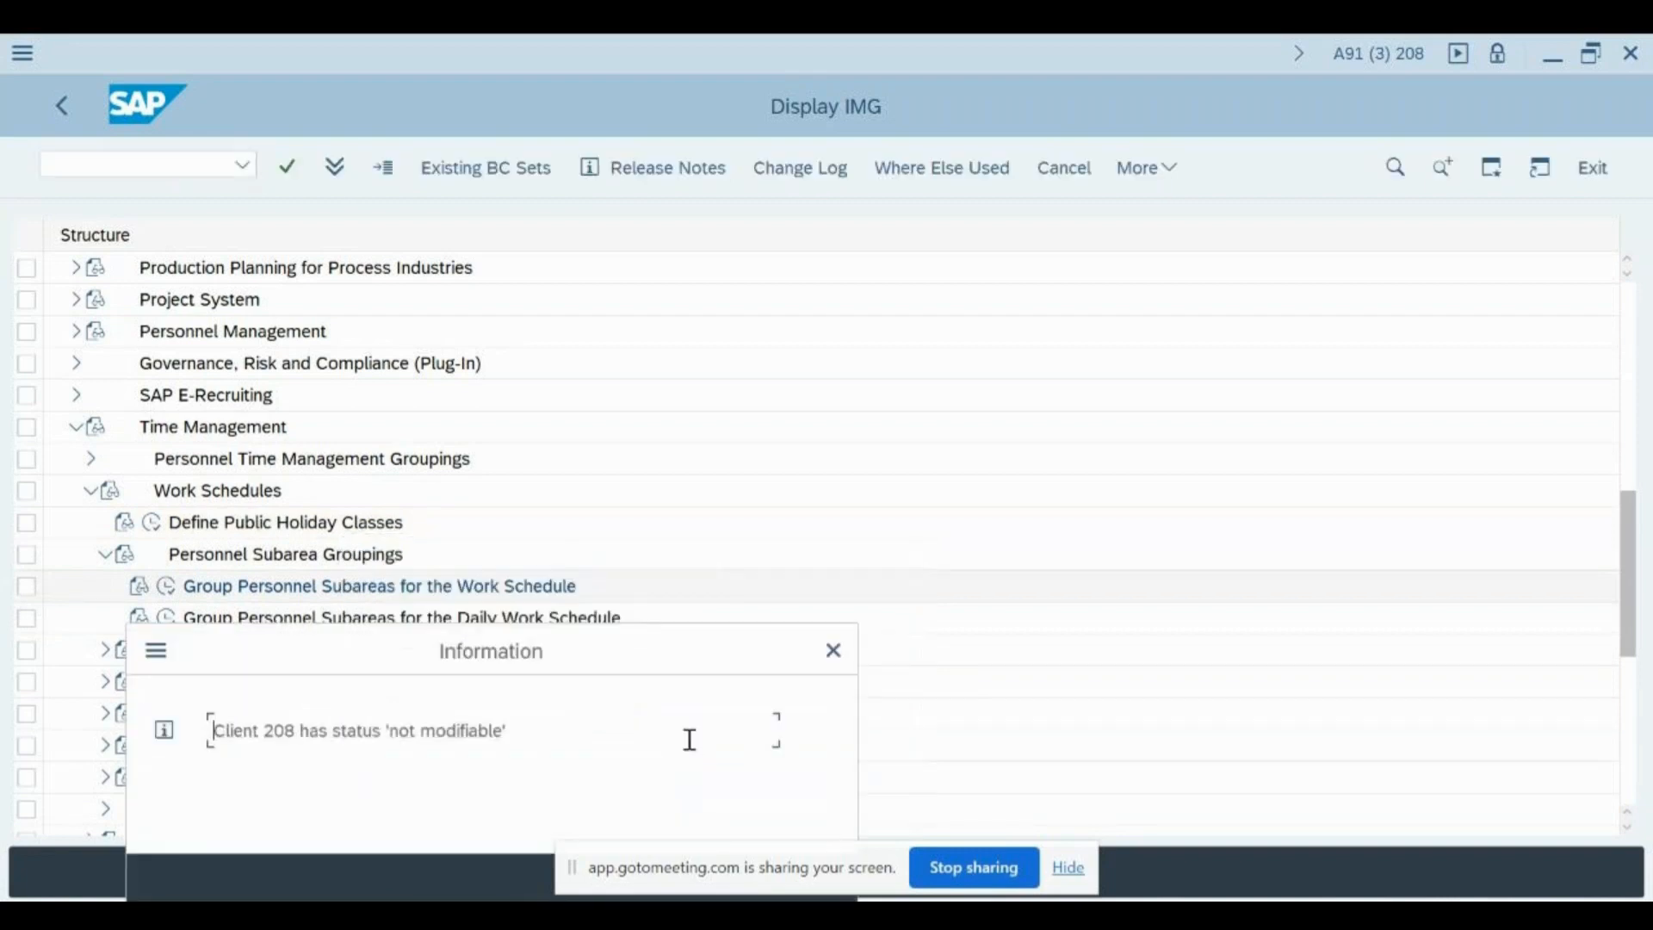
pyautogui.press('Return')
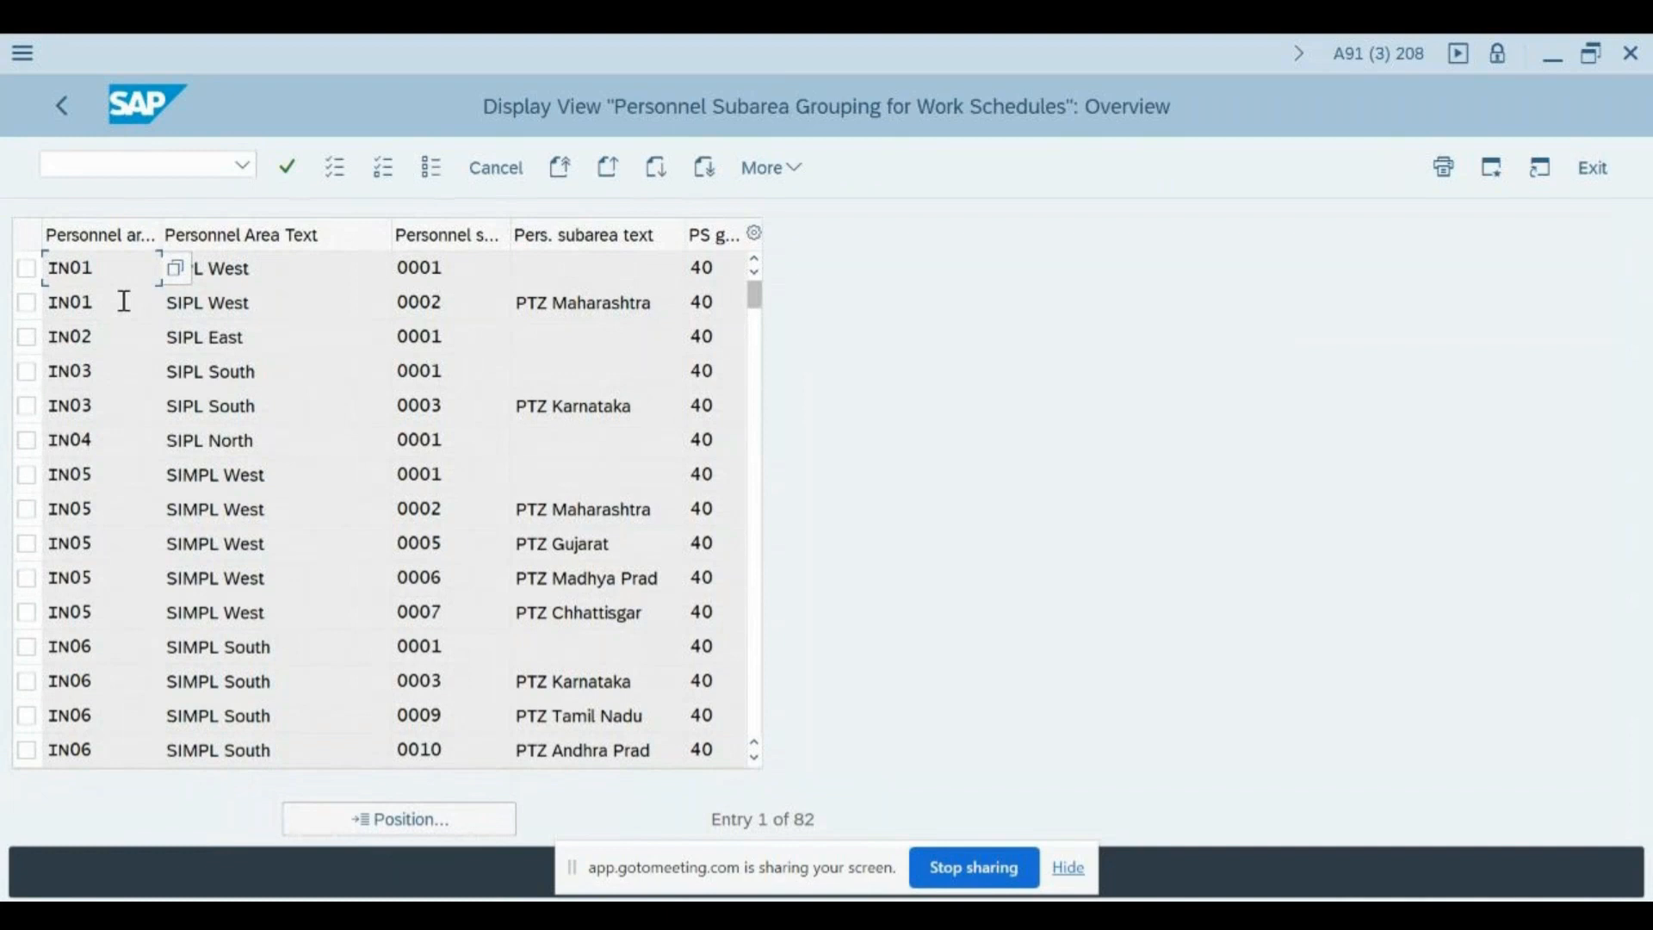
# - Examine the first IN01 entry field by field and widen the PS grouping column by narrowing the personnel subarea text
pyautogui.click(162, 231)
pyautogui.click(106, 277)
pyautogui.click(288, 260)
pyautogui.click(490, 260)
pyautogui.click(631, 265)
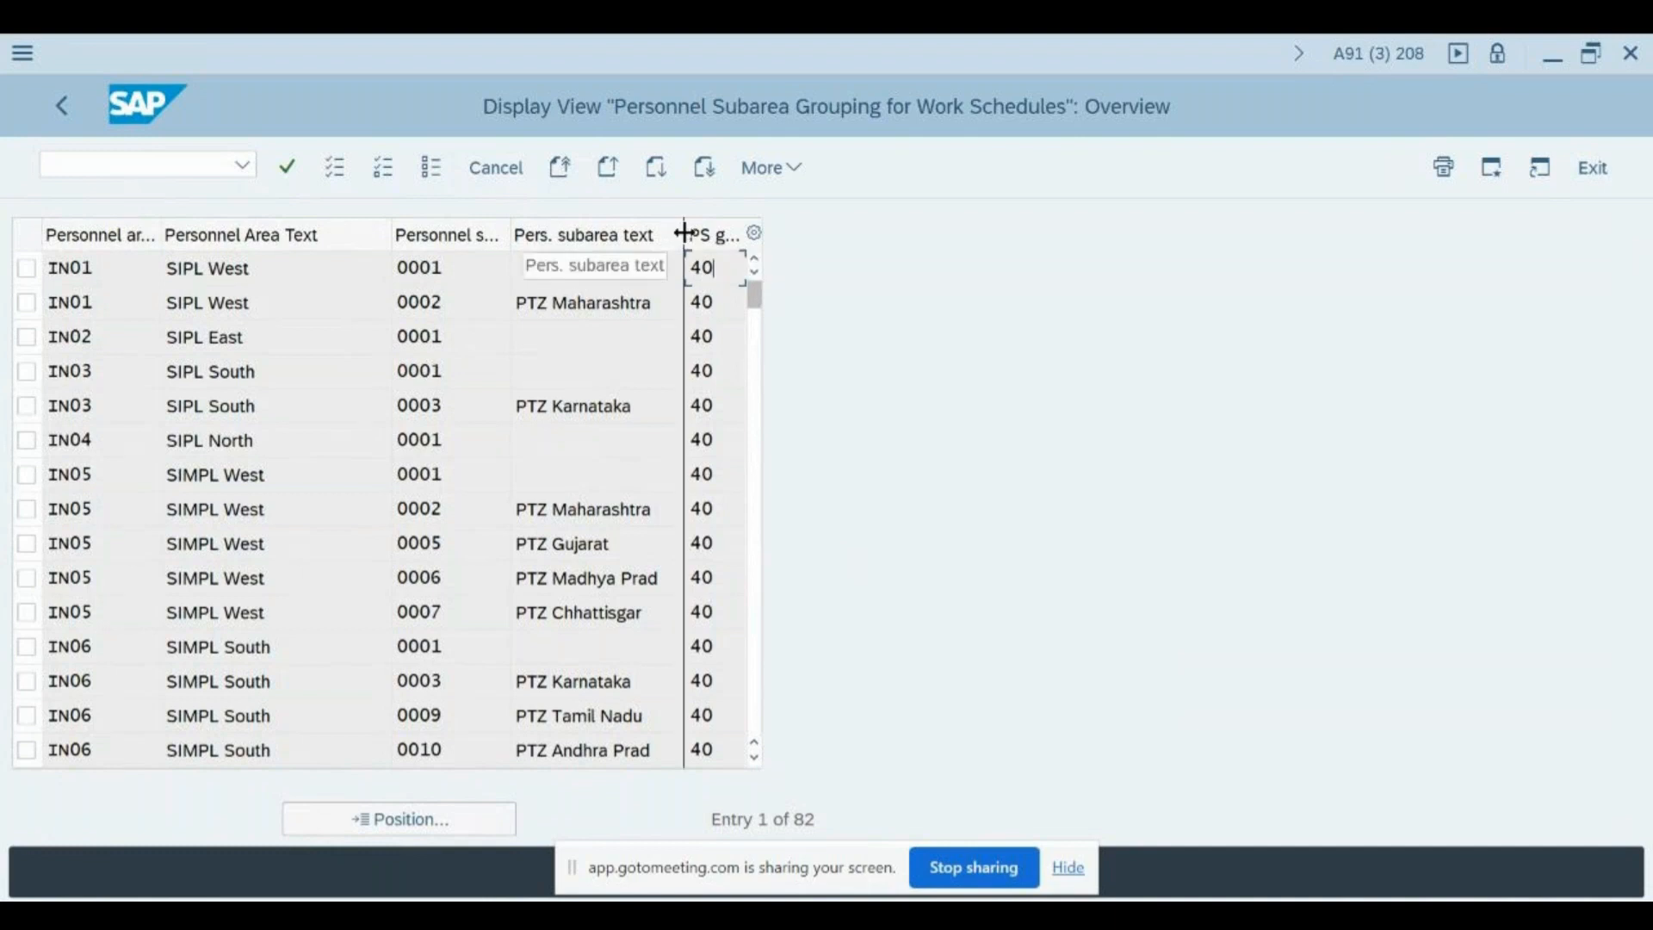
pyautogui.moveTo(684, 234); pyautogui.dragTo(670, 244)
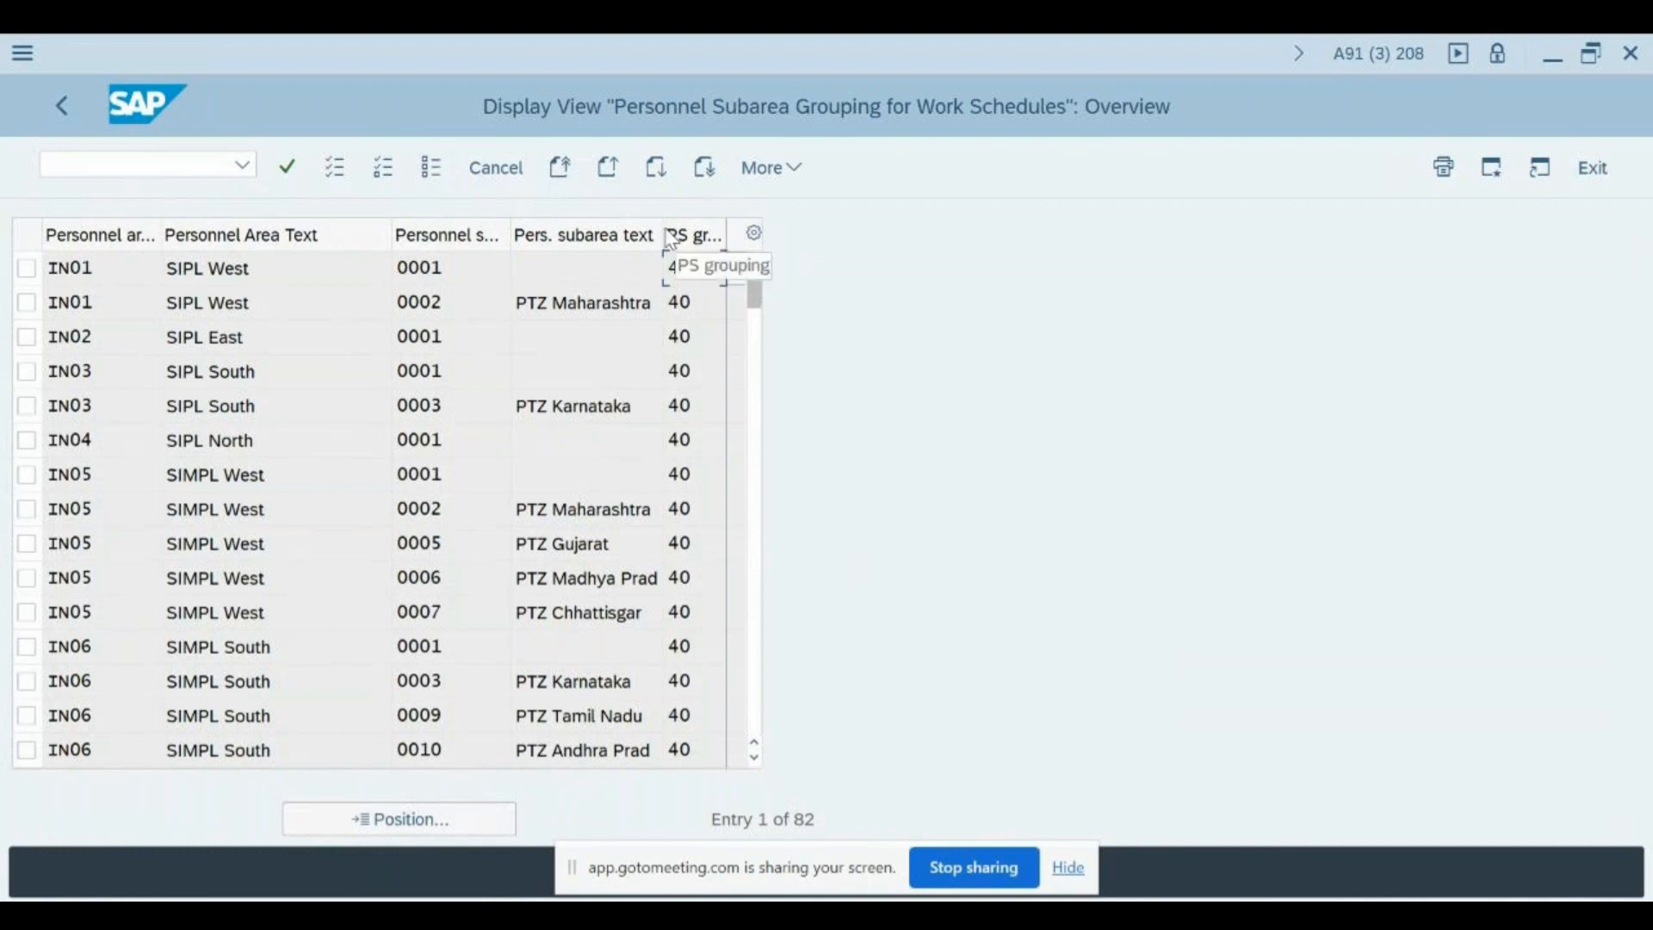
pyautogui.moveTo(663, 228); pyautogui.dragTo(704, 229)
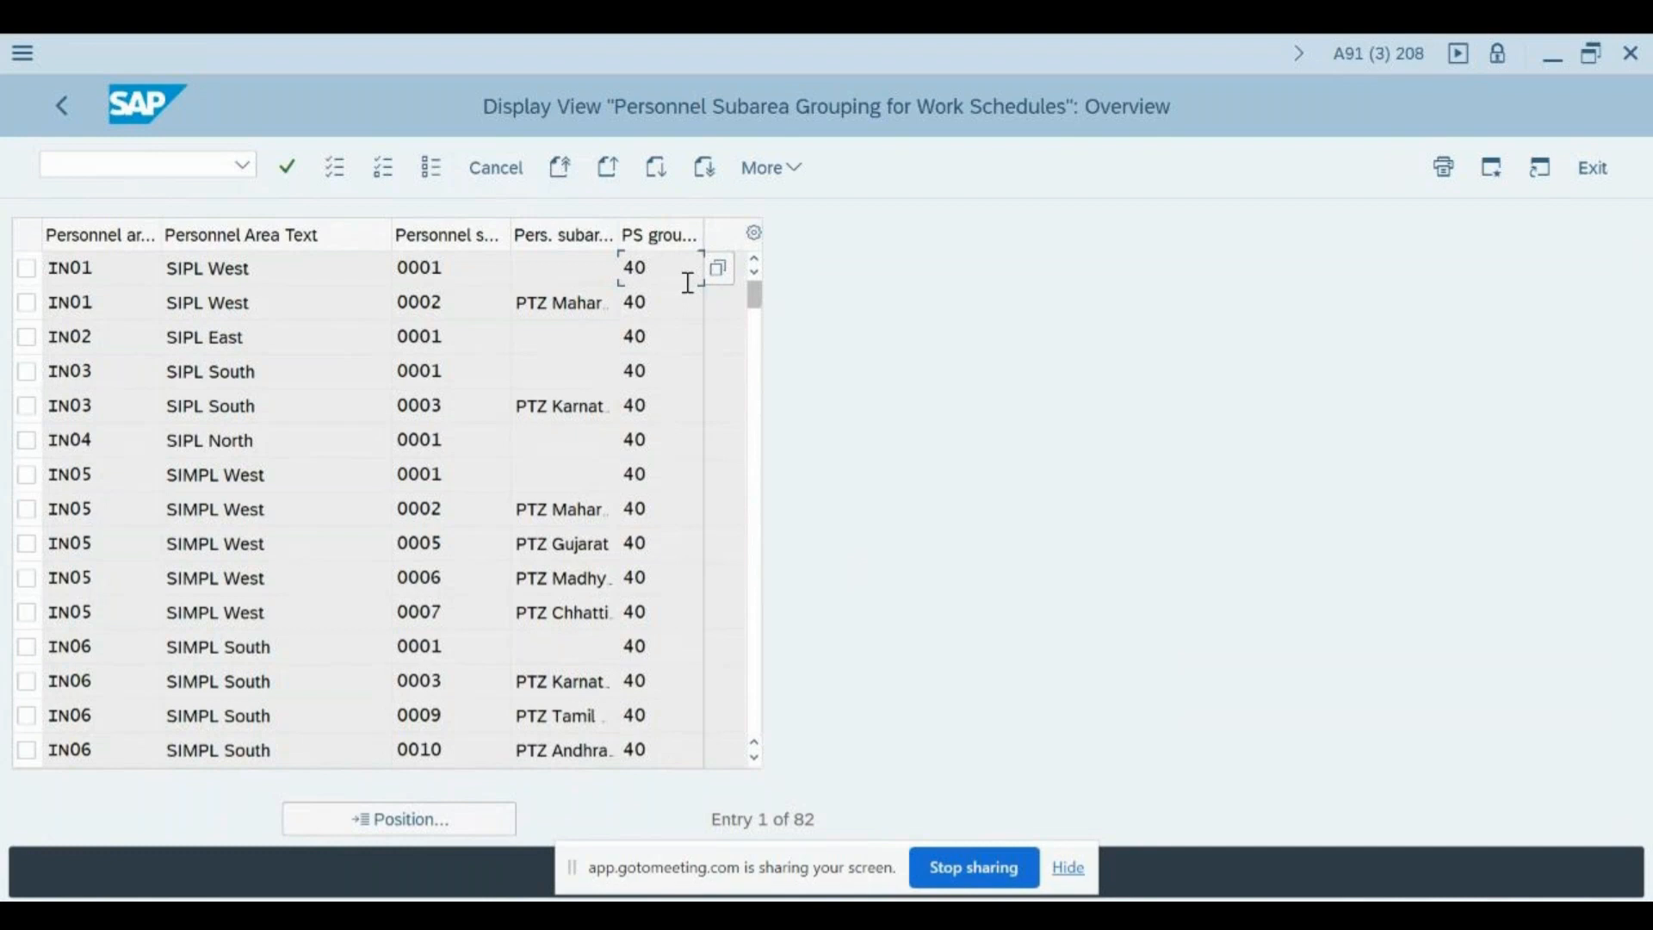
# - Review how personnel area IN01 and subarea 0001 are assigned to a PS grouping, and leave the view
pyautogui.moveTo(661, 272); pyautogui.dragTo(628, 270)
pyautogui.click(627, 270)
pyautogui.click(118, 277)
pyautogui.click(475, 261)
pyautogui.click(671, 276)
pyautogui.click(129, 271)
pyautogui.click(456, 276)
pyautogui.click(93, 270)
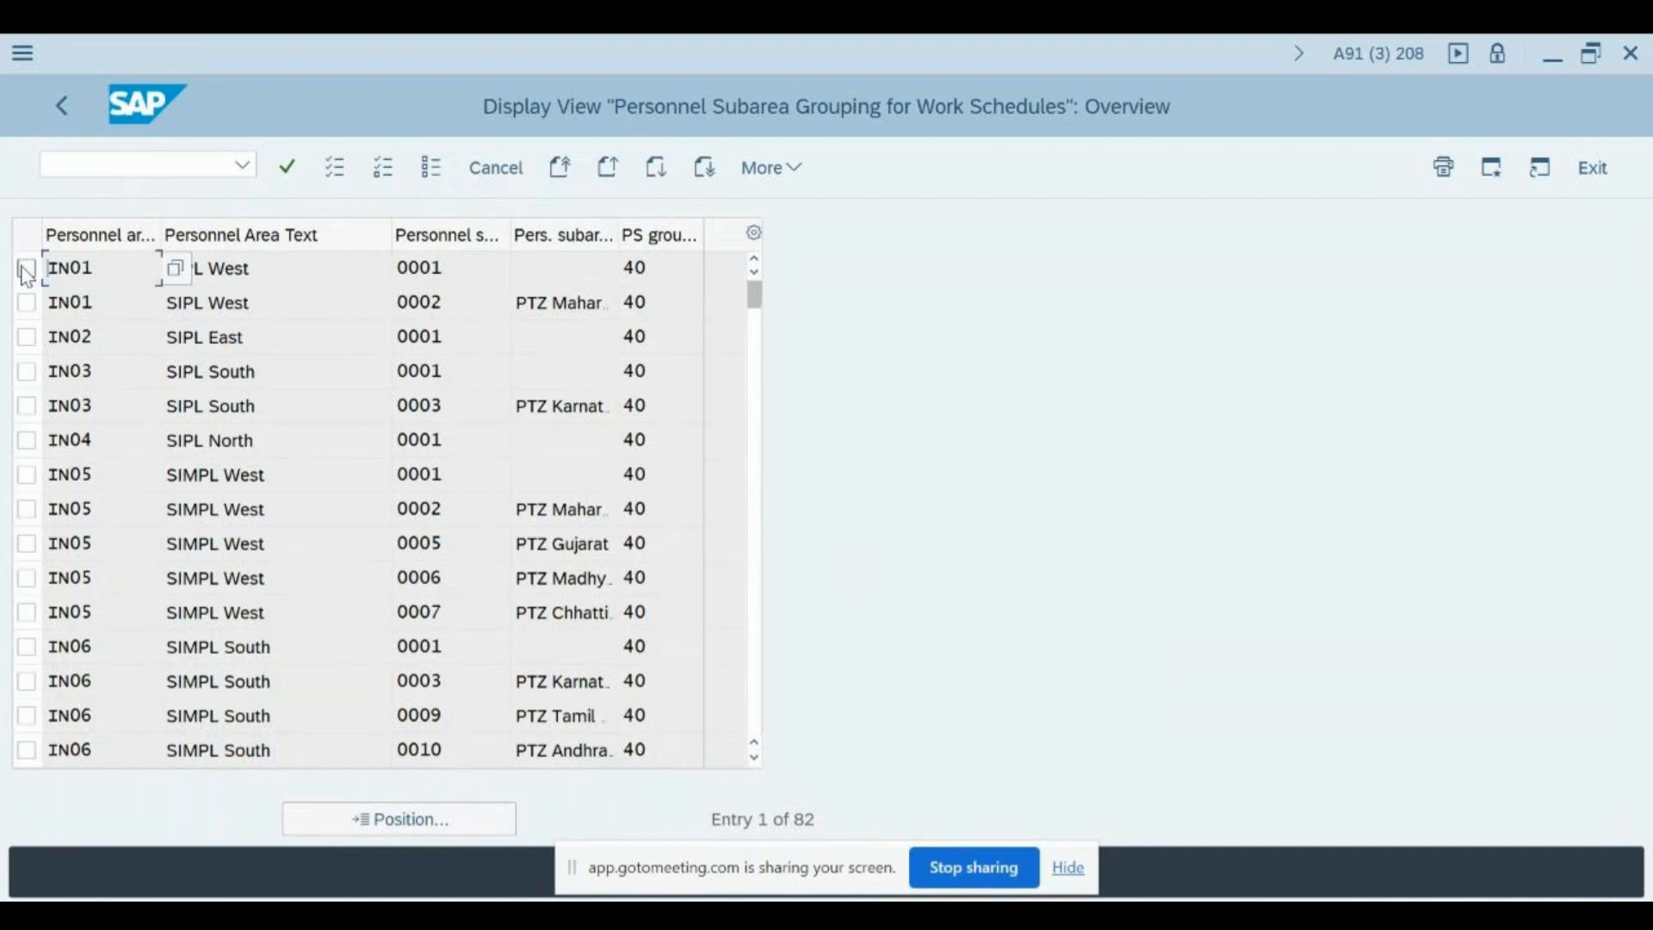
pyautogui.moveTo(451, 269); pyautogui.dragTo(401, 264)
pyautogui.click(400, 264)
pyautogui.click(660, 270)
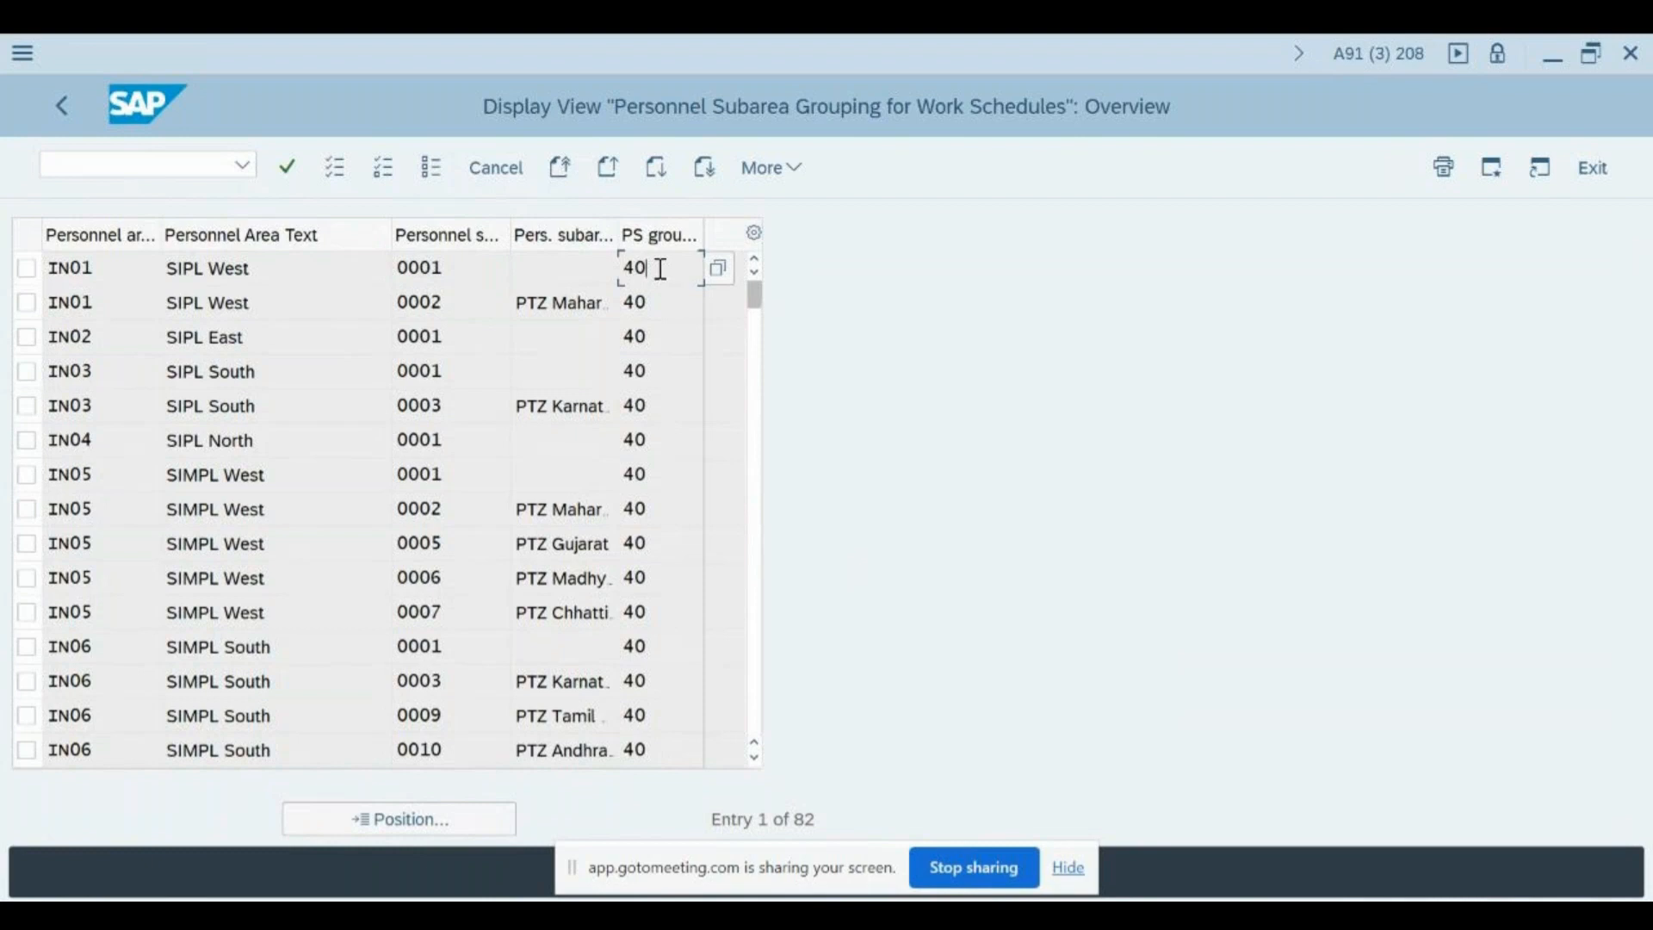
pyautogui.click(503, 169)
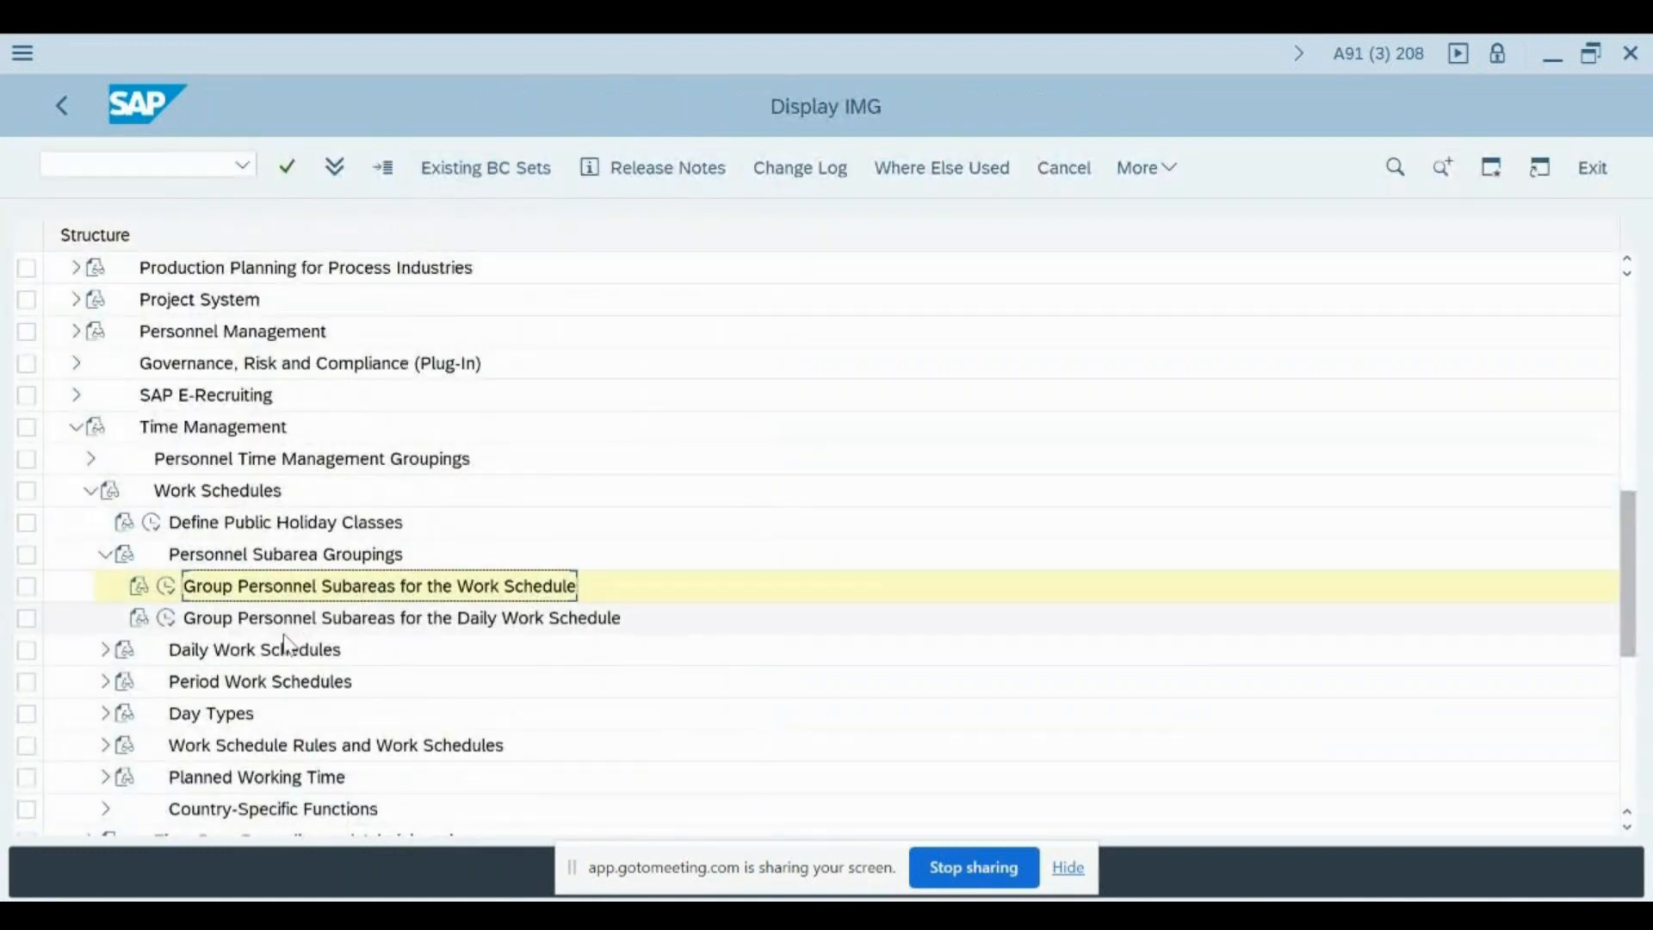
# - Open the Group Personnel Subareas for the Daily Work Schedule activity and look through the whole list of grouping assignments
pyautogui.click(168, 617)
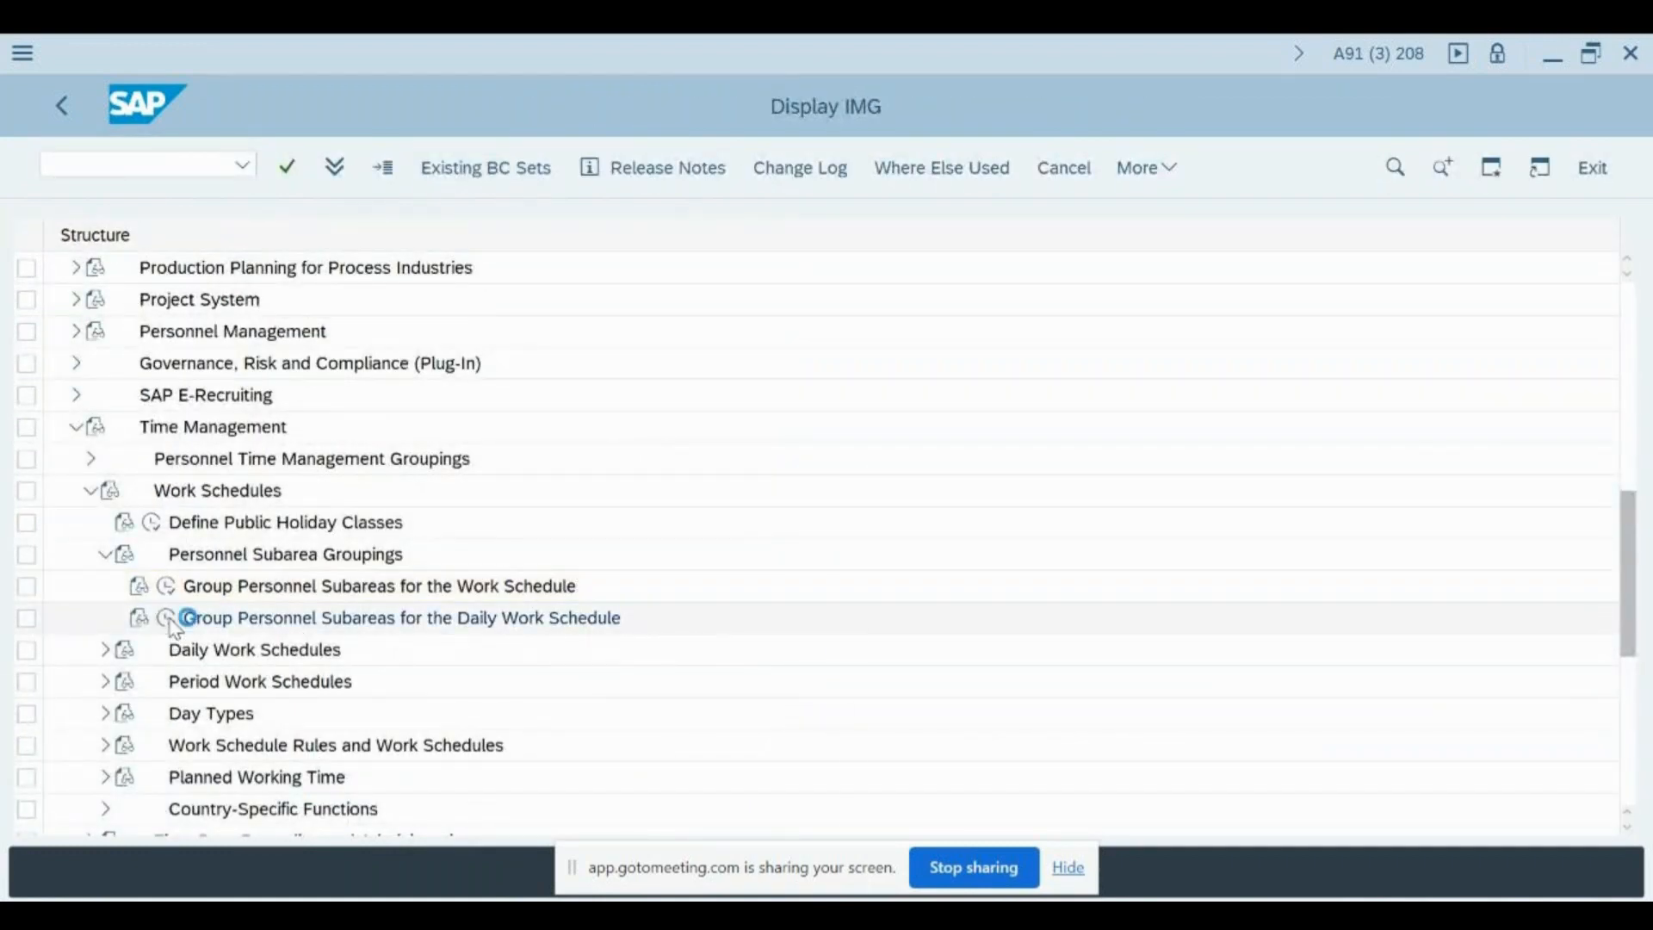
pyautogui.press('Return')
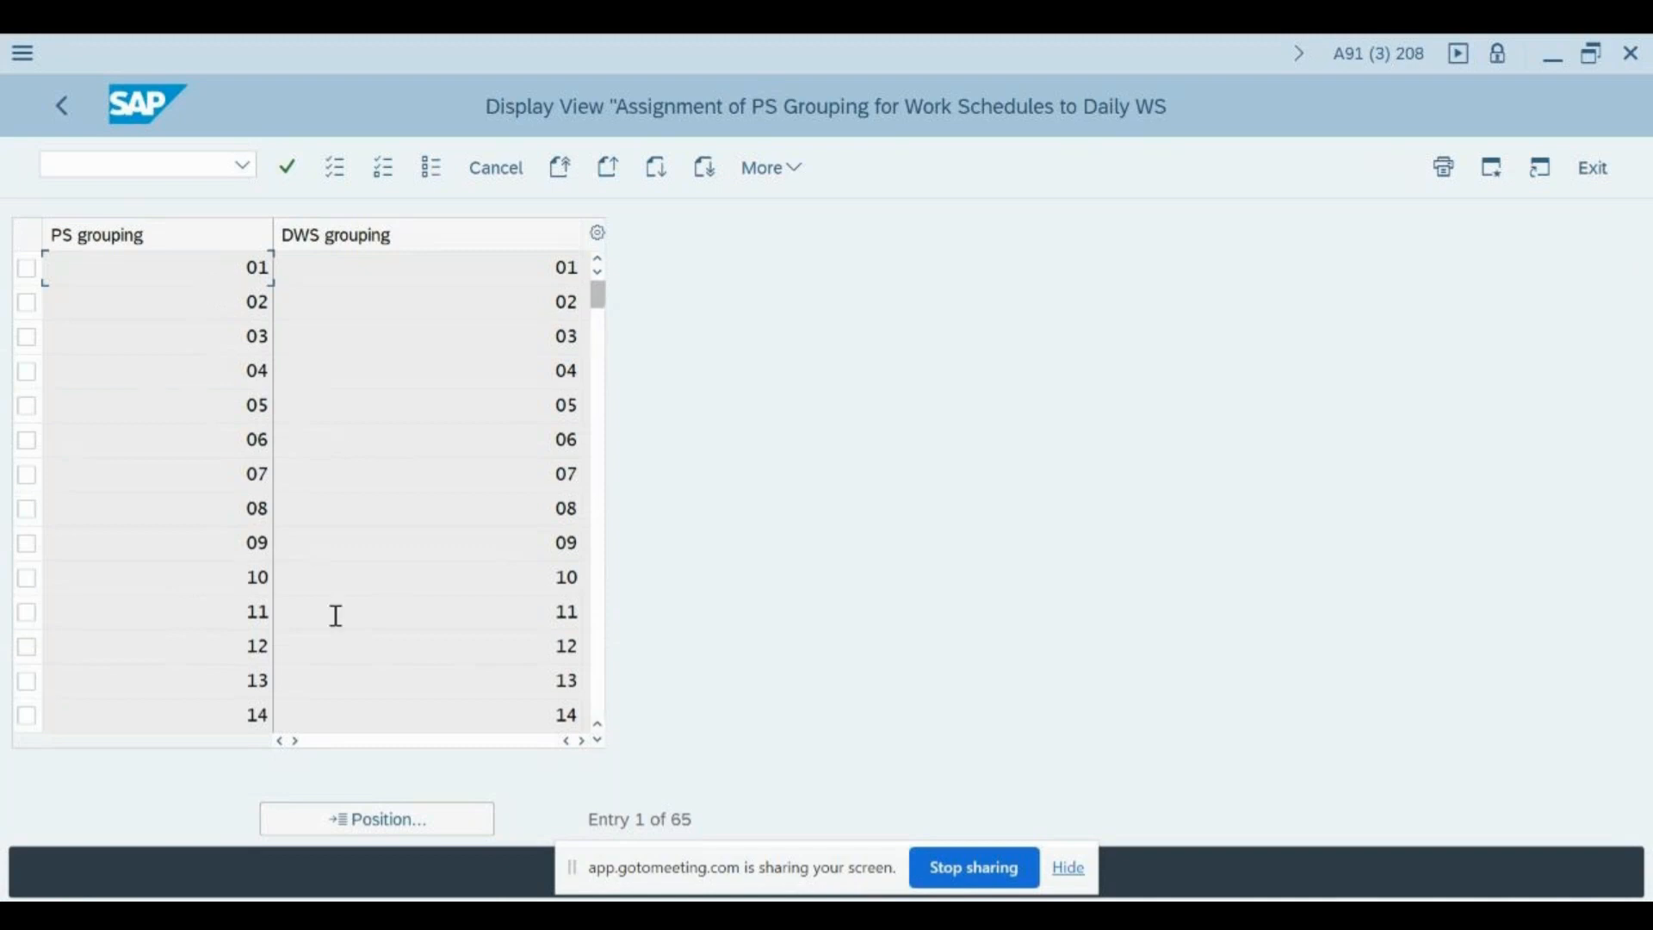
pyautogui.scroll(-5, 394, 575)
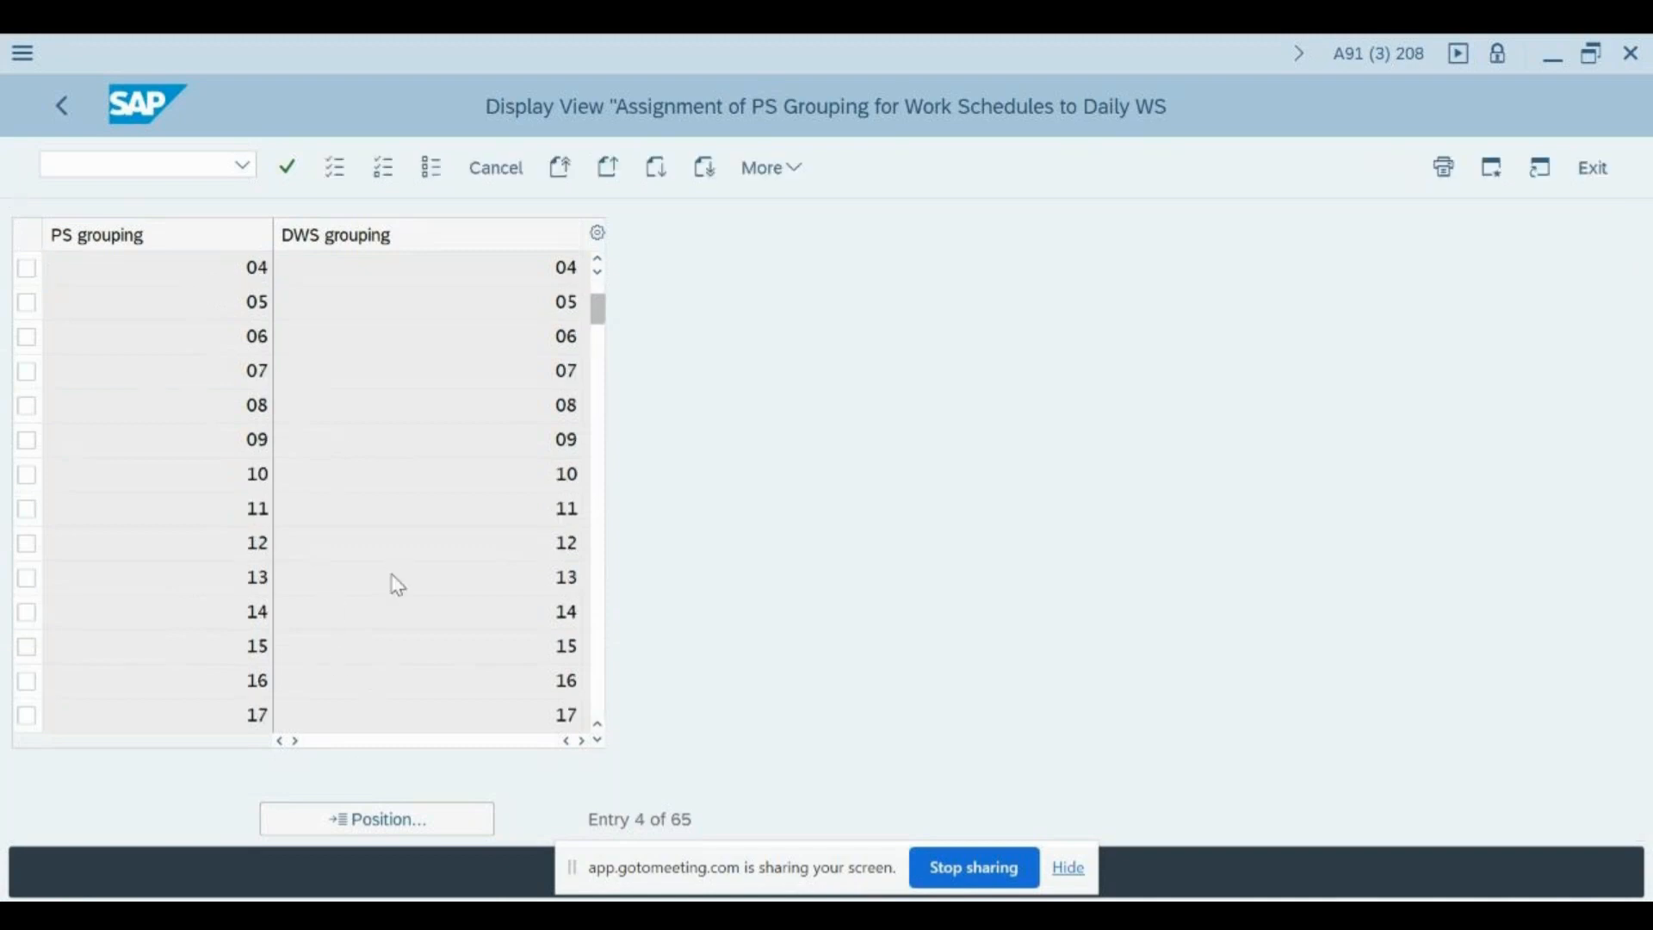
pyautogui.scroll(-15, 397, 585)
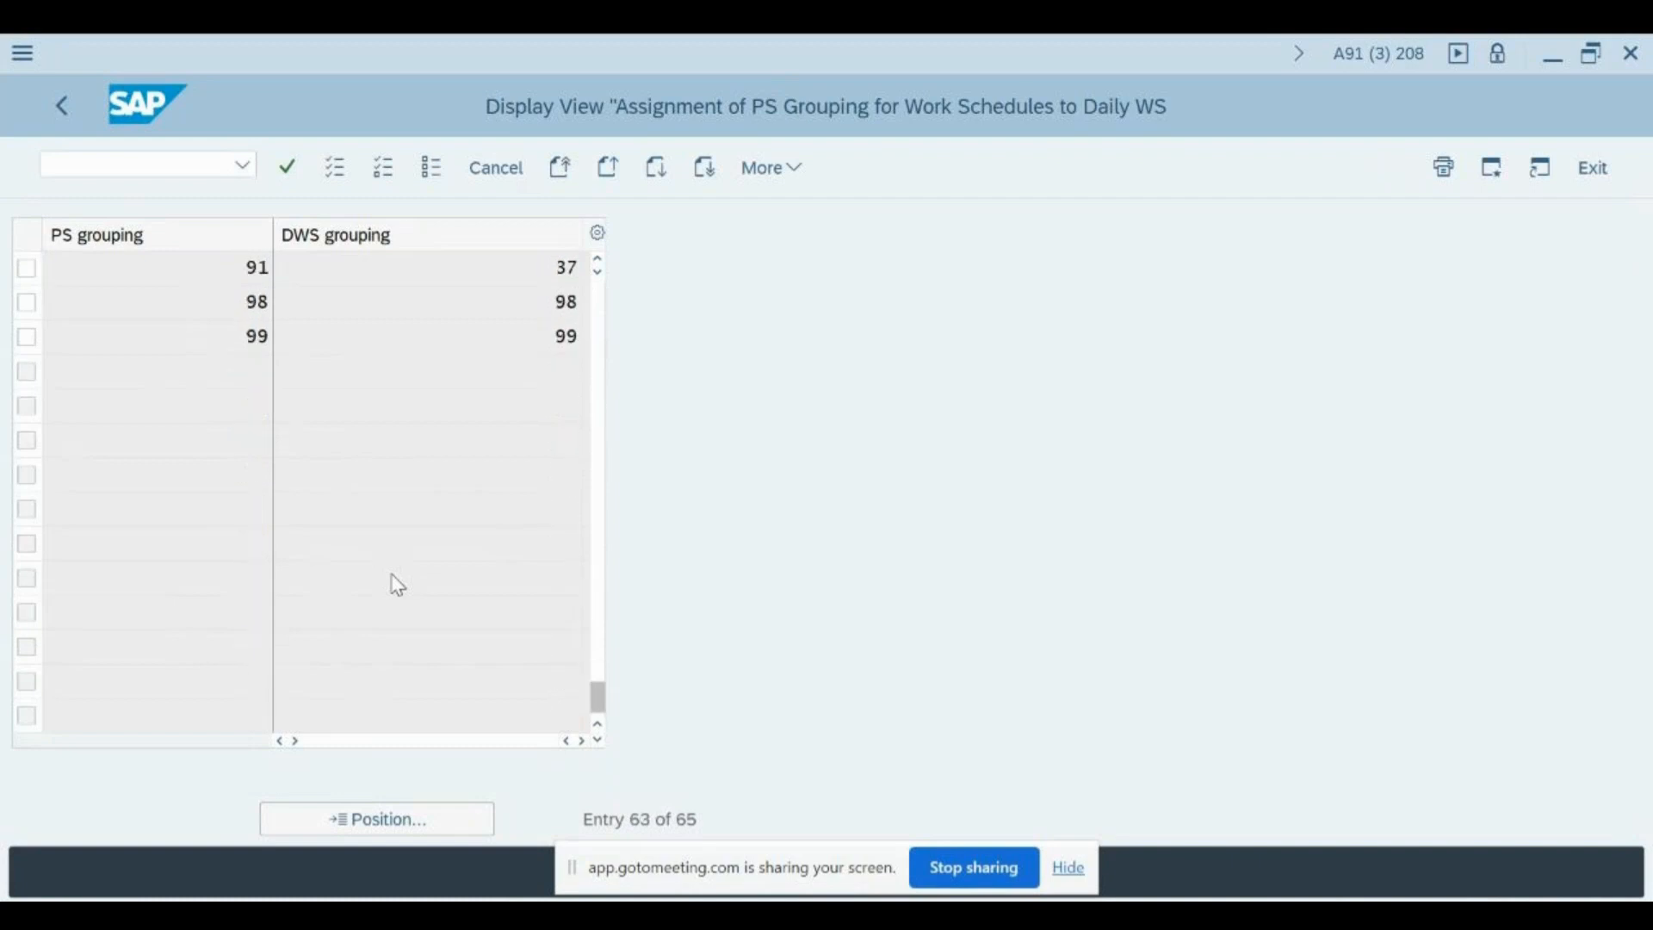
pyautogui.scroll(4, 395, 391)
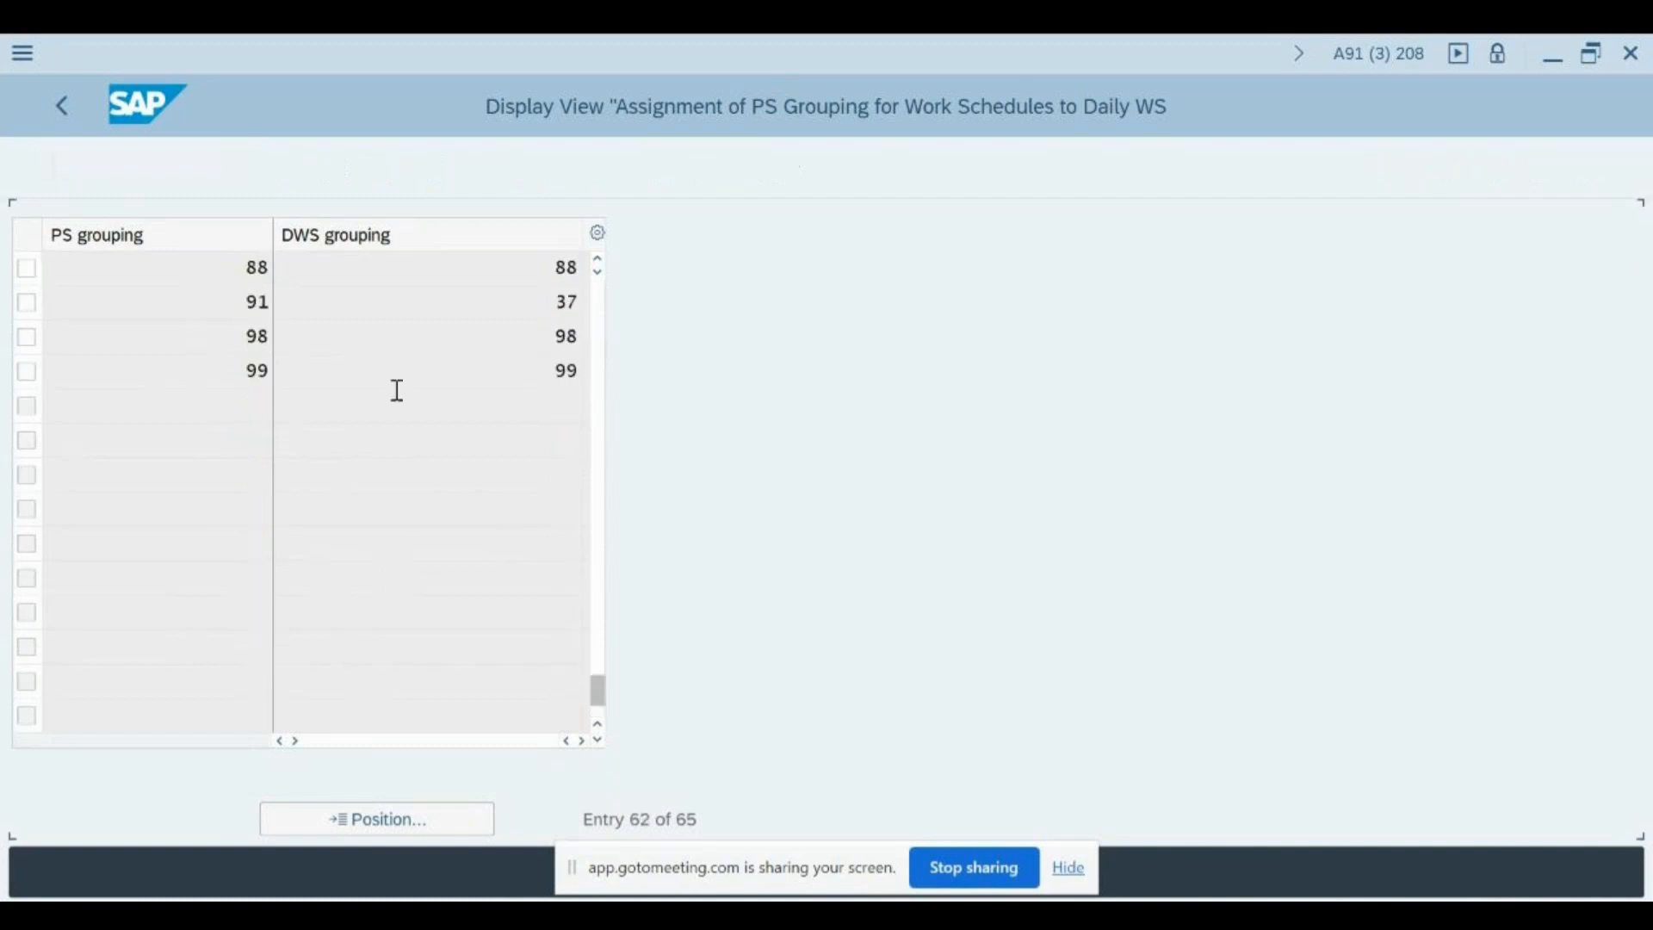
pyautogui.scroll(11, 395, 392)
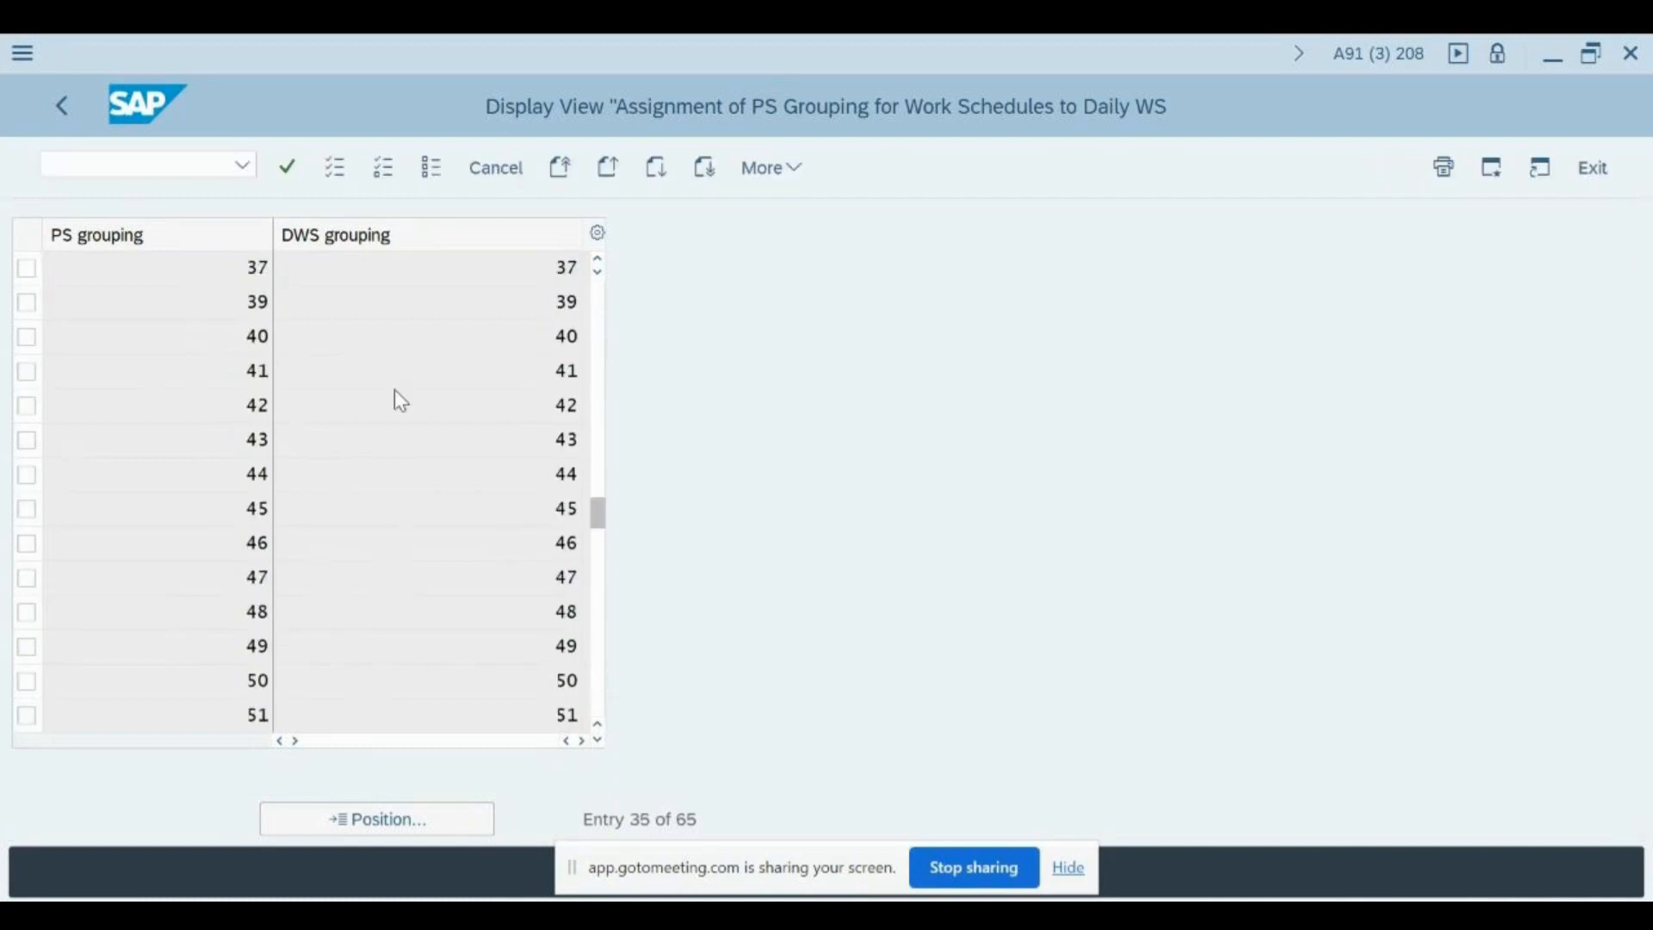
pyautogui.scroll(6, 395, 391)
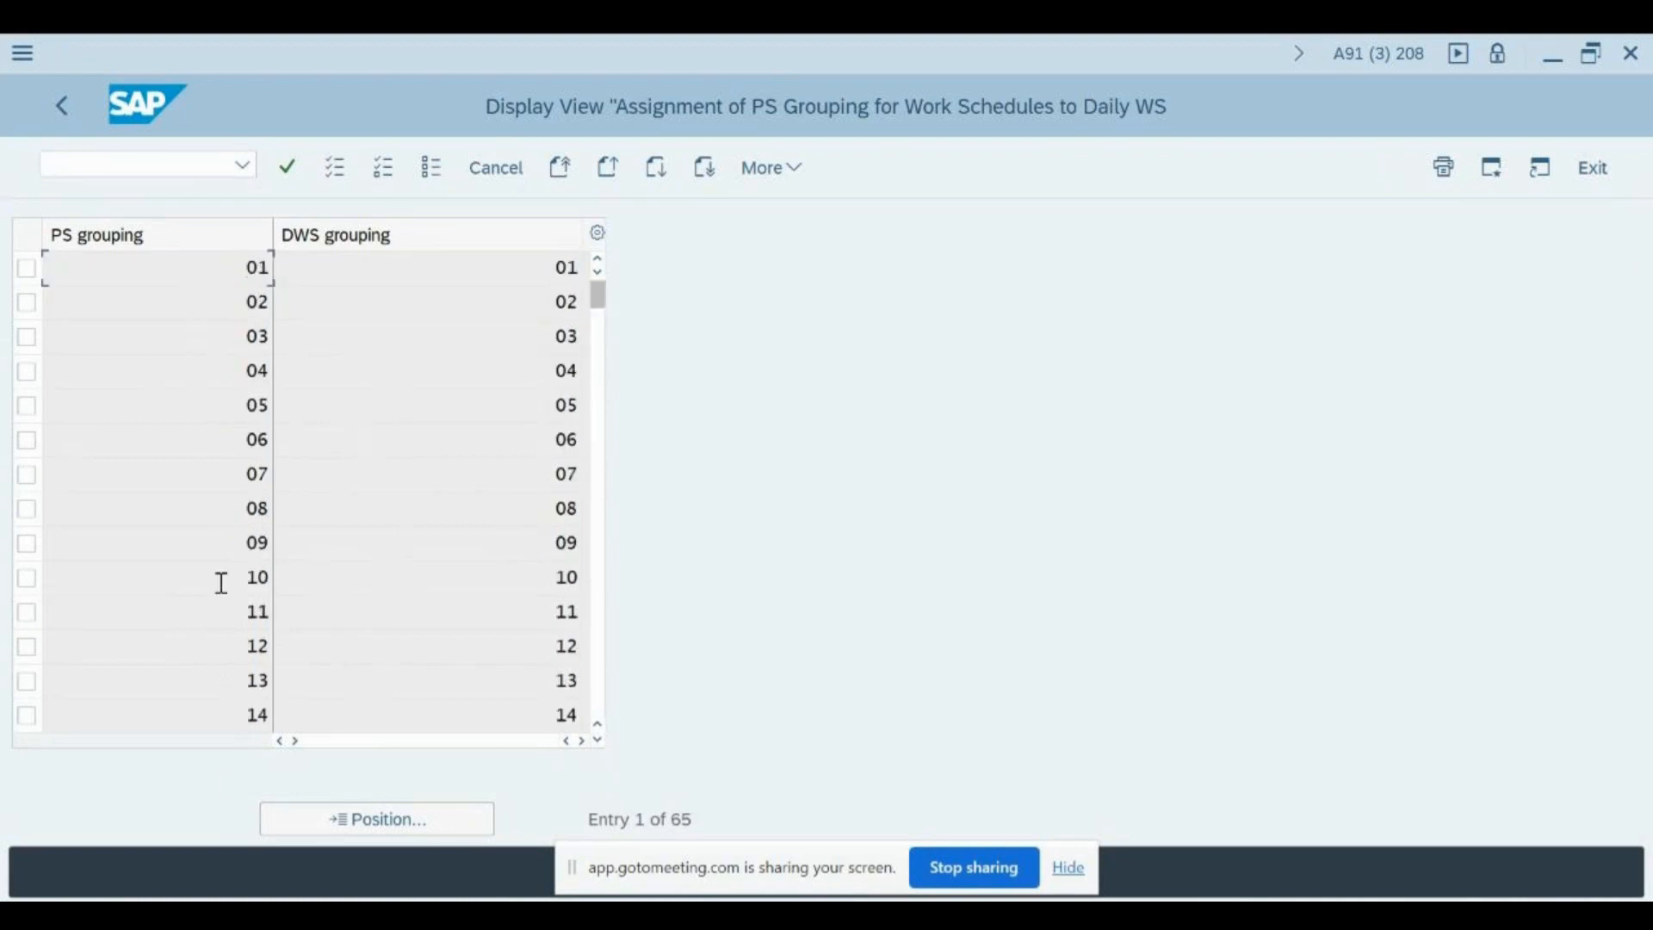
# - Compare the PS grouping values with their assigned DWS groupings in several rows and return to the IMG structure
pyautogui.click(468, 451)
pyautogui.click(185, 448)
pyautogui.click(206, 554)
pyautogui.click(369, 686)
pyautogui.click(214, 715)
pyautogui.click(366, 726)
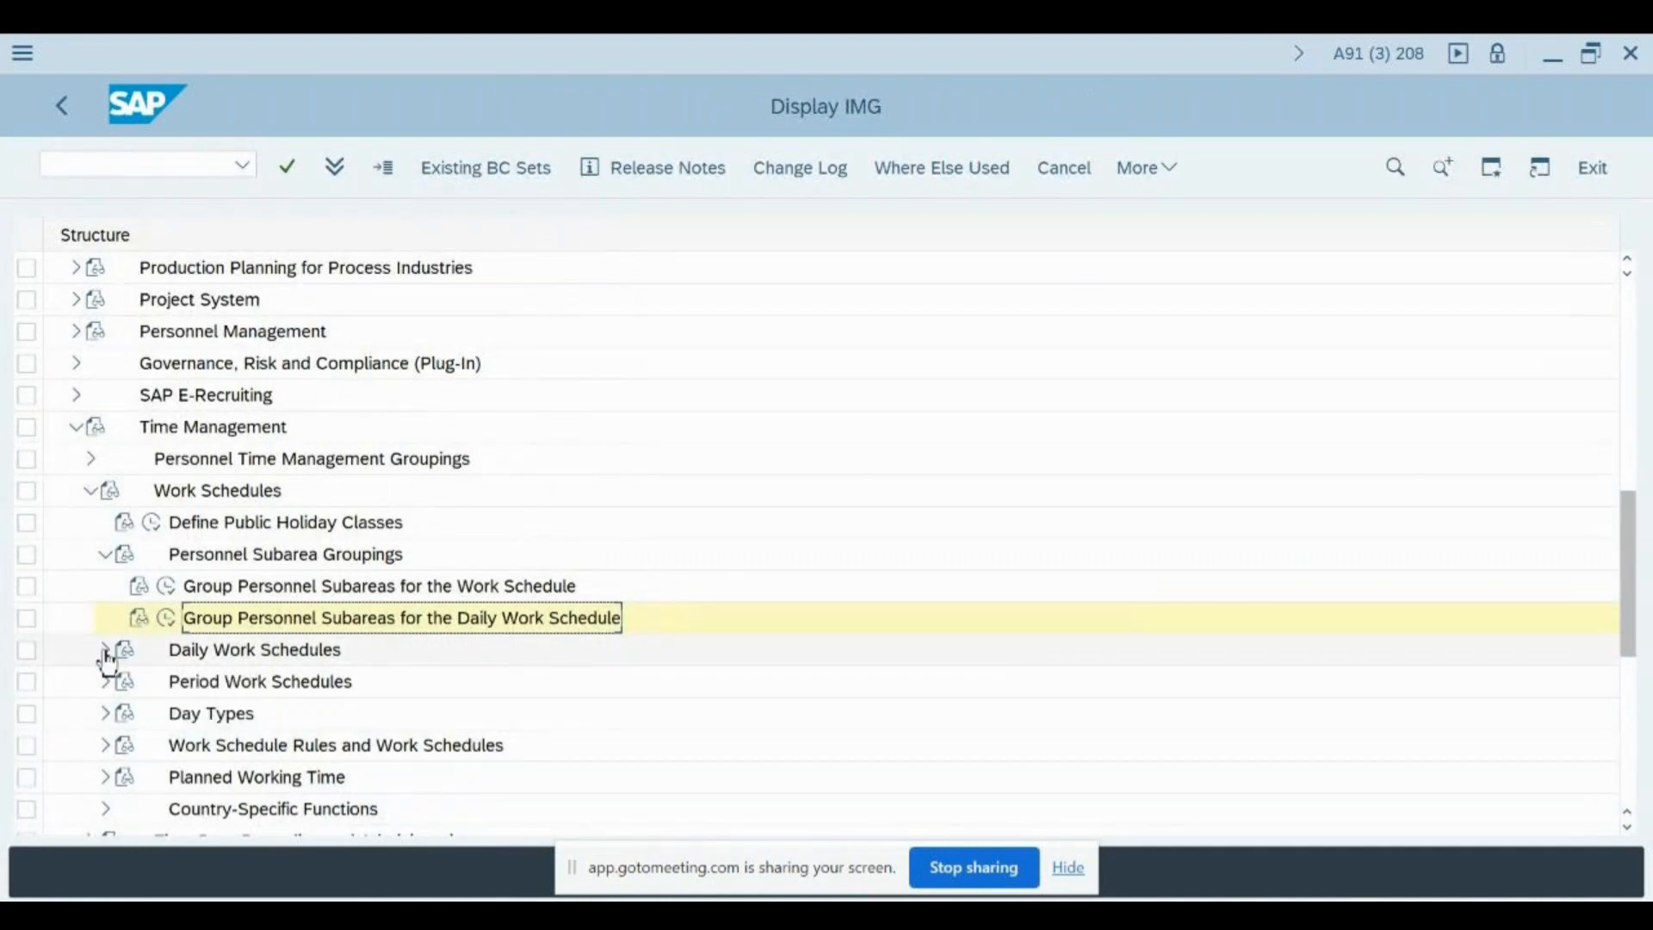
# - Expand Daily Work Schedules and open the Determine Break Schedules activity from Define Break Schedules
pyautogui.click(105, 652)
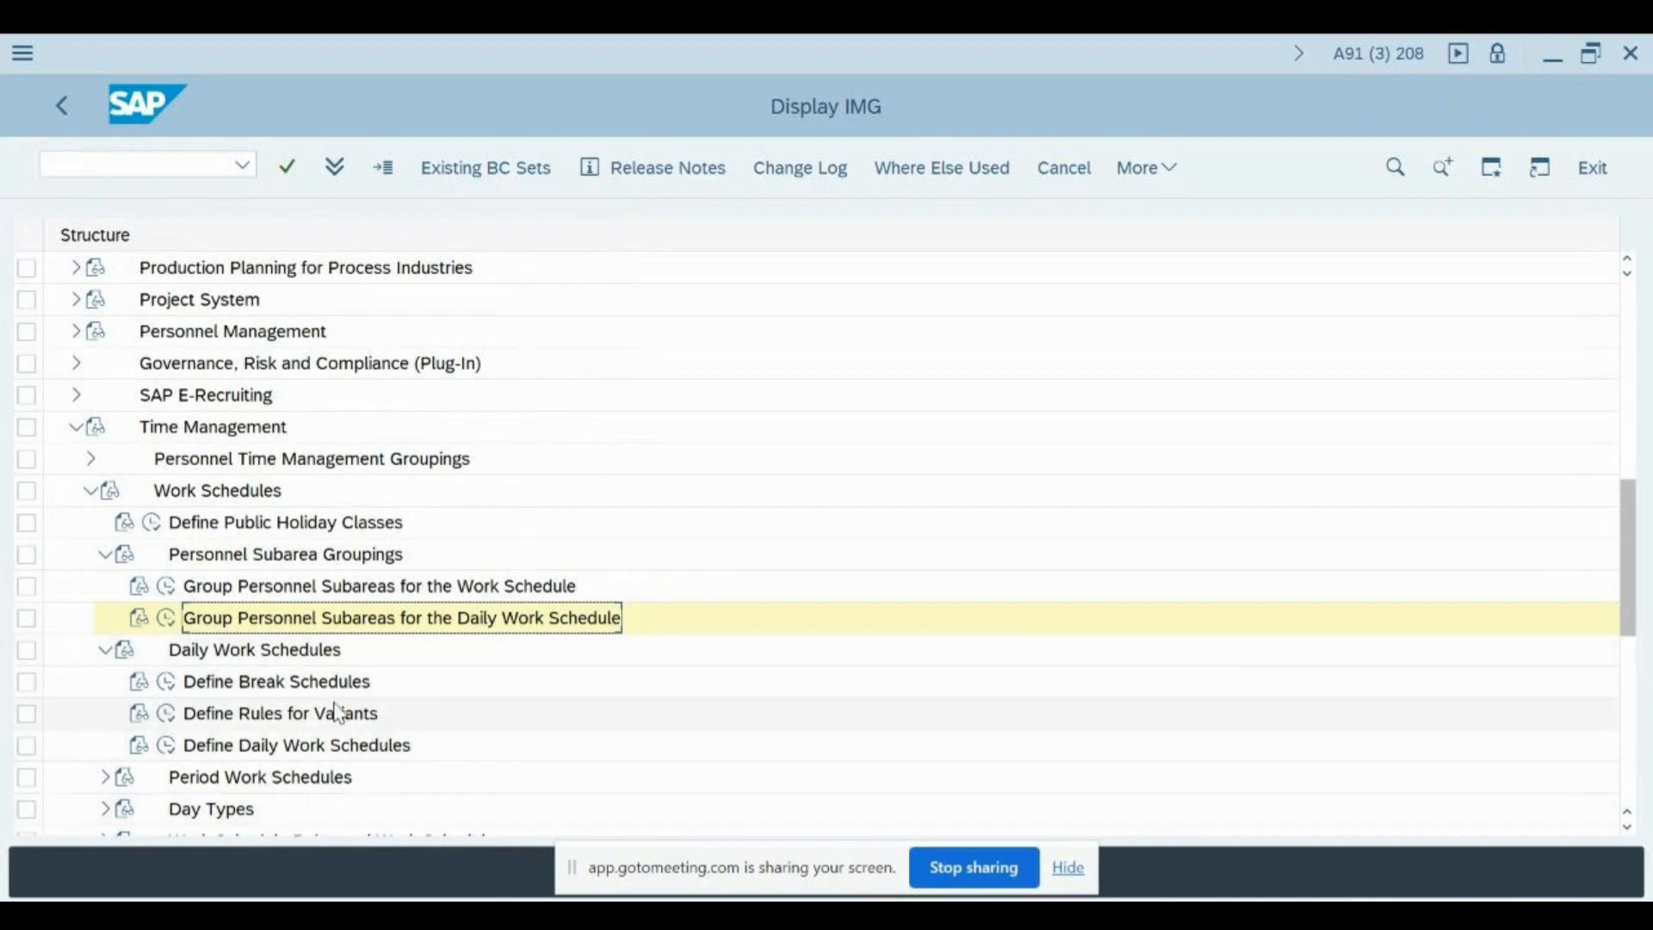
pyautogui.click(166, 681)
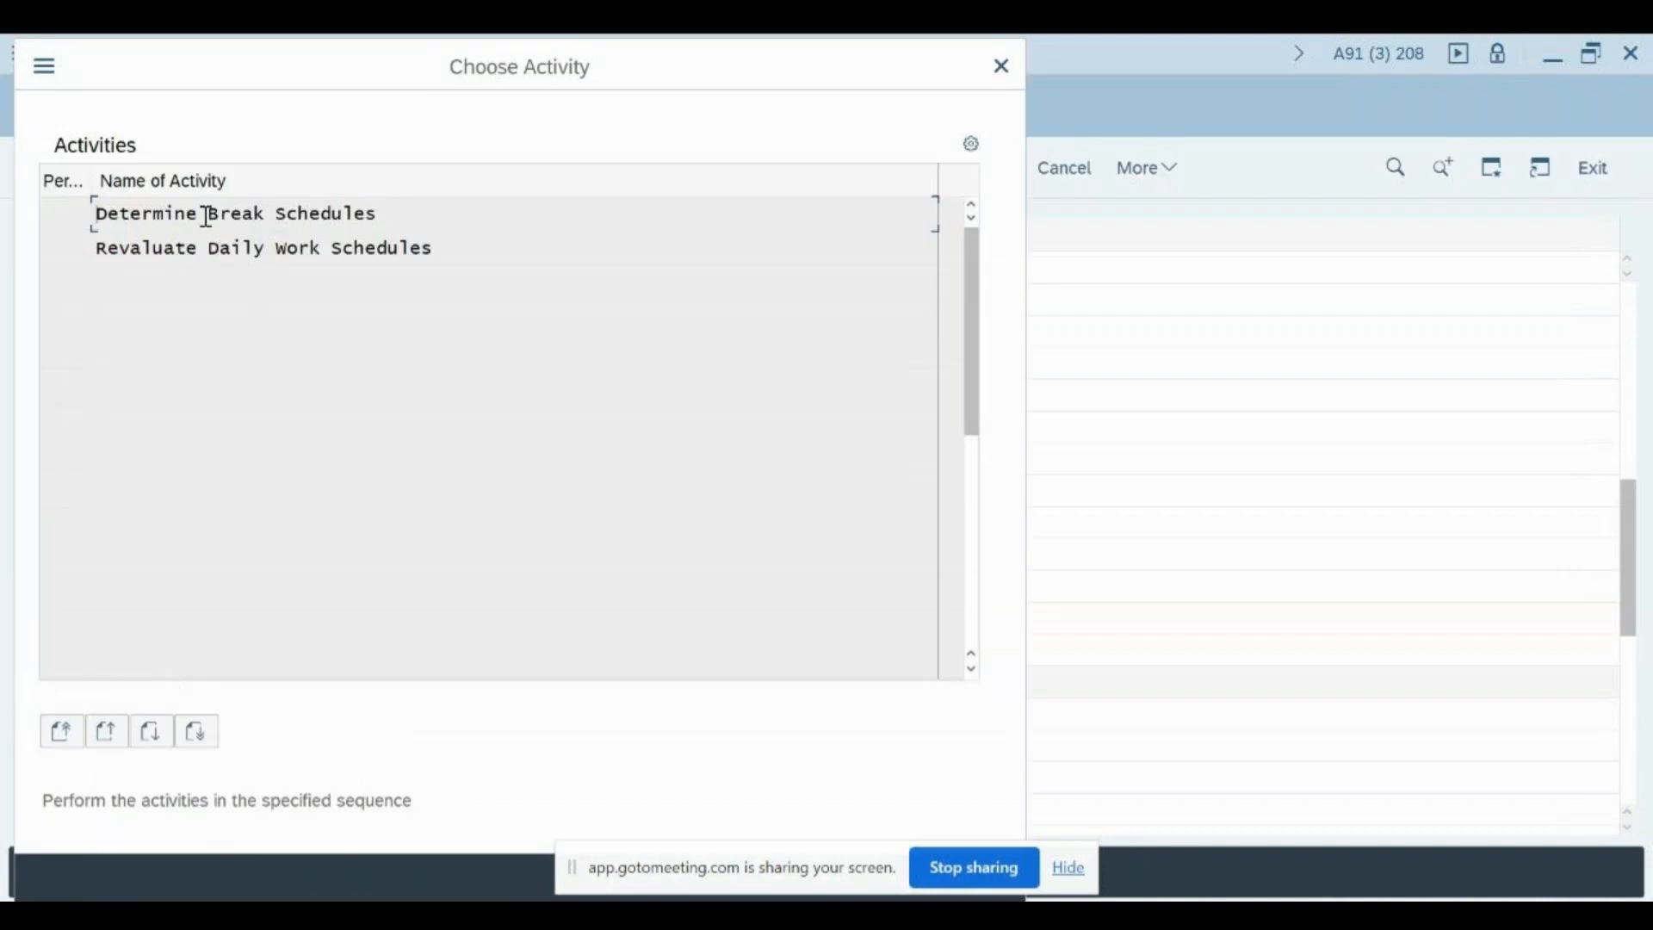
pyautogui.doubleClick(182, 216)
pyautogui.press('Return')
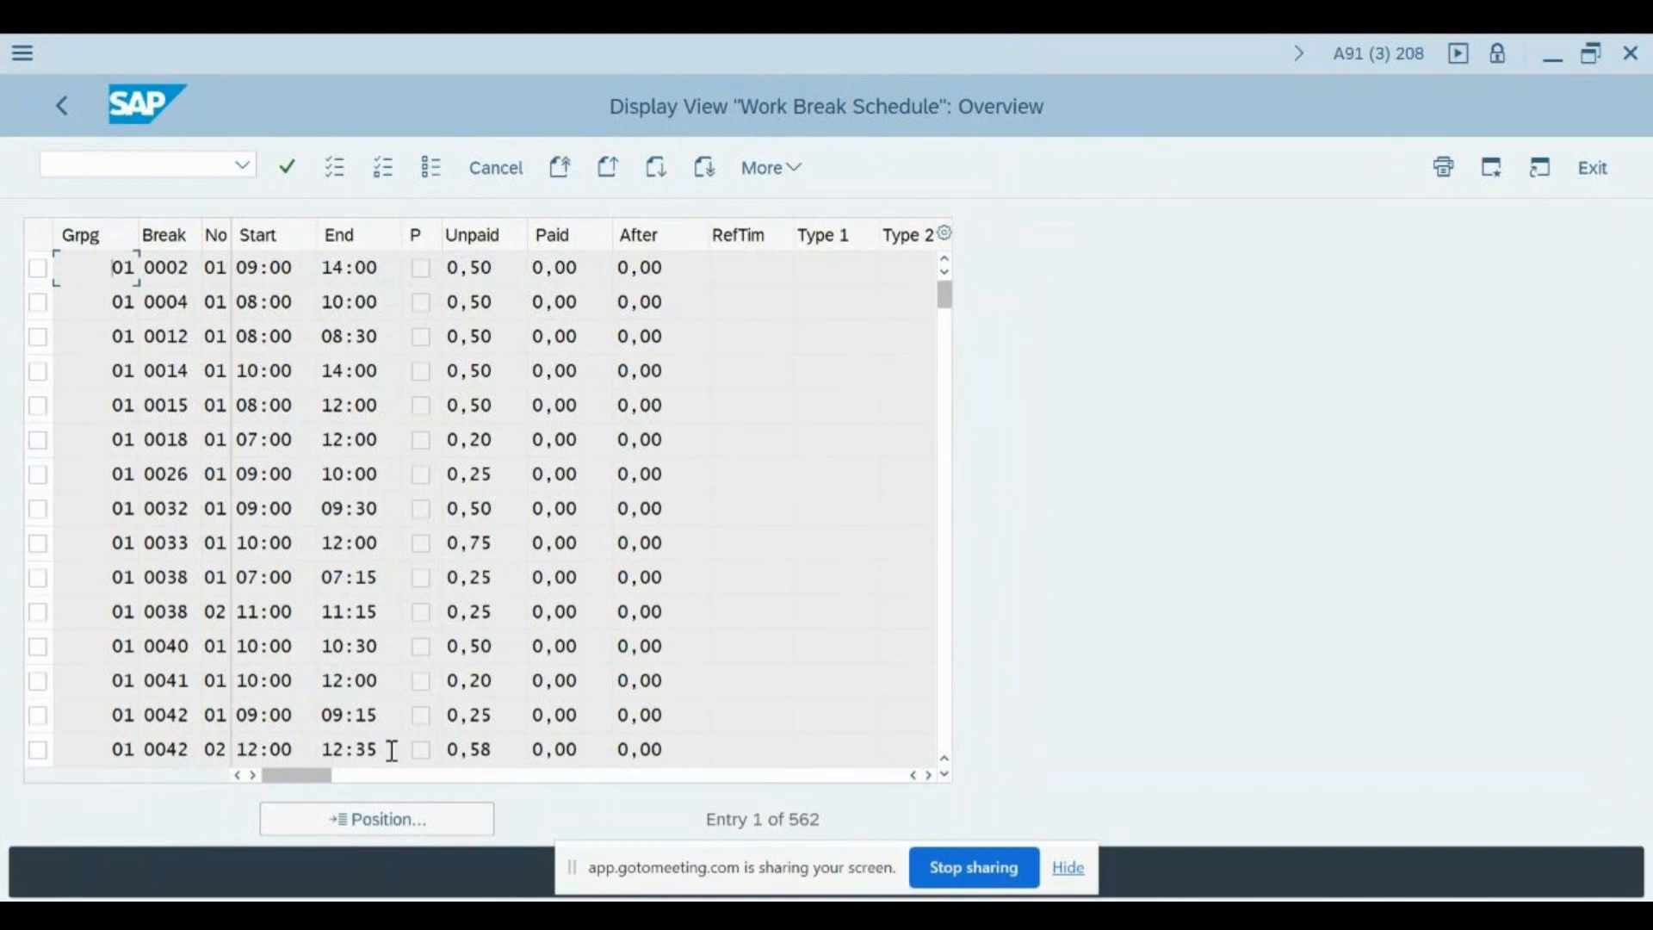
# - Start positioning to another work break schedule entry and bring up the possible values for DWS grouping
pyautogui.click(383, 820)
pyautogui.write('4')
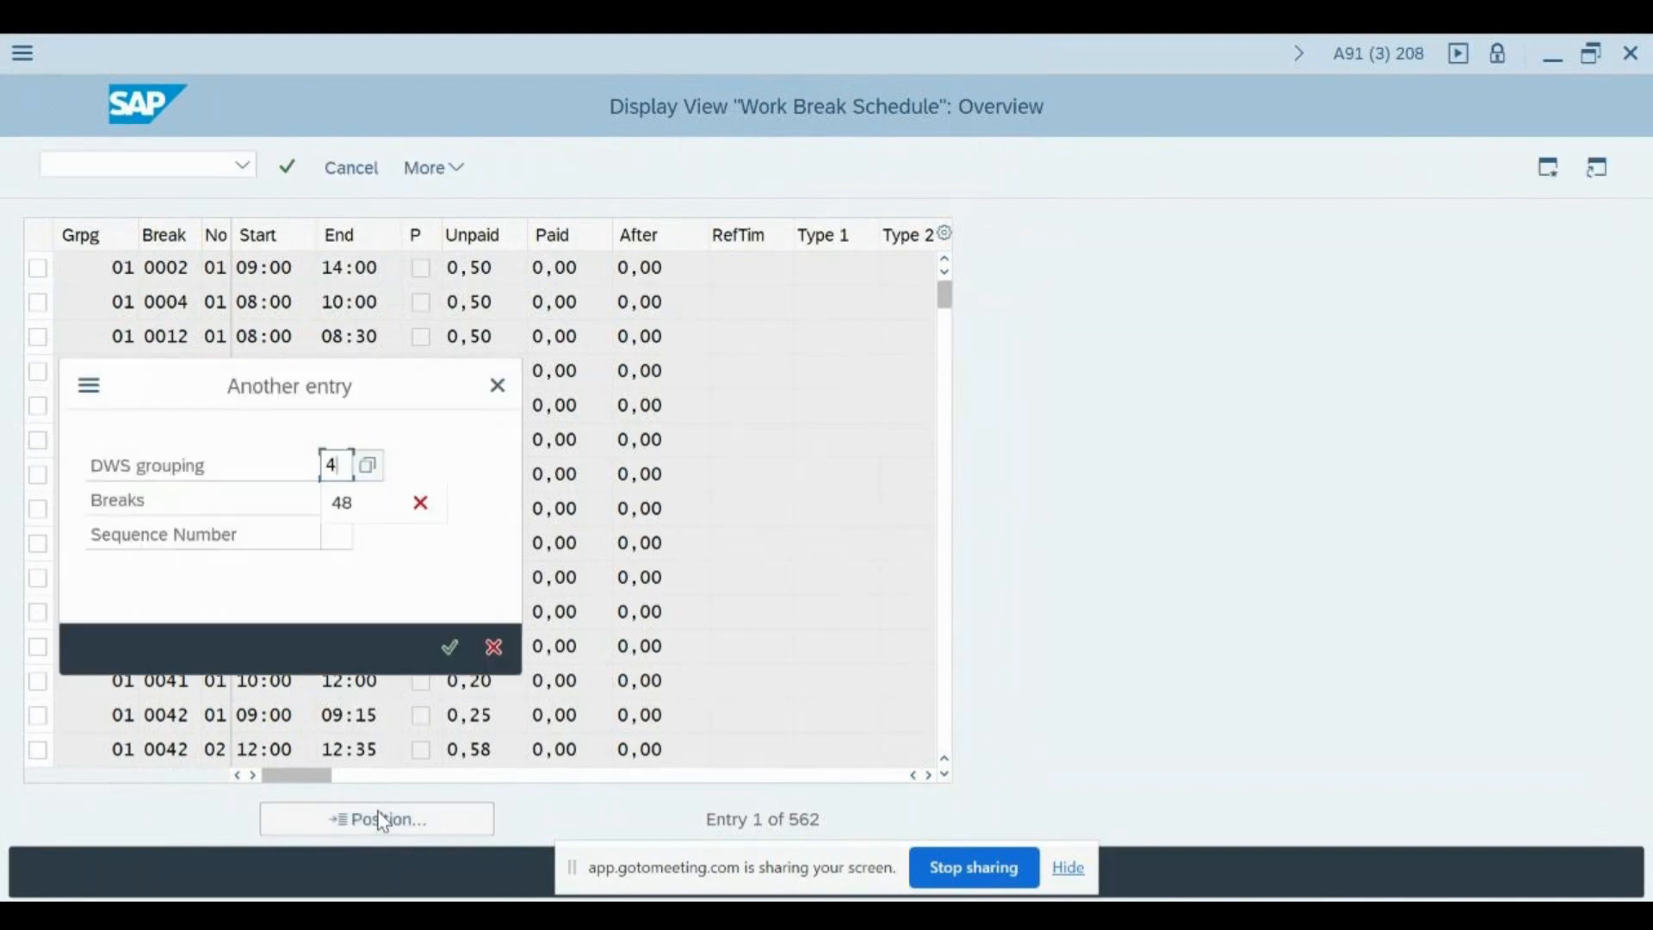
pyautogui.press('BackSpace')
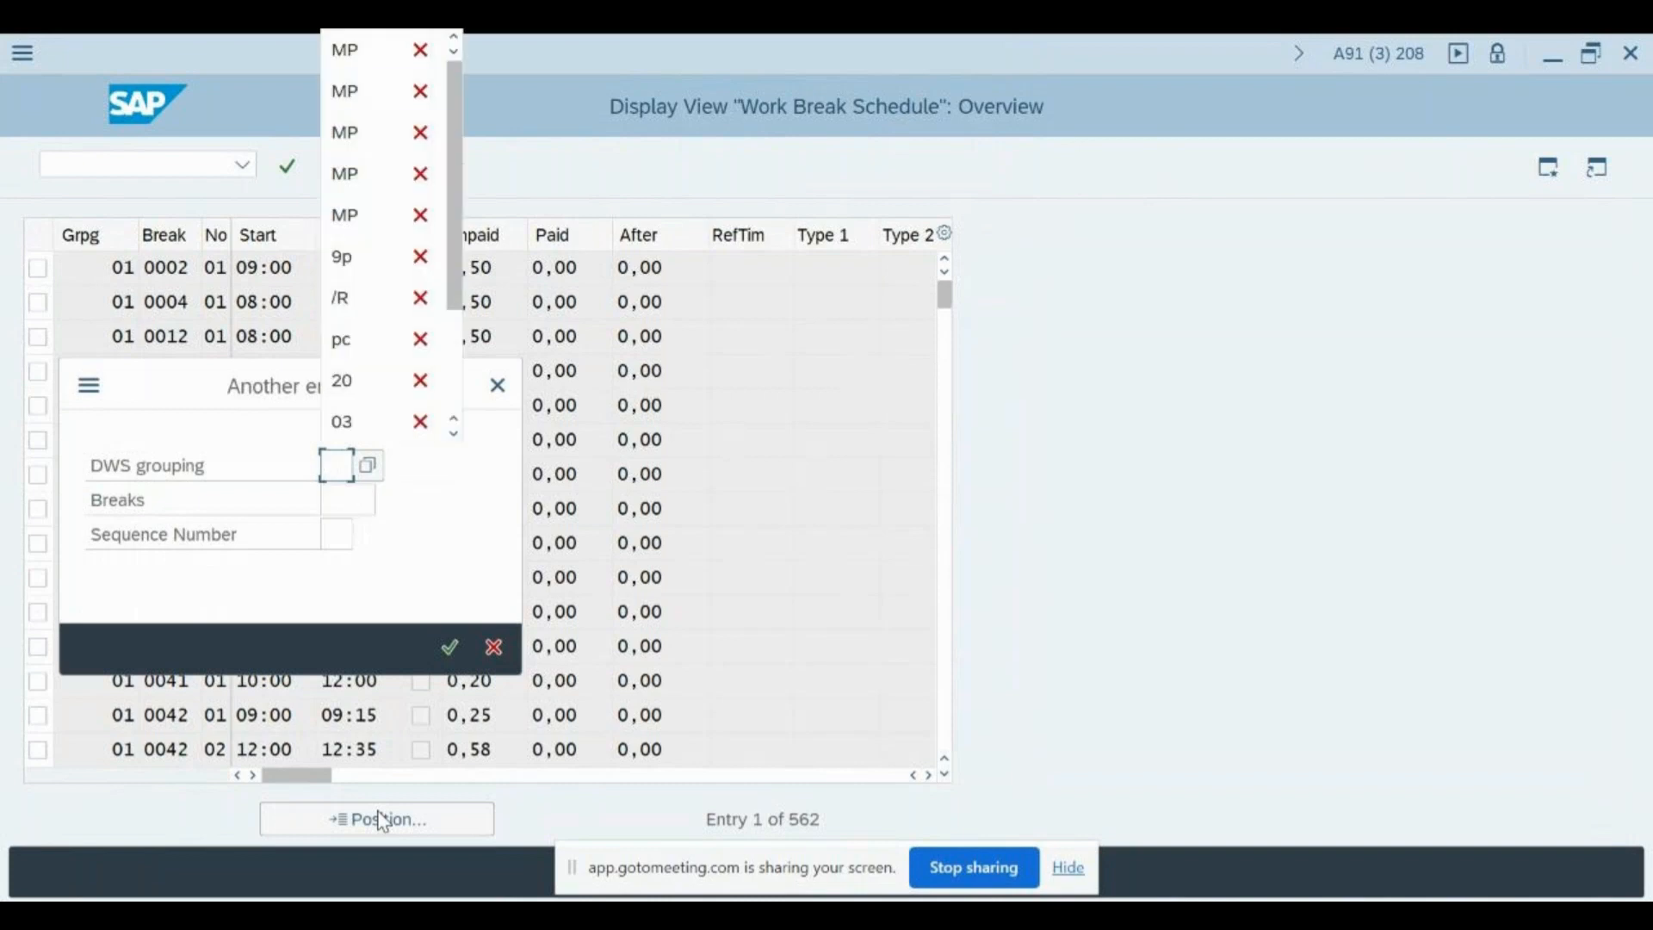
pyautogui.press('Escape')
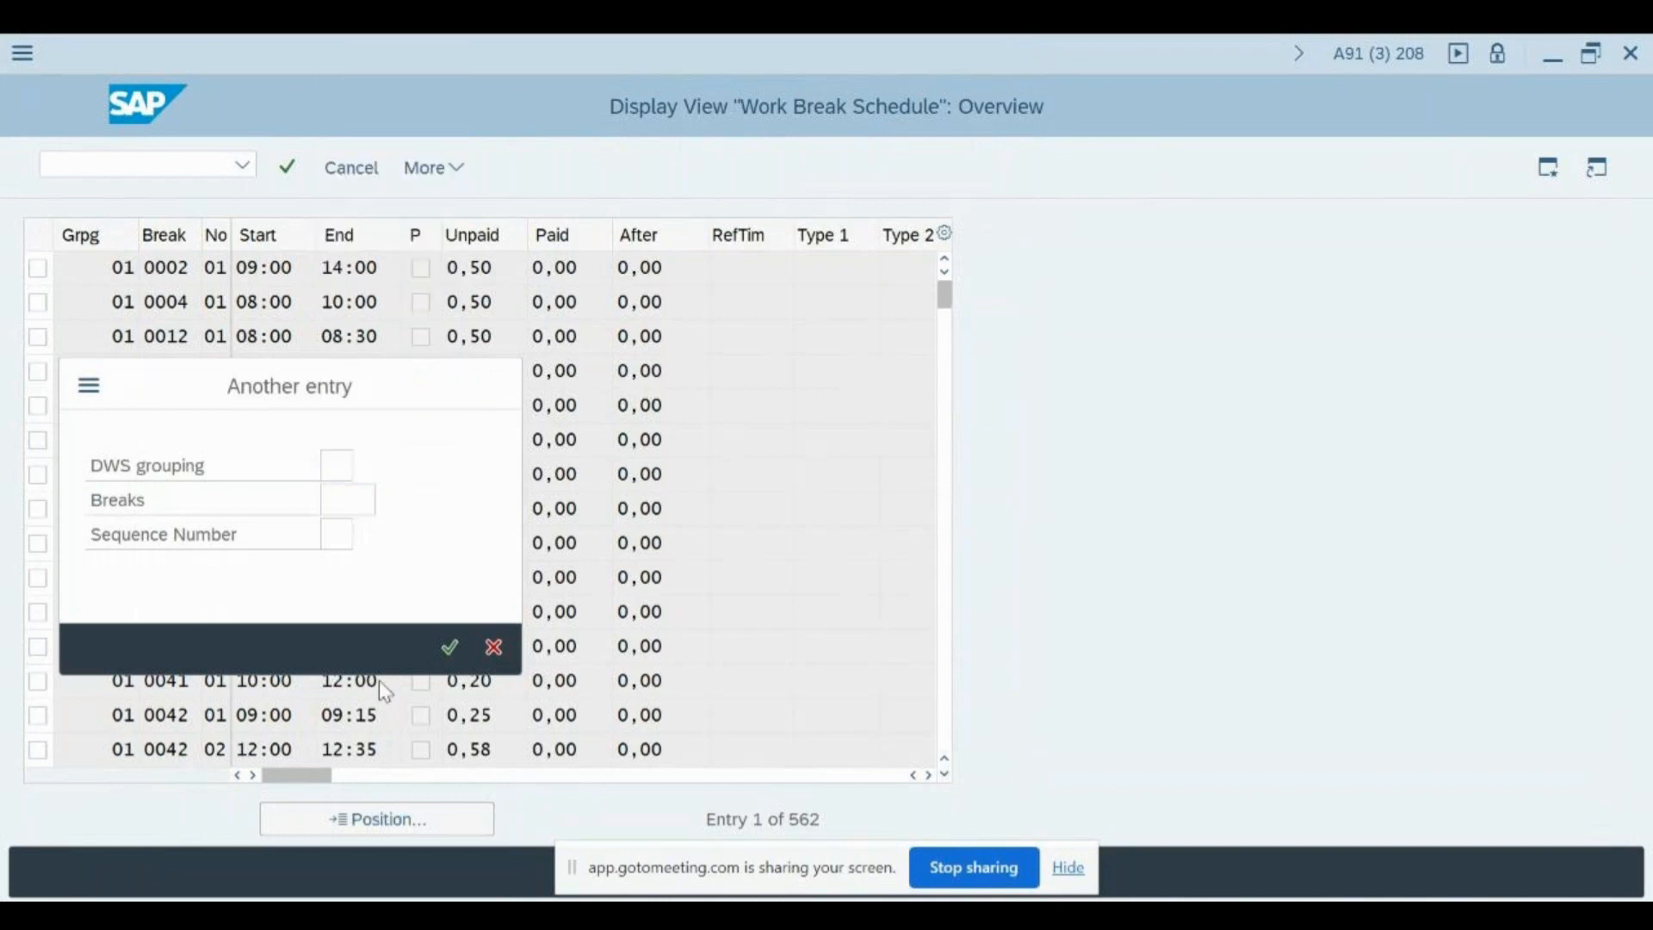
pyautogui.press('F4')
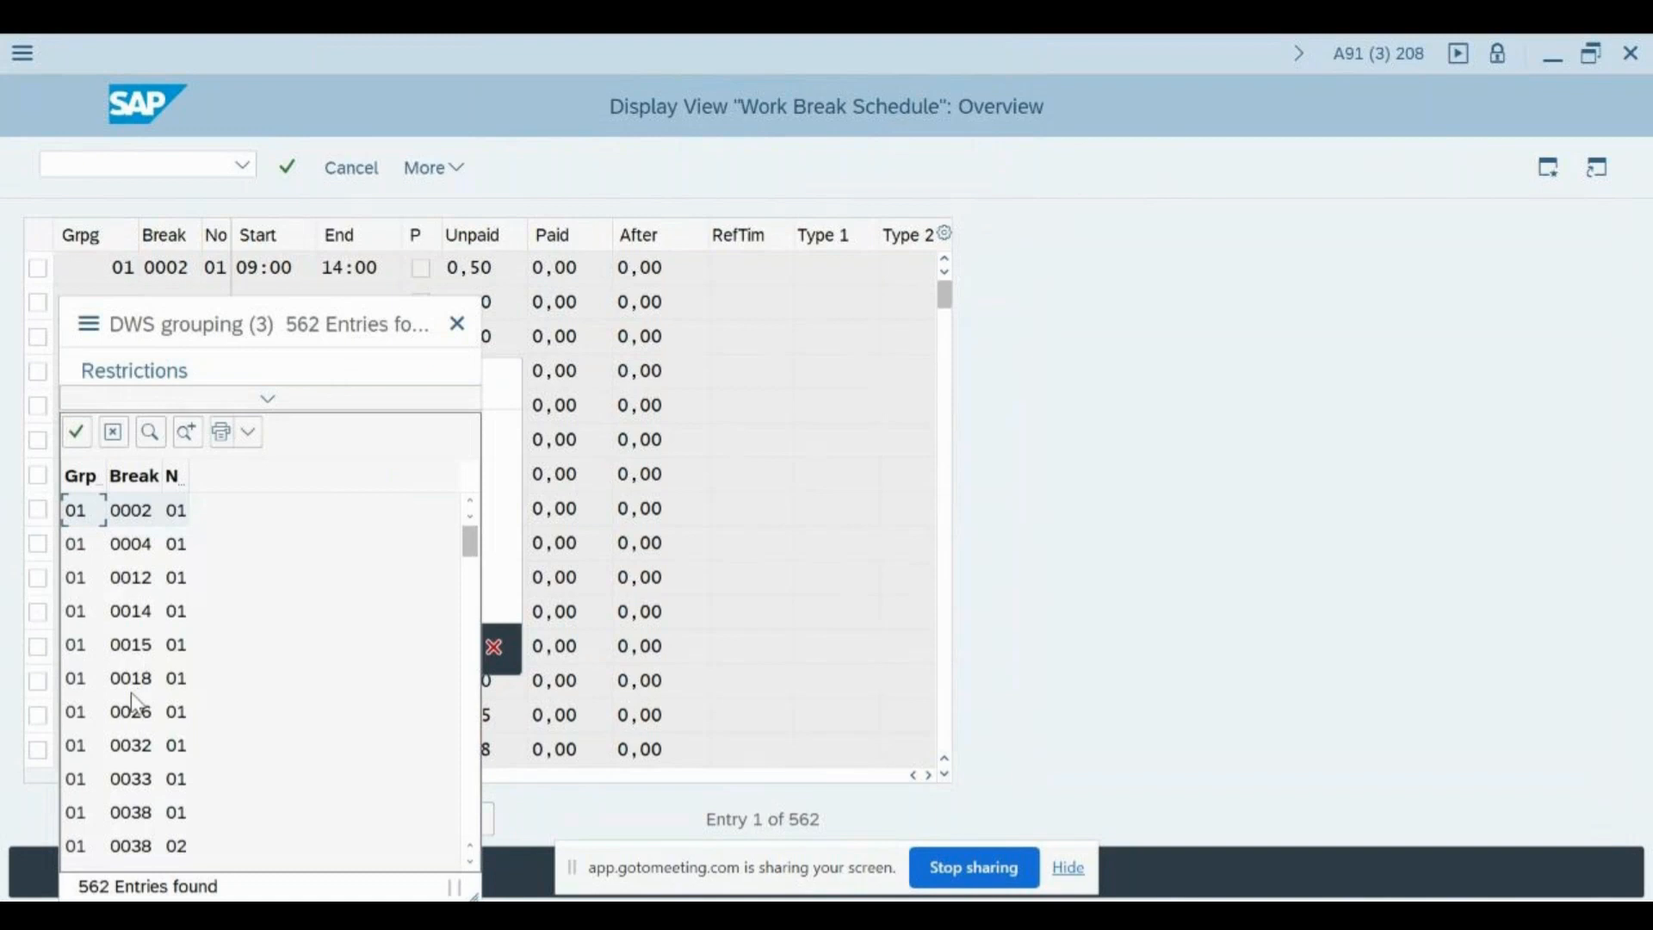
# - Look through the DWS grouping value list to examine the break codes of the different groupings
pyautogui.click(92, 683)
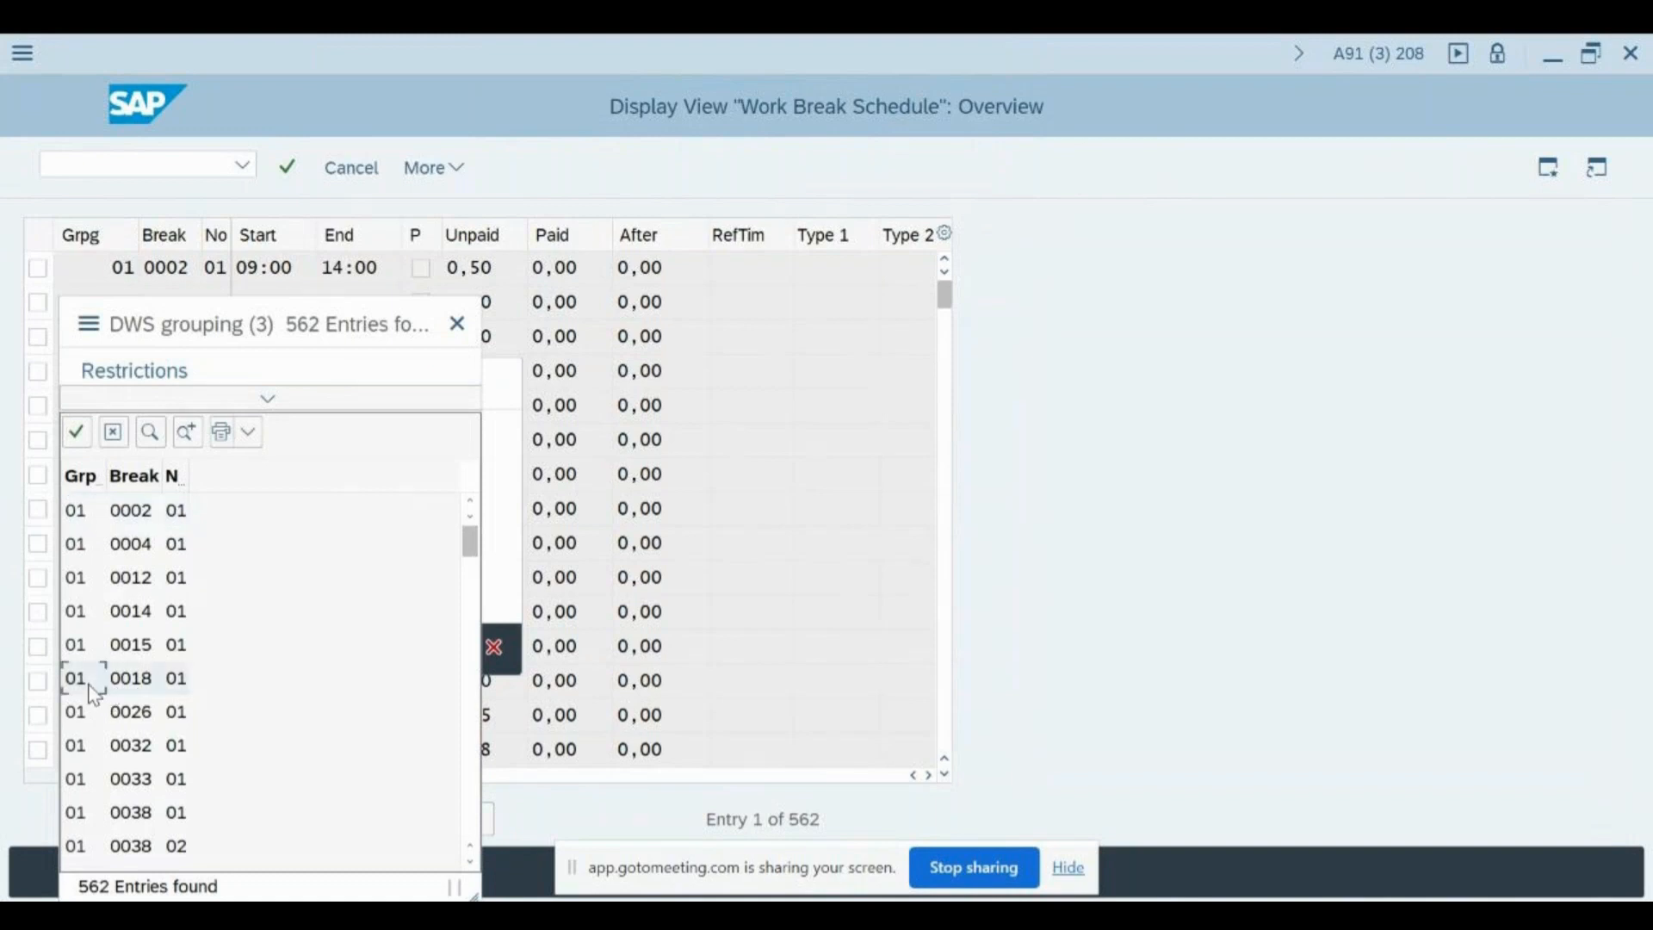
pyautogui.scroll(-1, 95, 693)
pyautogui.scroll(1, 95, 693)
pyautogui.scroll(-5, 95, 693)
pyautogui.scroll(3, 94, 693)
pyautogui.scroll(-15, 95, 693)
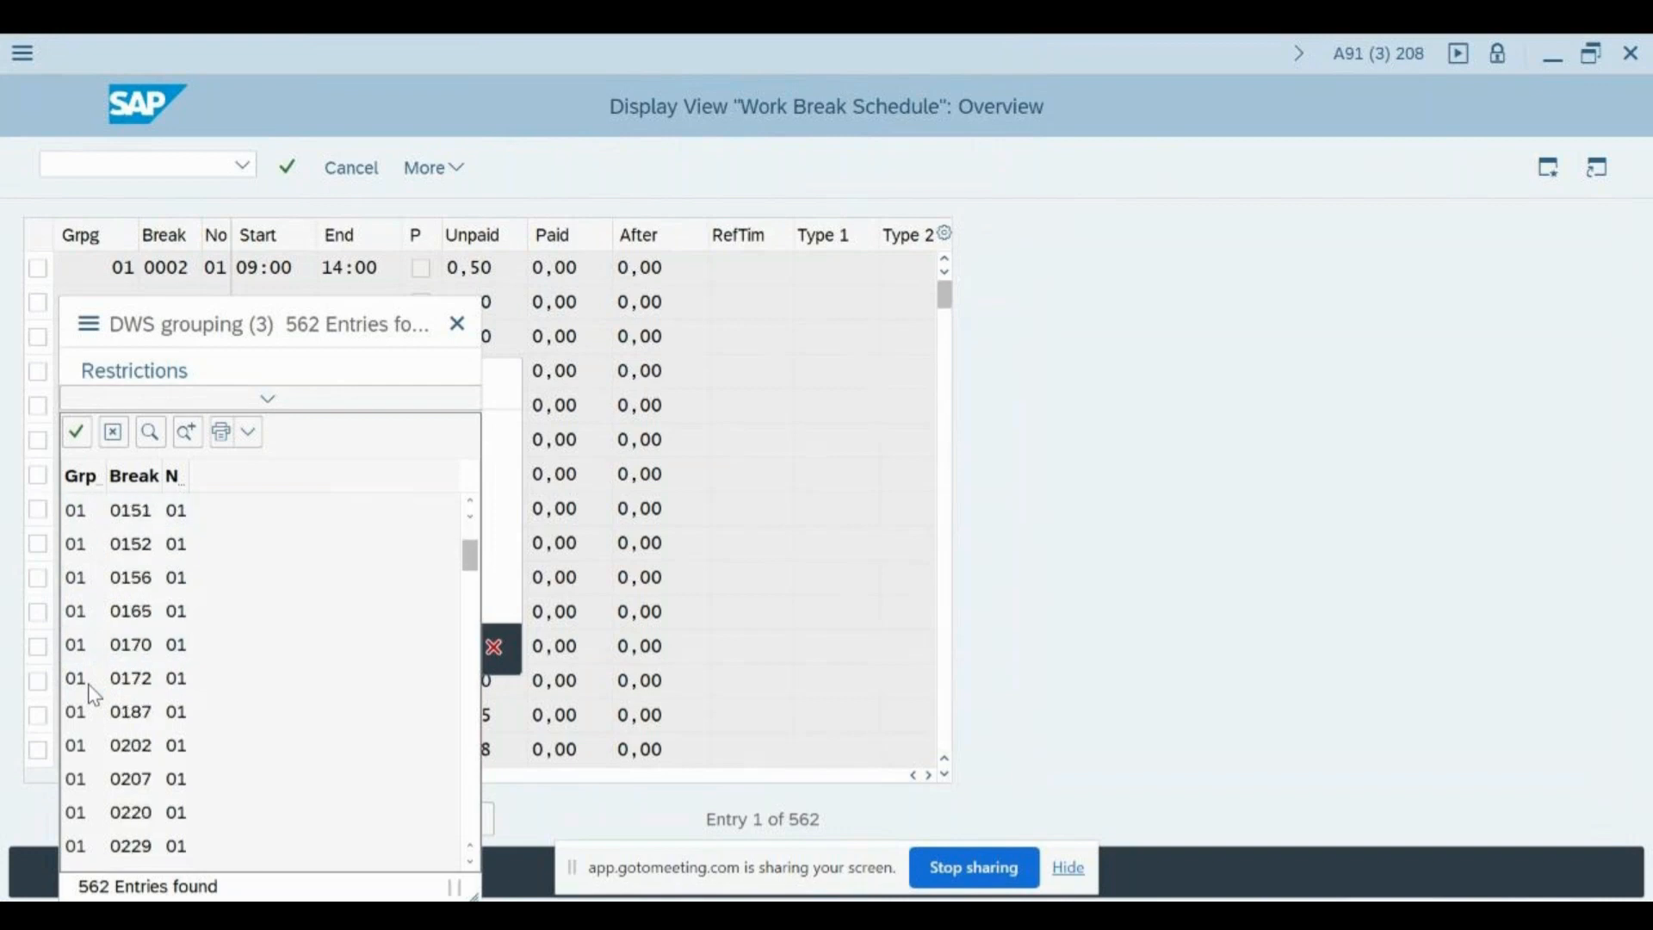
pyautogui.scroll(-15, 94, 693)
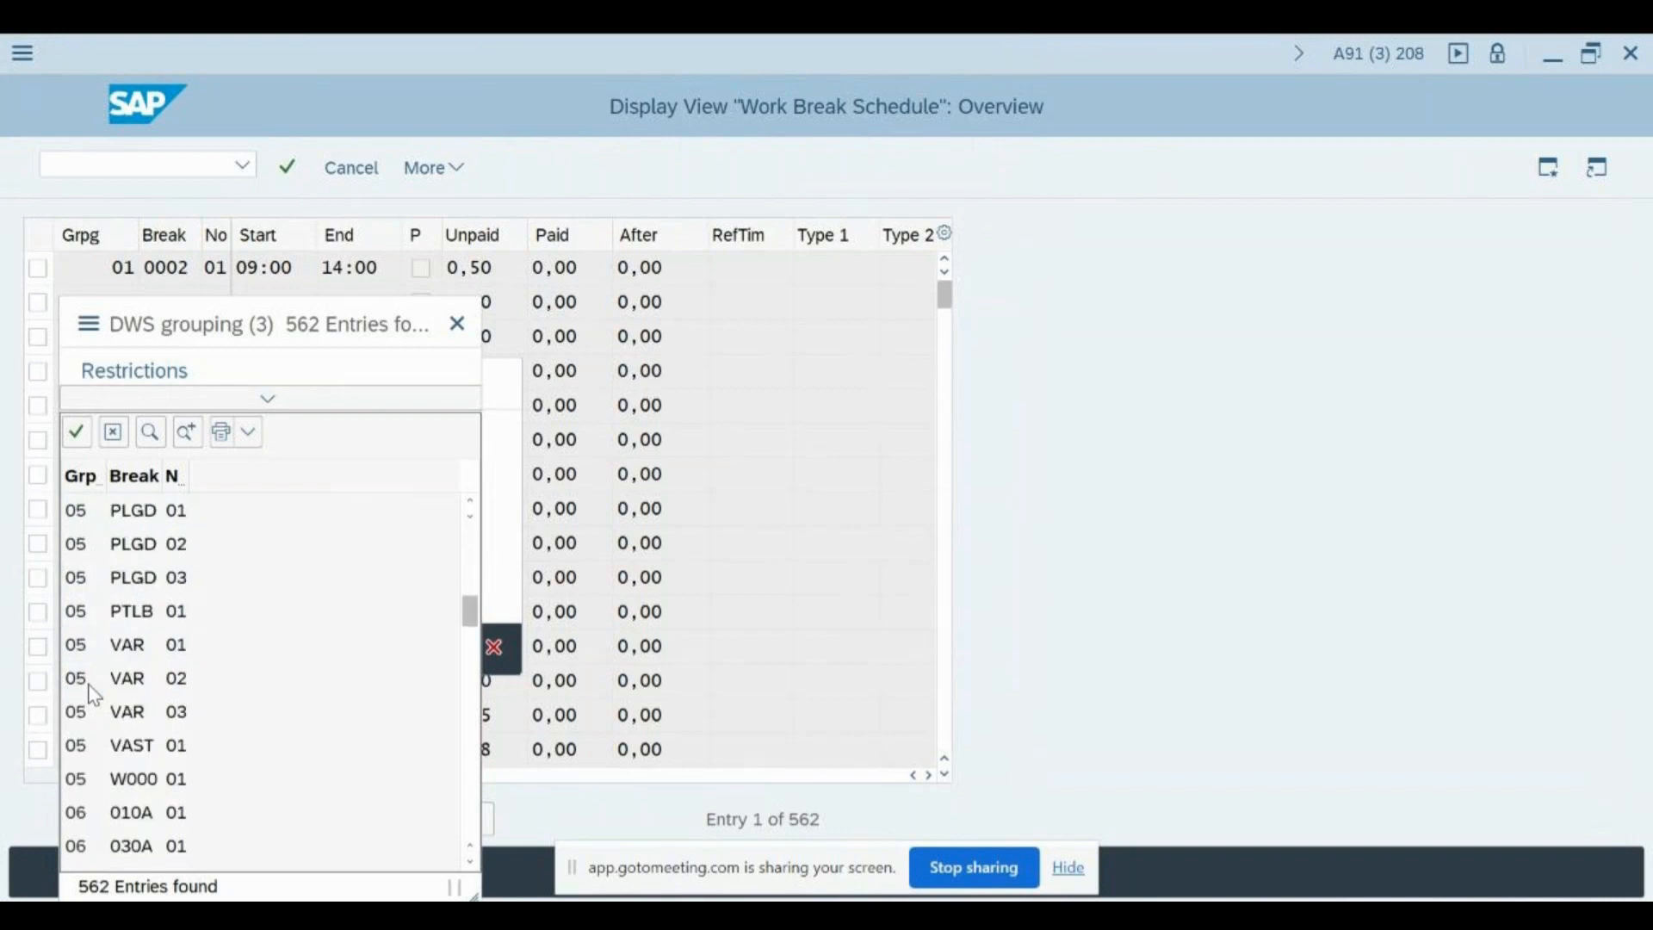
pyautogui.scroll(3, 94, 693)
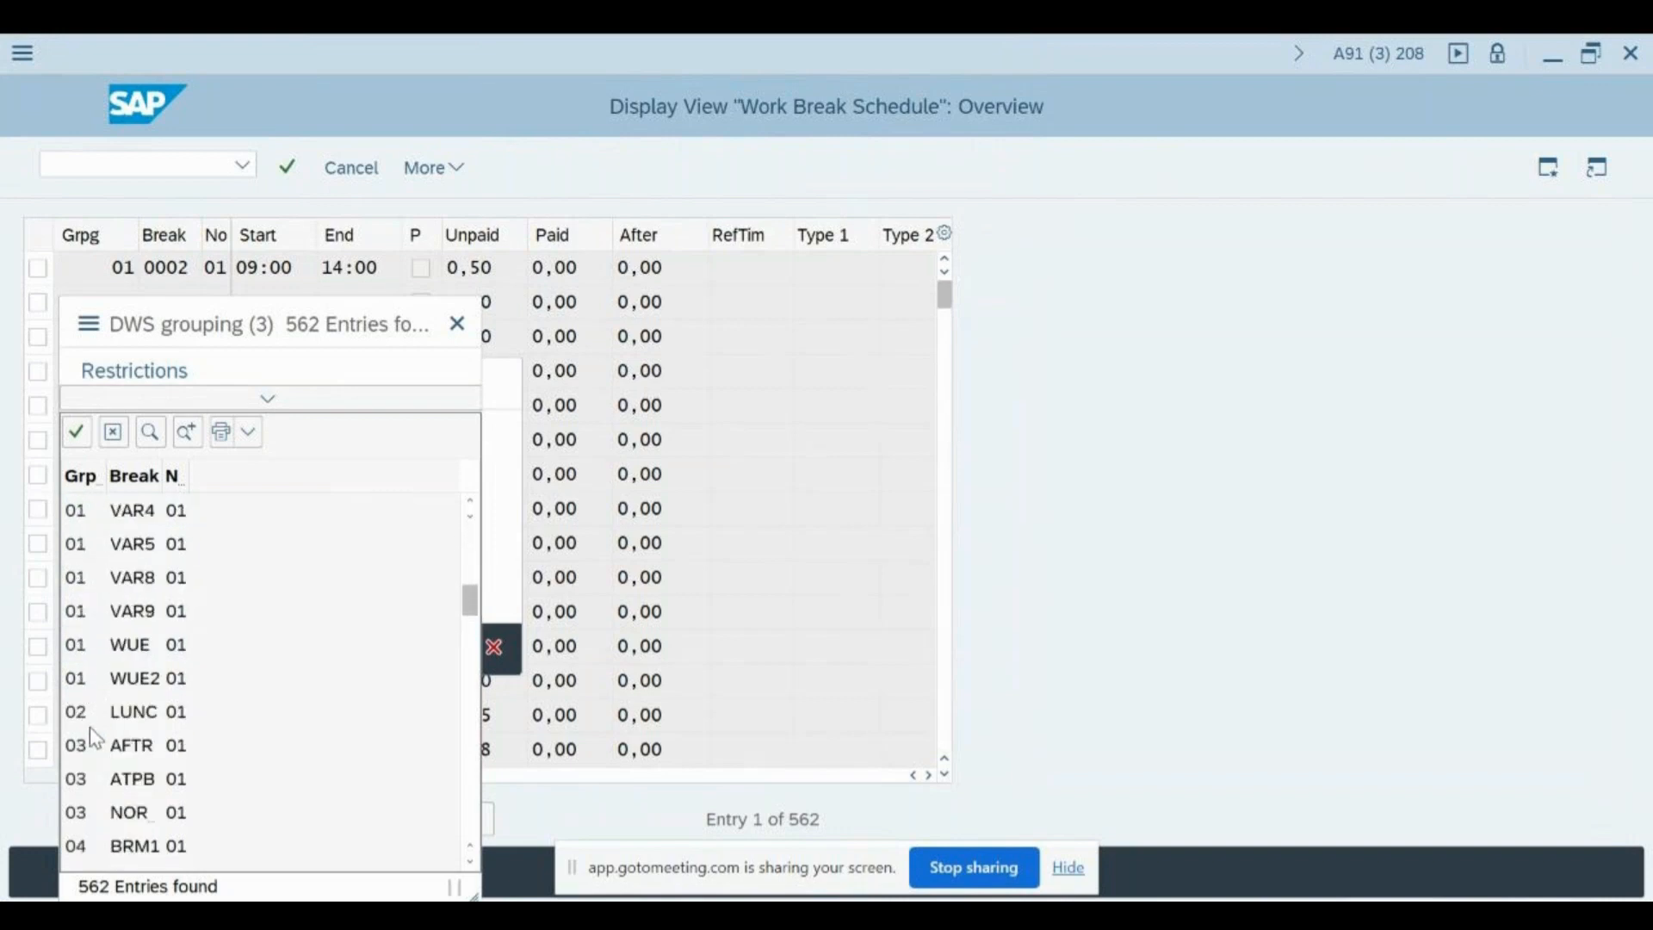
pyautogui.scroll(-1, 89, 727)
# - Examine the break codes for groupings 02 and 03, widening the Break column, and close the value list and positioning dialog
pyautogui.click(81, 684)
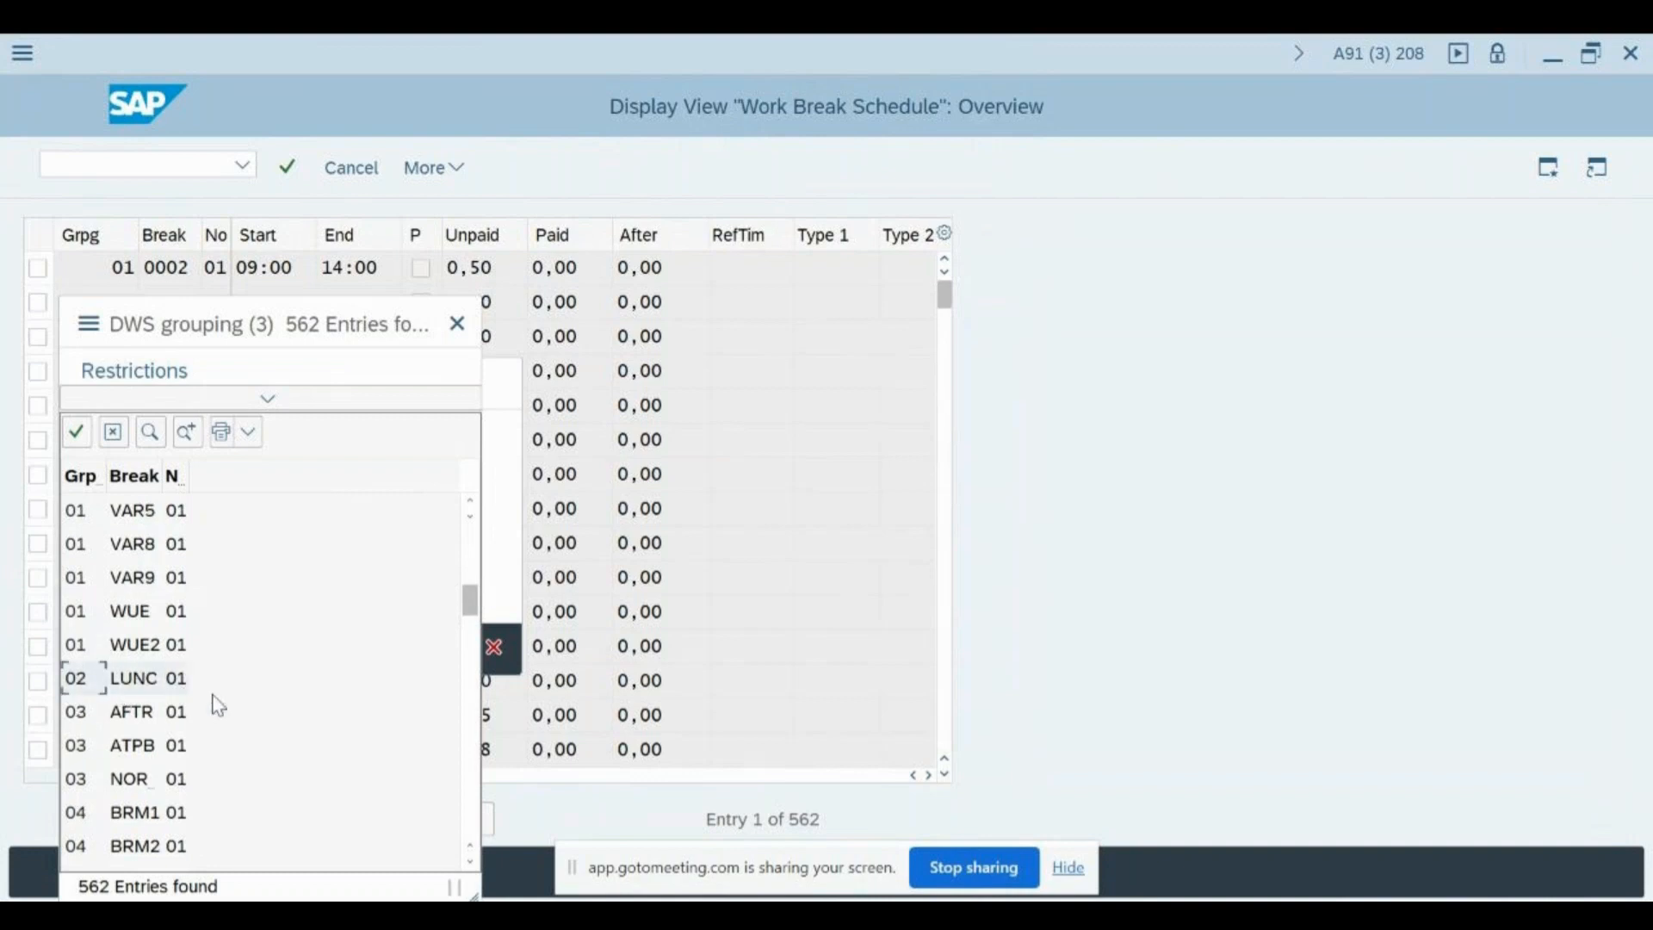
pyautogui.click(158, 689)
pyautogui.click(84, 722)
pyautogui.click(143, 749)
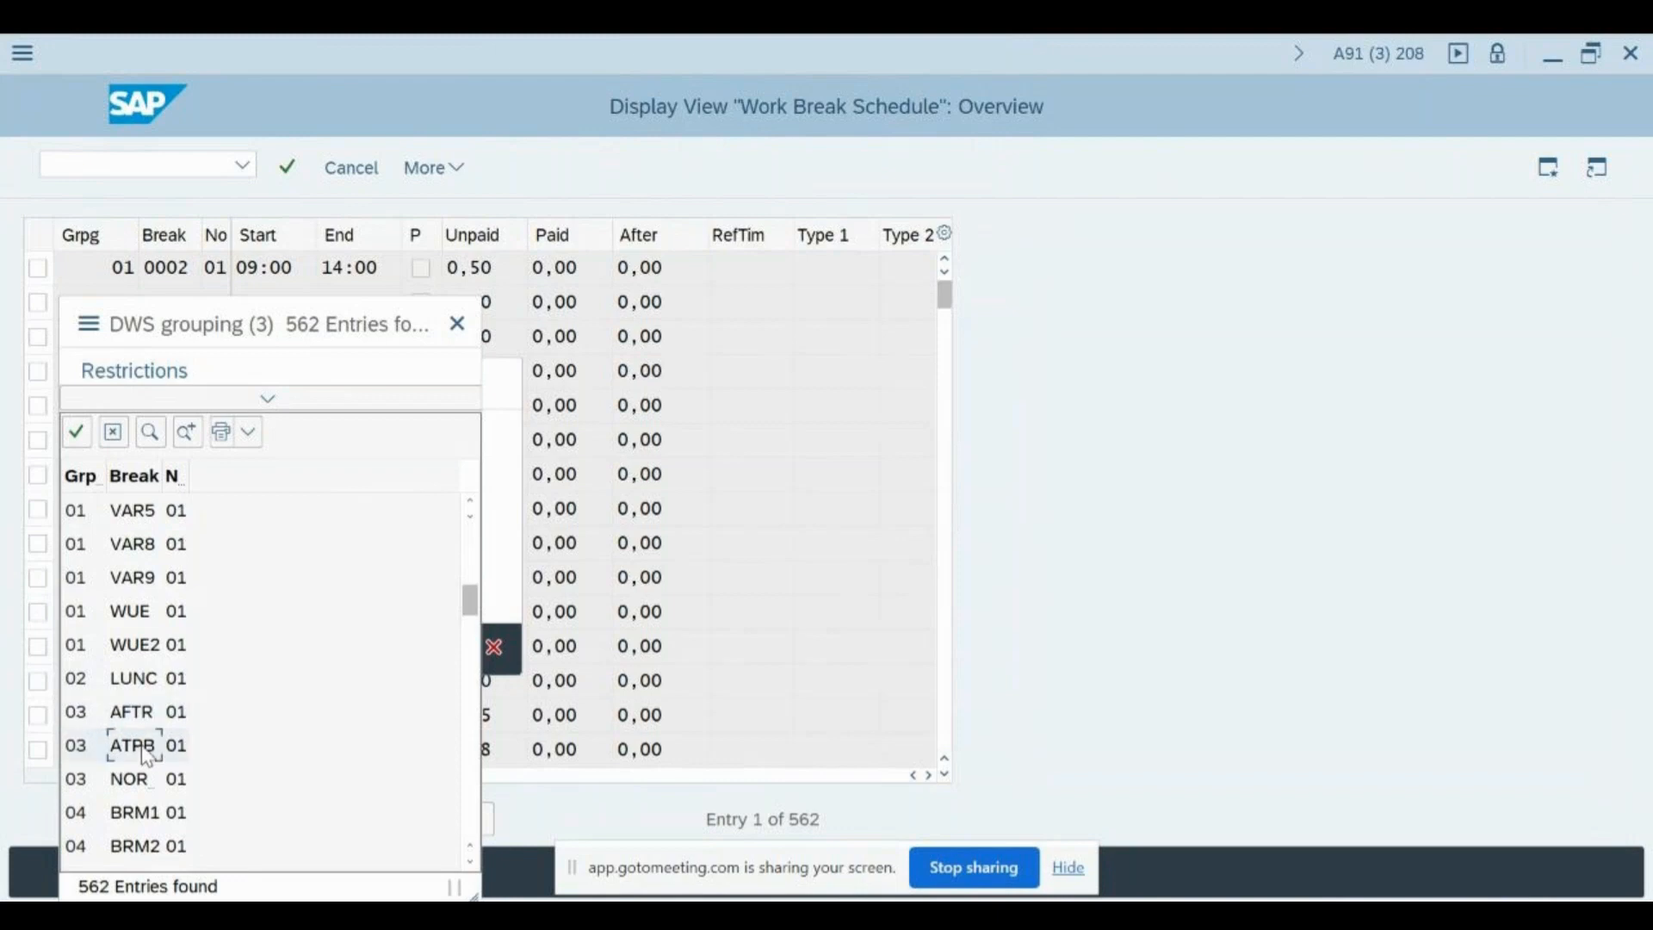
pyautogui.scroll(-1, 146, 756)
pyautogui.click(129, 682)
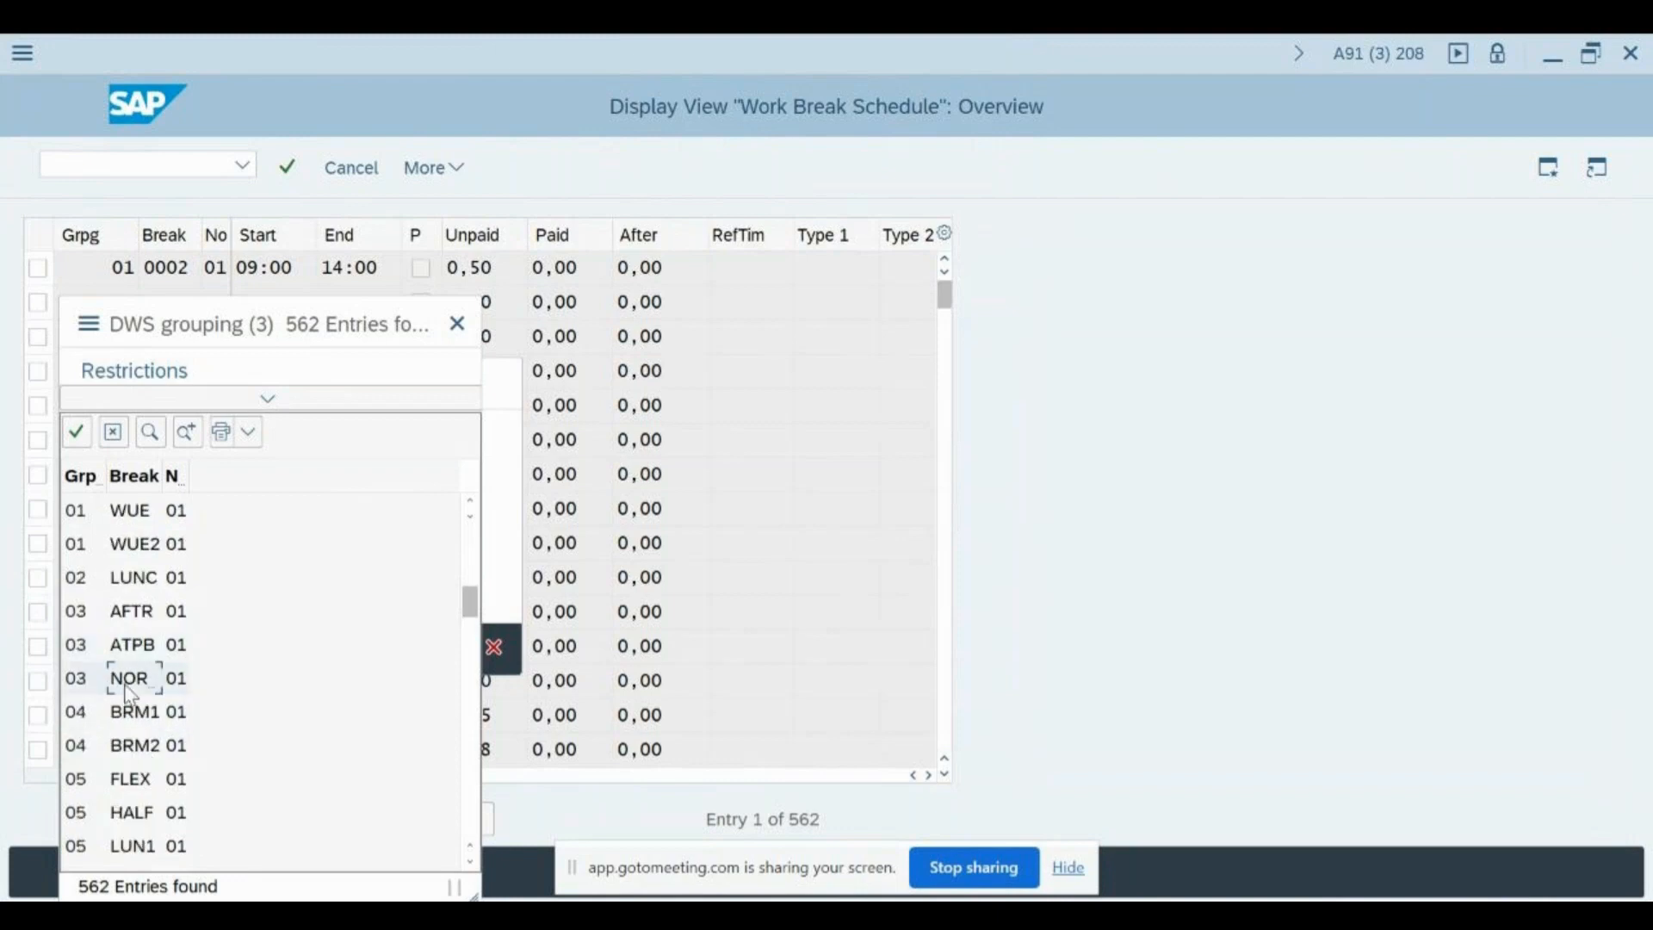
pyautogui.moveTo(162, 471); pyautogui.dragTo(237, 473)
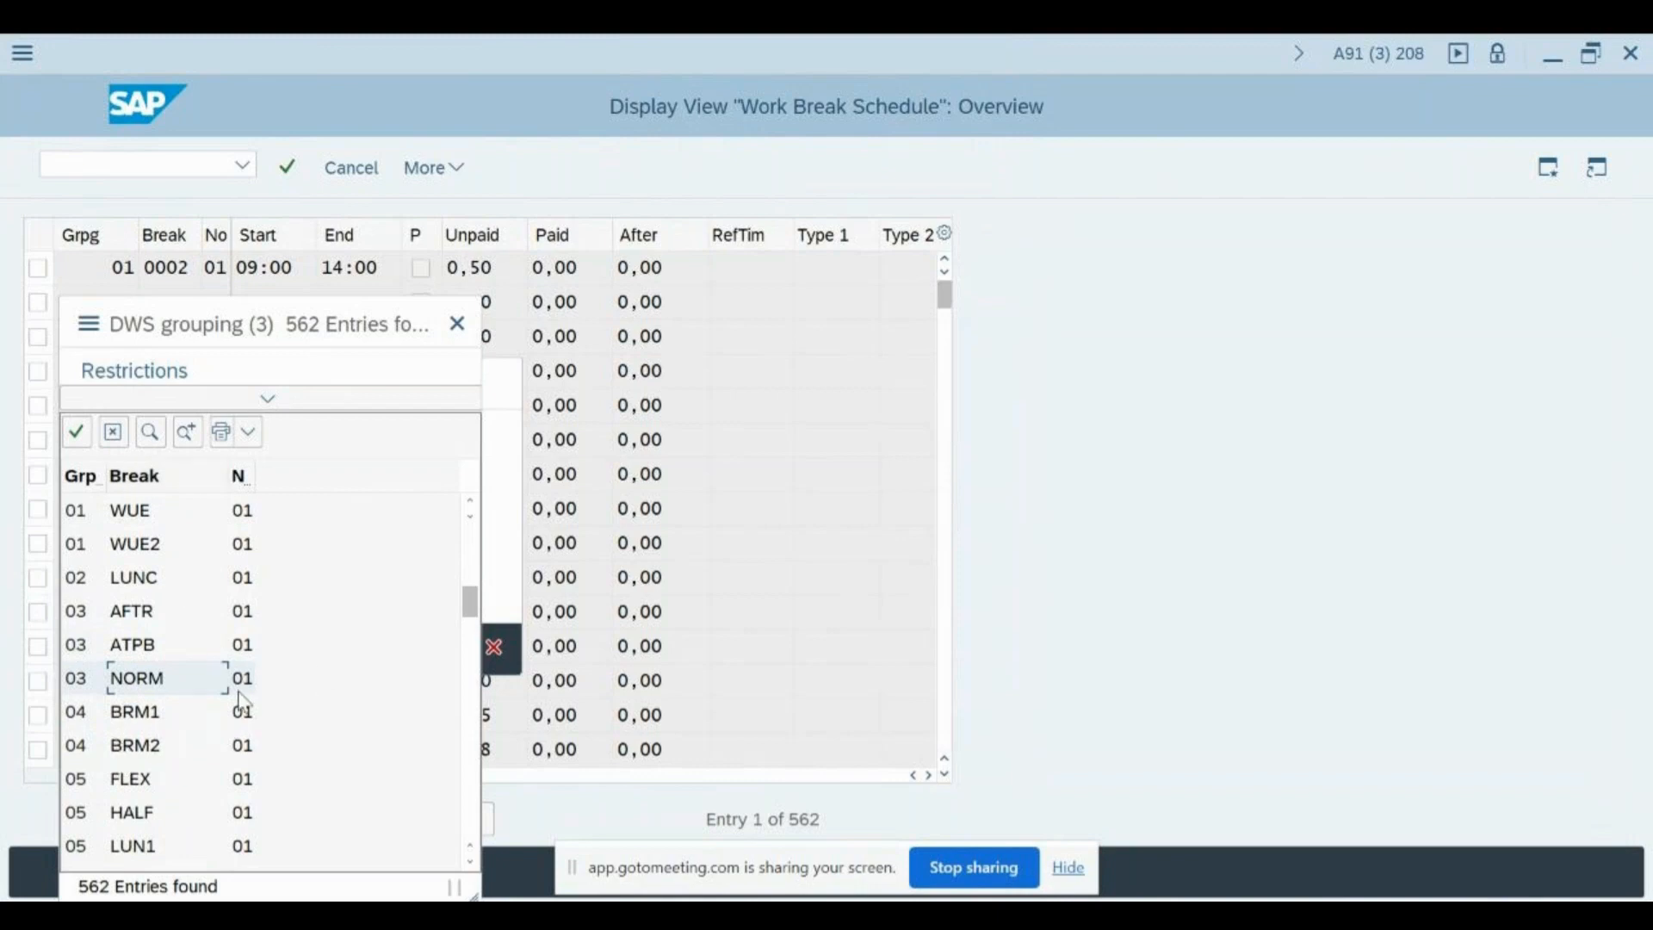
pyautogui.click(459, 324)
pyautogui.click(494, 648)
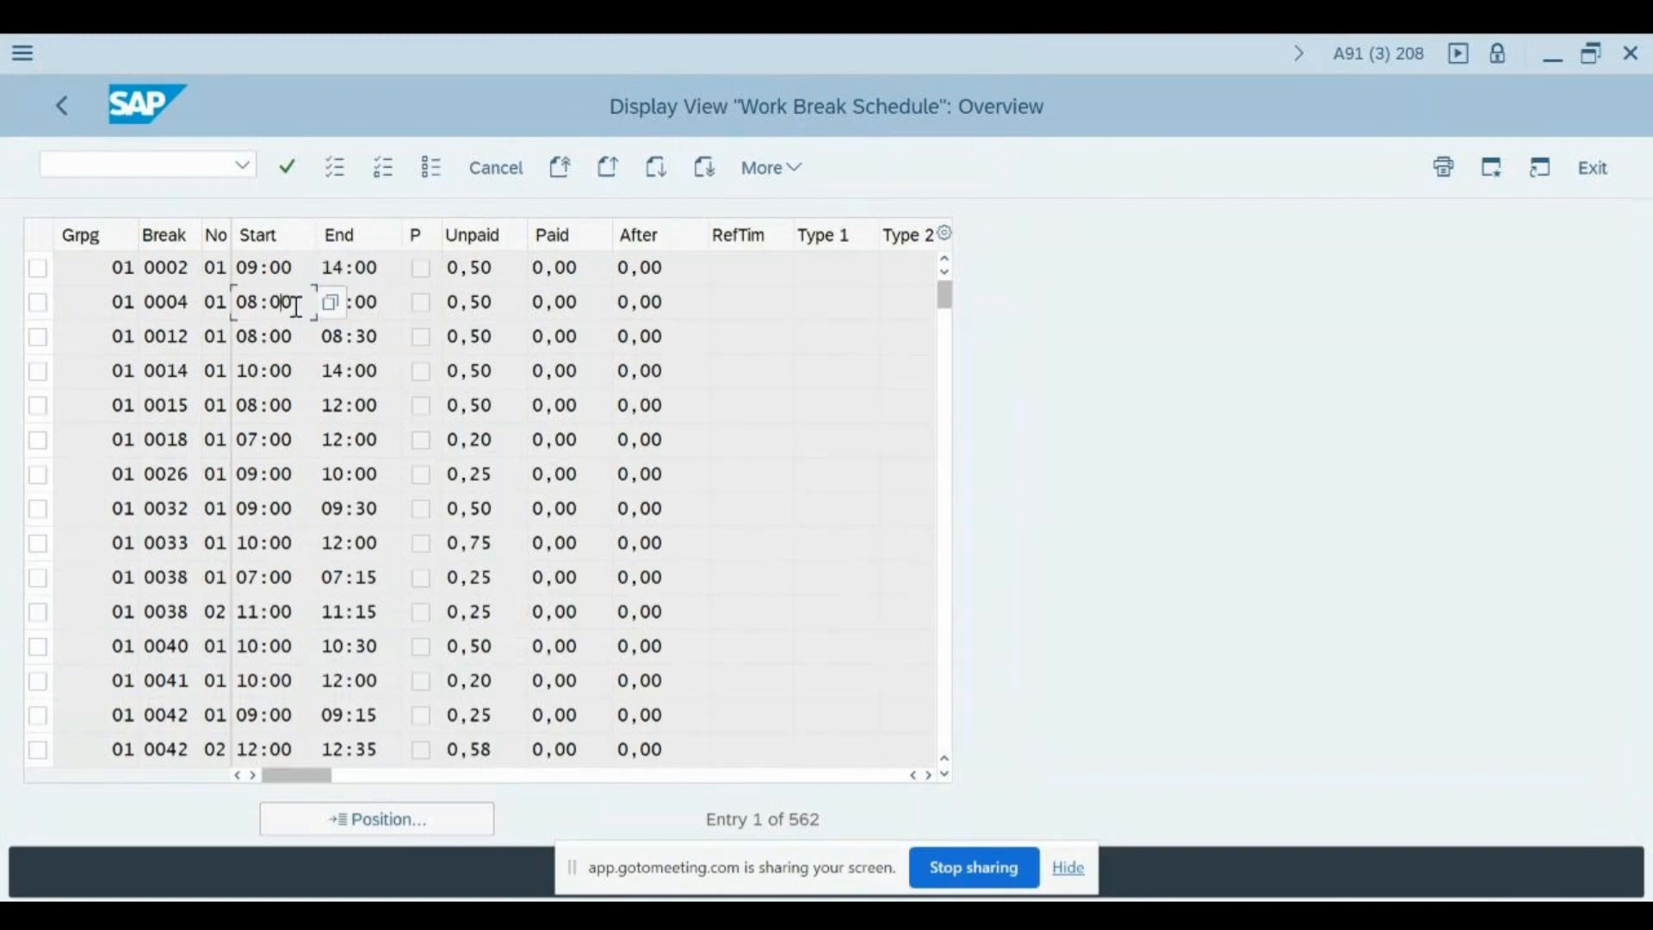
# - Examine the grouping, break code, start and end time of the first work break schedule entries for grouping 01
pyautogui.click(286, 337)
pyautogui.click(380, 343)
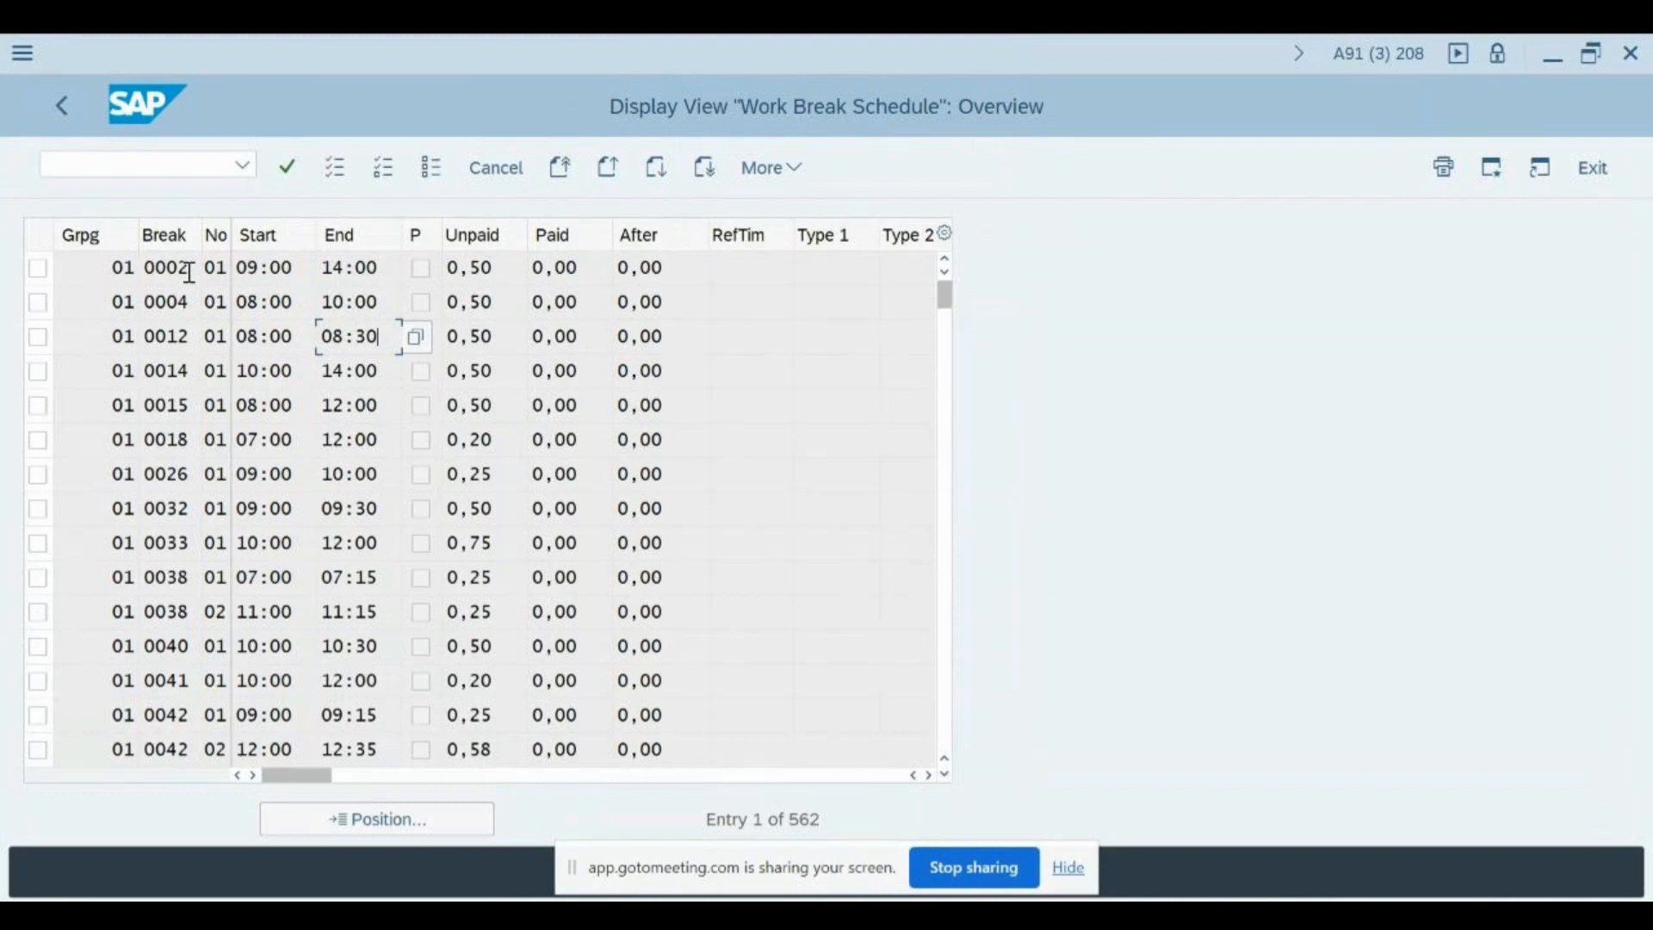
pyautogui.click(188, 297)
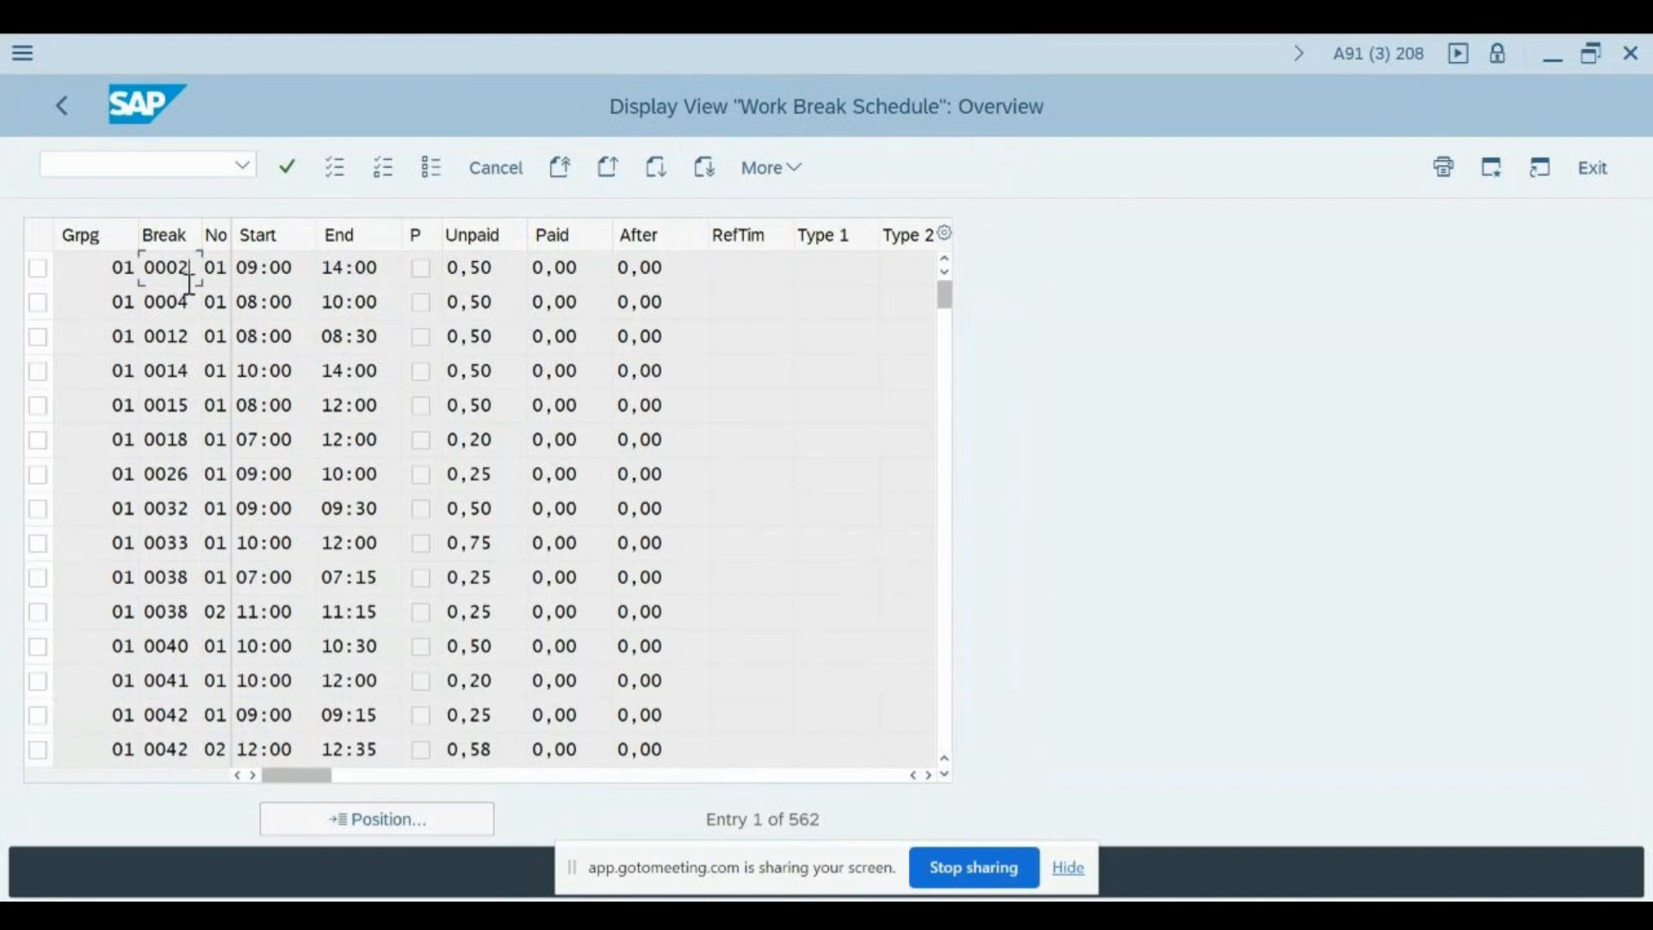
pyautogui.click(113, 271)
pyautogui.click(188, 268)
pyautogui.moveTo(88, 266); pyautogui.dragTo(198, 261)
pyautogui.click(246, 271)
# - Leave the break schedule view and the activity selection, and open Define Rules for Variants
pyautogui.press('F3')
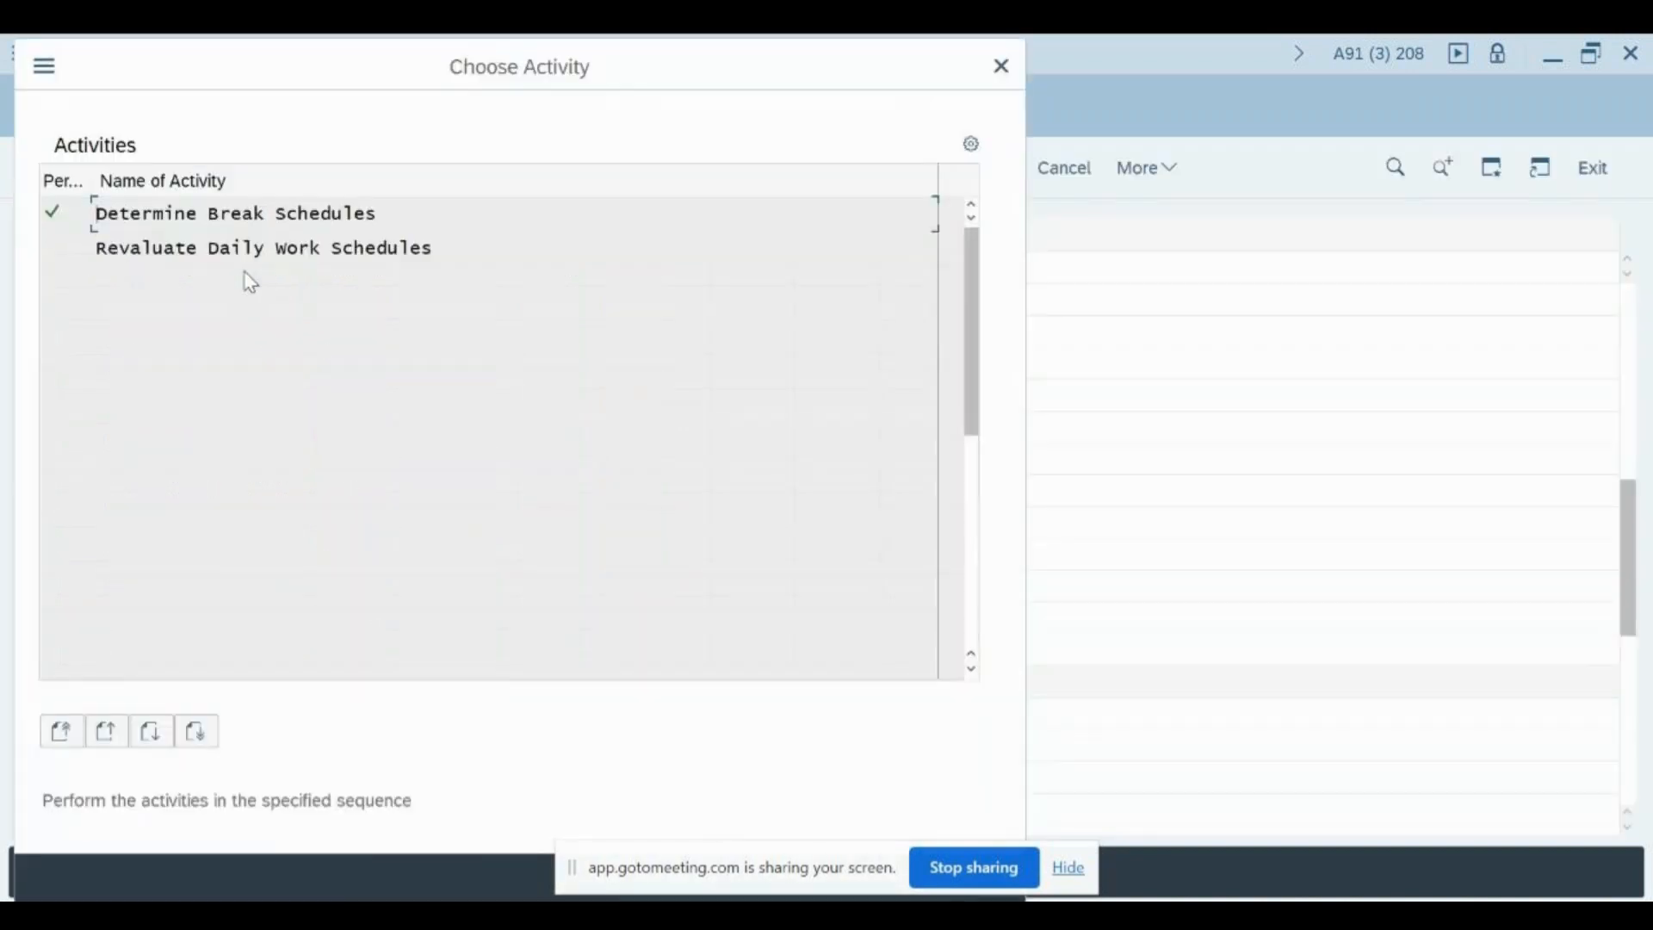
pyautogui.press('Escape')
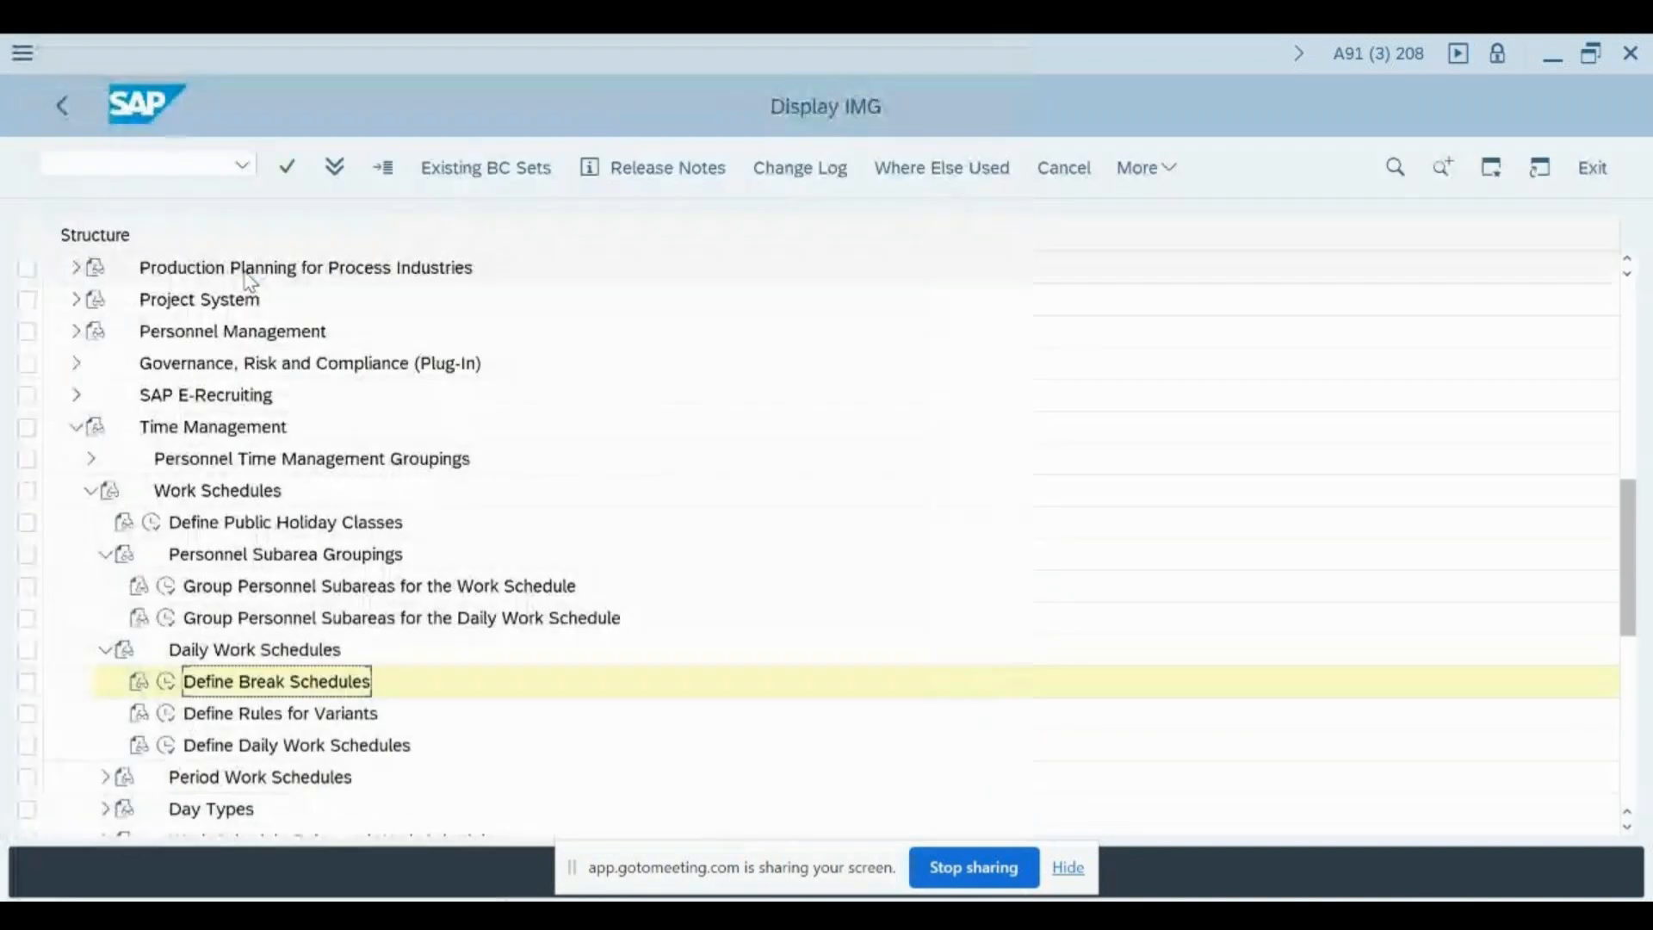
pyautogui.click(165, 722)
pyautogui.press('Return')
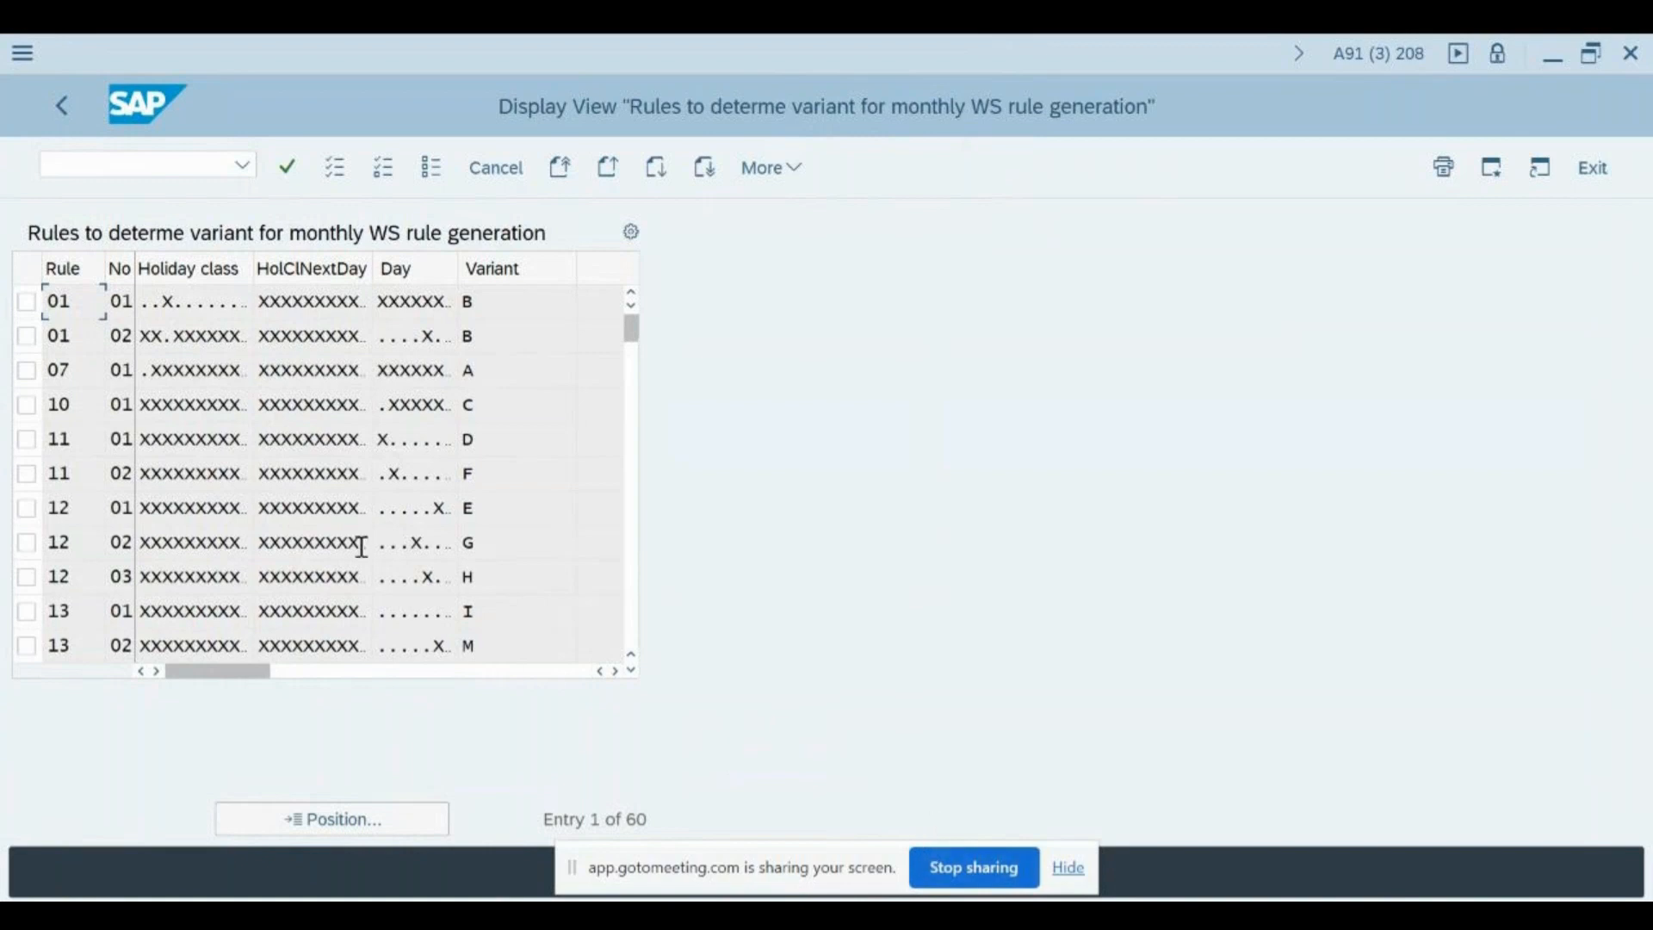
# - Examine the rule number, sequence number and holiday class string of the rule 01 entries
pyautogui.click(163, 302)
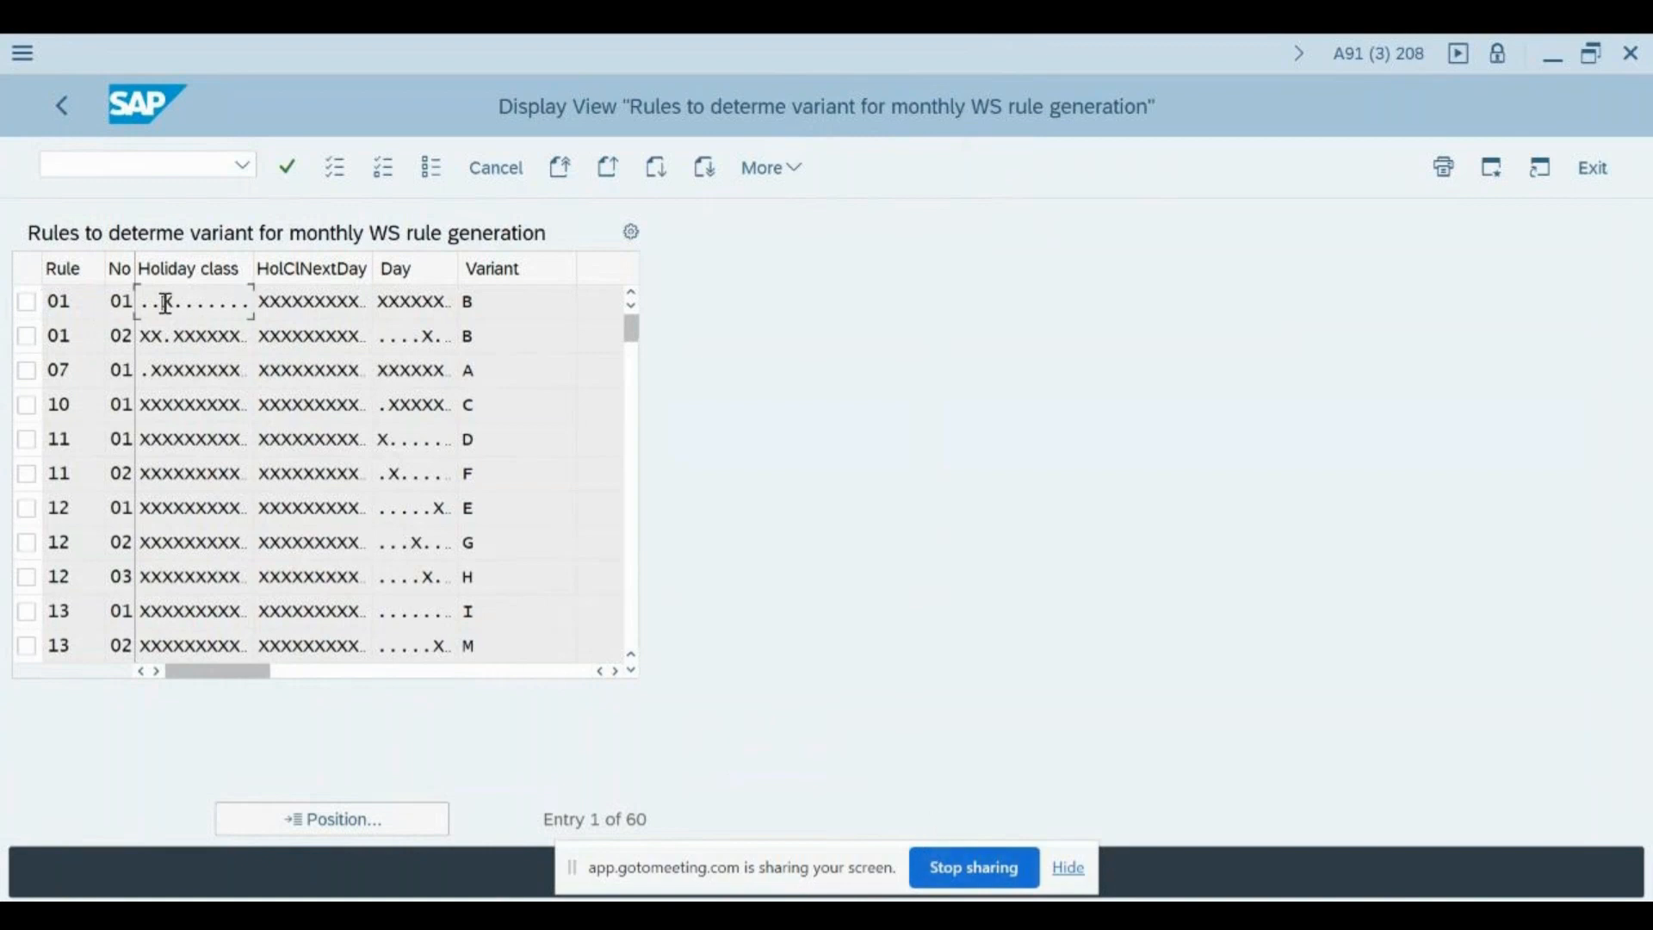
pyautogui.click(68, 303)
pyautogui.click(128, 335)
pyautogui.click(201, 296)
pyautogui.moveTo(175, 301); pyautogui.dragTo(261, 302)
# - Look up the possible daily work schedule variants for the first rule 01 entry and close the value list
pyautogui.click(521, 302)
pyautogui.click(589, 302)
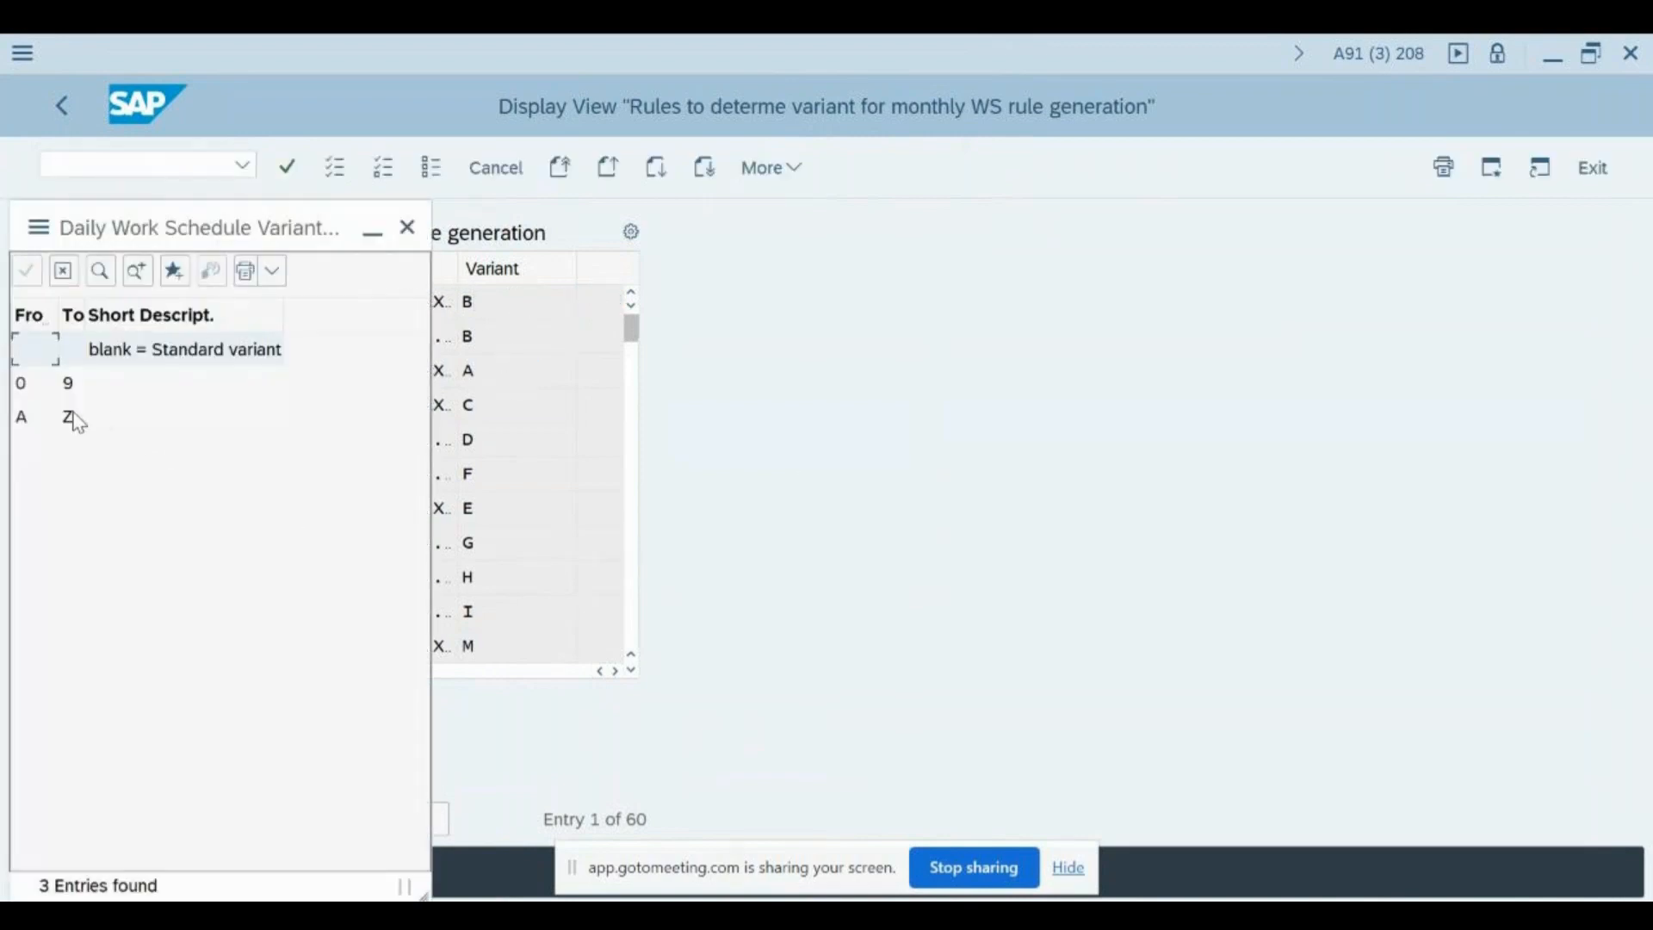
pyautogui.click(57, 390)
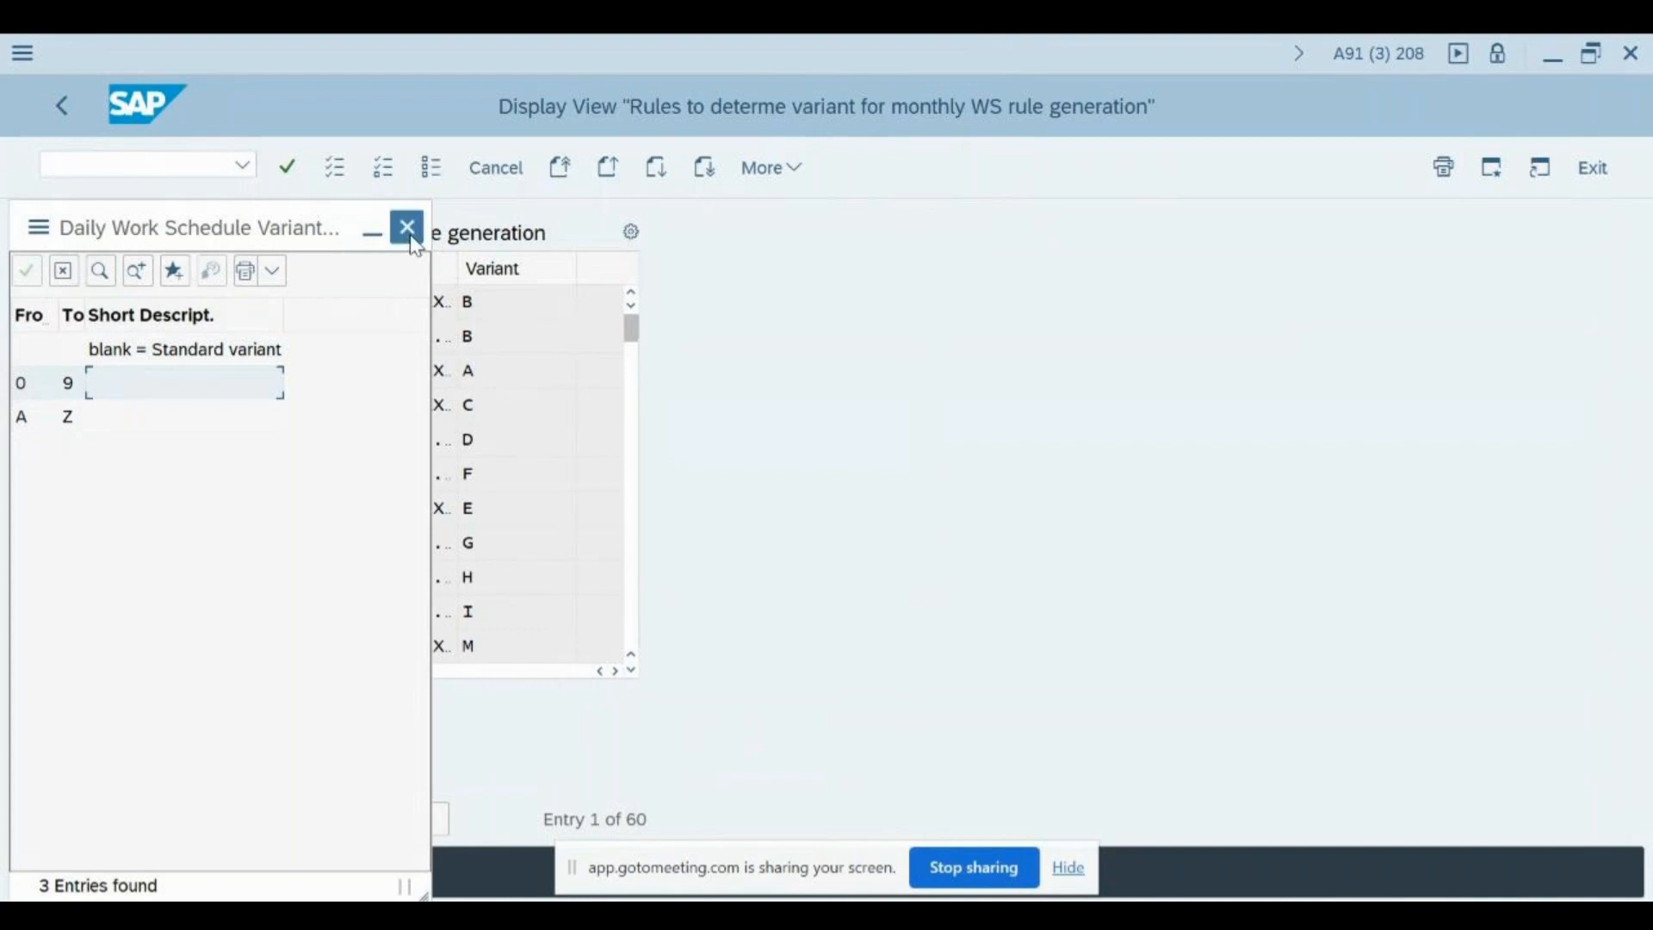
pyautogui.click(415, 242)
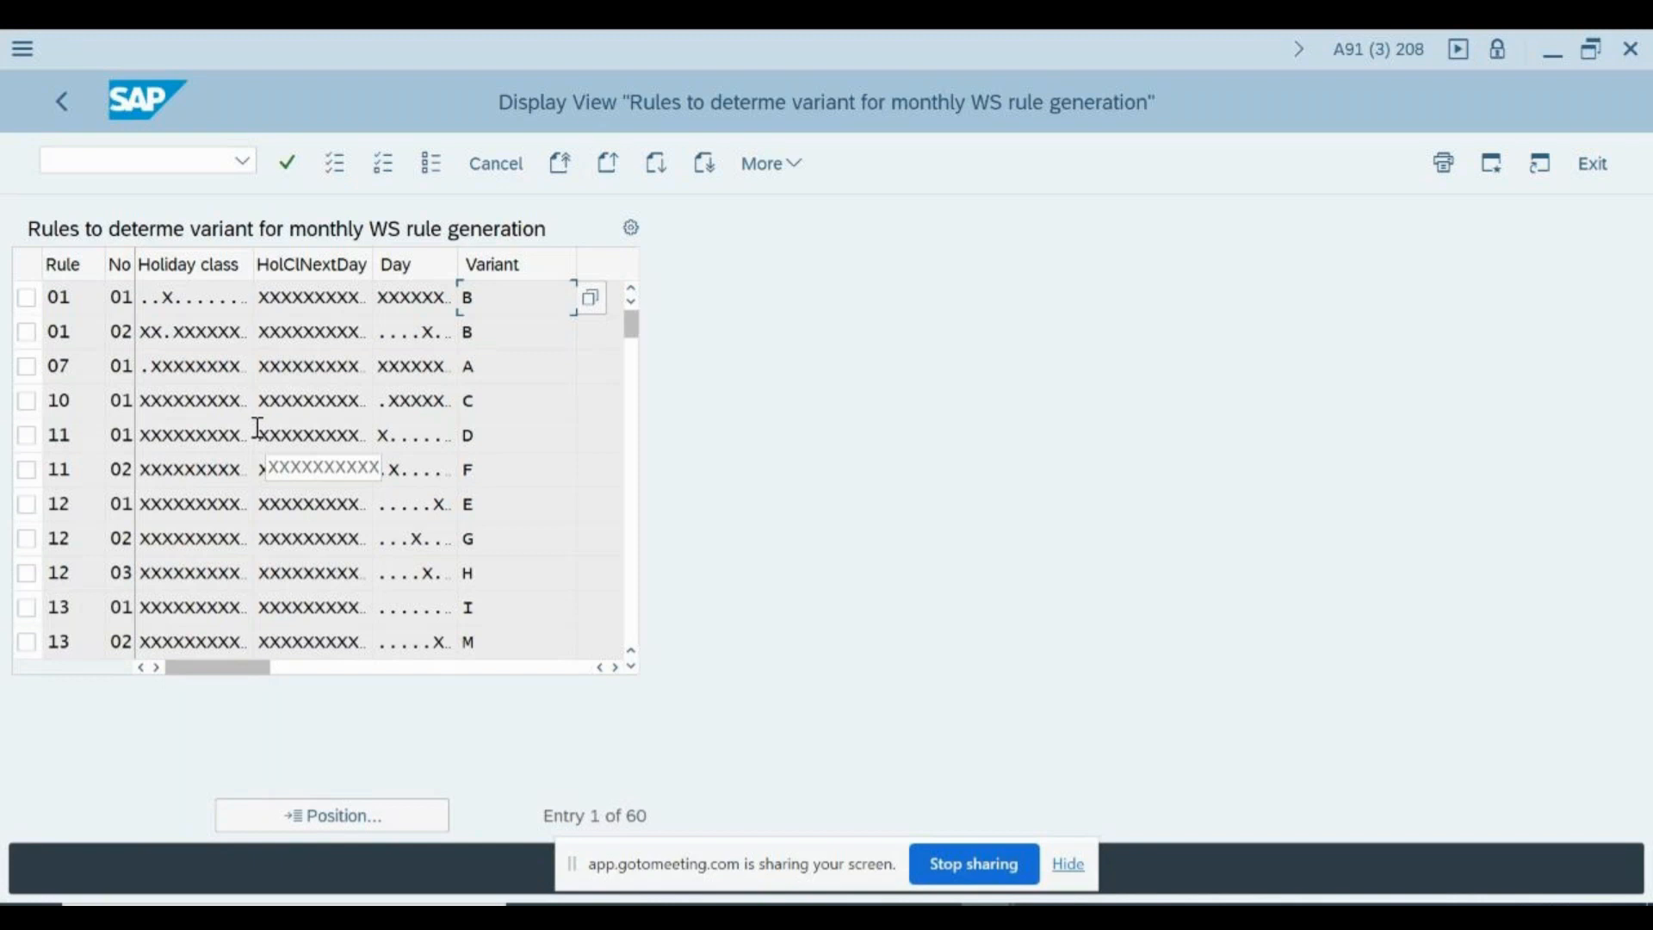
# - Bring up the field help for Holiday class and read the eligibility string's procedure and first example
pyautogui.click(199, 291)
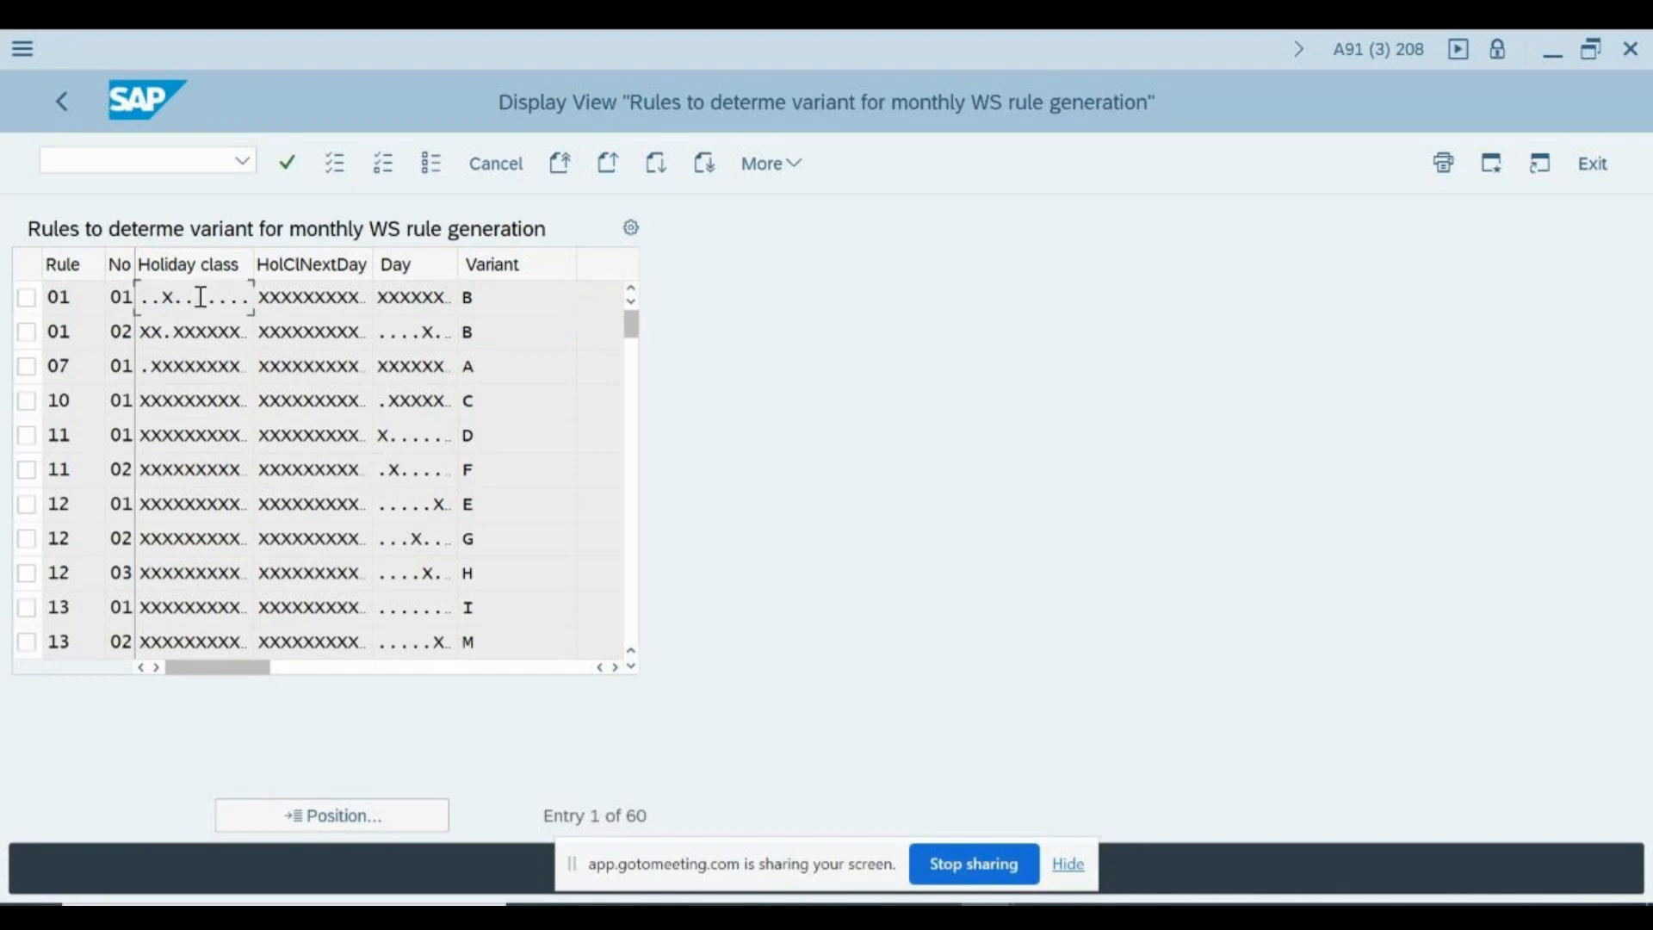
pyautogui.click(164, 332)
pyautogui.press('F1')
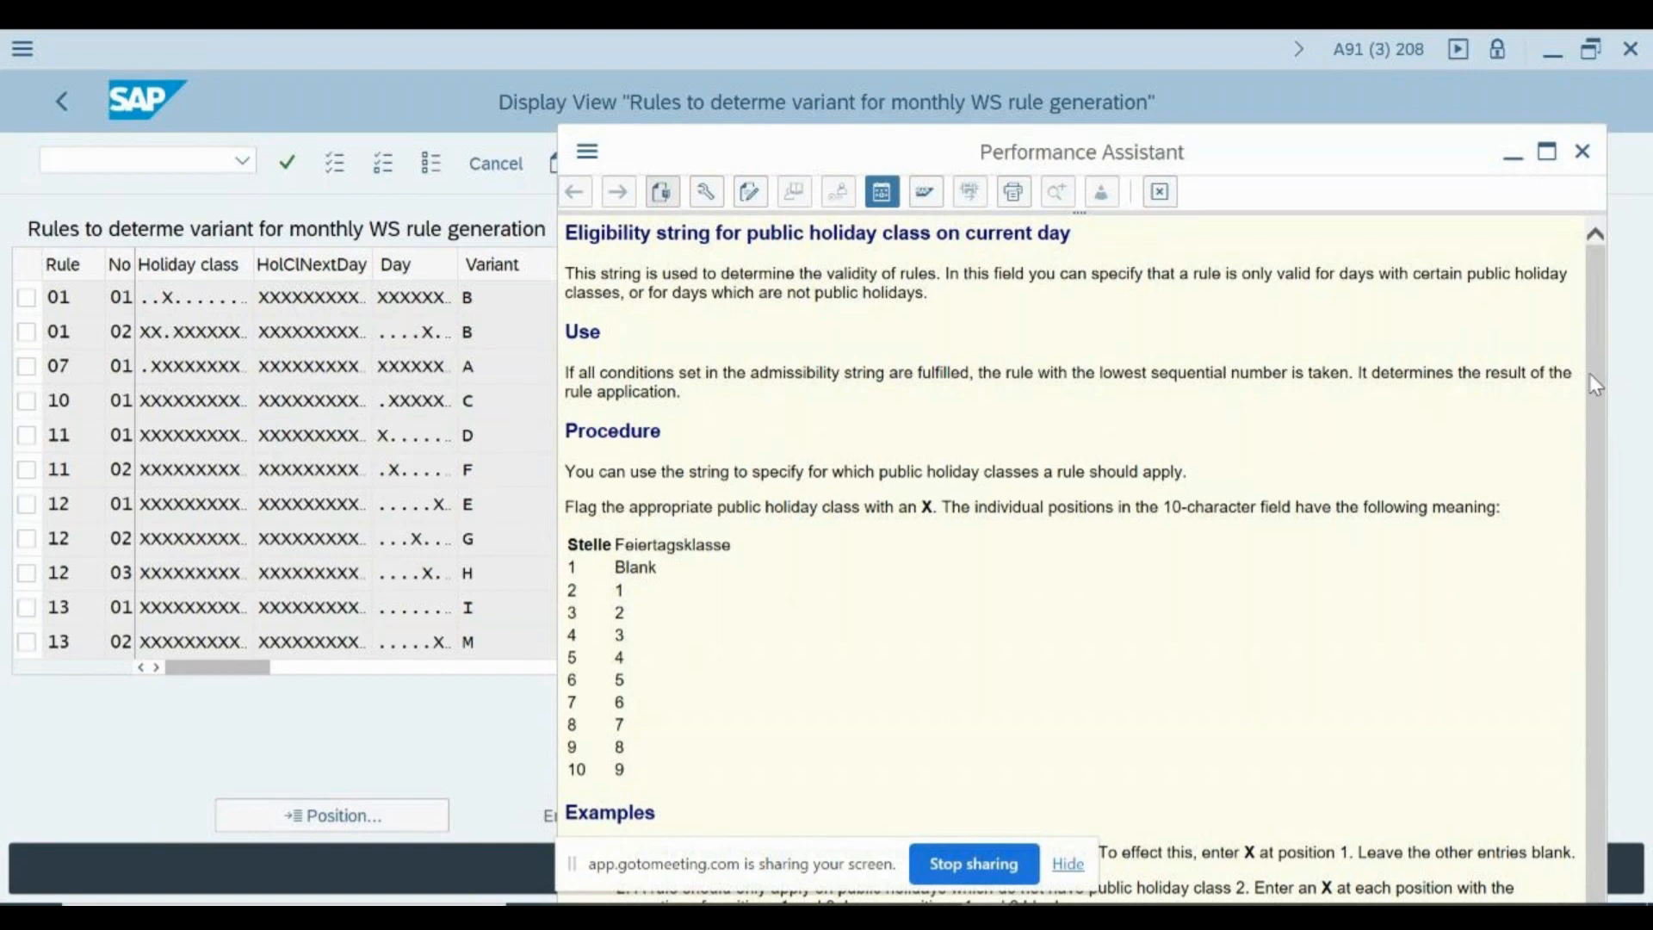
pyautogui.scroll(-1, 1588, 369)
pyautogui.moveTo(1368, 152); pyautogui.dragTo(1354, 53)
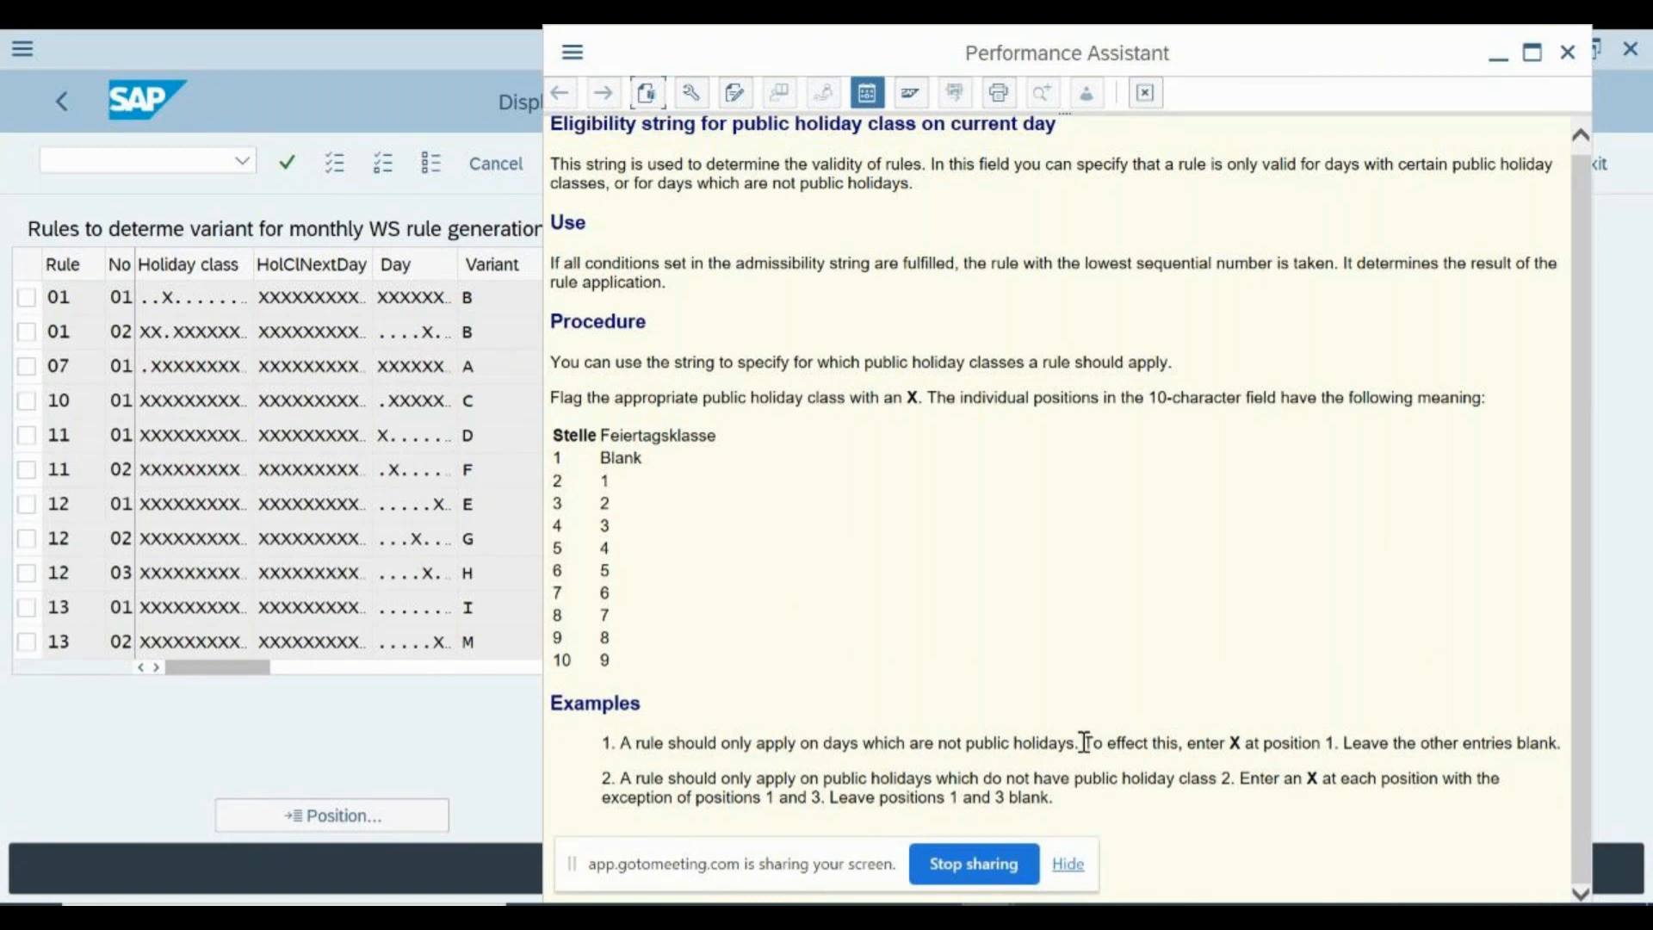
pyautogui.moveTo(1085, 742); pyautogui.dragTo(1229, 746)
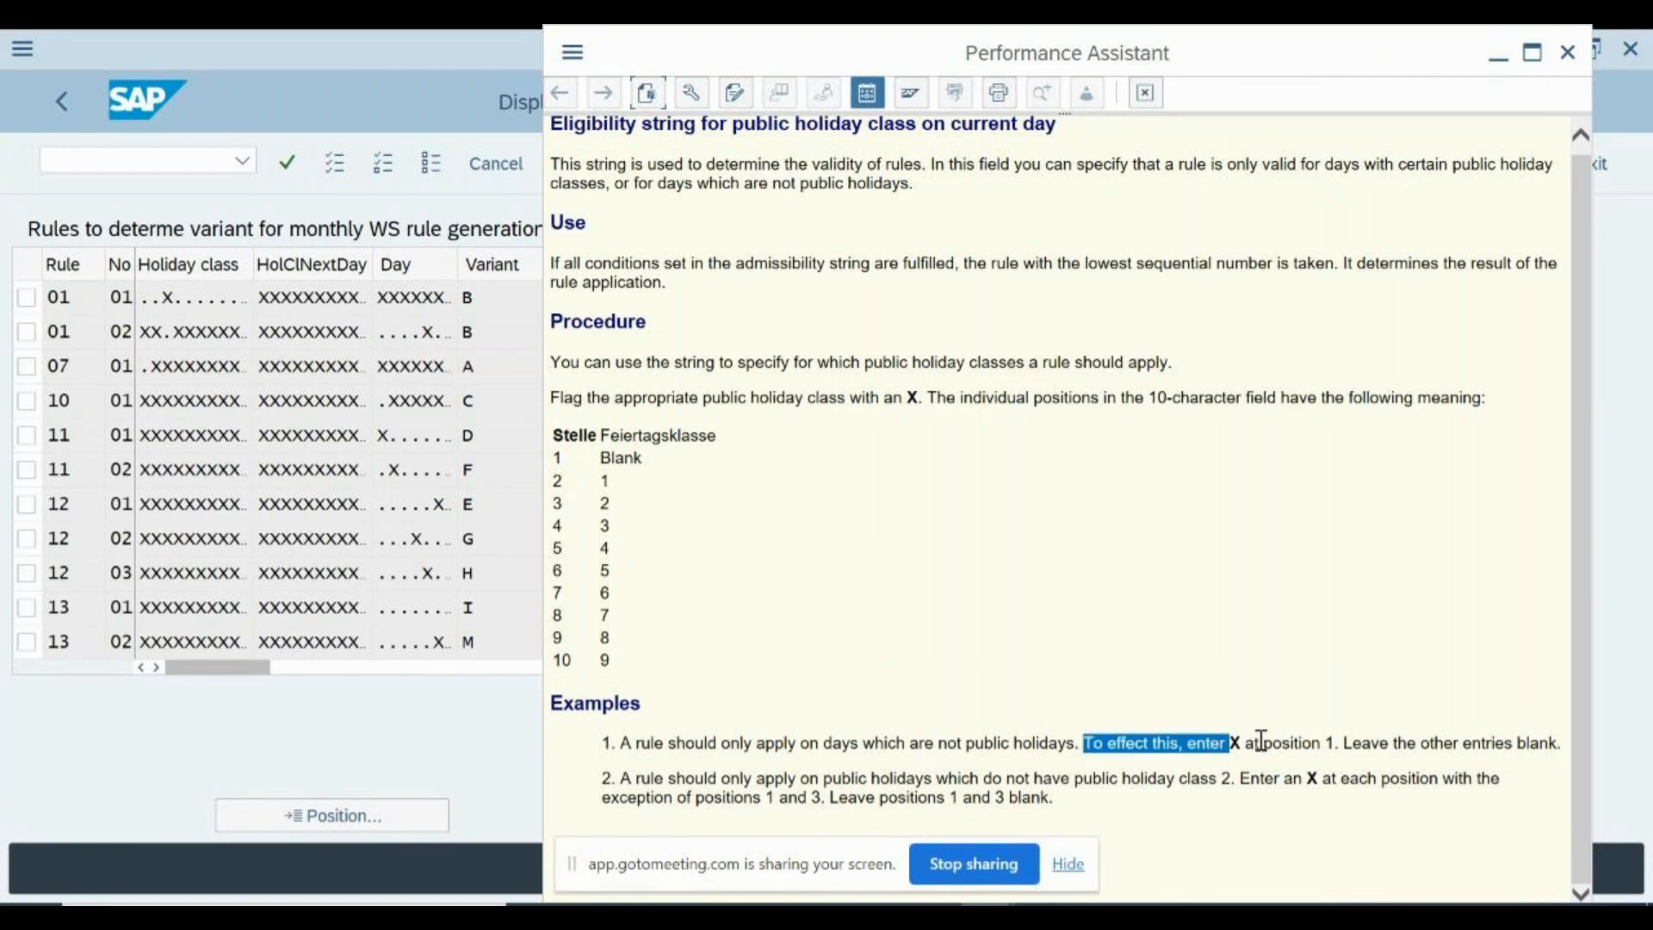
pyautogui.click(1311, 746)
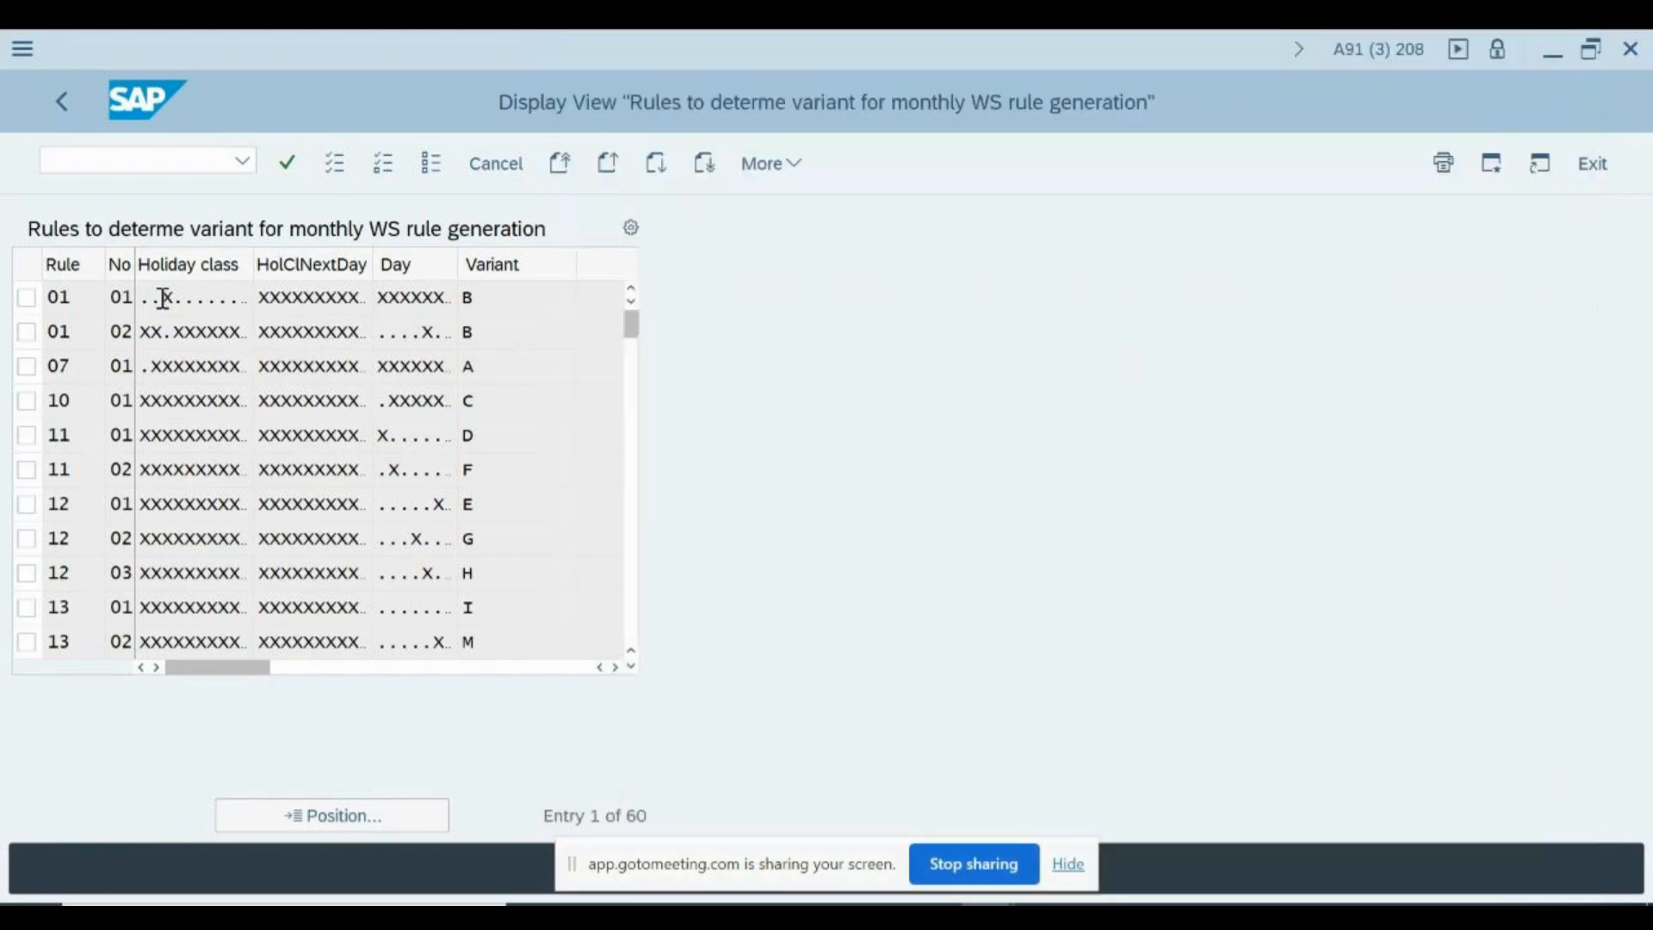
# - Reopen the Holiday class help from the first rule 01 entry, reread the examples, and close it
pyautogui.click(171, 297)
pyautogui.press('F1')
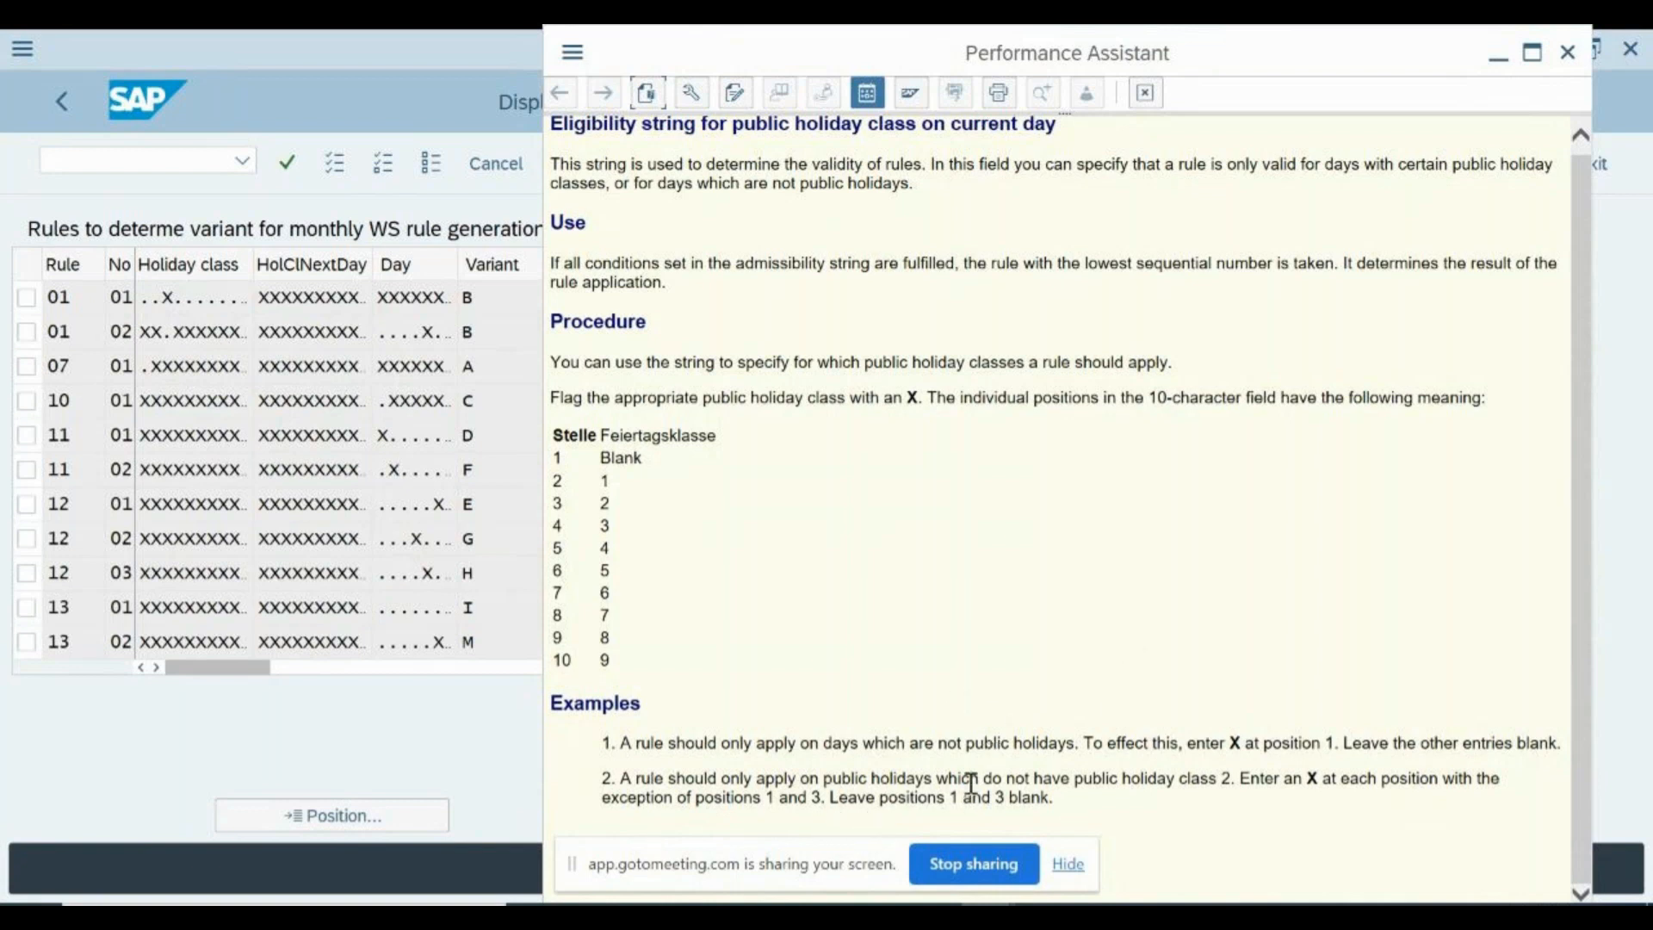
pyautogui.click(1569, 54)
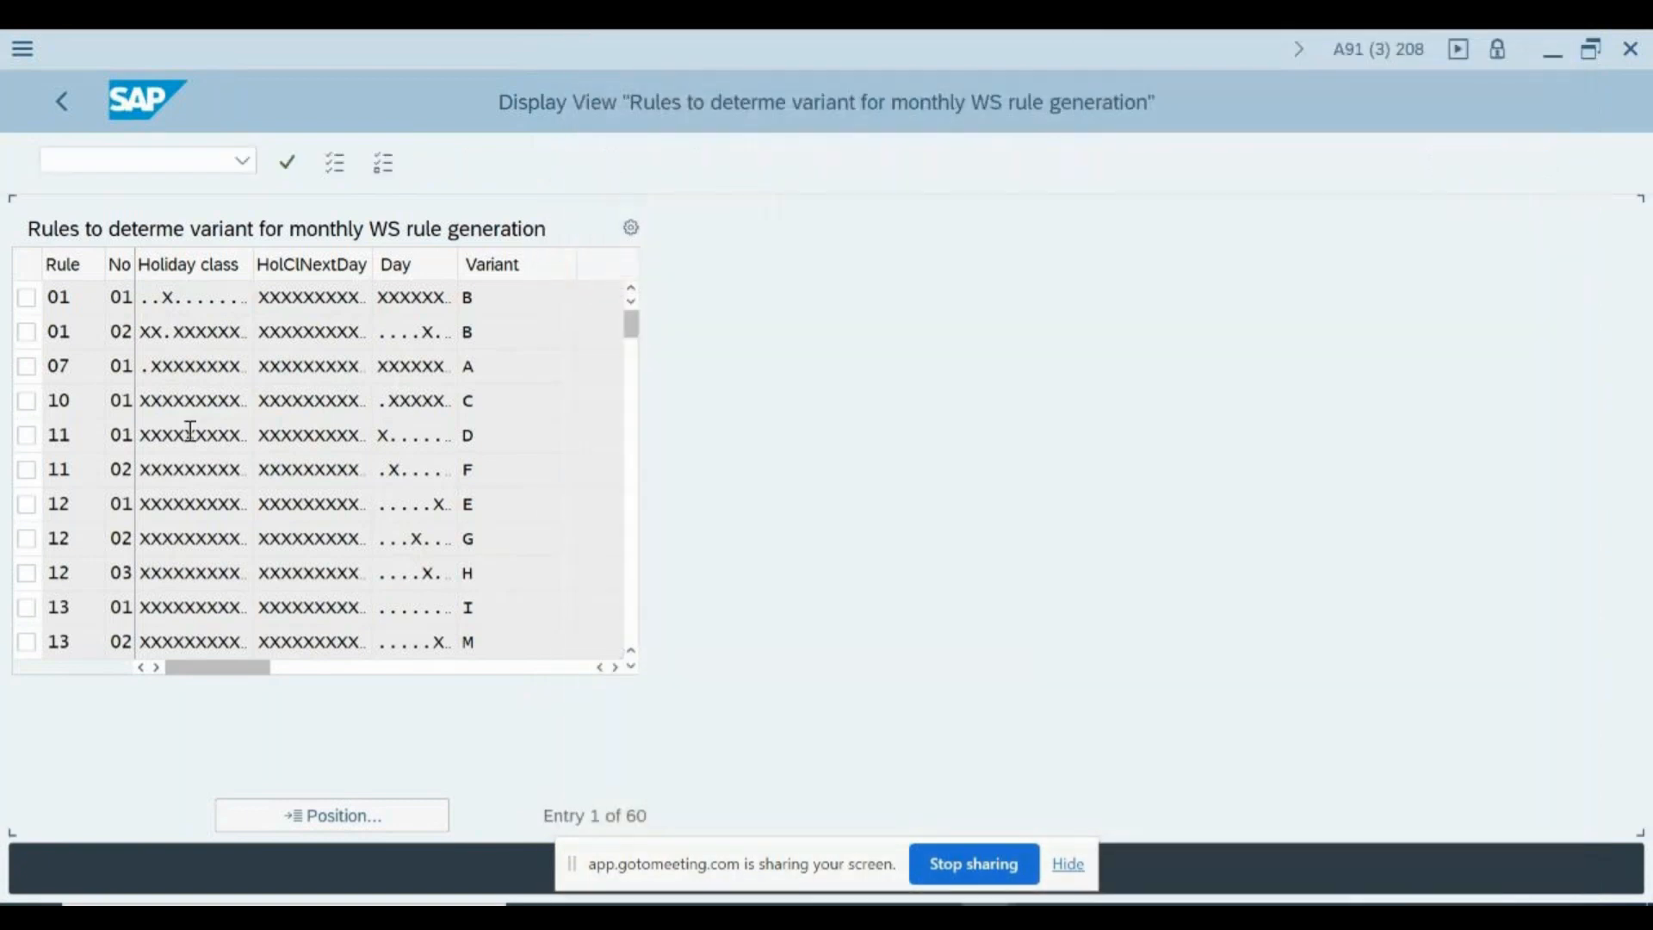
pyautogui.click(167, 301)
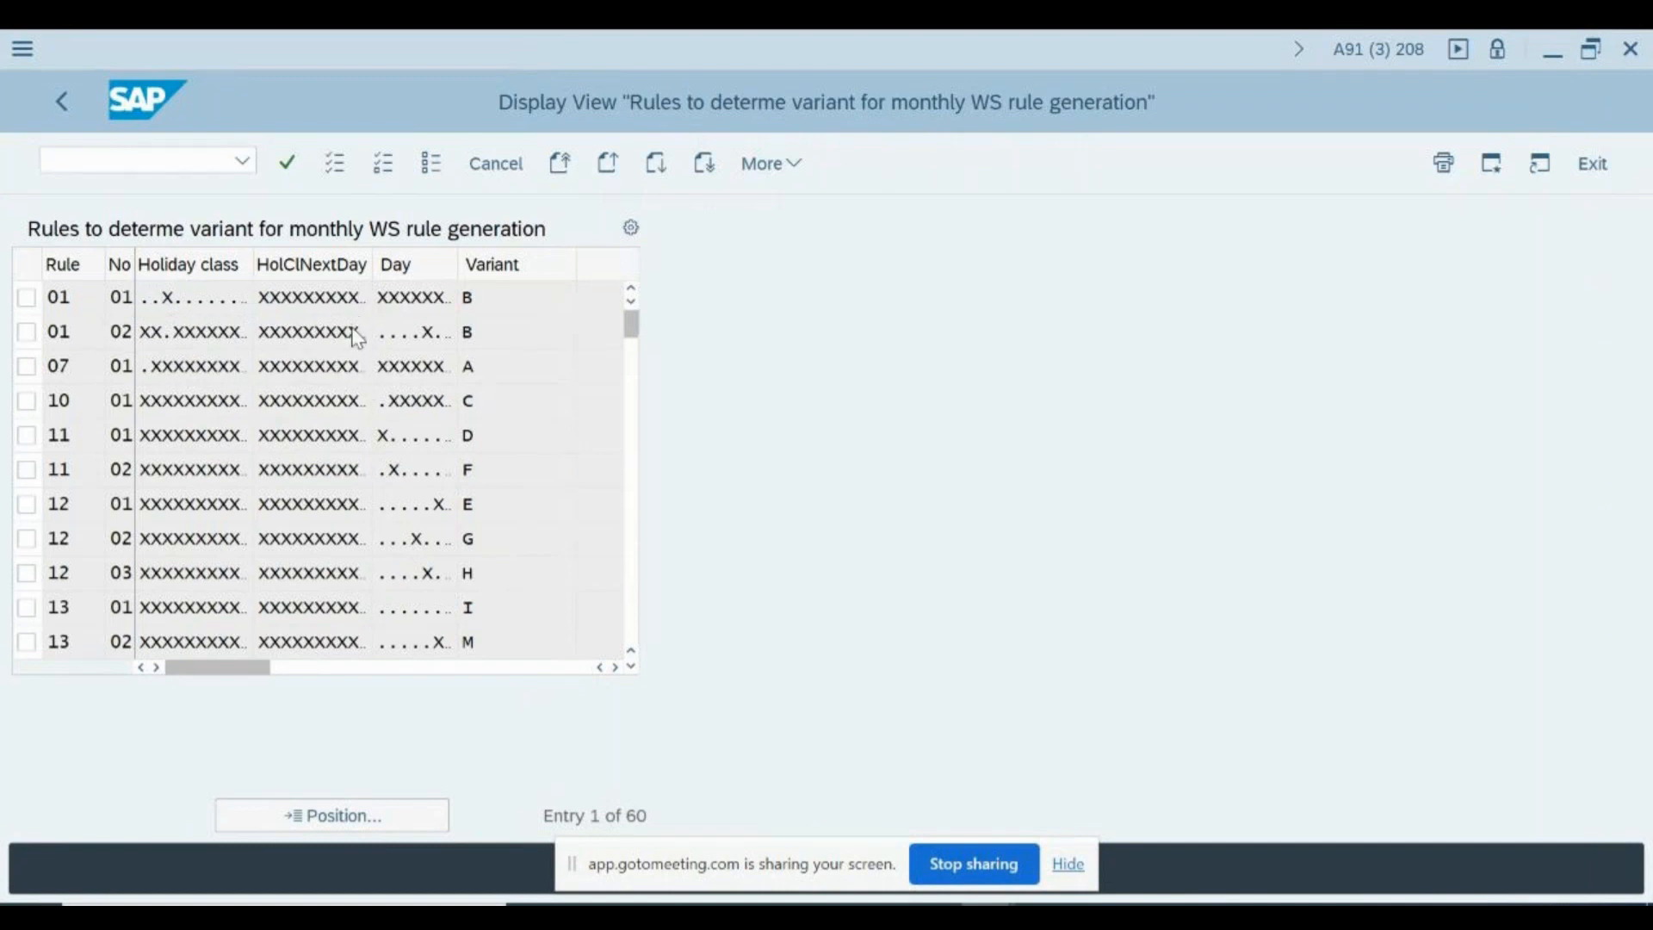
# - Return to the IMG structure and open Define Daily Work Schedules, acknowledging the client status message
pyautogui.press('F3')
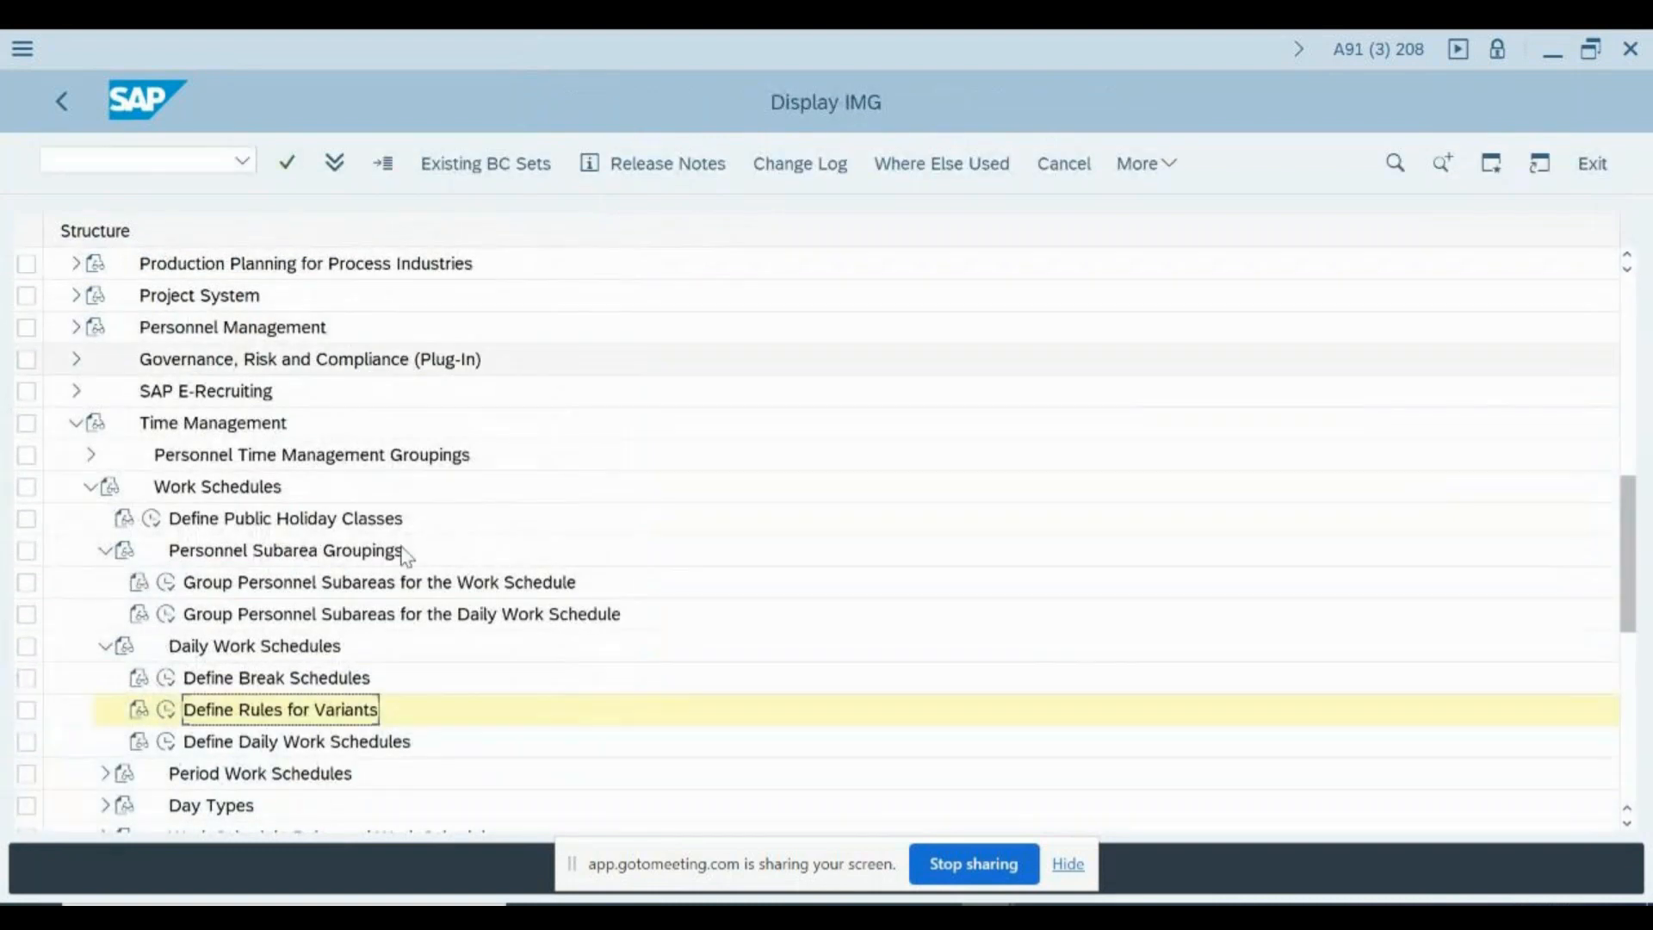
pyautogui.scroll(-1, 442, 590)
pyautogui.scroll(-1, 446, 592)
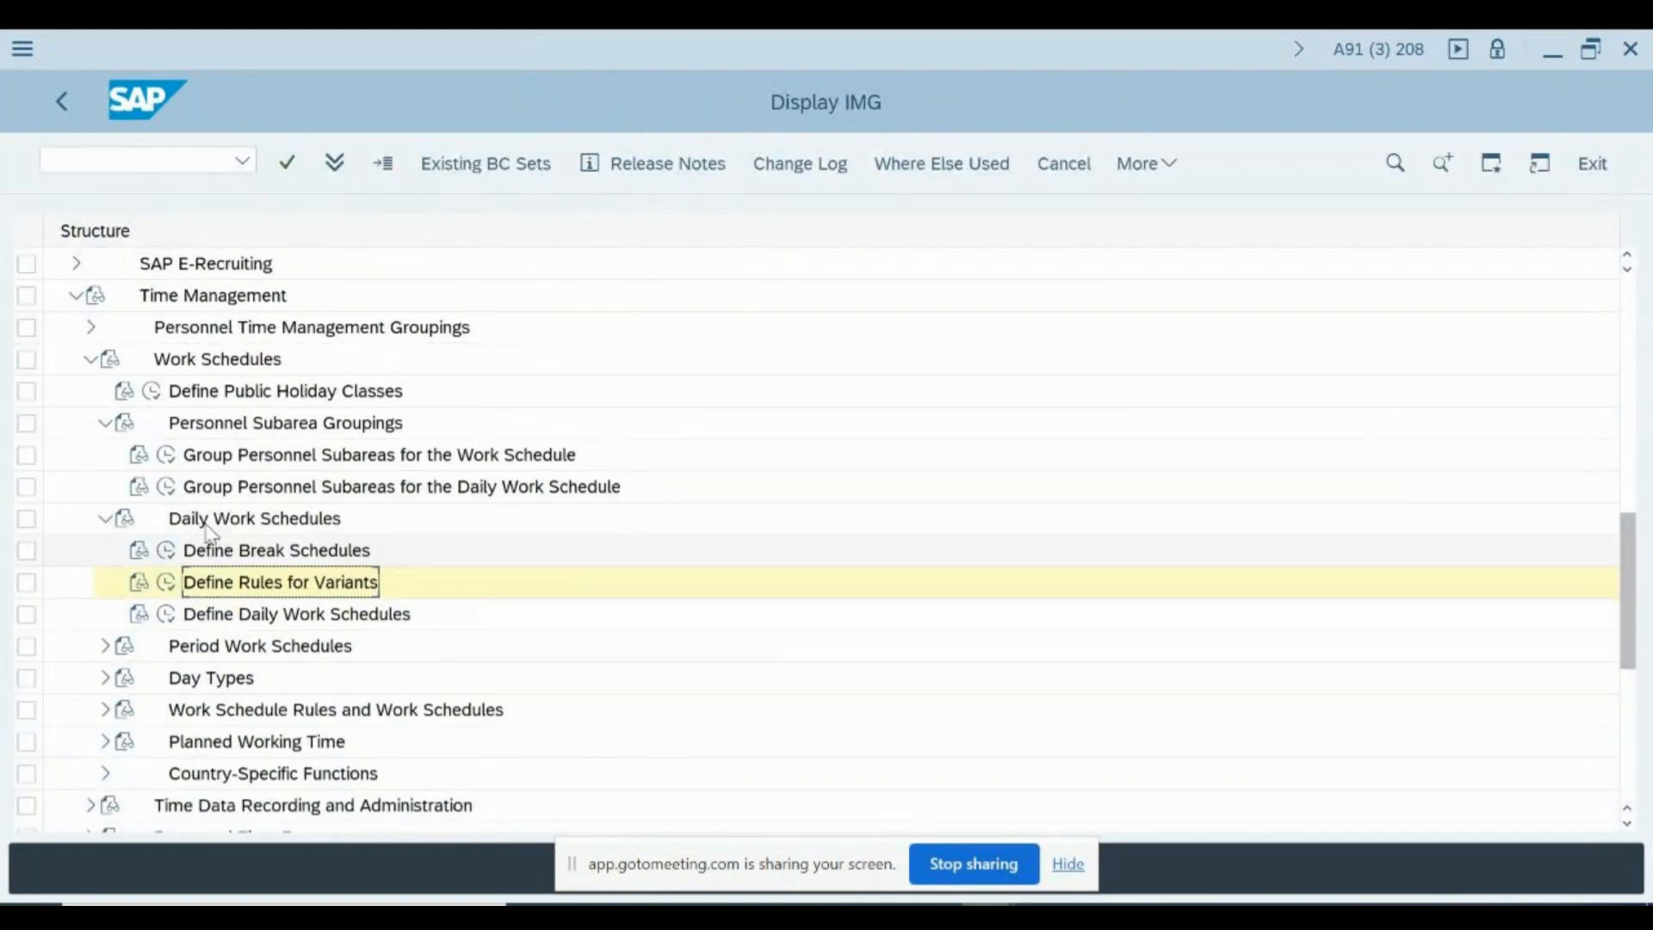
pyautogui.click(173, 617)
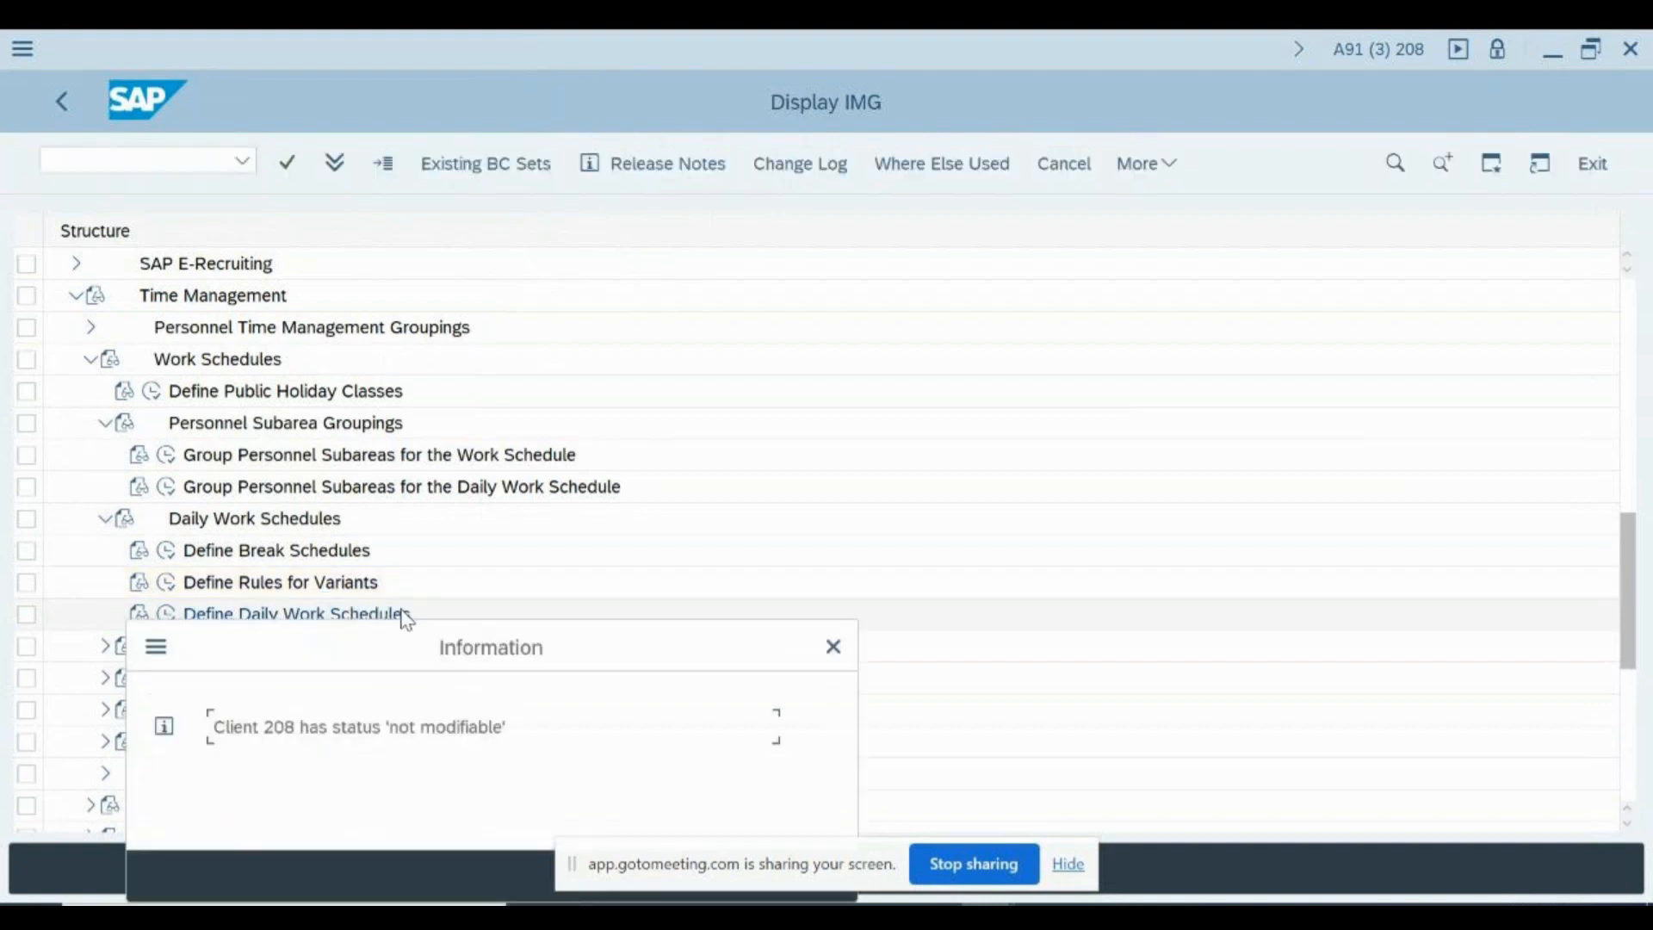
pyautogui.press('Return')
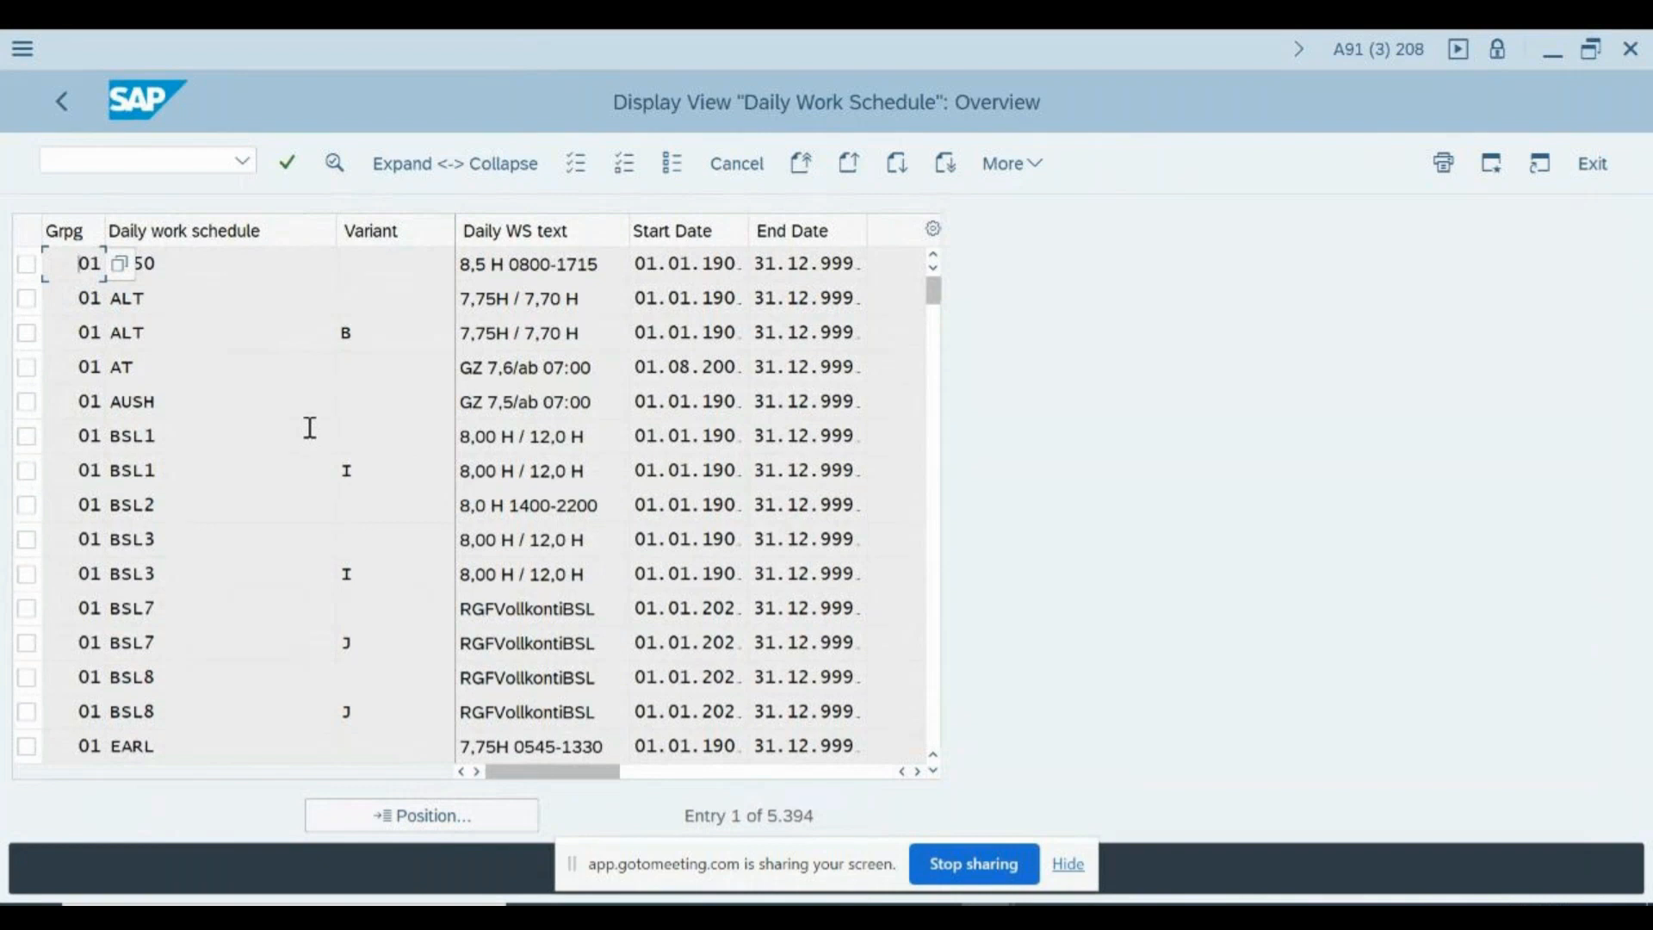
# - Leave the daily work schedule overview for the IMG structure and reopen Define Daily Work Schedules
pyautogui.doubleClick(310, 428)
pyautogui.press('F3')
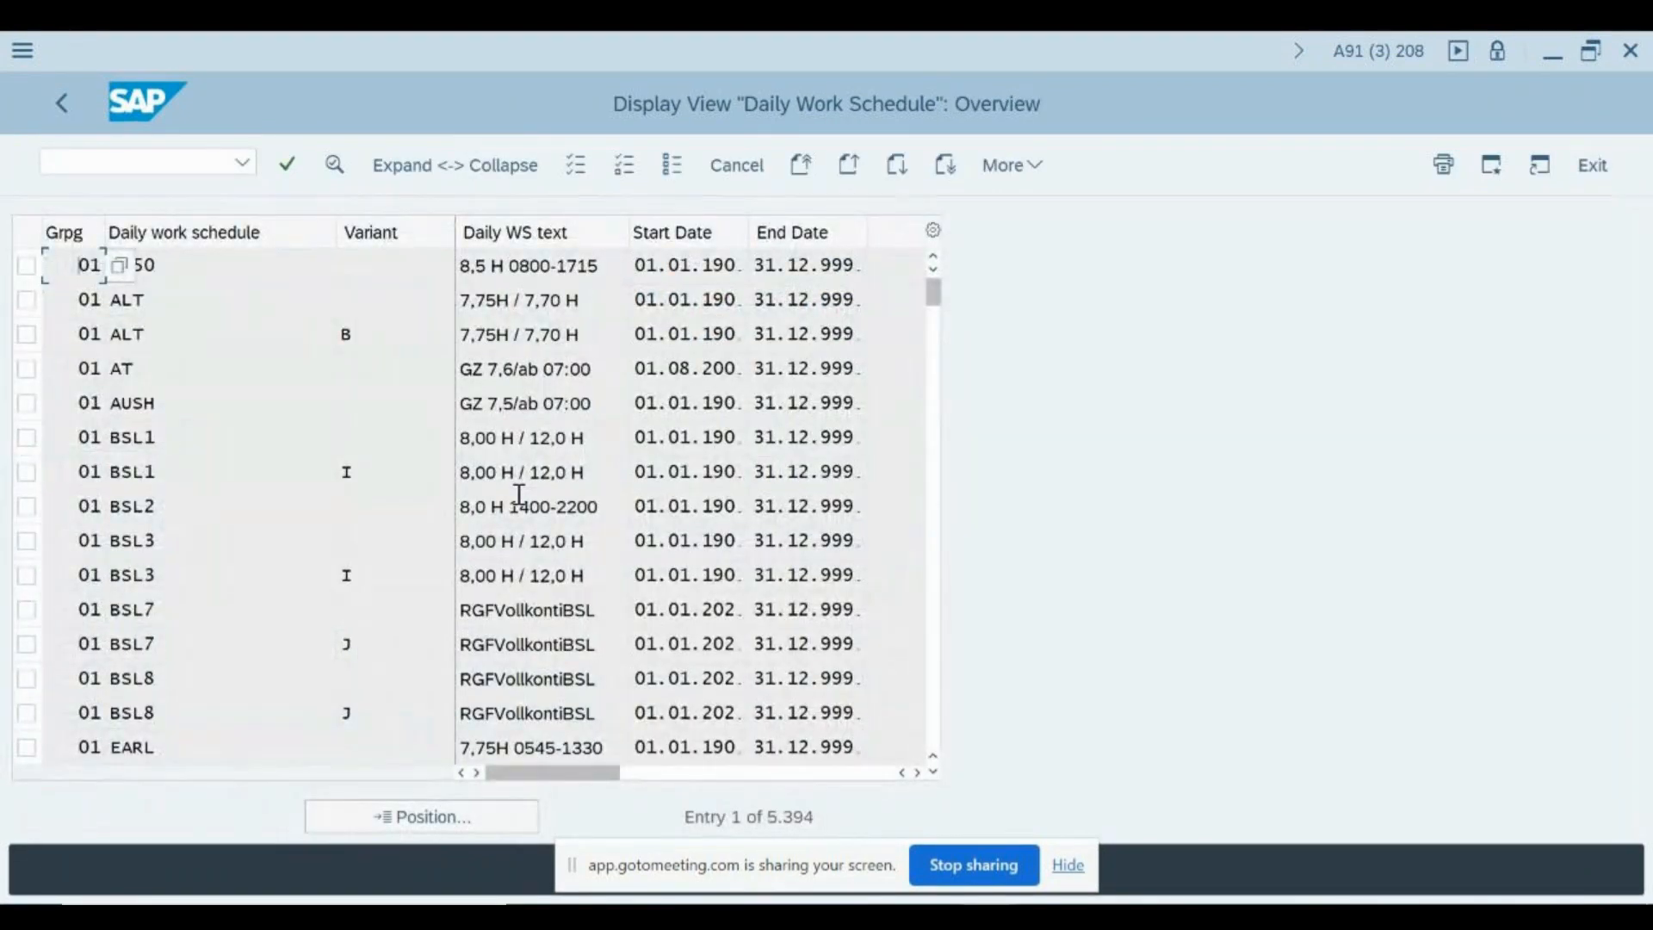
pyautogui.press('F3')
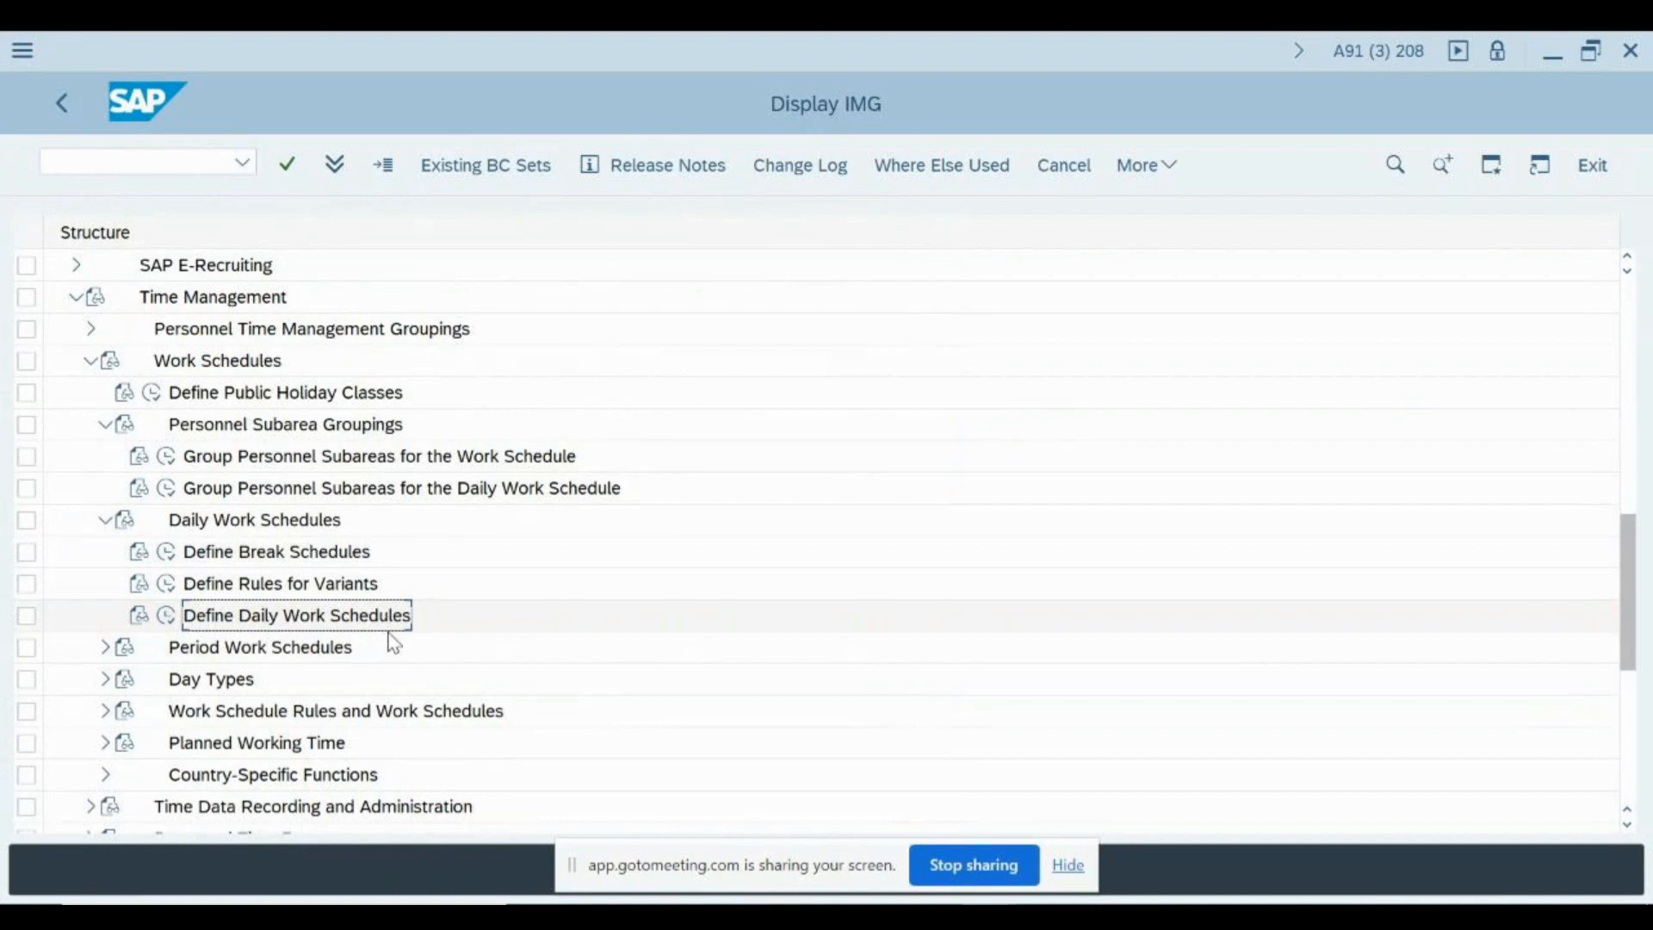
pyautogui.scroll(-4, 392, 641)
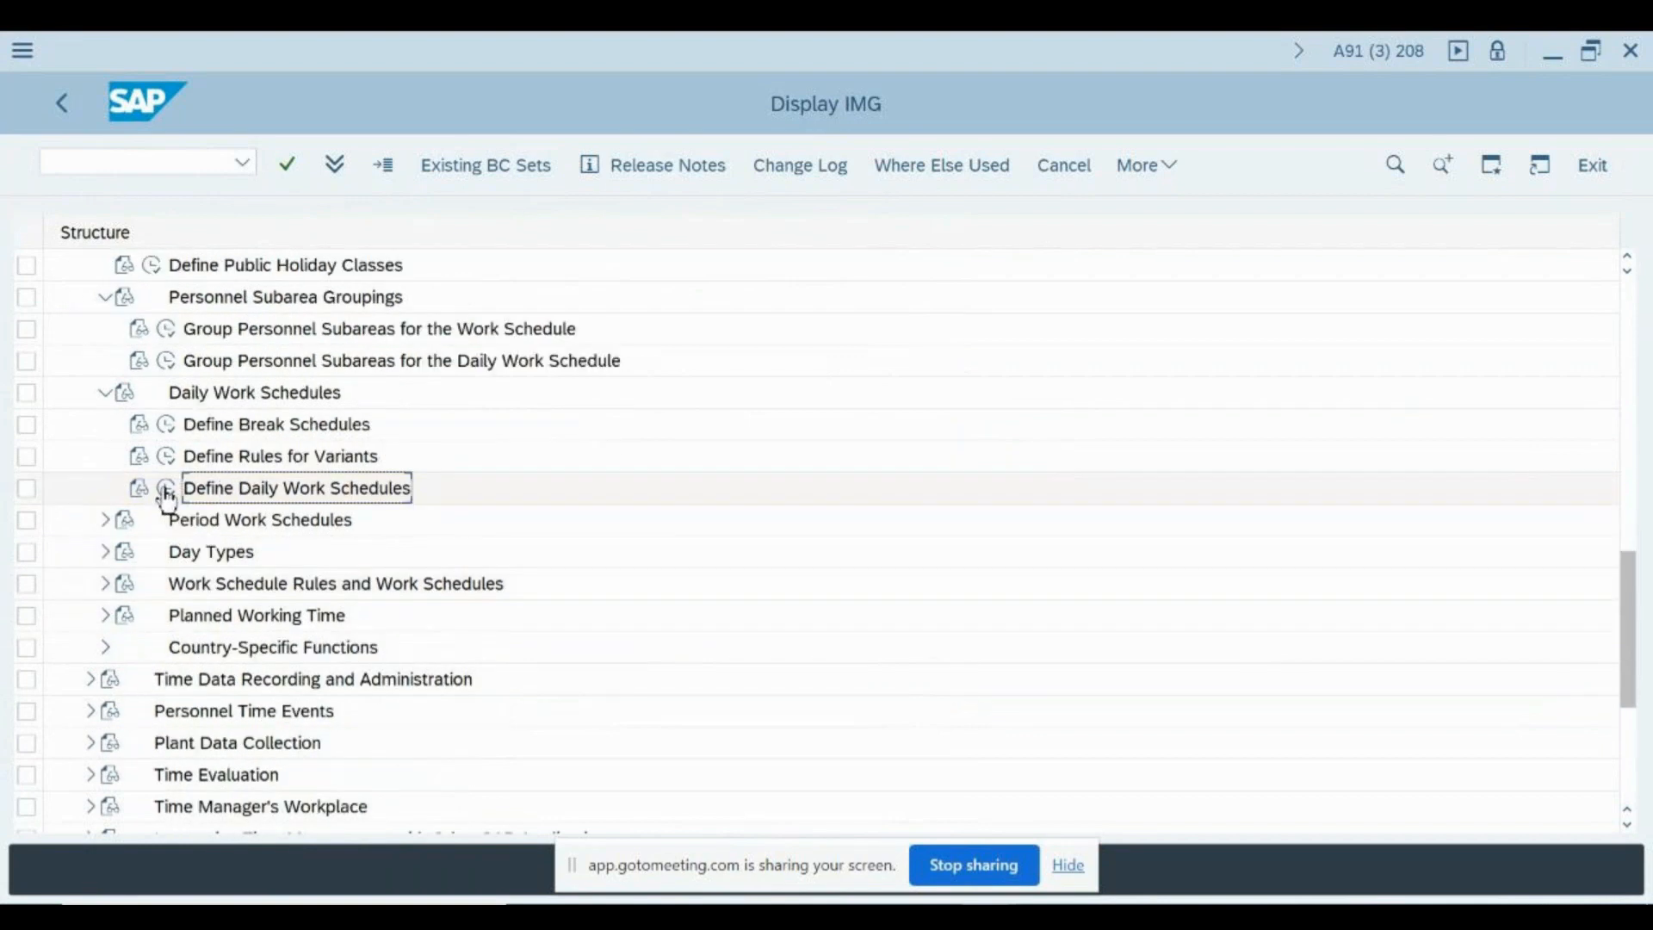
pyautogui.click(168, 497)
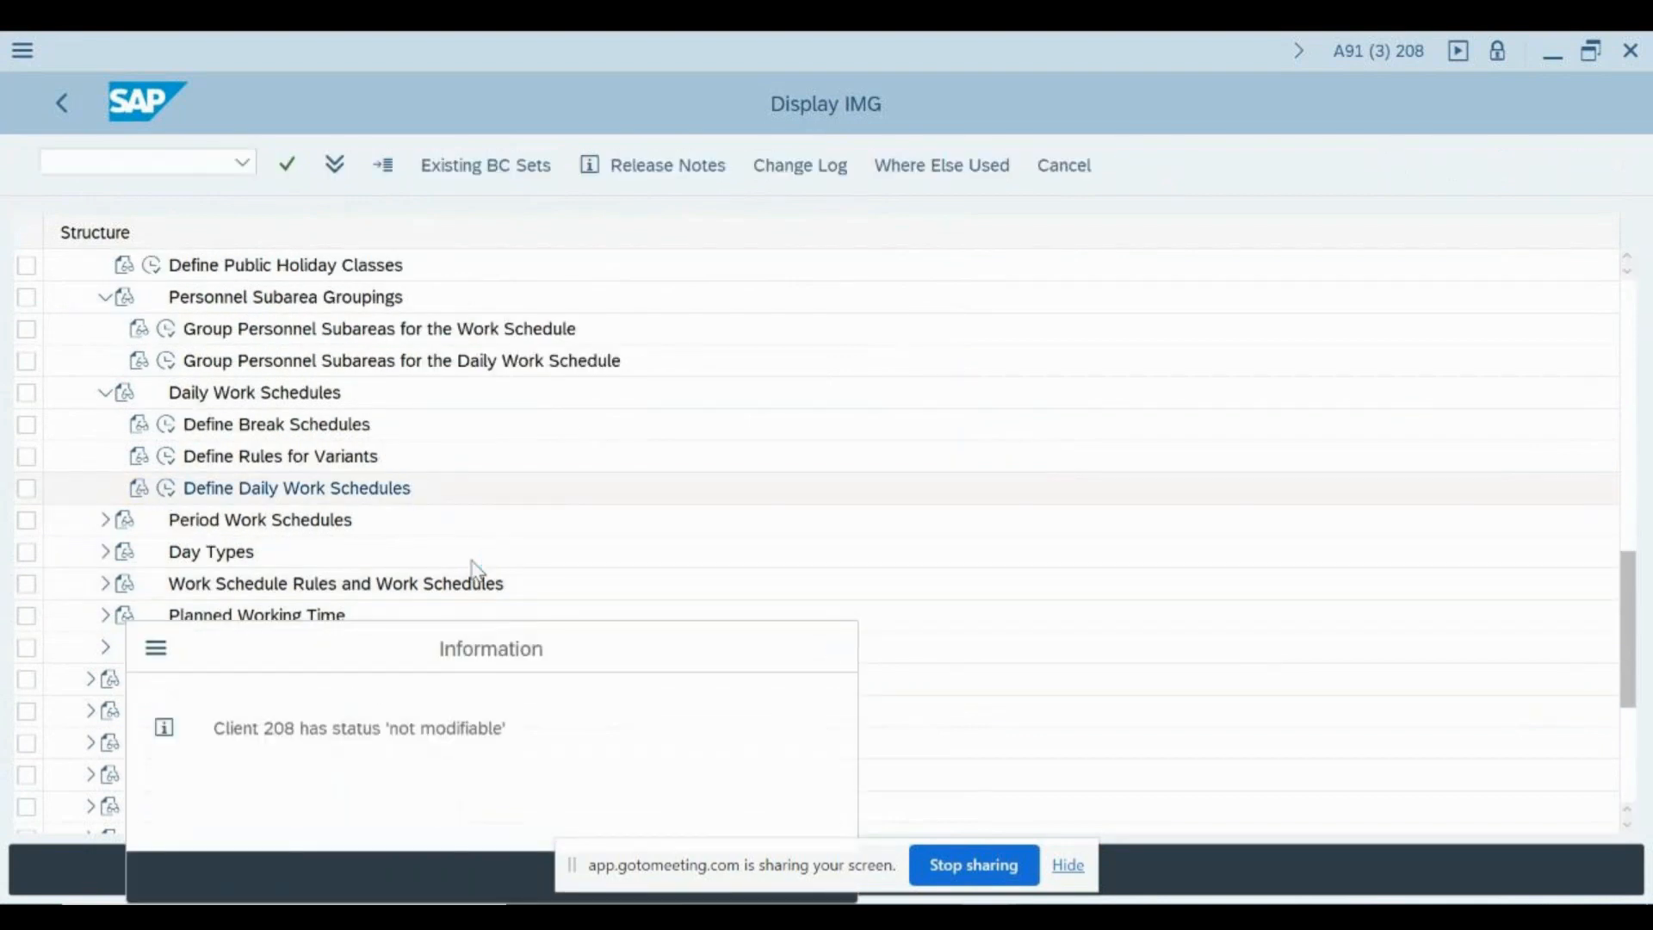
pyautogui.press('Return')
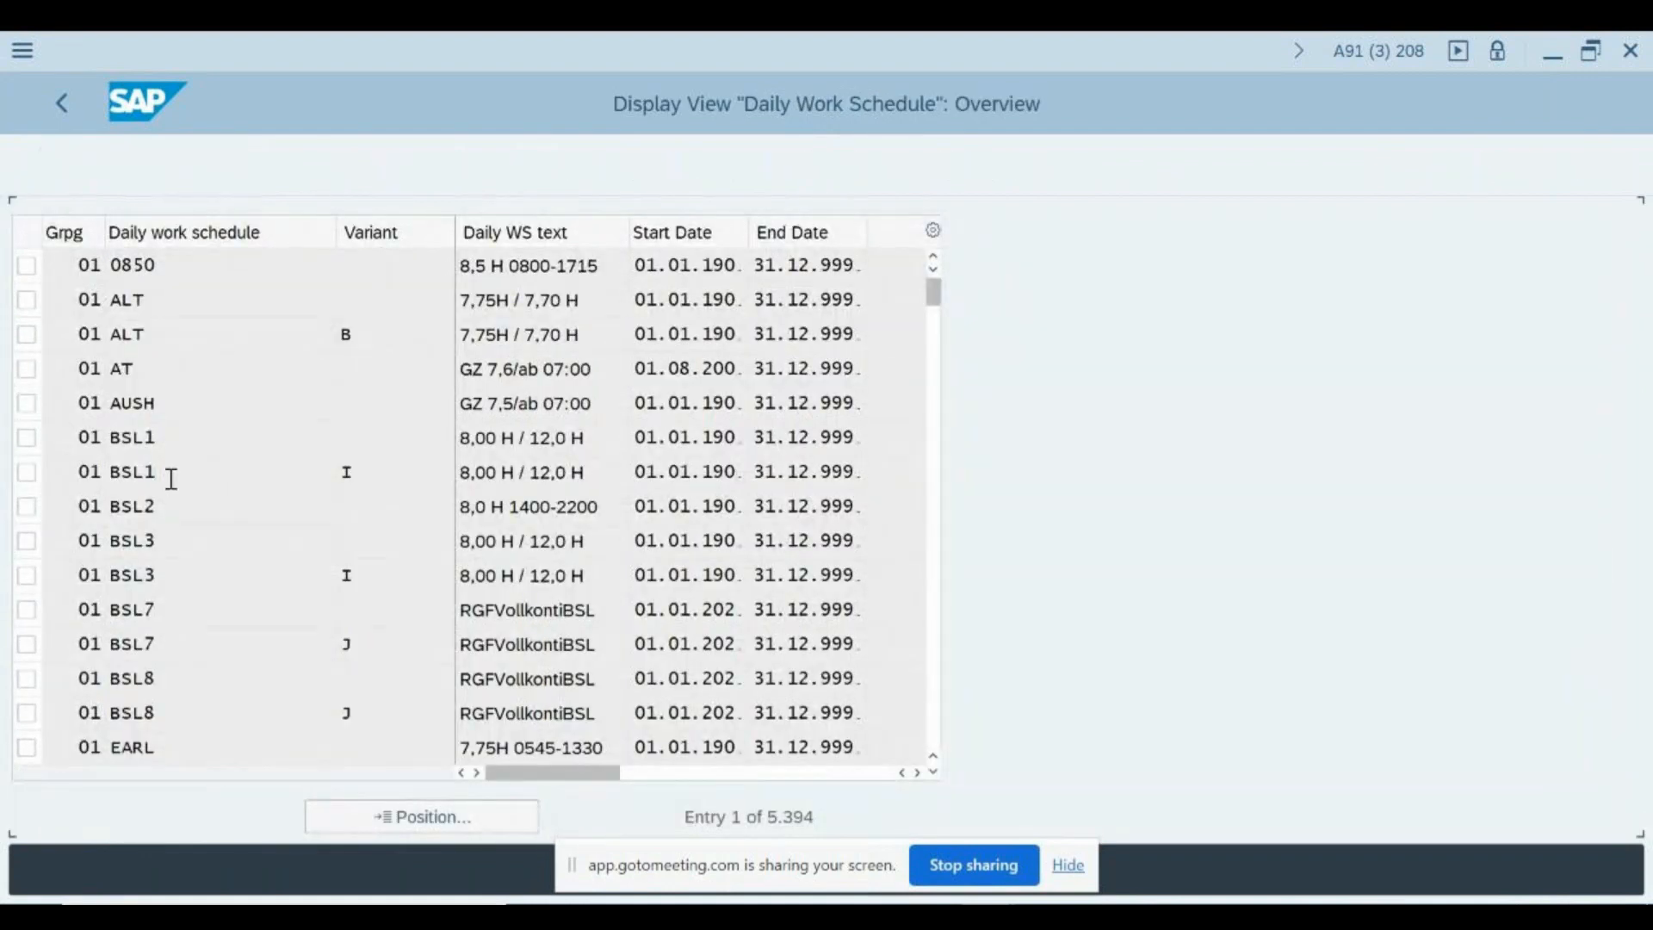
# - Open the details of daily work schedule BSL1 variant I in grouping 01 and examine its text and planned working hours
pyautogui.doubleClick(170, 475)
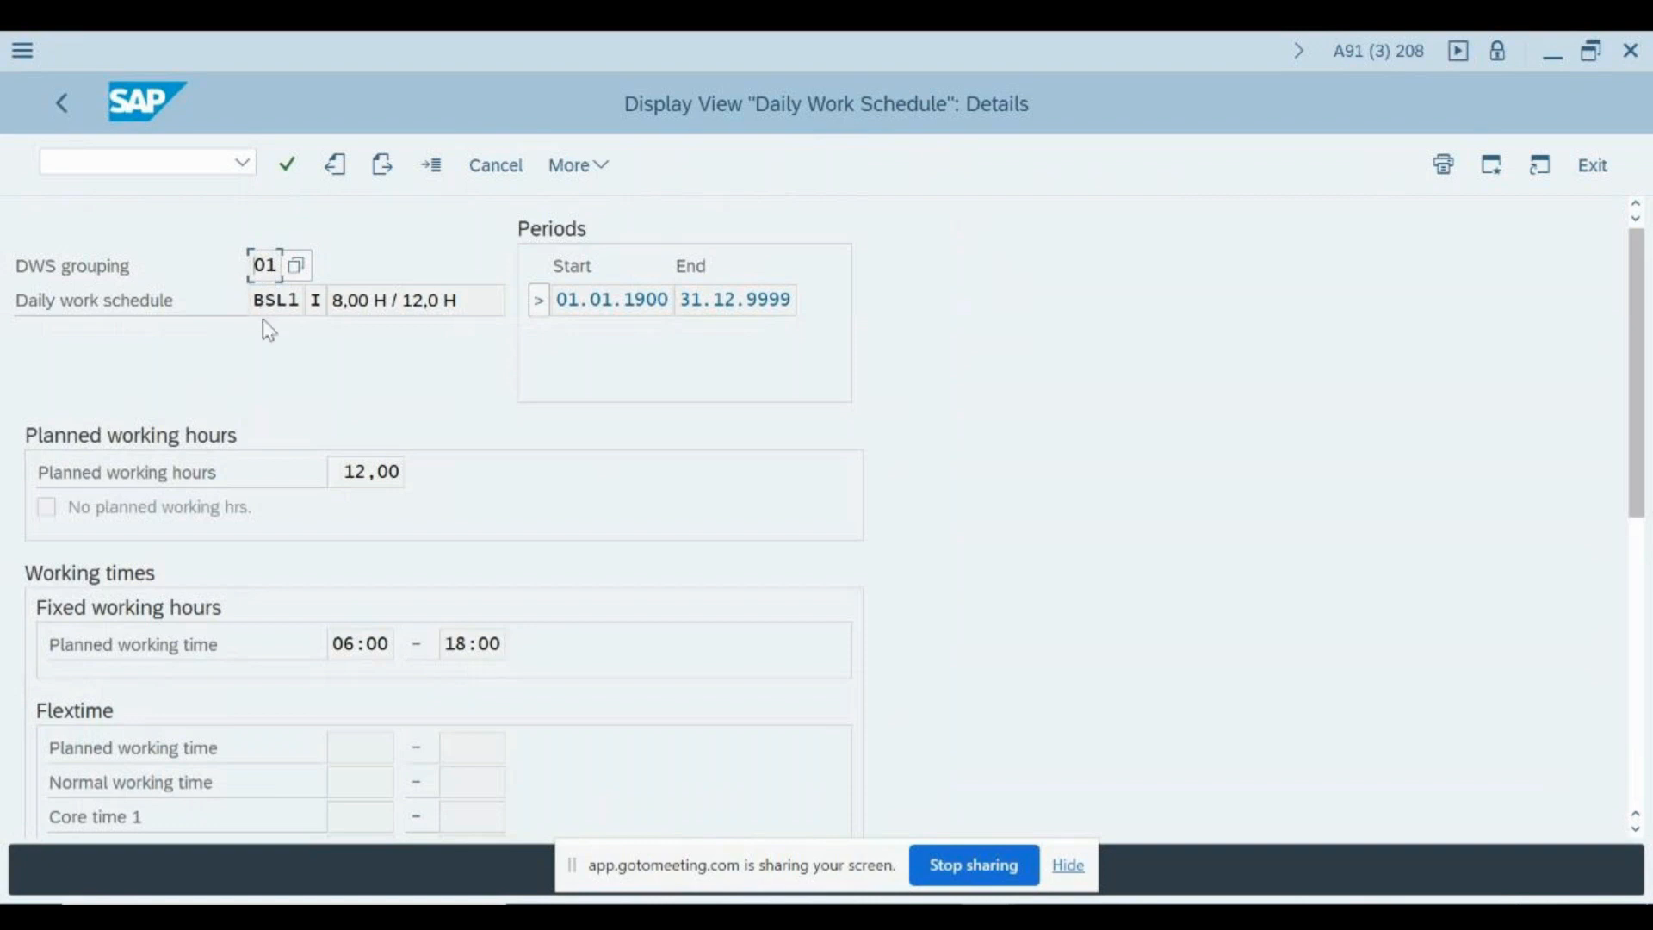
pyautogui.moveTo(483, 306); pyautogui.dragTo(297, 302)
pyautogui.click(279, 301)
pyautogui.moveTo(393, 297); pyautogui.dragTo(367, 488)
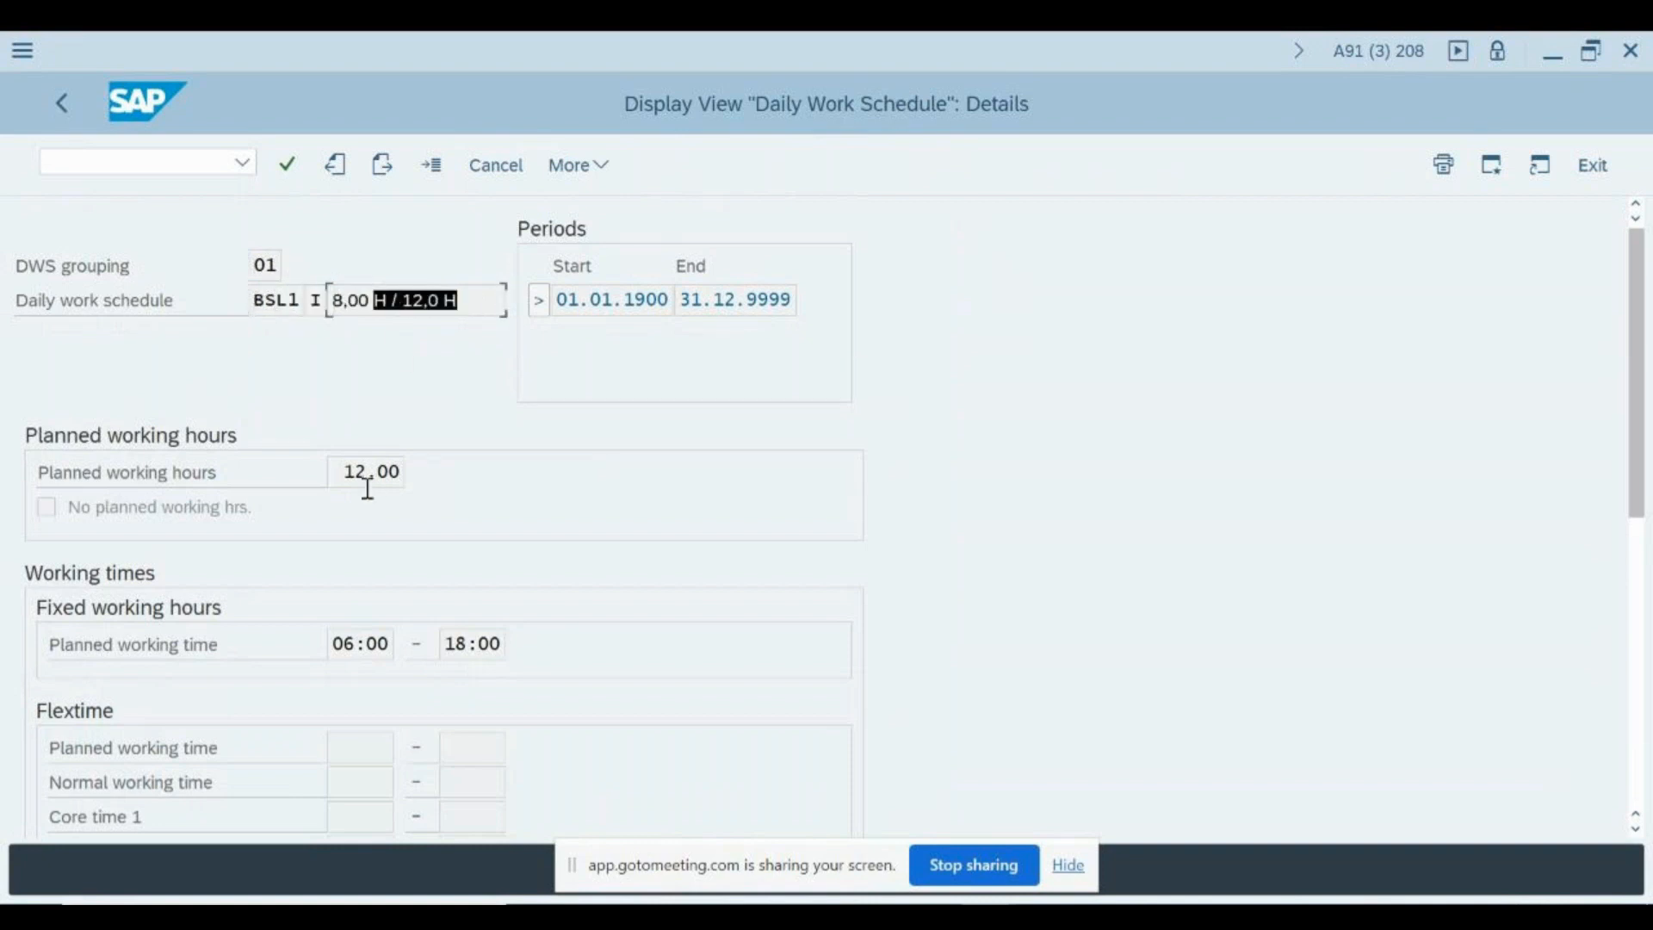
pyautogui.click(343, 469)
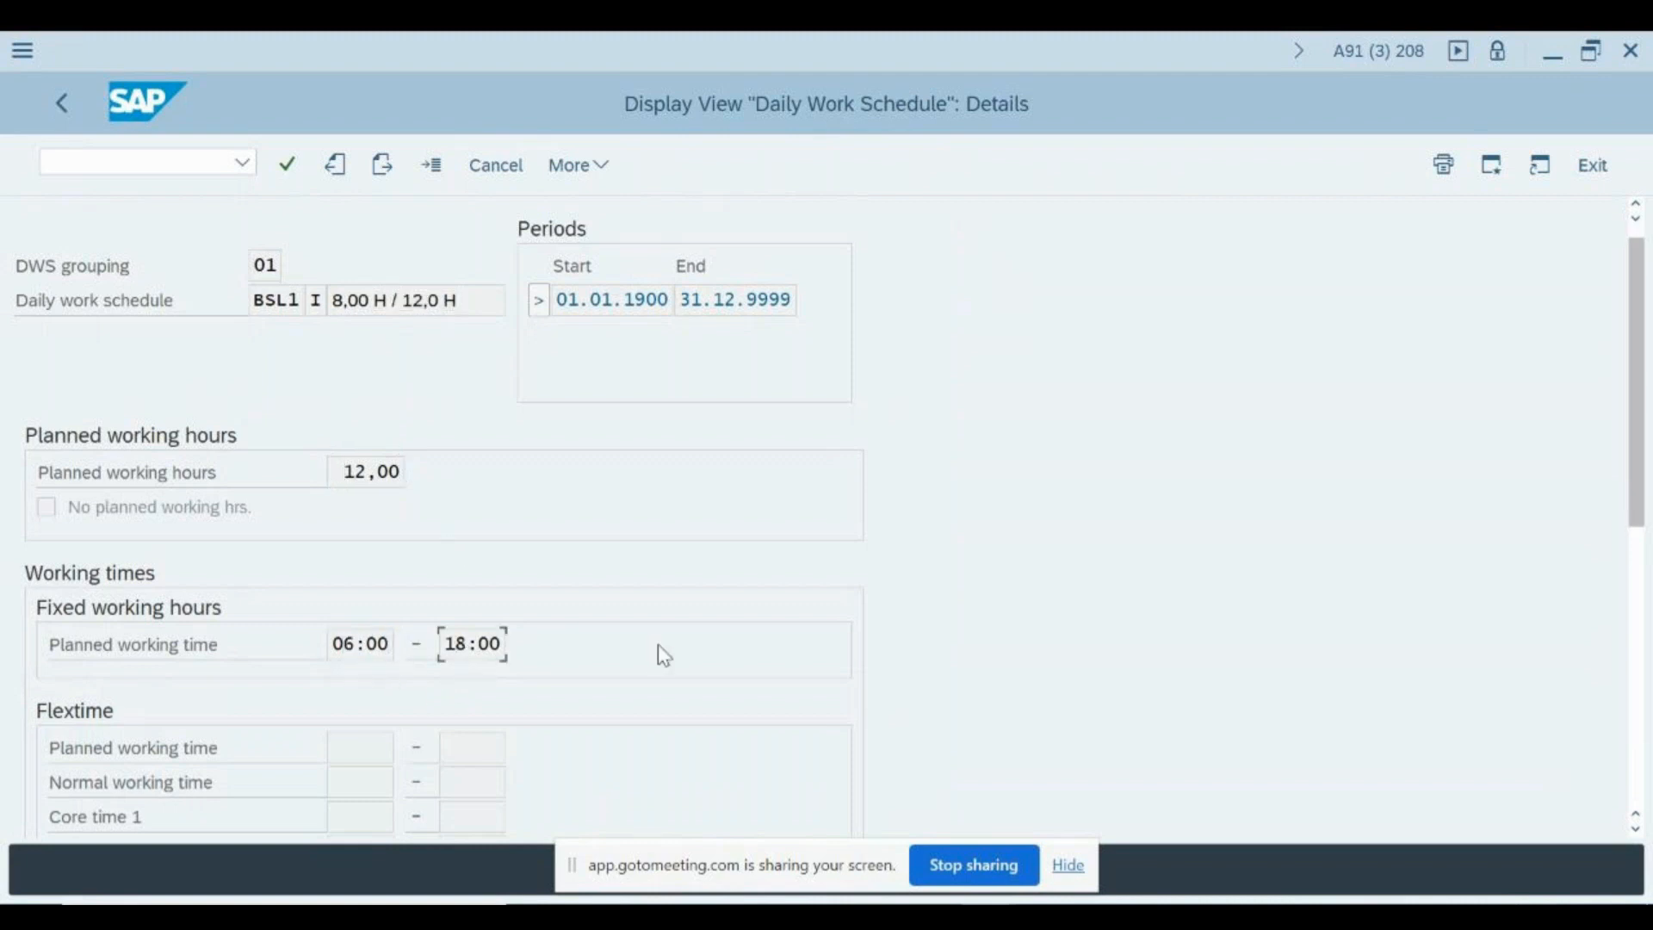
# - Look through the validity period, fixed working hours, flextime, break and tolerance settings of the BSL1 schedule
pyautogui.scroll(-1, 664, 655)
pyautogui.scroll(1, 633, 279)
pyautogui.click(640, 298)
pyautogui.scroll(-6, 762, 446)
pyautogui.scroll(-13, 769, 446)
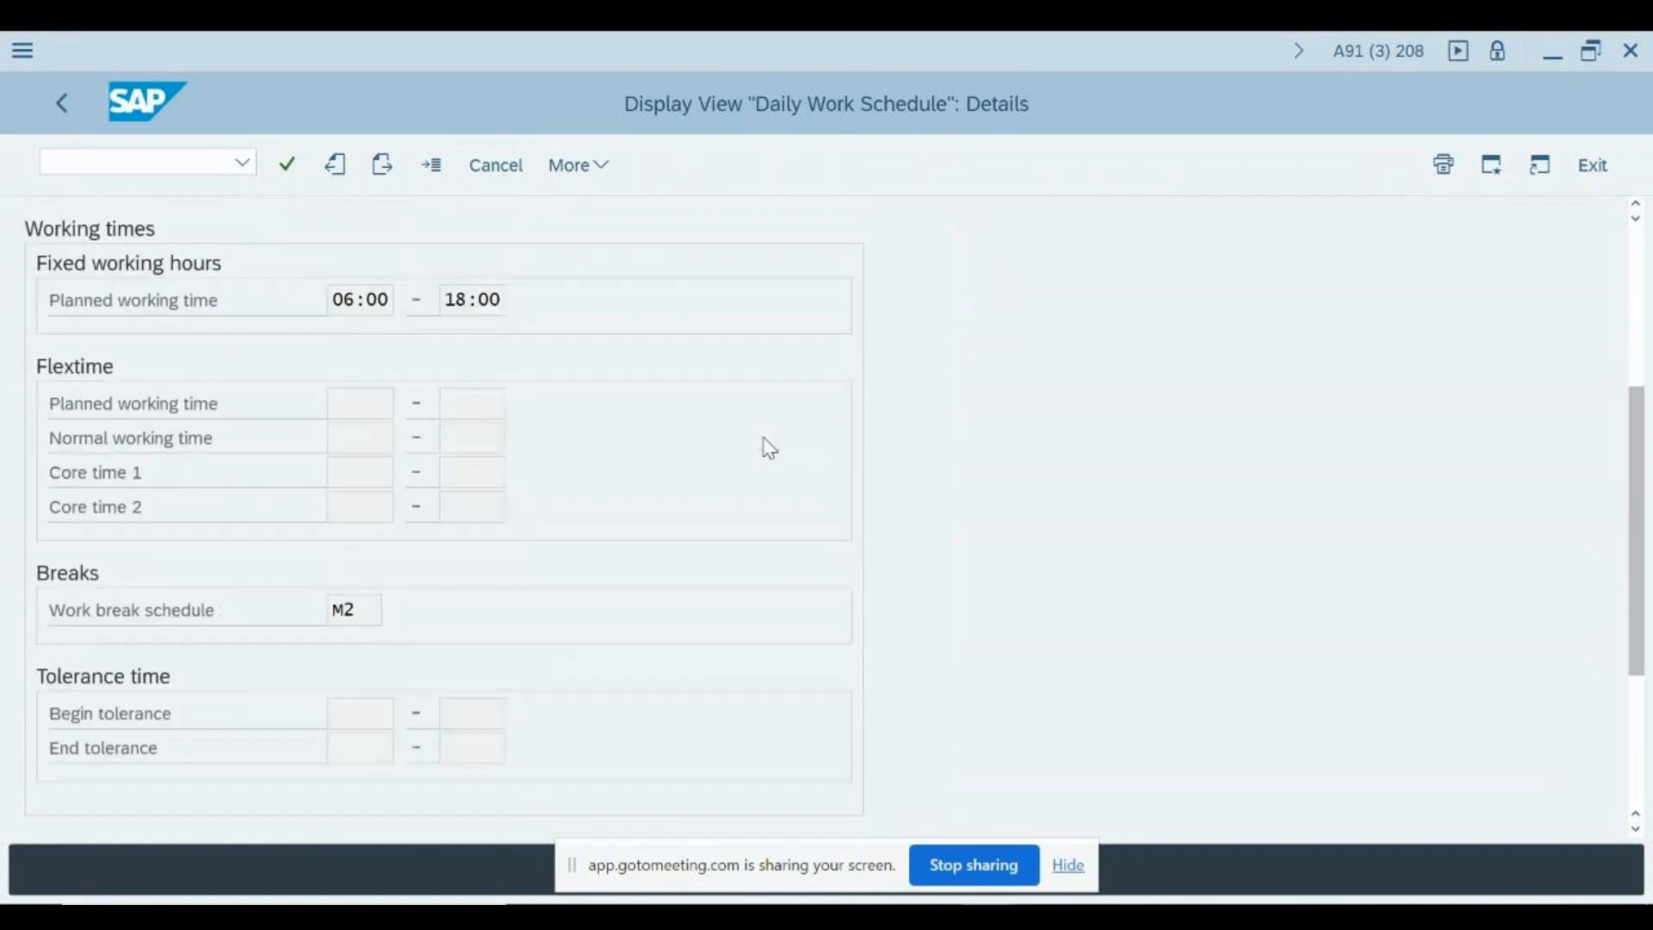
# - Bring up the possible values for the Work break schedule field and browse the grouping 01 list to the M2 entries
pyautogui.click(369, 398)
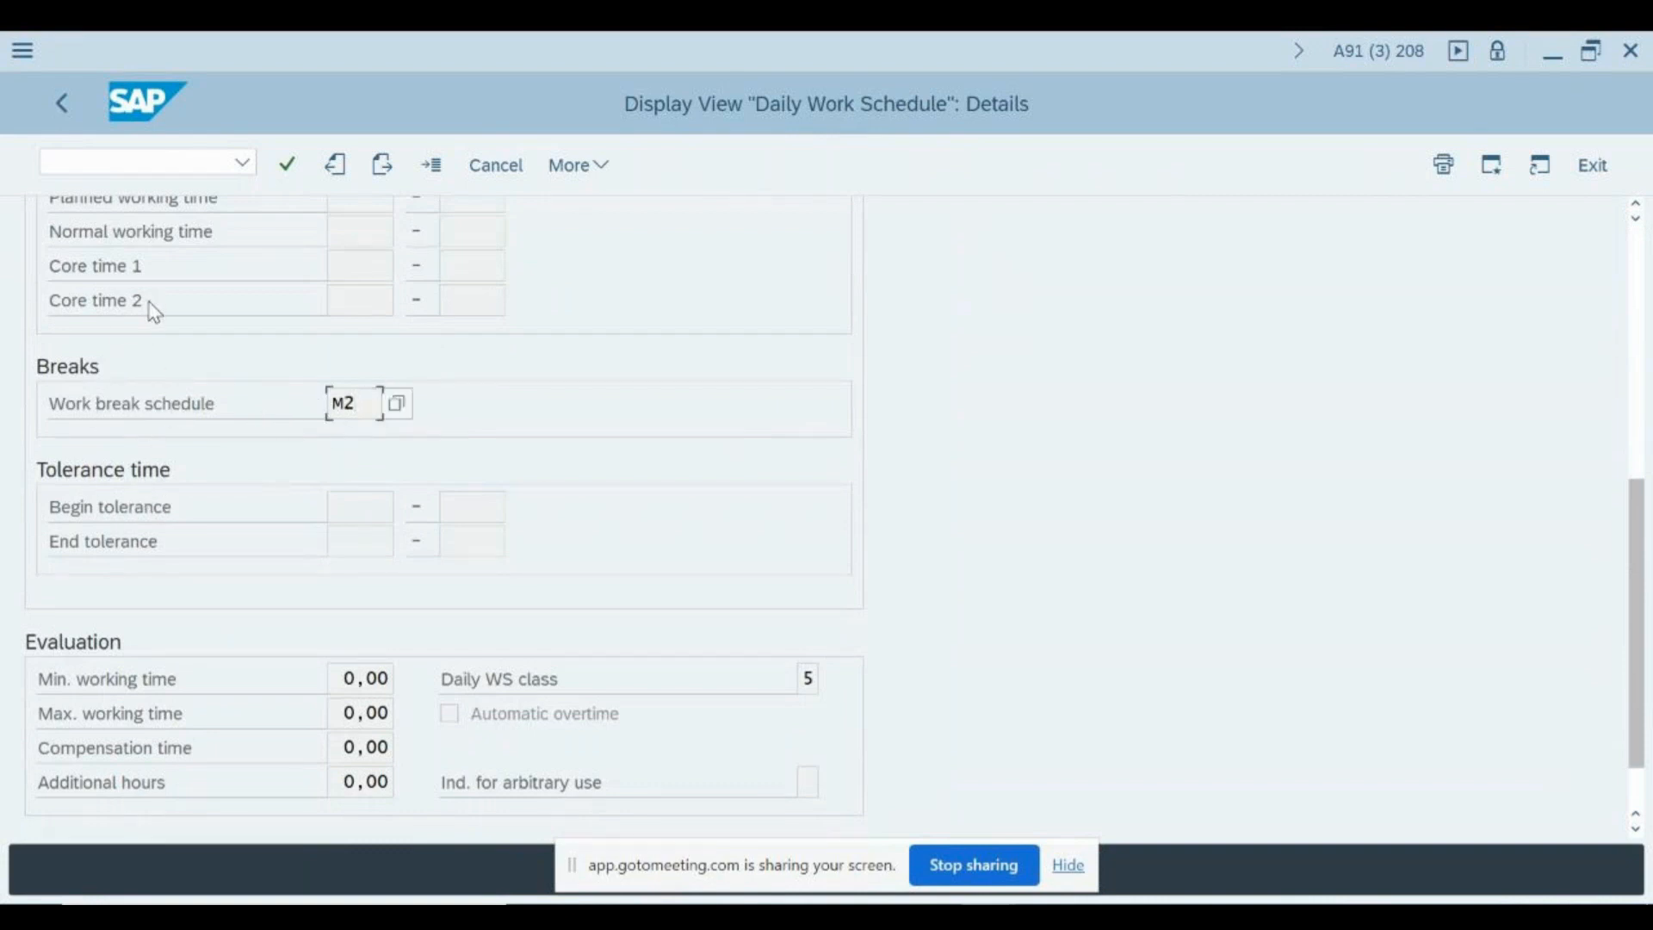
pyautogui.click(396, 403)
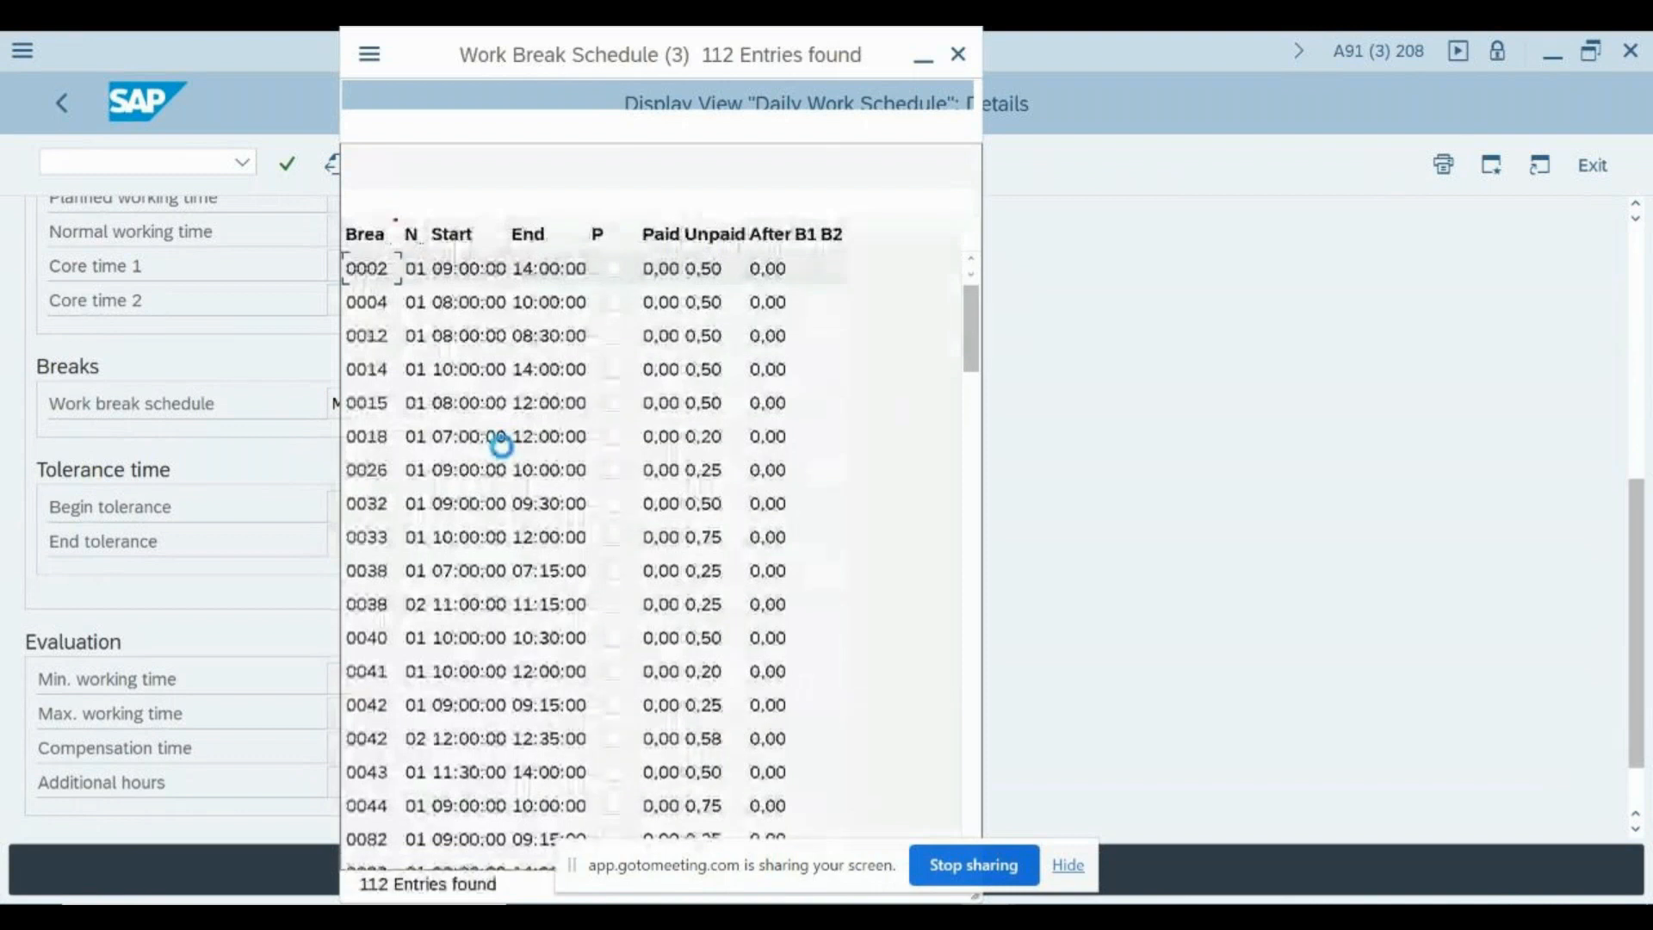
pyautogui.moveTo(558, 67); pyautogui.dragTo(924, 65)
pyautogui.click(838, 614)
pyautogui.scroll(-20, 840, 622)
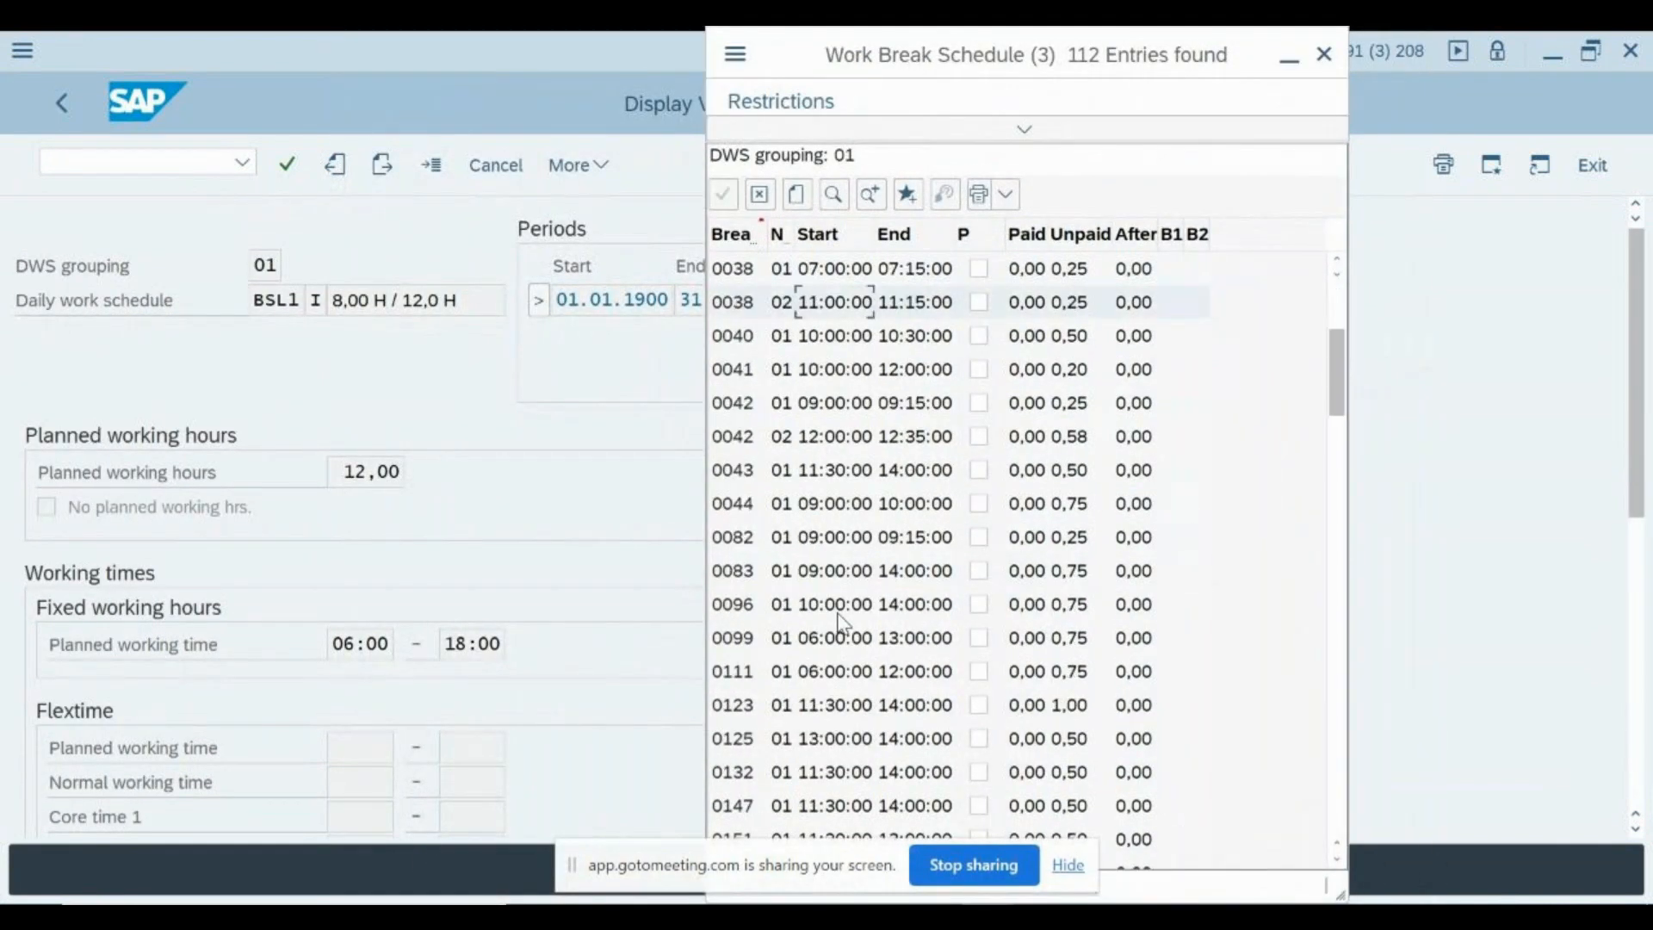
pyautogui.scroll(5, 840, 622)
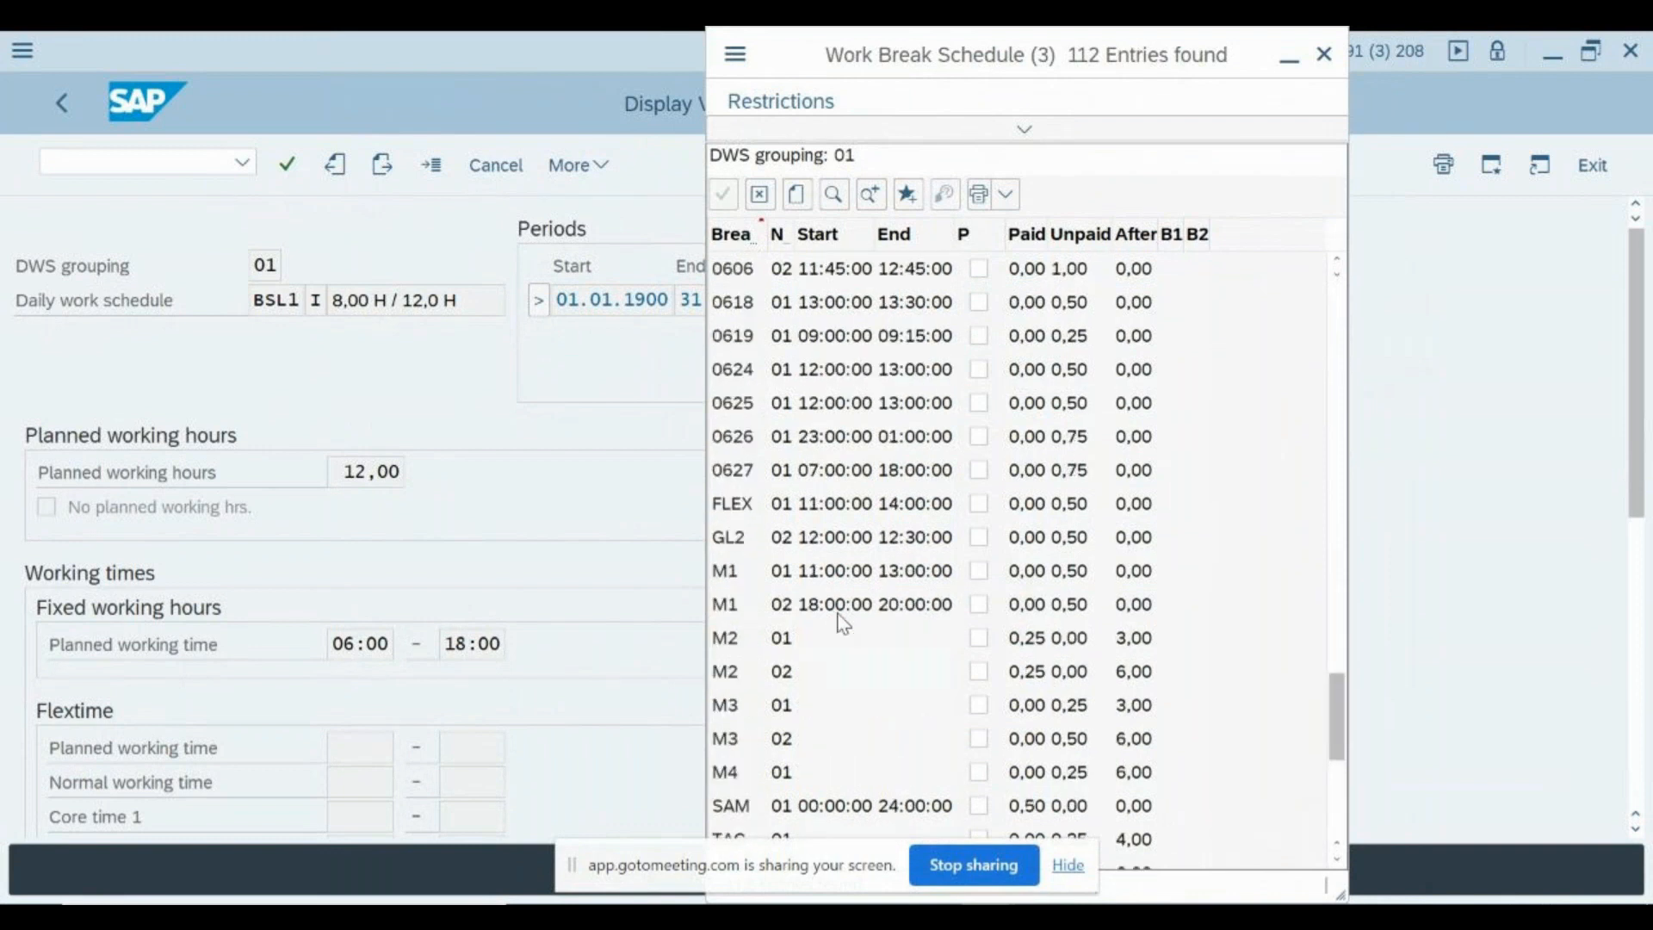
# - Examine the paid, unpaid and after-hours values of the two M2 break entries, and close the work break schedule list
pyautogui.click(784, 672)
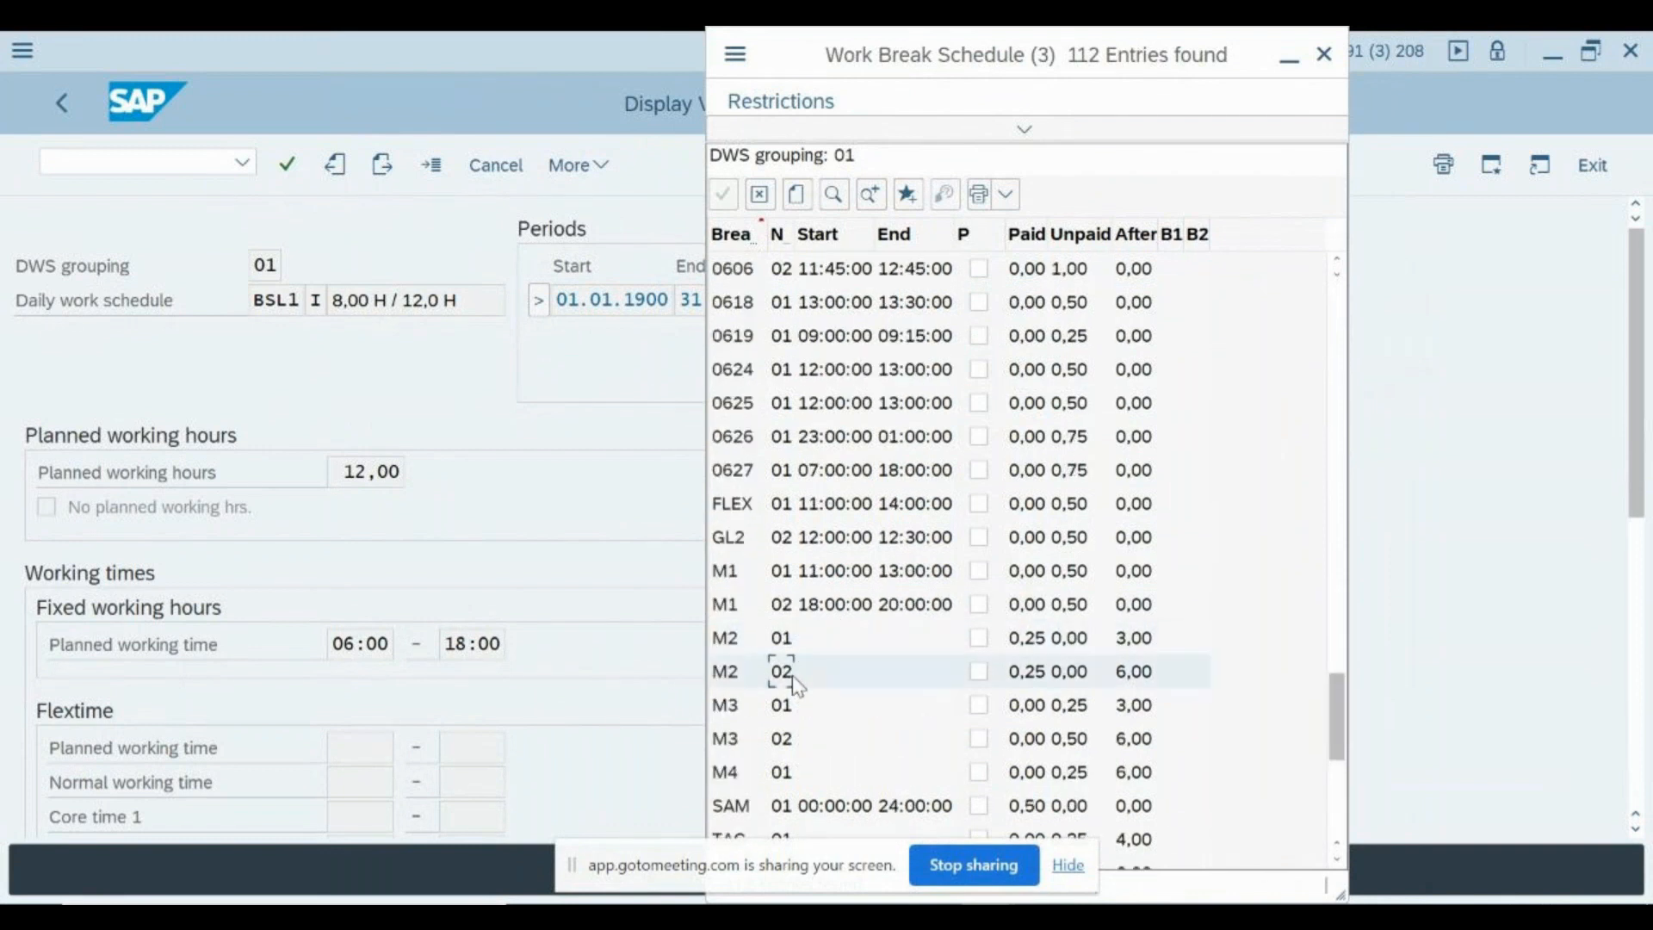
pyautogui.click(1054, 646)
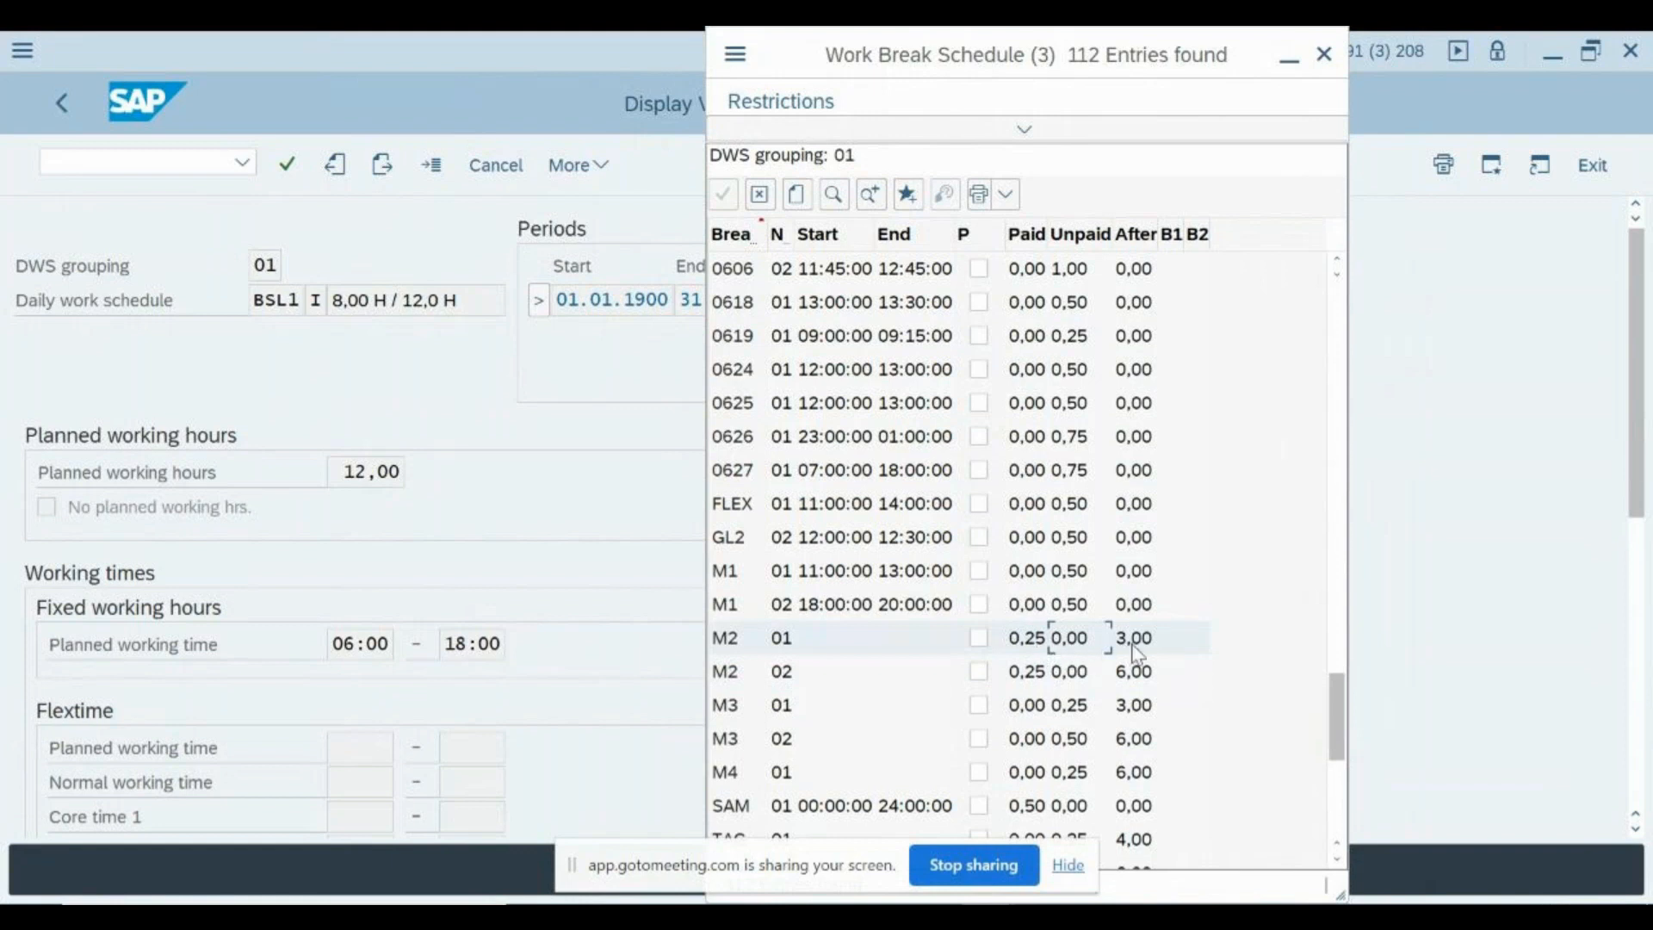
pyautogui.click(1086, 684)
pyautogui.click(1087, 641)
pyautogui.click(1080, 685)
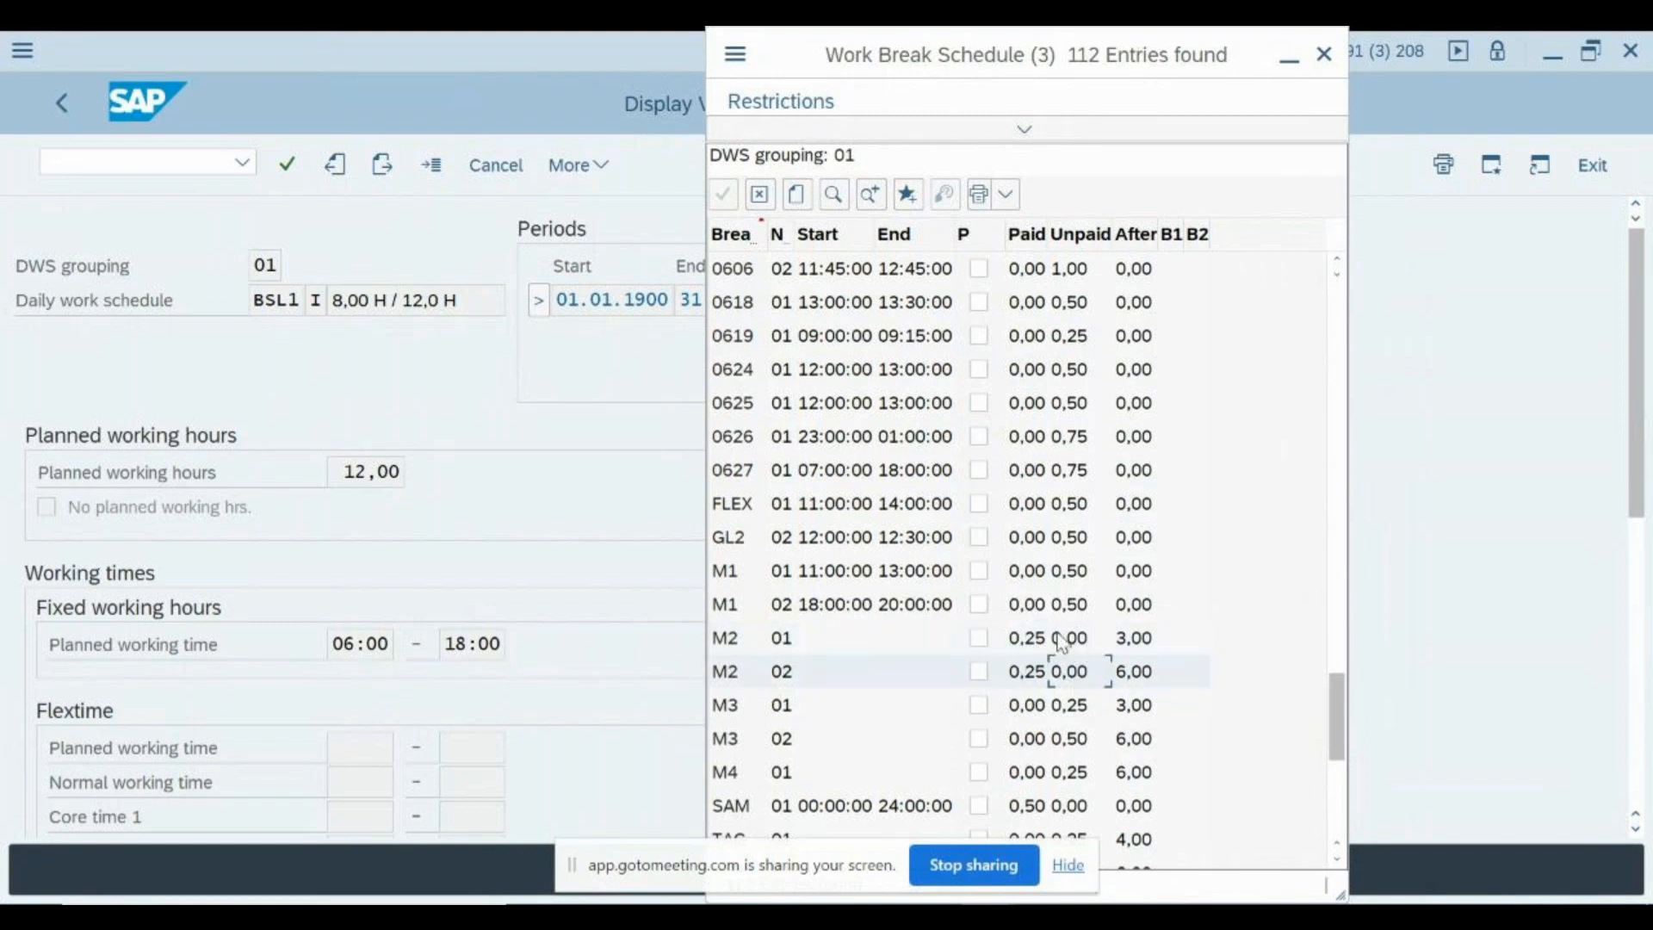
pyautogui.click(1038, 680)
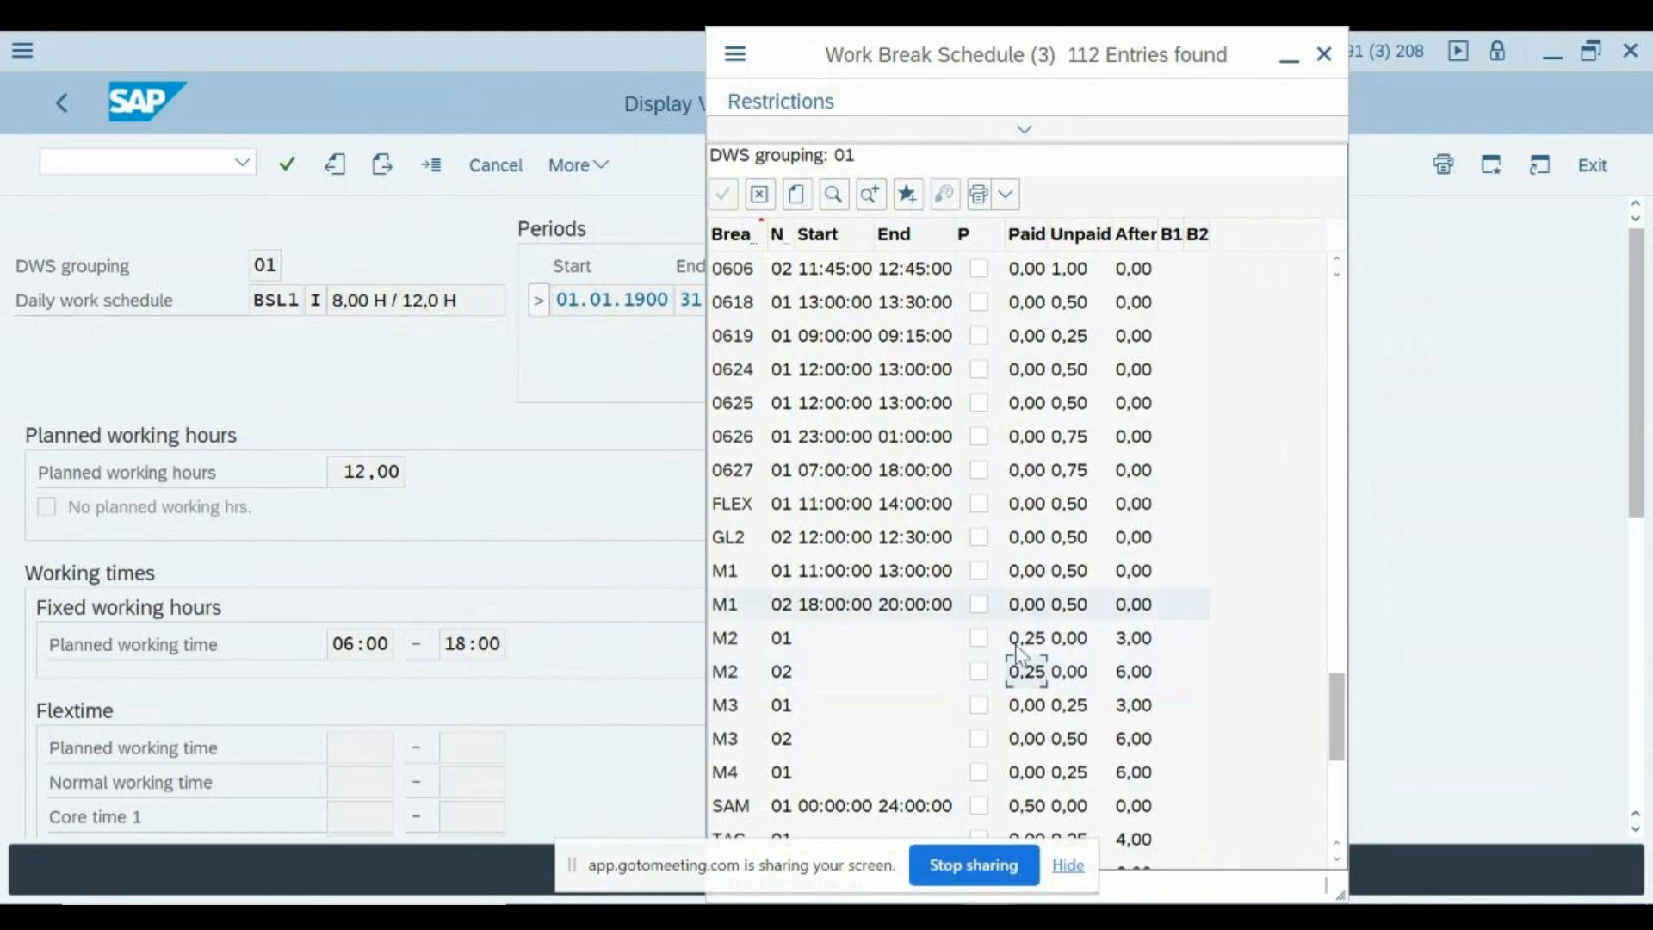
pyautogui.click(1039, 647)
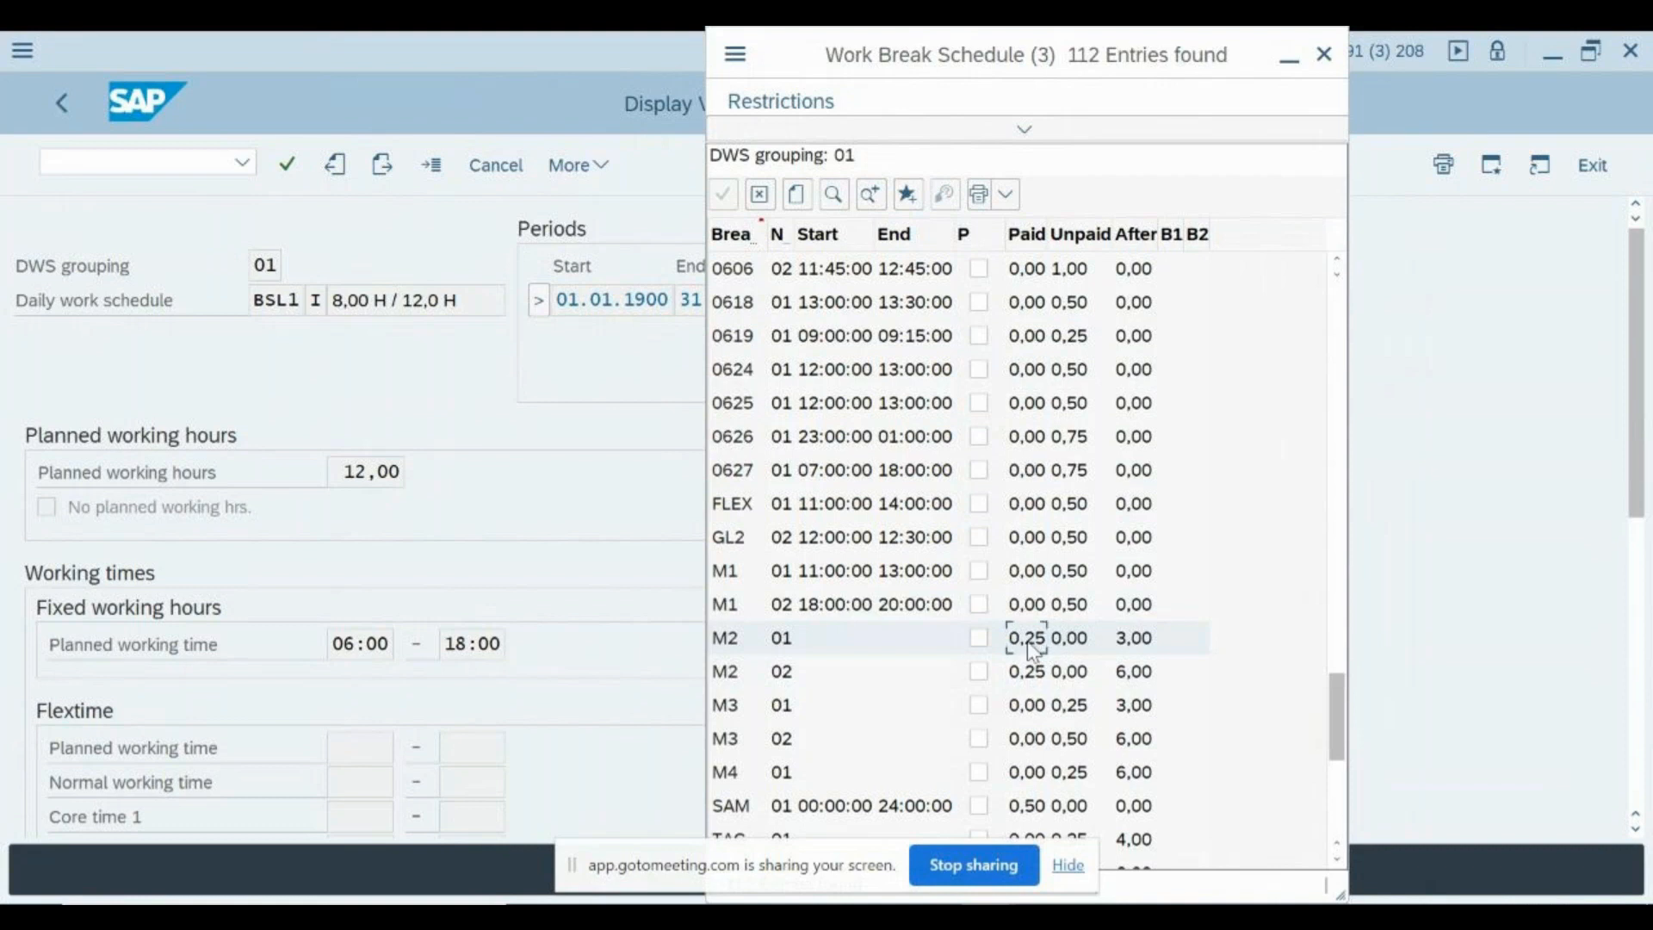
pyautogui.click(1028, 676)
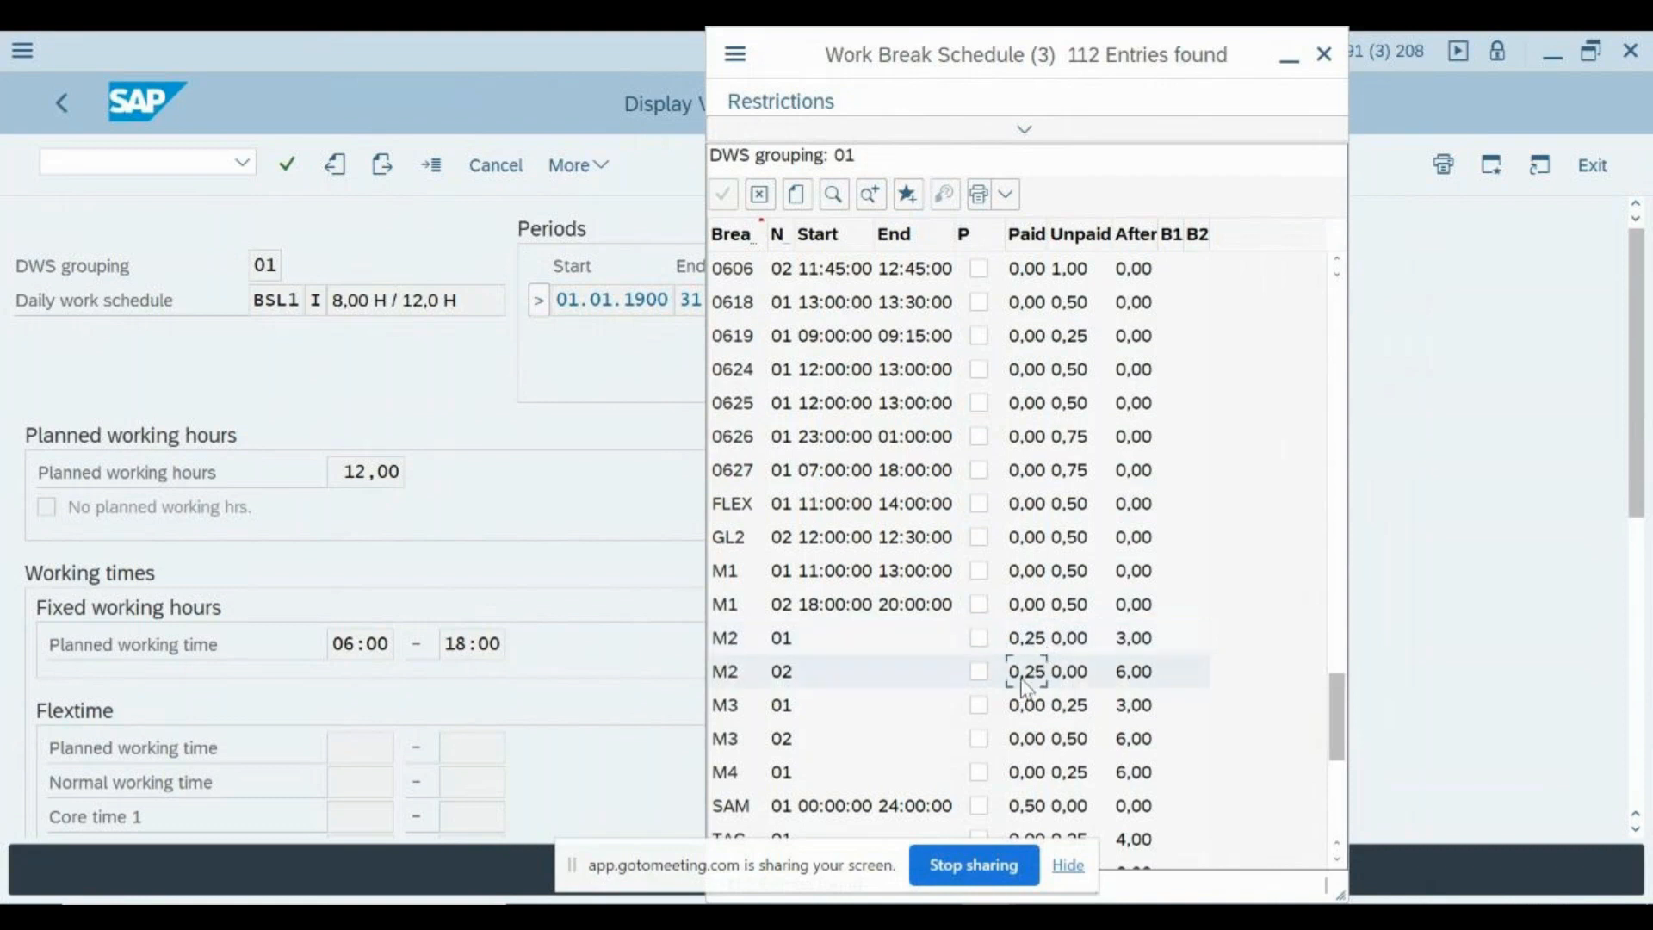
pyautogui.click(1121, 653)
pyautogui.click(1034, 648)
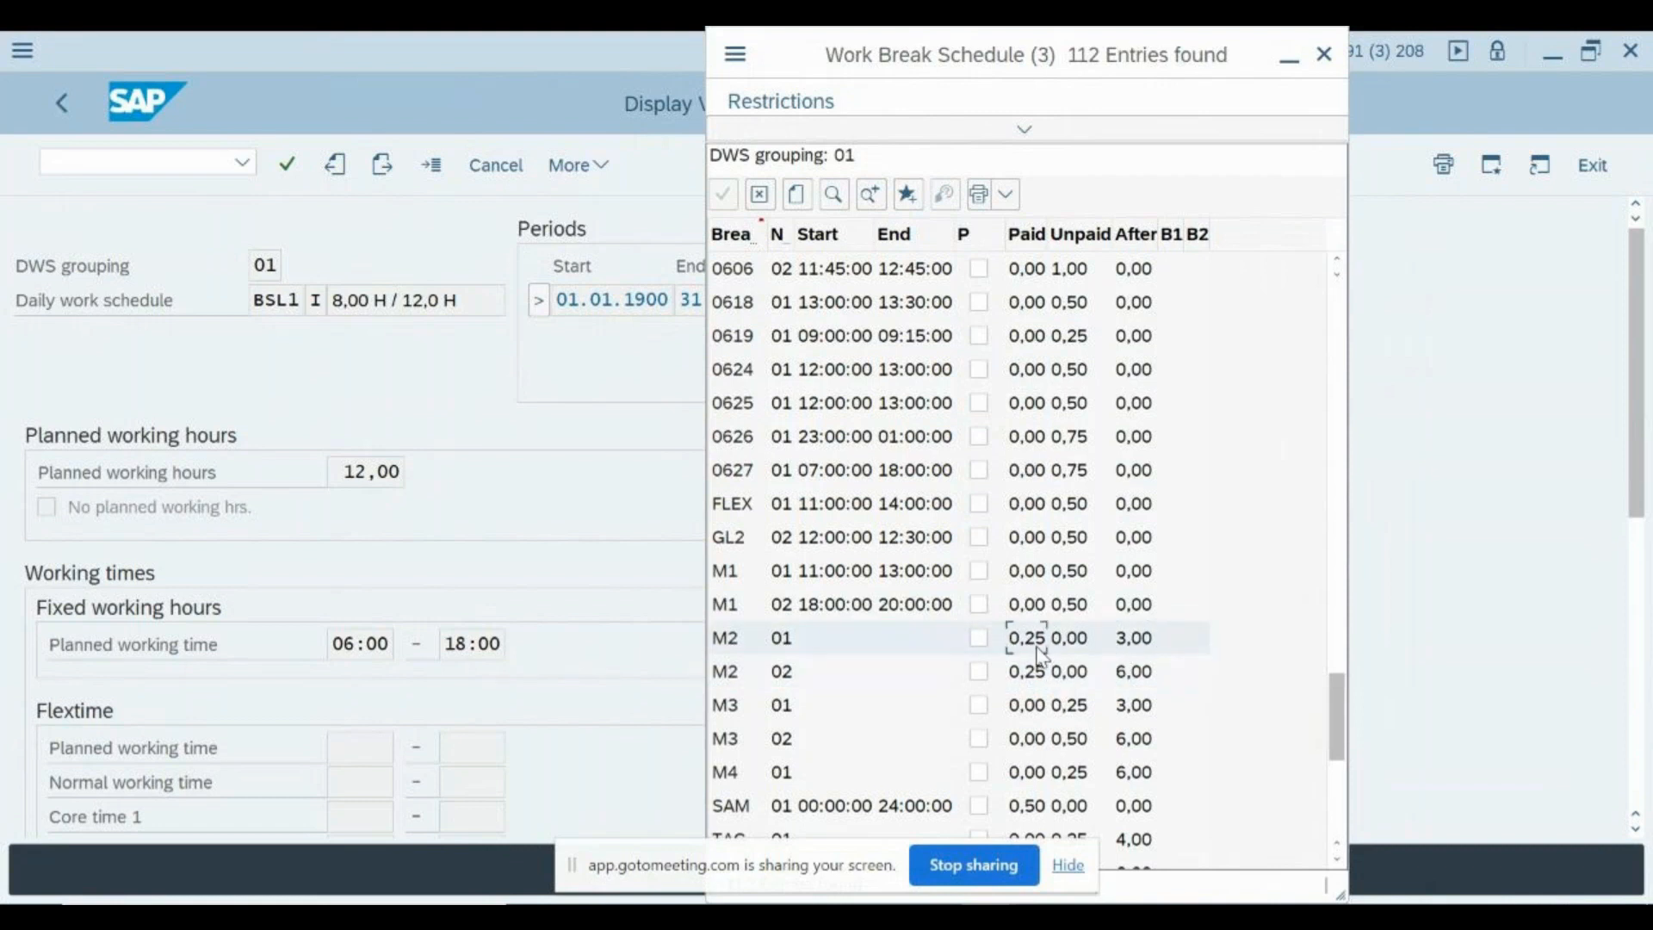
pyautogui.click(1135, 678)
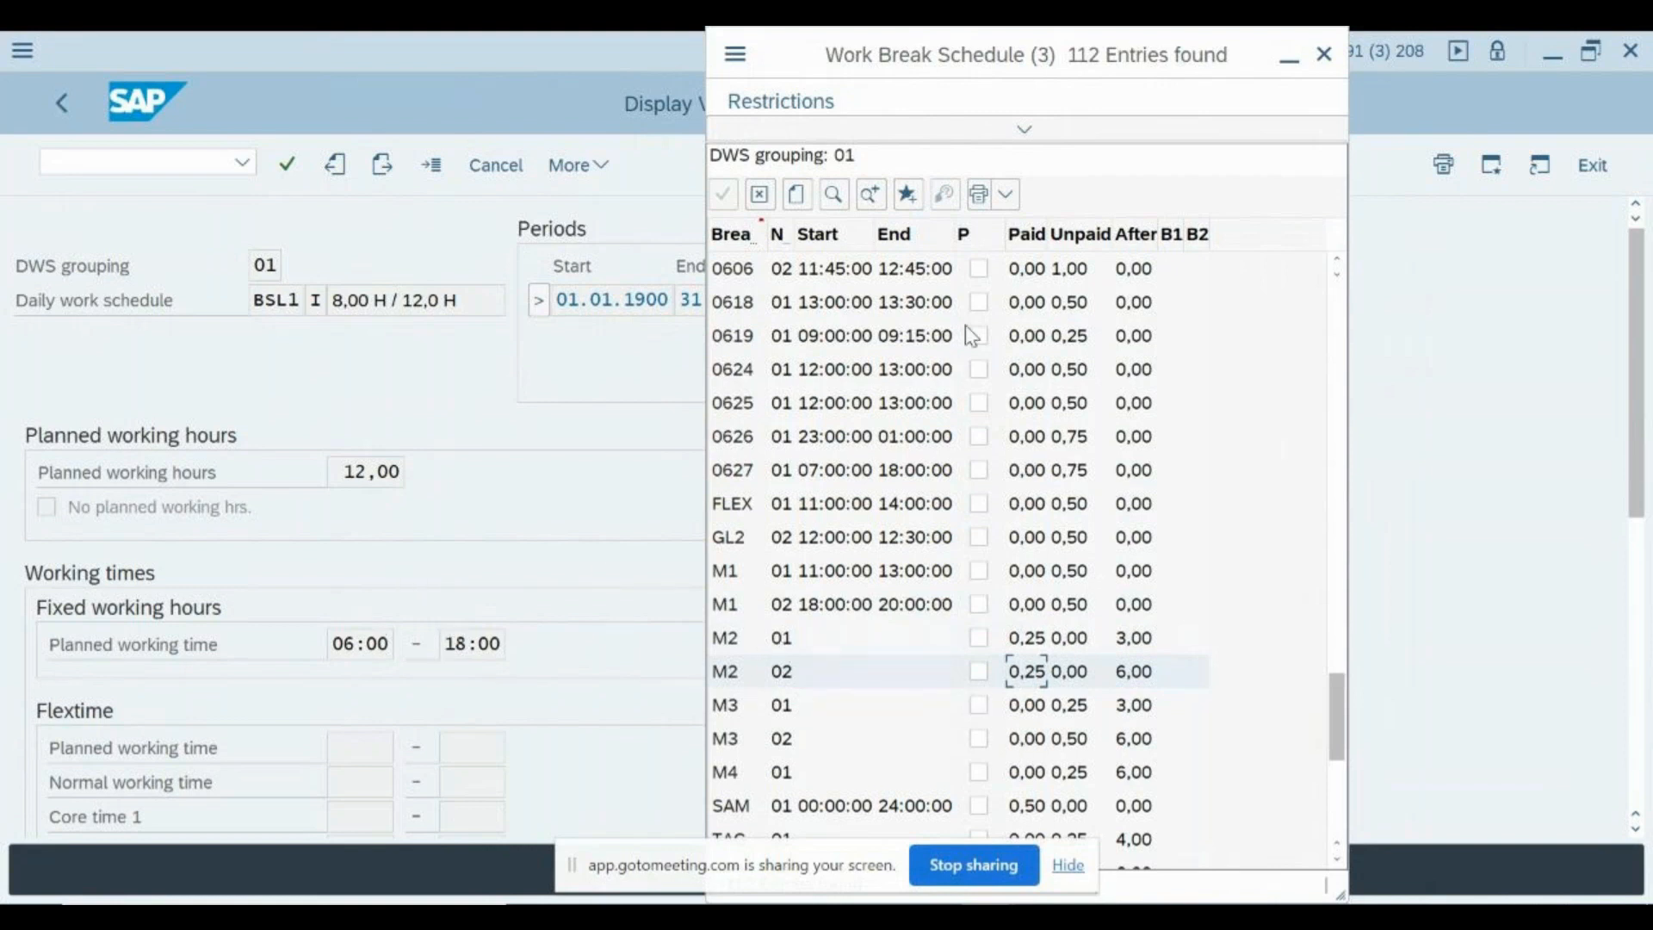
pyautogui.click(1322, 56)
# - Bring up the time selection for the Begin tolerance field and close it without choosing a time
pyautogui.scroll(-5, 657, 572)
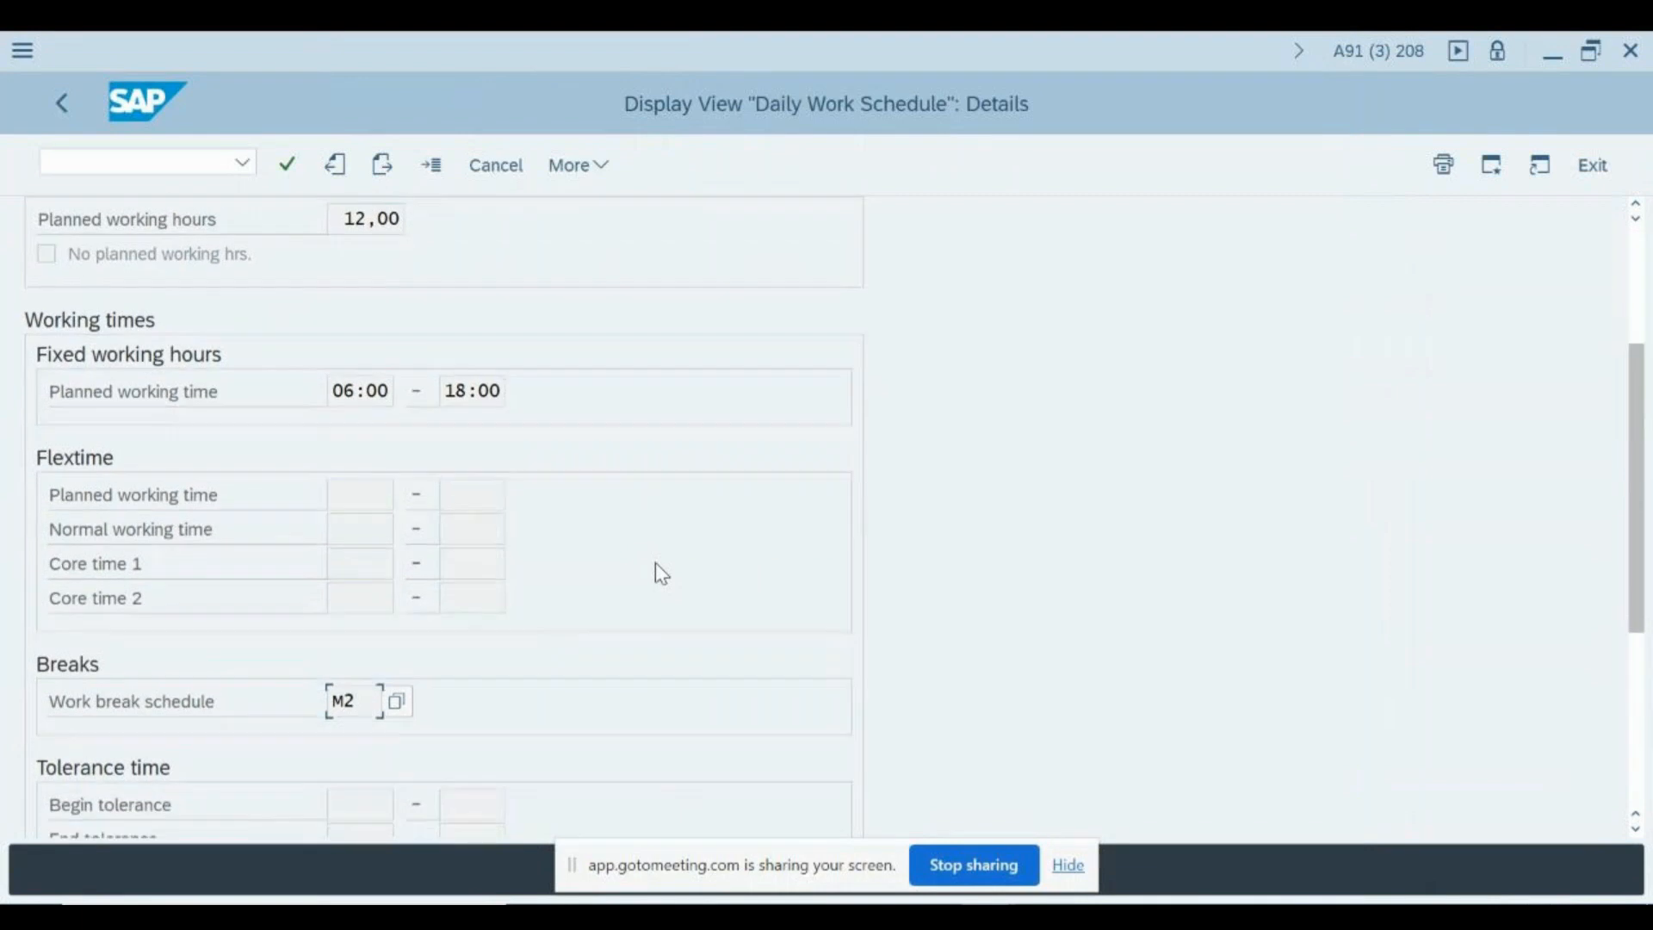
pyautogui.scroll(-4, 426, 659)
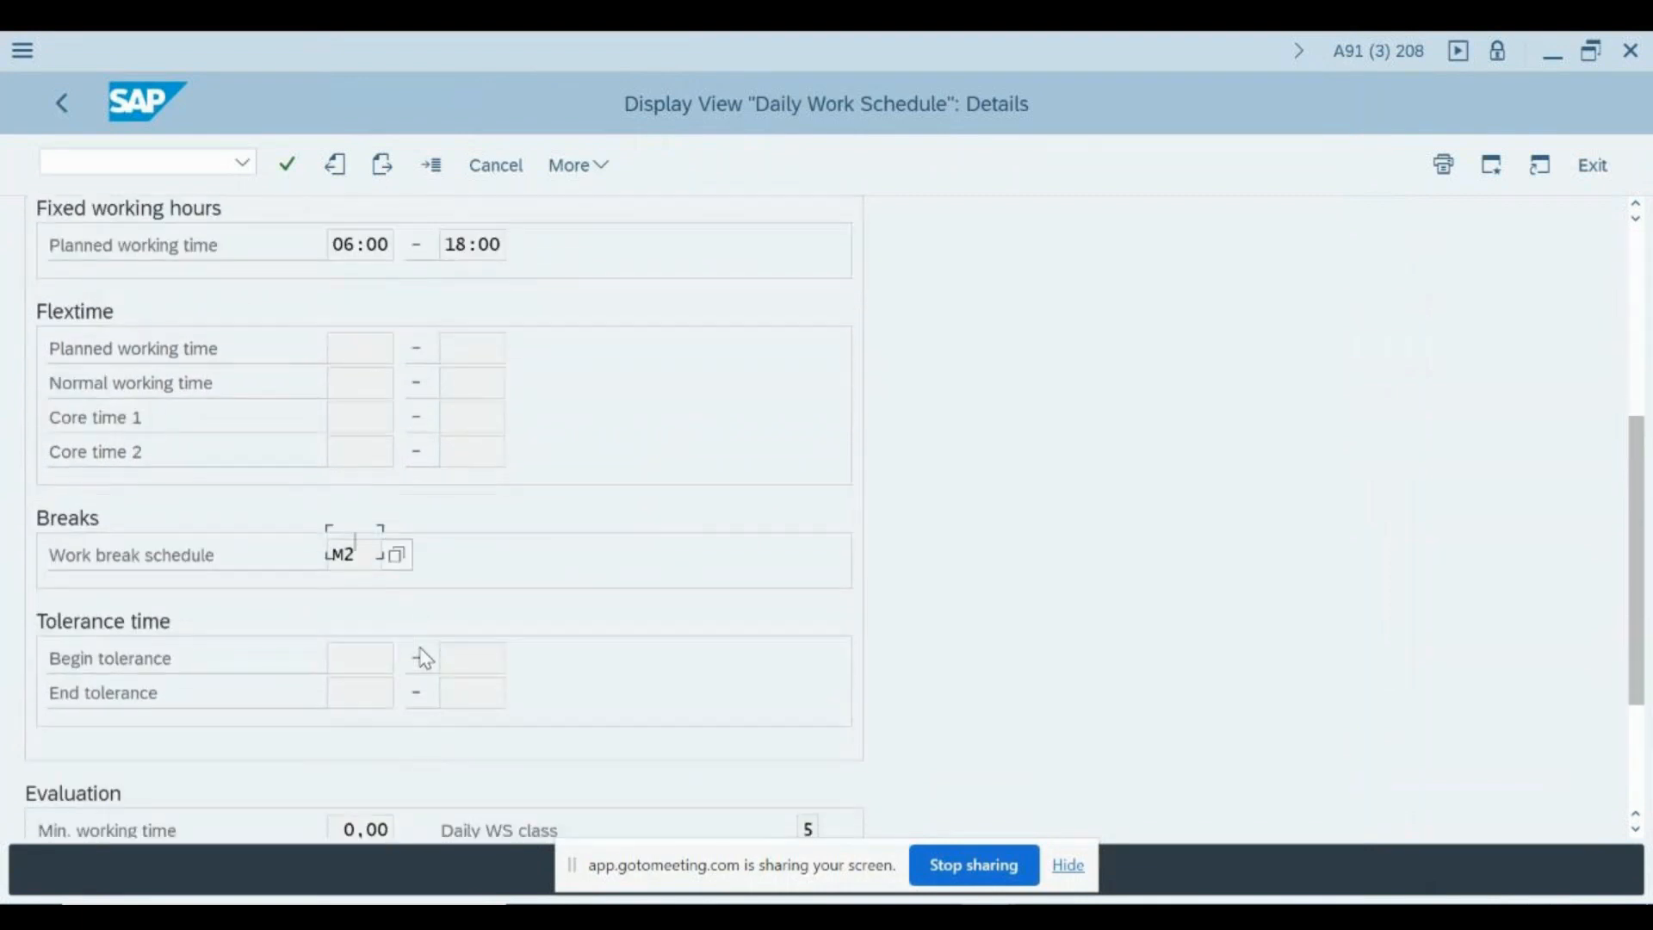
pyautogui.click(352, 464)
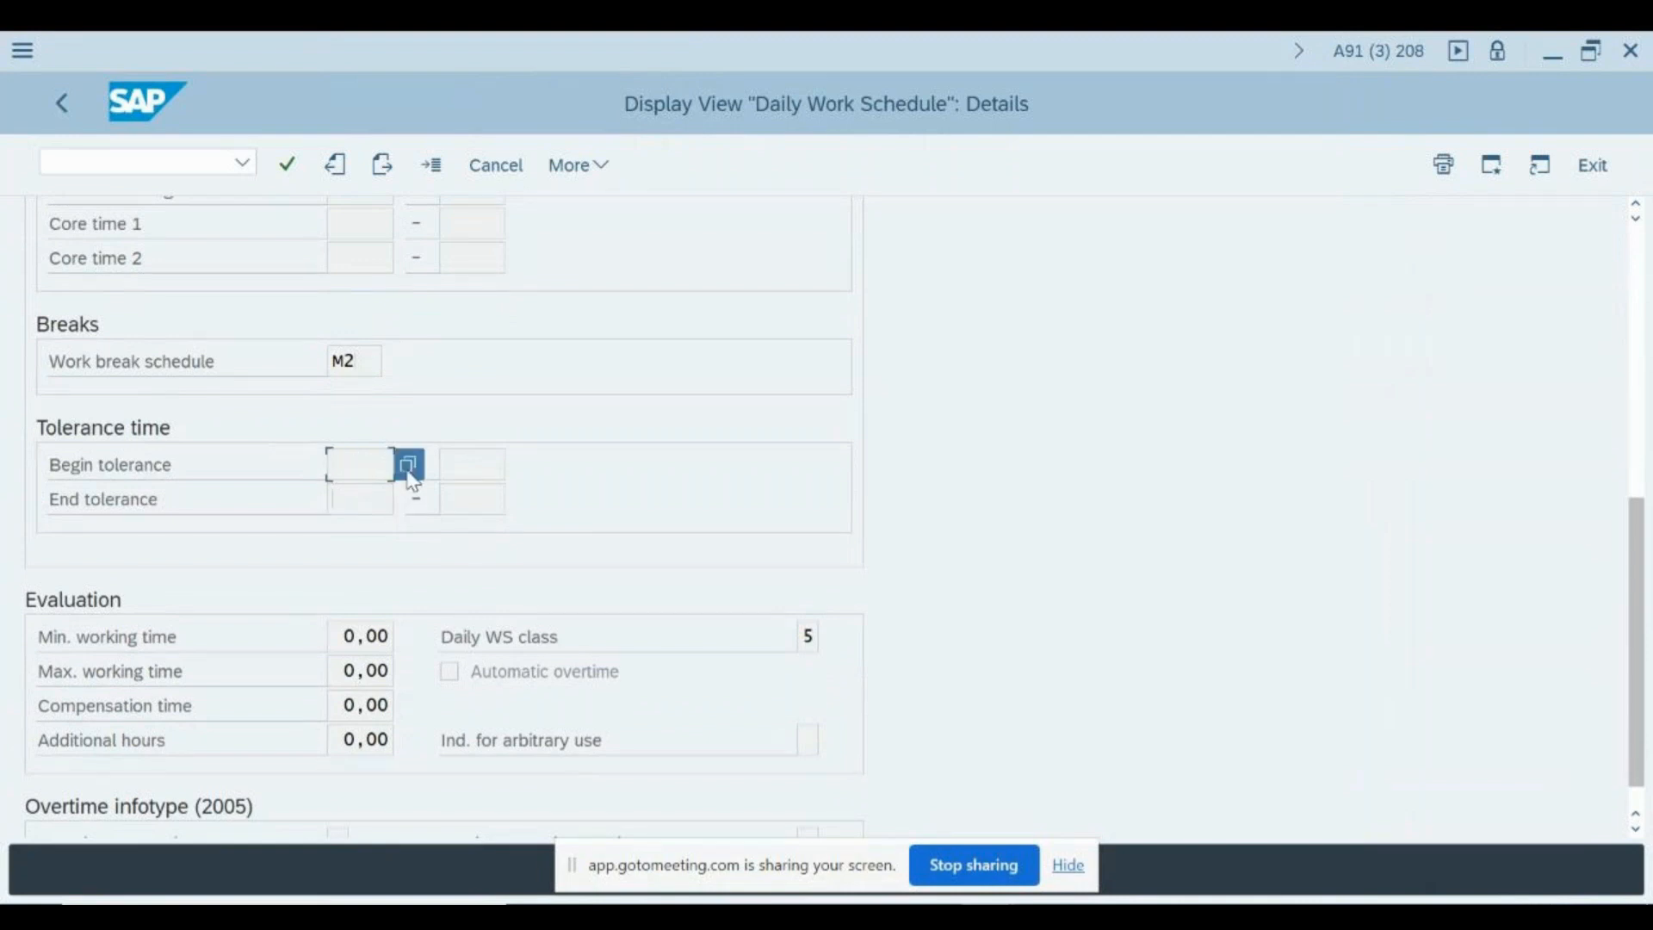
pyautogui.click(408, 471)
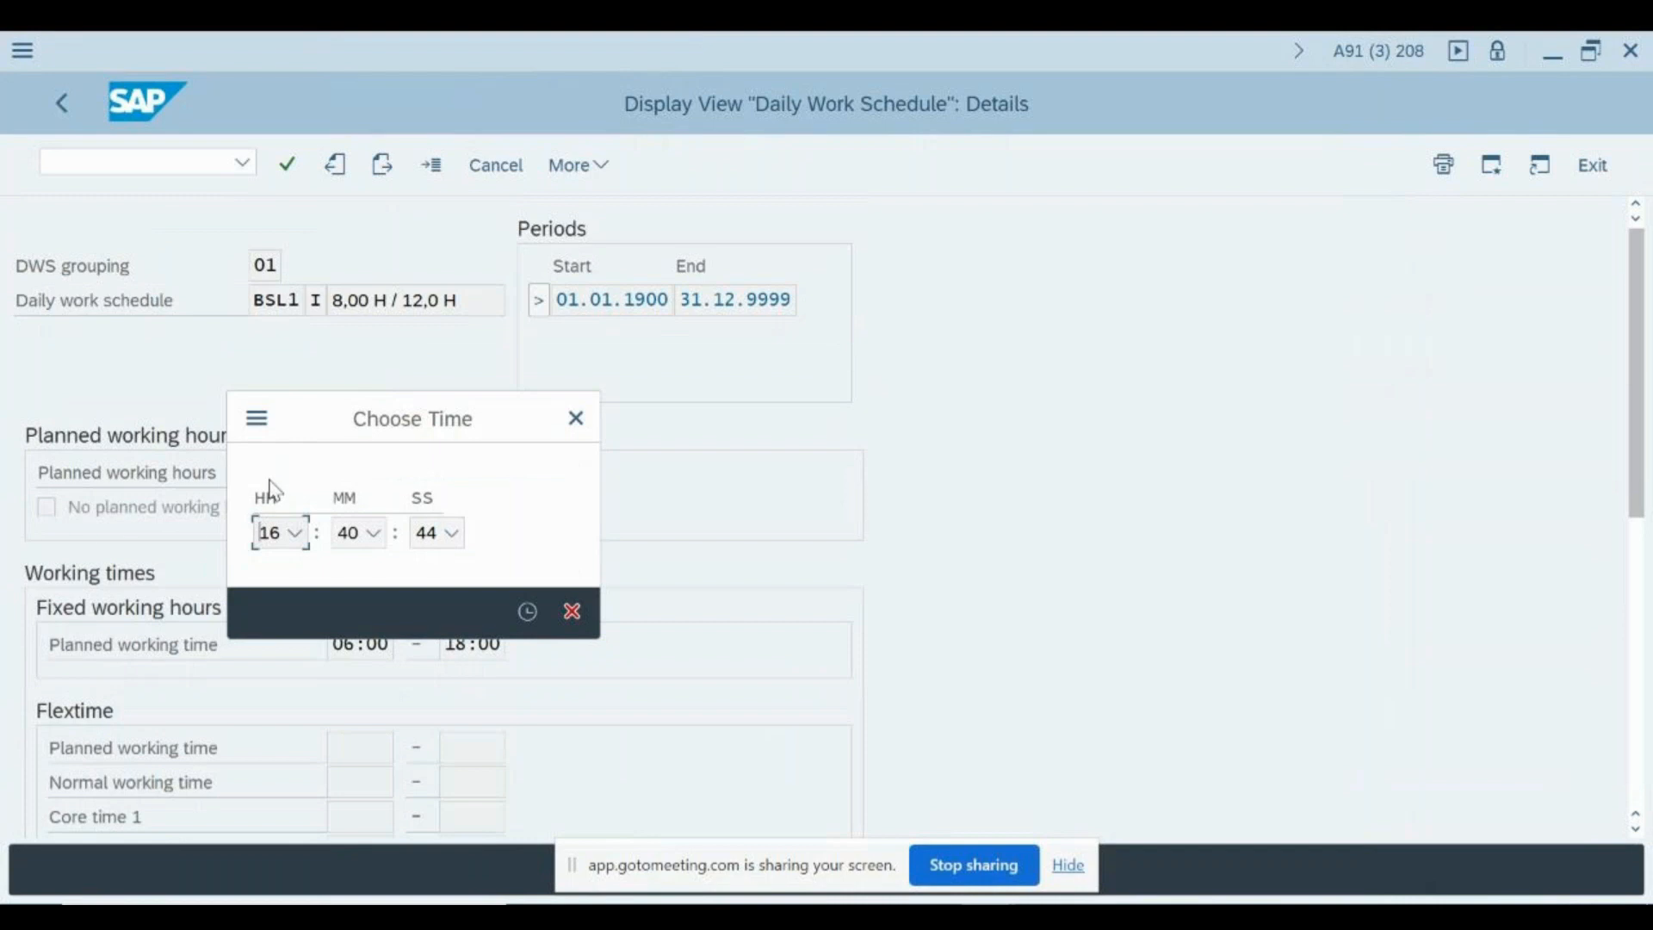
pyautogui.click(575, 418)
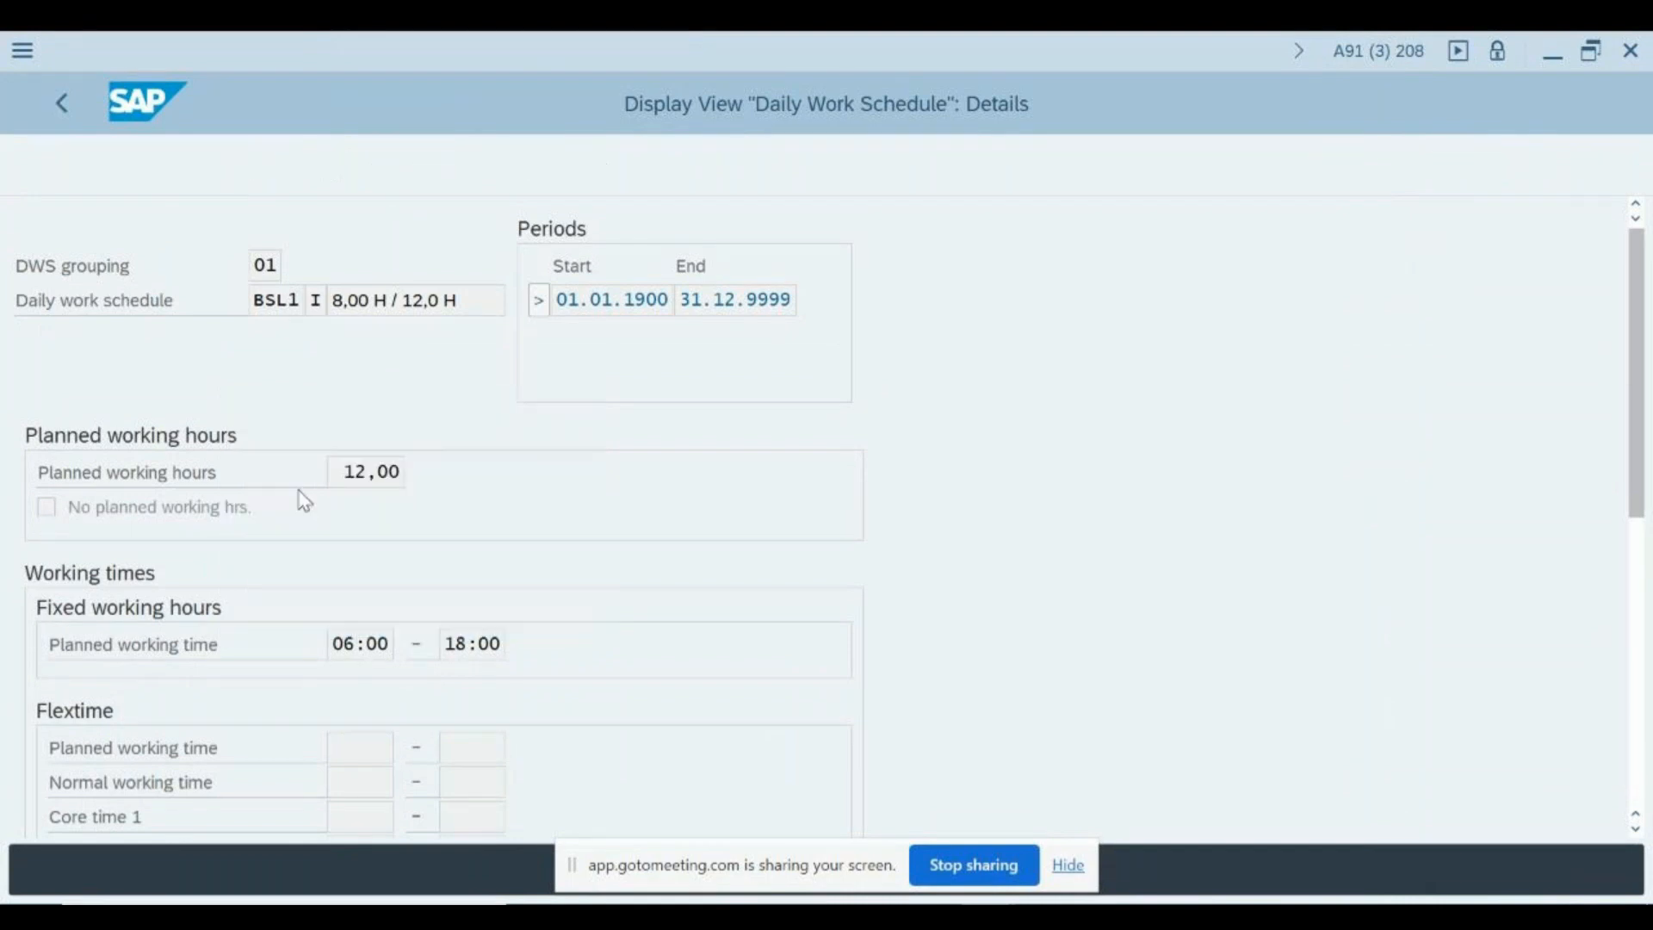
# - Examine the fixed planned working time together with the begin and end tolerance fields of the BSL1 schedule
pyautogui.scroll(-3, 443, 535)
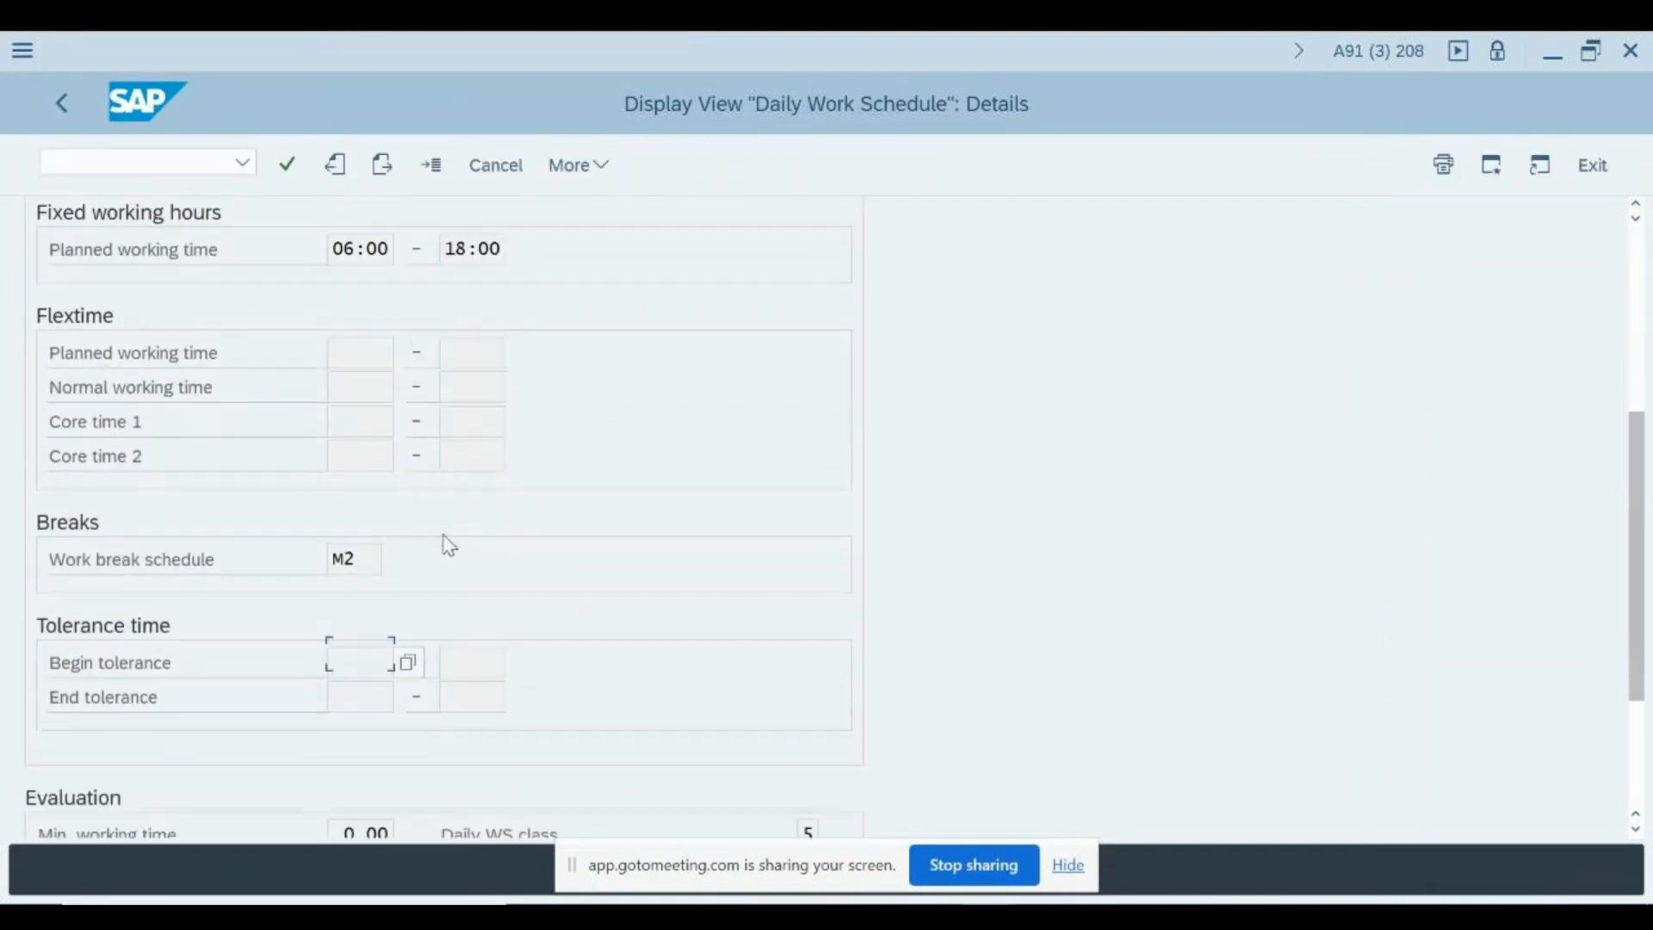
pyautogui.scroll(-2, 446, 539)
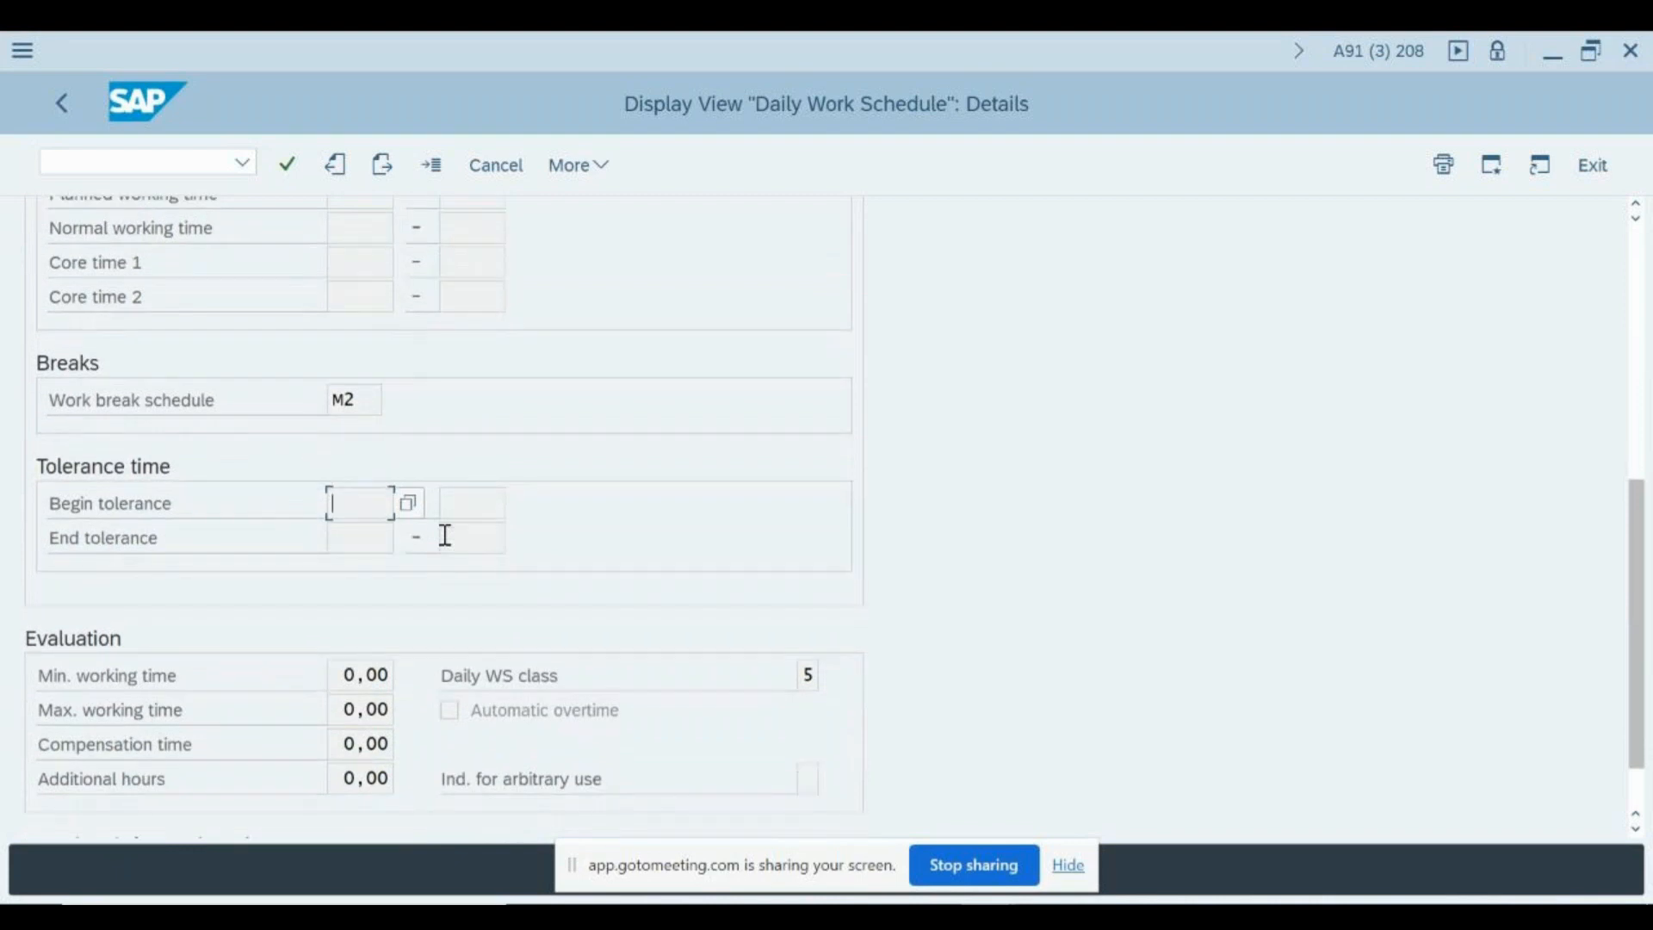
pyautogui.scroll(3, 446, 536)
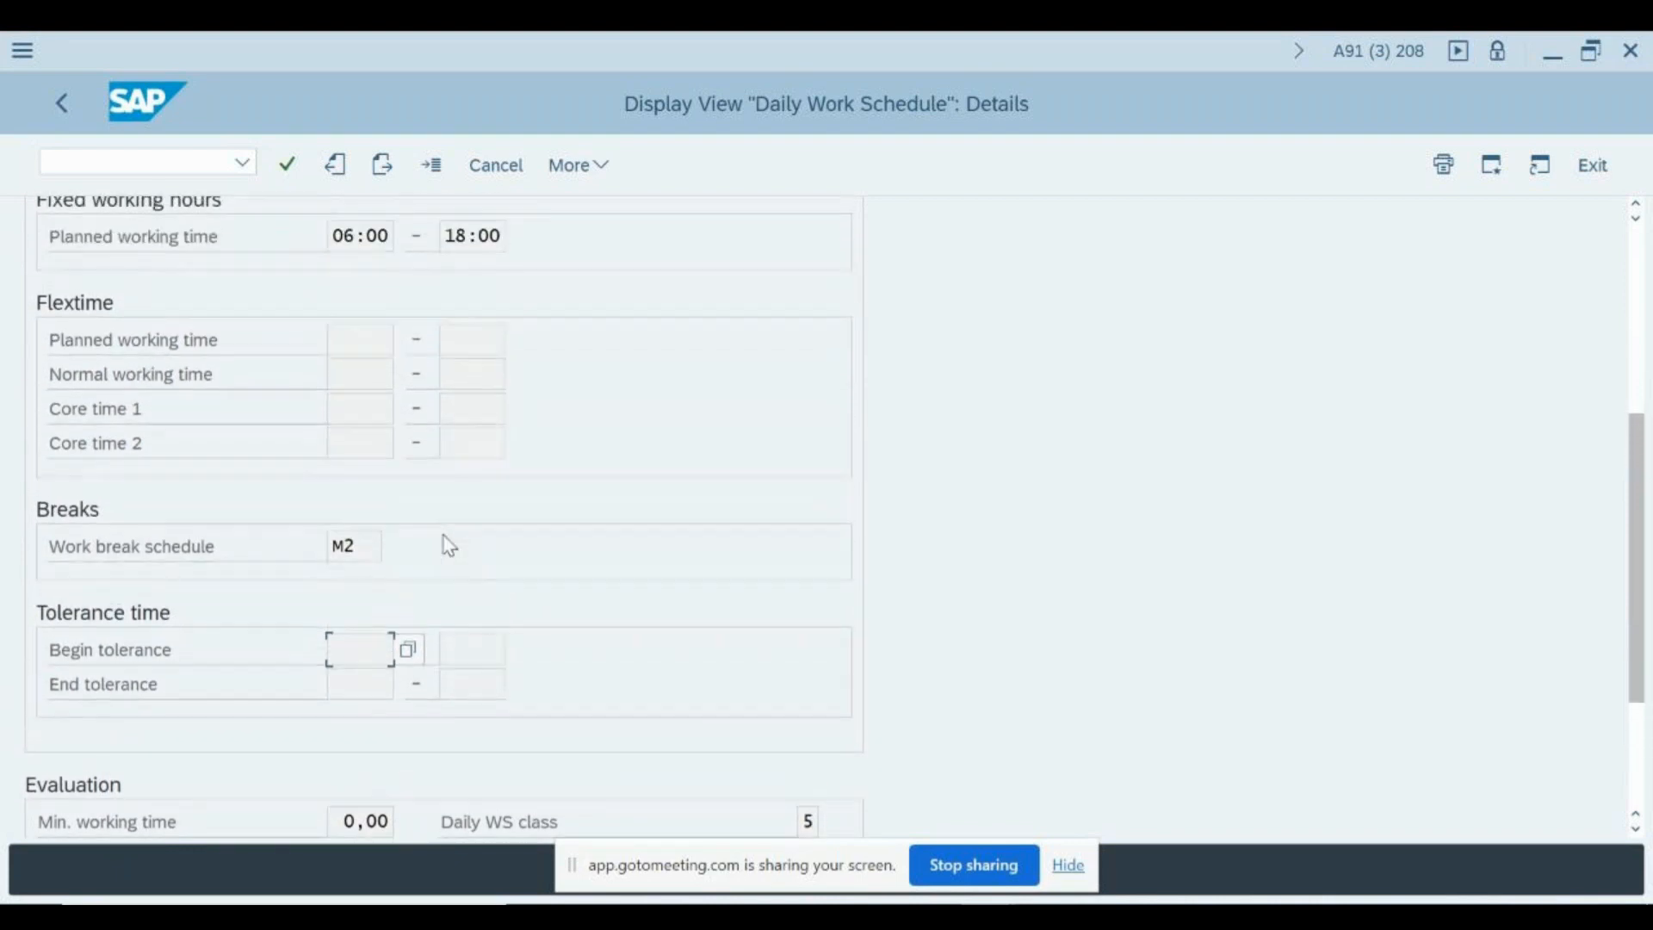
pyautogui.click(362, 234)
pyautogui.scroll(1, 471, 246)
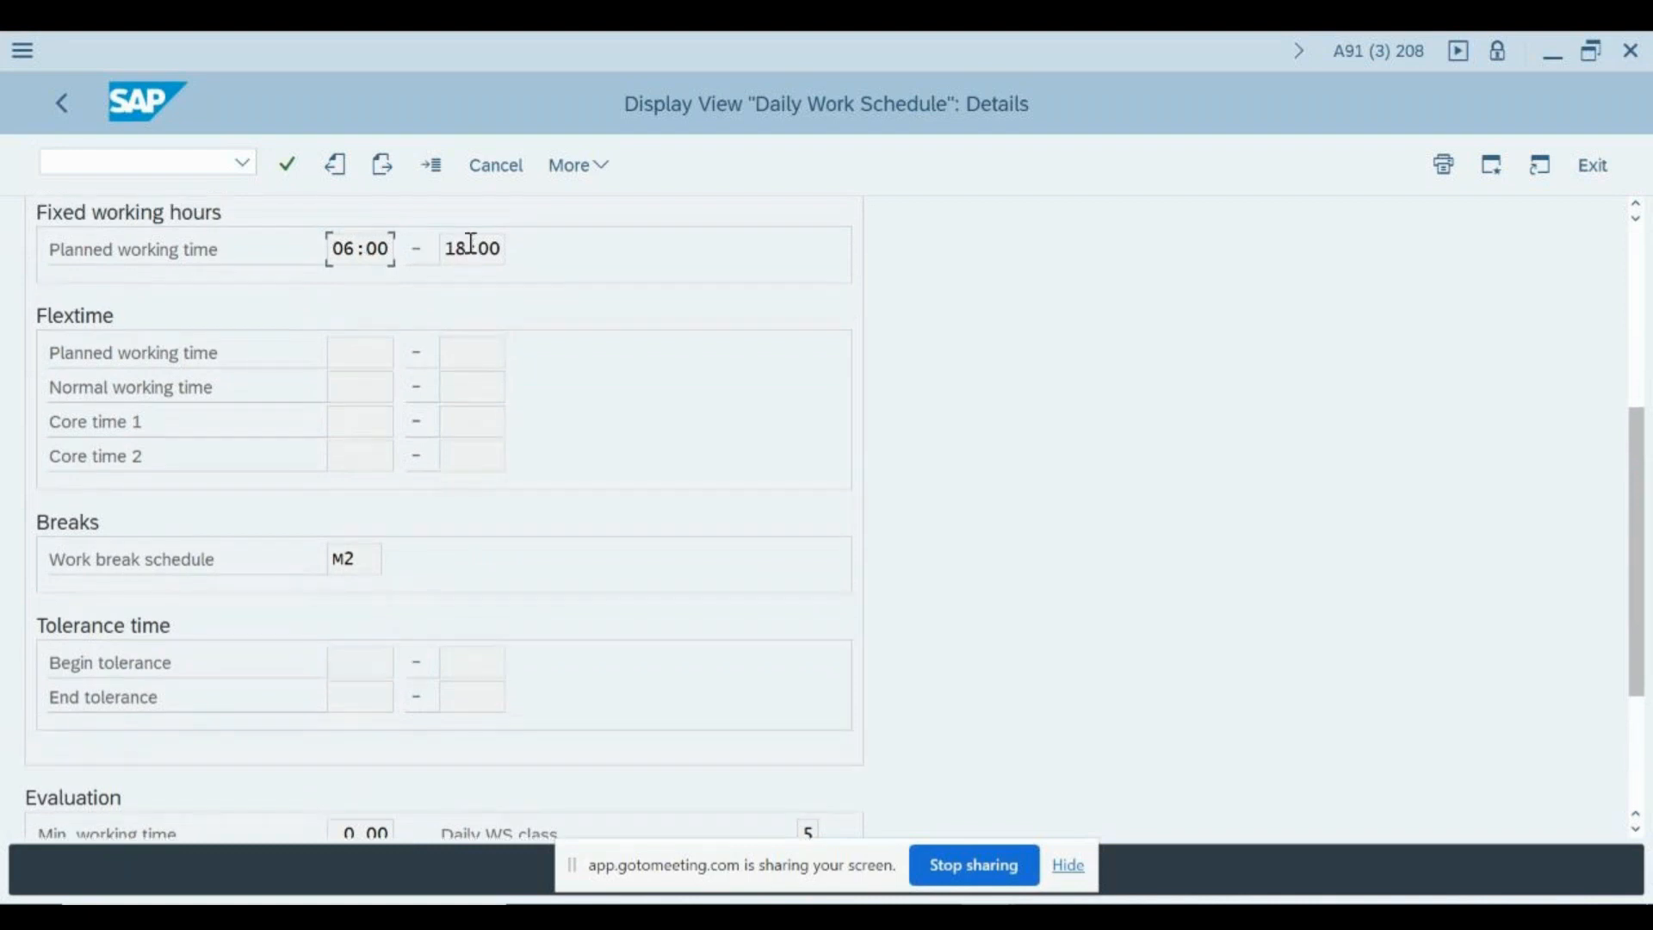
pyautogui.click(362, 651)
pyautogui.click(458, 670)
pyautogui.click(382, 668)
pyautogui.click(354, 701)
pyautogui.click(482, 697)
pyautogui.click(349, 660)
pyautogui.click(359, 654)
# - Look through the evaluation settings and the possible values for Reaction to overtime in the Overtime infotype (2005) section, closing the value list
pyautogui.scroll(-3, 461, 737)
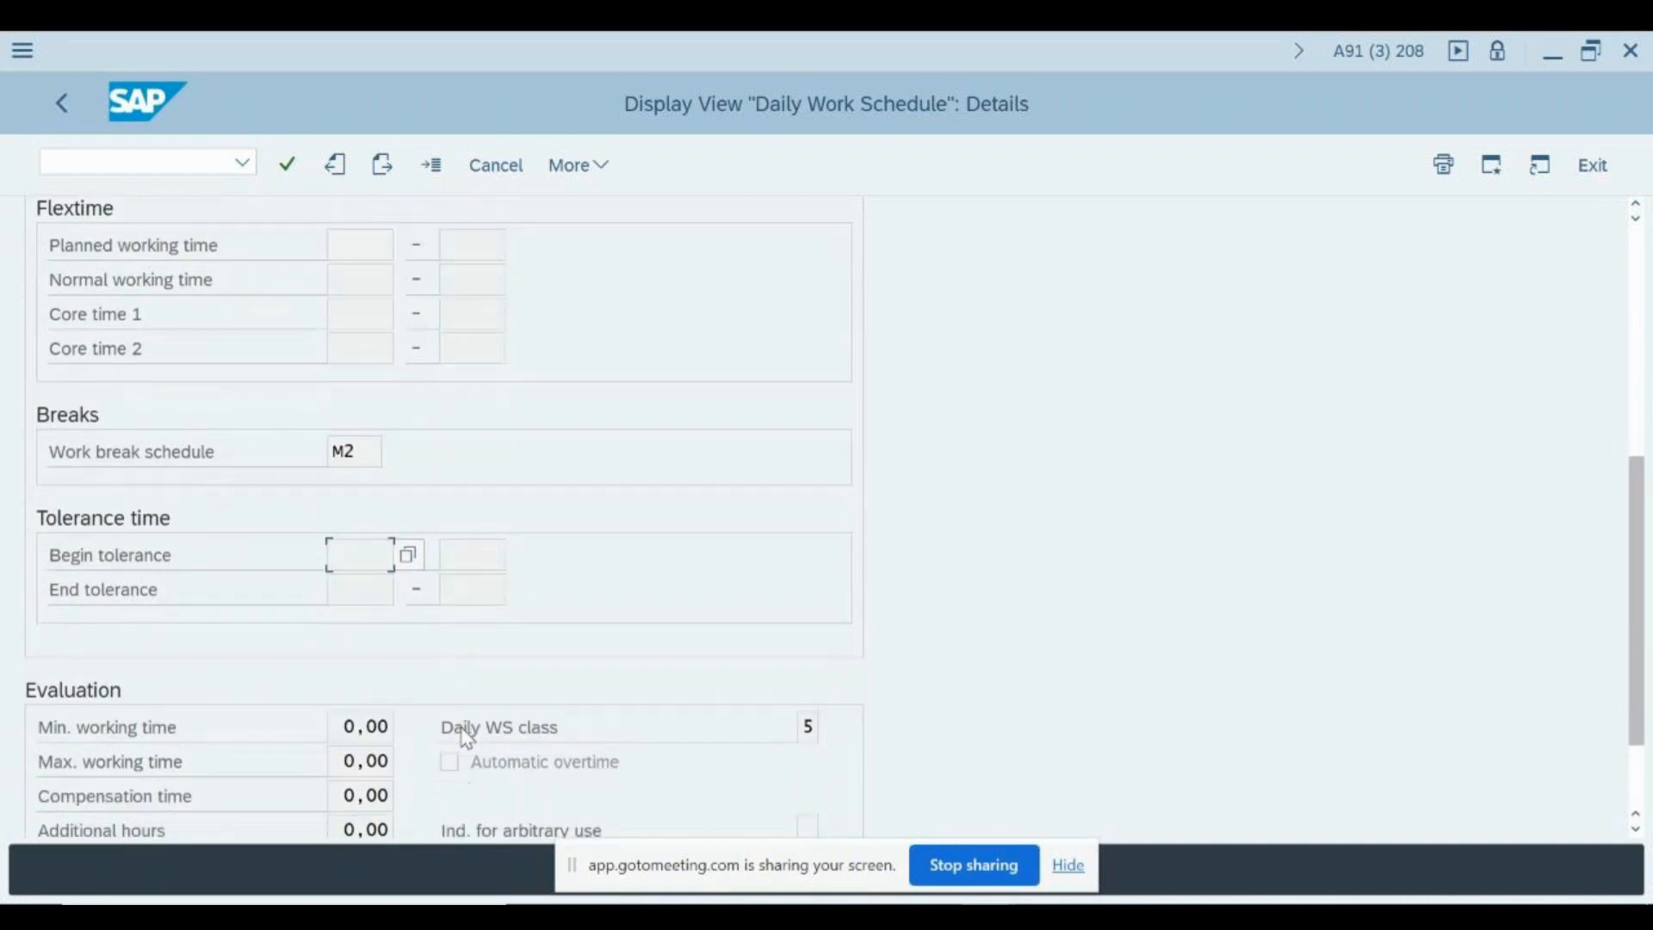
pyautogui.scroll(-1, 462, 738)
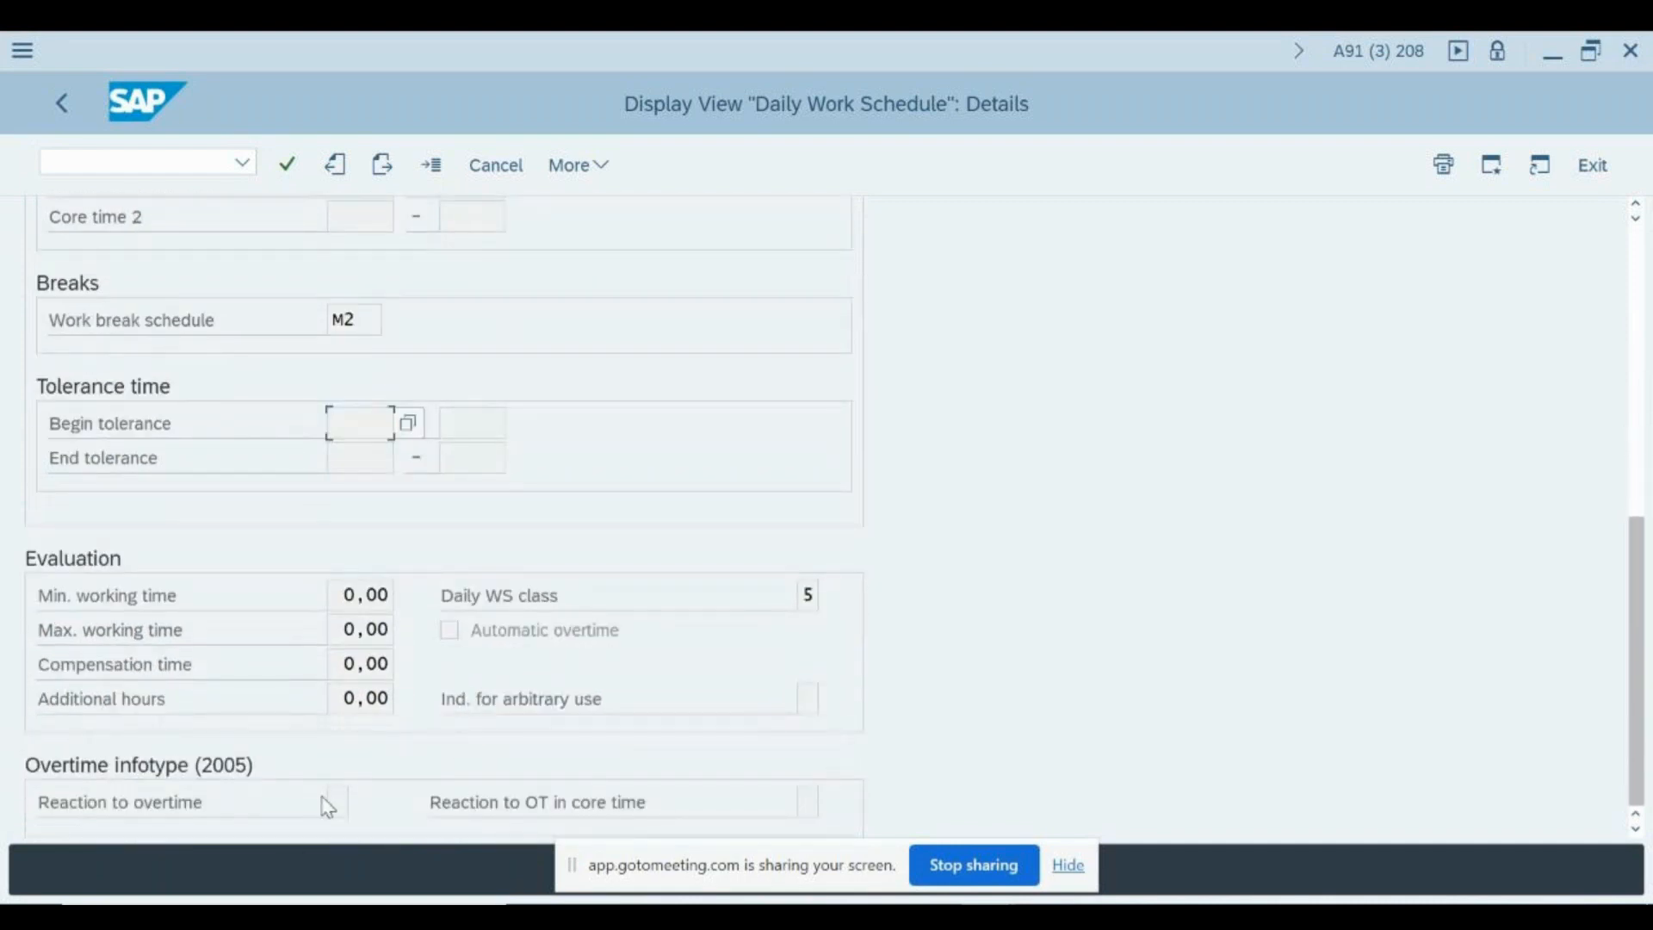
pyautogui.click(375, 812)
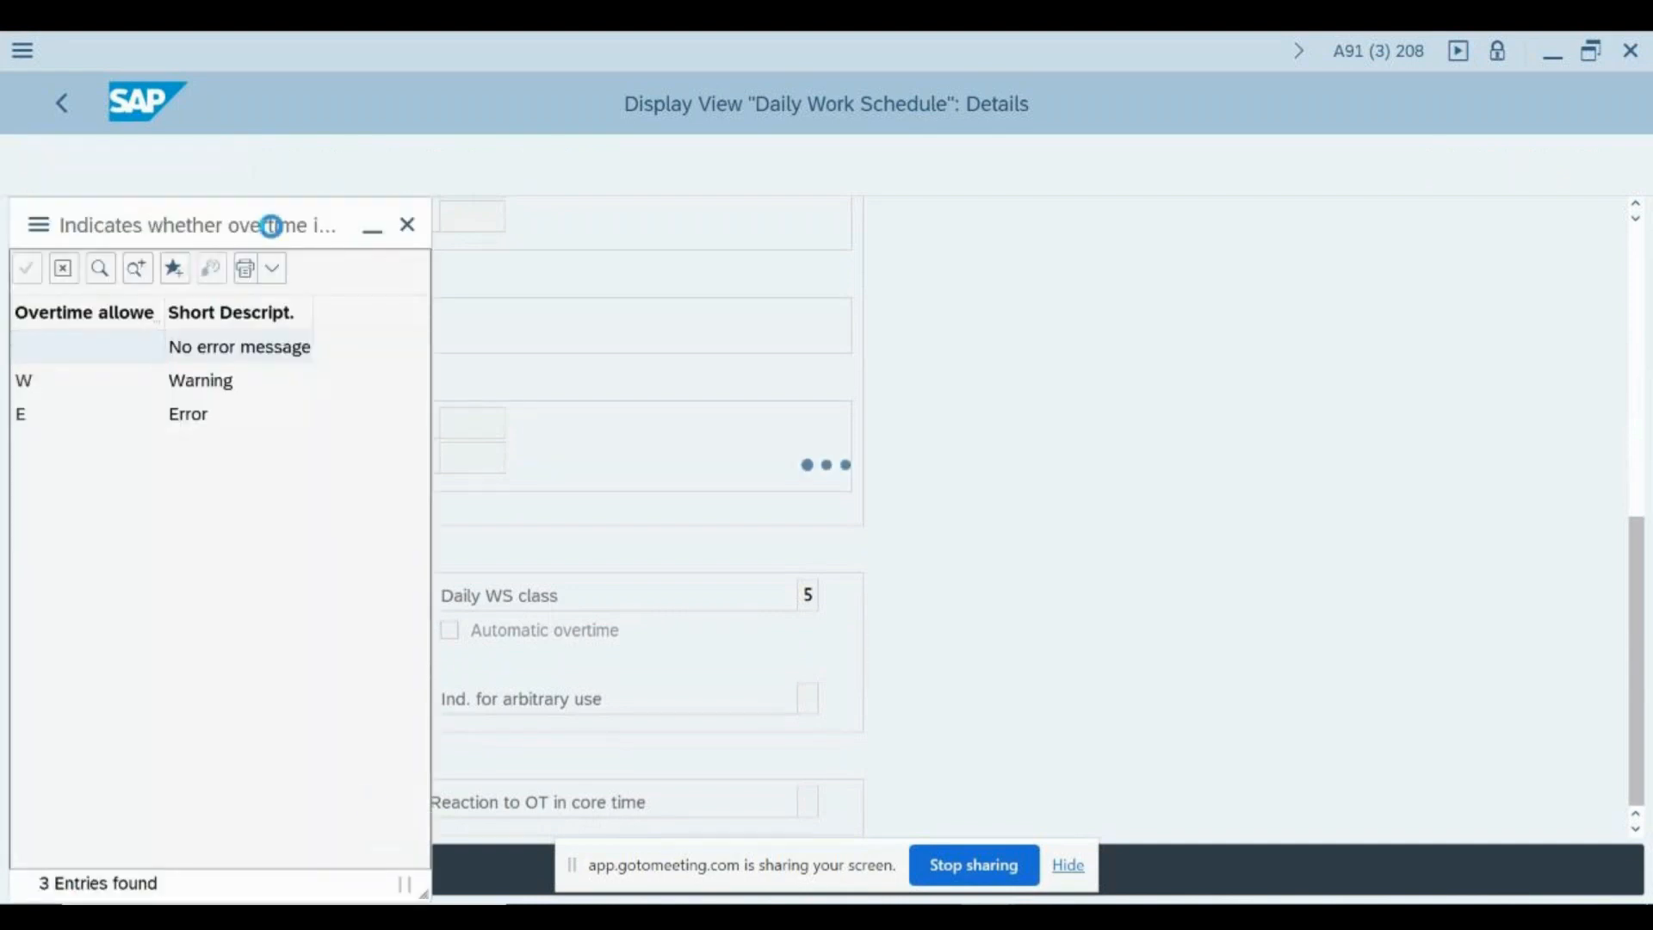
pyautogui.moveTo(223, 234); pyautogui.dragTo(1093, 172)
pyautogui.scroll(-7, 458, 713)
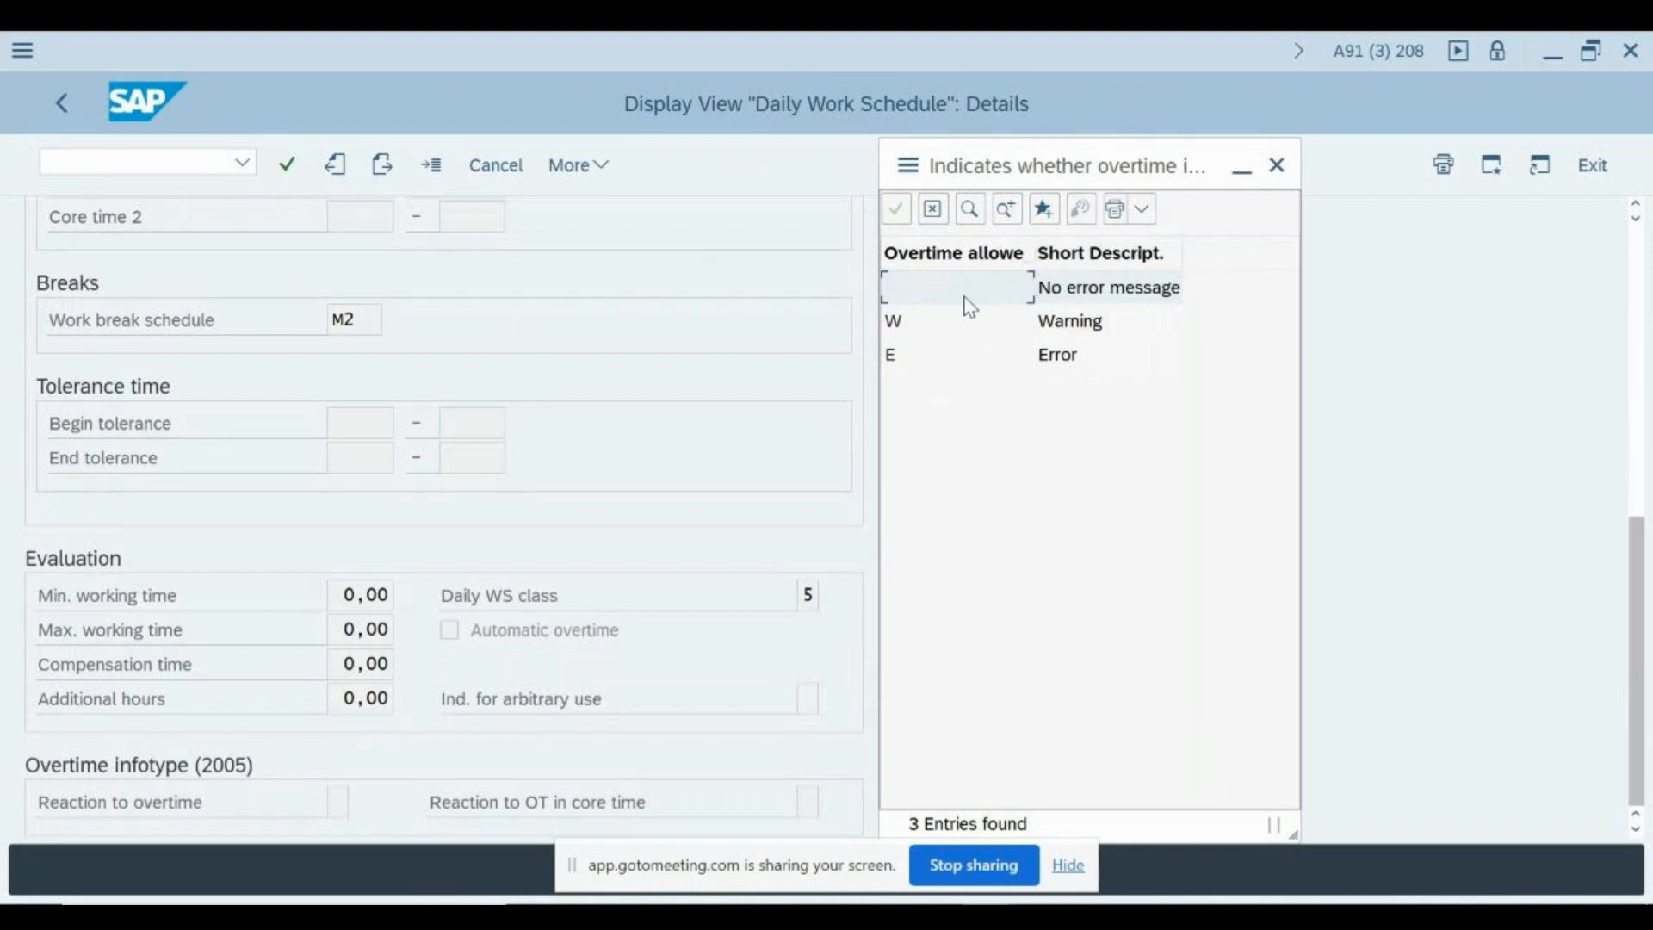
pyautogui.click(1273, 169)
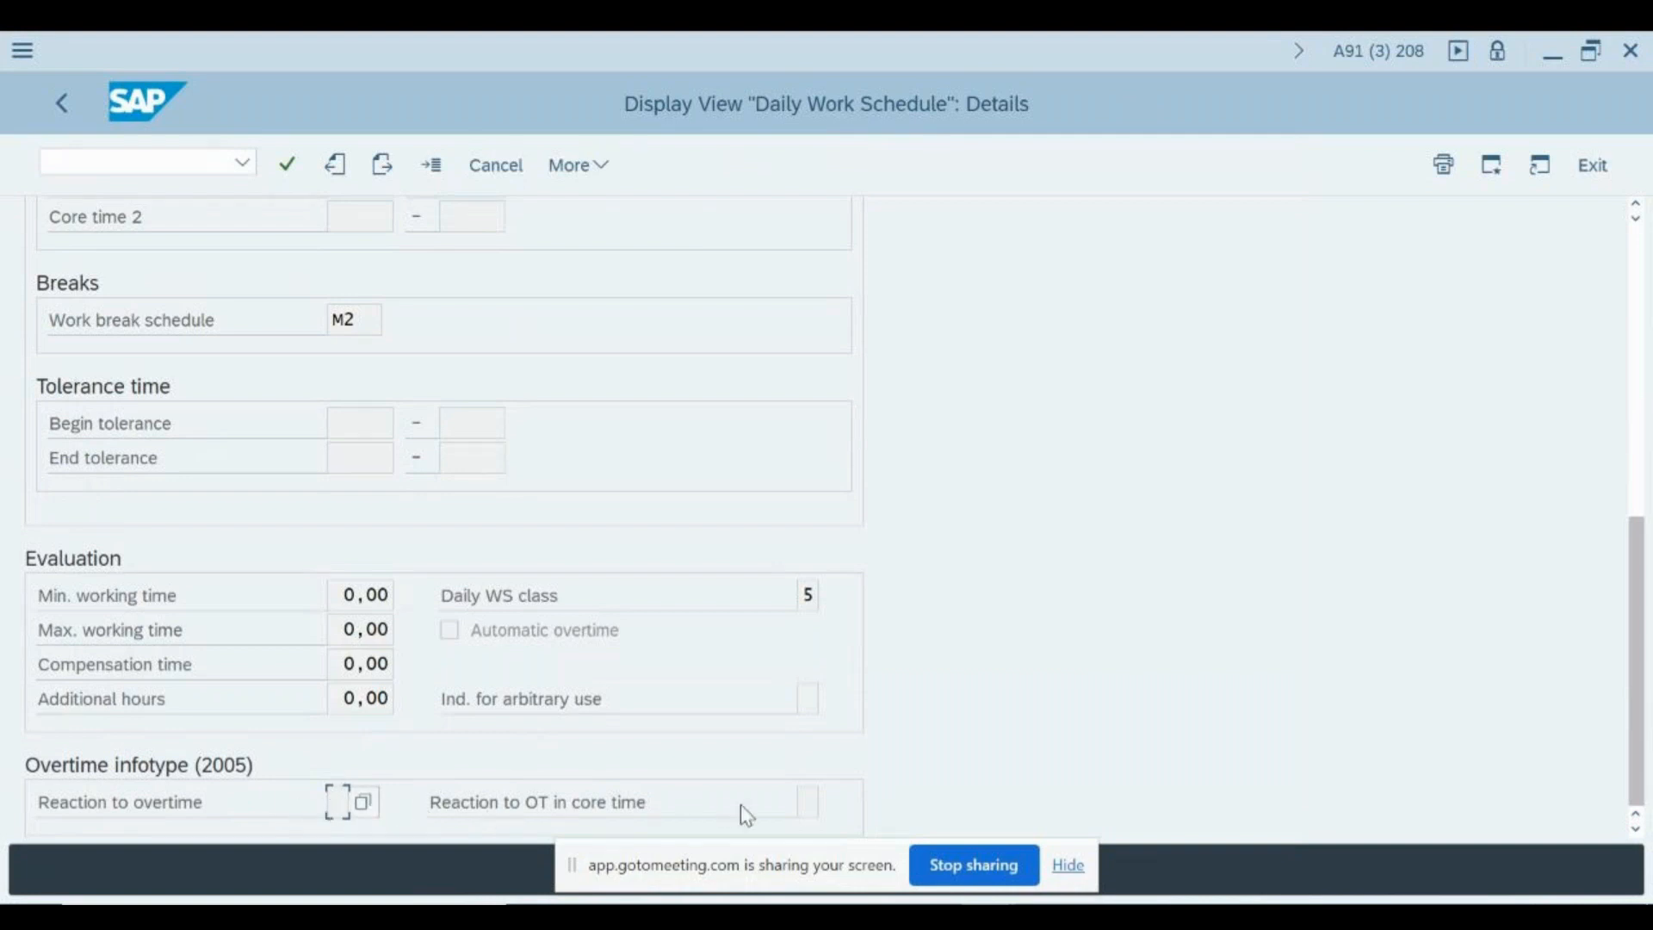
pyautogui.click(364, 803)
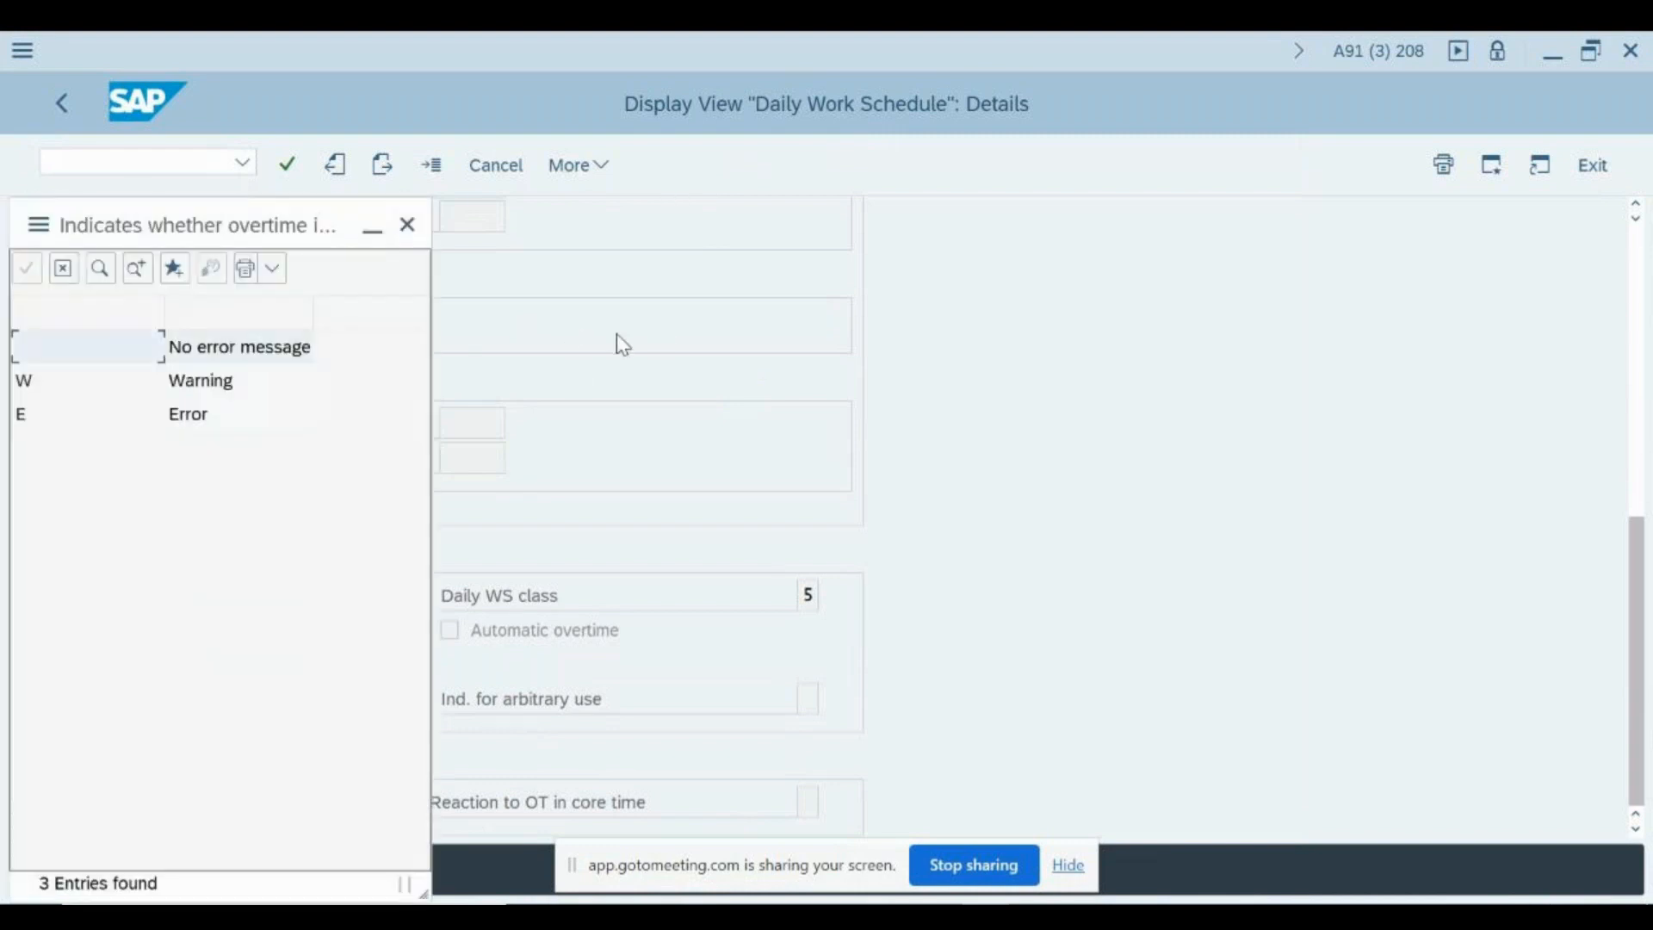
pyautogui.click(408, 226)
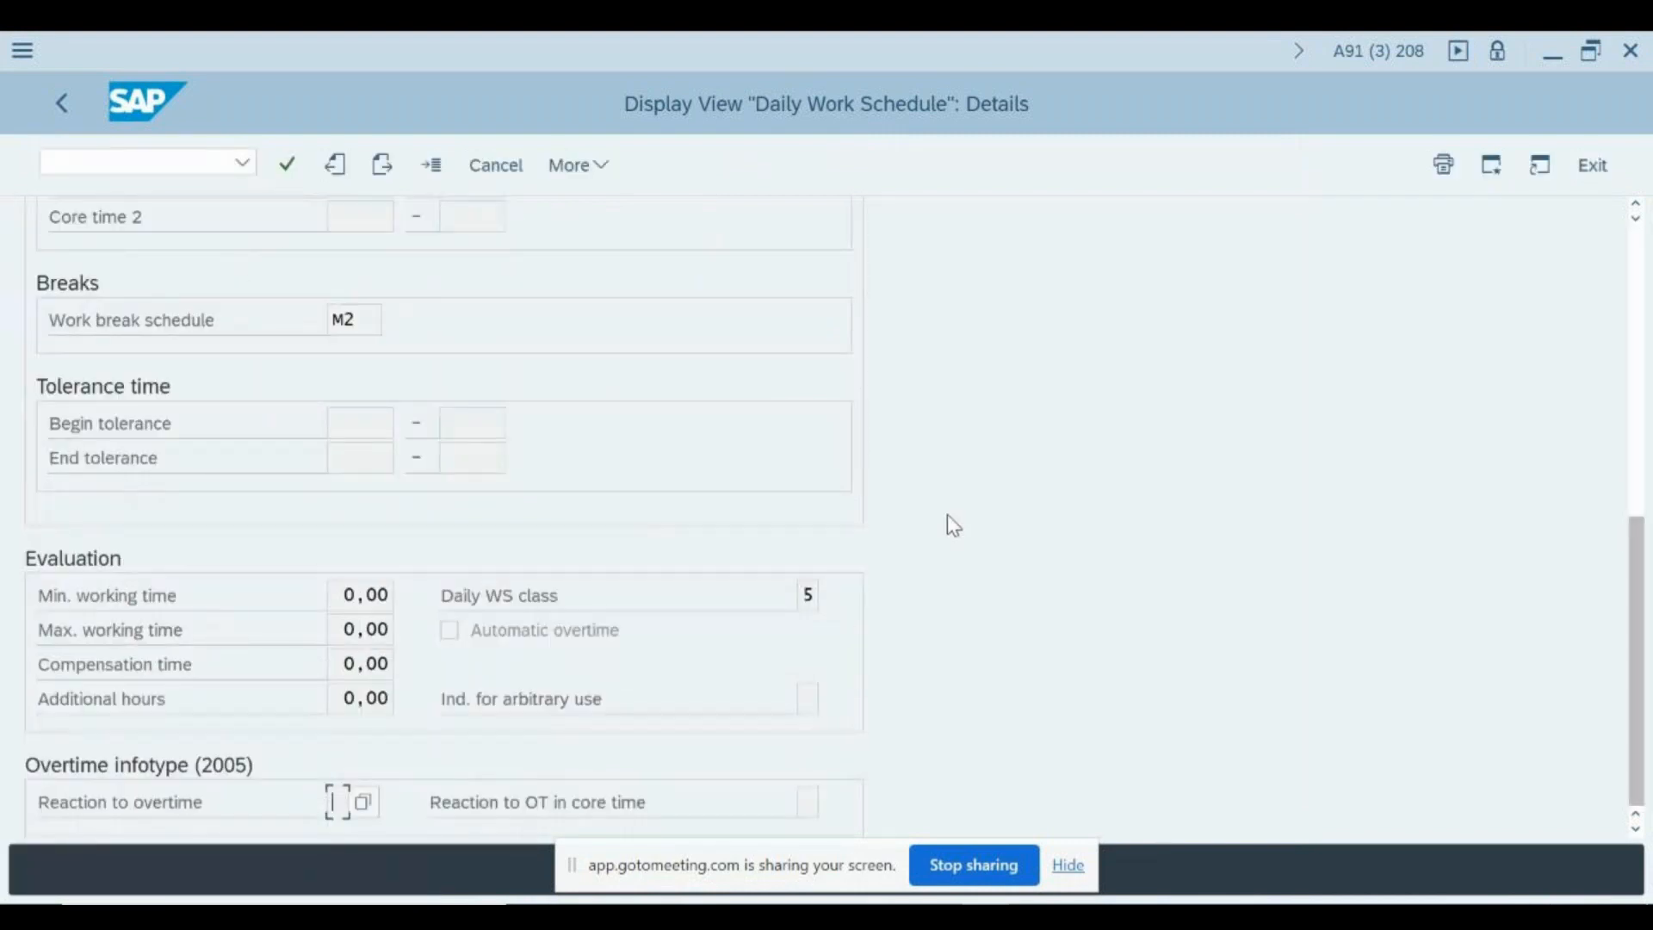
pyautogui.press('F1')
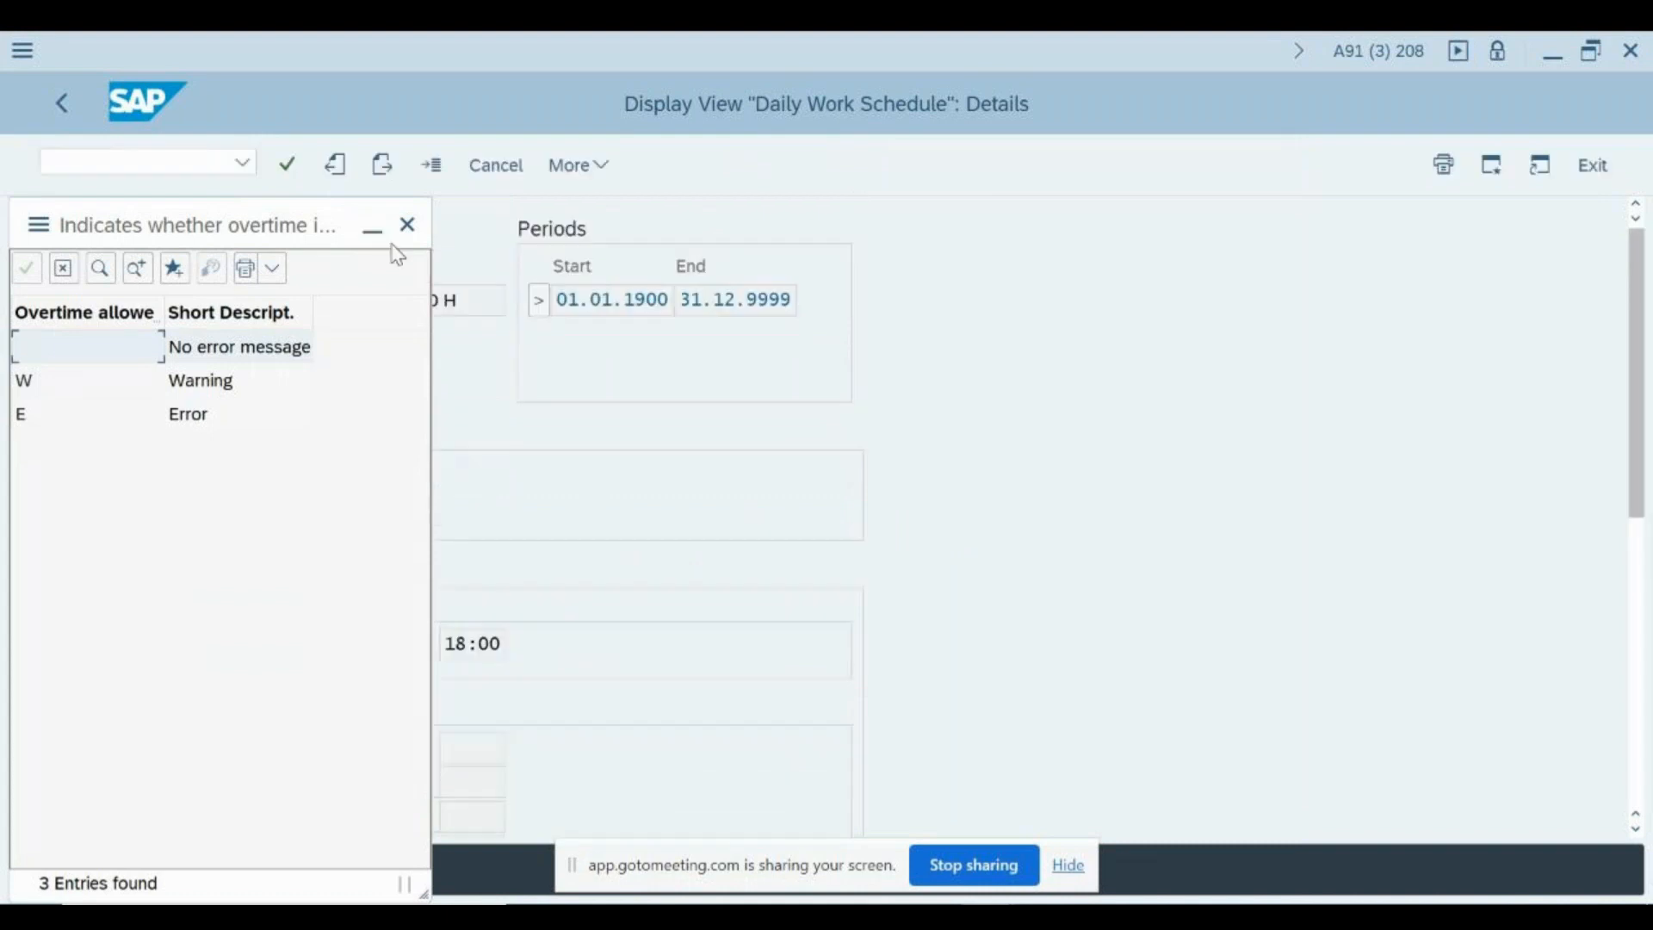
pyautogui.click(408, 225)
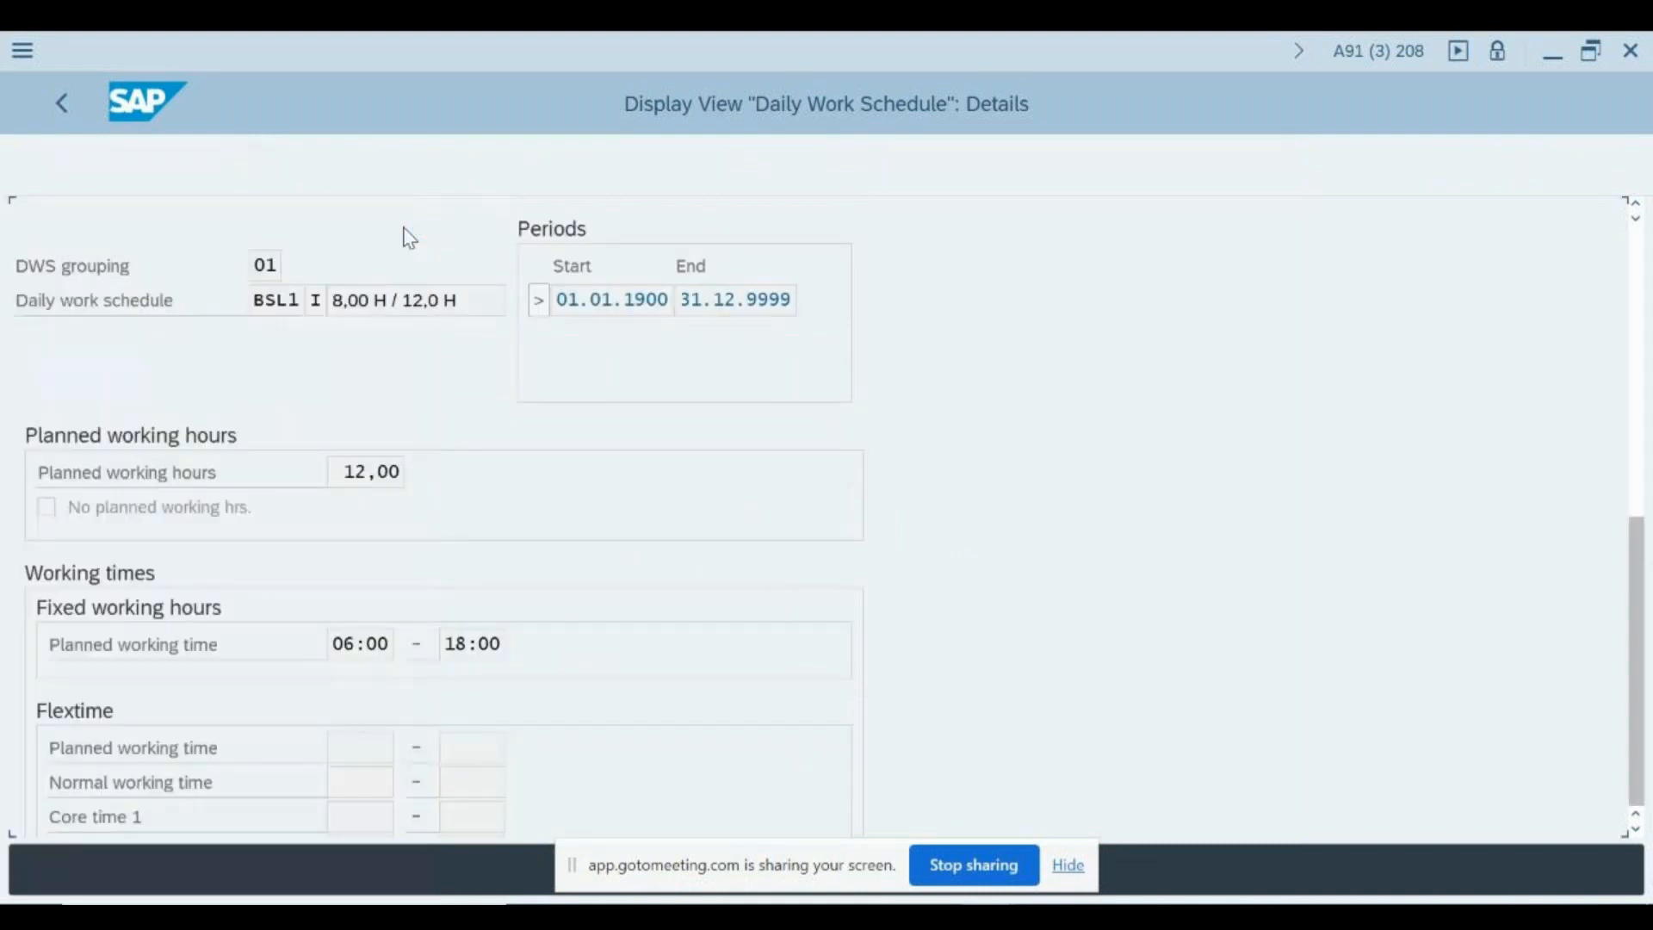
# - Review the DWS grouping and the daily work schedule code in the header of the schedule details
pyautogui.scroll(3, 442, 447)
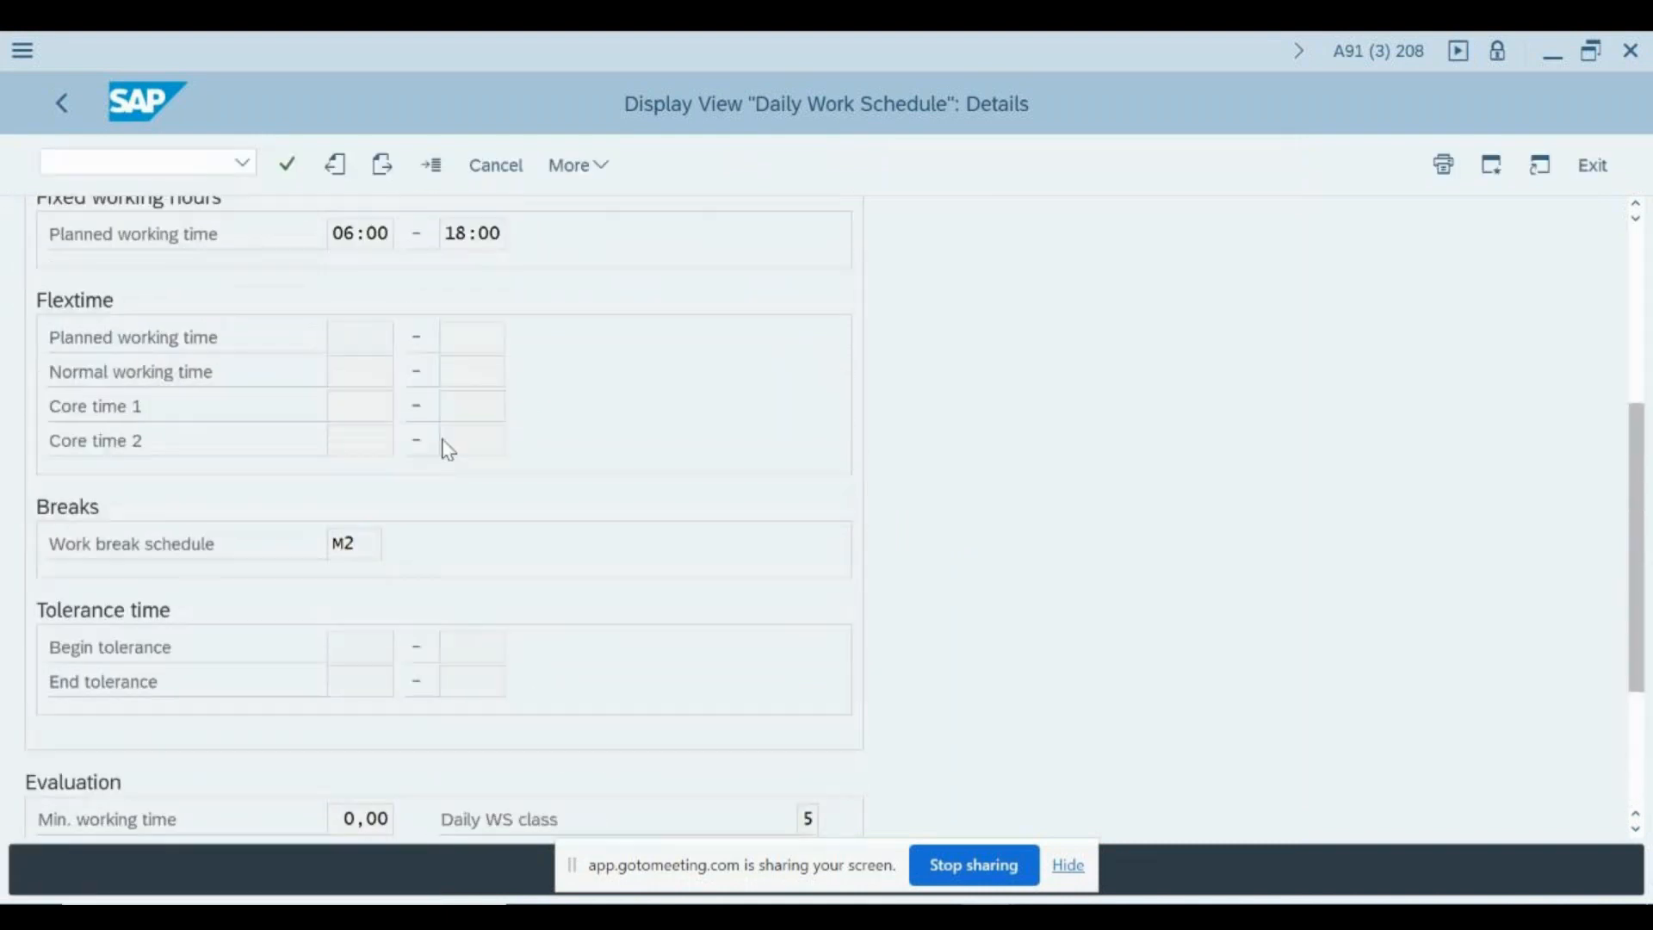
pyautogui.scroll(5, 441, 447)
pyautogui.click(264, 264)
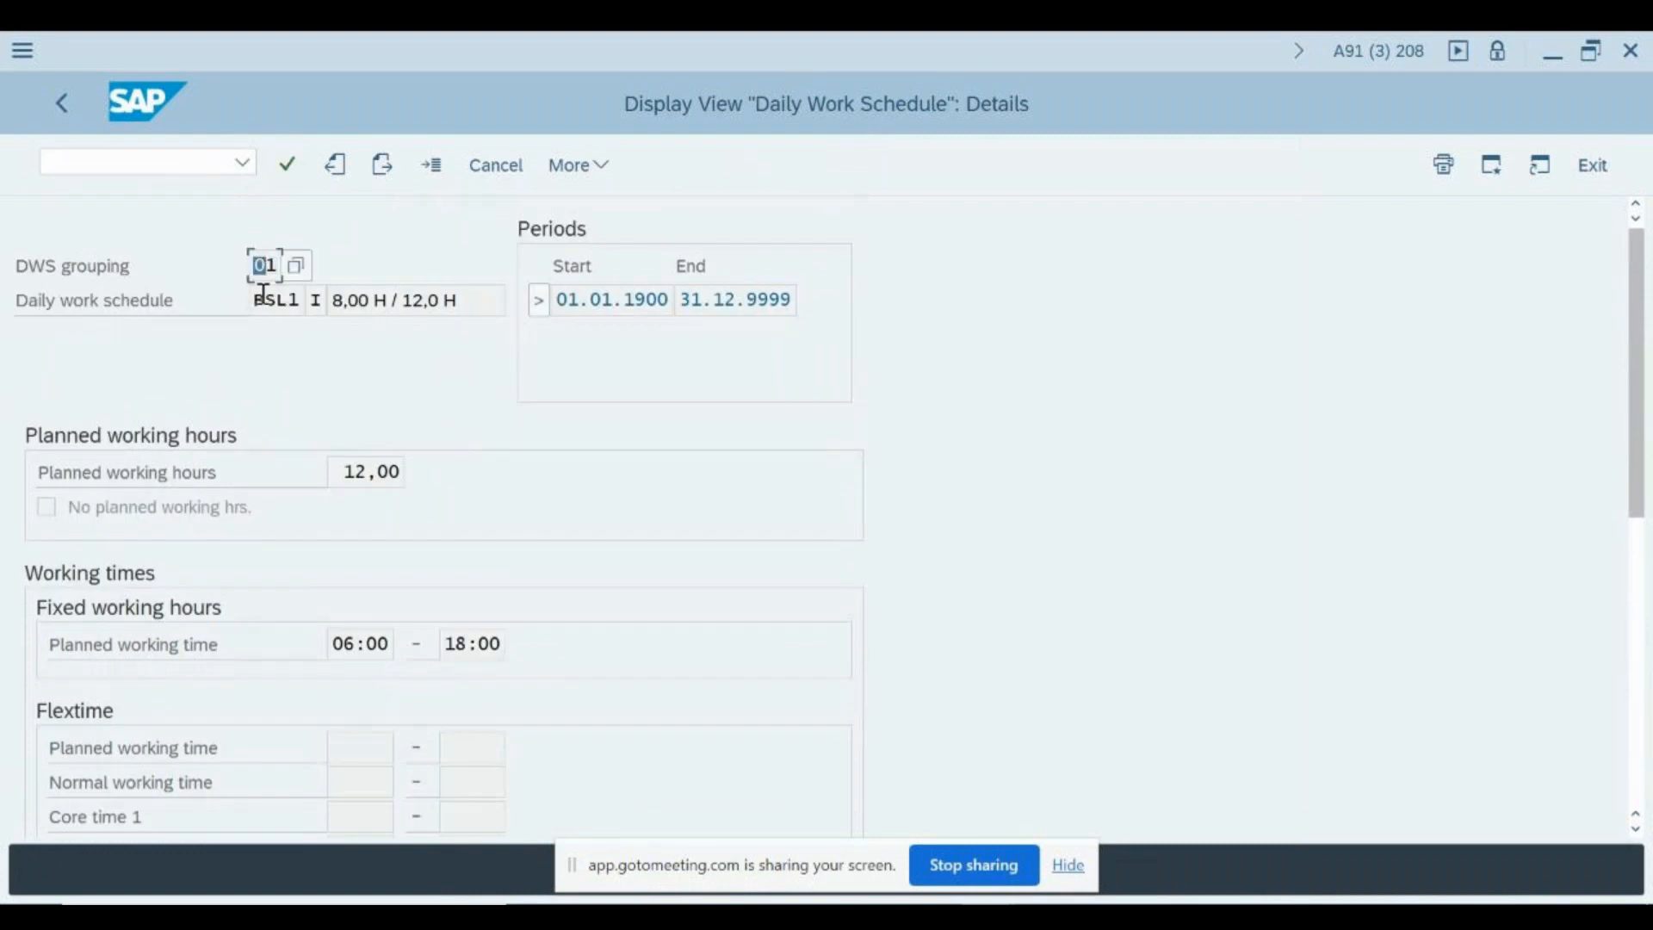
pyautogui.moveTo(257, 301); pyautogui.dragTo(295, 301)
# - Return to the IMG structure and open Define Period Work Schedules under Period Work Schedules
pyautogui.press('F3')
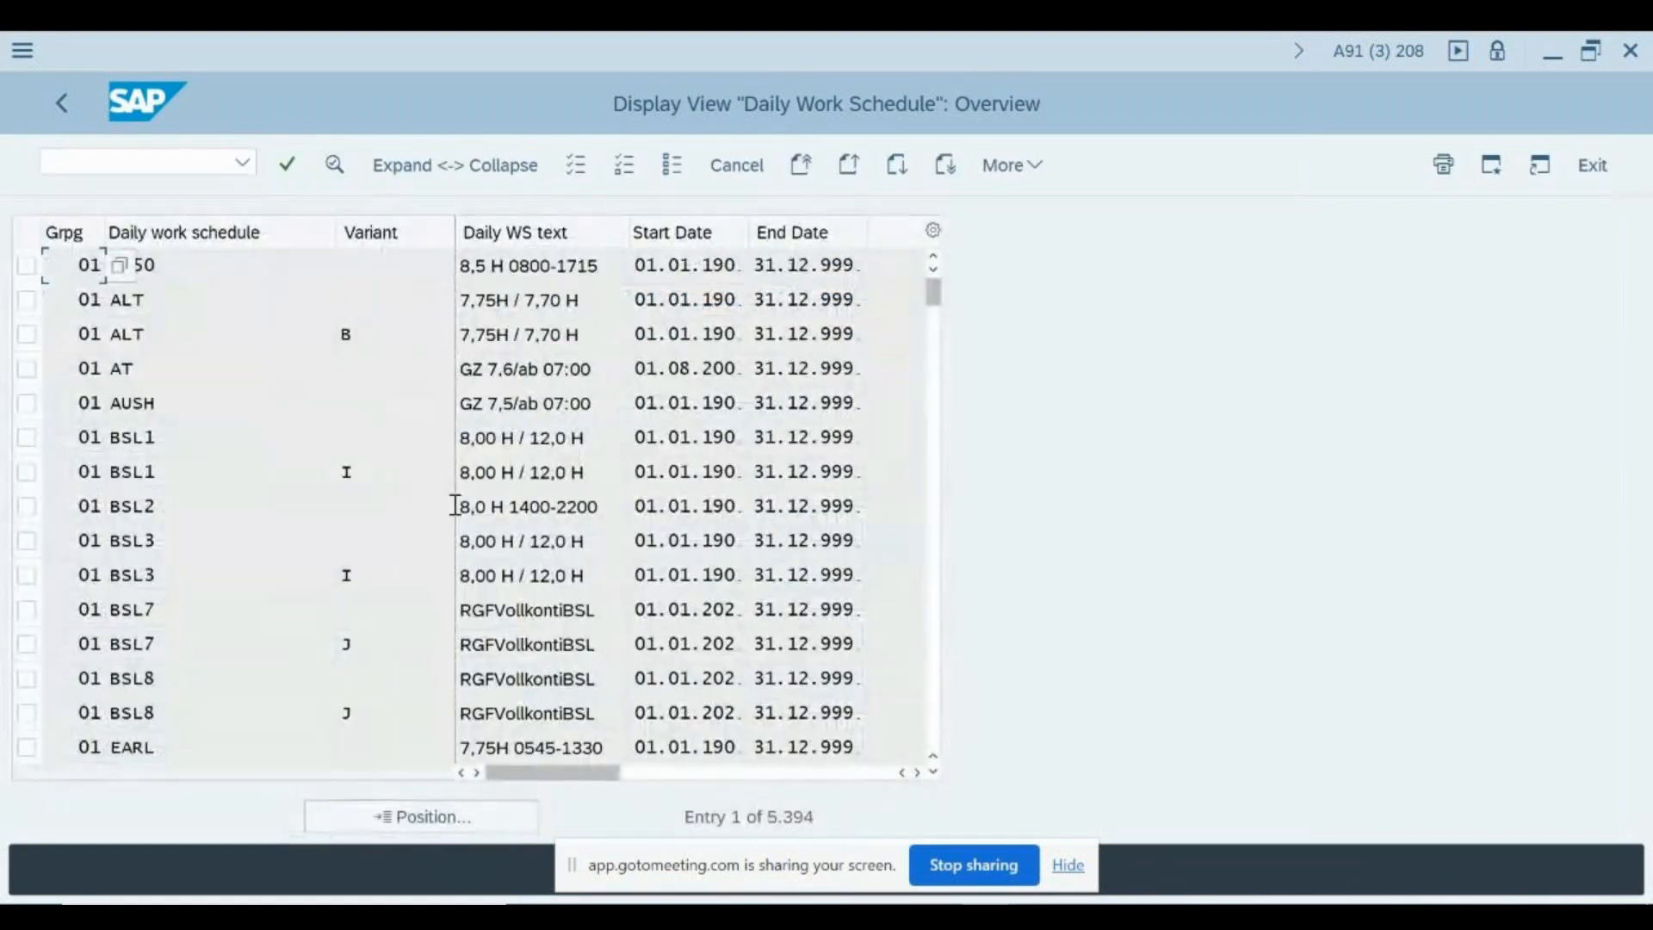
pyautogui.press('F3')
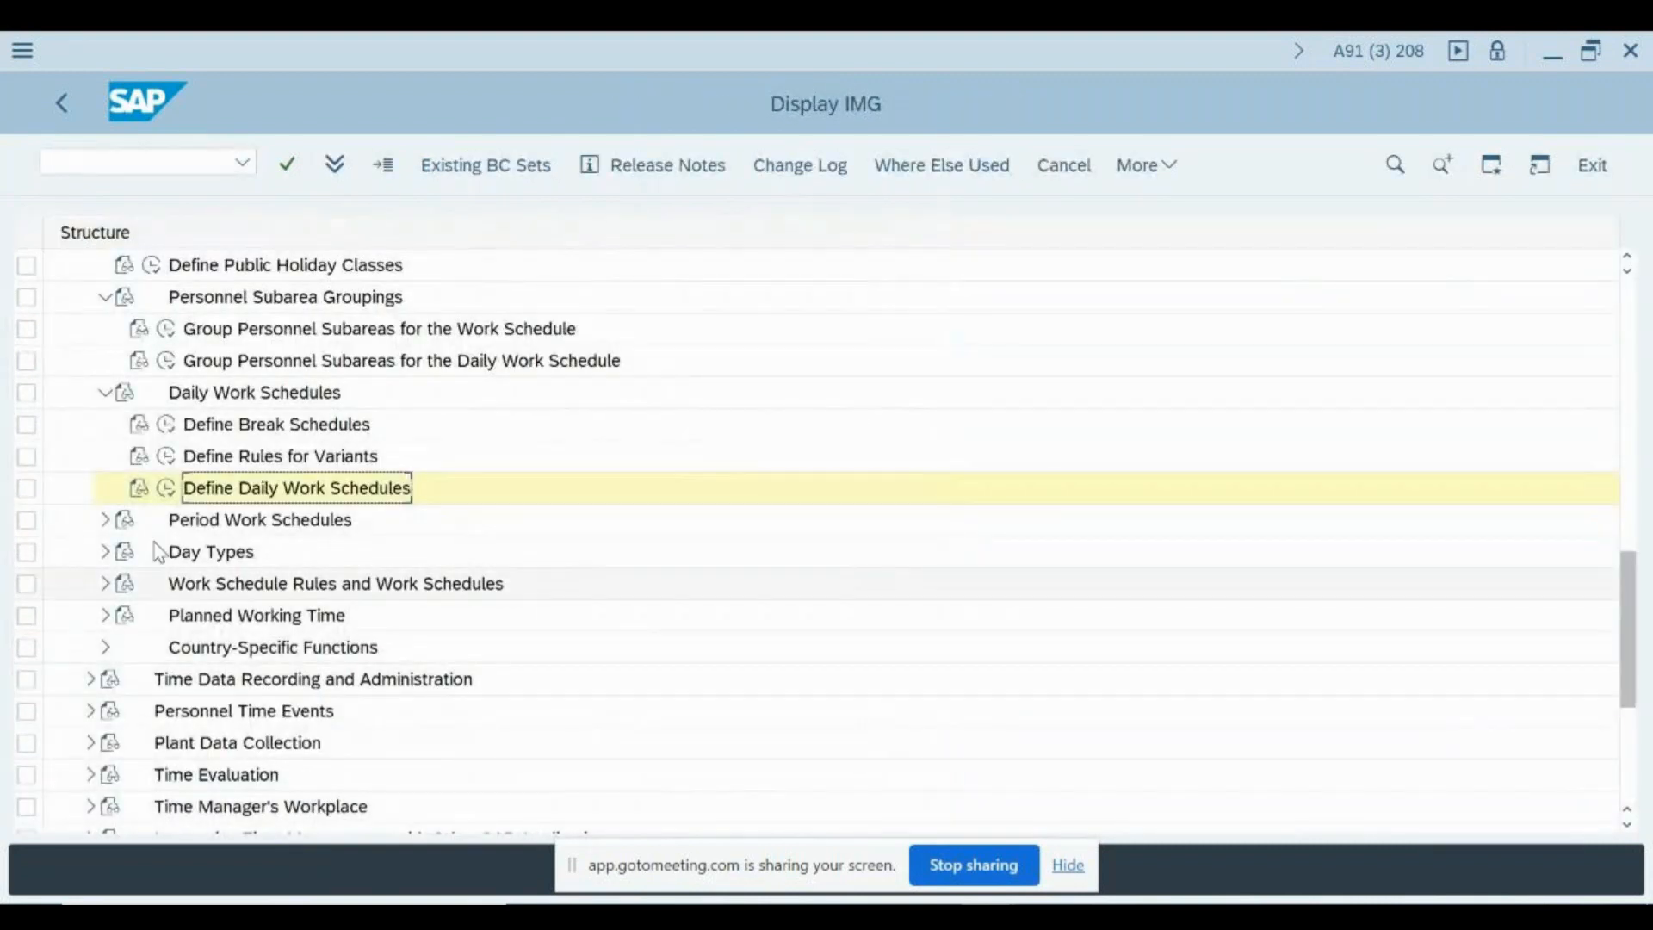
pyautogui.click(105, 521)
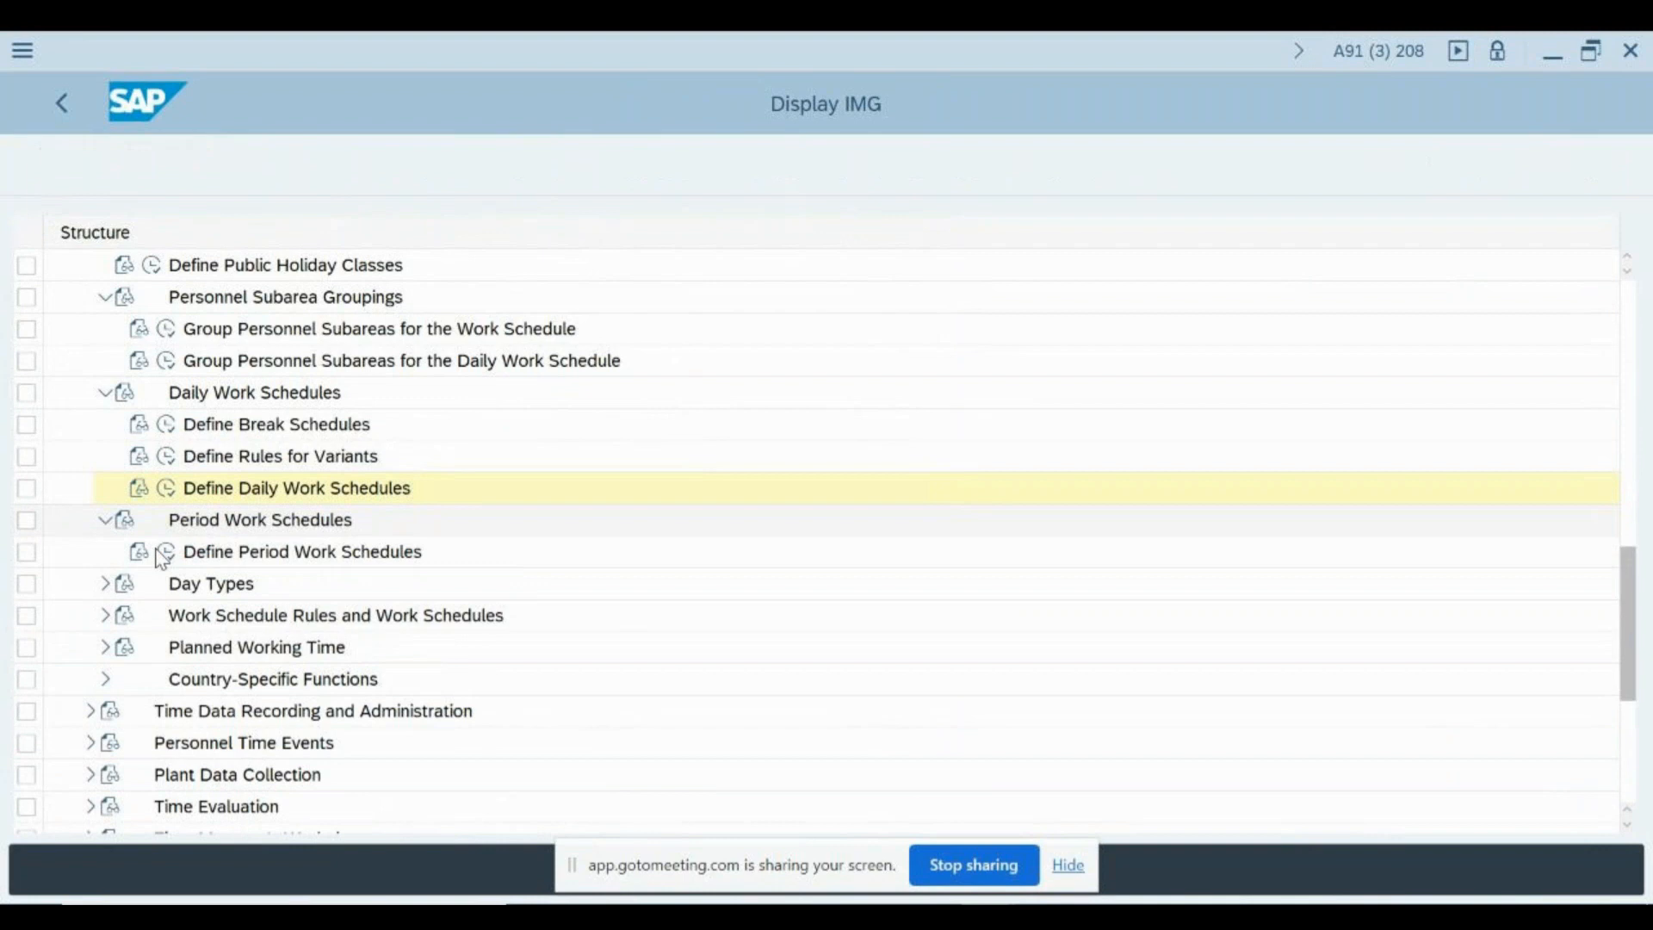
pyautogui.click(166, 552)
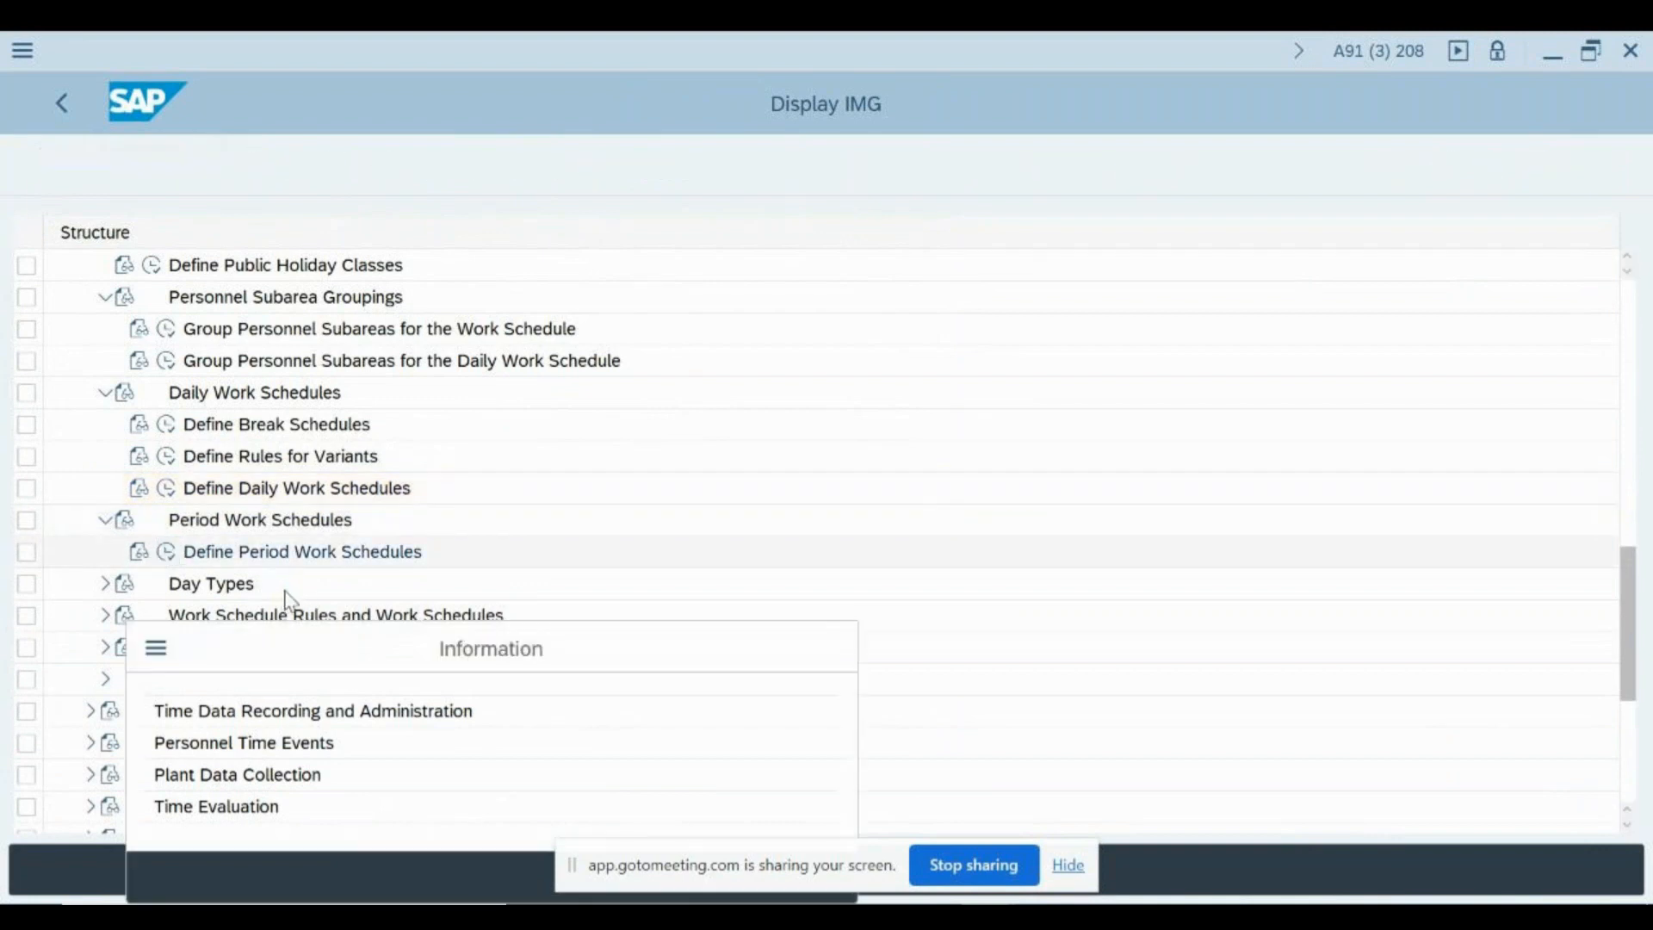
pyautogui.press('Return')
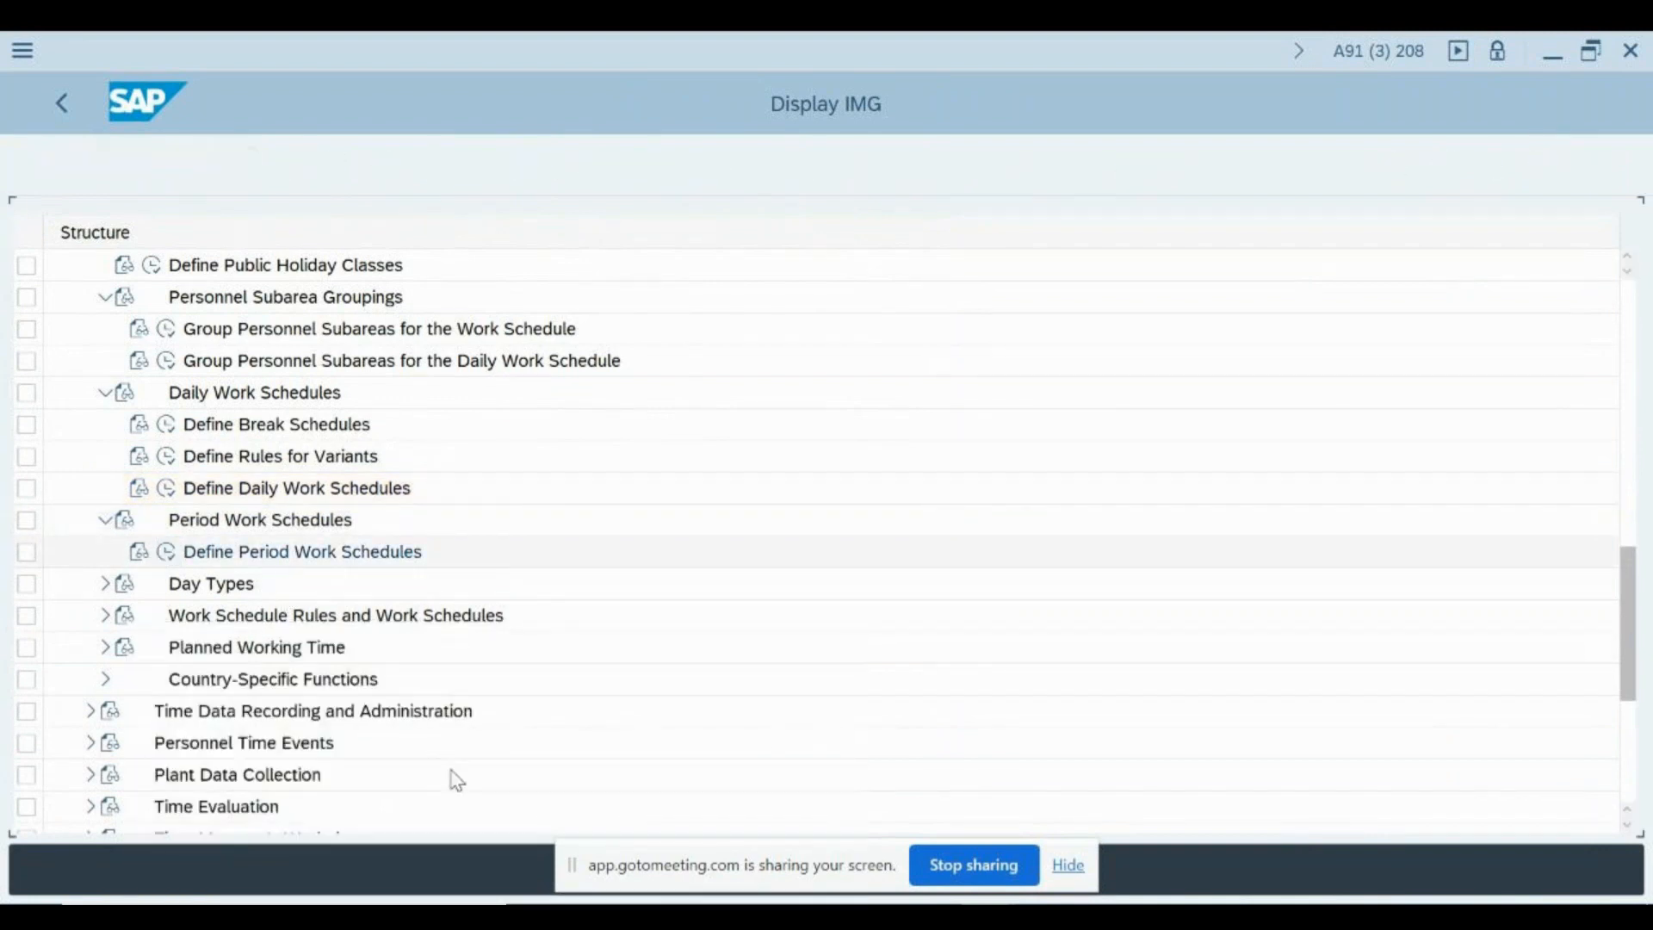
# - Try to open the details of period work schedule 00 in grouping 01 and mark its row
pyautogui.click(83, 297)
pyautogui.doubleClick(85, 298)
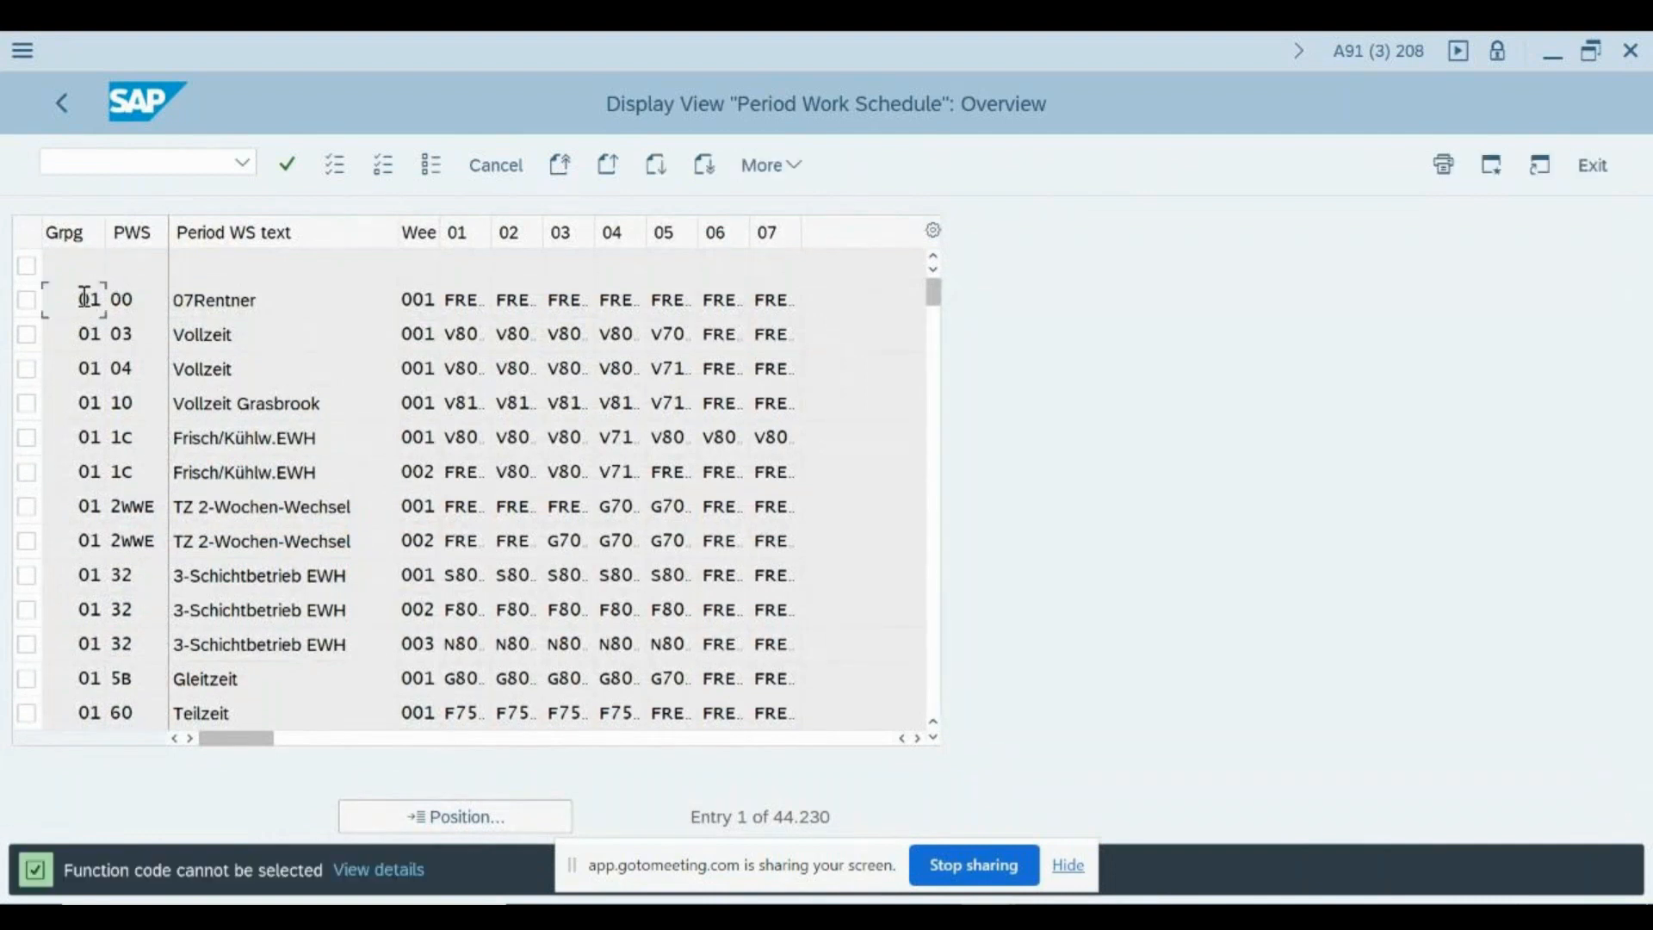
pyautogui.click(25, 300)
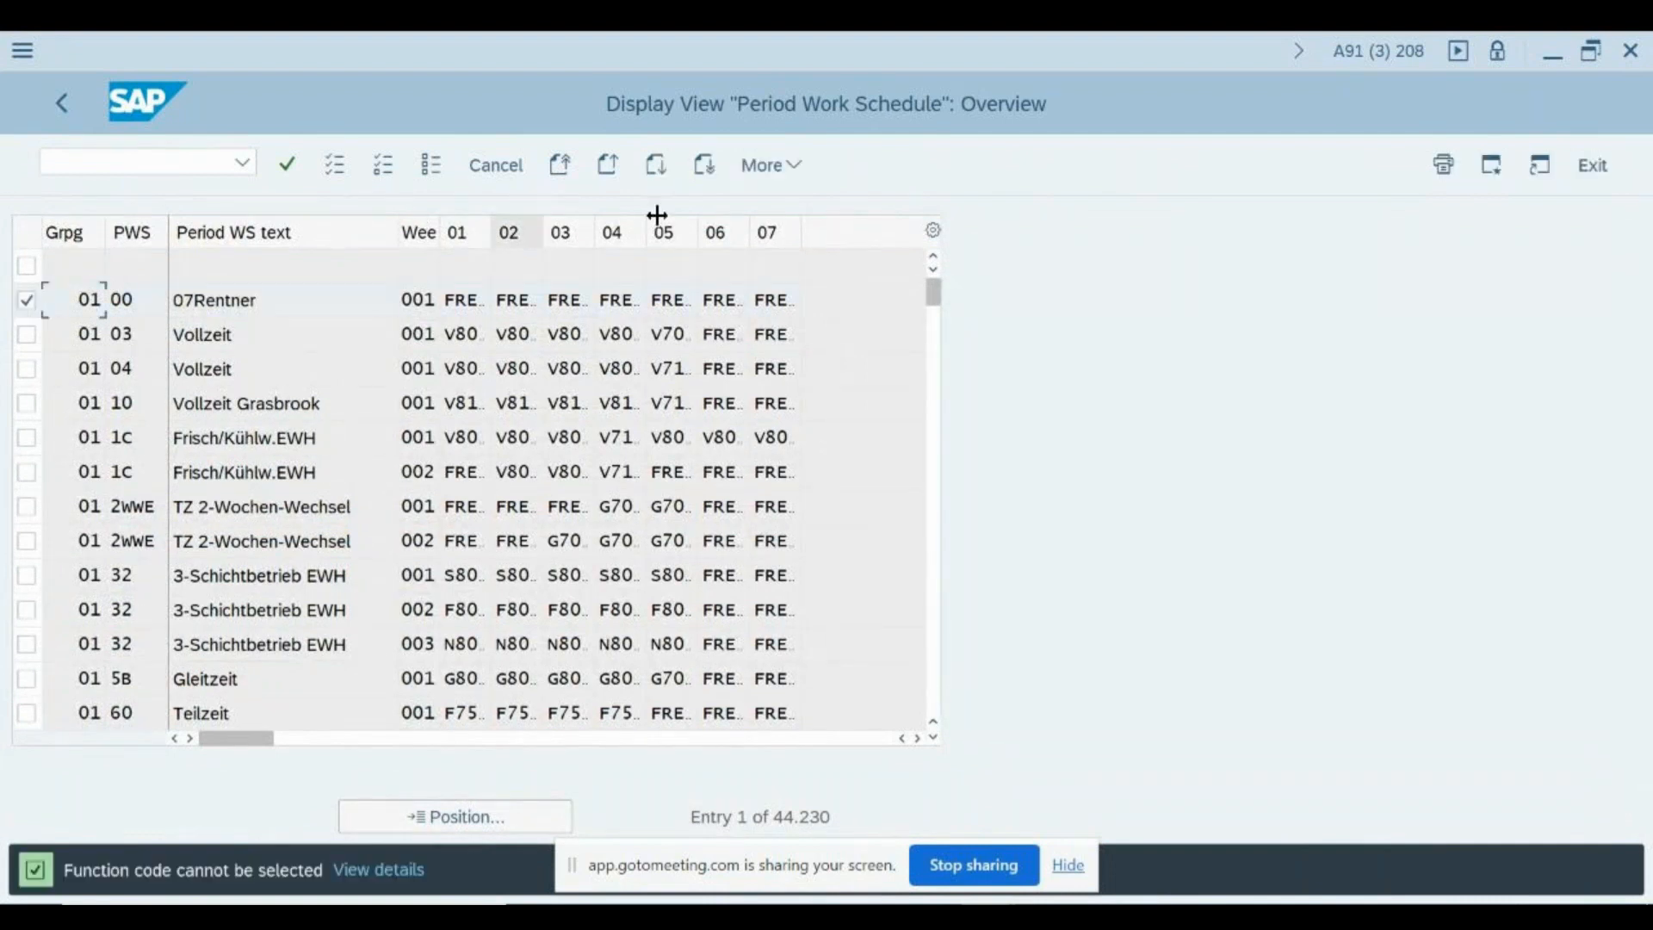
# - Examine period work schedule 00 in grouping 01, mark the row of schedule 03 and widen the week number column
pyautogui.doubleClick(201, 301)
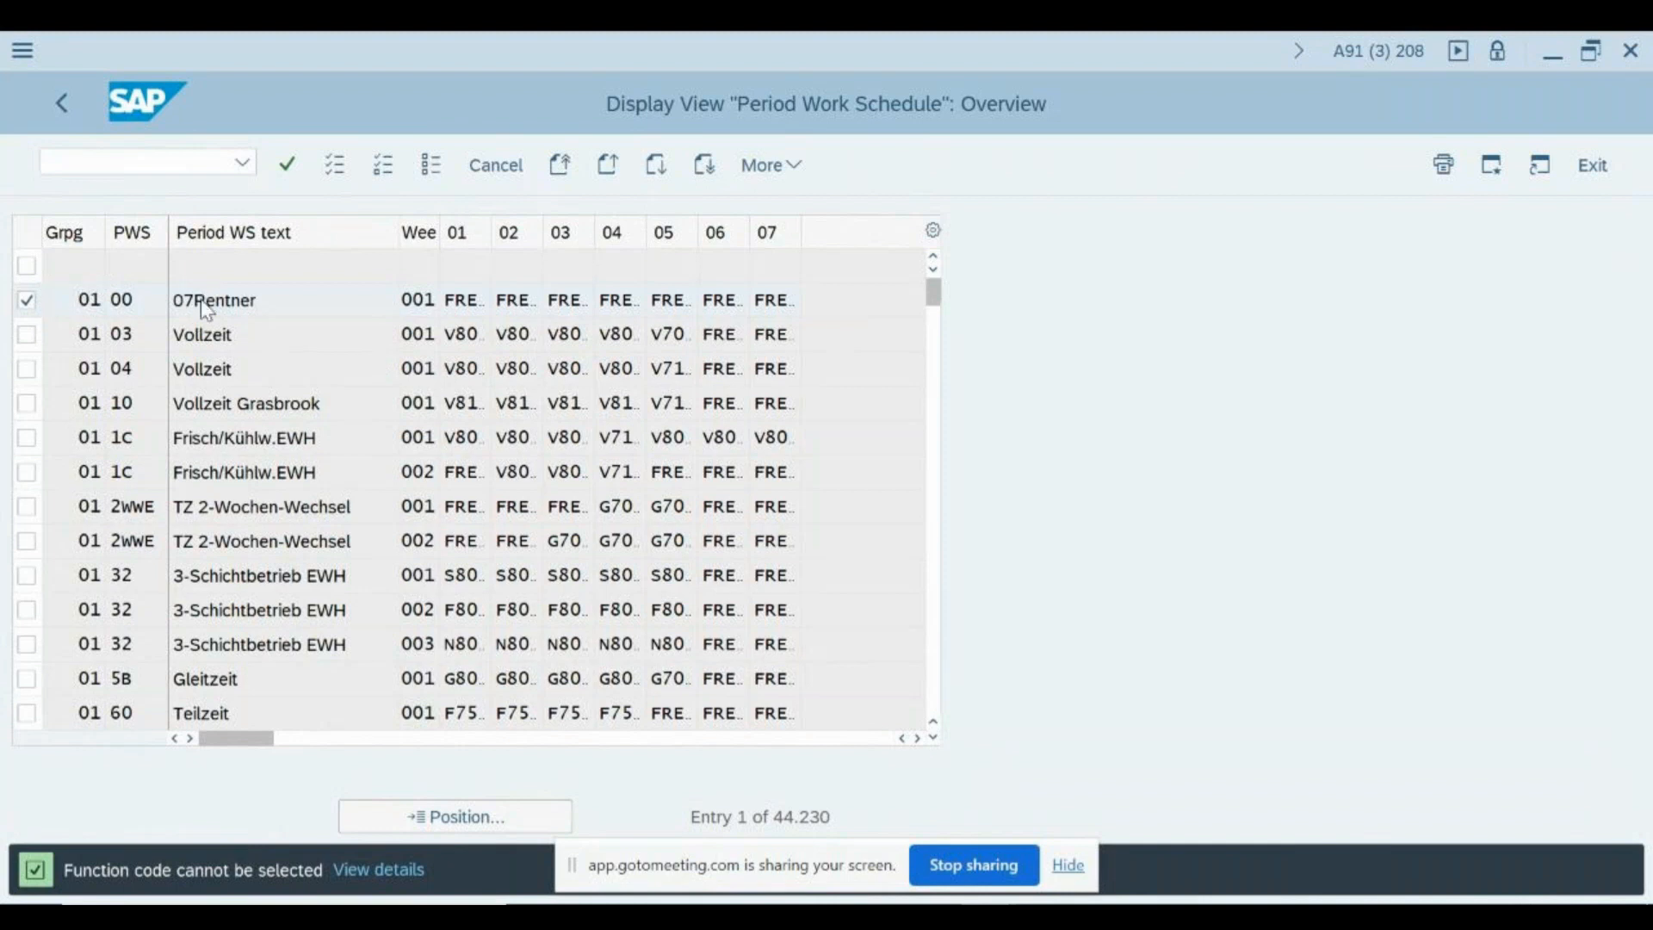
pyautogui.click(83, 308)
pyautogui.click(273, 299)
pyautogui.click(796, 176)
pyautogui.click(435, 305)
pyautogui.click(26, 335)
pyautogui.moveTo(439, 225); pyautogui.dragTo(451, 226)
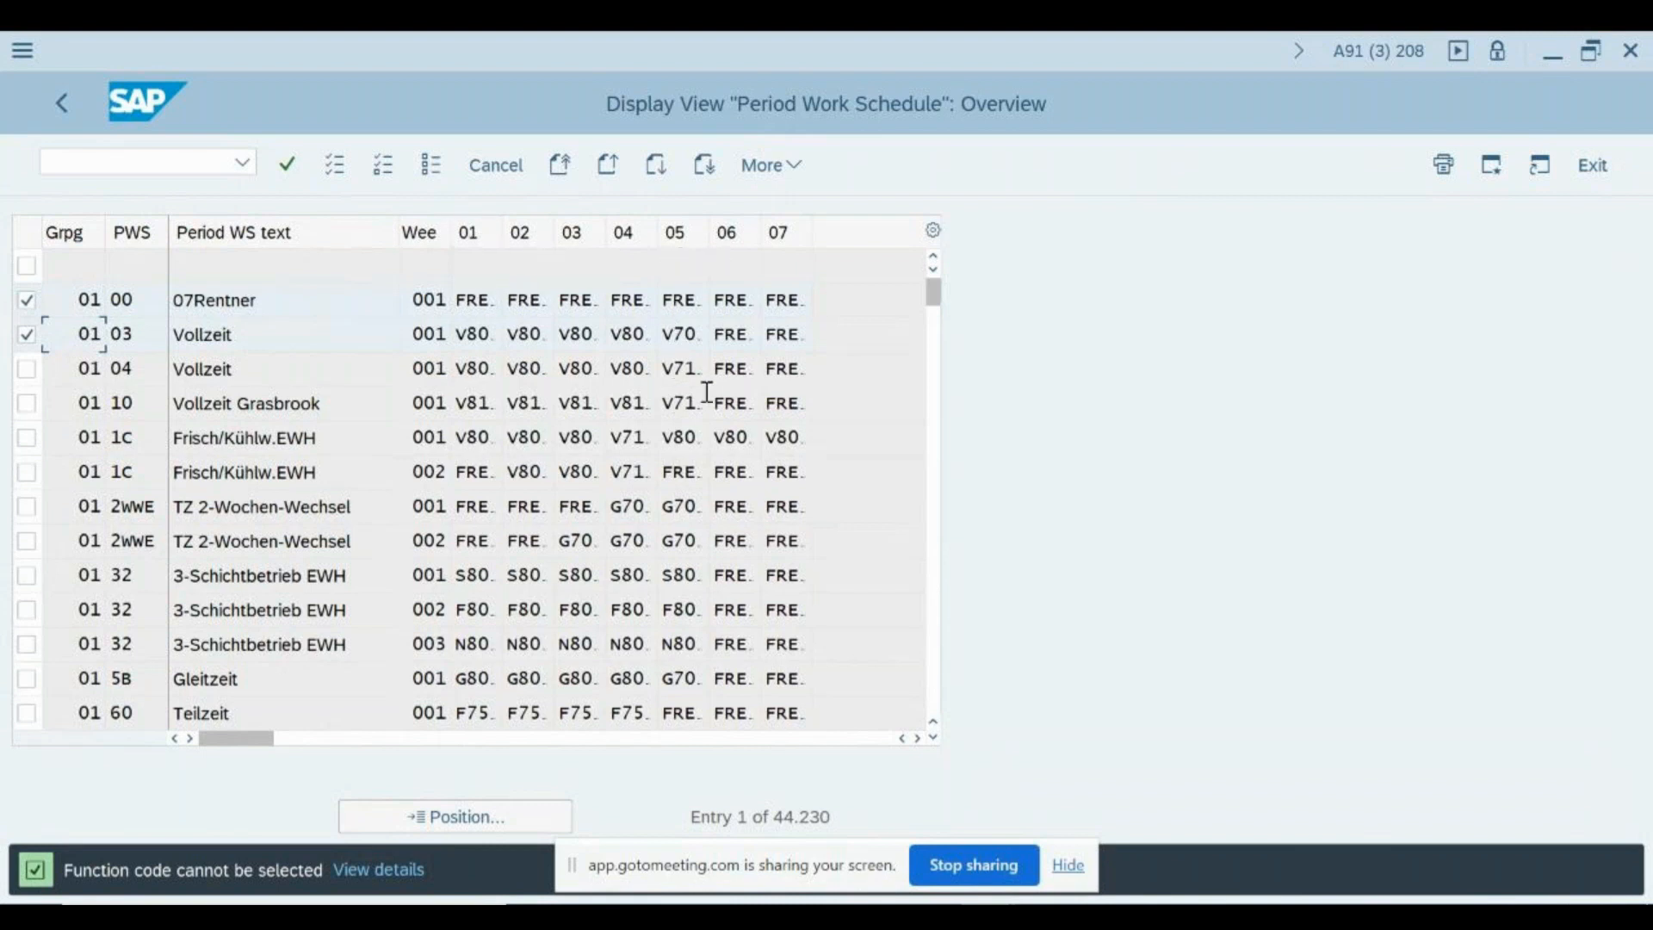
# - Examine the entries of period work schedule 04 in grouping 01 and clear the row markings
pyautogui.click(728, 371)
pyautogui.press('Down')
pyautogui.click(72, 372)
pyautogui.click(145, 371)
pyautogui.click(498, 166)
pyautogui.click(439, 603)
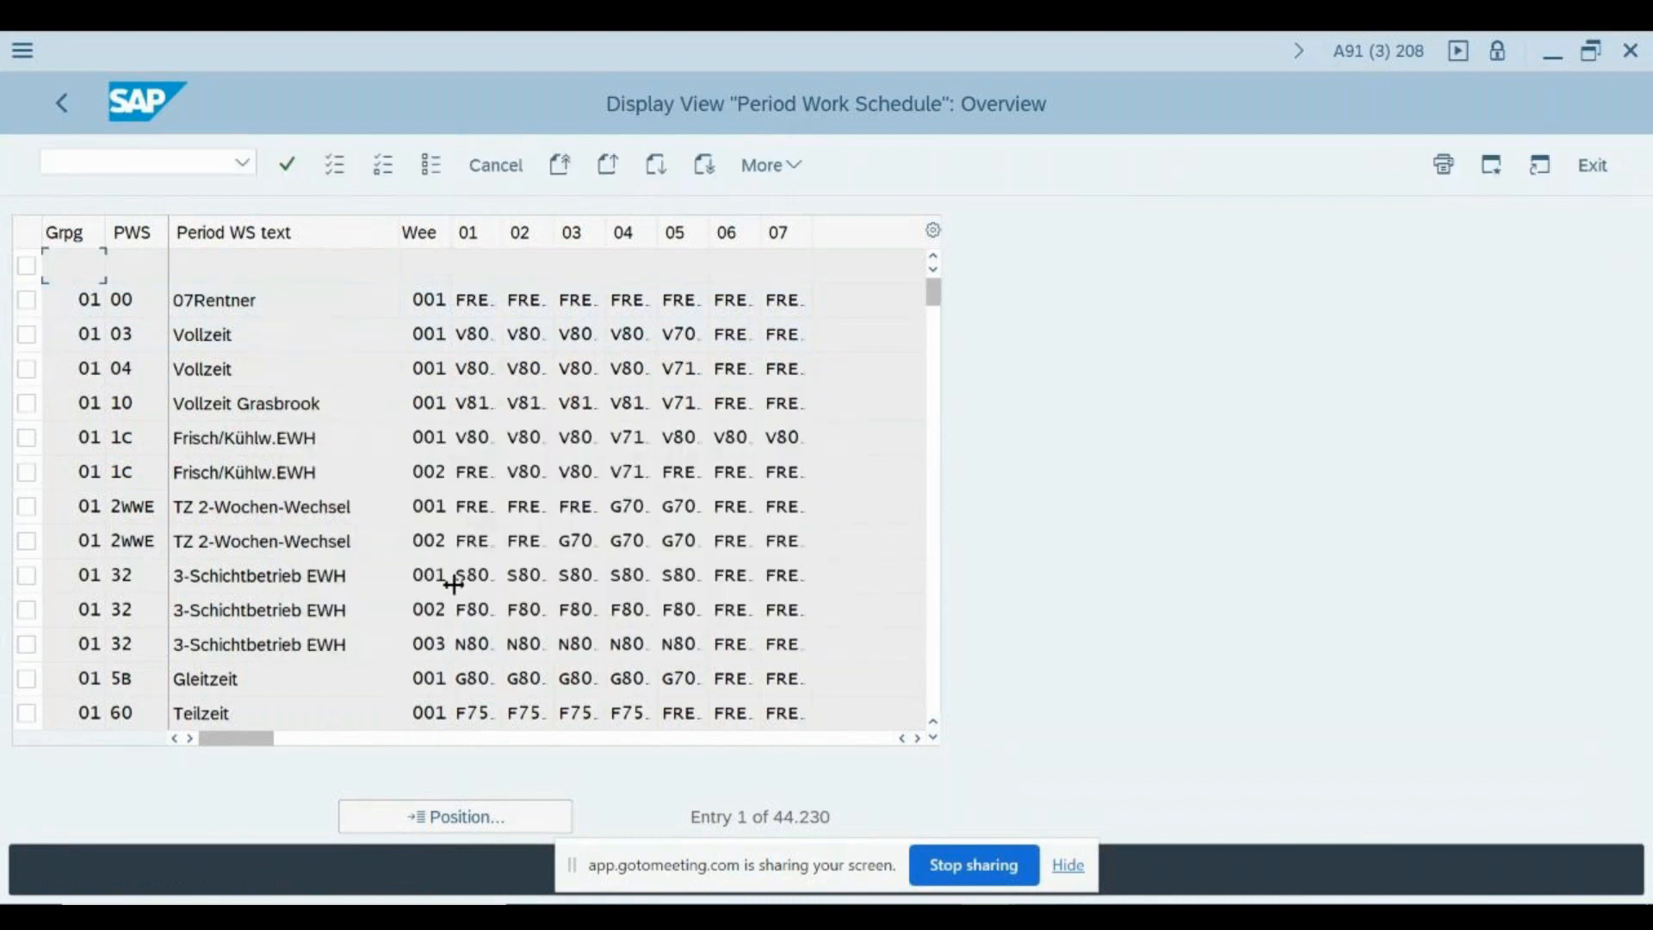
# - Return to the IMG structure, expand Day Types and open Define Day Types
pyautogui.click(506, 168)
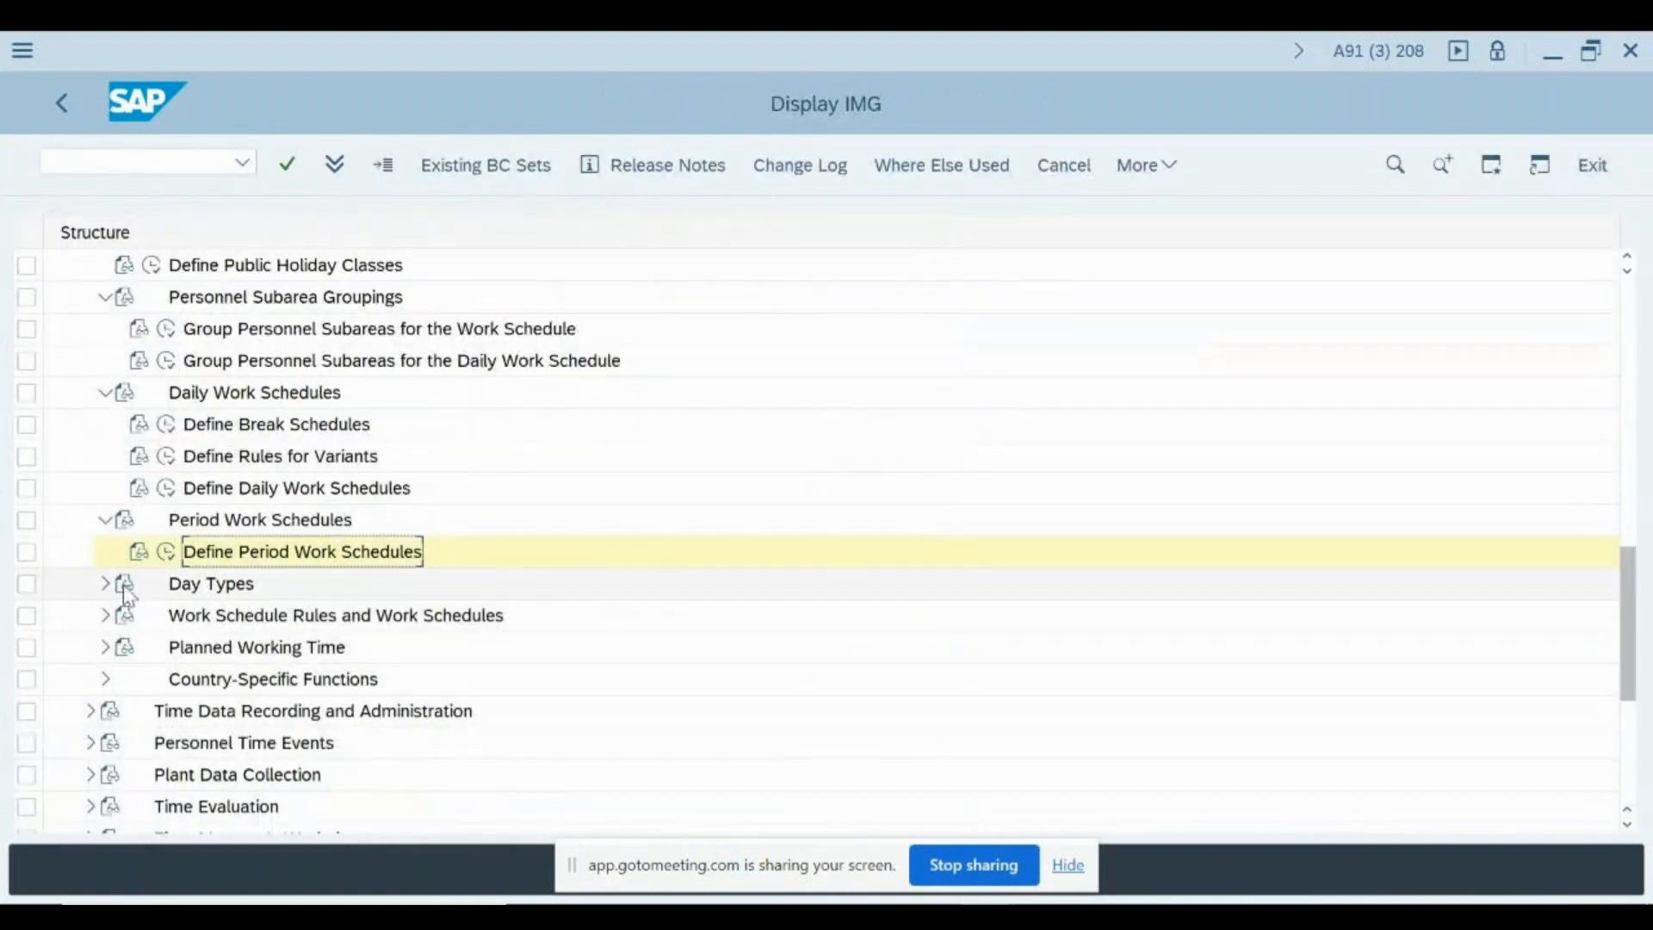
pyautogui.click(105, 586)
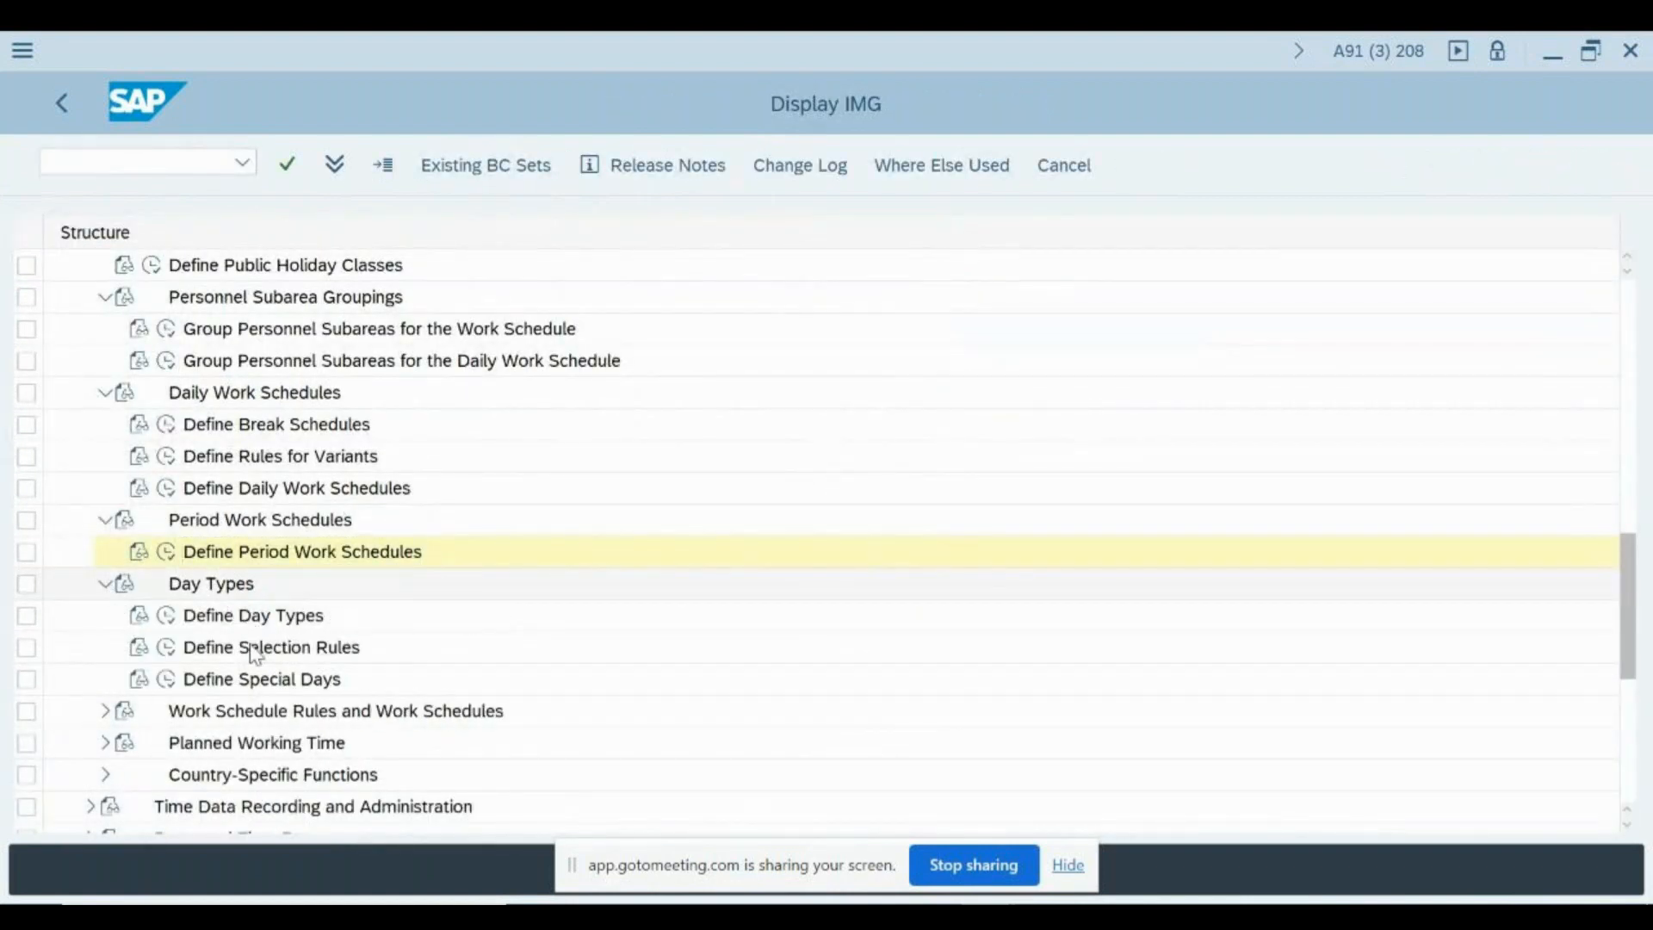
pyautogui.click(169, 617)
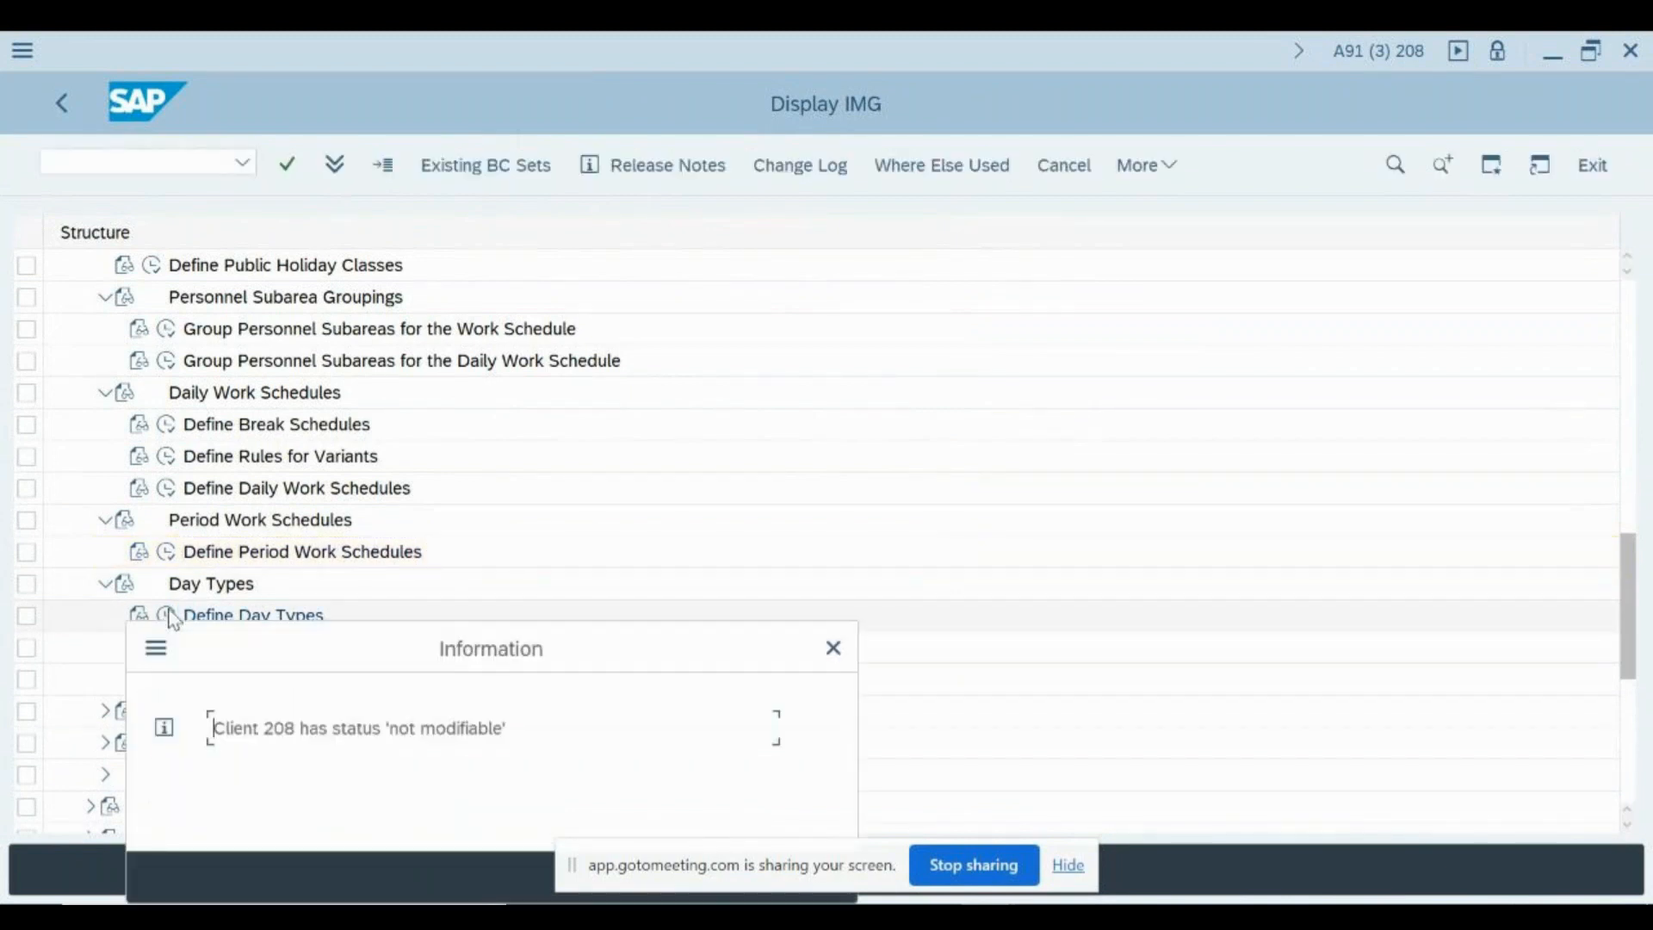
pyautogui.press('Return')
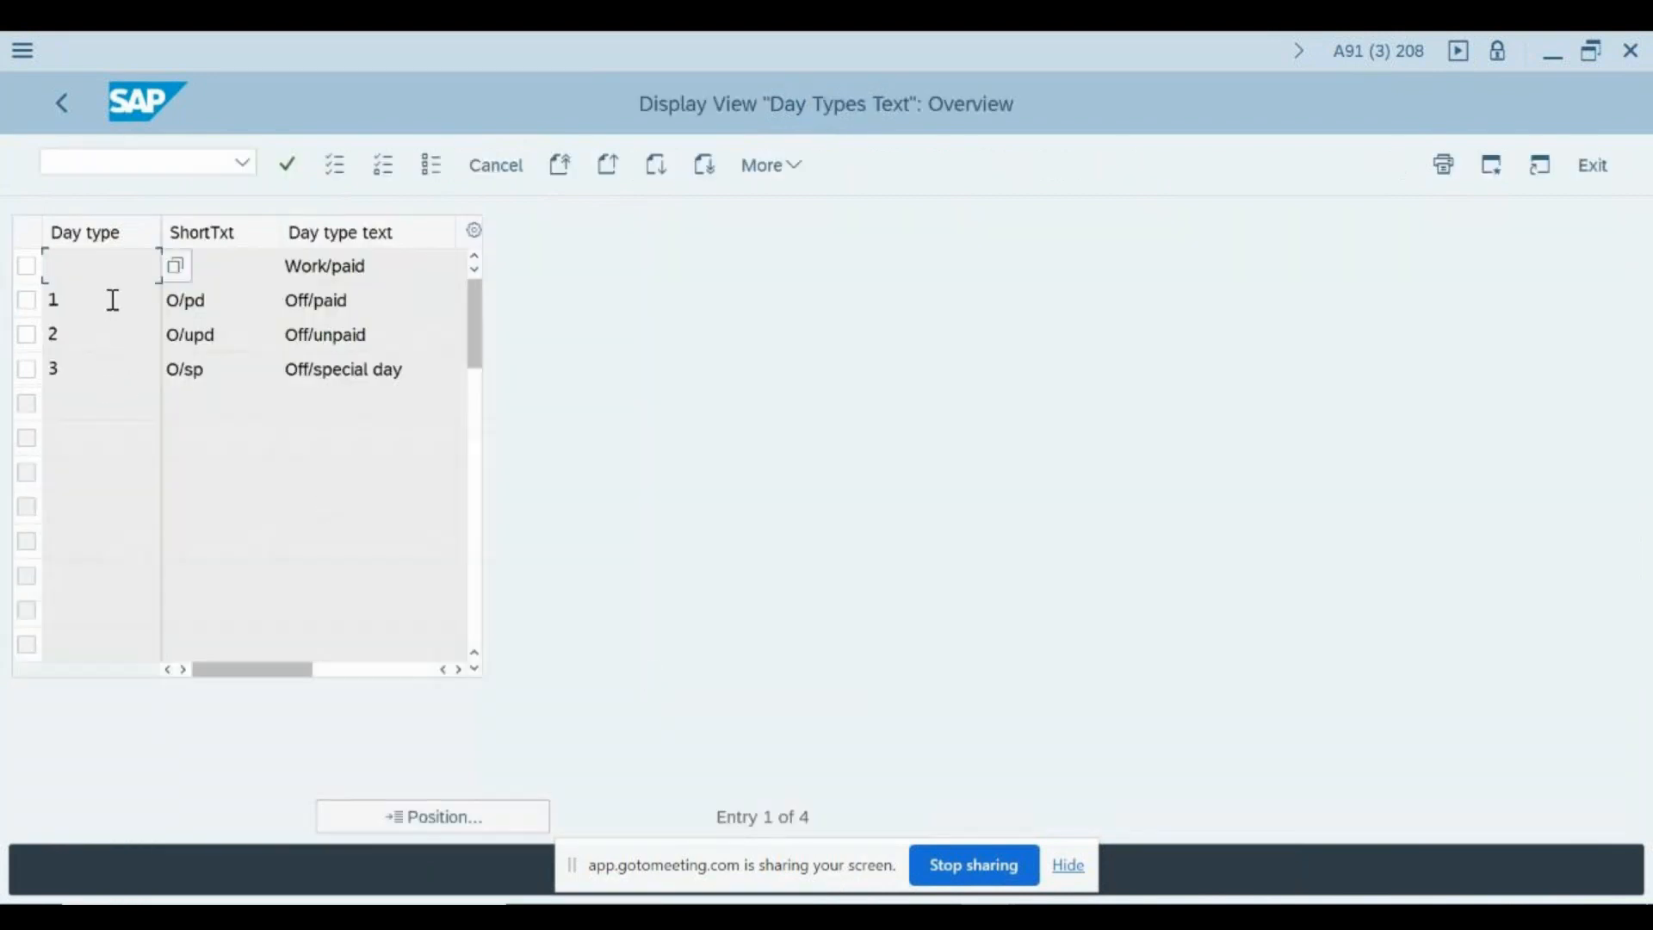
# - Review the blank Work/paid day type and day type 1, Off/paid
pyautogui.click(96, 302)
pyautogui.click(115, 267)
pyautogui.click(401, 301)
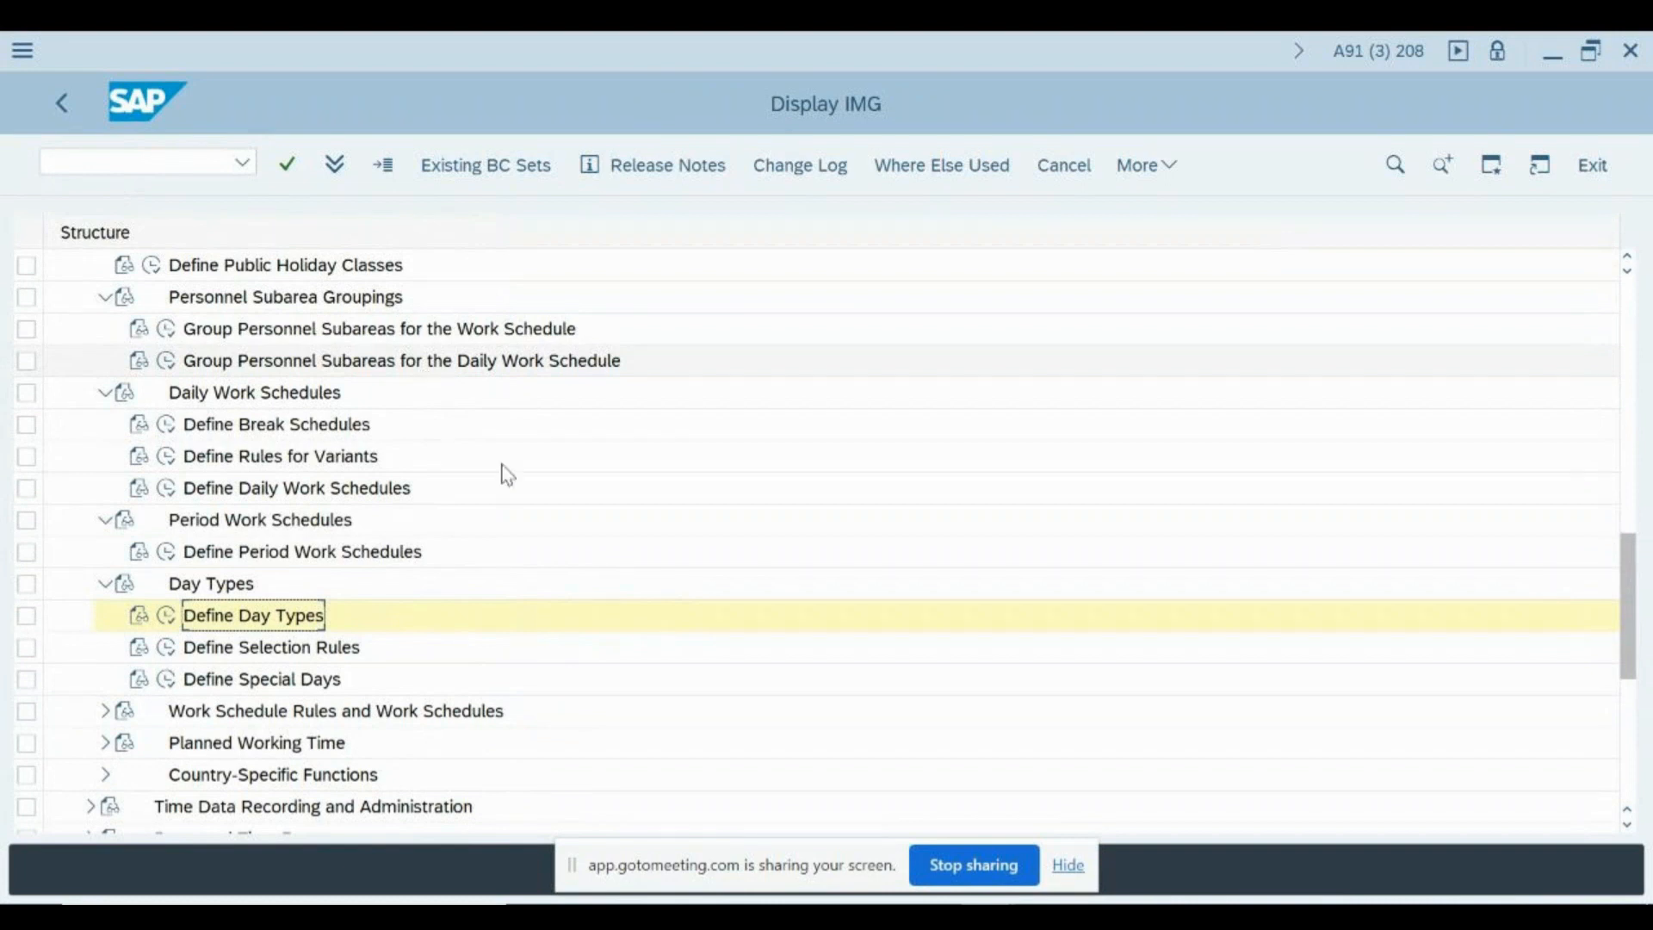
# - Open Define Selection Rules under Day Types in the IMG structure
pyautogui.scroll(-2, 399, 657)
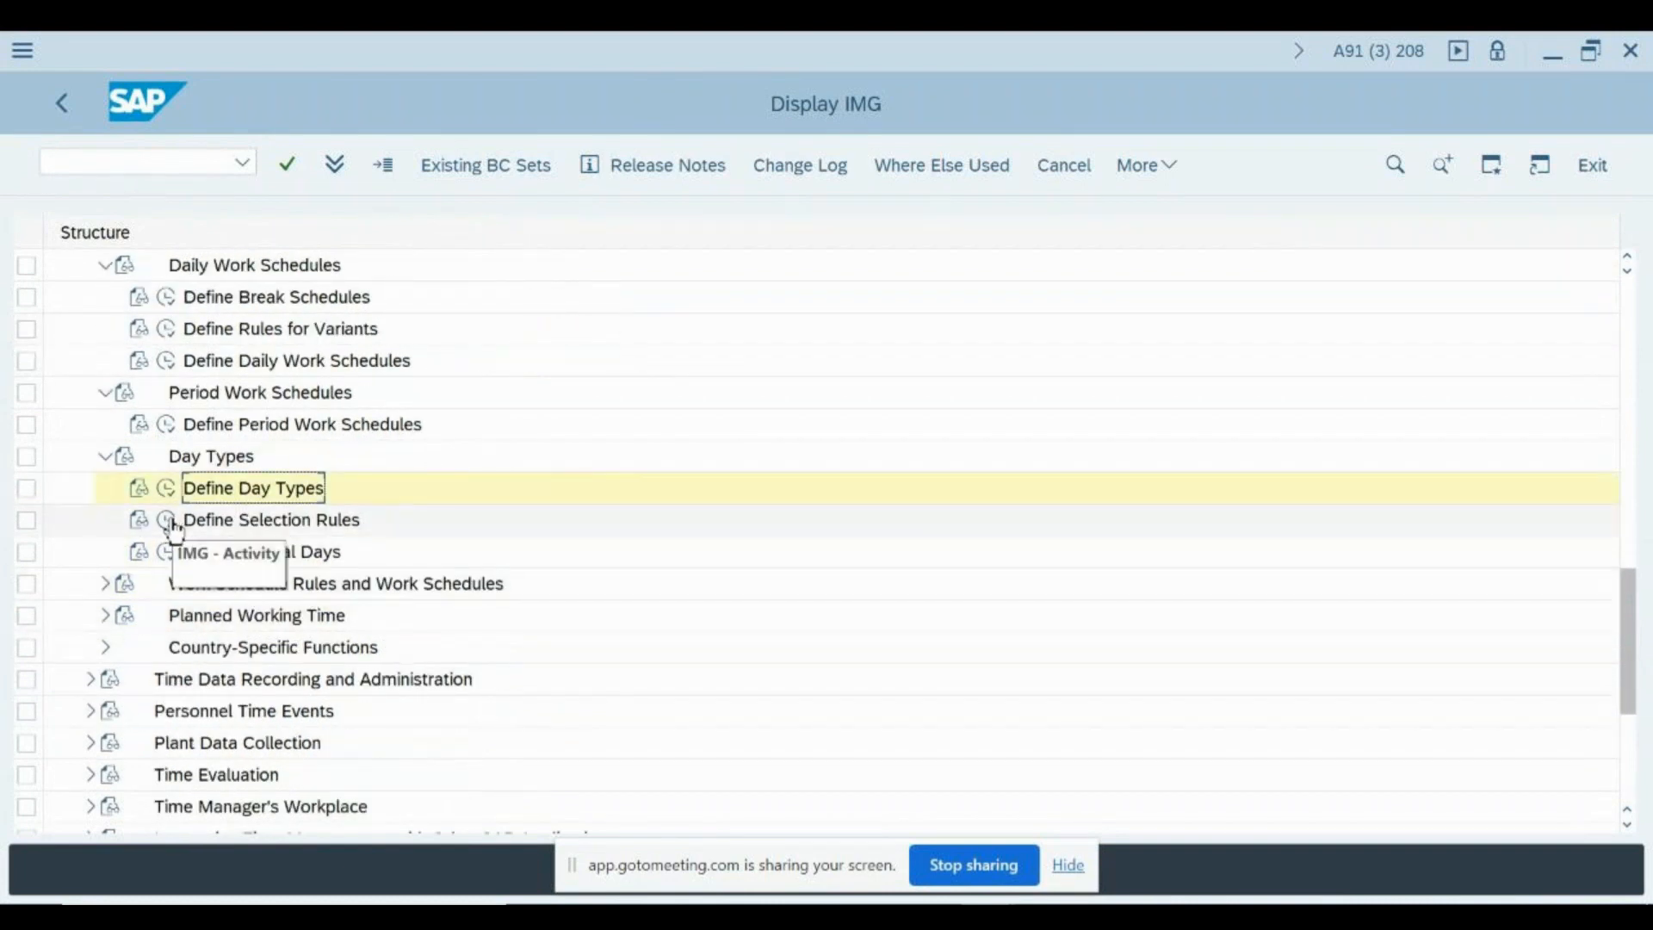
pyautogui.click(168, 521)
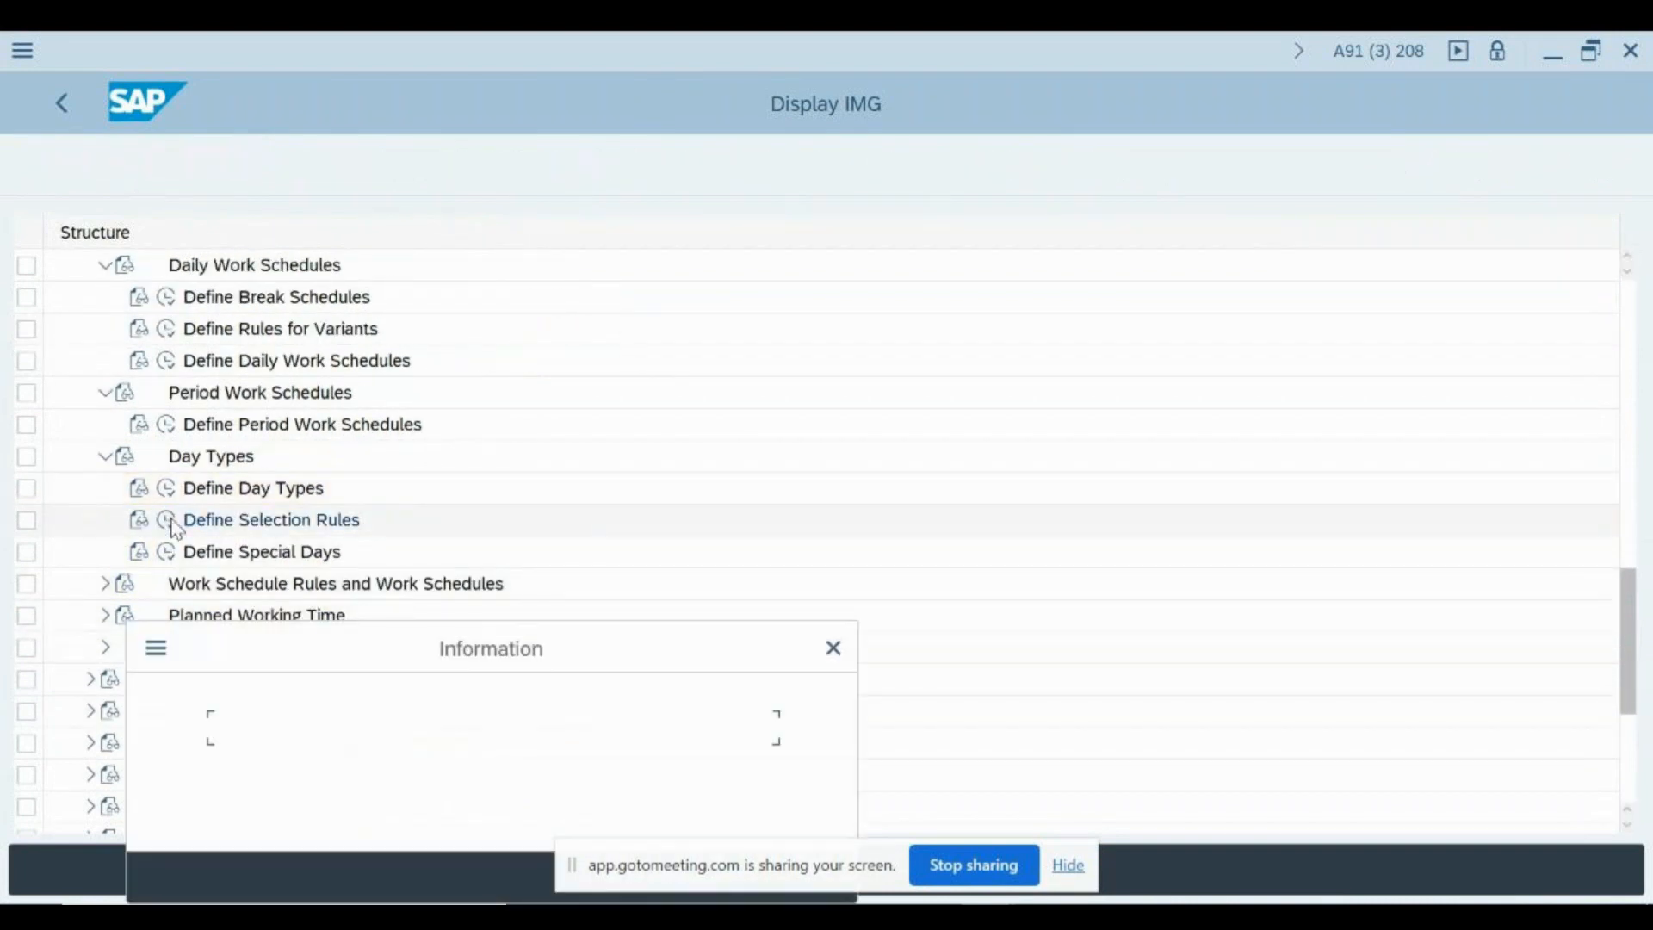
pyautogui.press('Return')
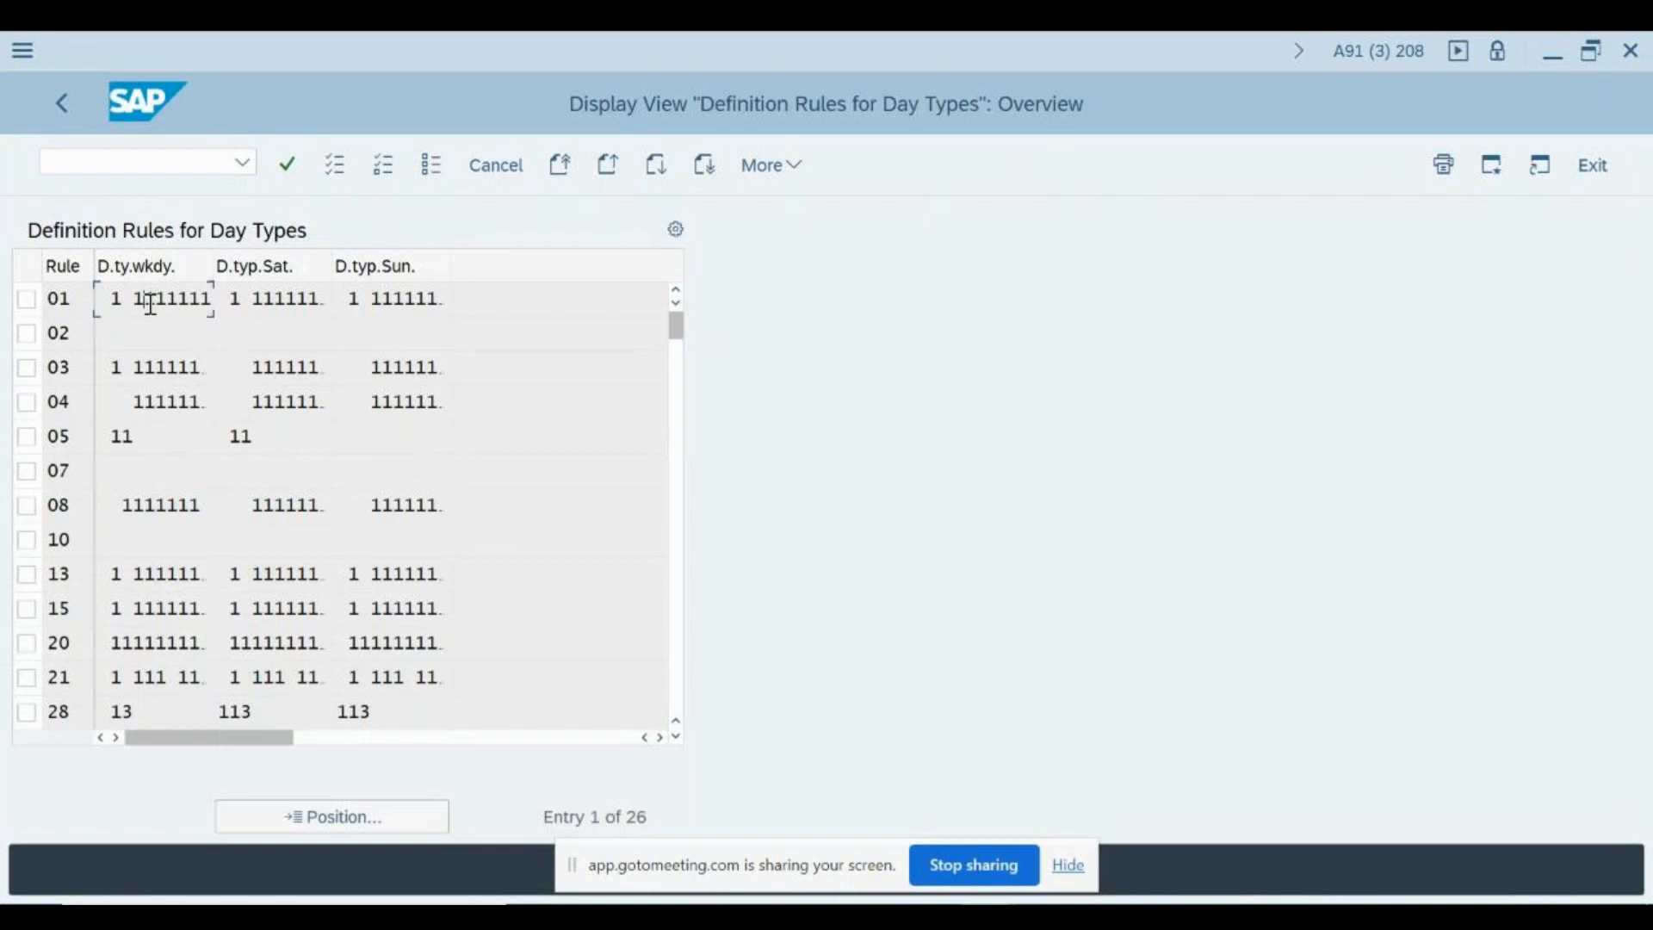
# - Examine the weekday day type strings of rules 01 and 05, going through rule 05 position by position
pyautogui.click(100, 305)
pyautogui.click(140, 441)
pyautogui.moveTo(109, 439); pyautogui.dragTo(134, 440)
pyautogui.click(134, 440)
pyautogui.press('Left')
pyautogui.press('Left')
pyautogui.press('Right')
pyautogui.press('Right')
pyautogui.press('Right')
pyautogui.press('Right')
pyautogui.press('Right')
pyautogui.press('Right')
pyautogui.press('Right')
pyautogui.press('Left')
pyautogui.press('Left')
pyautogui.press('Left')
pyautogui.press('Left')
pyautogui.press('Left')
pyautogui.doubleClick(175, 465)
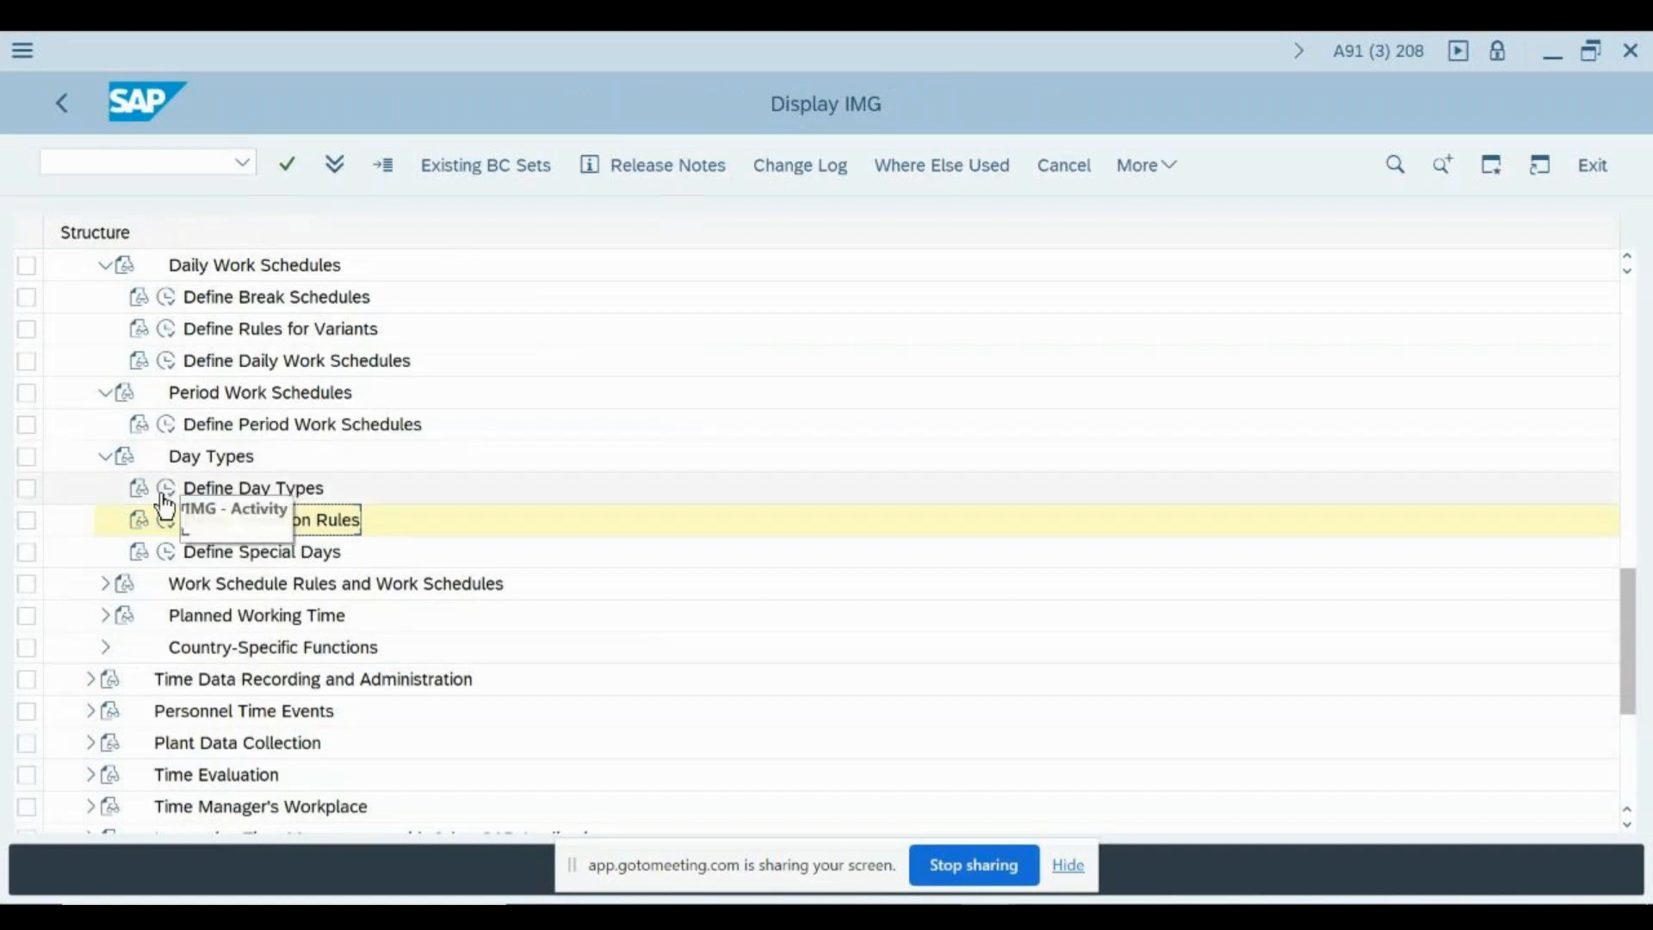
# - Reopen Define Day Types and review the Off/paid, Off/unpaid, Off/special day and blank Work/paid entries
pyautogui.click(166, 489)
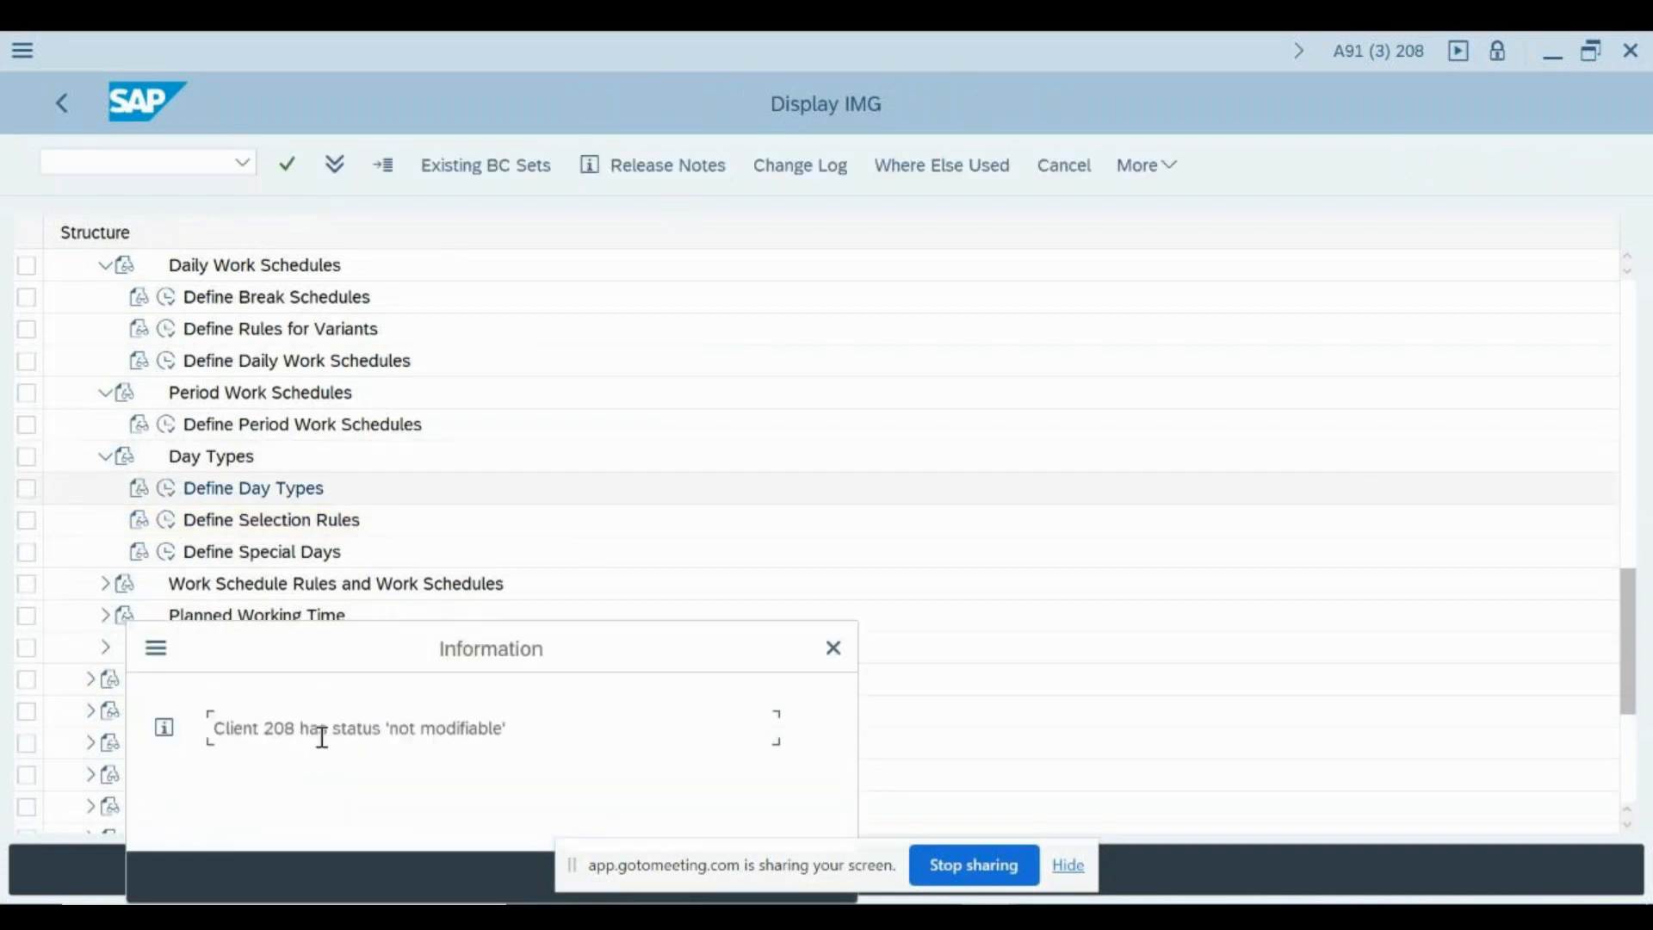
pyautogui.press('Return')
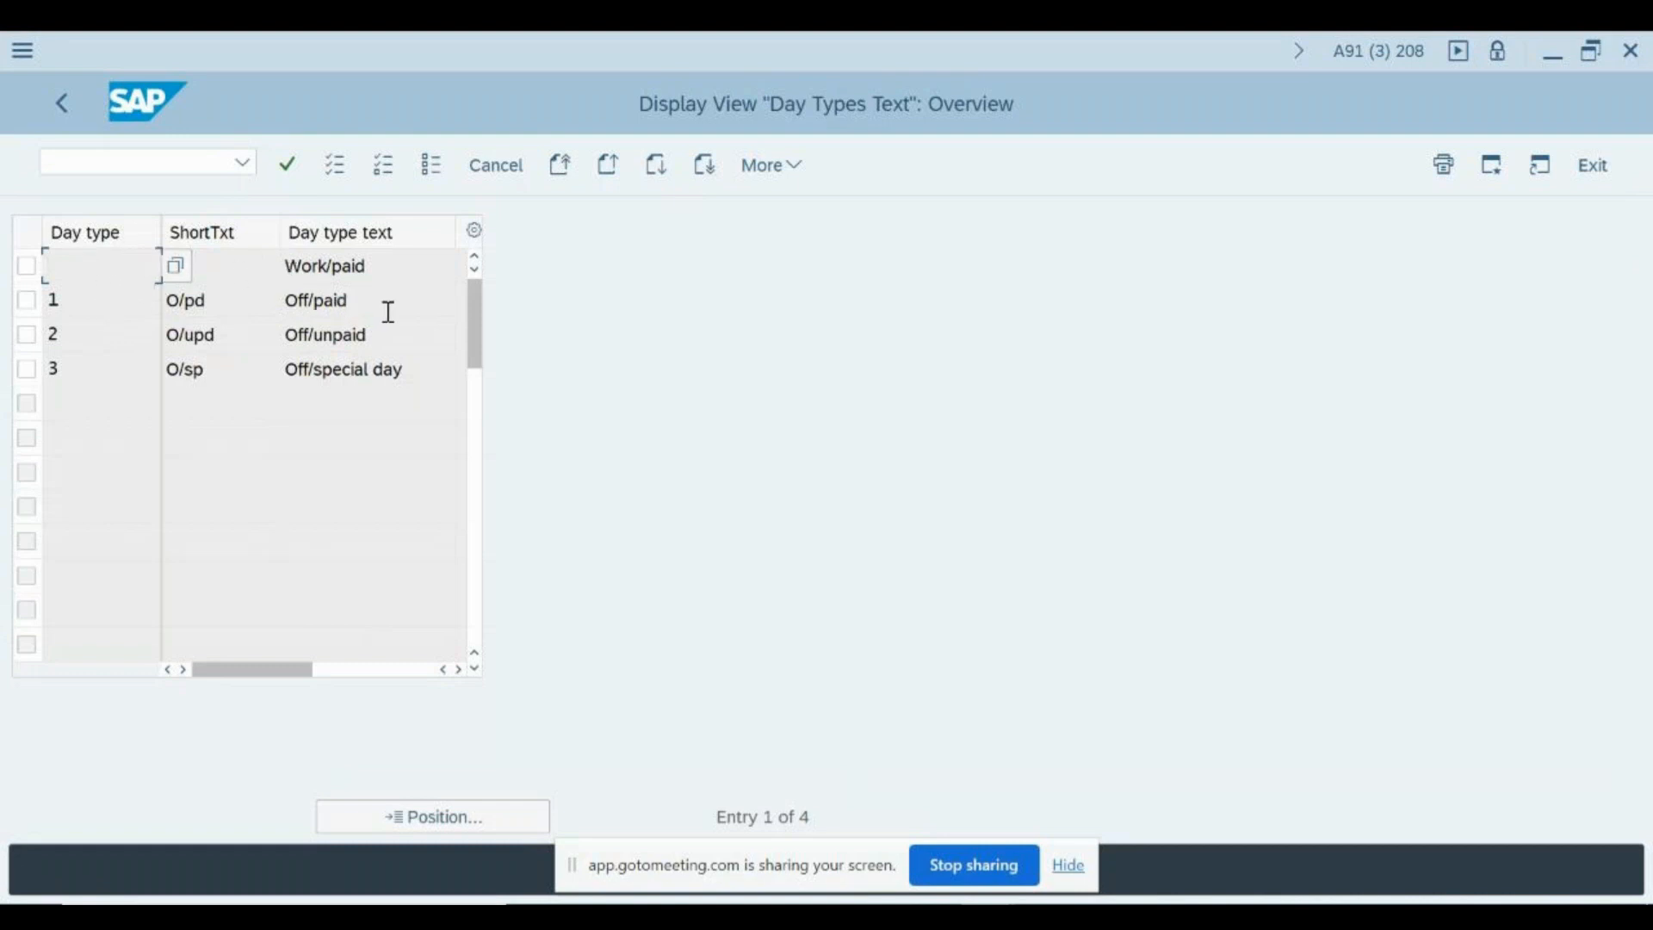
pyautogui.moveTo(391, 303); pyautogui.dragTo(303, 298)
pyautogui.click(270, 294)
pyautogui.click(373, 343)
pyautogui.click(419, 376)
pyautogui.click(121, 296)
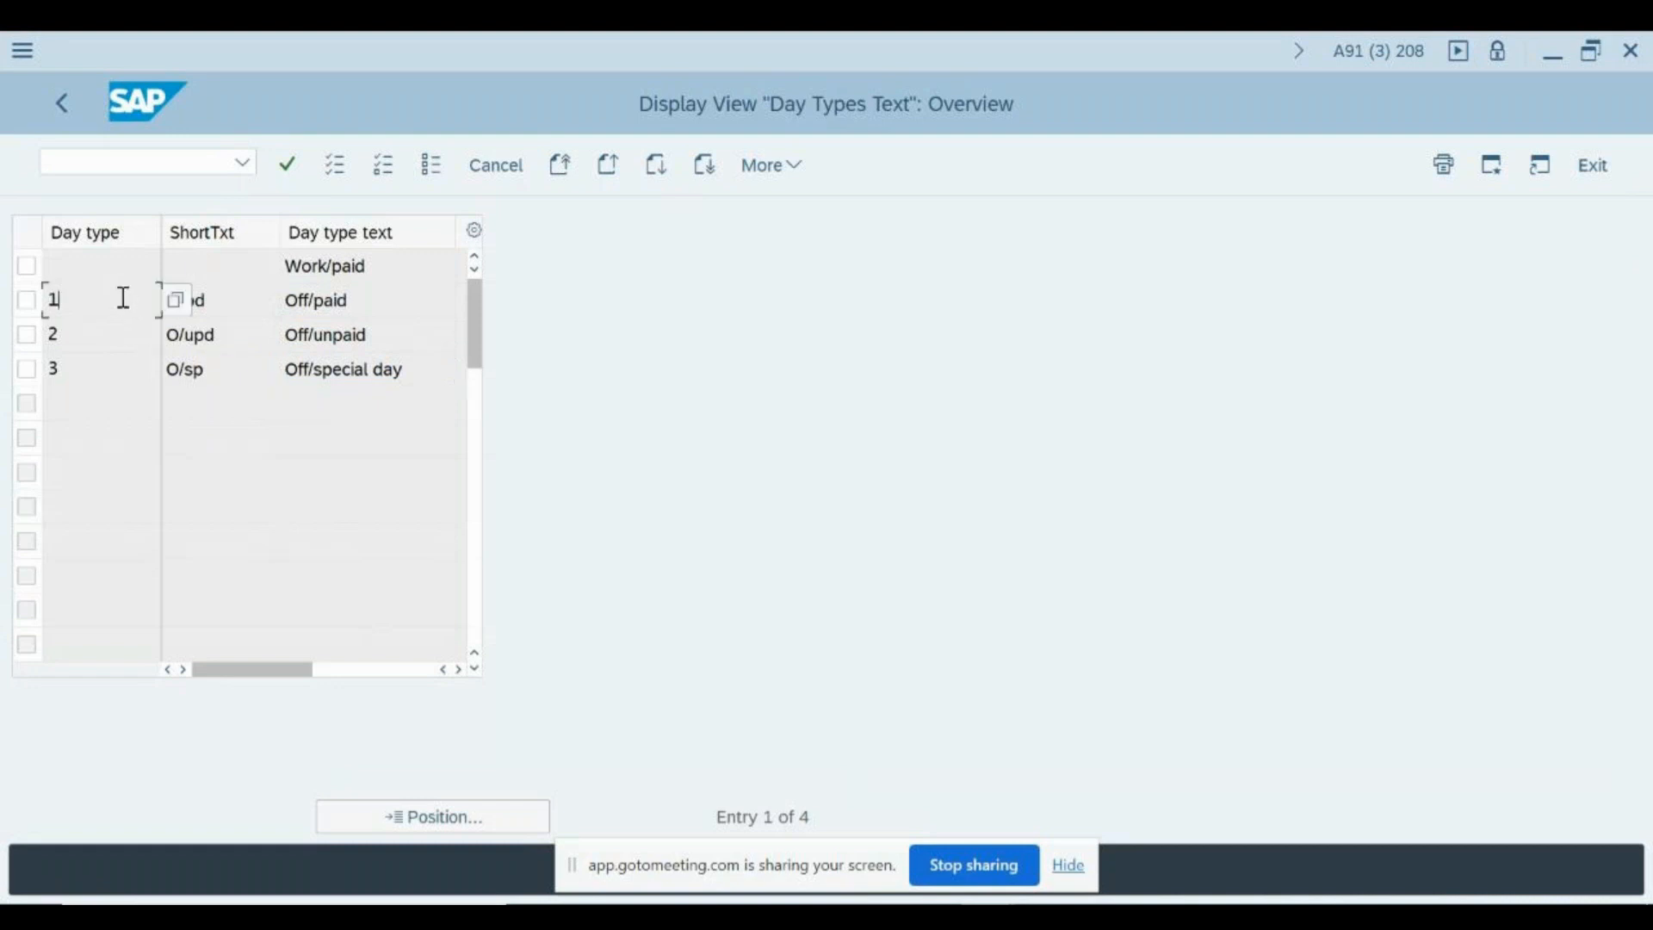
pyautogui.click(399, 303)
pyautogui.click(113, 265)
pyautogui.press('F1')
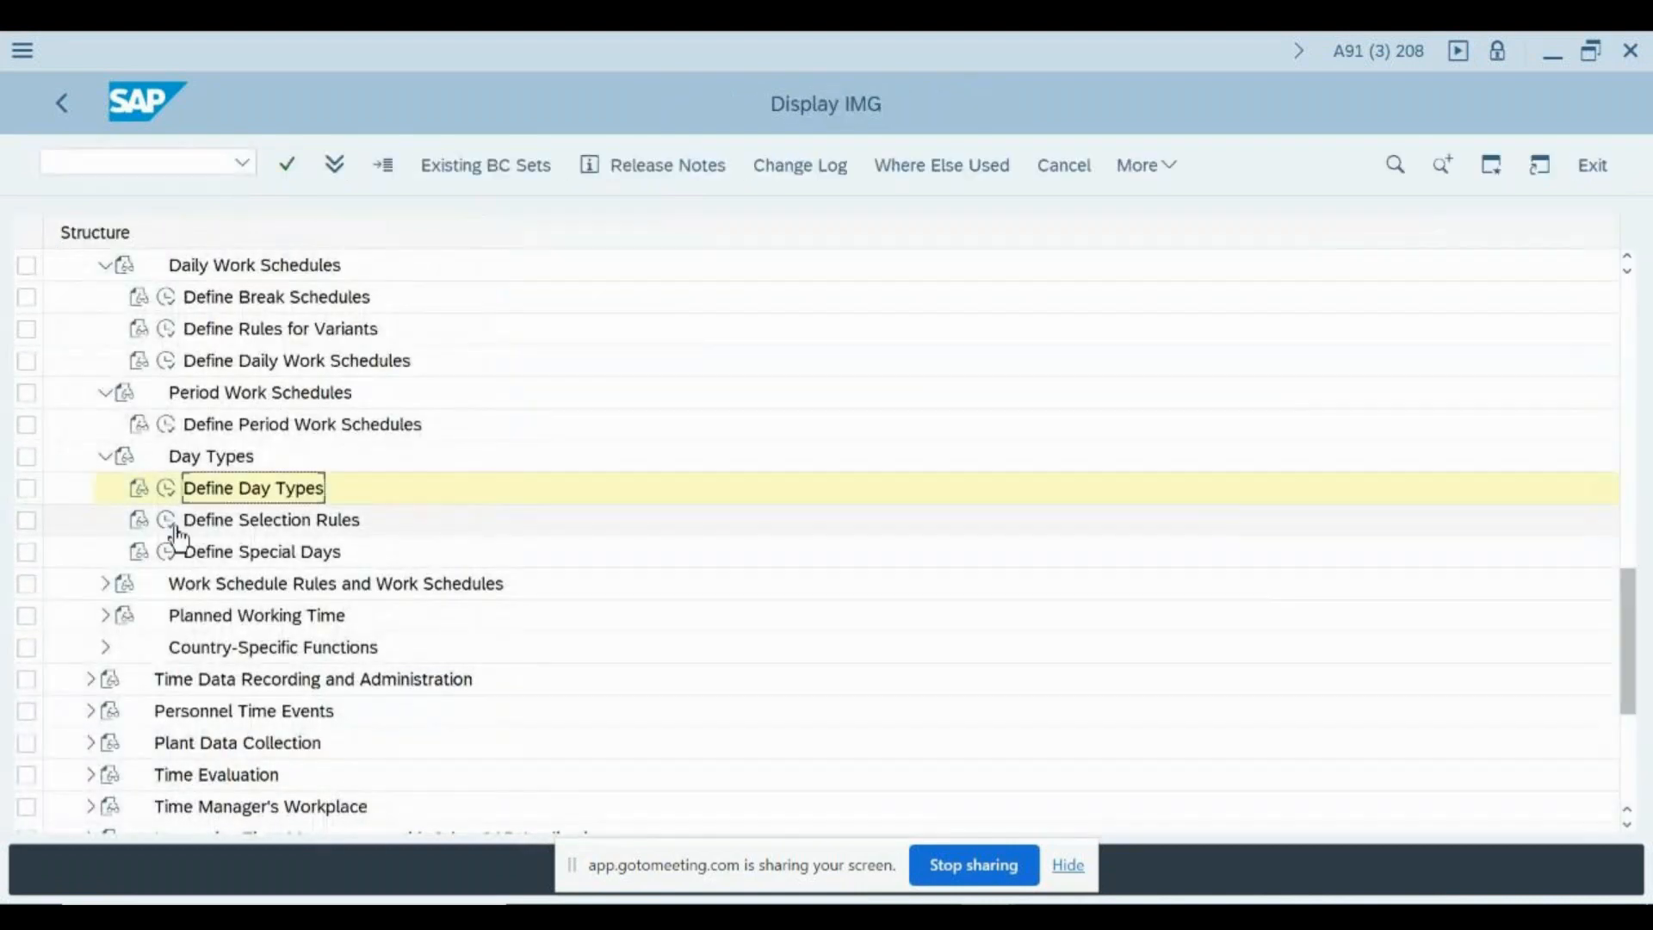
# - Reopen Define Selection Rules and examine the weekday day type strings of rules 08, 05, 03 and 28
pyautogui.click(175, 527)
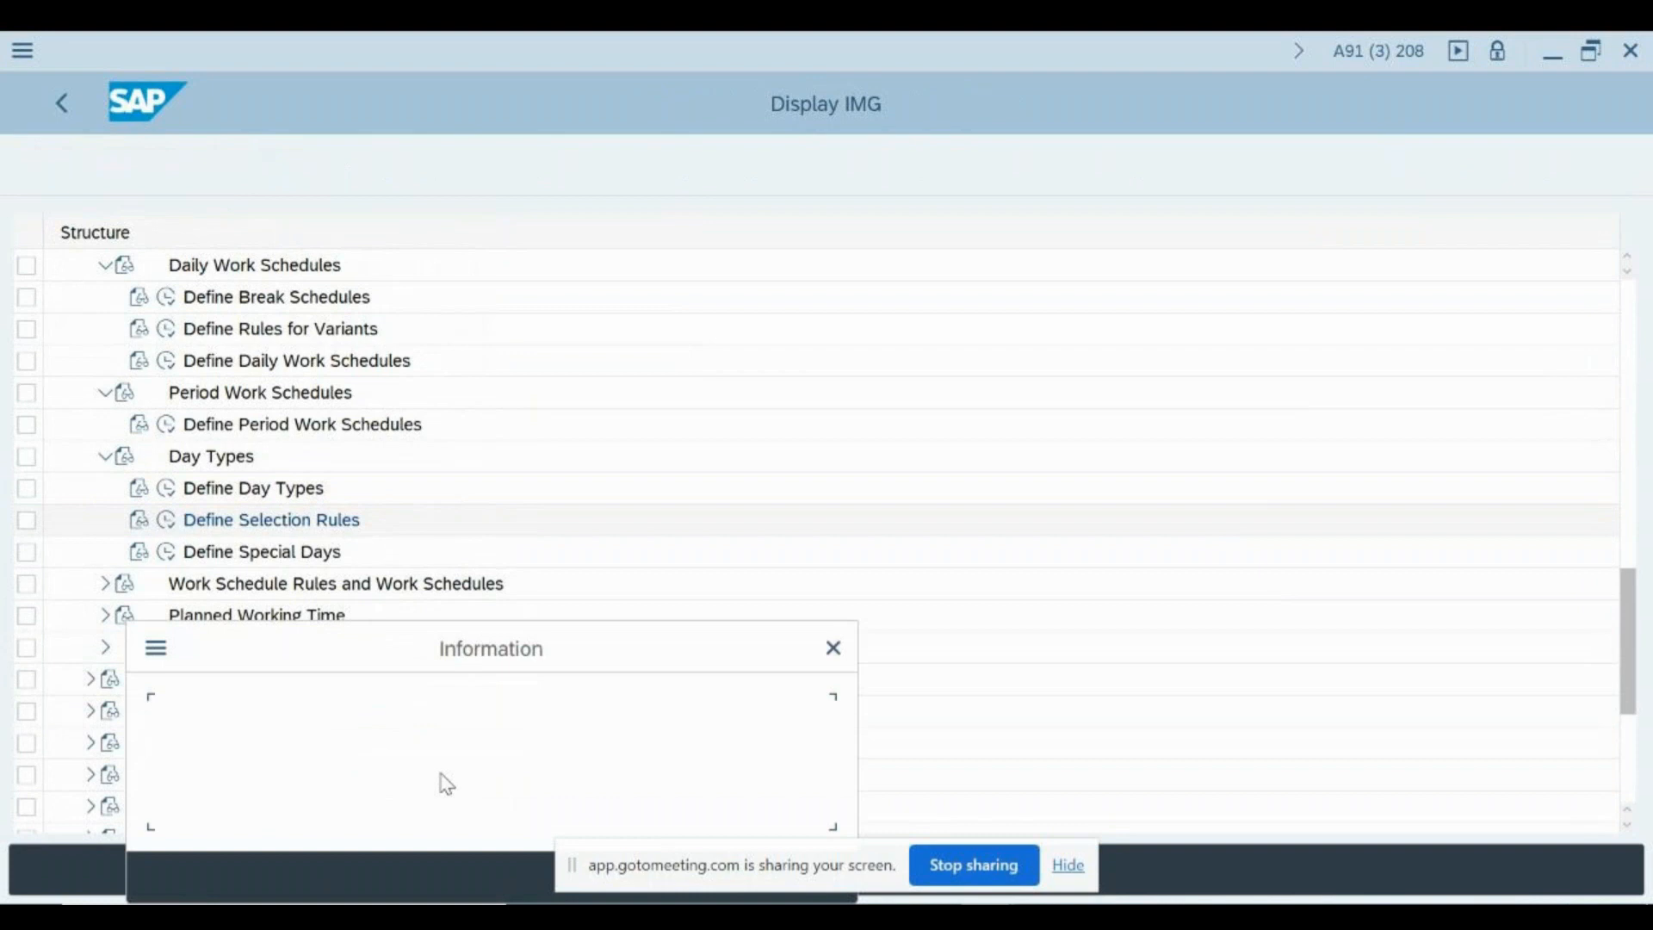
pyautogui.press('Return')
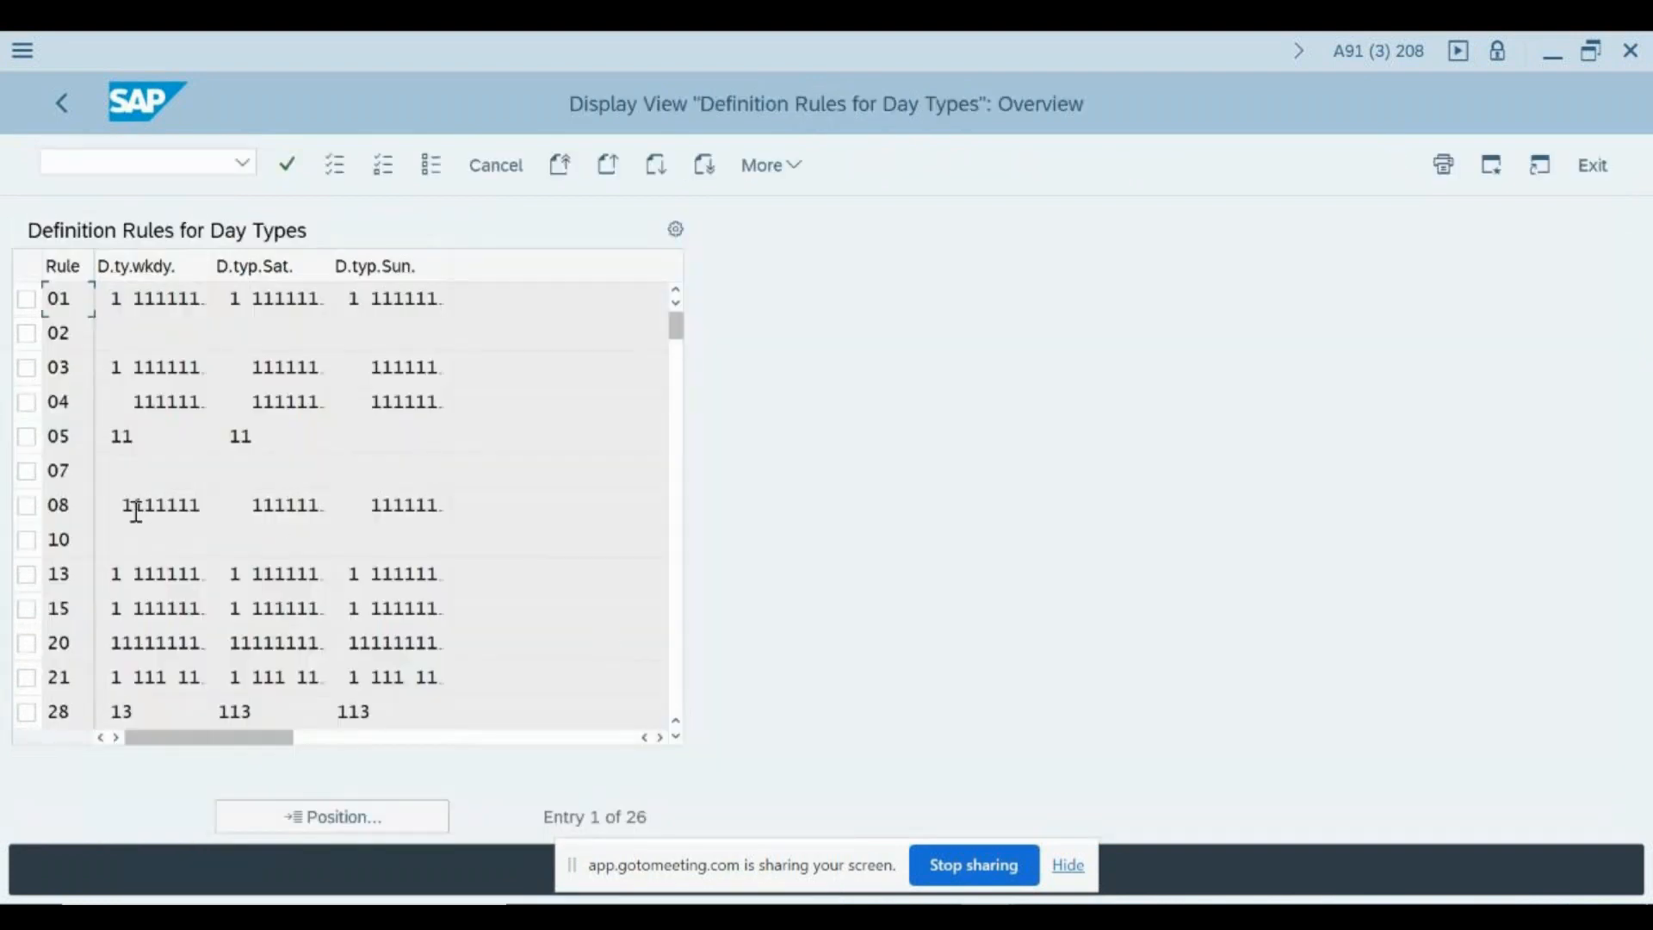
pyautogui.click(101, 507)
pyautogui.click(126, 436)
pyautogui.press('Right')
pyautogui.press('Right')
pyautogui.click(114, 368)
pyautogui.scroll(-2, 325, 687)
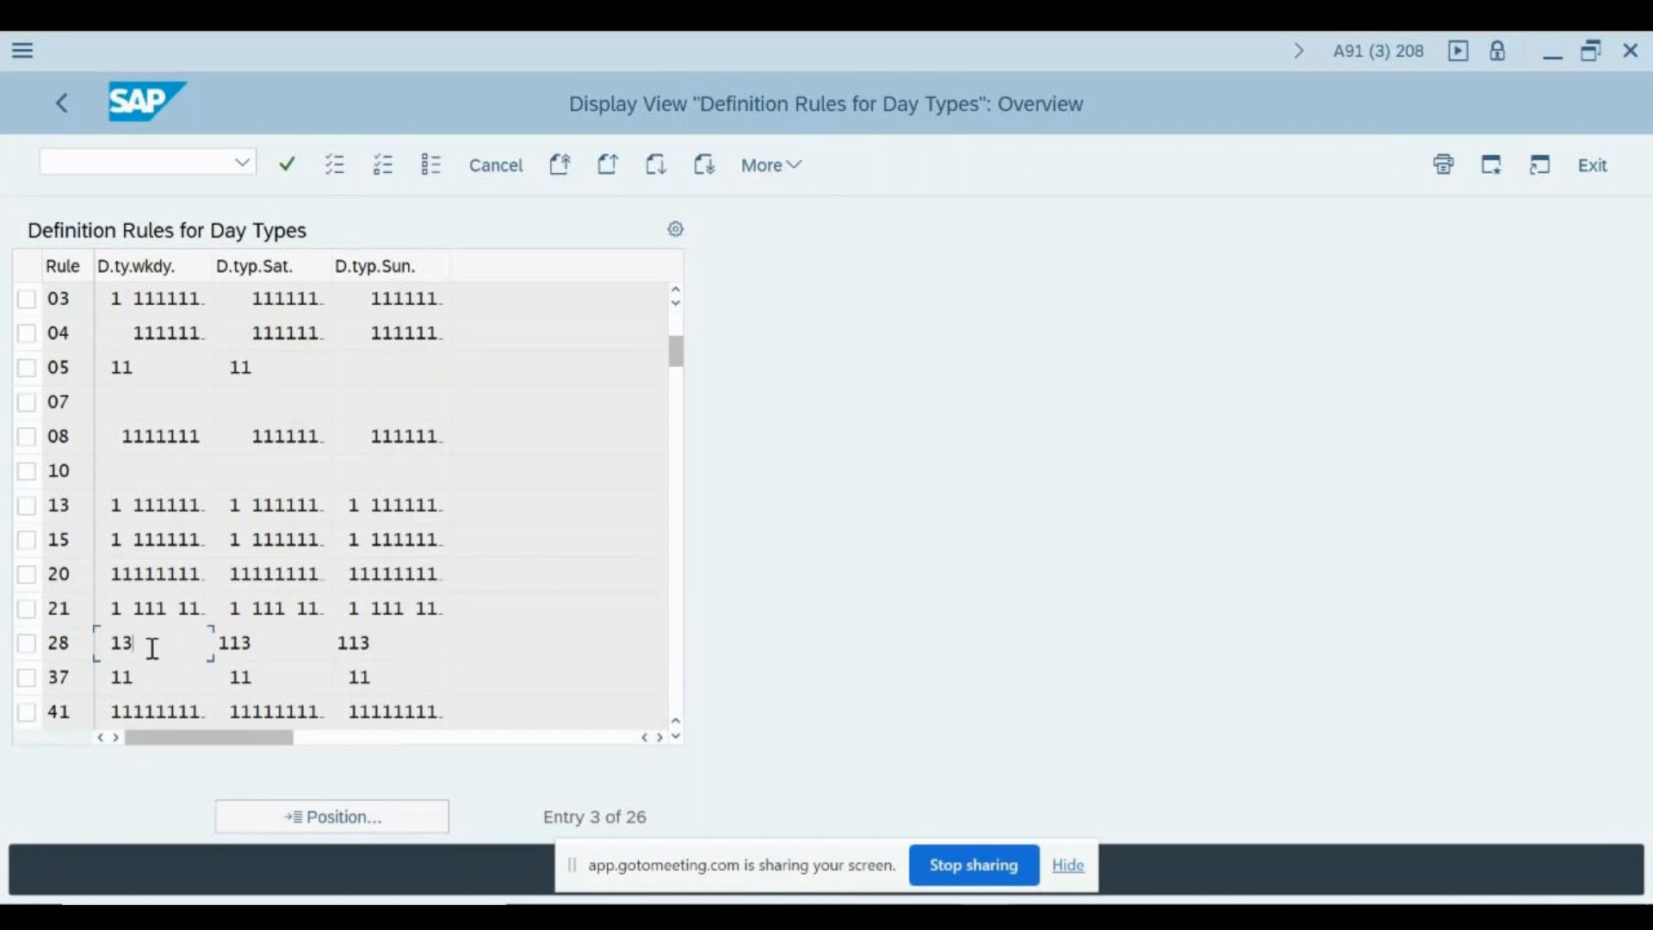
pyautogui.moveTo(162, 645); pyautogui.dragTo(206, 650)
# - Return to the IMG structure, view Define Special Days and go back into Define Selection Rules
pyautogui.press('F3')
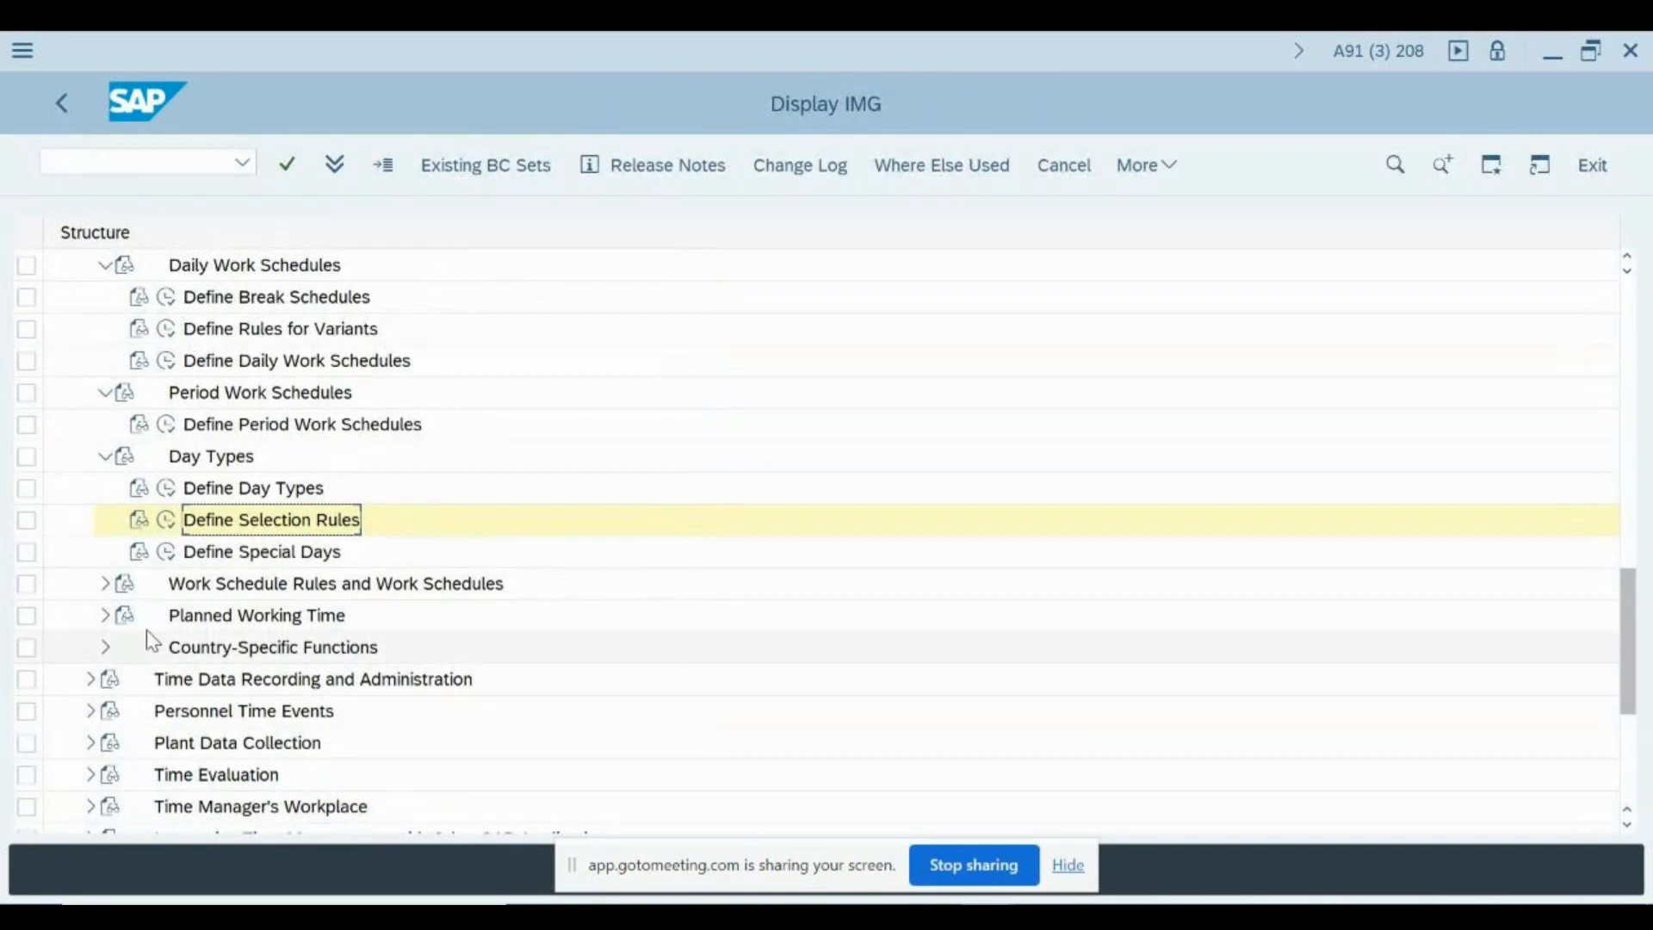
pyautogui.click(166, 551)
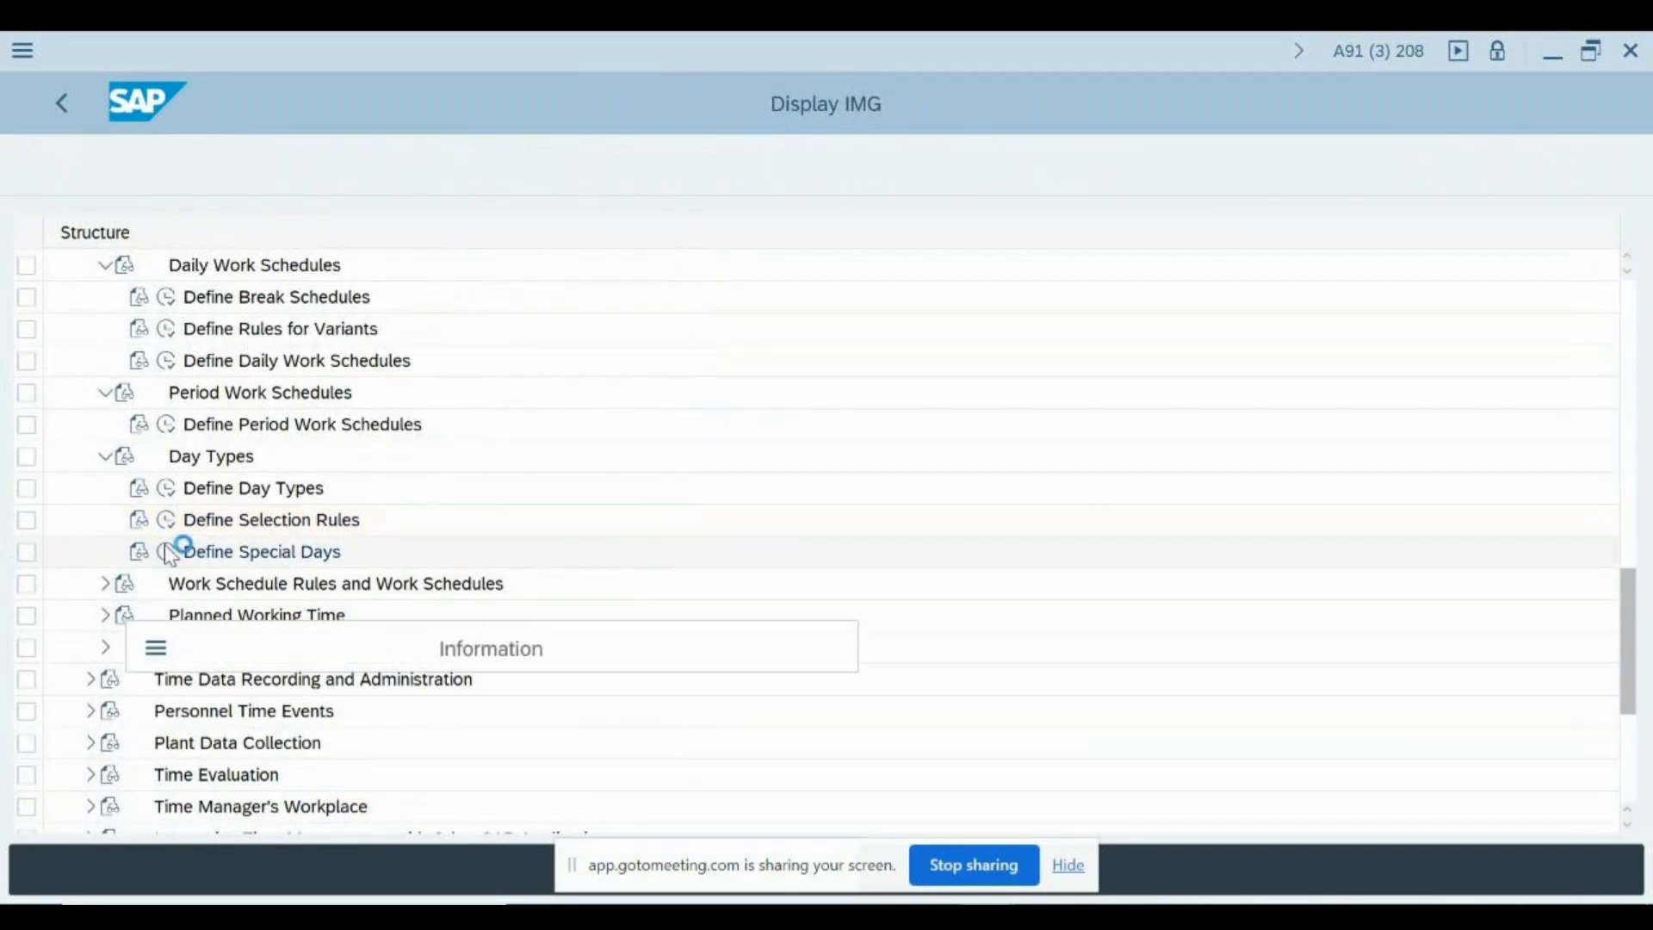
pyautogui.press('Return')
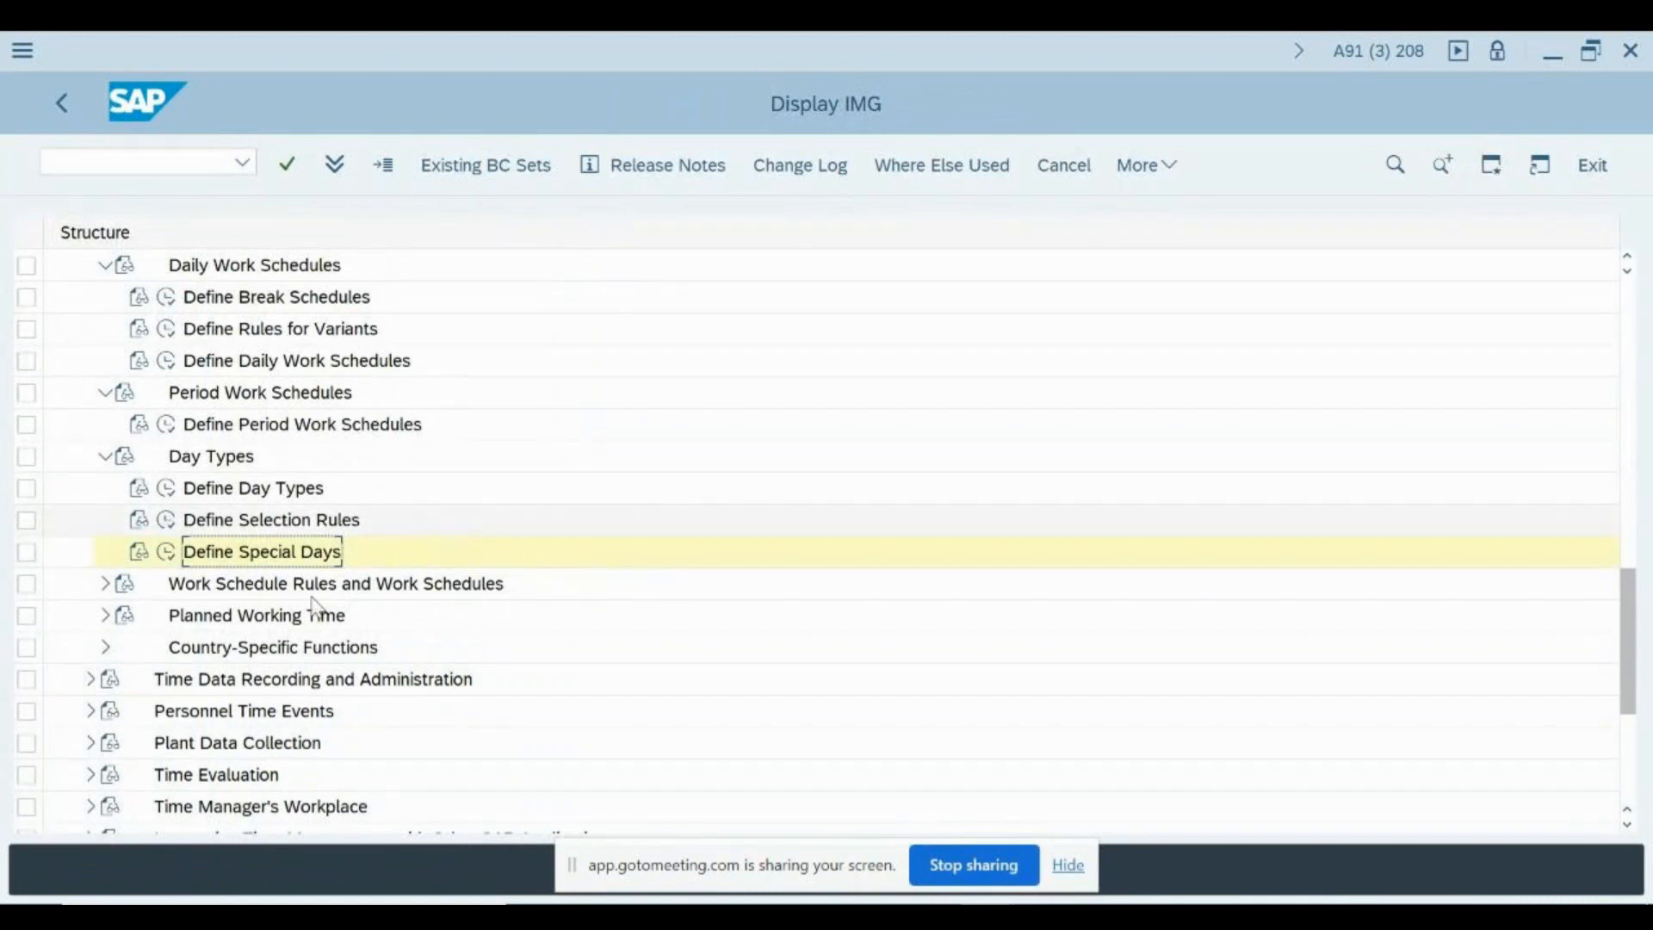
pyautogui.click(166, 520)
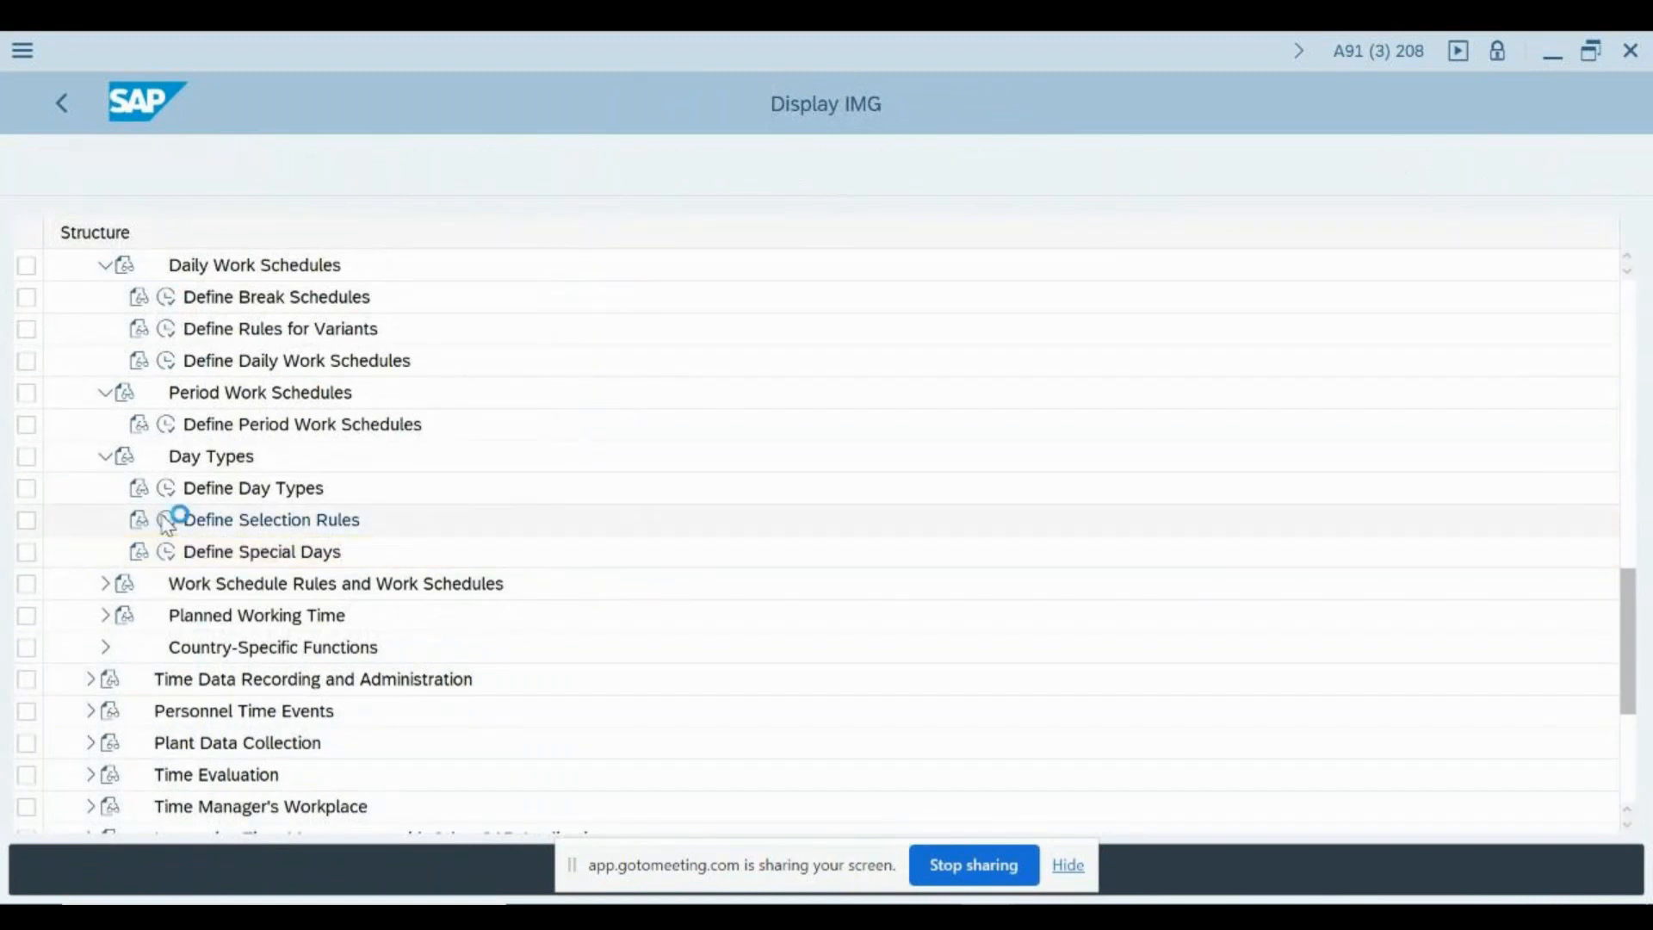
pyautogui.press('Return')
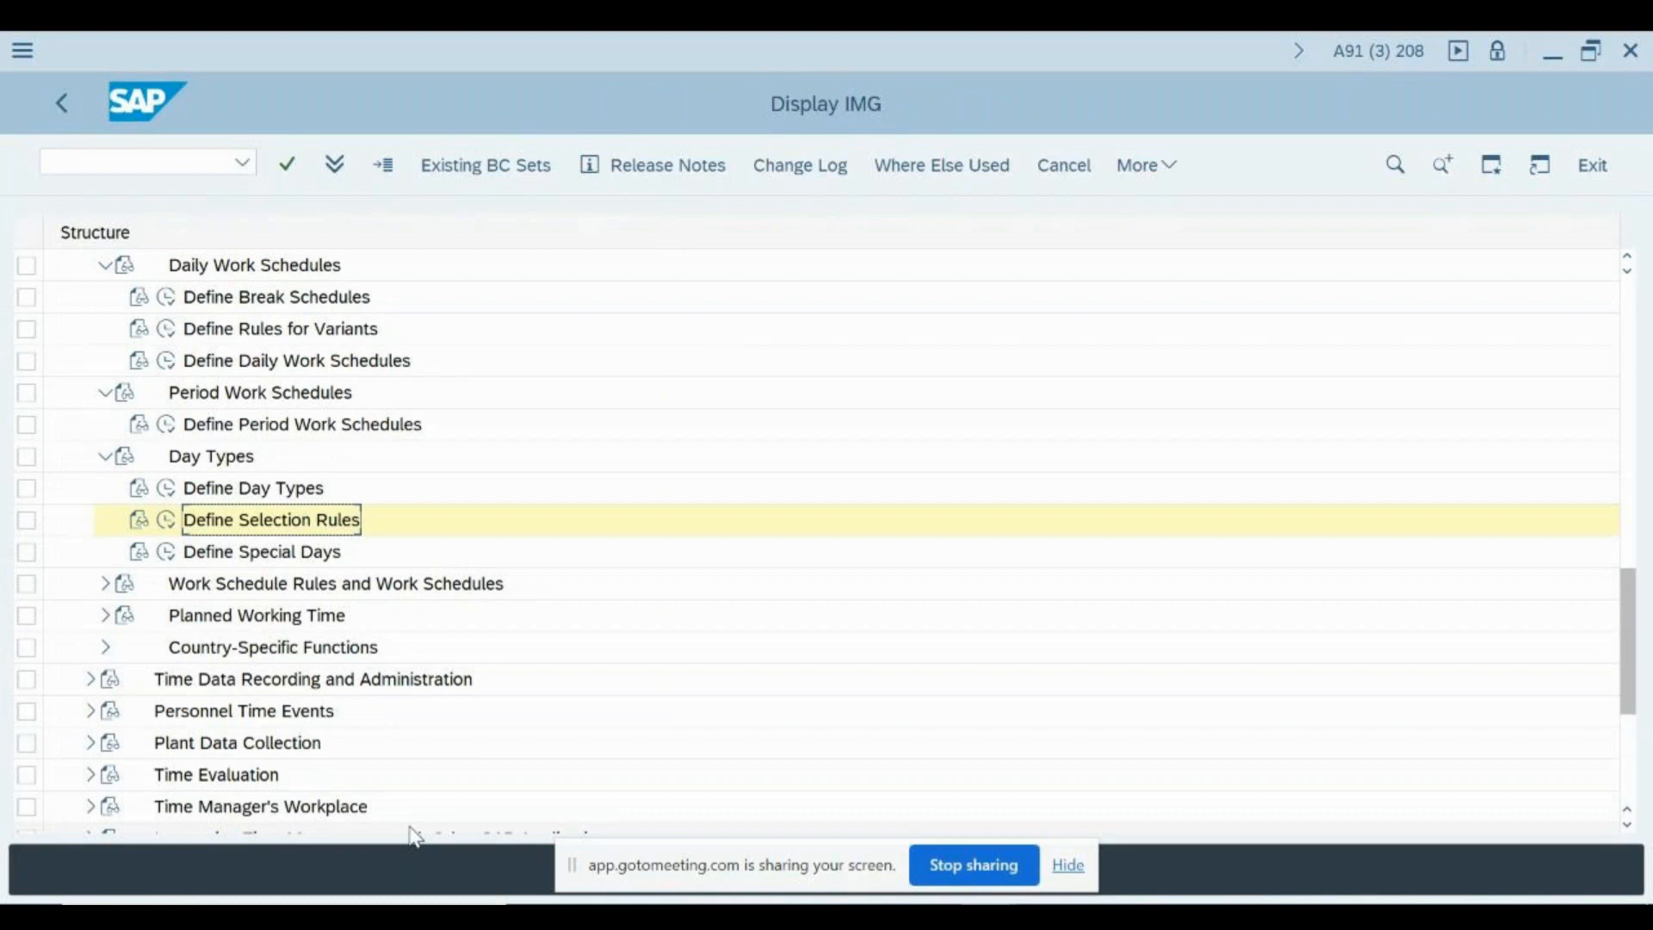
# - Open Define Selection Rules once more, check rule 05, look through the rules down to 88 and return to the IMG structure
pyautogui.press('Down')
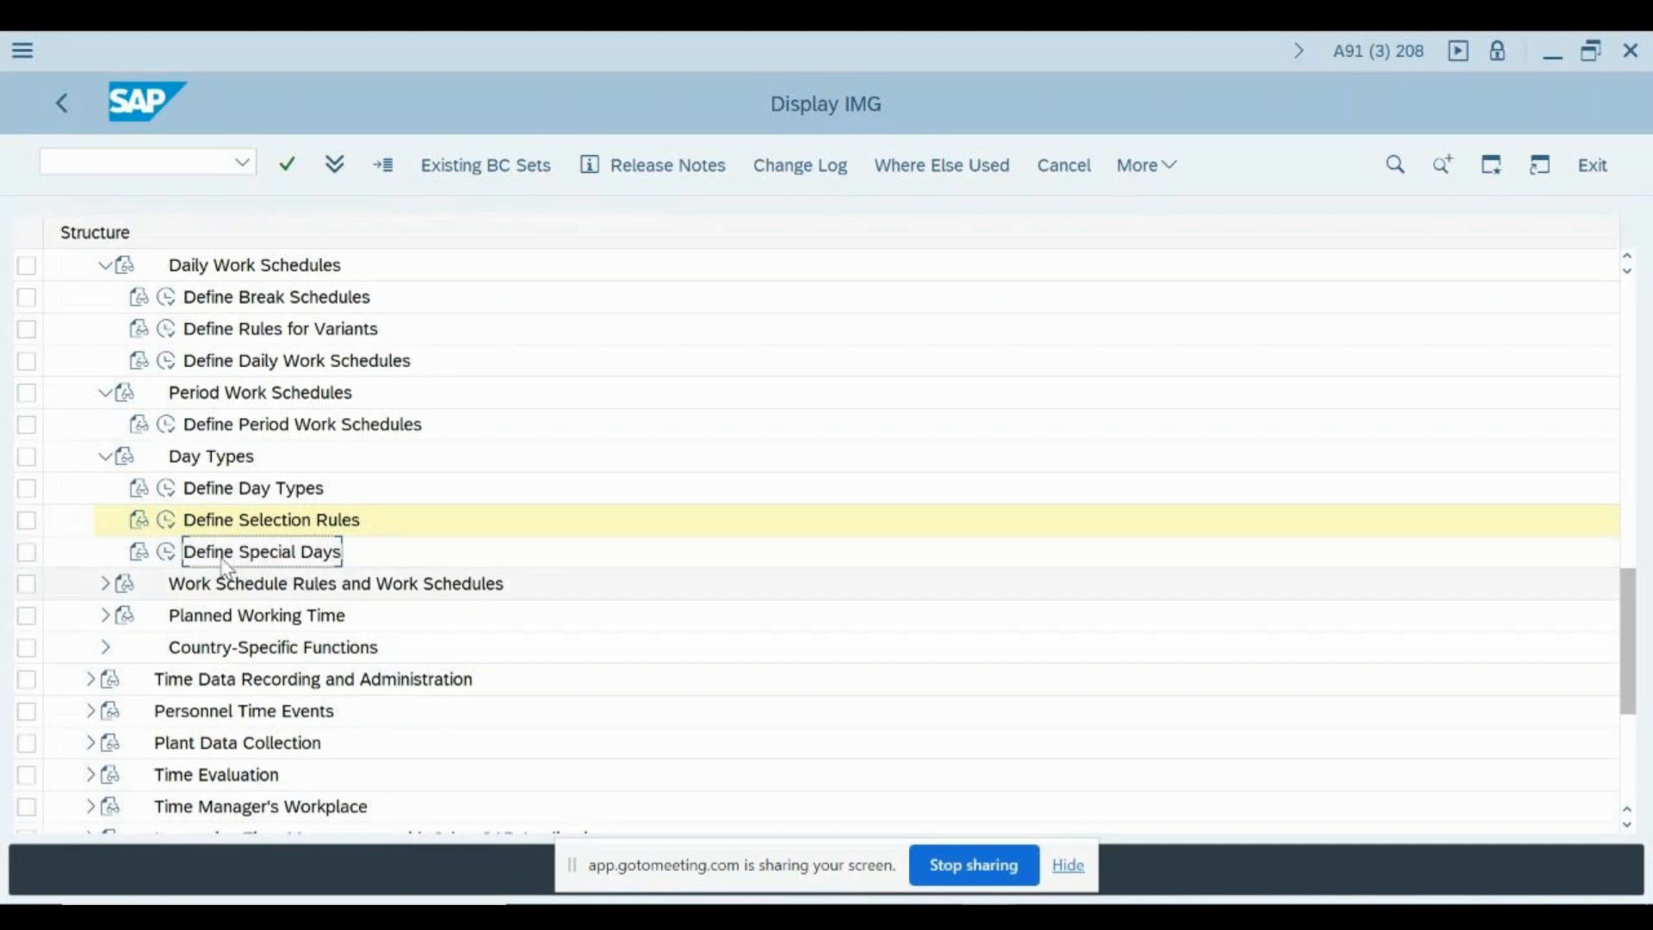
pyautogui.click(166, 520)
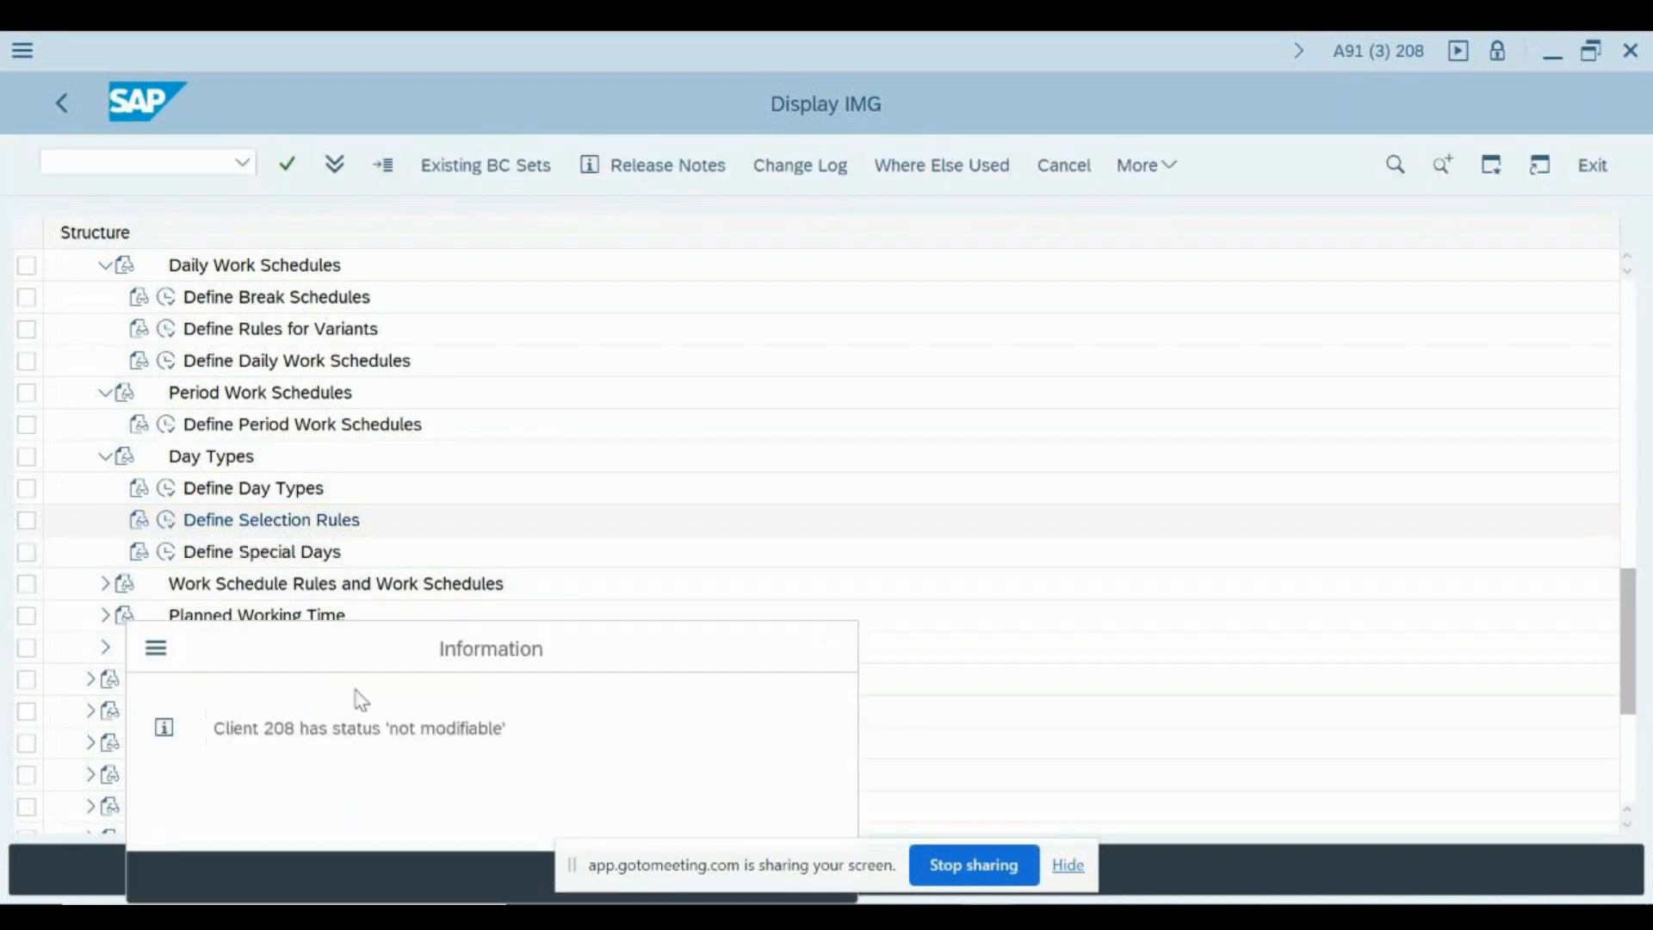
pyautogui.press('Return')
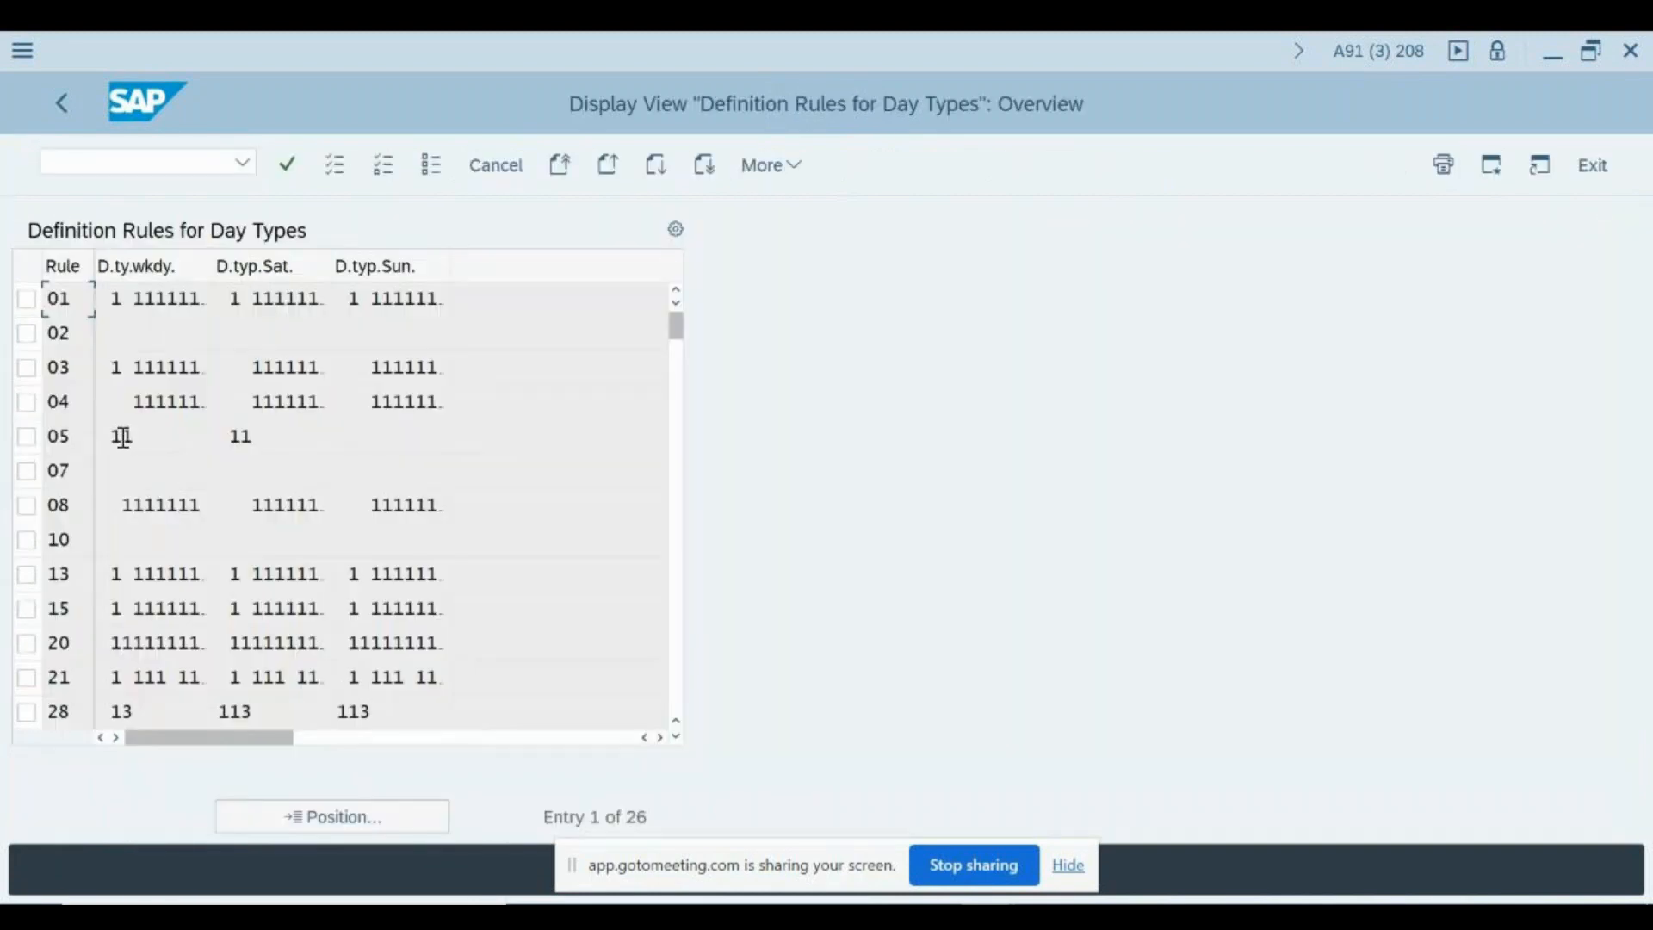
pyautogui.click(99, 434)
pyautogui.scroll(-5, 314, 656)
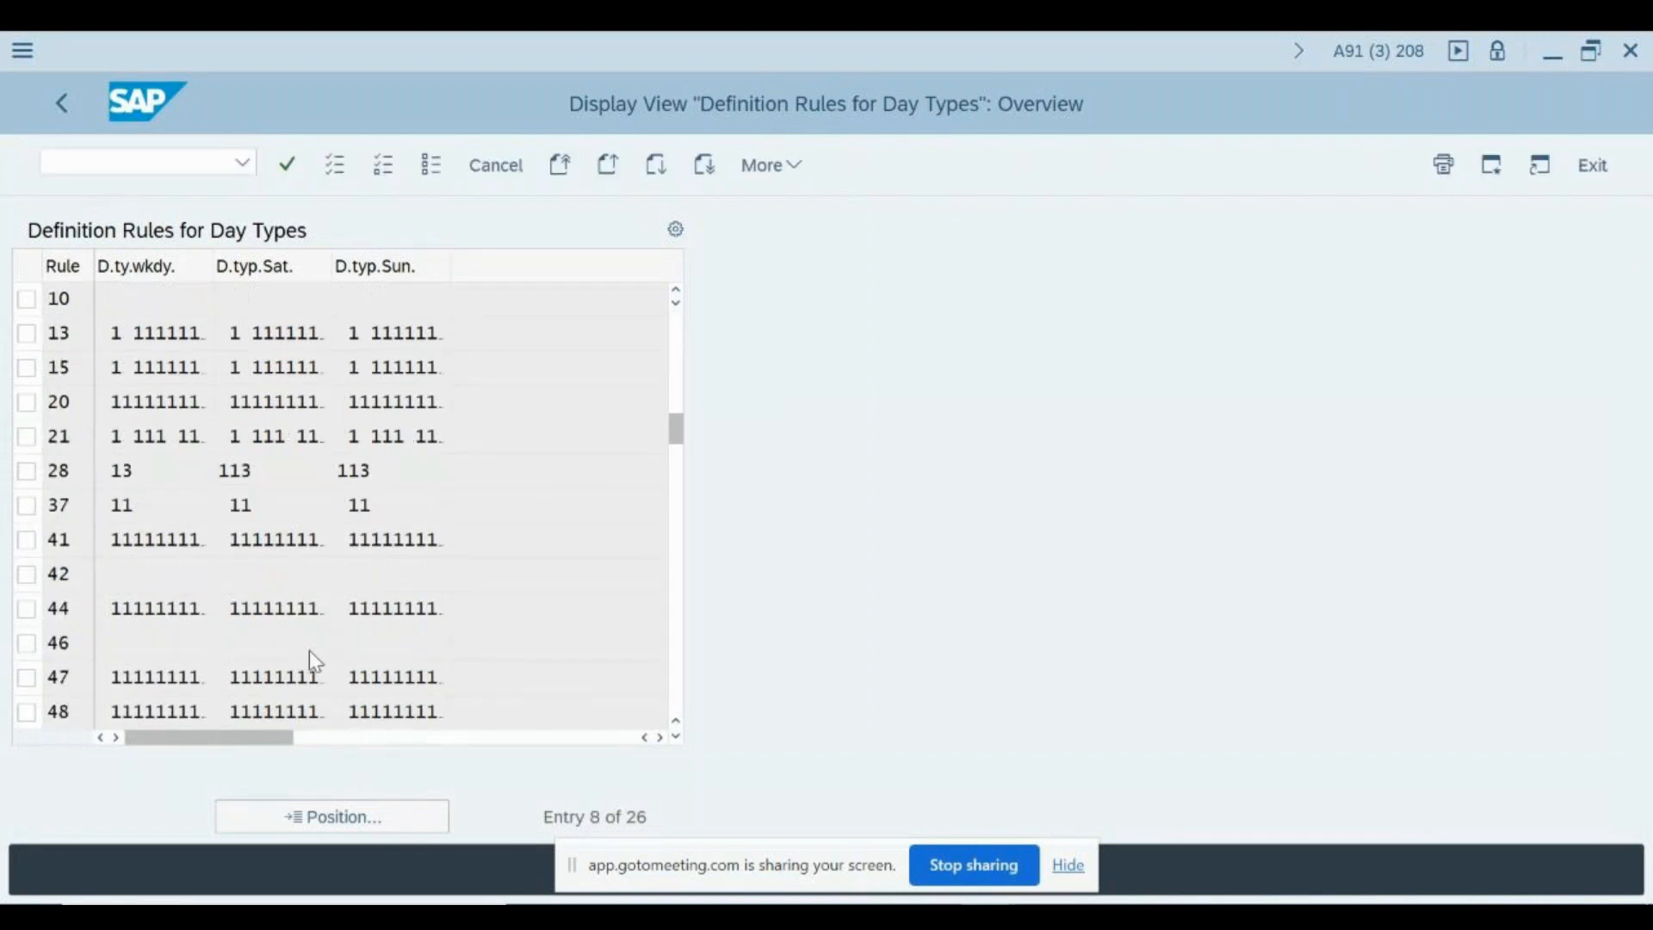
pyautogui.scroll(-6, 309, 653)
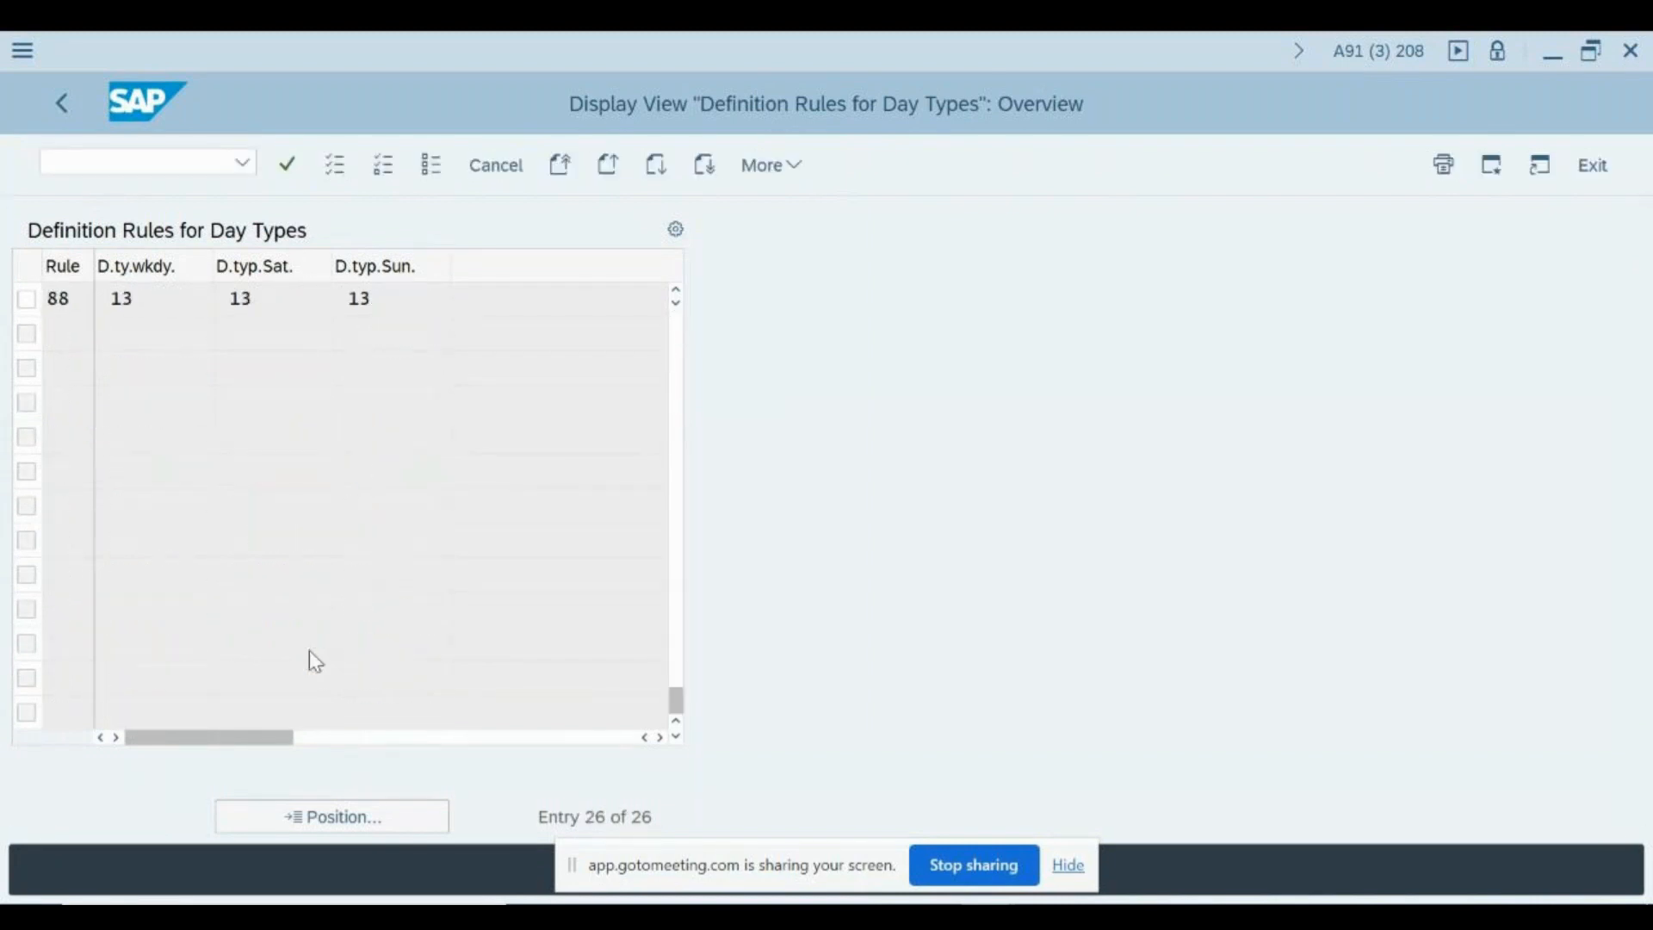
pyautogui.scroll(3, 308, 656)
pyautogui.scroll(5, 172, 465)
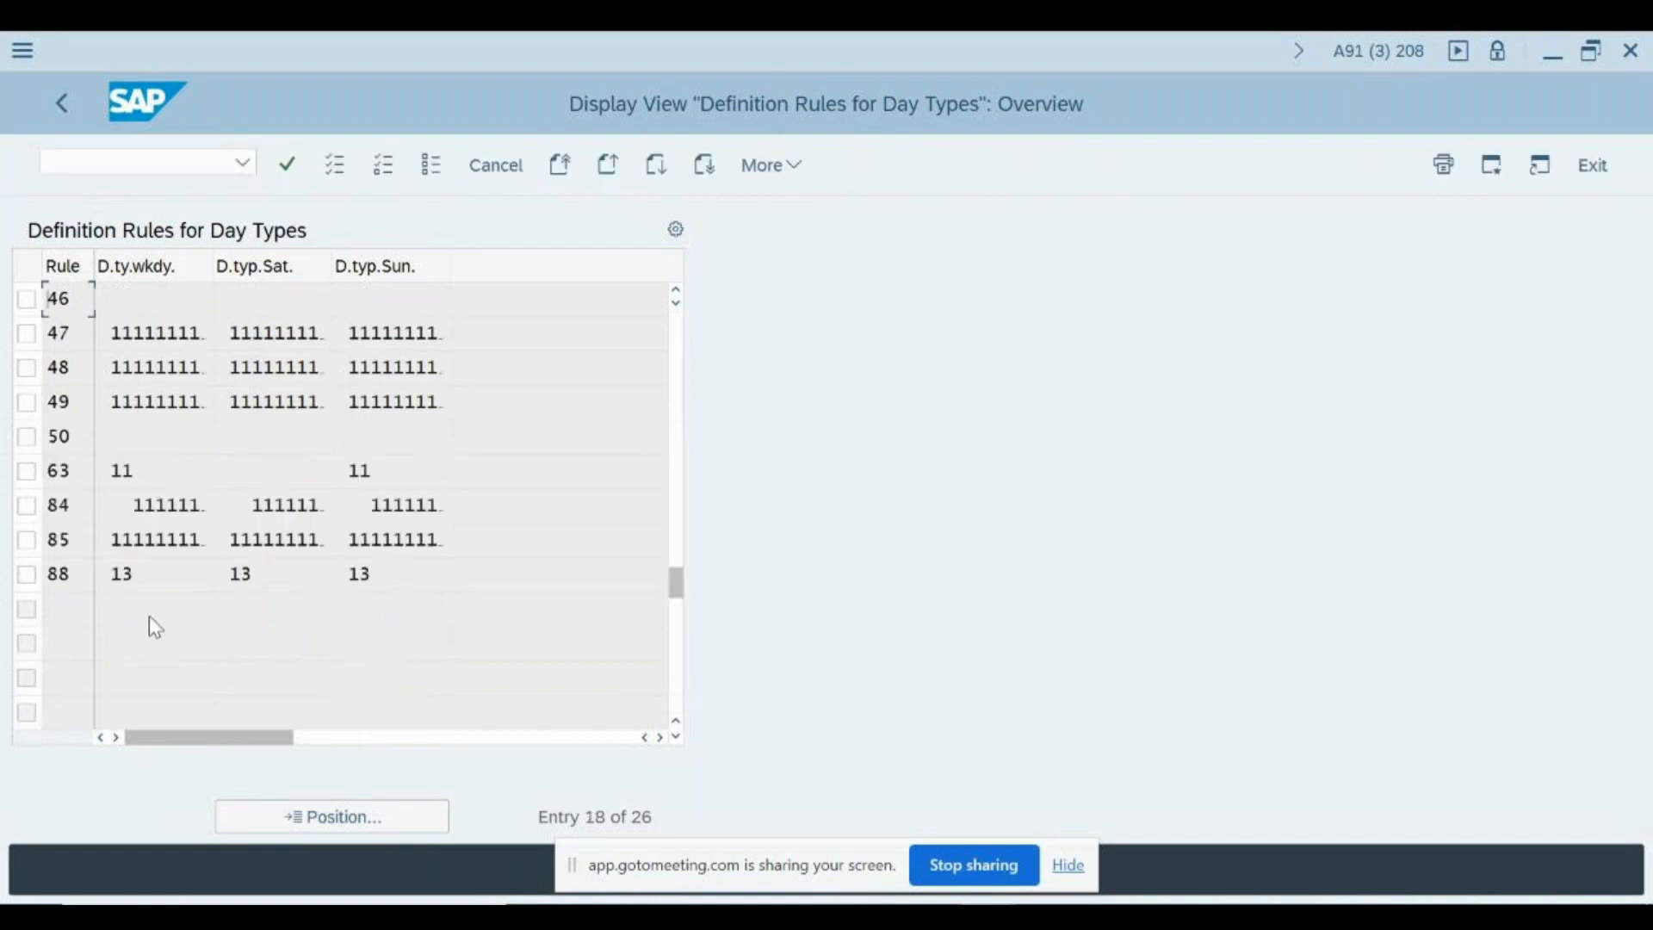
pyautogui.press('F3')
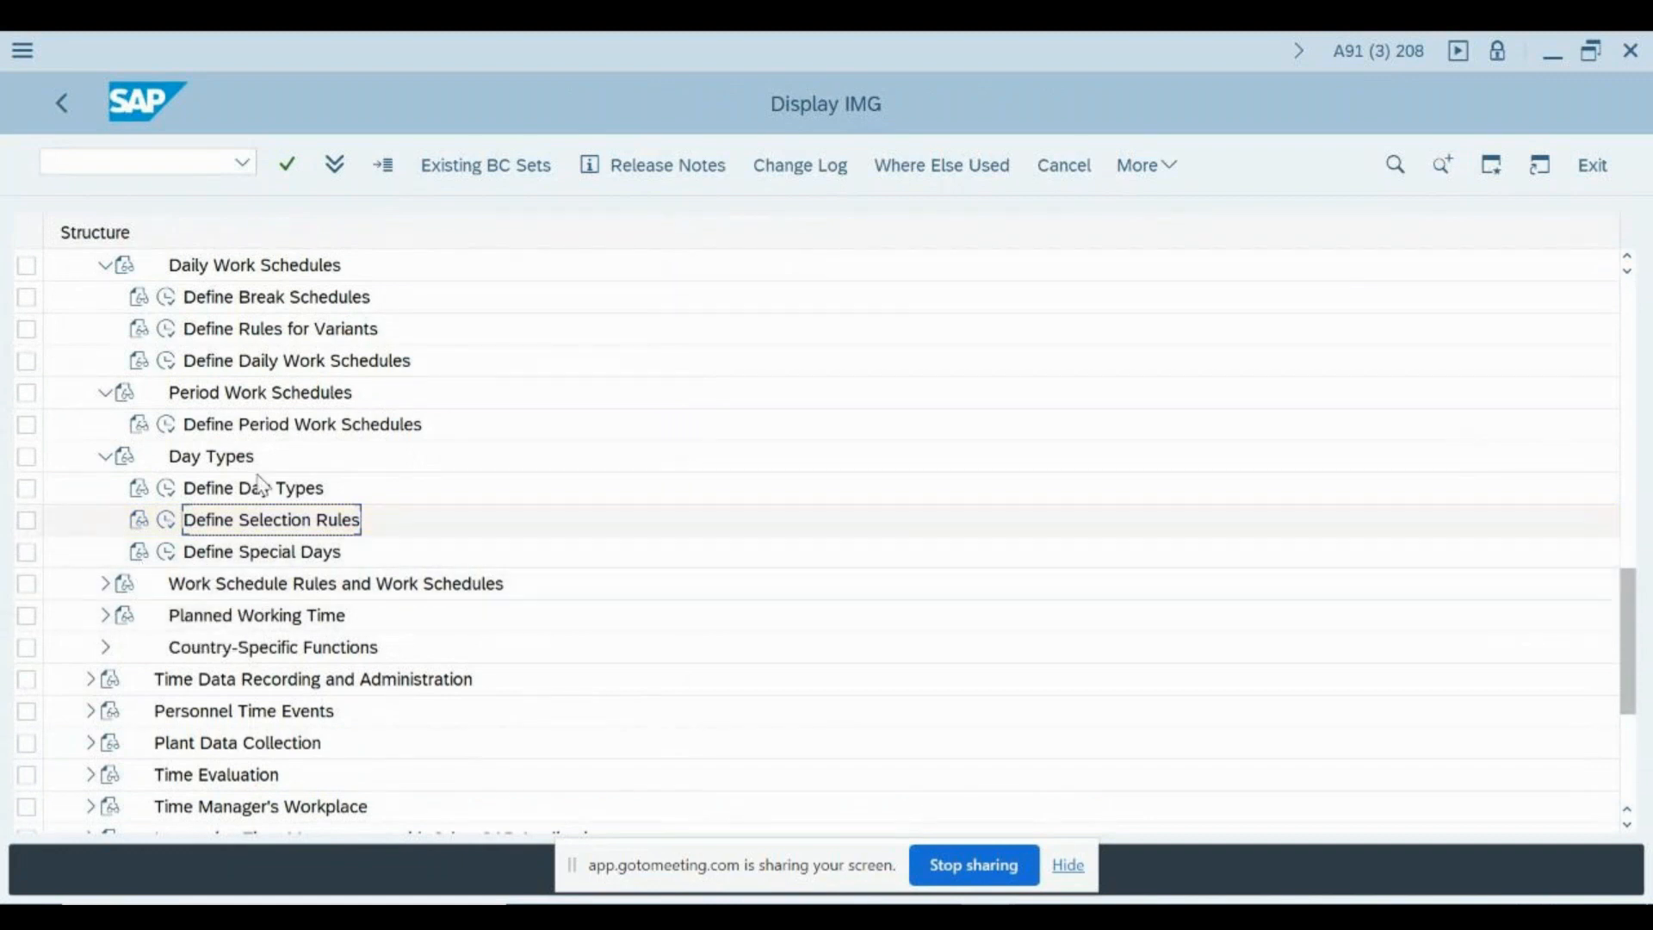
# - Review the Work Schedules activities in the IMG structure from Define Public Holiday Classes down to Define Daily Work Schedules
pyautogui.scroll(3, 332, 473)
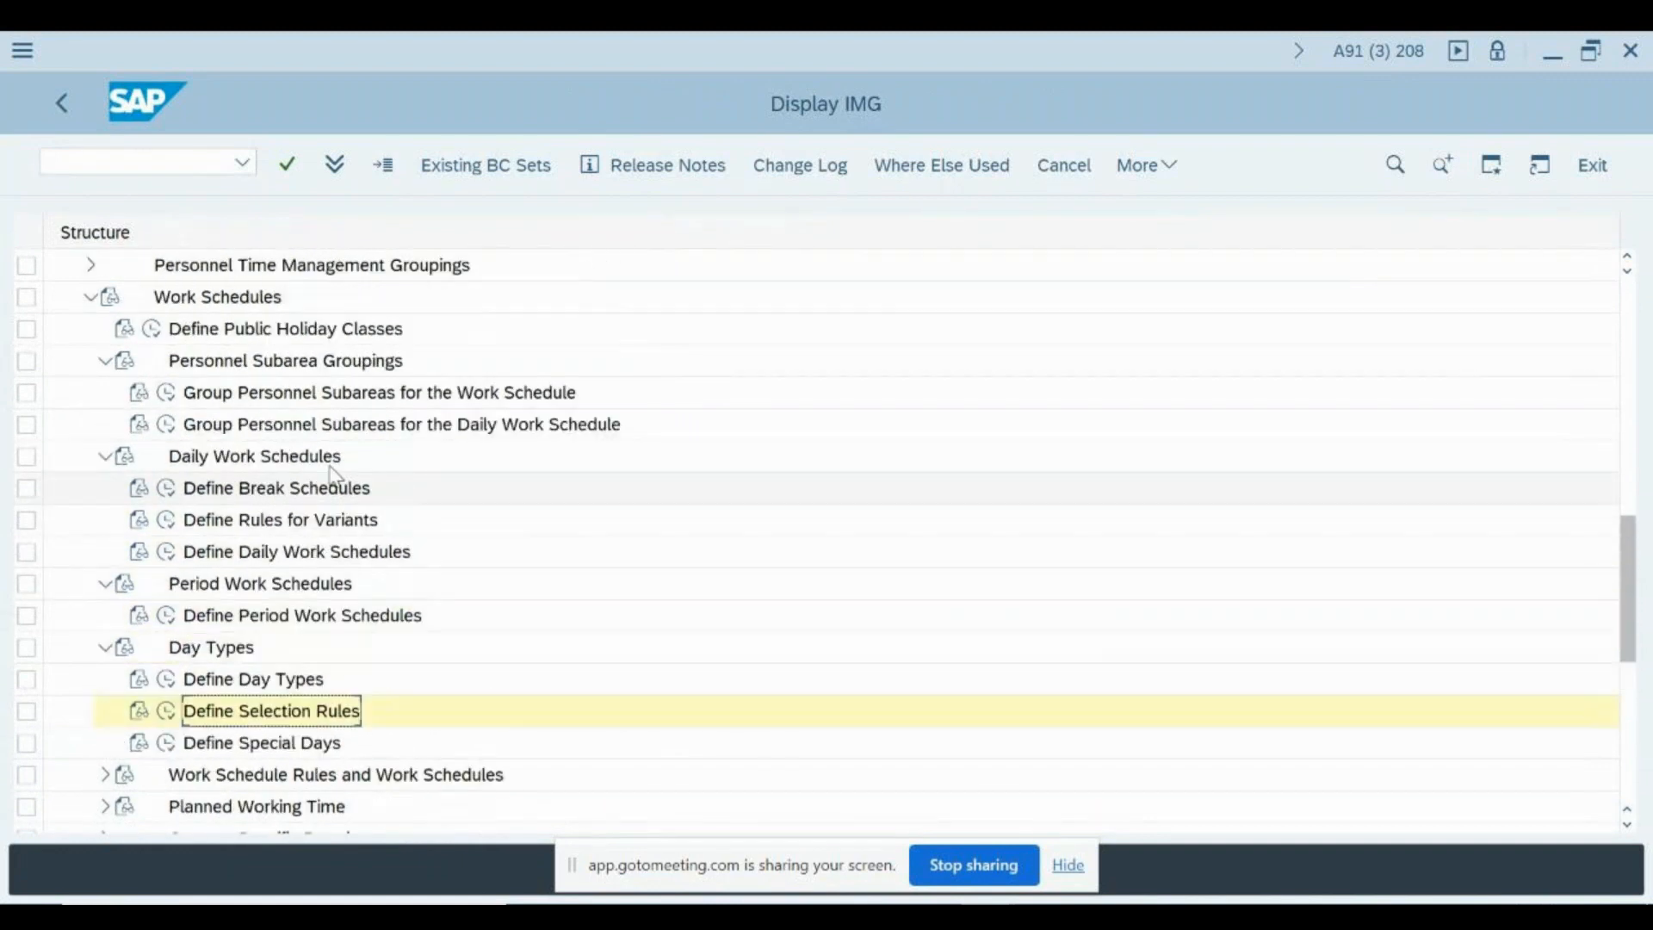
pyautogui.scroll(1, 336, 477)
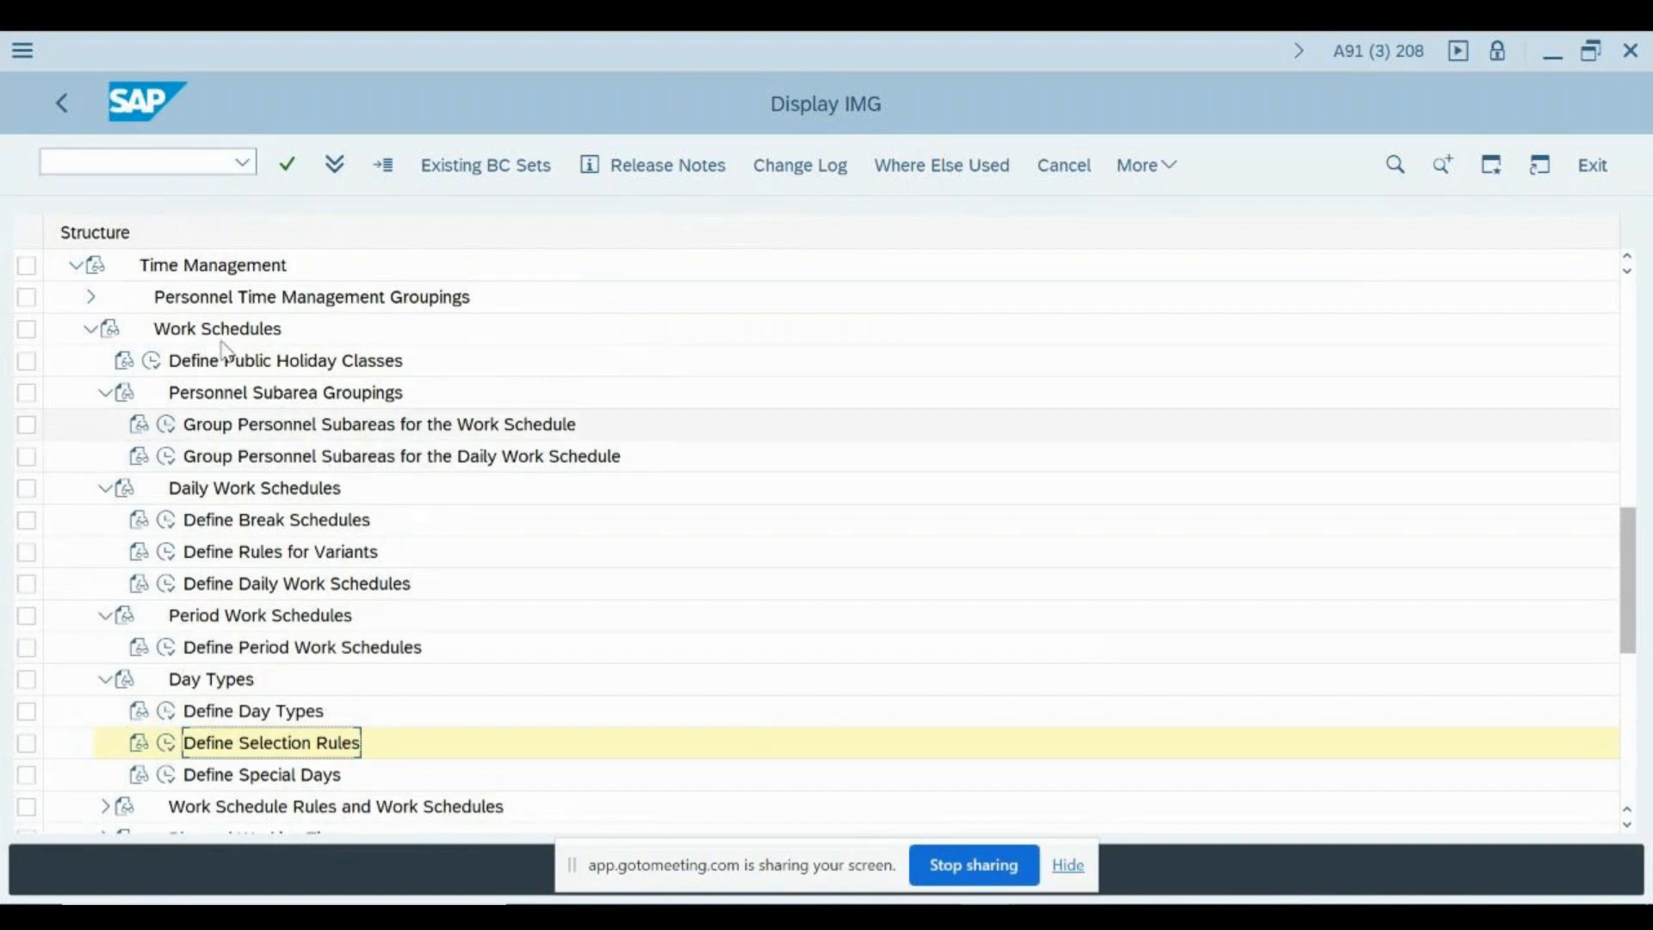
pyautogui.click(257, 366)
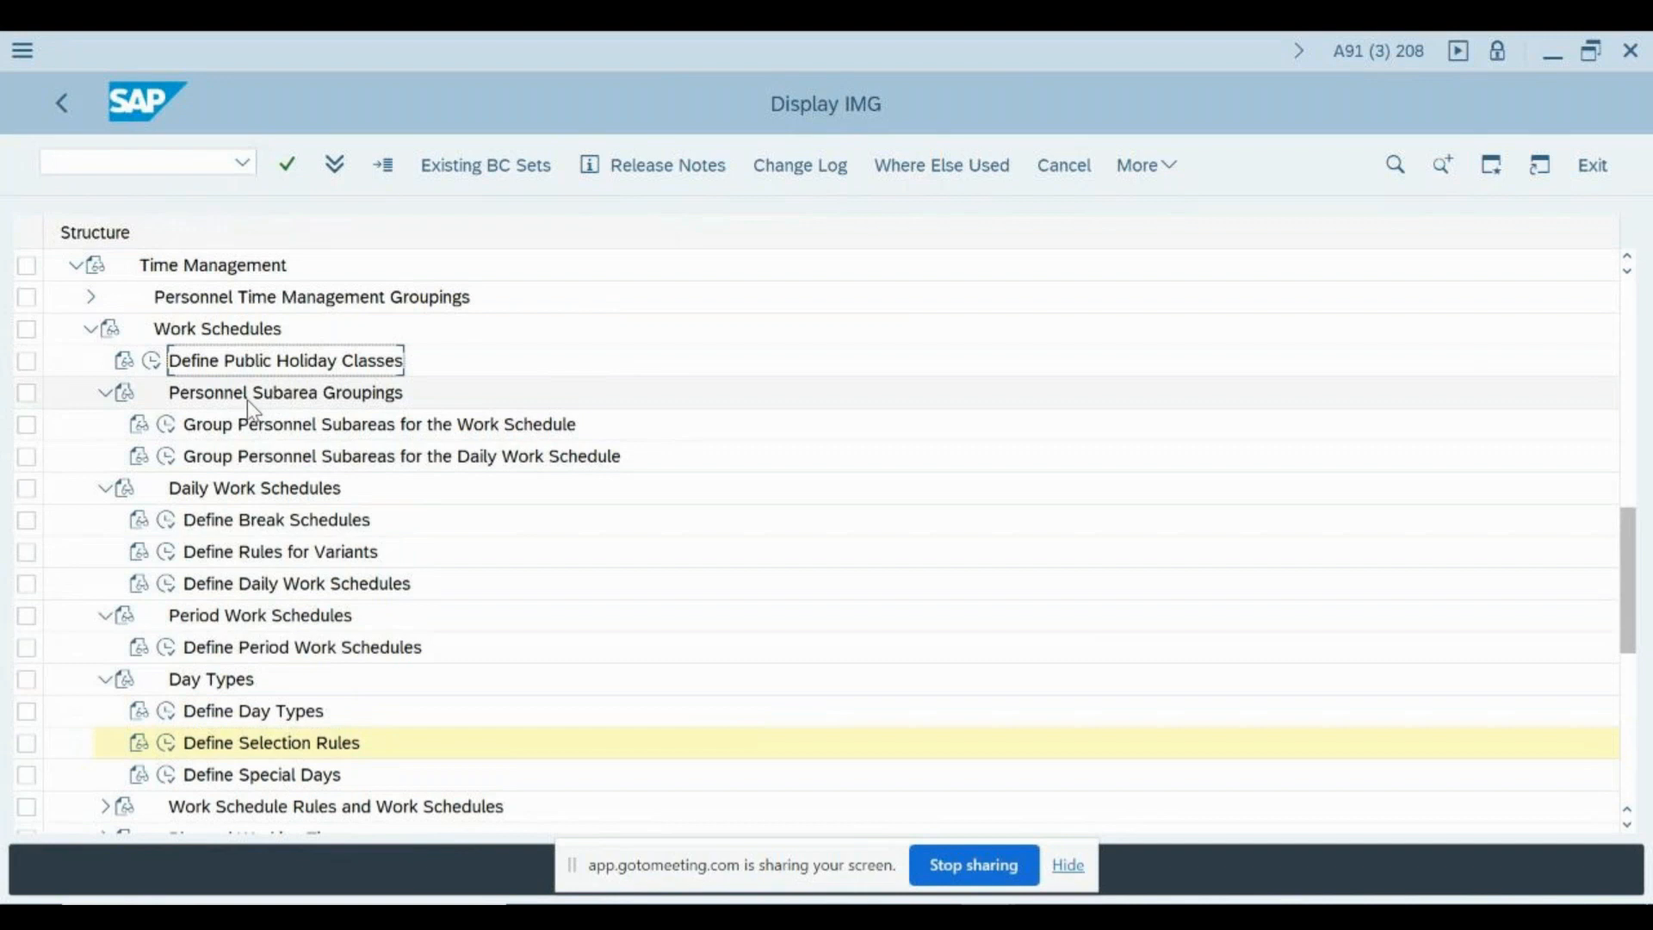
pyautogui.click(246, 431)
pyautogui.click(260, 458)
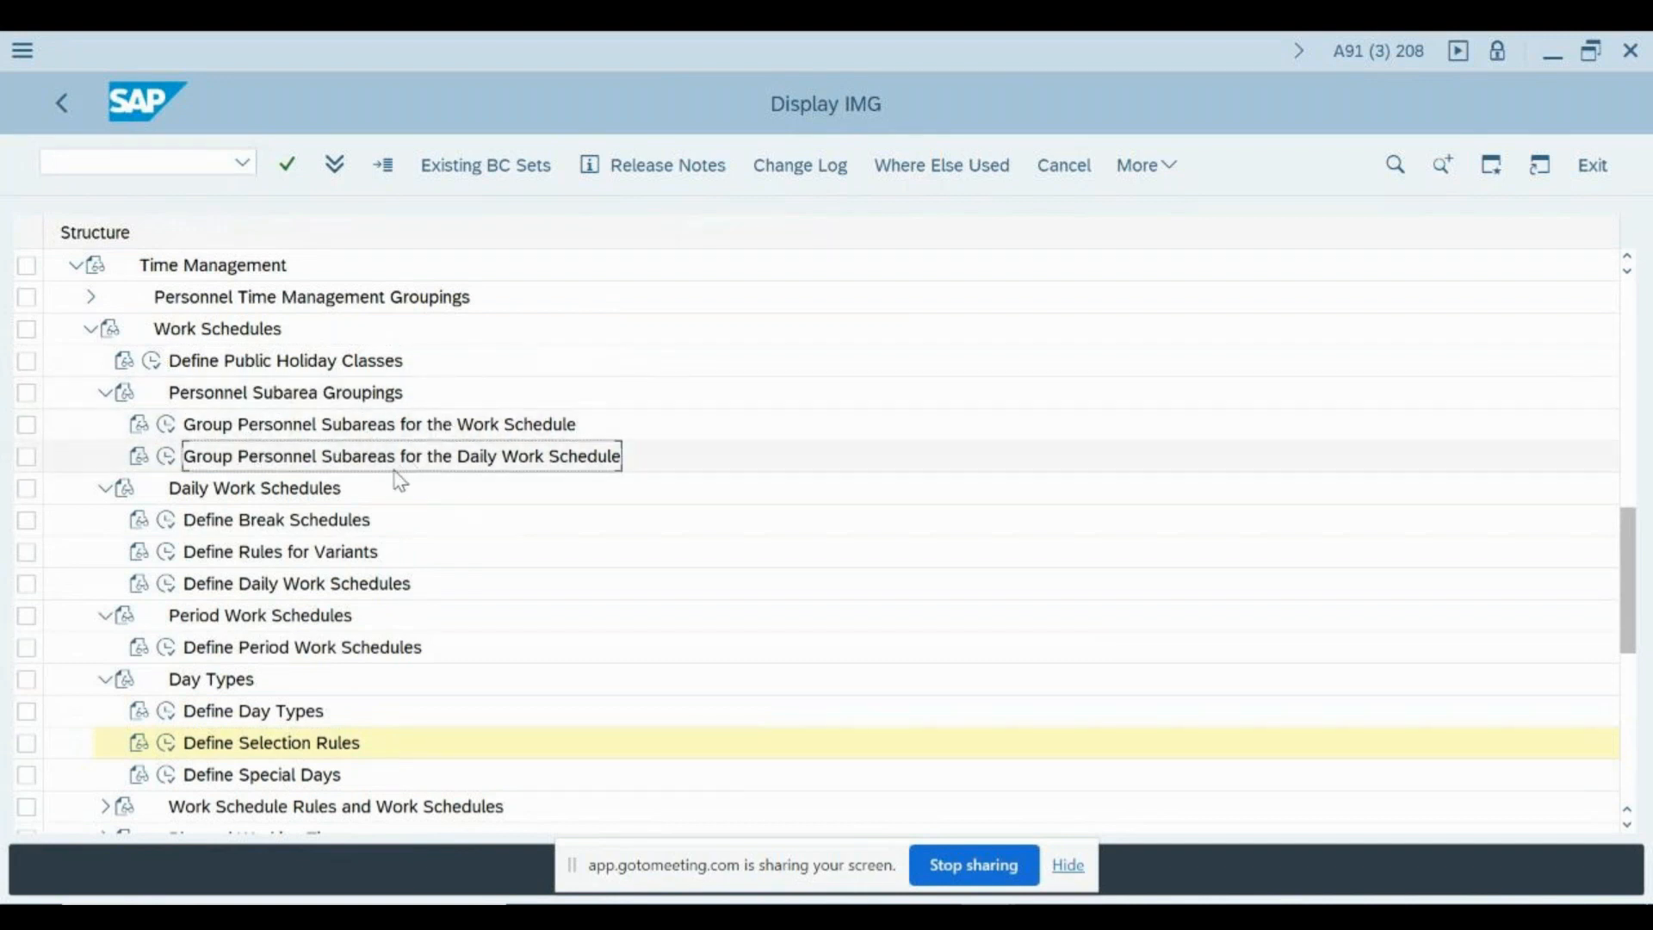
pyautogui.click(291, 522)
pyautogui.click(291, 556)
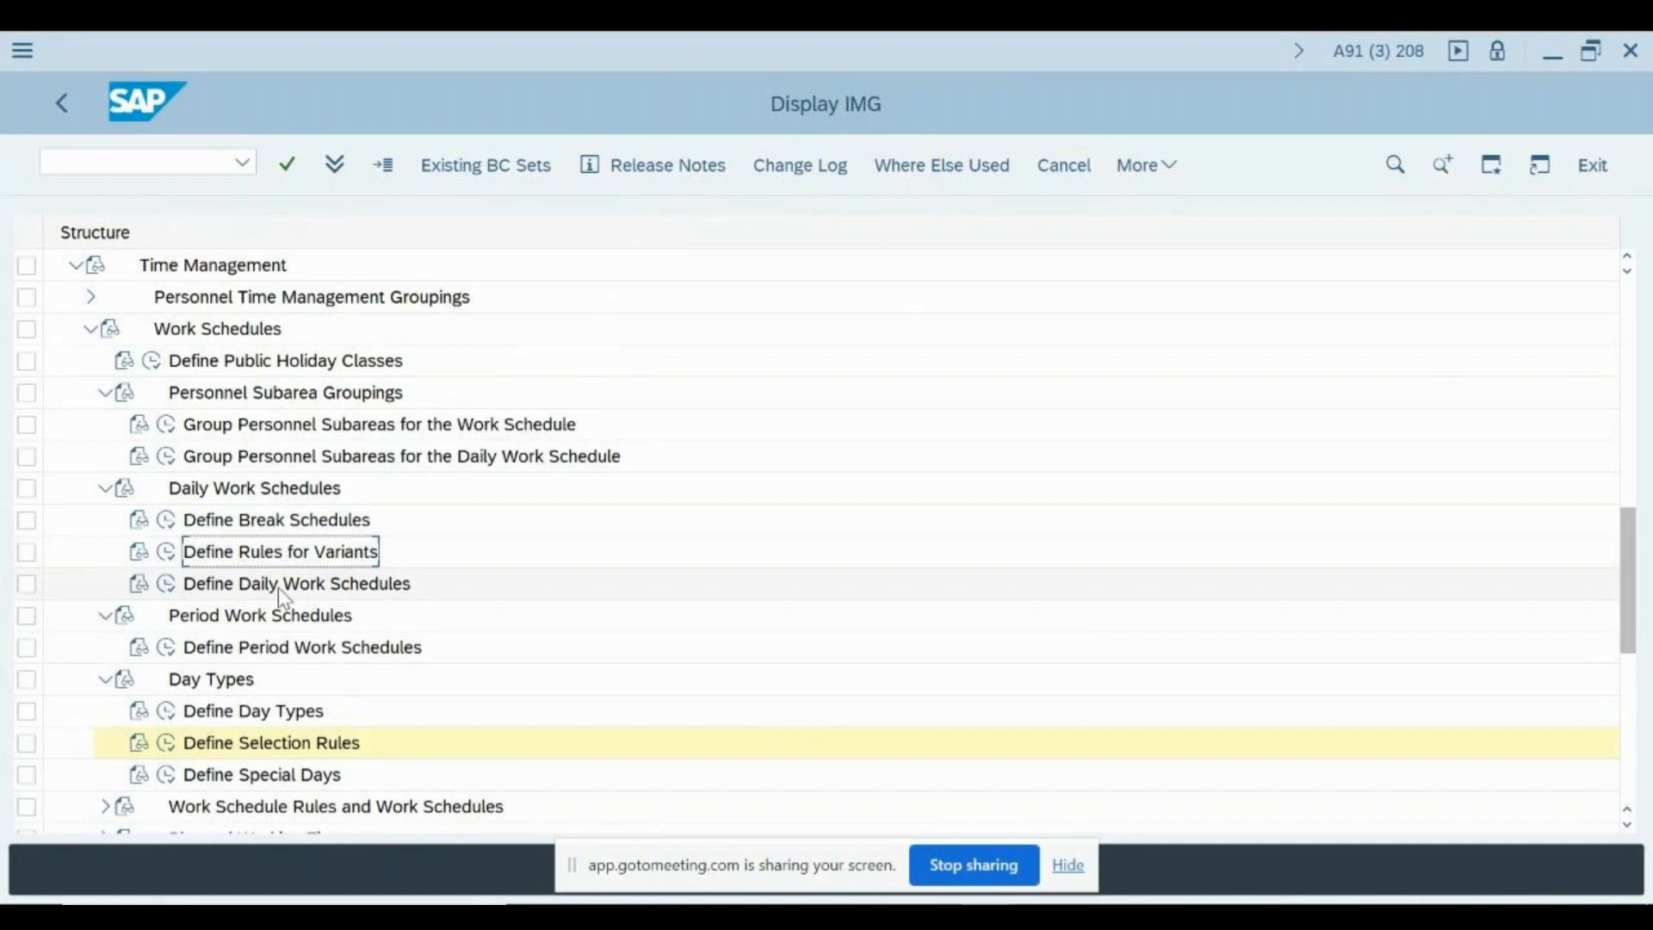
pyautogui.click(278, 589)
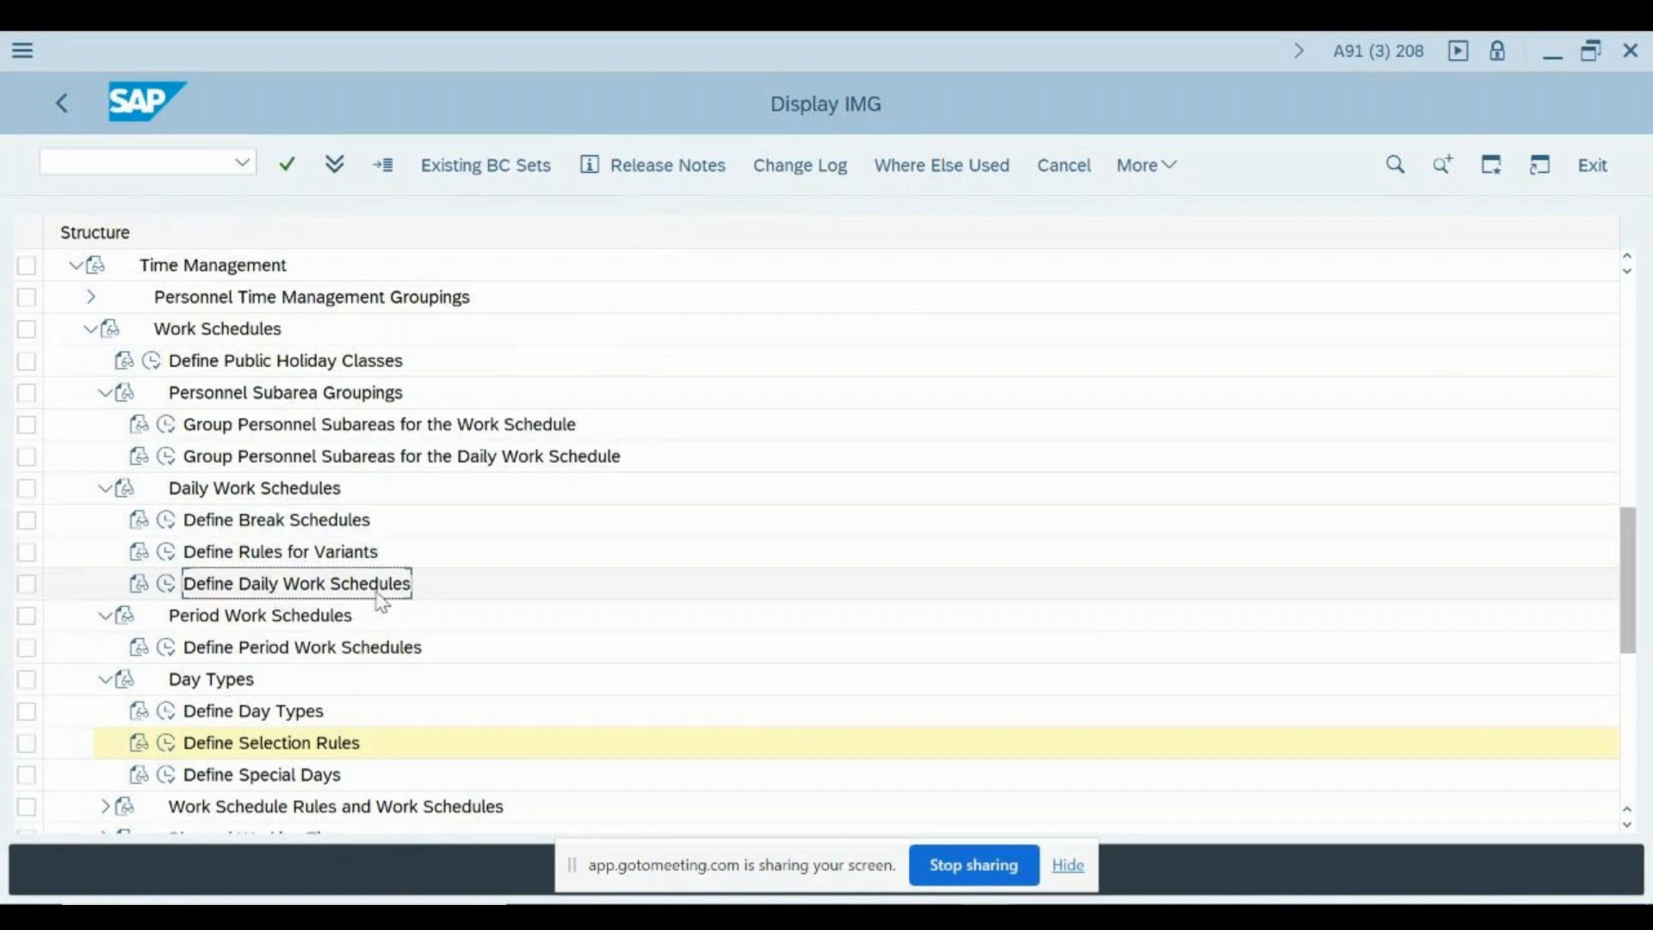
# - Expand Work Schedule Rules and Work Schedules in the IMG structure and review its activities from employee subgroup groupings to batch generation
pyautogui.click(291, 647)
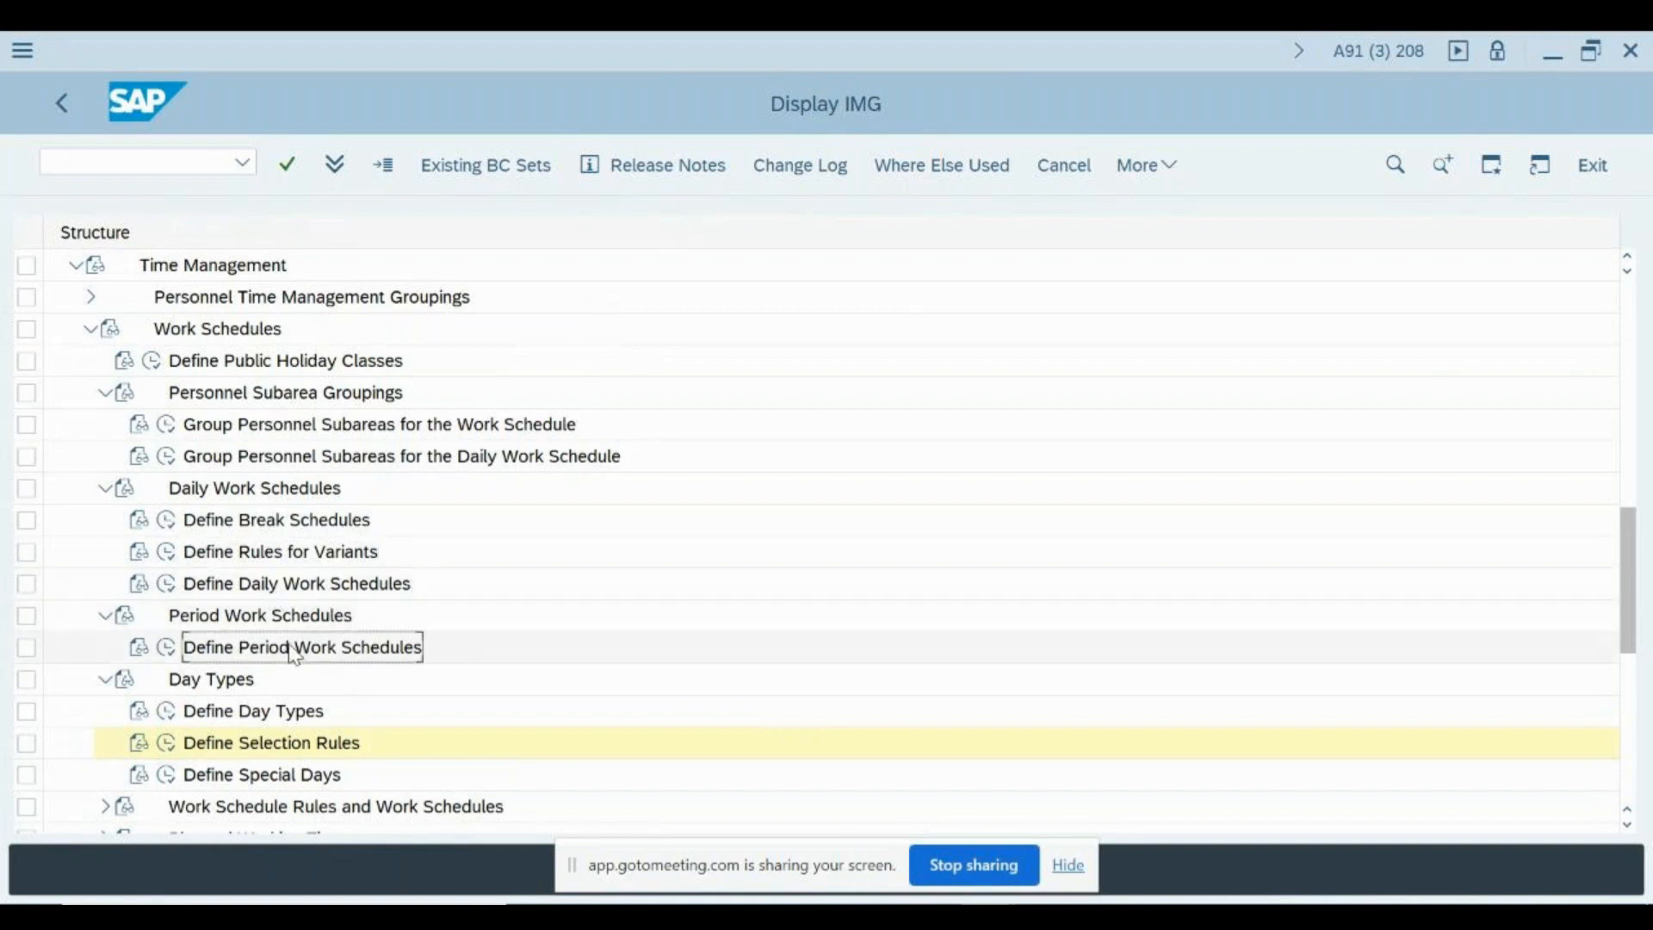
pyautogui.scroll(-5, 365, 652)
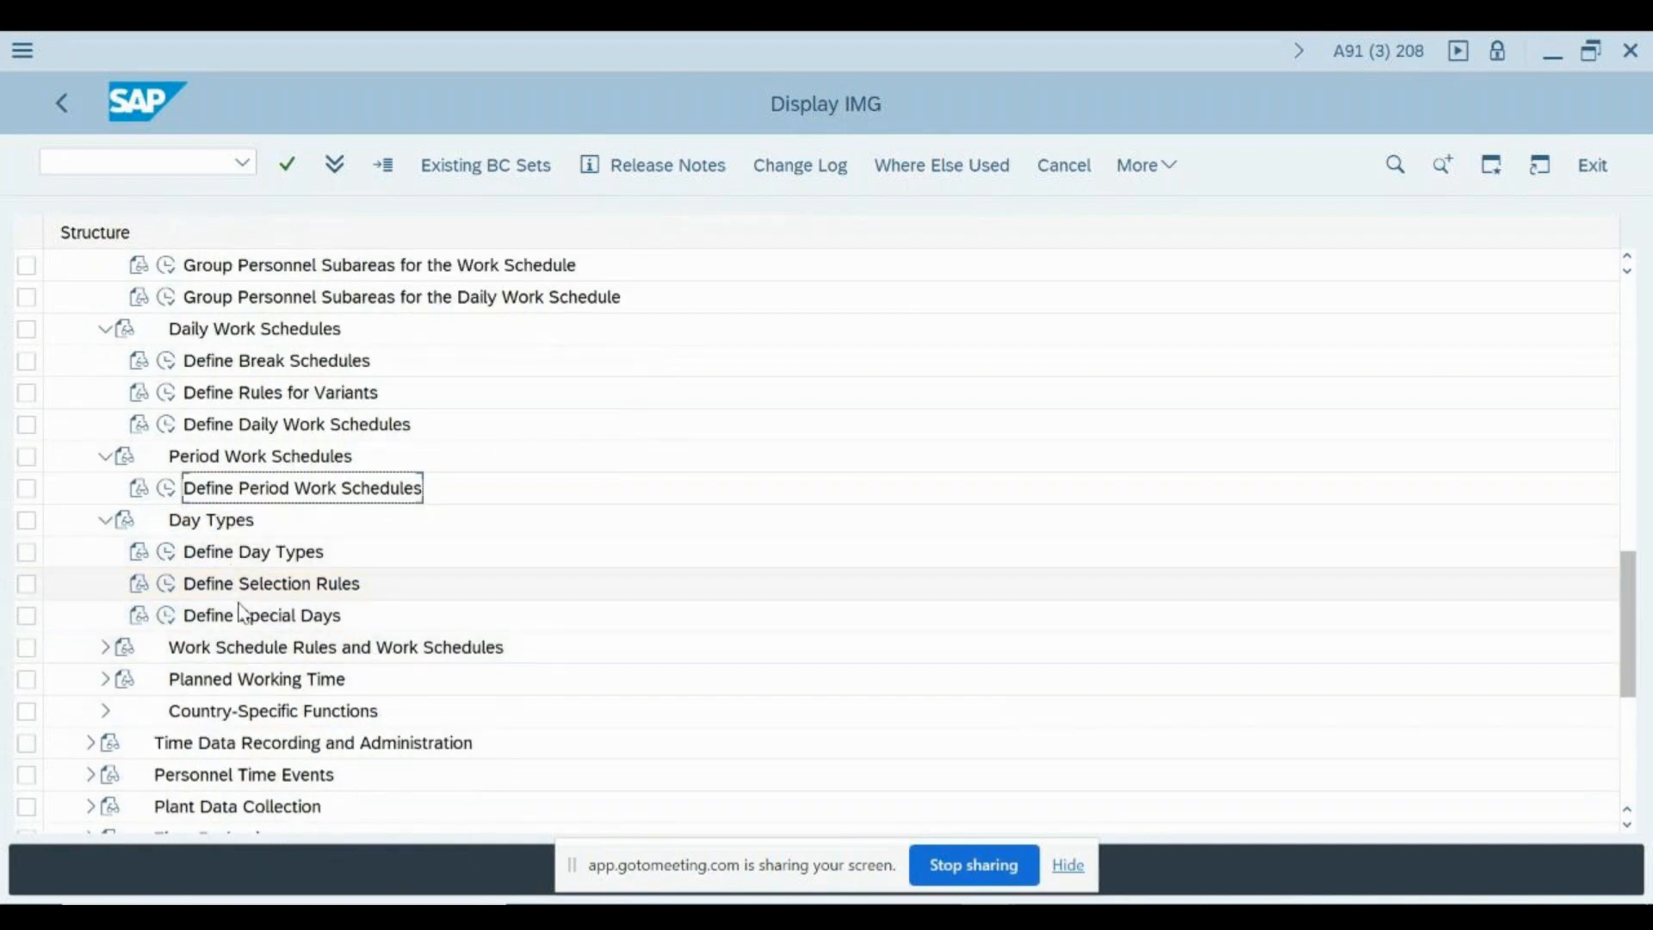
pyautogui.click(242, 614)
pyautogui.scroll(-2, 258, 586)
pyautogui.scroll(1, 233, 655)
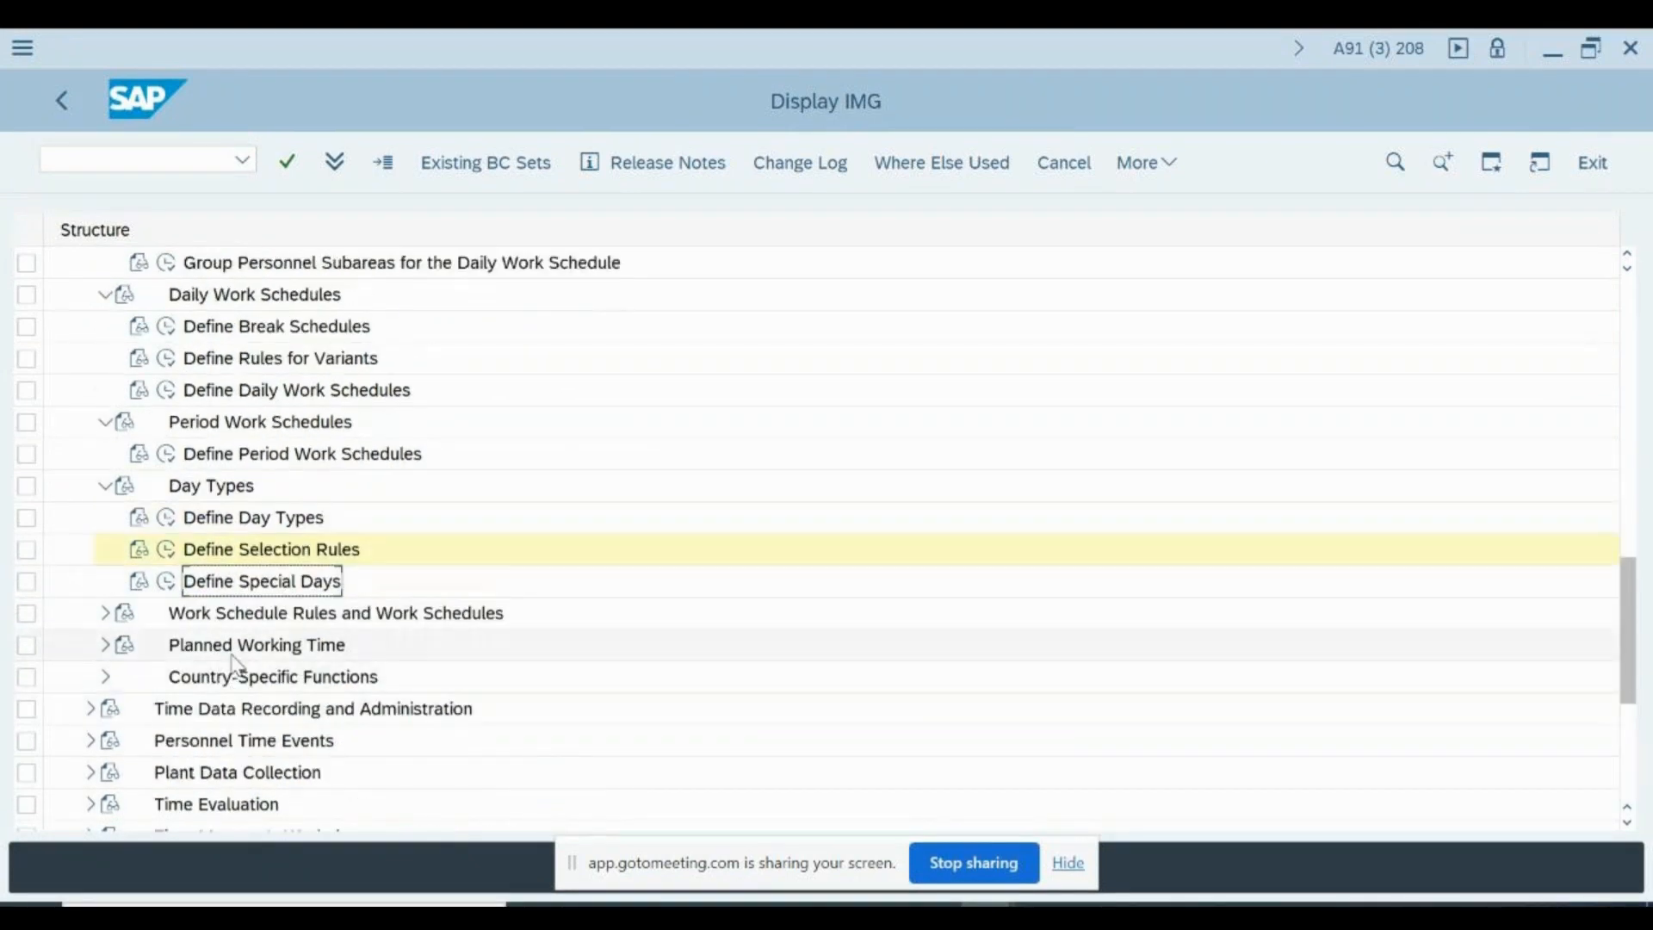
pyautogui.click(105, 613)
pyautogui.click(195, 613)
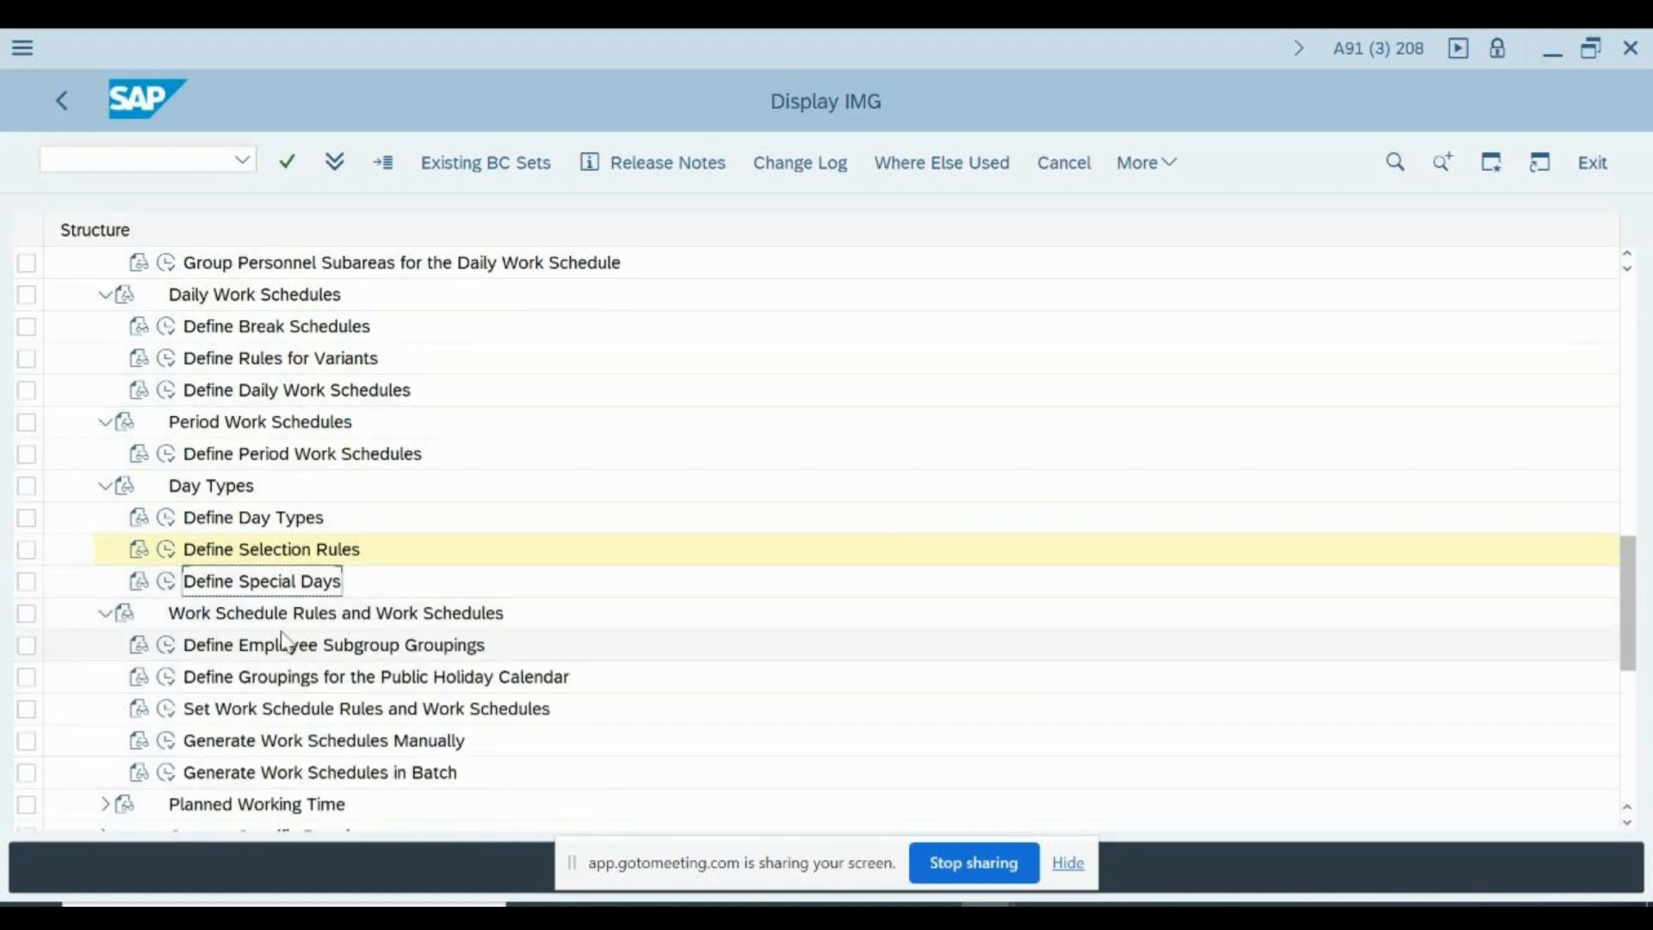
pyautogui.click(288, 647)
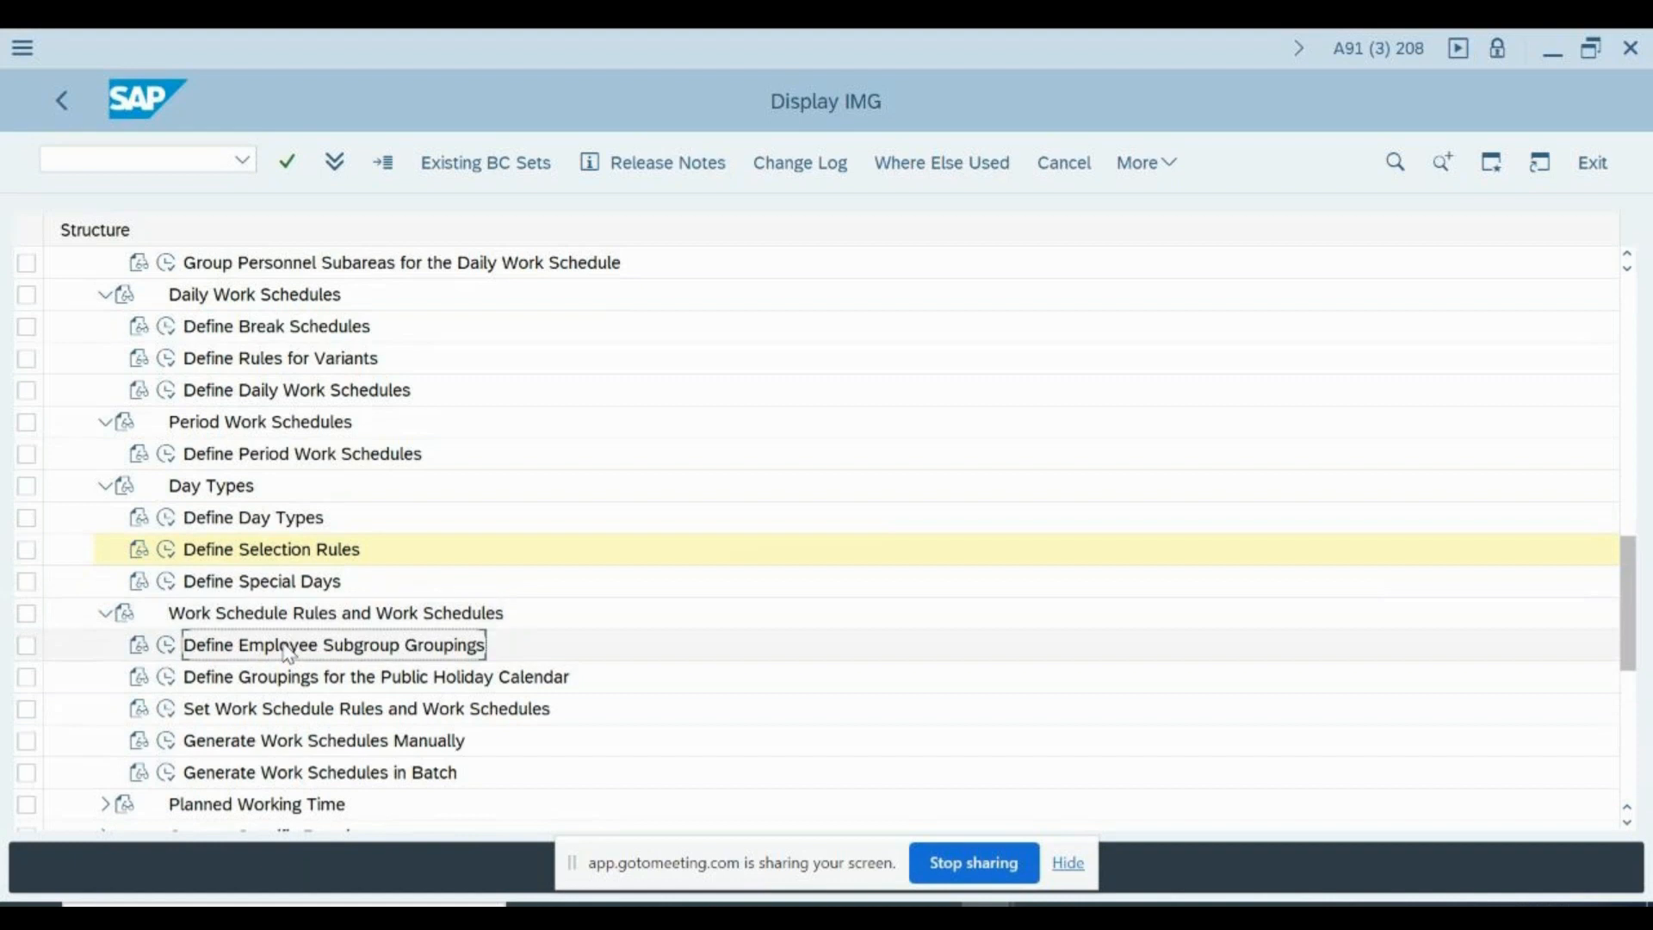
pyautogui.scroll(-3, 289, 652)
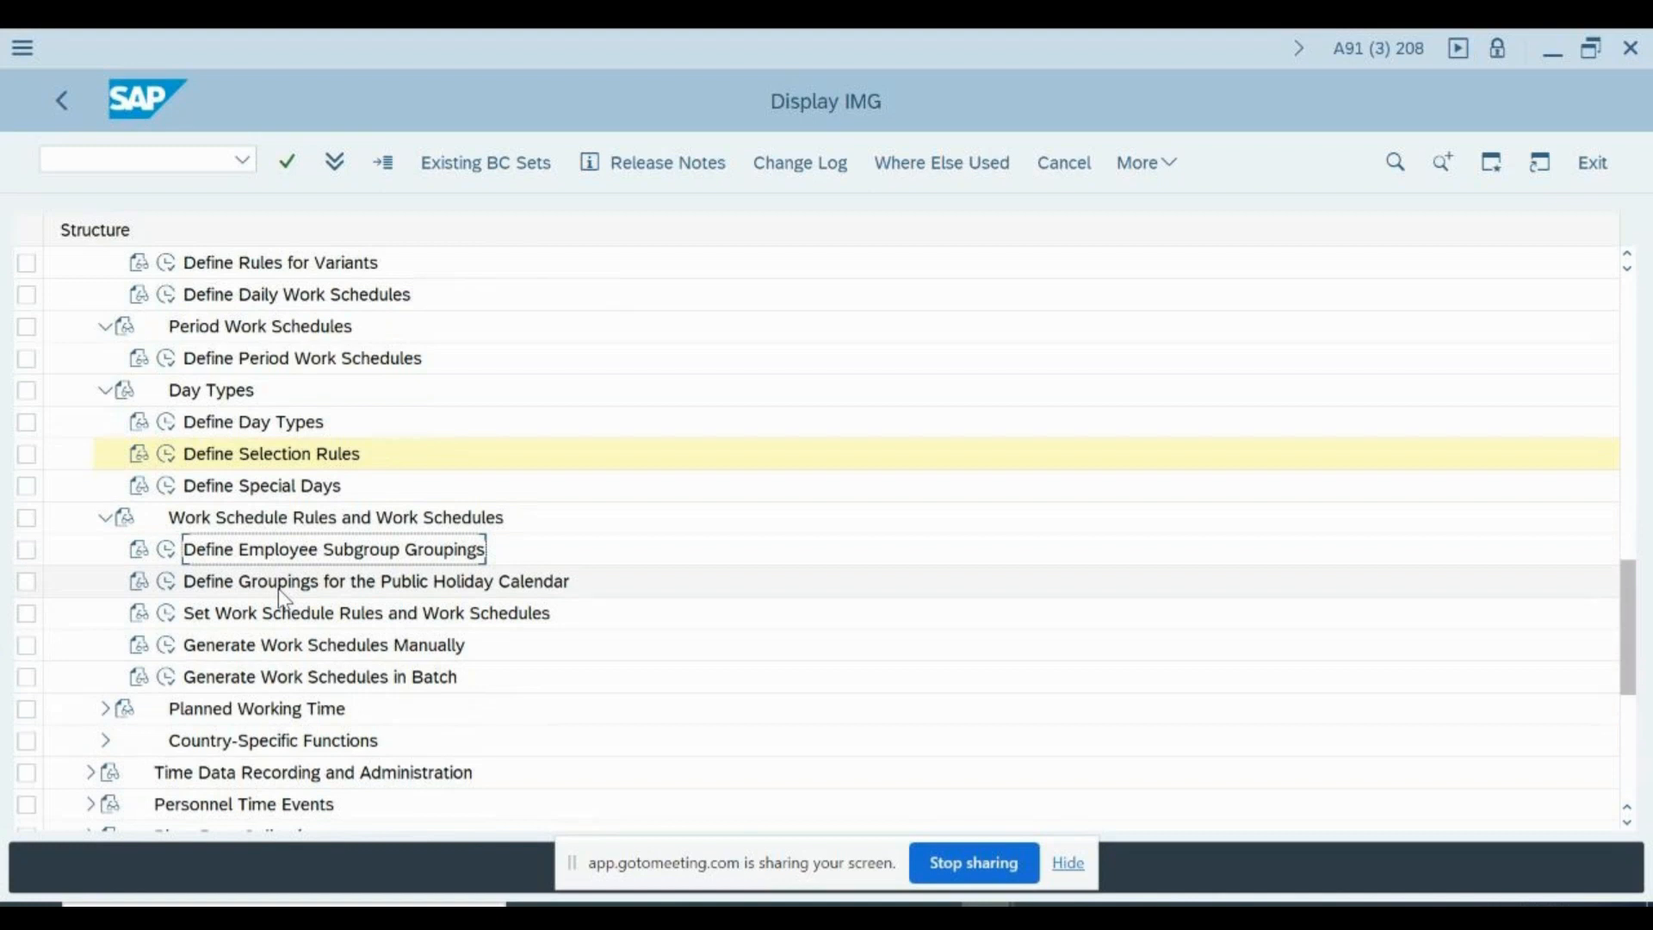
pyautogui.click(245, 680)
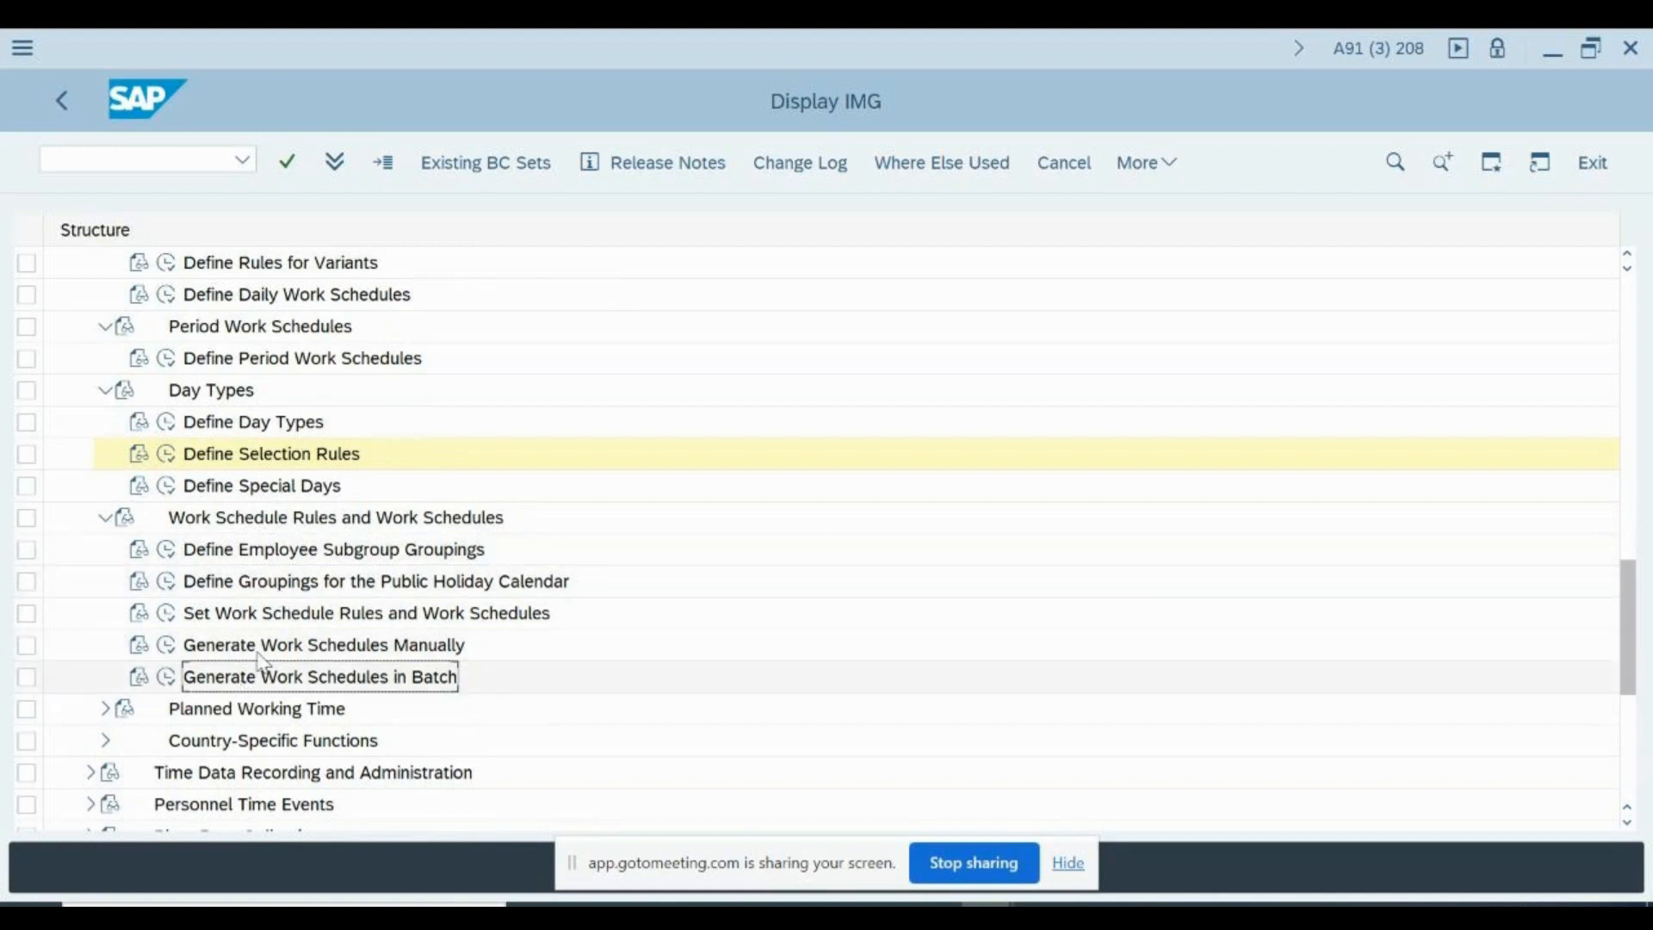
pyautogui.click(247, 555)
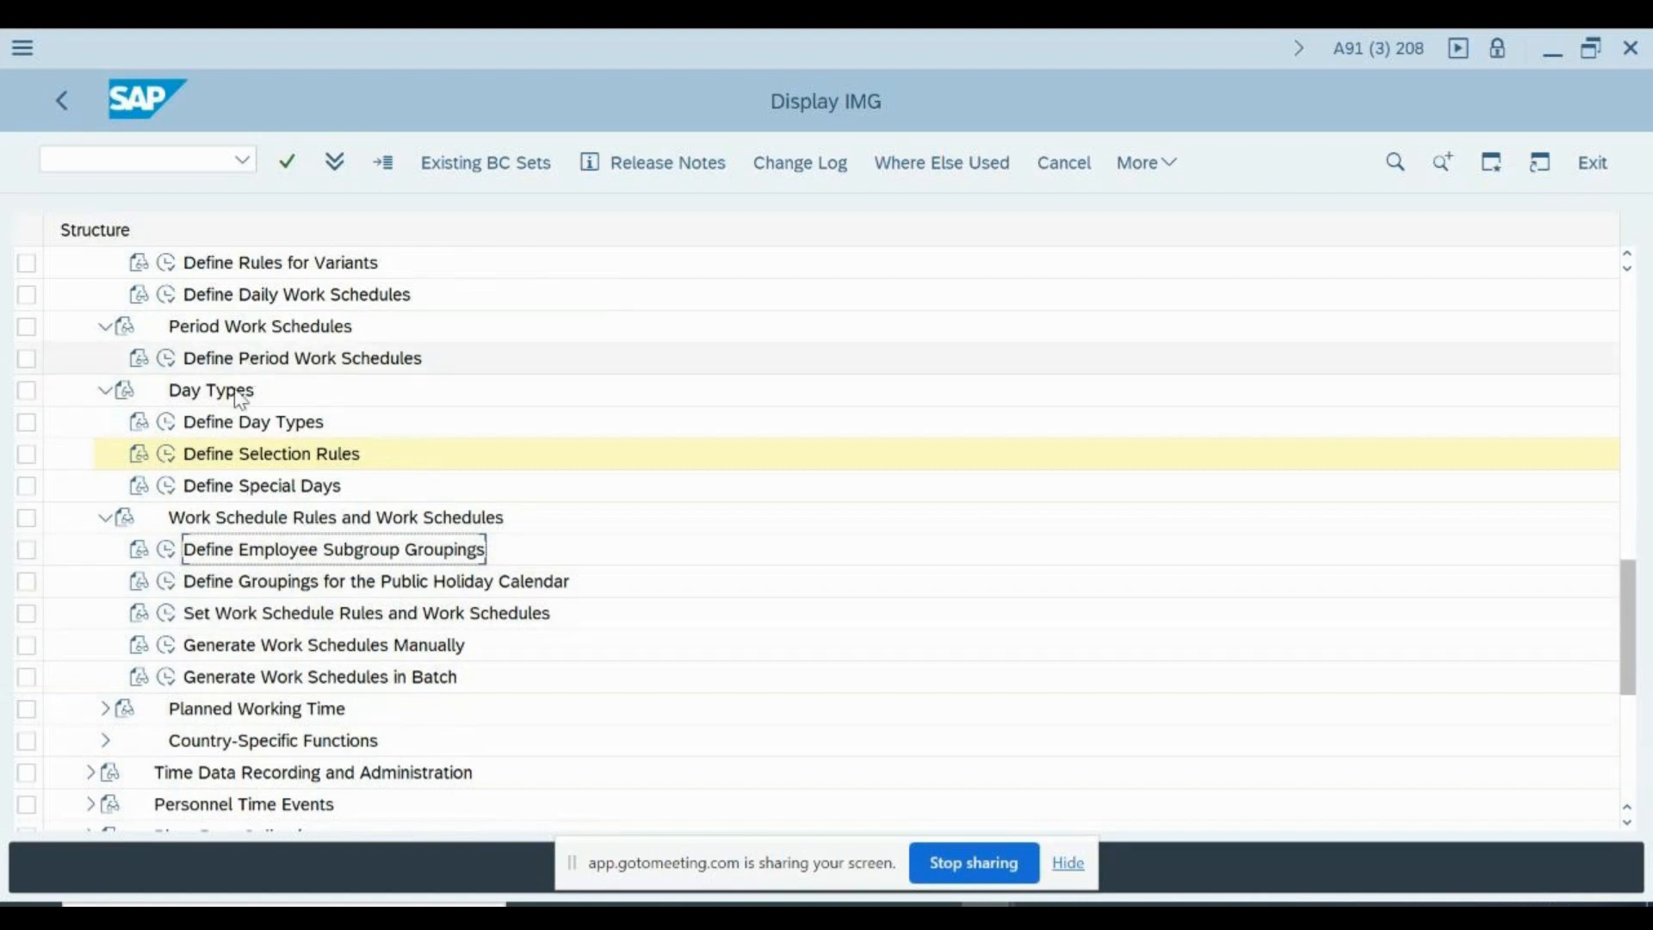
# - Collapse the Day Types, Period Work Schedules, Daily Work Schedules and Personnel Subarea Groupings nodes in the IMG structure
pyautogui.click(105, 391)
pyautogui.click(105, 326)
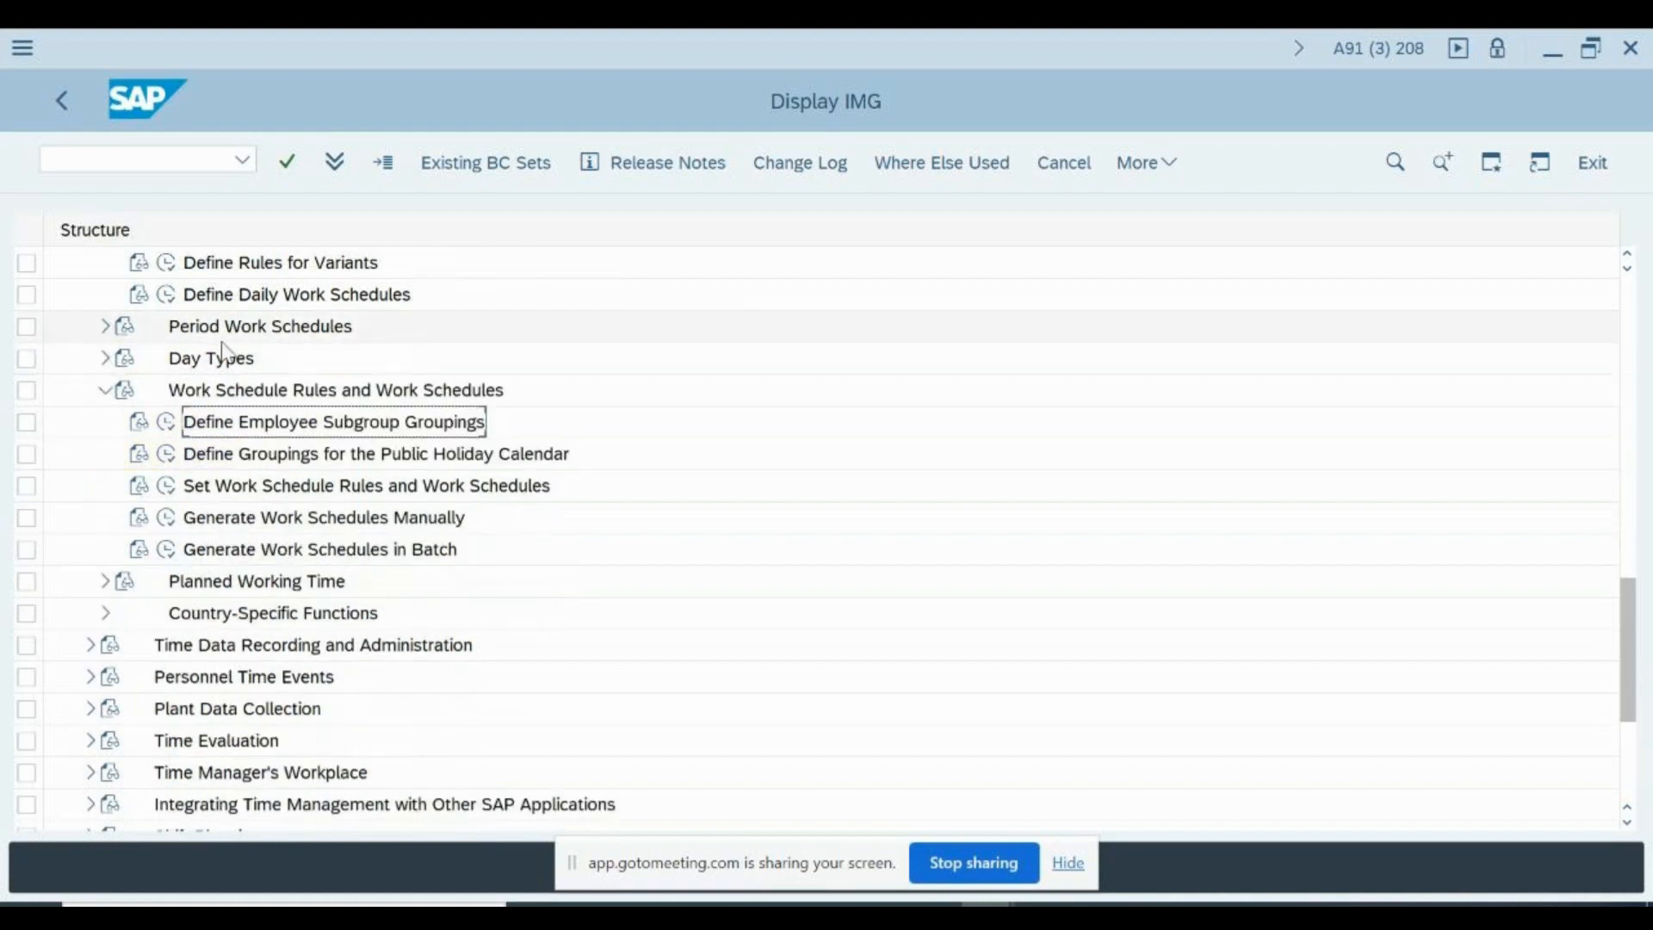
pyautogui.scroll(5, 224, 353)
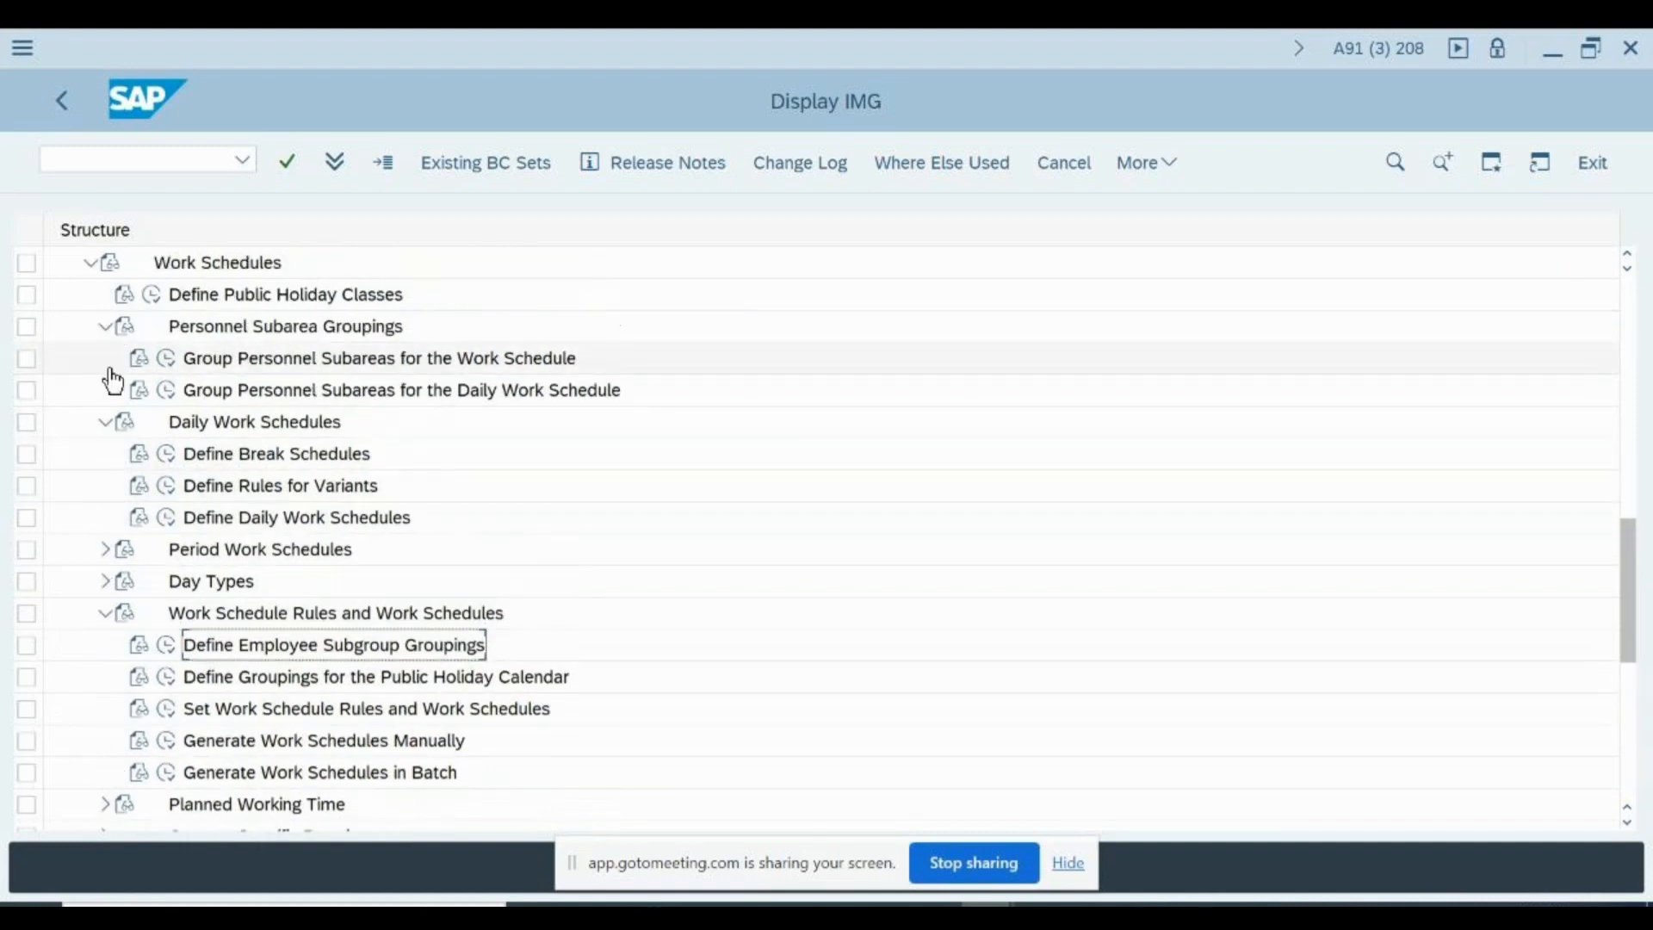
pyautogui.scroll(1, 112, 414)
pyautogui.click(105, 453)
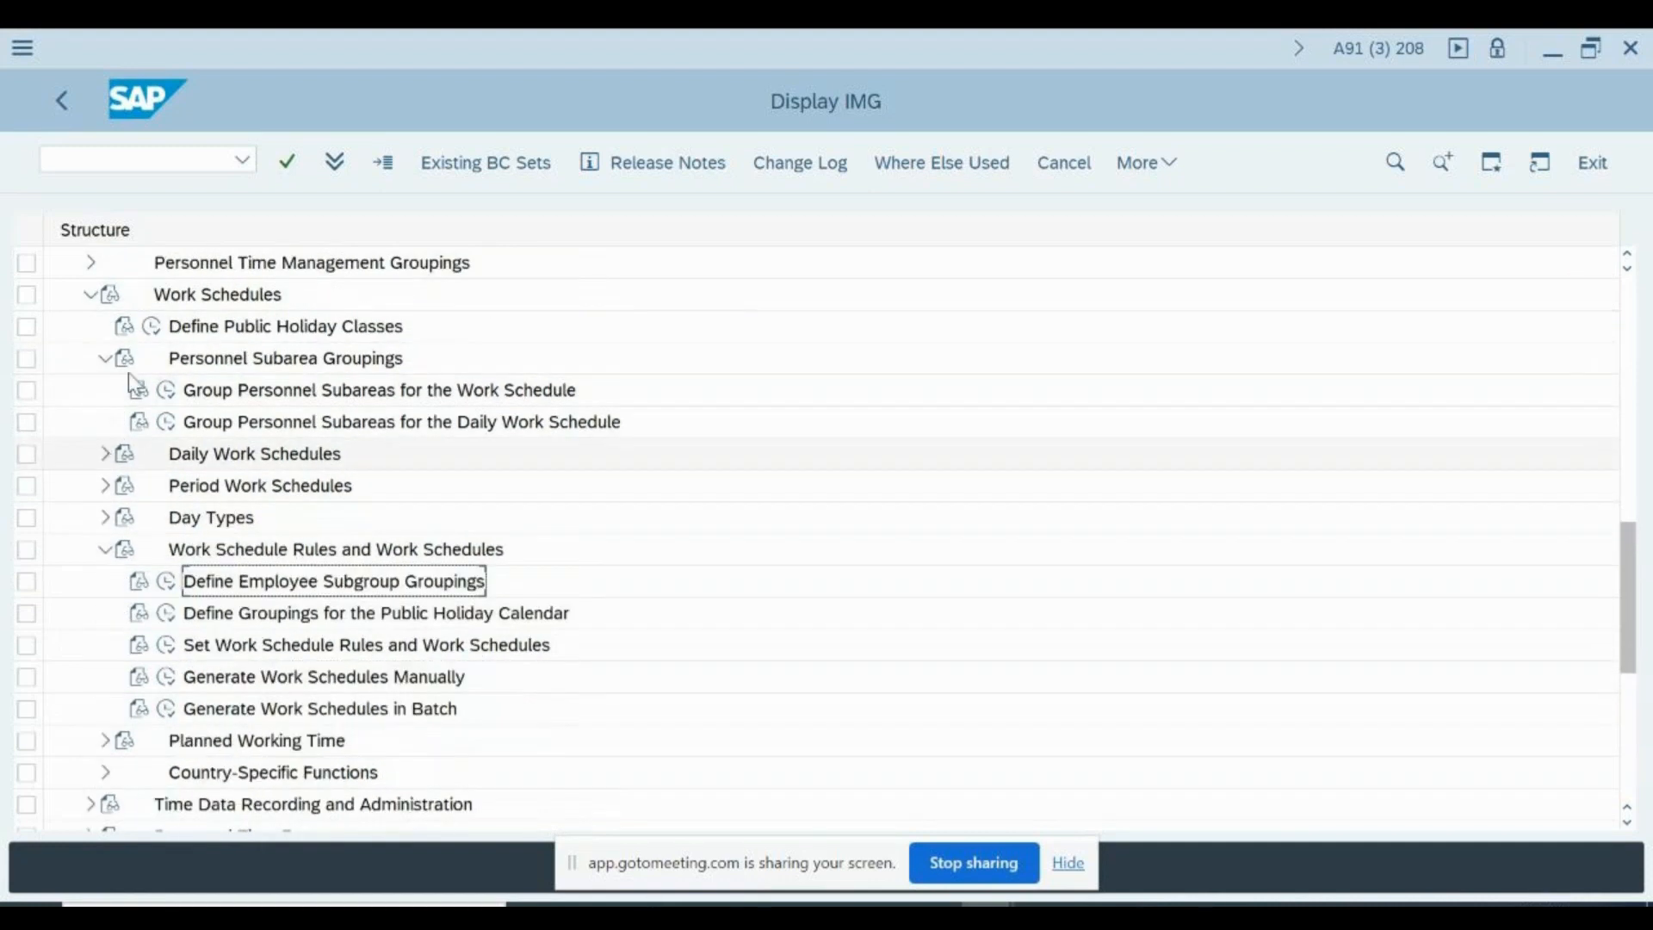
pyautogui.click(105, 360)
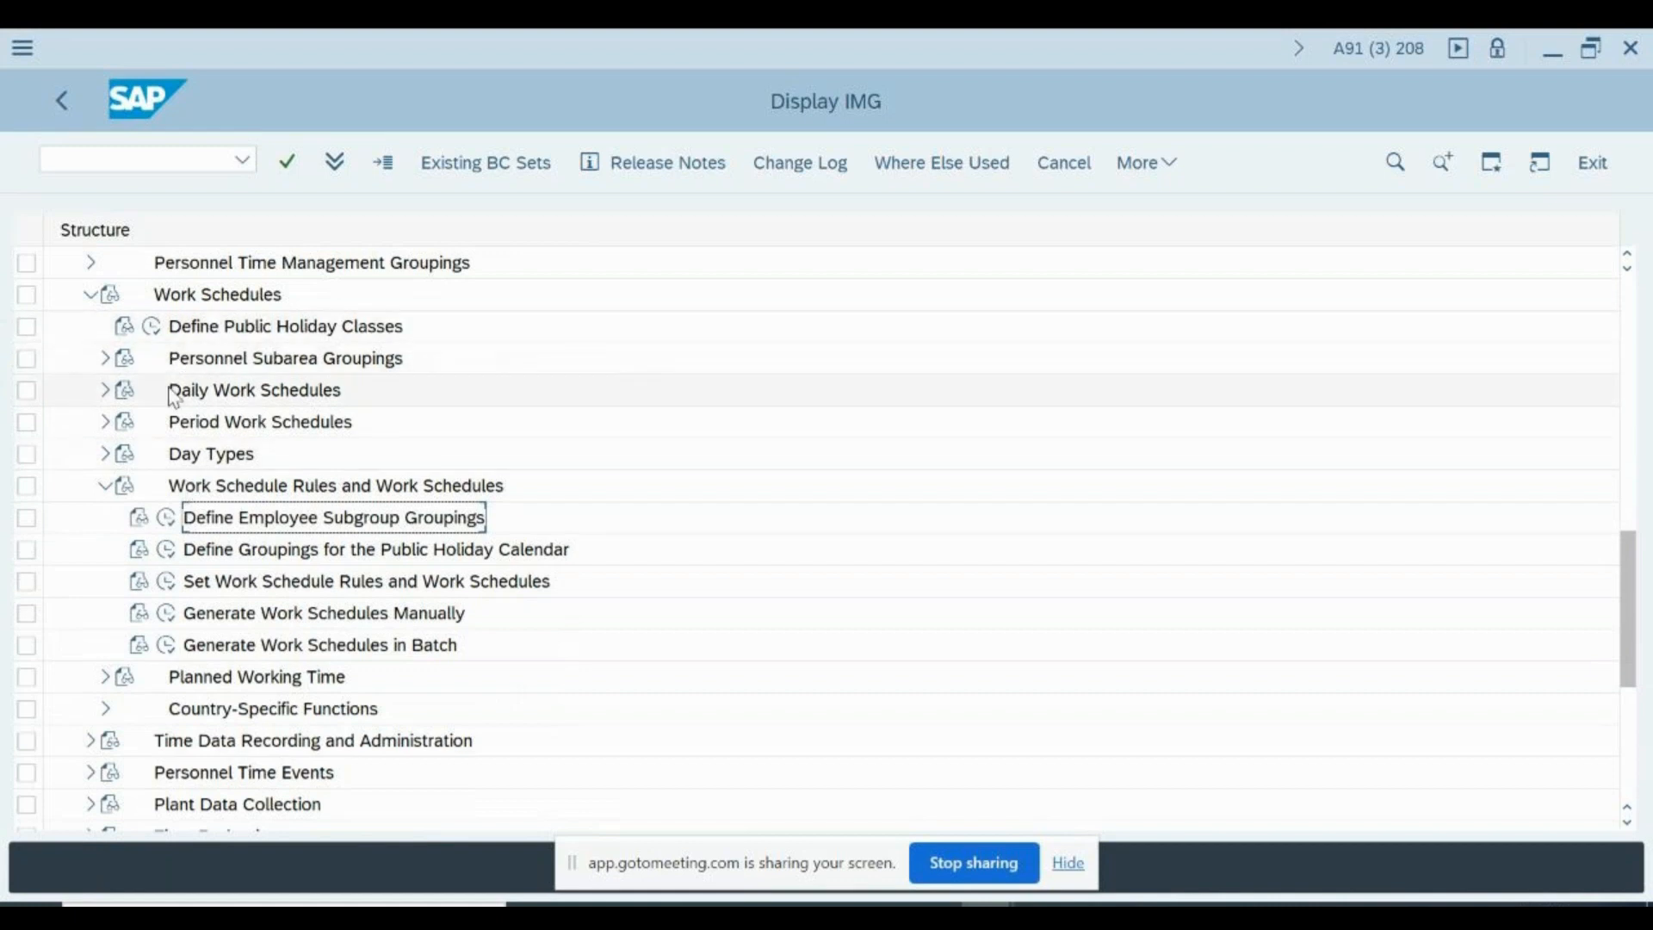
# - Open the Define Employee Subgroup Grouping activity, examine the groupings and their texts, and return to the IMG structure
pyautogui.click(167, 521)
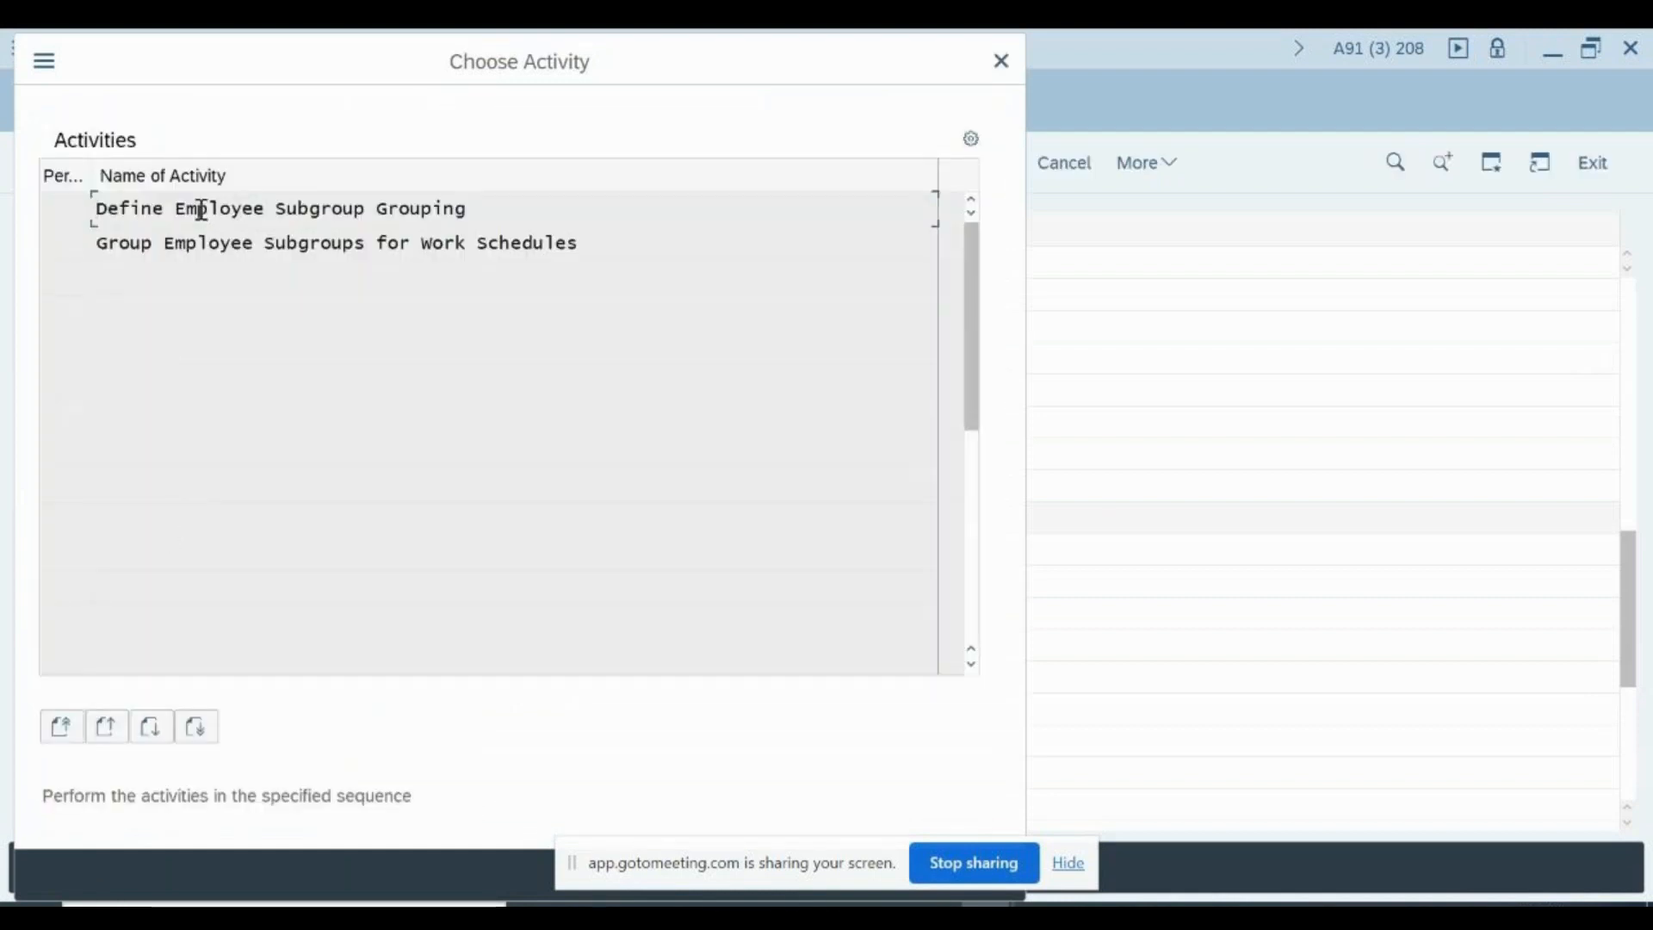
pyautogui.doubleClick(211, 209)
pyautogui.press('Return')
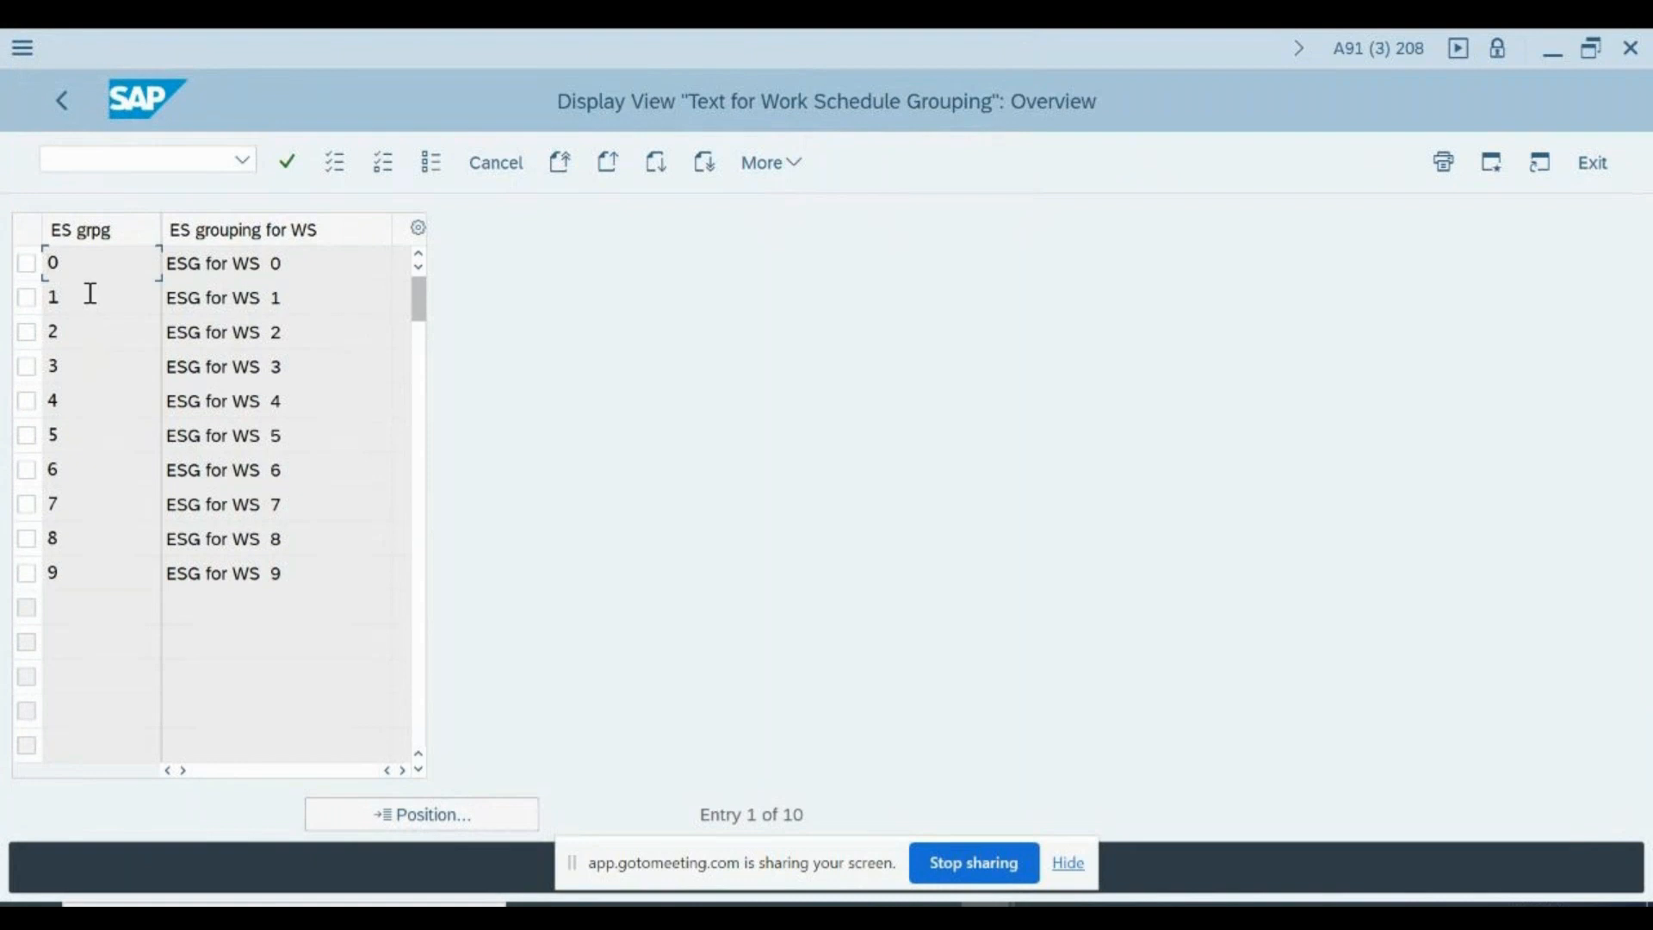
pyautogui.click(321, 266)
pyautogui.click(115, 444)
pyautogui.press('F3')
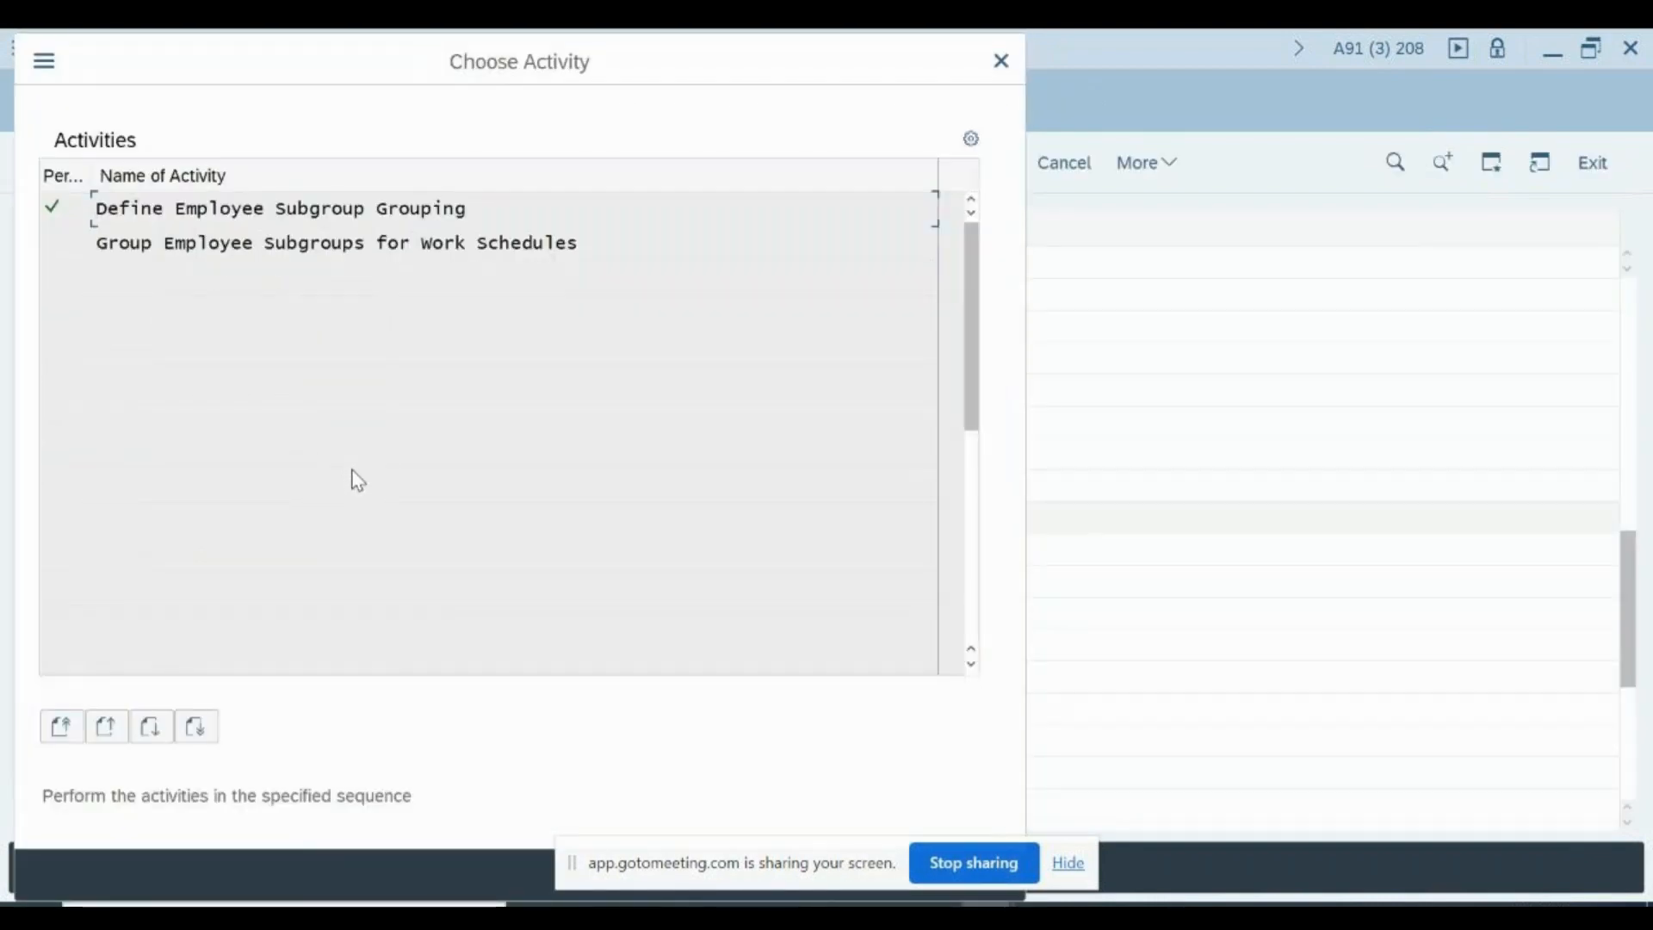
pyautogui.press('Escape')
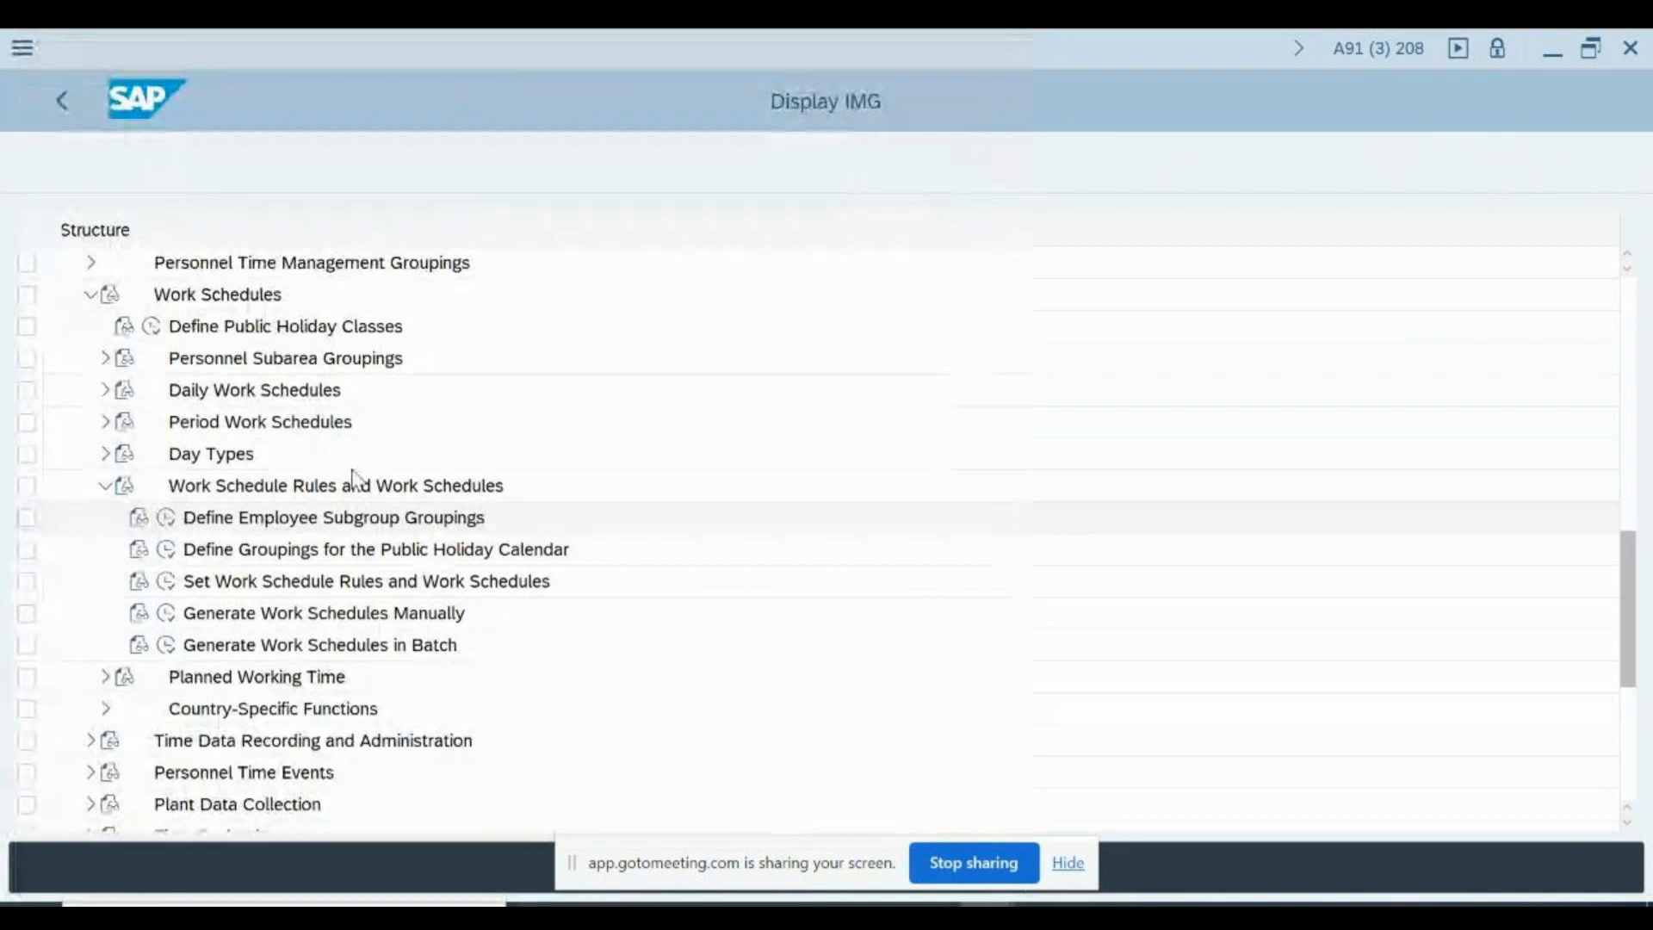
# - Open Define Groupings for the Public Holiday Calendar, choosing a country for the required country grouping
pyautogui.click(167, 550)
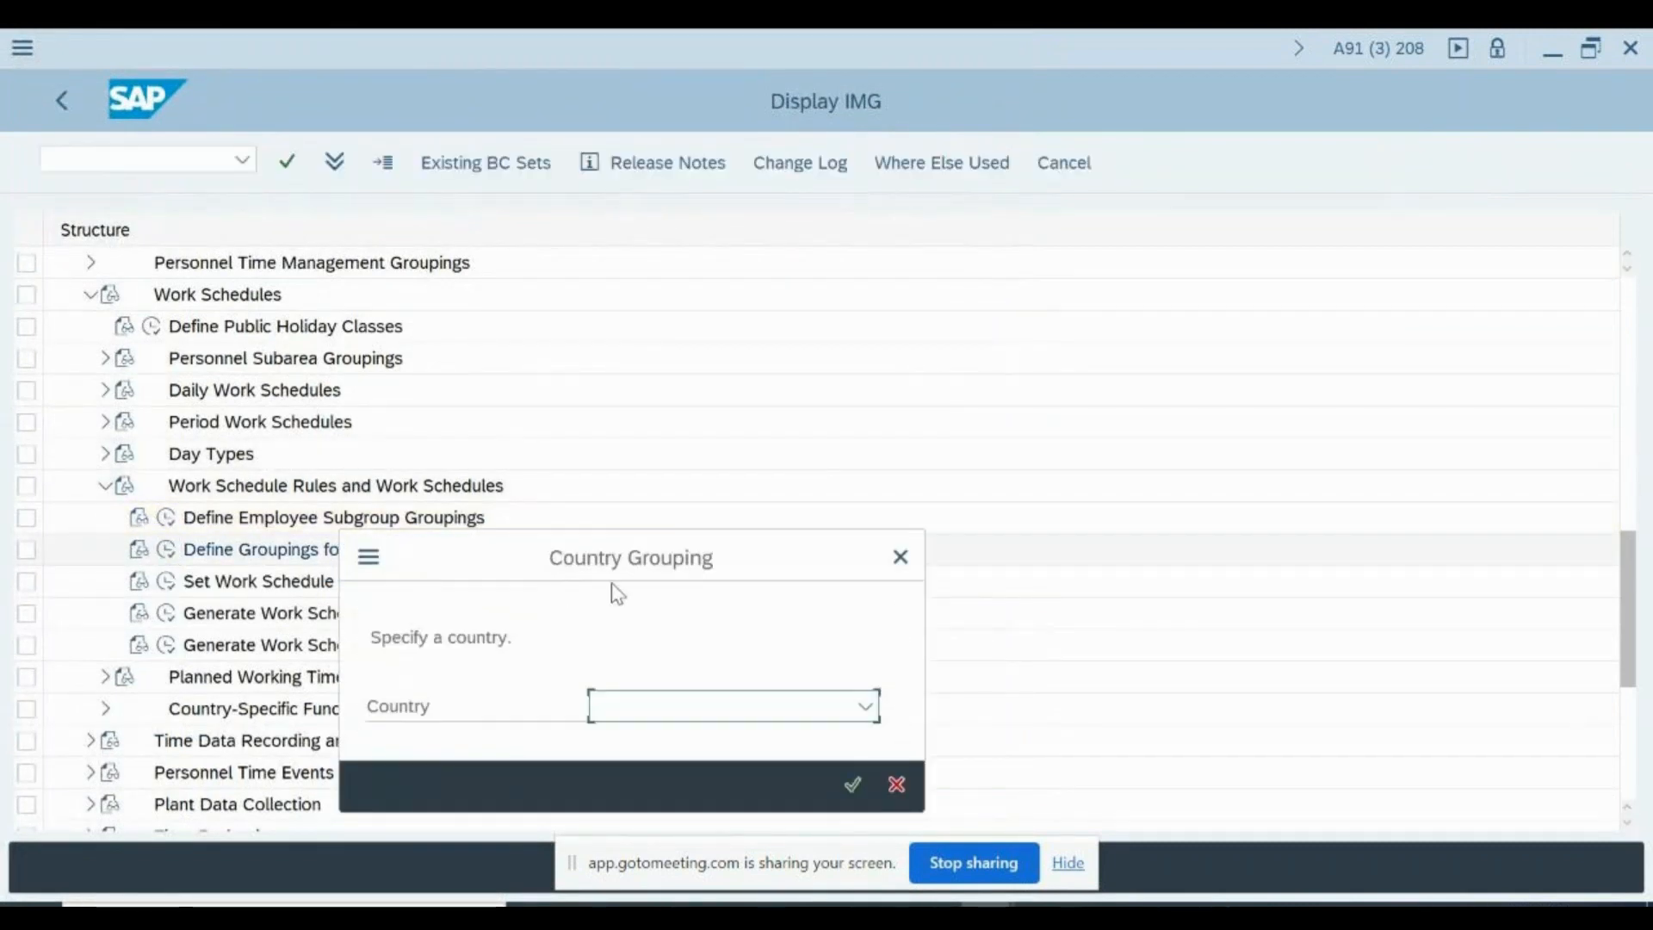
pyautogui.press('Return')
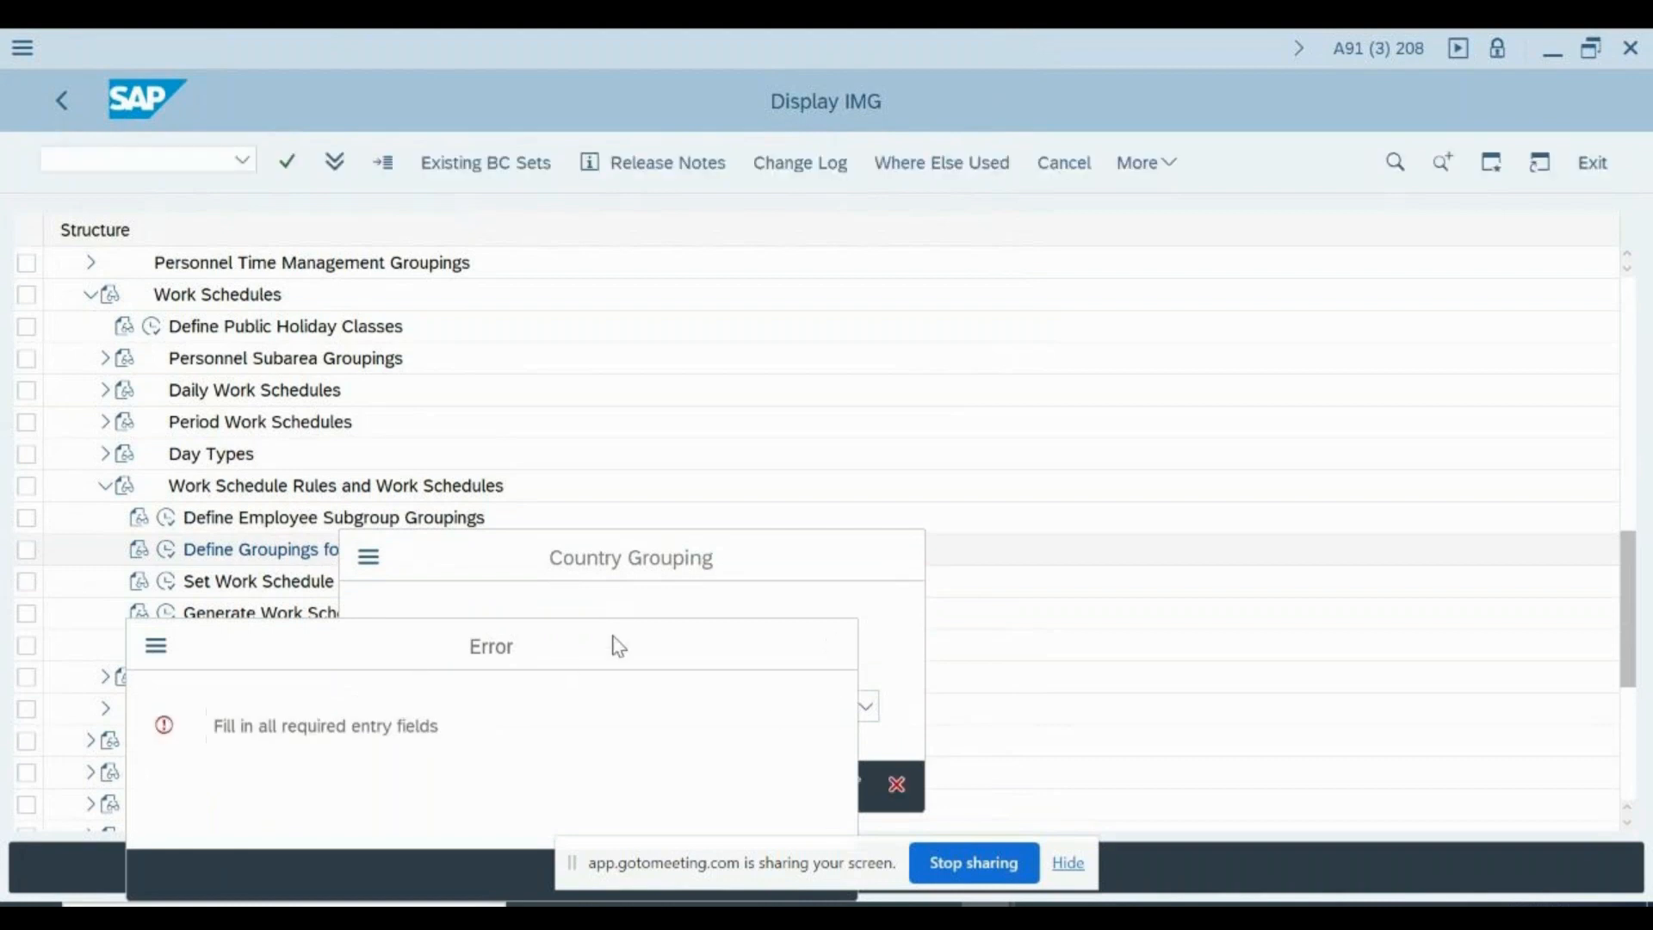
pyautogui.press('Return')
pyautogui.click(652, 714)
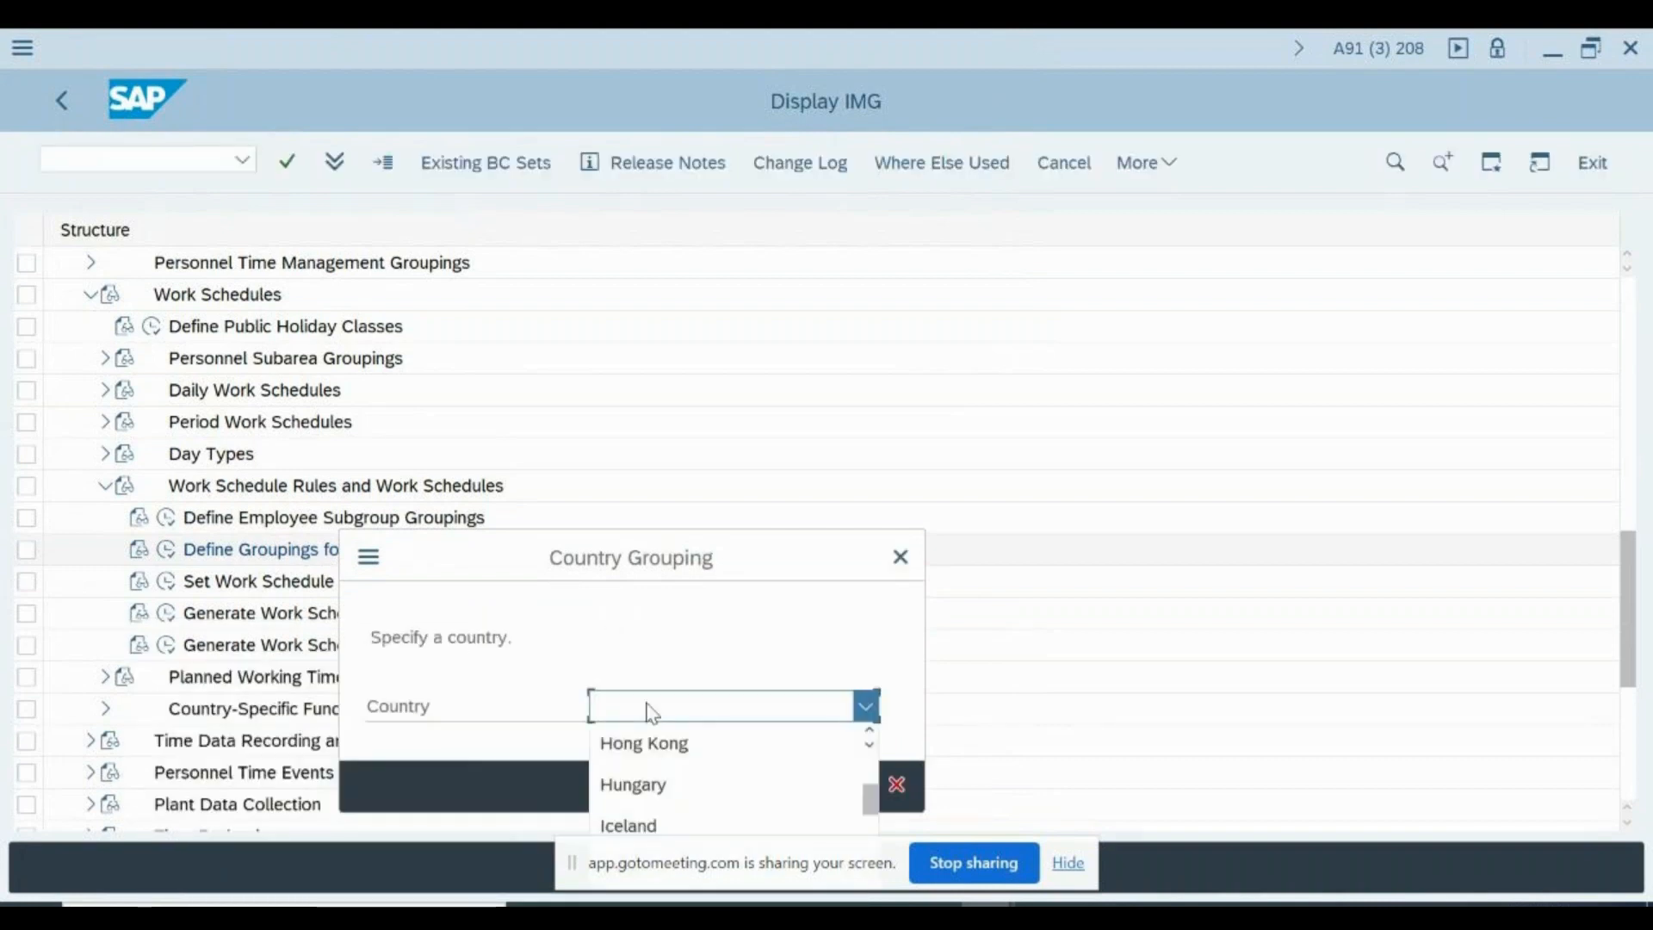
pyautogui.press('Return')
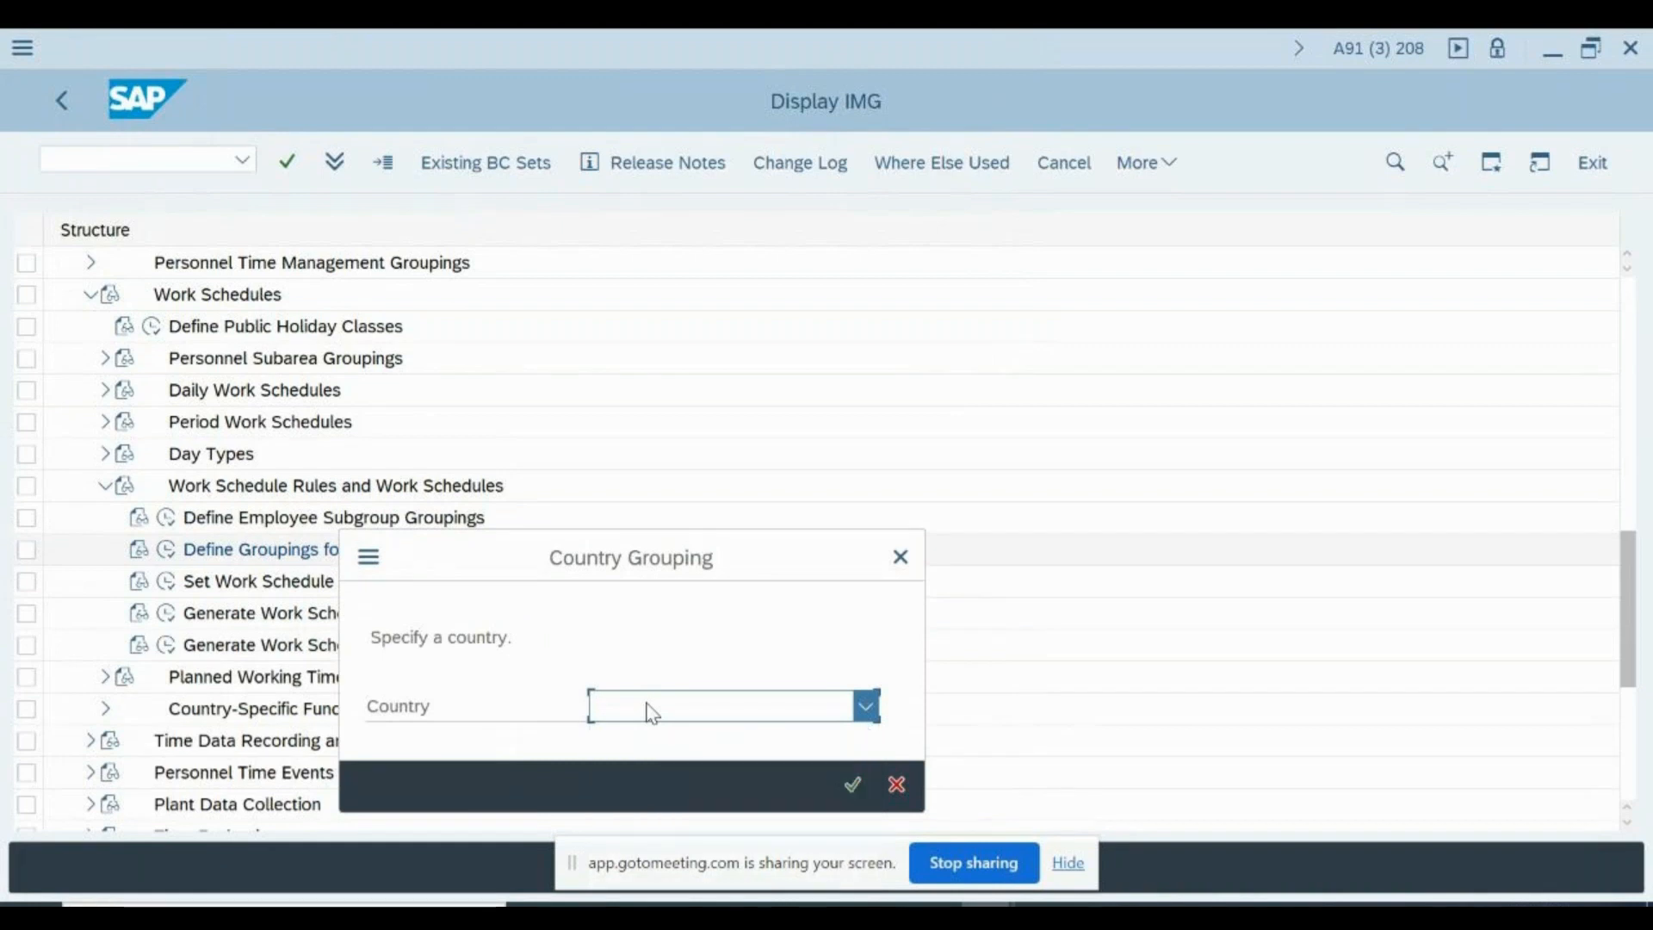
pyautogui.press('Return')
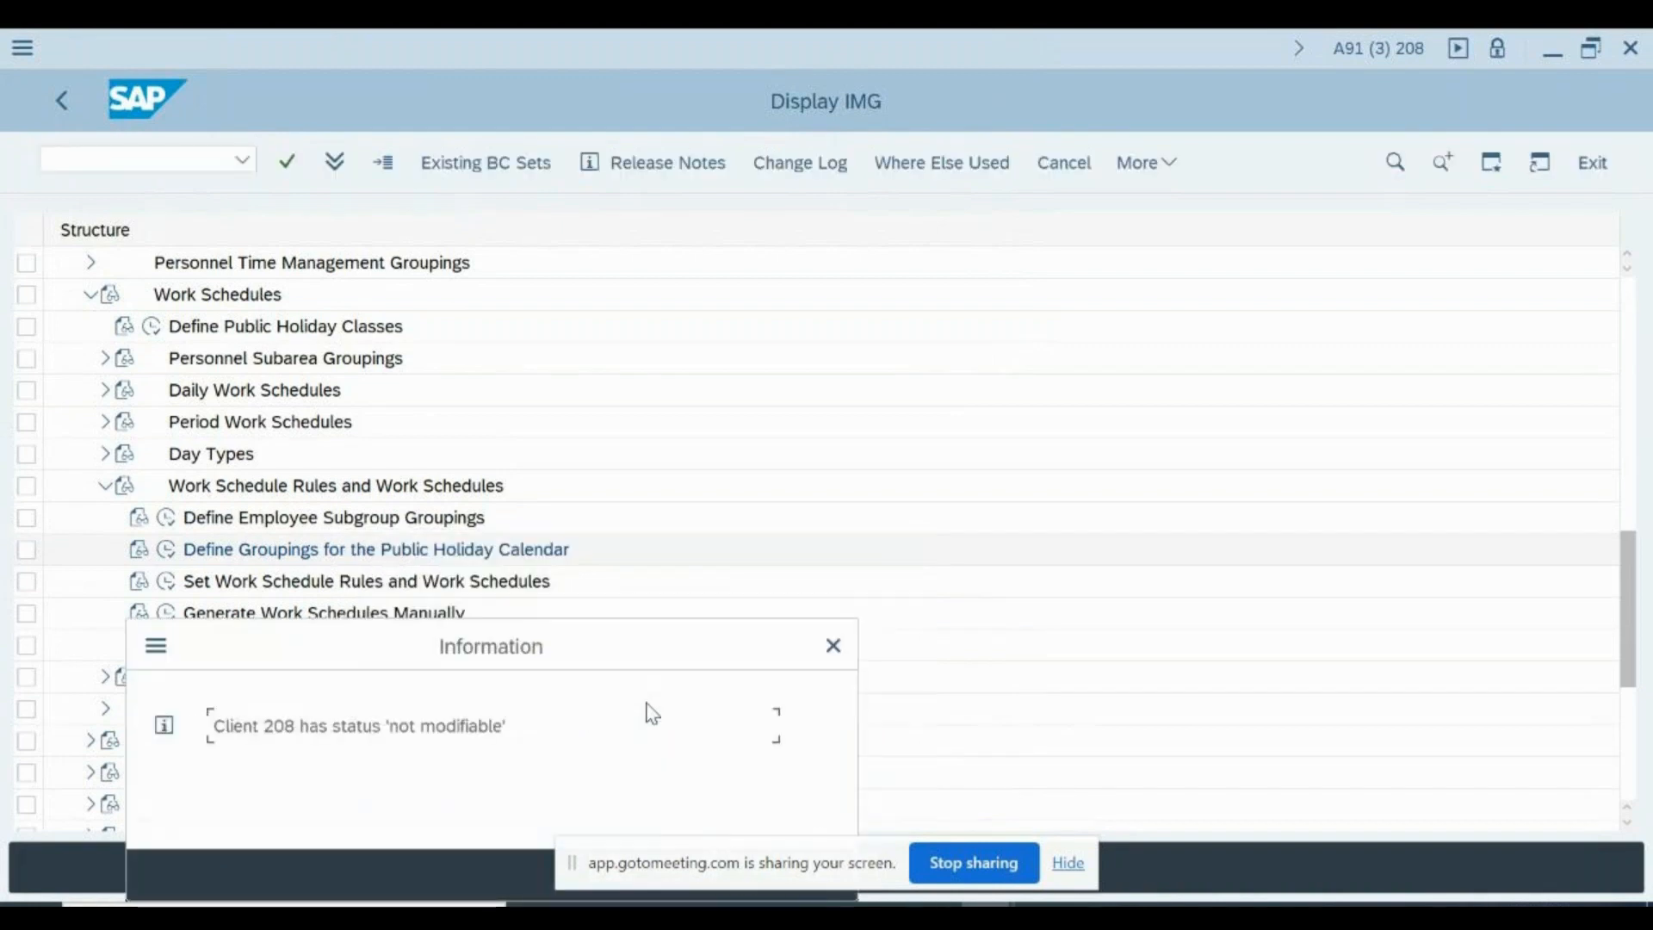
pyautogui.press('Return')
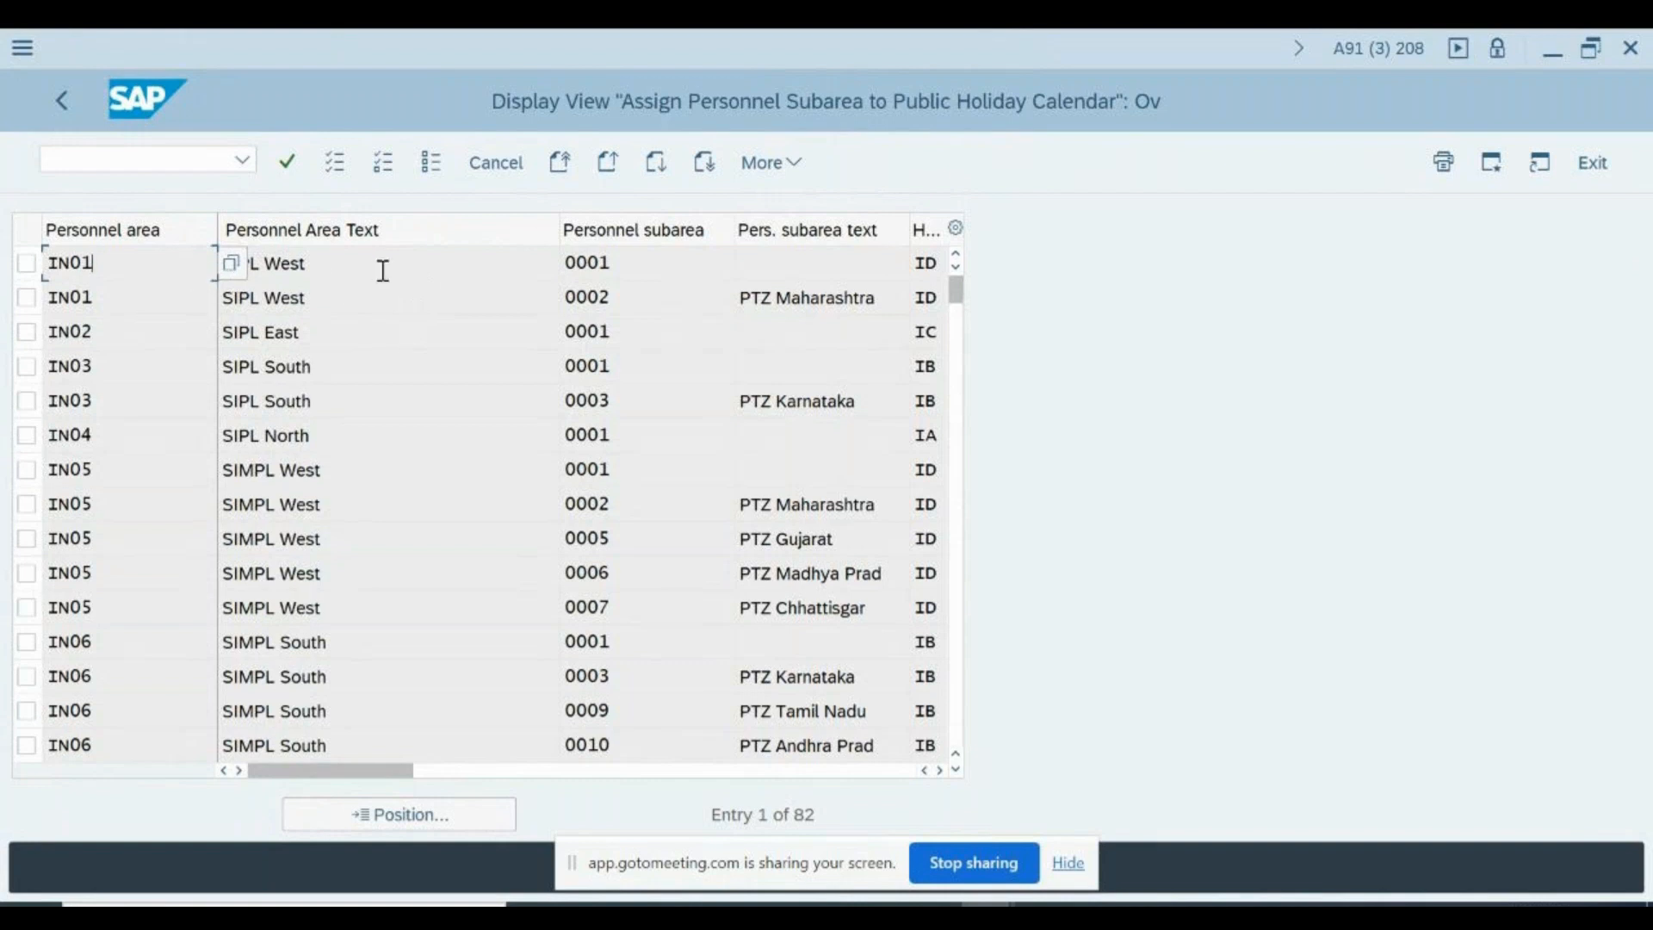
# - Examine the personnel subarea columns and widen the Holiday Calendar ID column to show its full heading
pyautogui.click(680, 258)
pyautogui.click(824, 253)
pyautogui.click(941, 770)
pyautogui.click(940, 771)
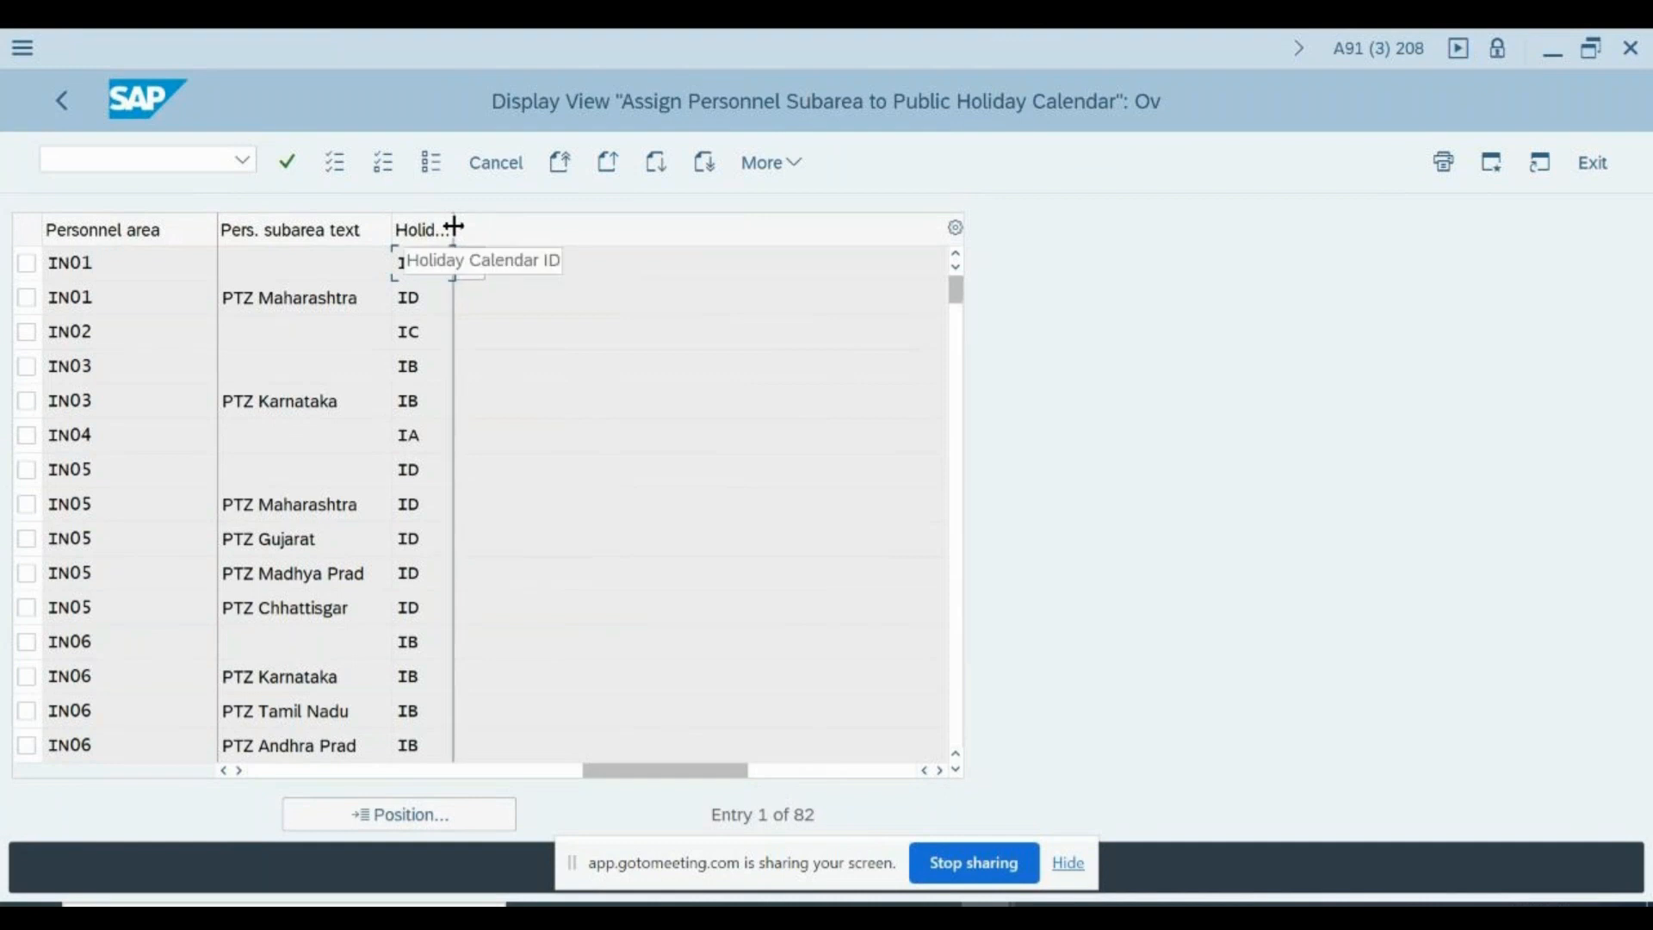
pyautogui.moveTo(454, 229); pyautogui.dragTo(622, 231)
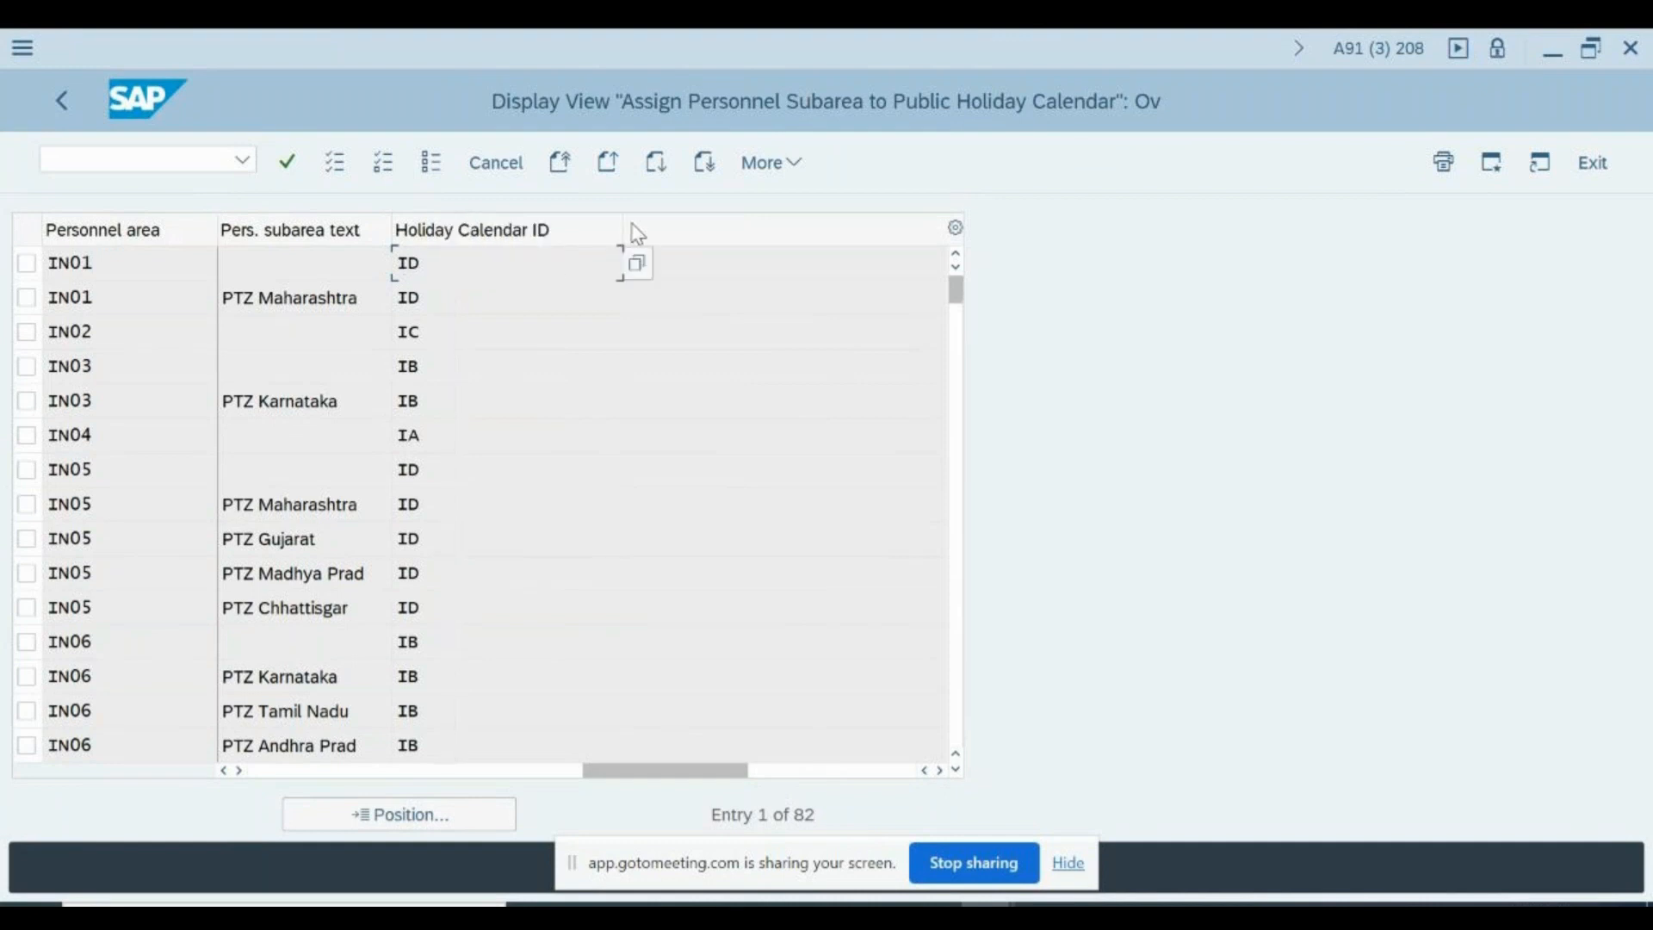
# - Check the Holiday Calendar ID assigned to the first IN01 personnel area entry and return to the IMG structure
pyautogui.doubleClick(485, 271)
pyautogui.doubleClick(107, 268)
pyautogui.click(107, 268)
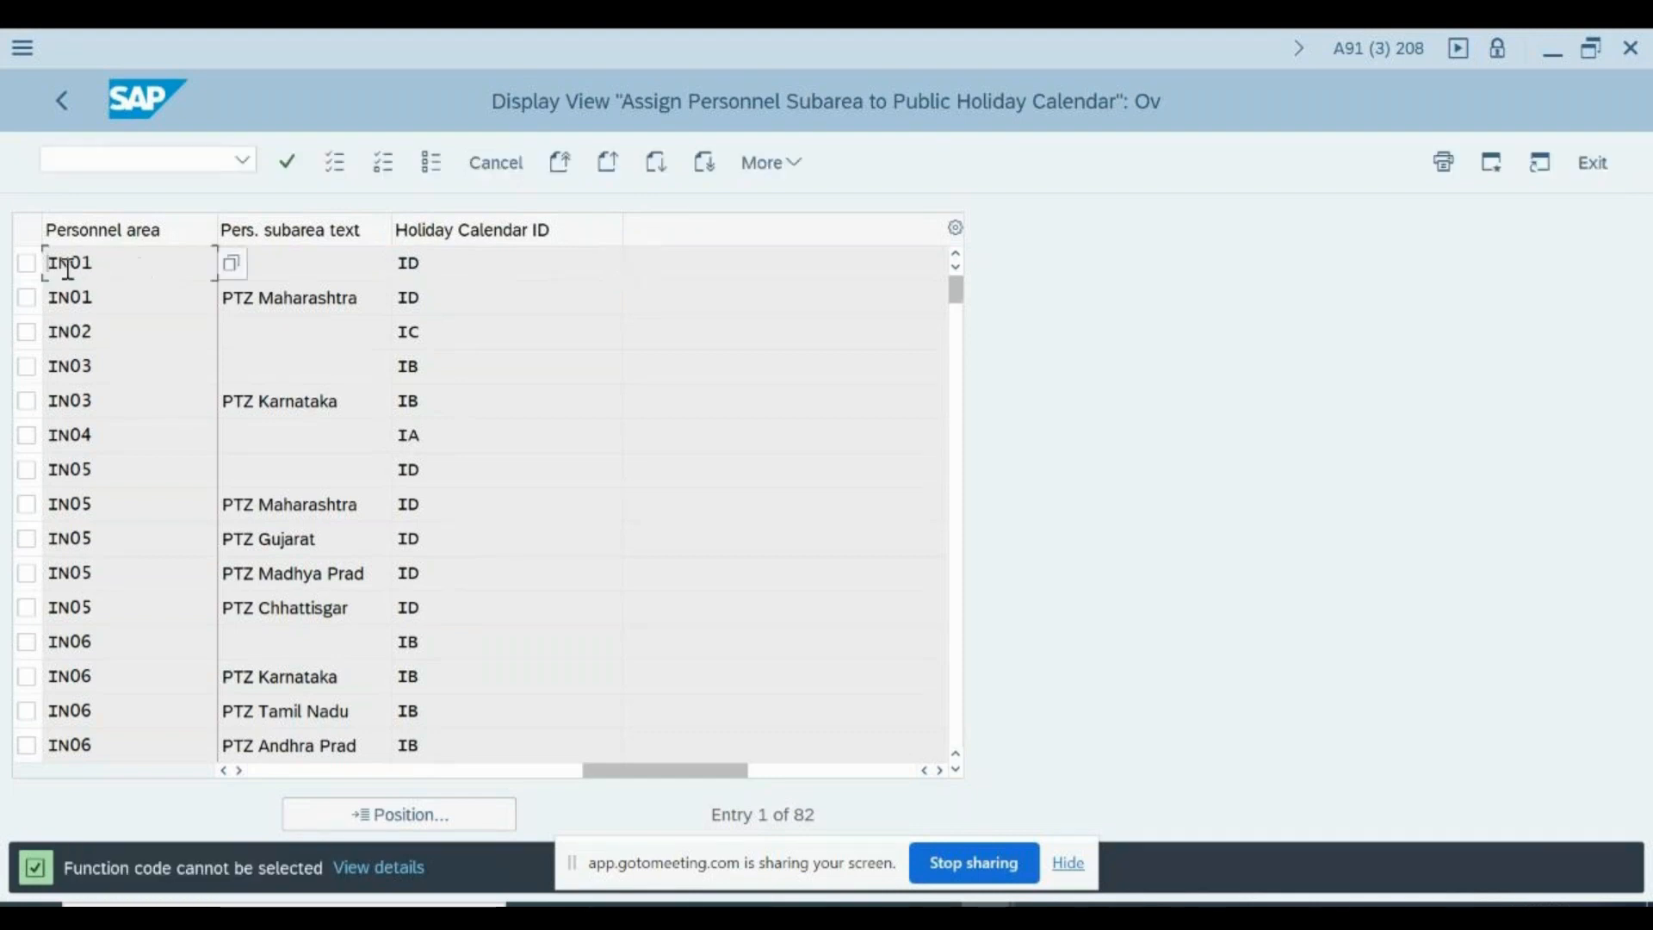
pyautogui.doubleClick(422, 263)
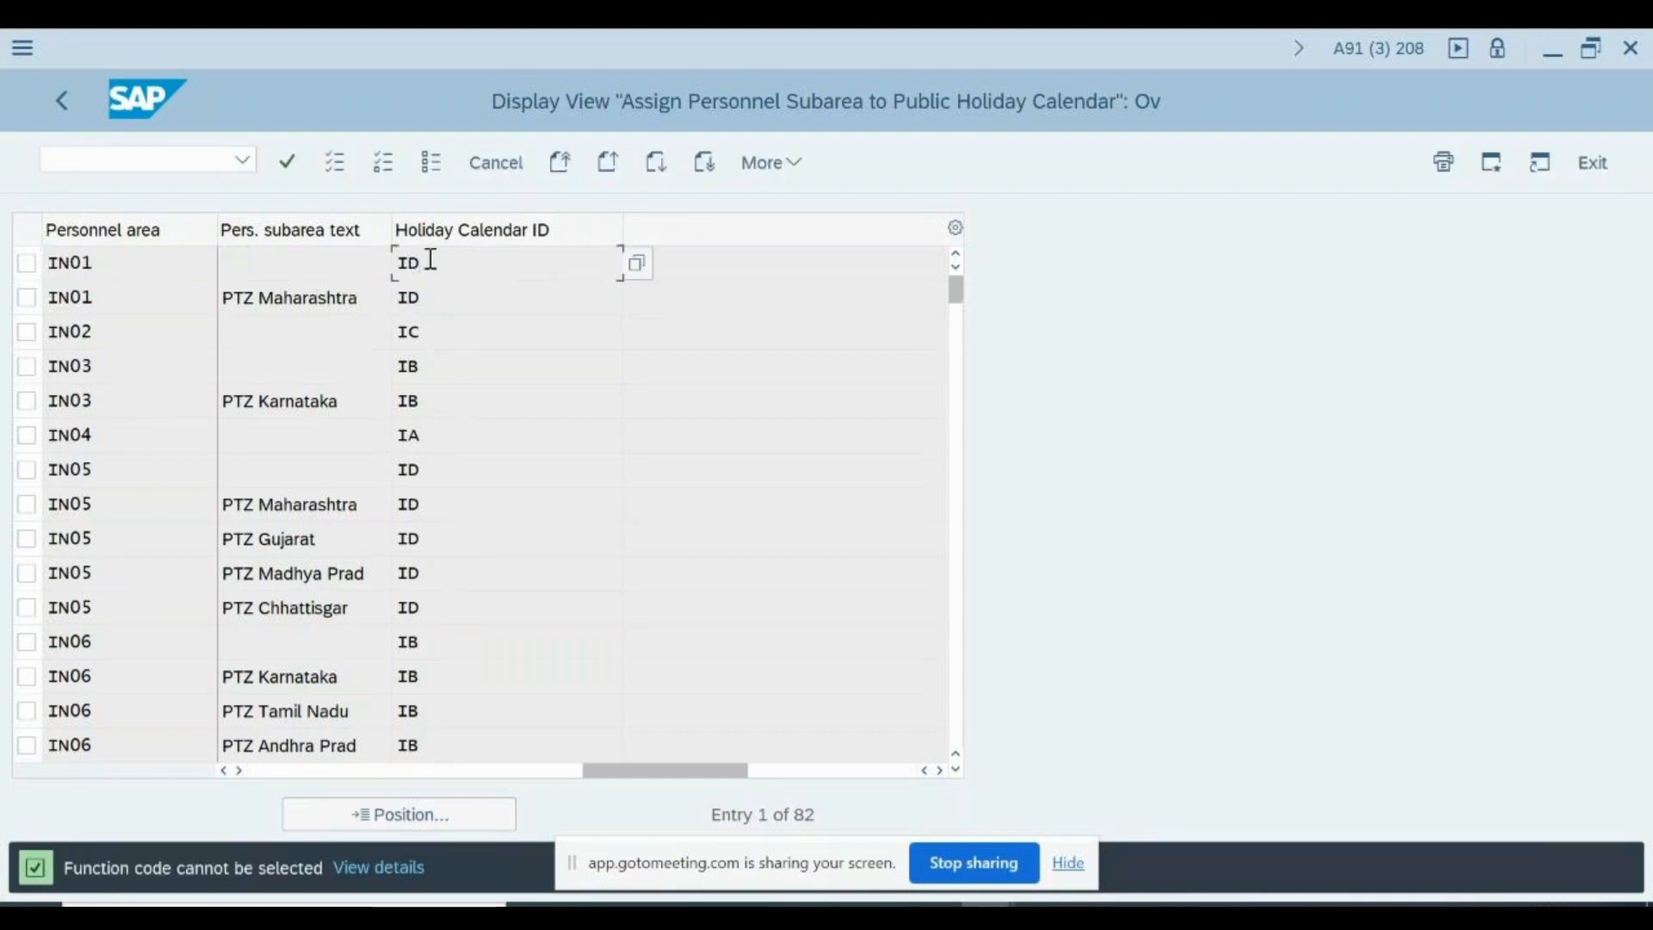
pyautogui.press('F3')
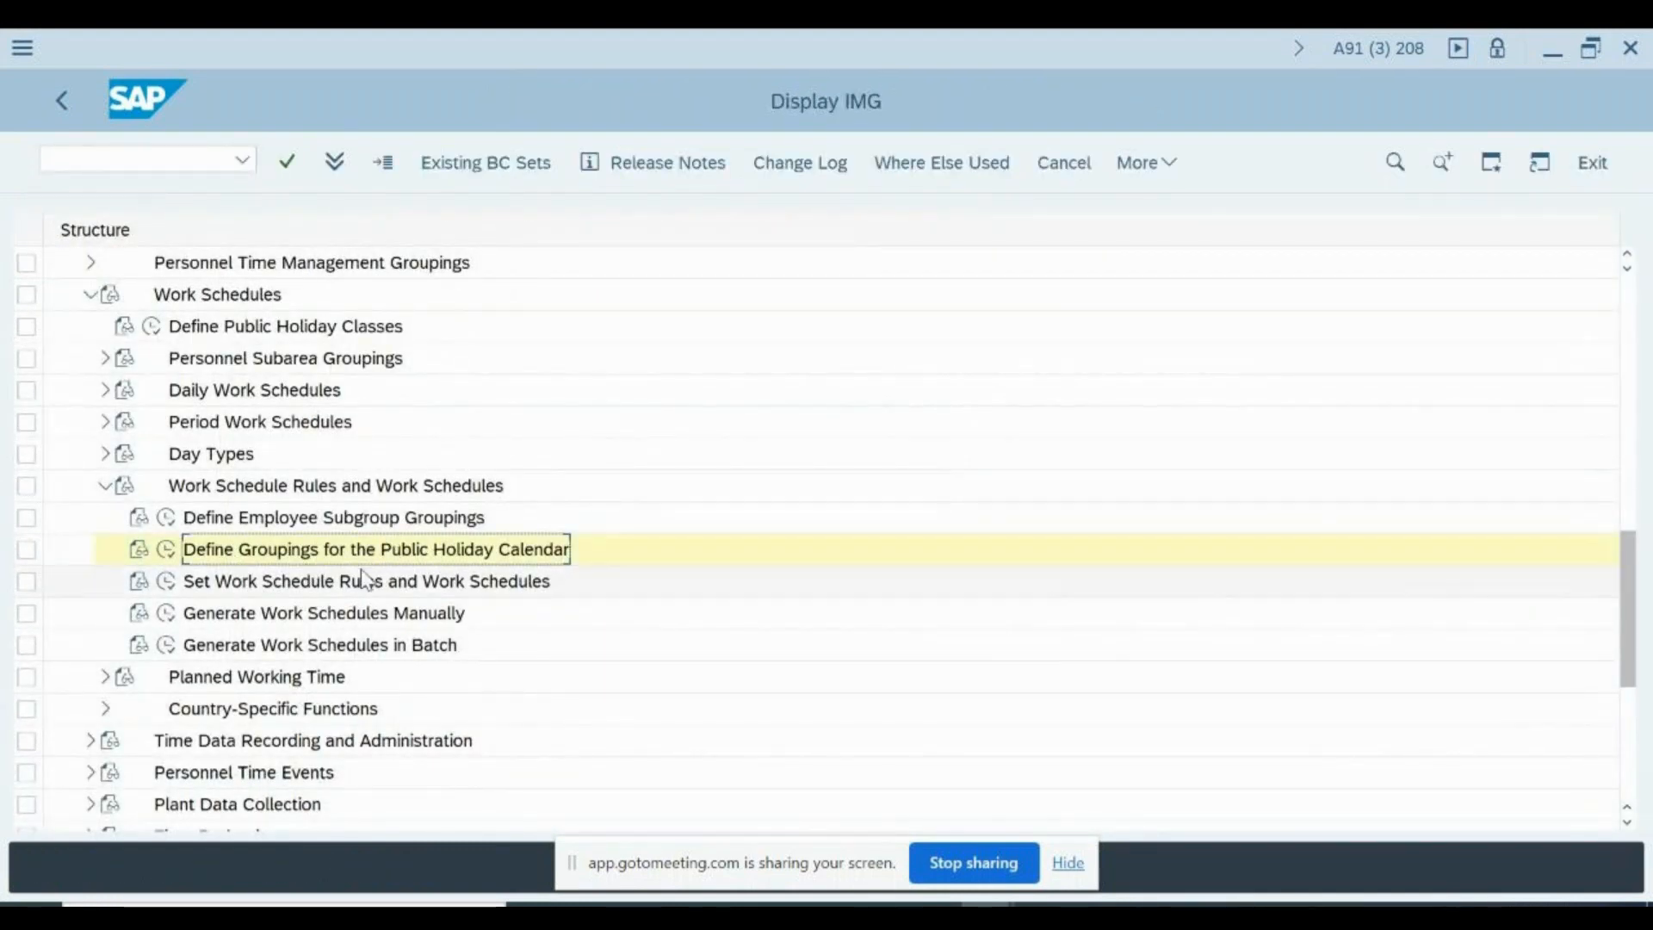
# - Open Set Work Schedule Rules and Work Schedules and display the details of the first work schedule rule entry
pyautogui.click(258, 562)
pyautogui.click(200, 585)
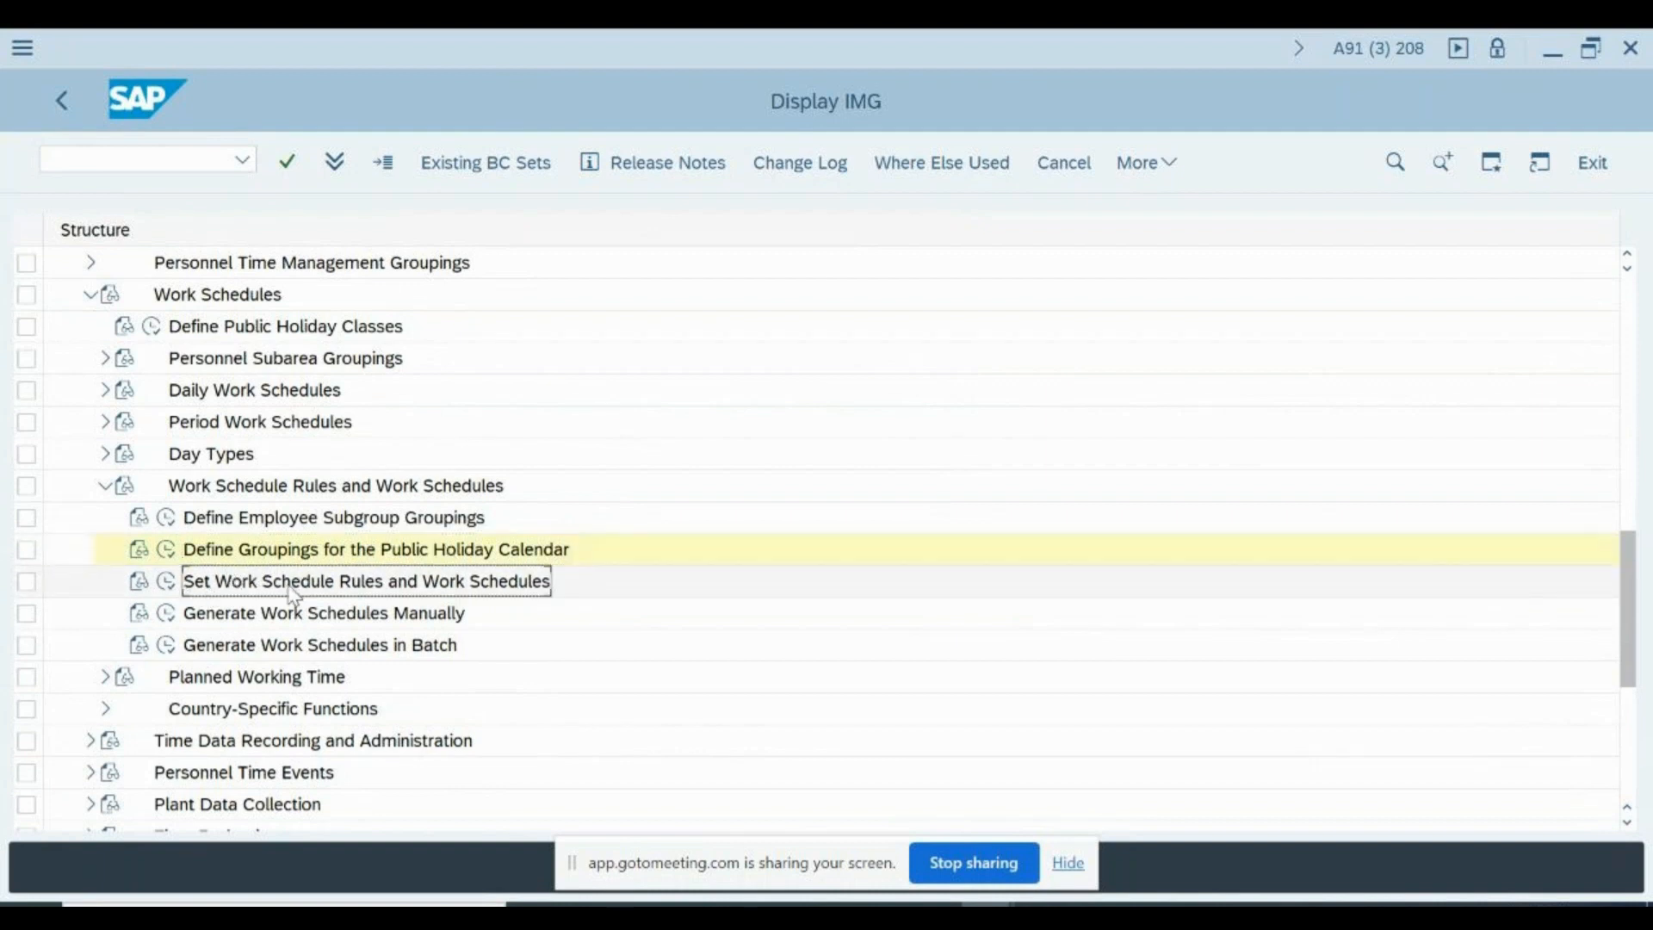
pyautogui.click(167, 583)
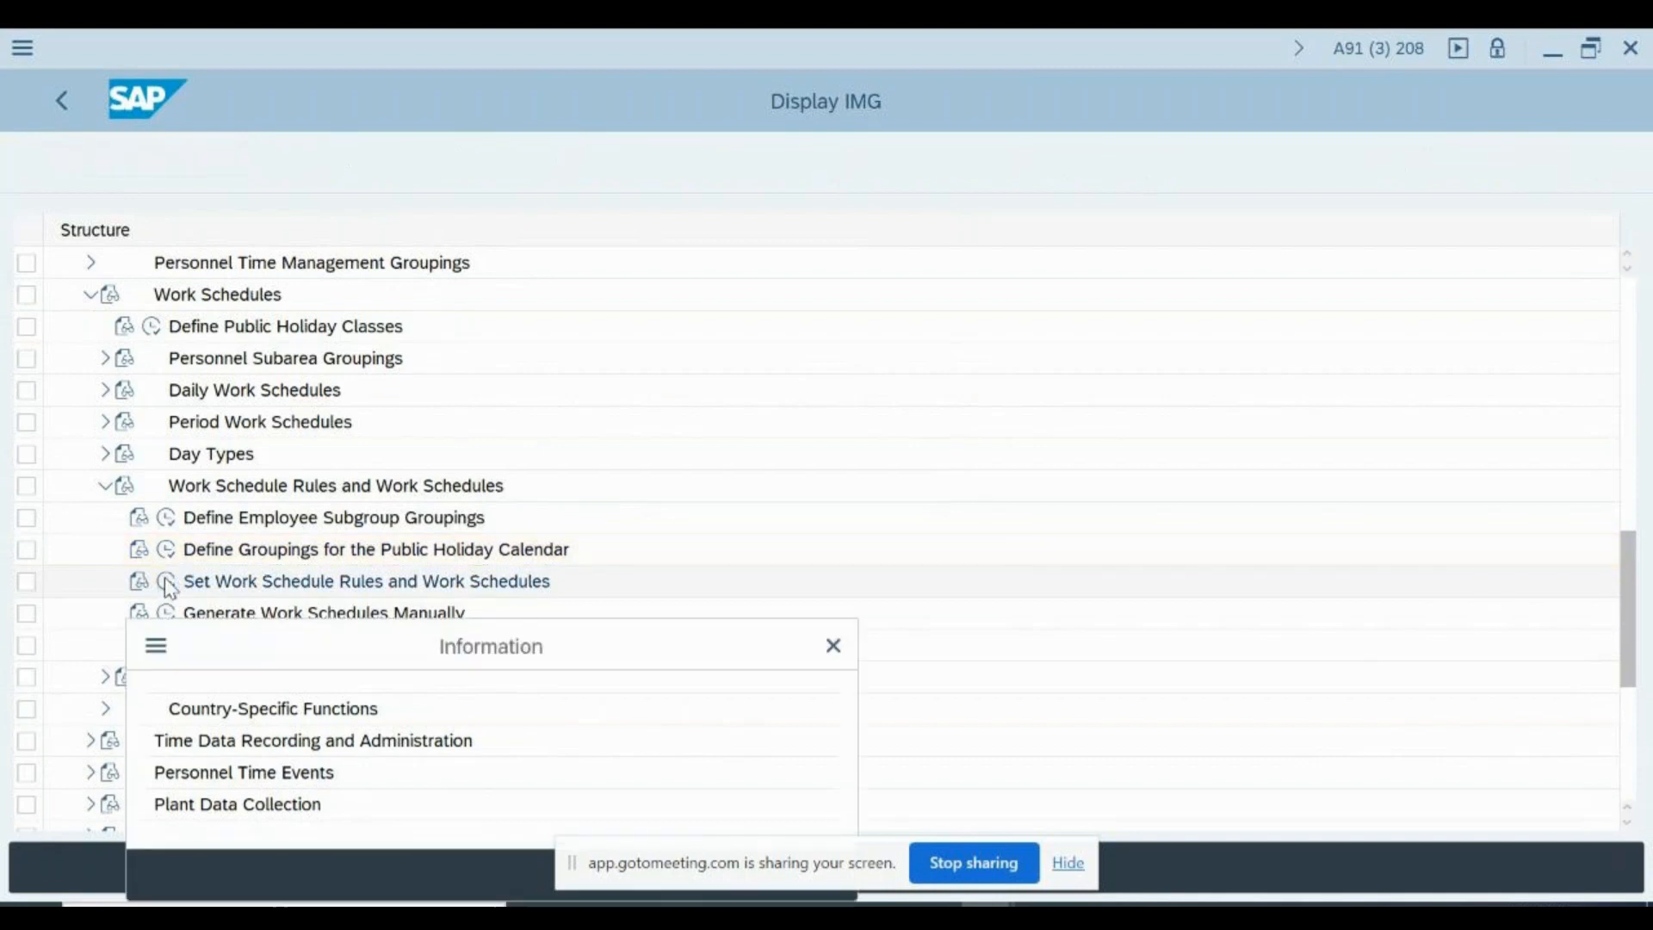
pyautogui.press('Return')
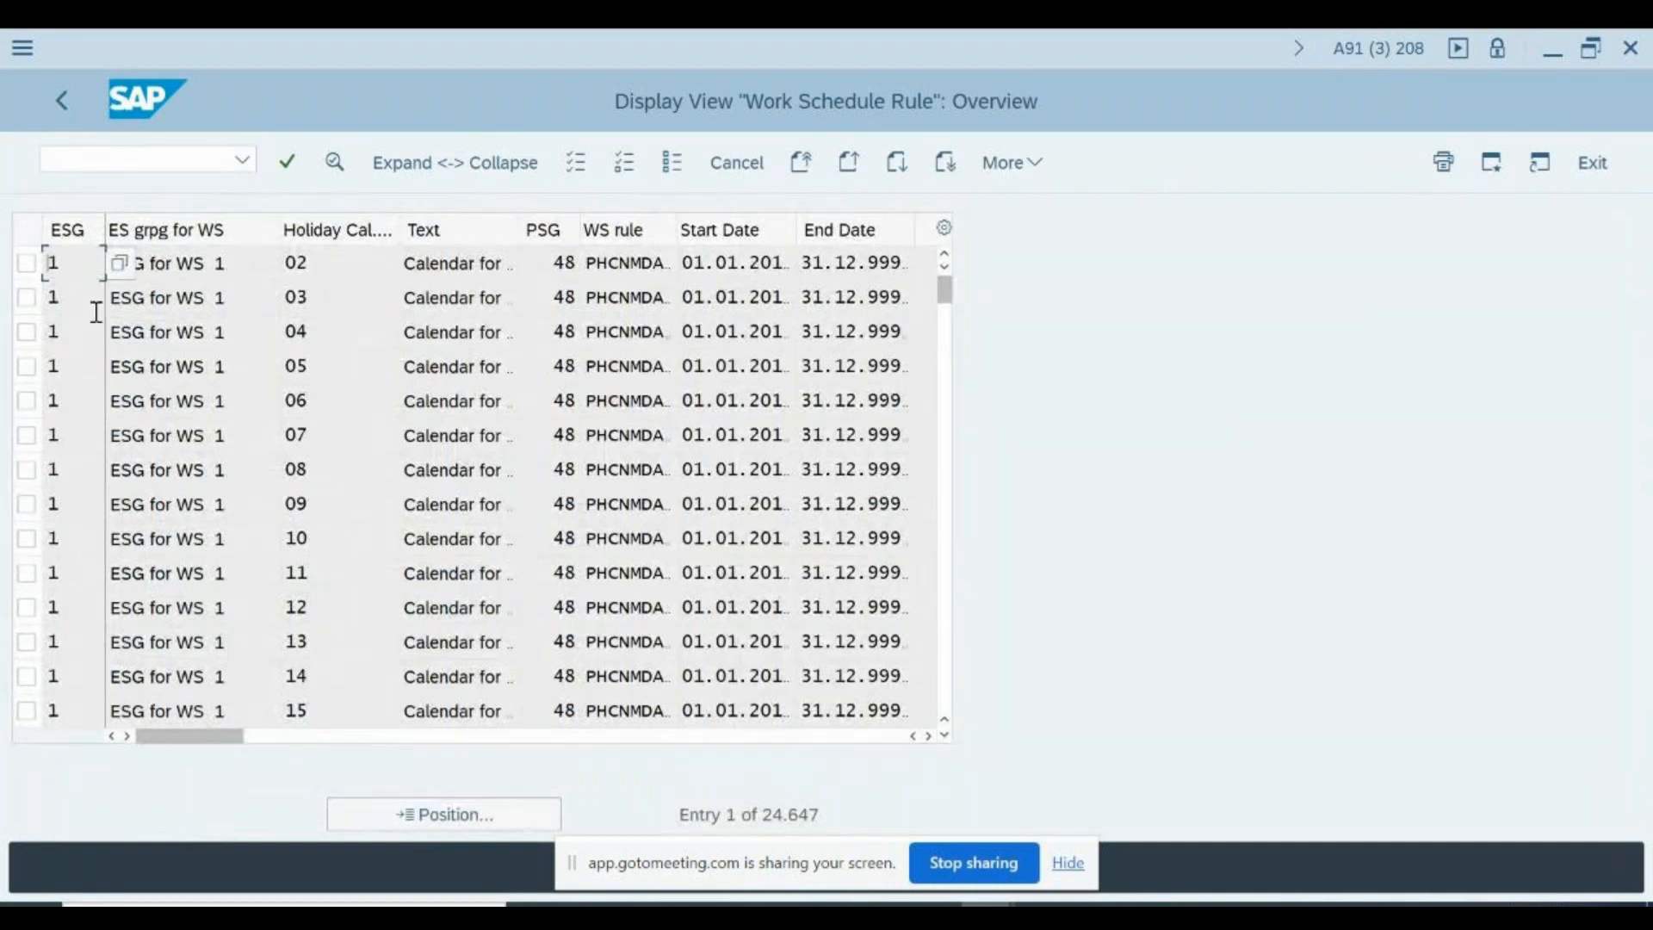
pyautogui.doubleClick(74, 266)
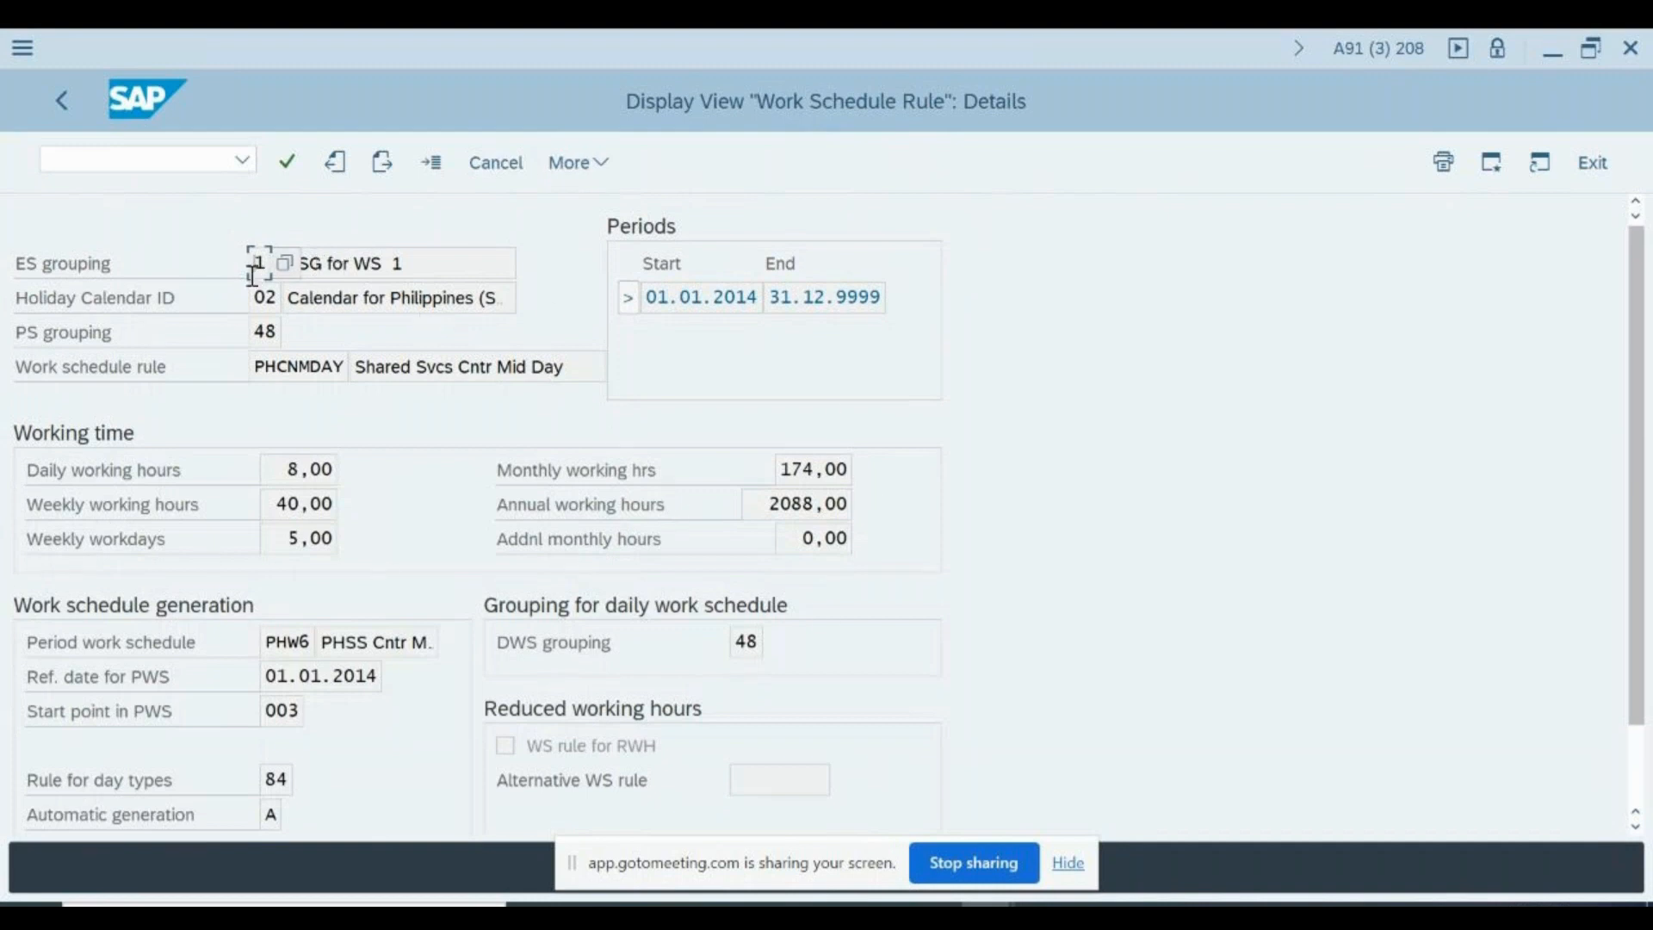
# - Examine the ES grouping, Holiday Calendar ID and PS grouping of the displayed work schedule rule
pyautogui.click(441, 258)
pyautogui.click(263, 298)
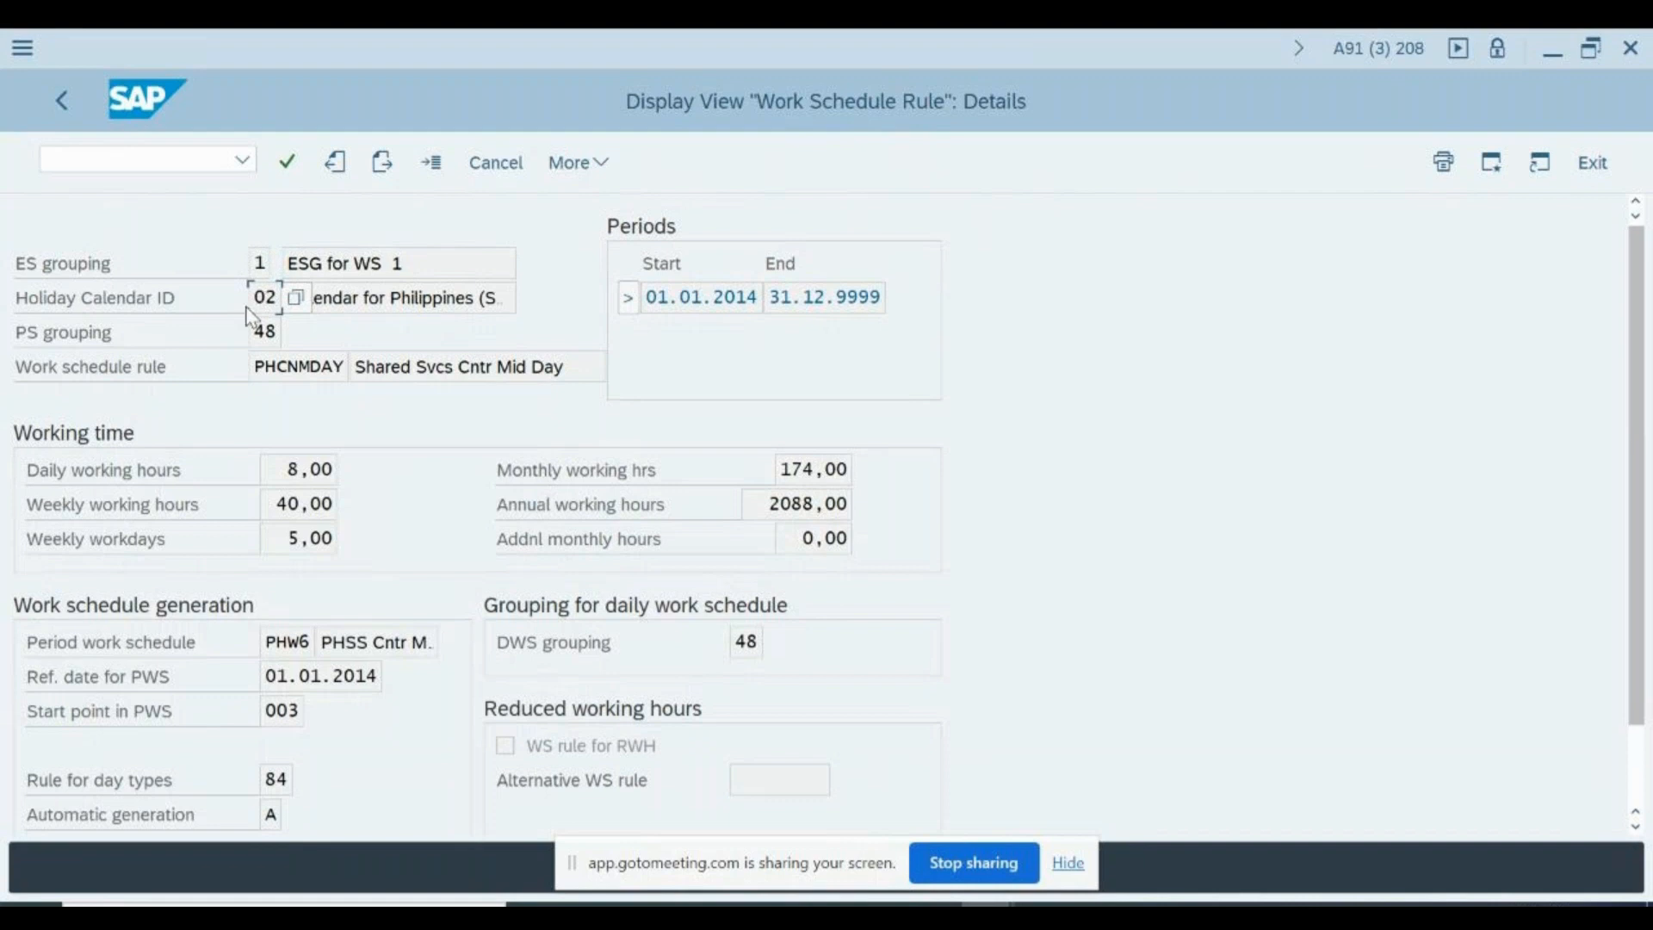
pyautogui.click(378, 296)
pyautogui.click(259, 330)
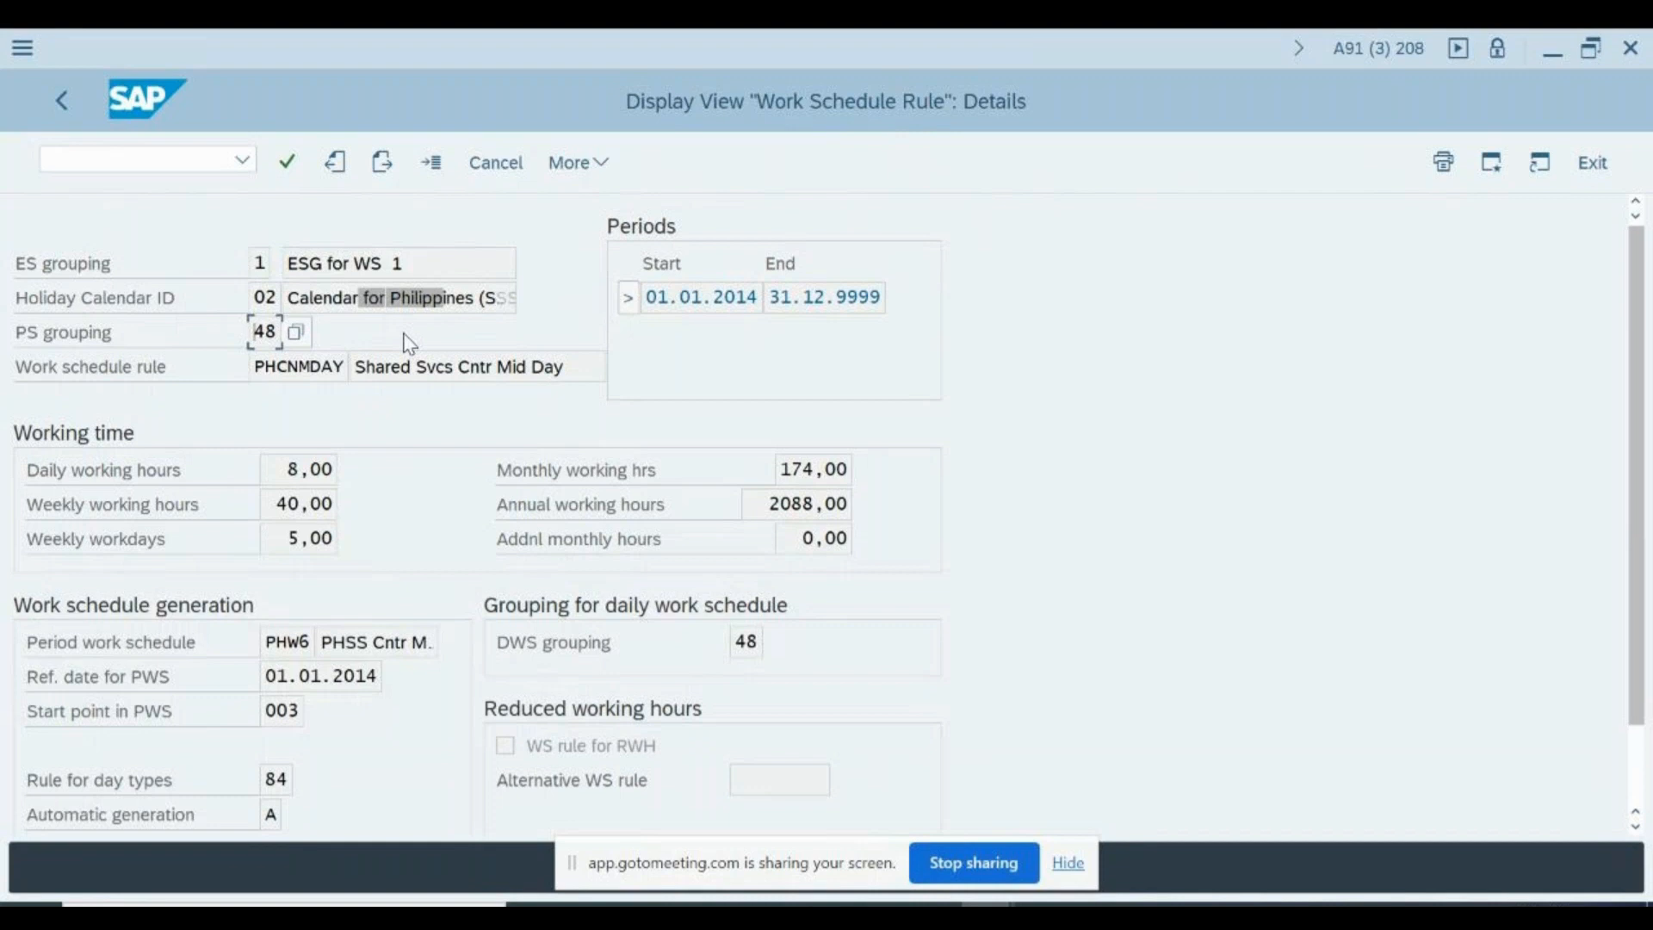
# - Examine the work schedule rule code PHCNMDAY and its description text in the rule details
pyautogui.click(328, 366)
pyautogui.moveTo(250, 368); pyautogui.dragTo(347, 368)
pyautogui.click(353, 379)
pyautogui.moveTo(402, 368); pyautogui.dragTo(492, 368)
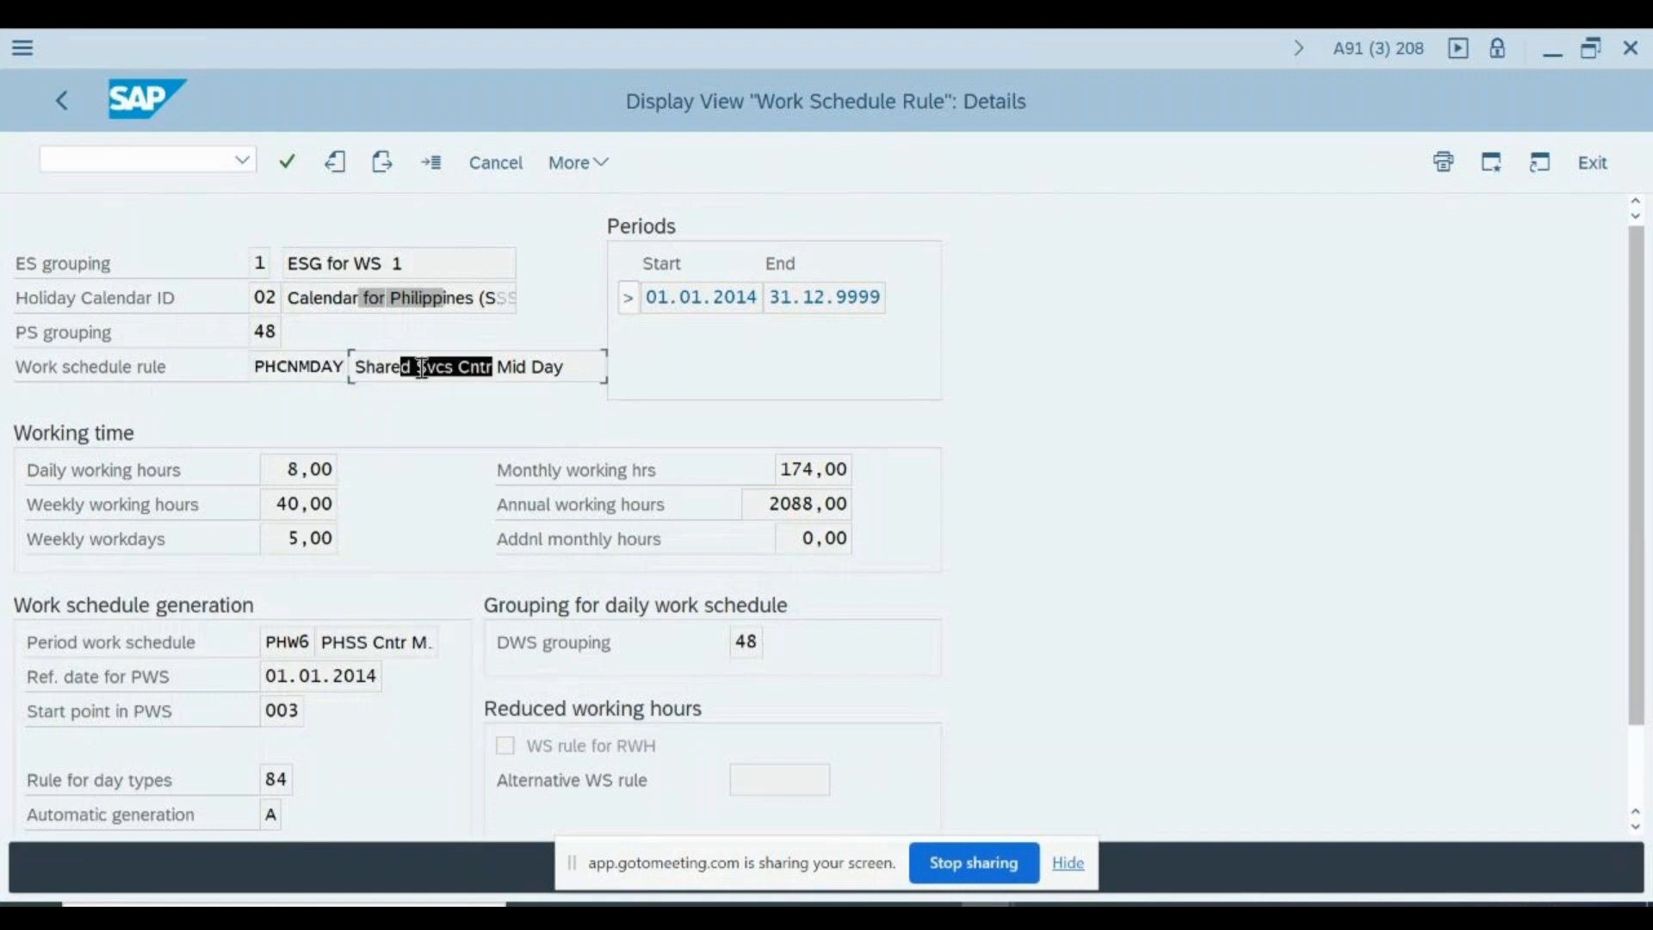
pyautogui.click(318, 368)
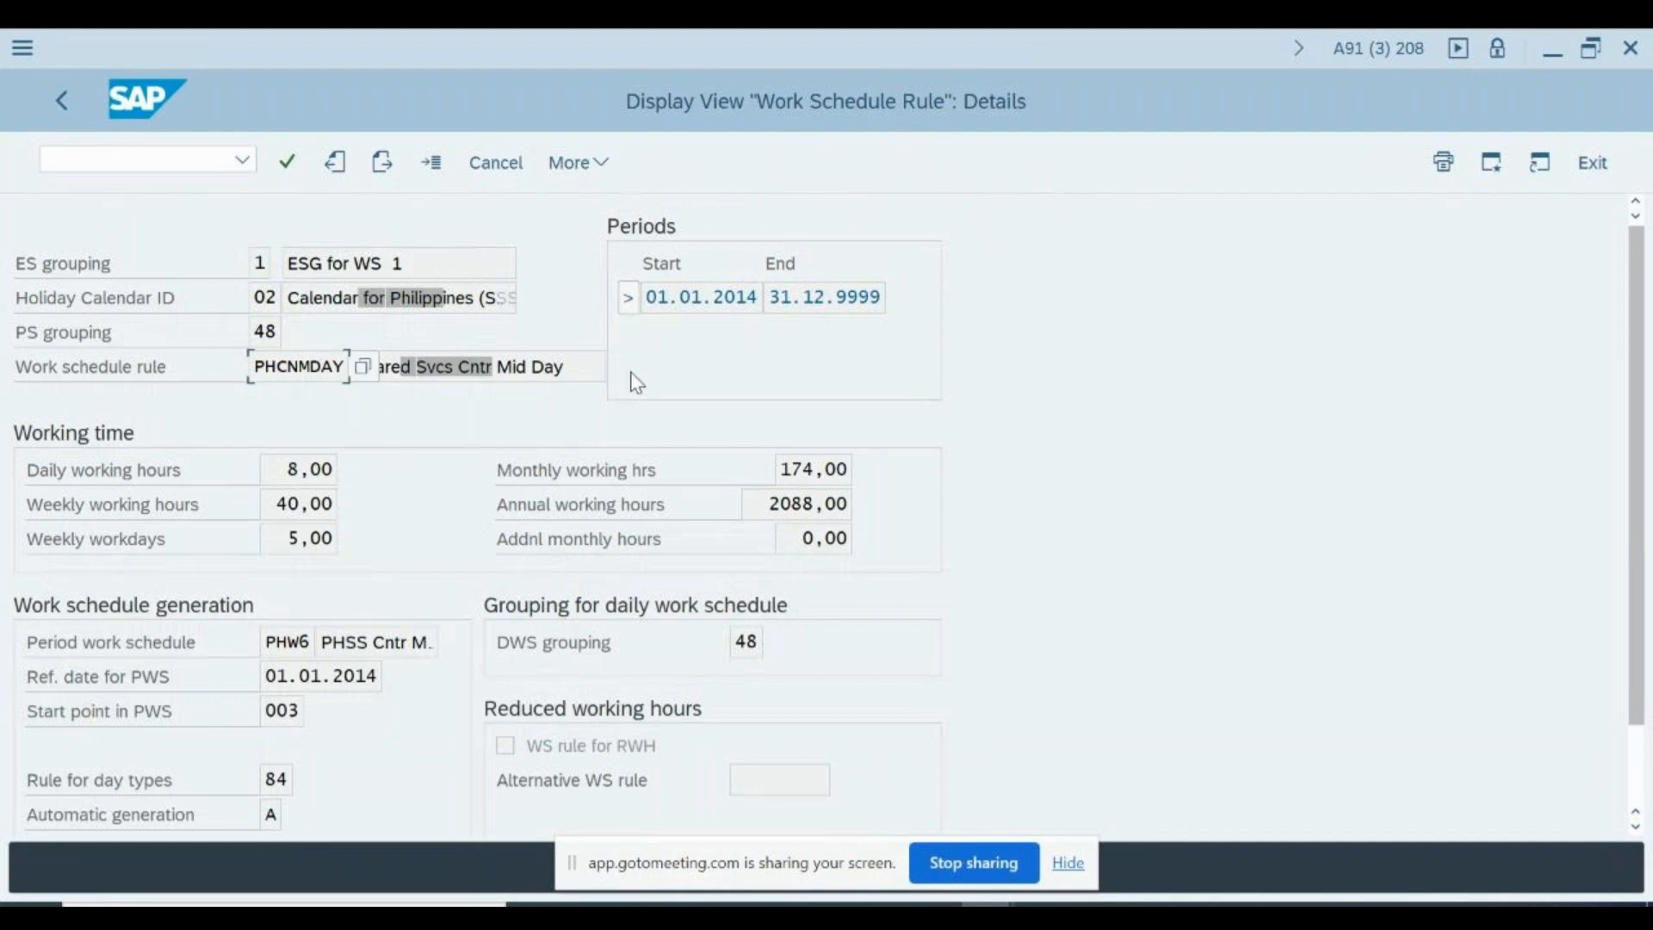
pyautogui.click(583, 371)
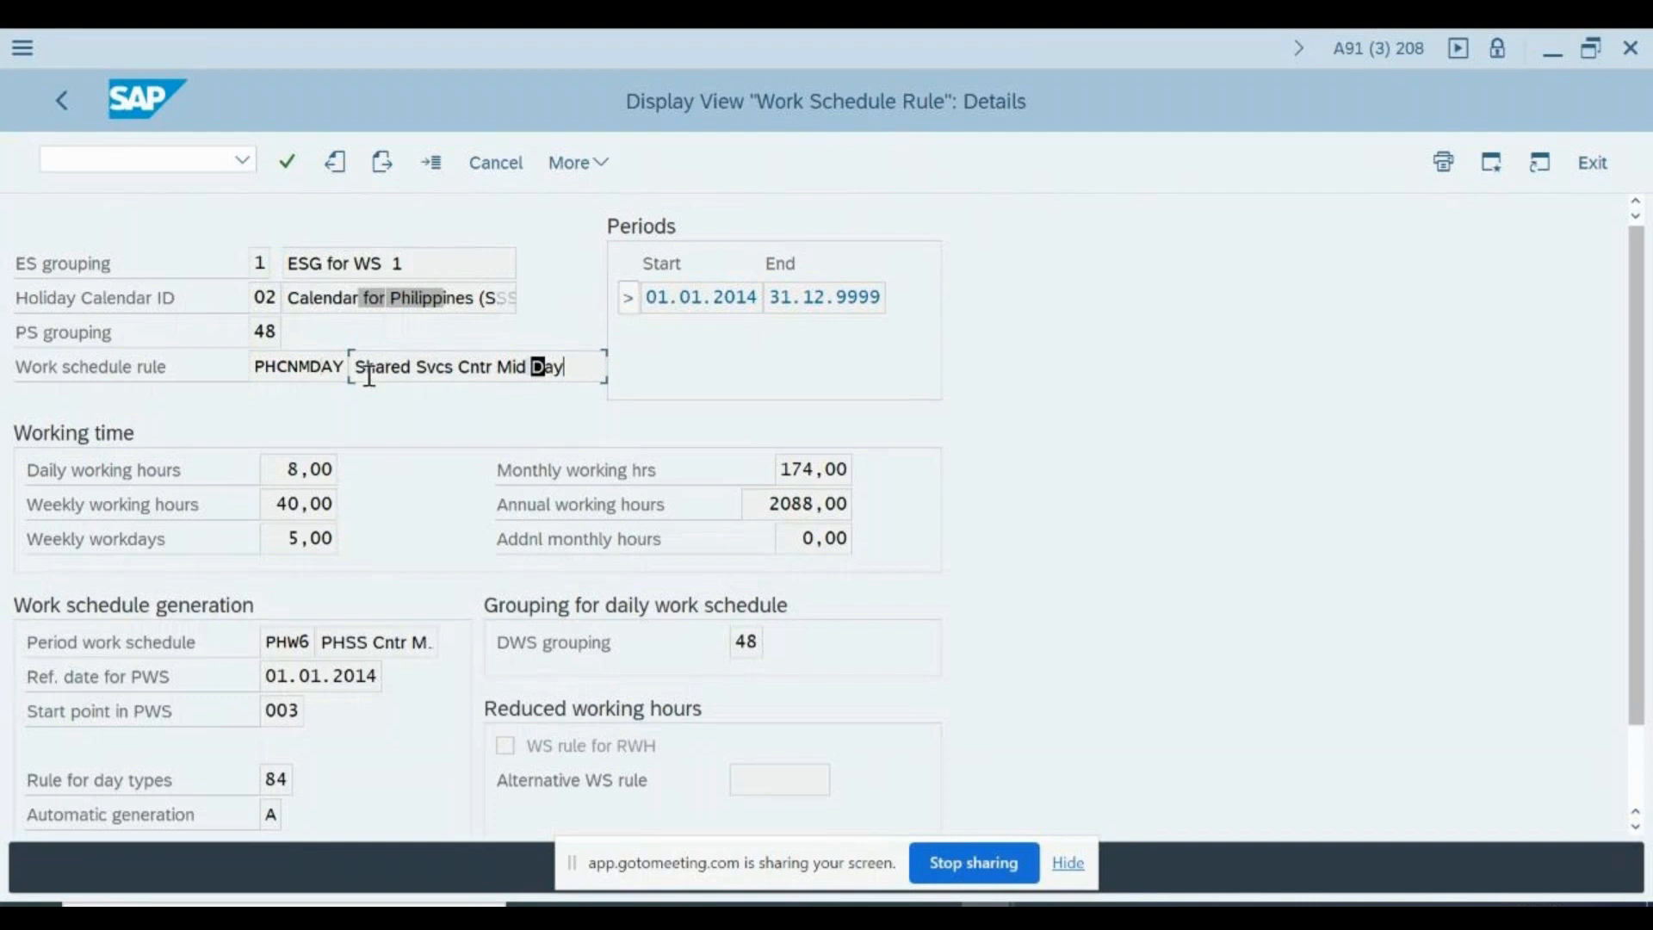
pyautogui.click(310, 369)
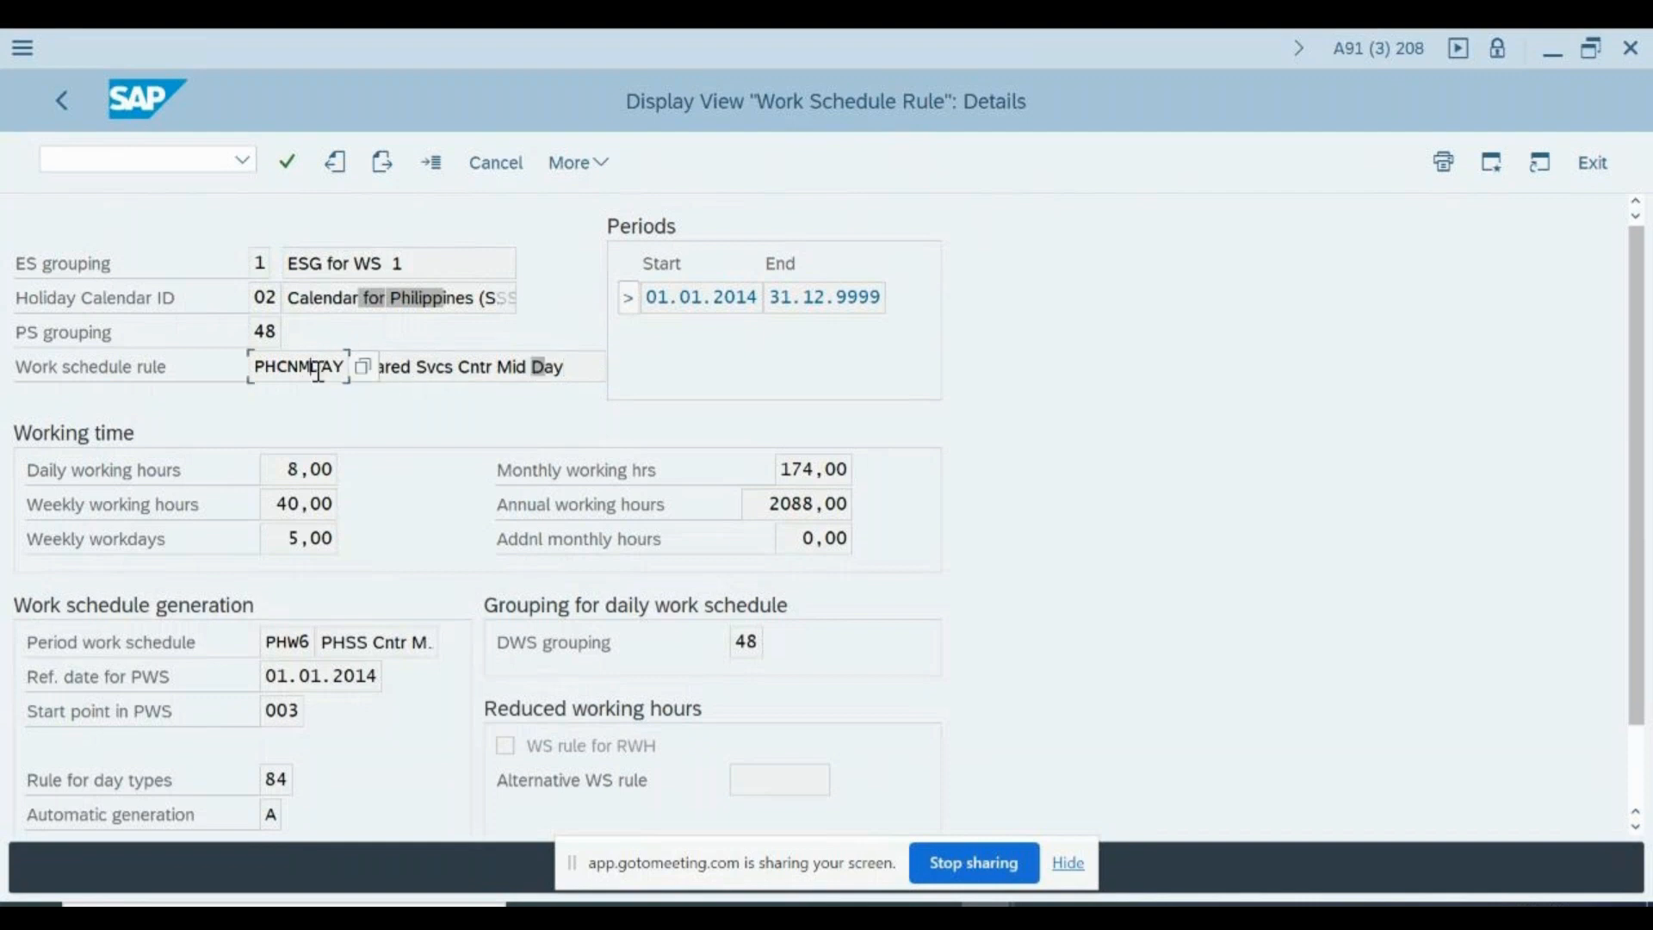
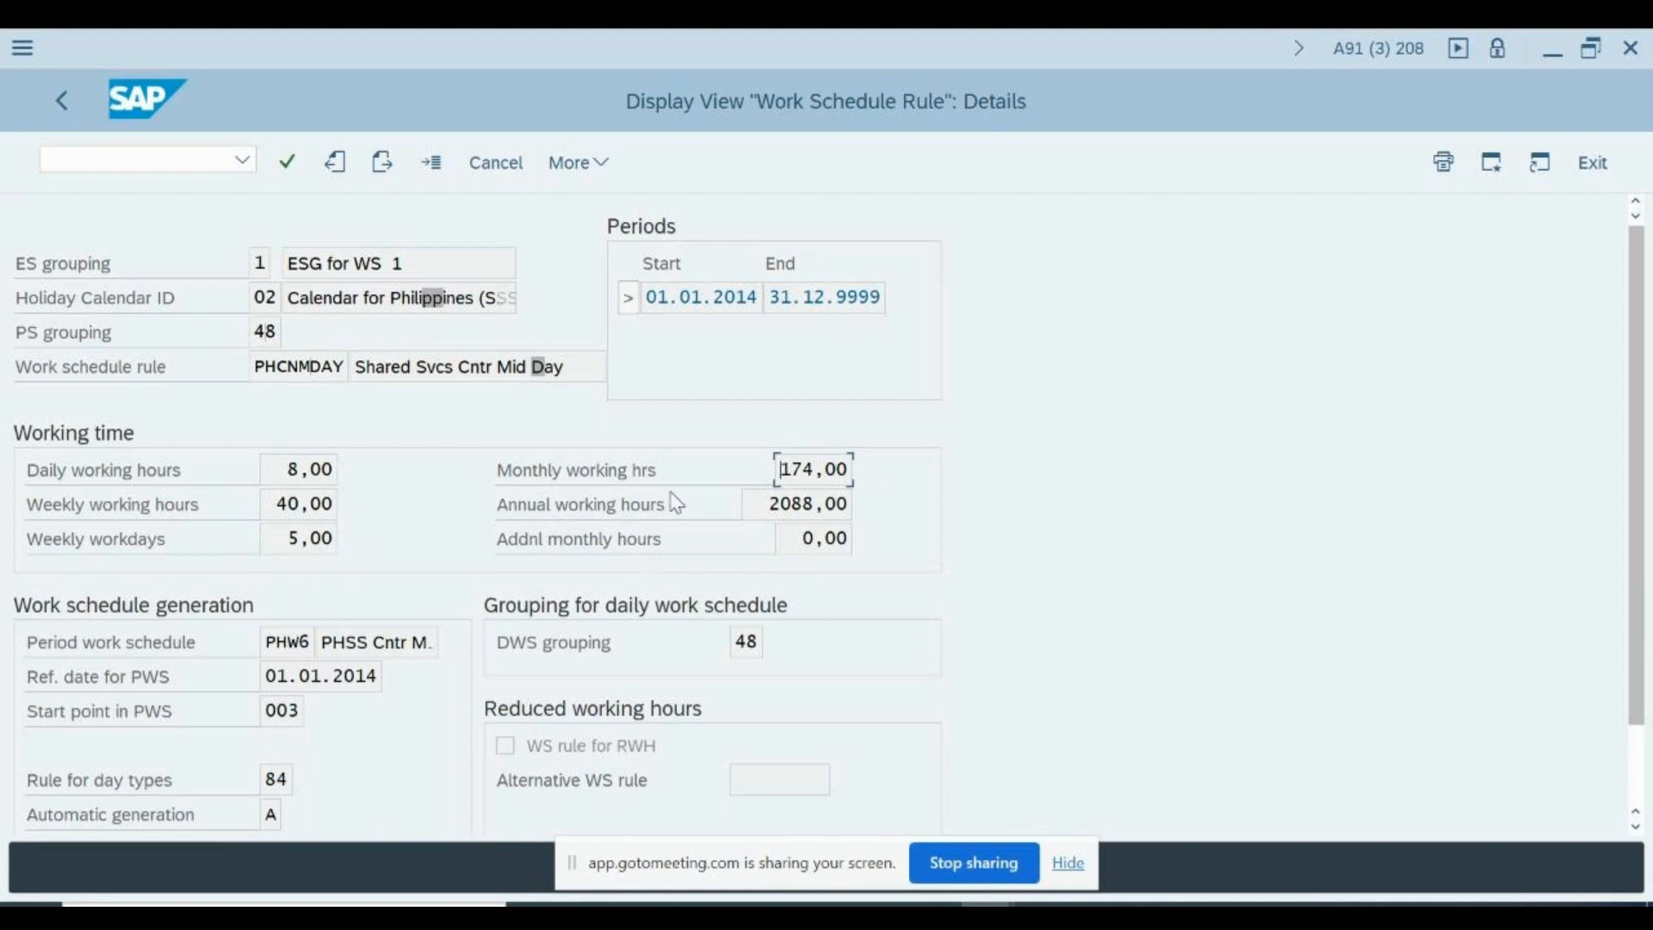
# - Examine the Automatic generation options for period work schedules in the work schedule rule details, including their full descriptions, and close the value list
pyautogui.scroll(-1, 430, 671)
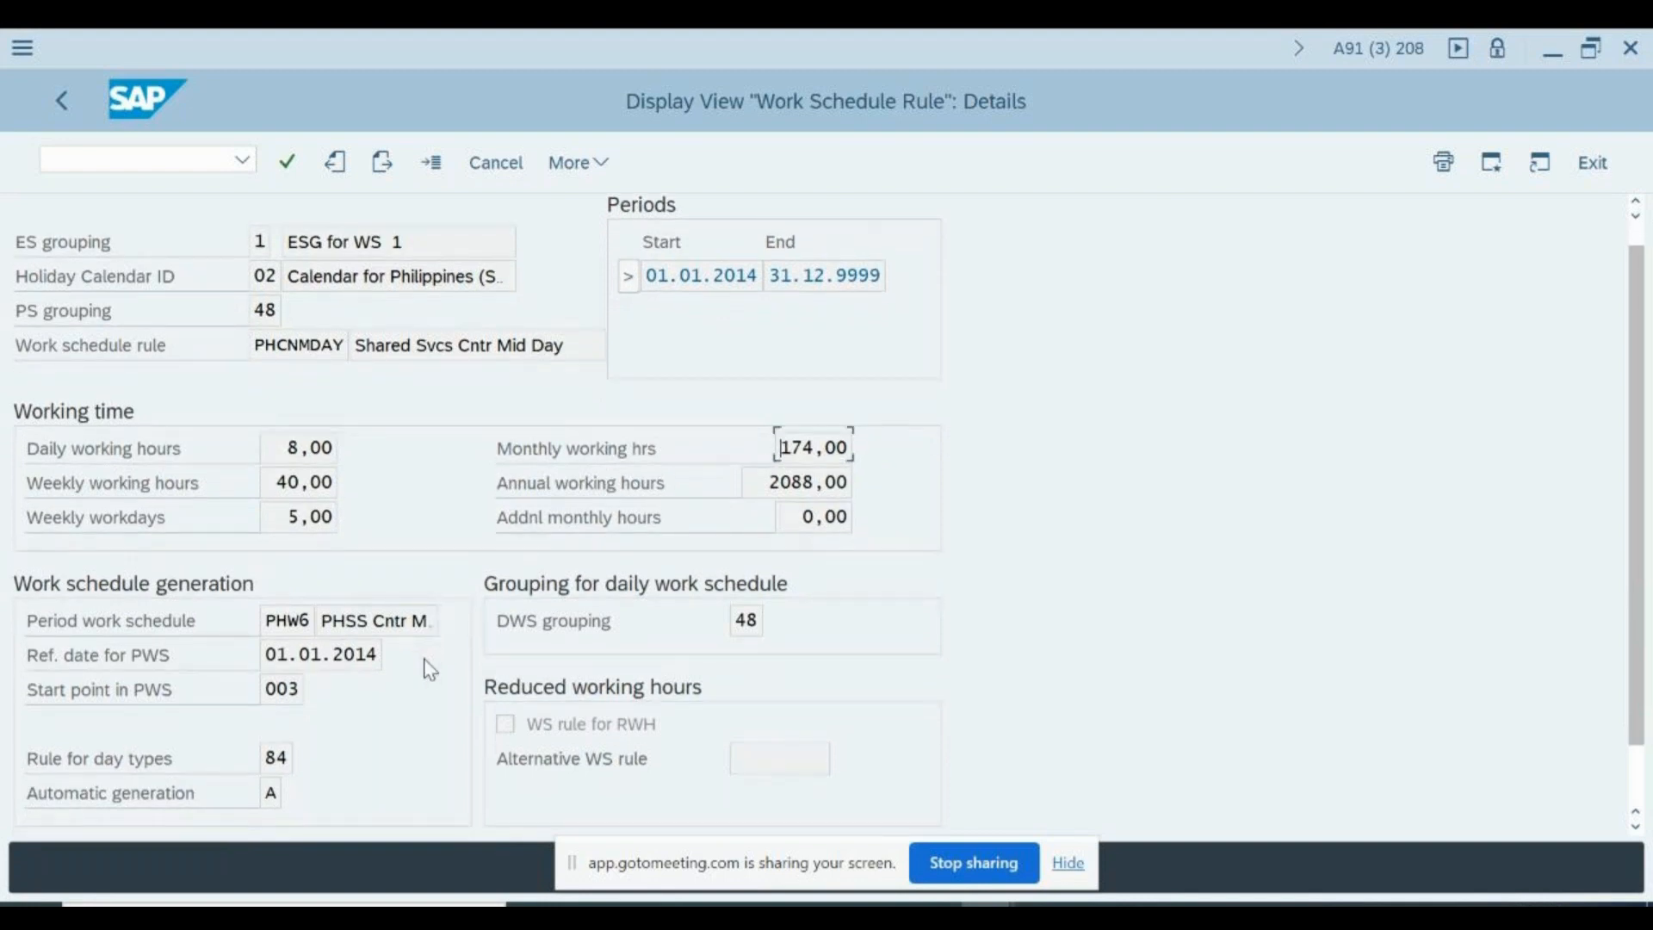
pyautogui.scroll(-3, 429, 671)
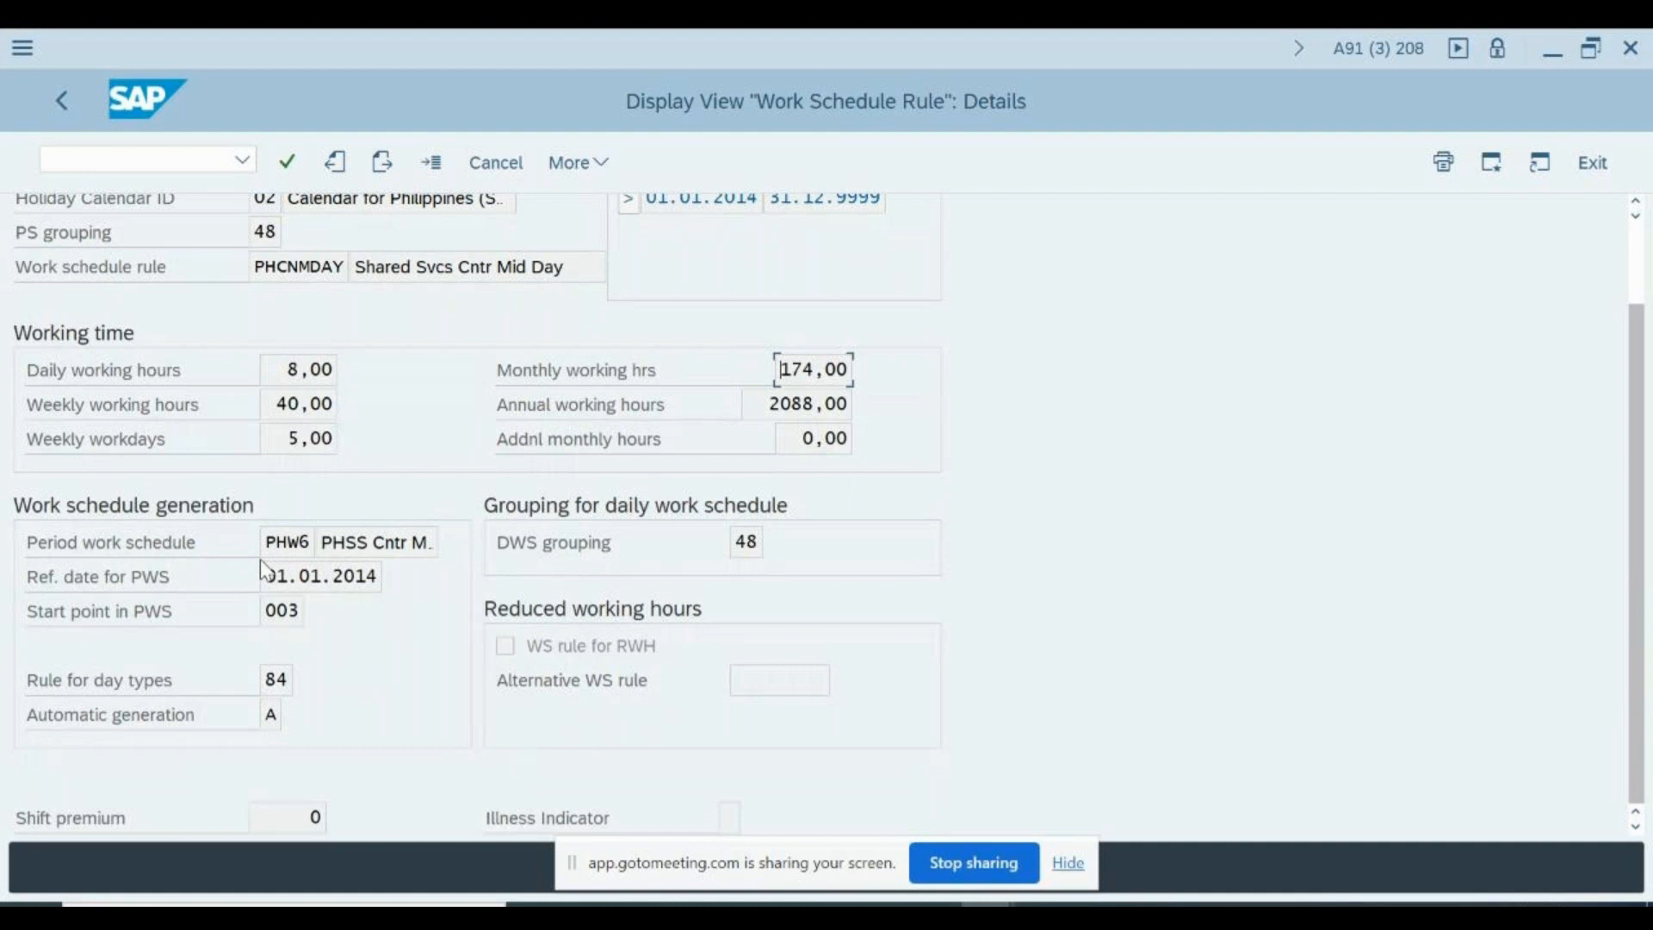
pyautogui.click(269, 714)
pyautogui.click(296, 718)
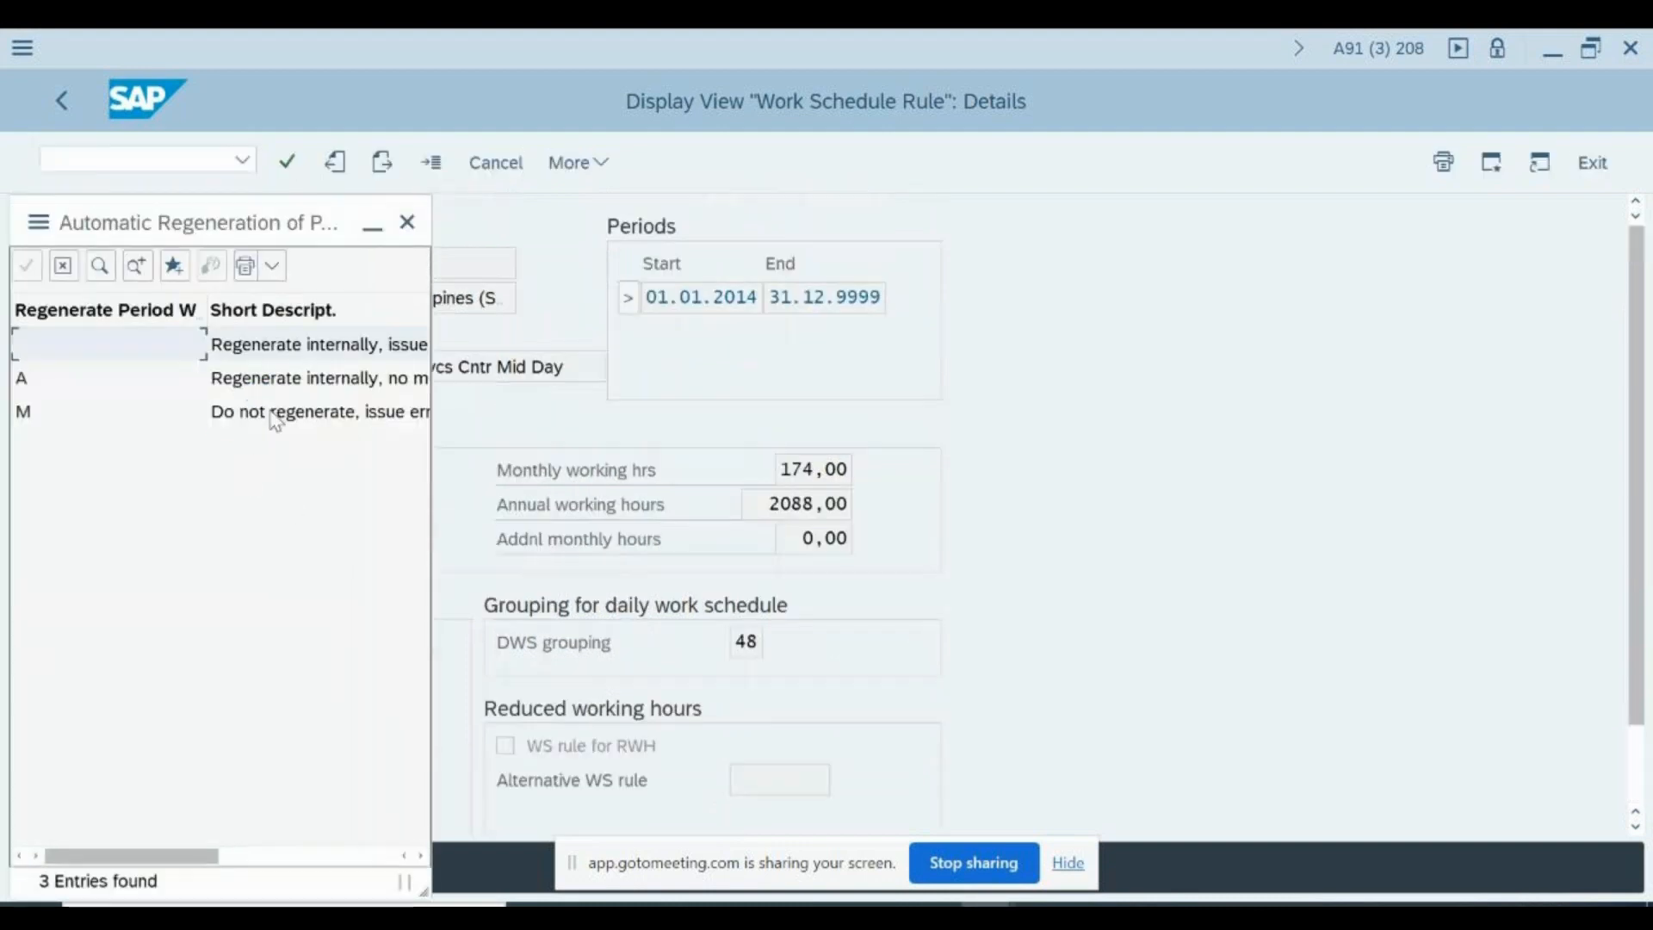
pyautogui.click(267, 425)
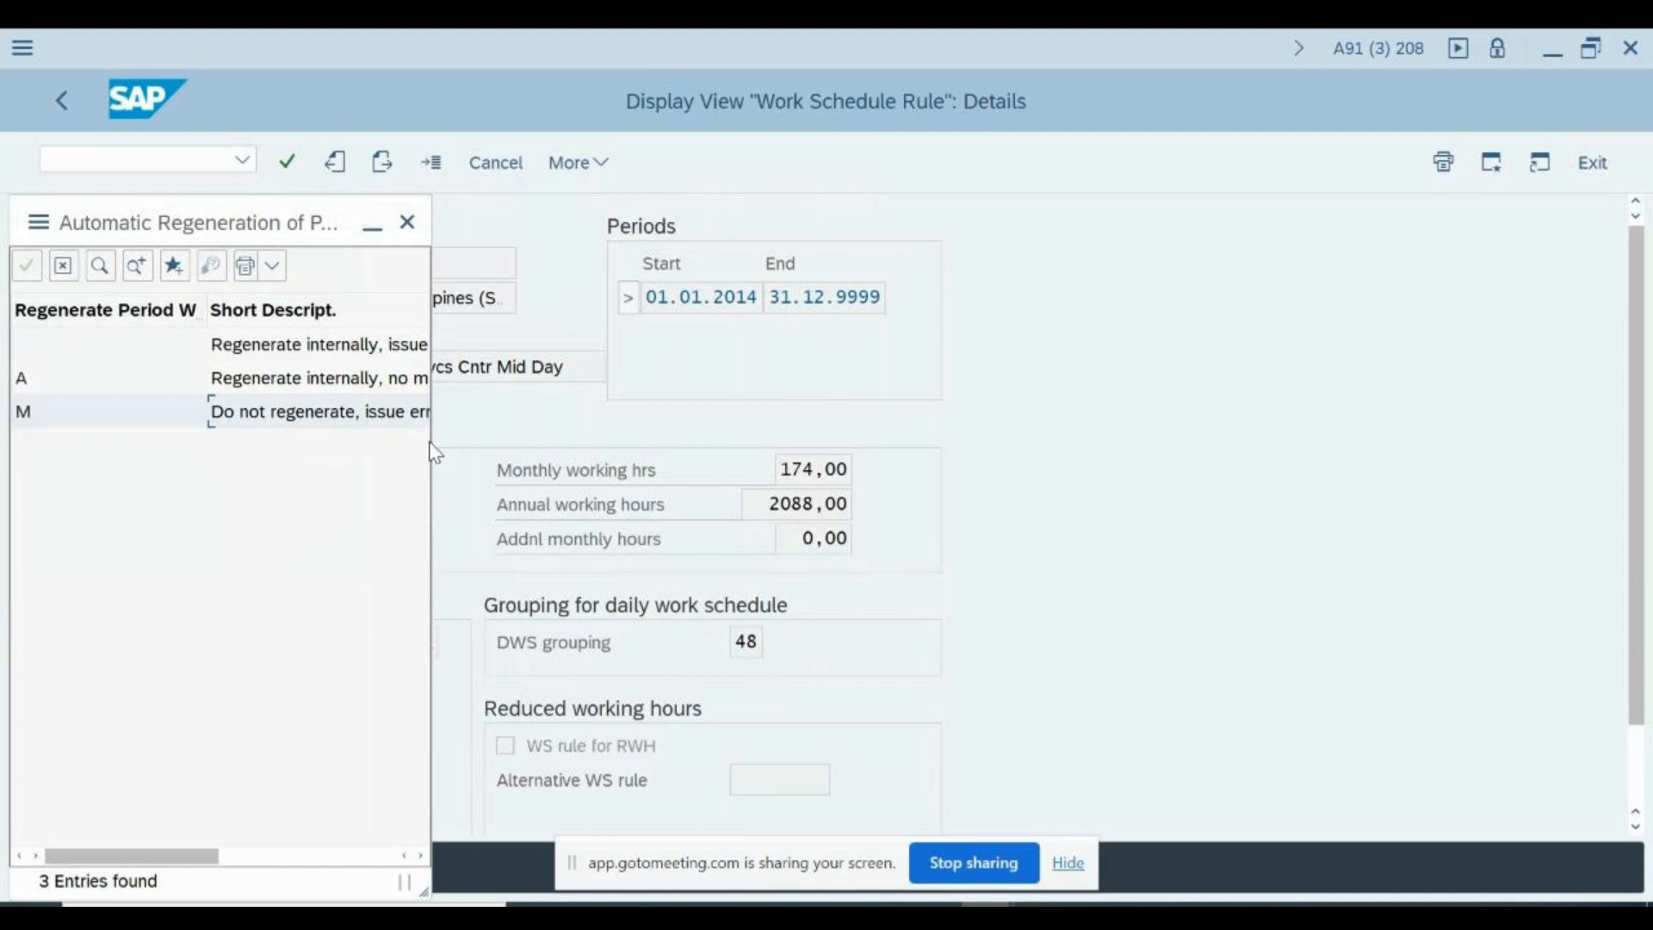
pyautogui.click(312, 854)
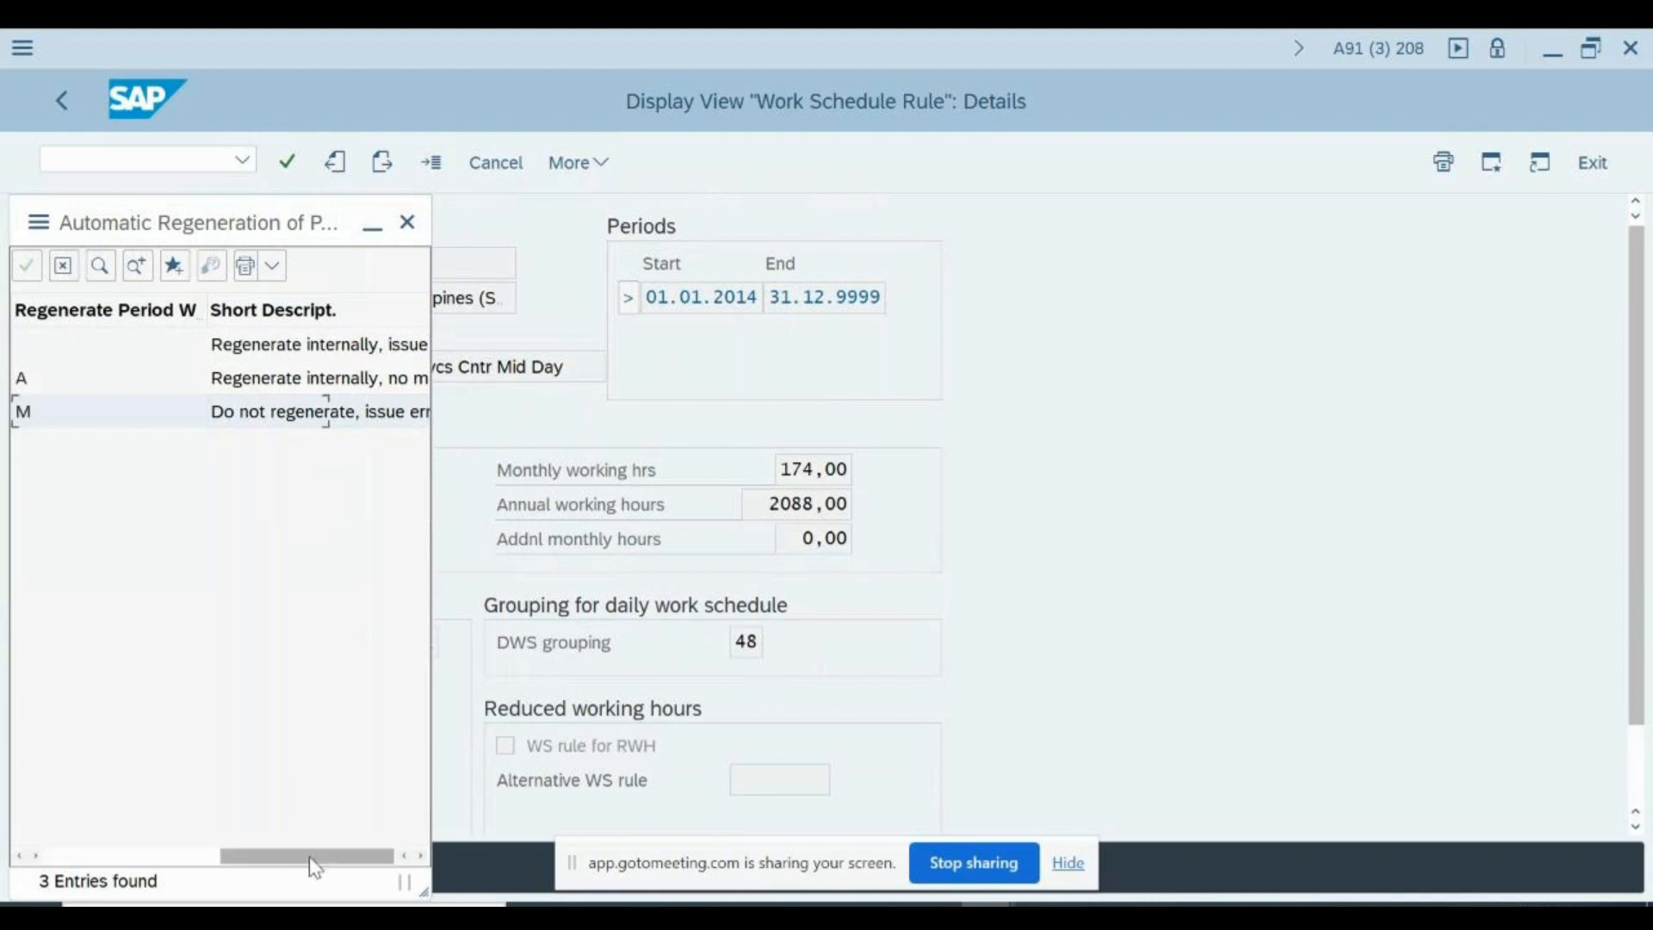
pyautogui.click(203, 353)
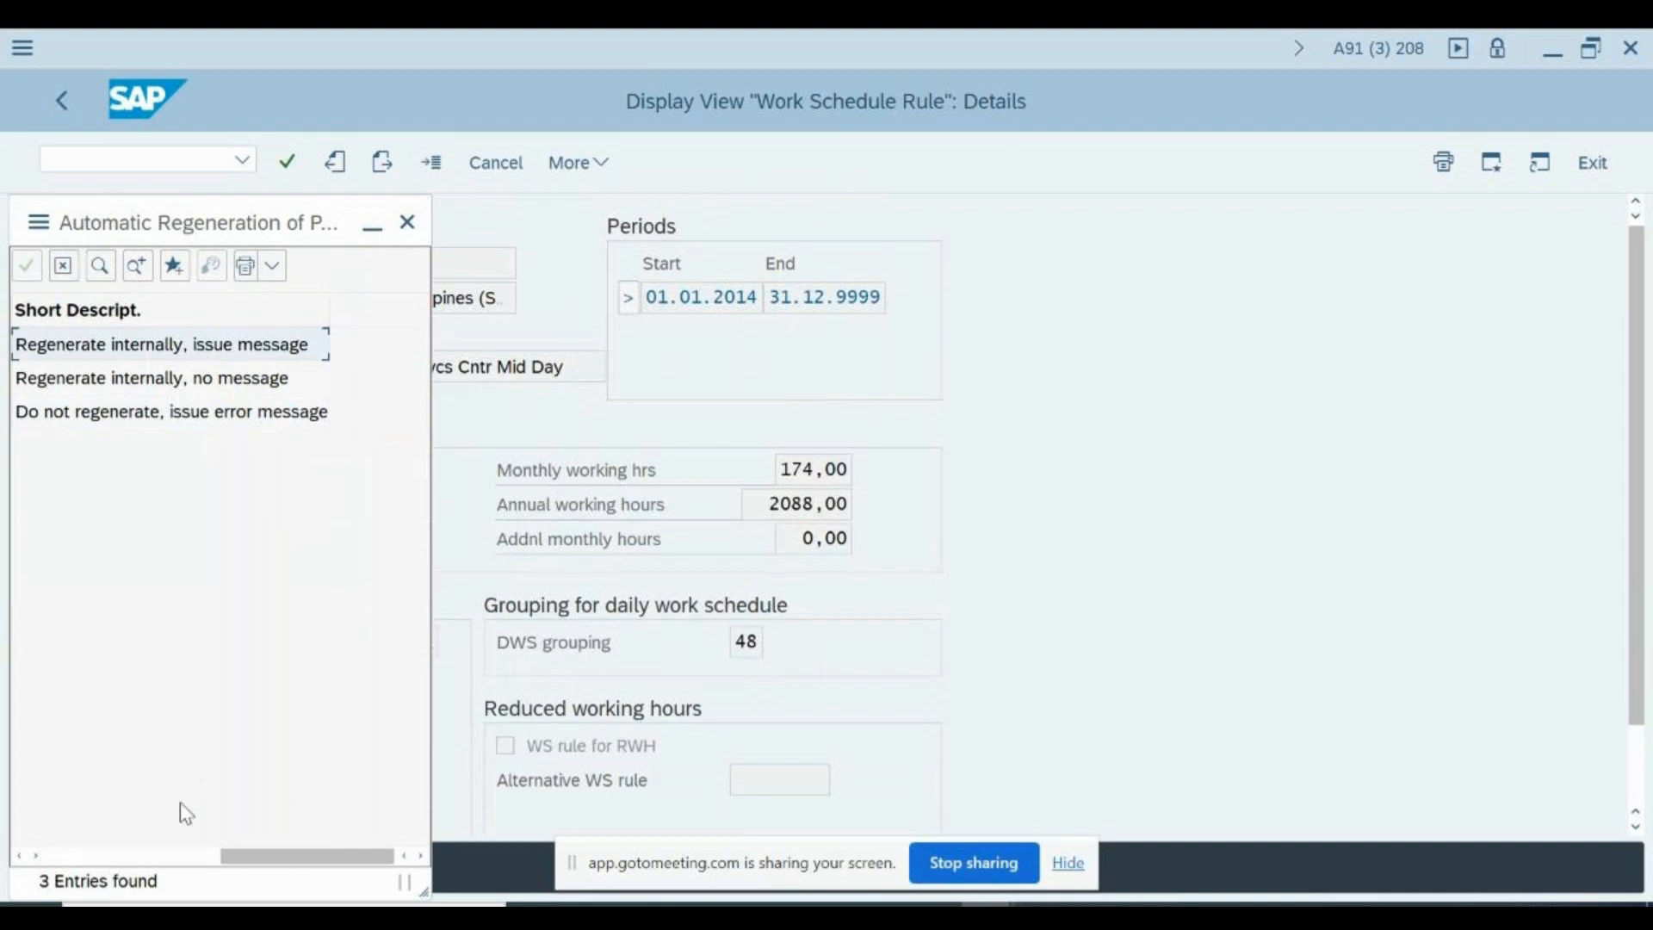
pyautogui.click(121, 856)
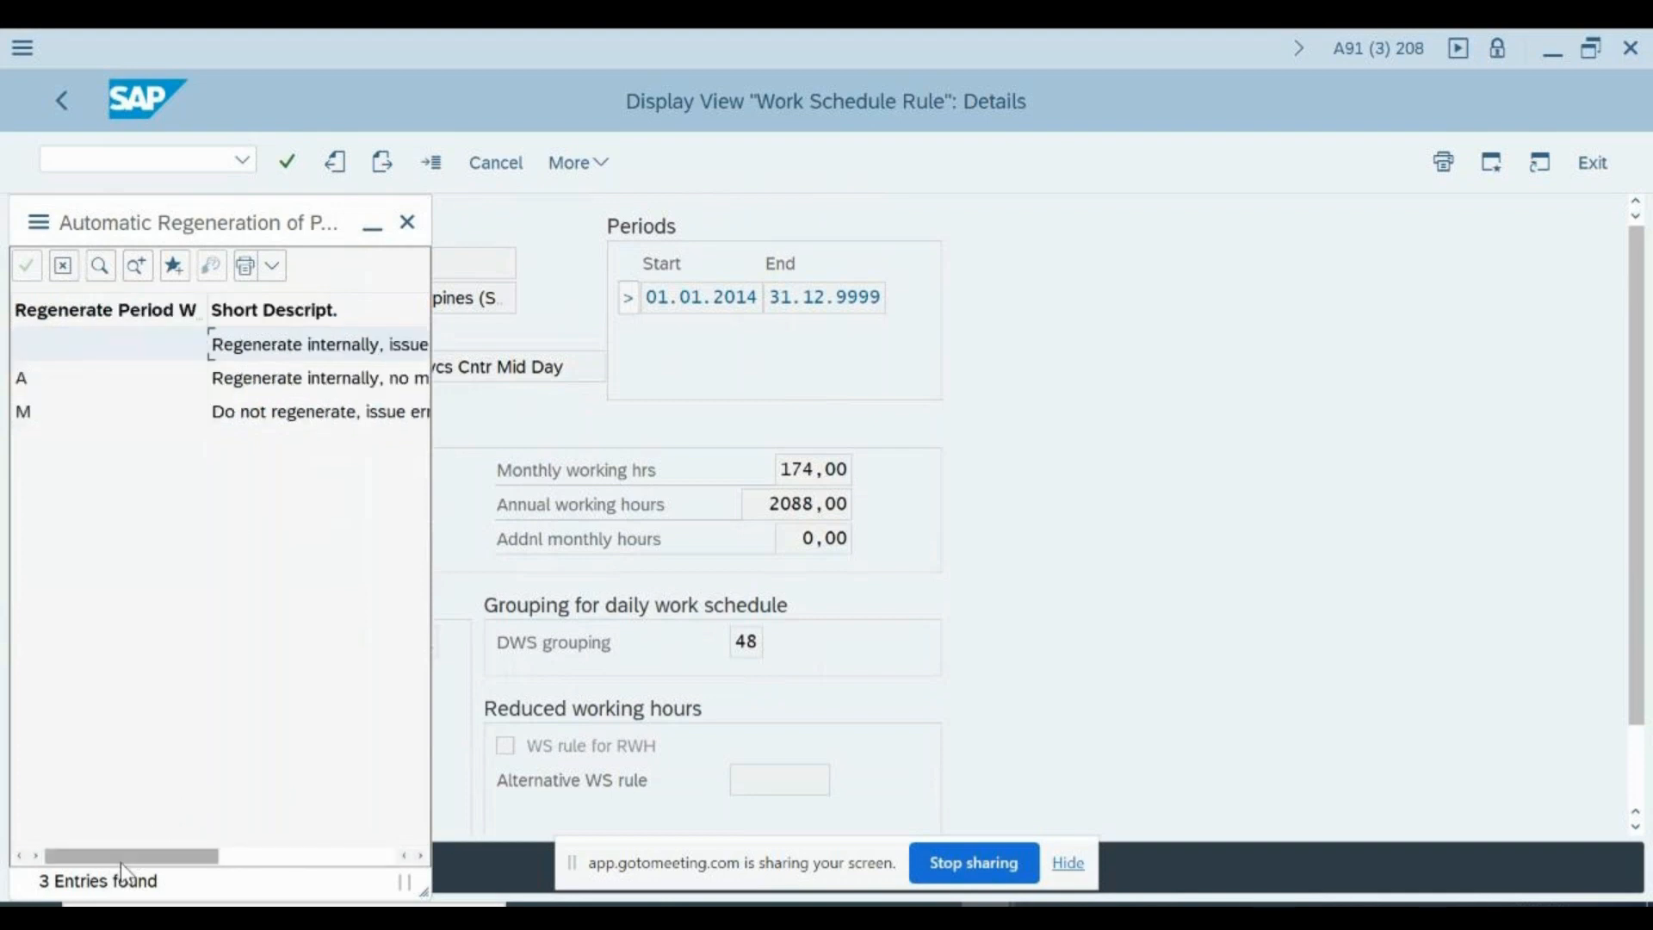
pyautogui.click(148, 383)
pyautogui.click(407, 223)
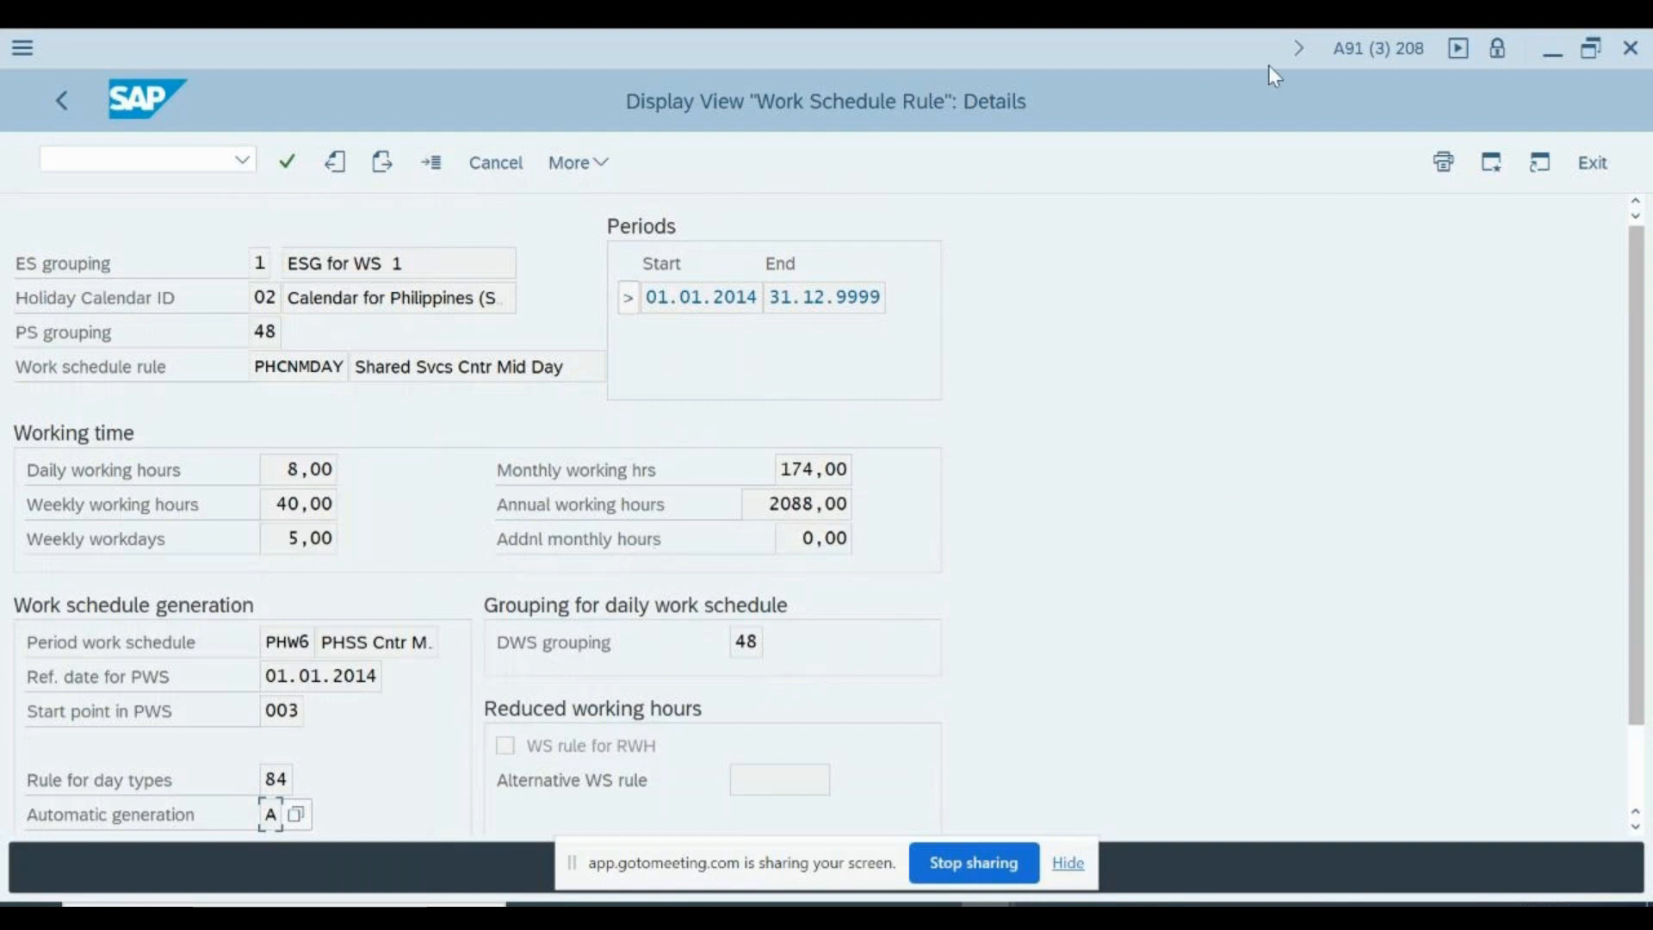
# - Open a new session and start transaction PT01 for creating work schedules
pyautogui.click(1494, 166)
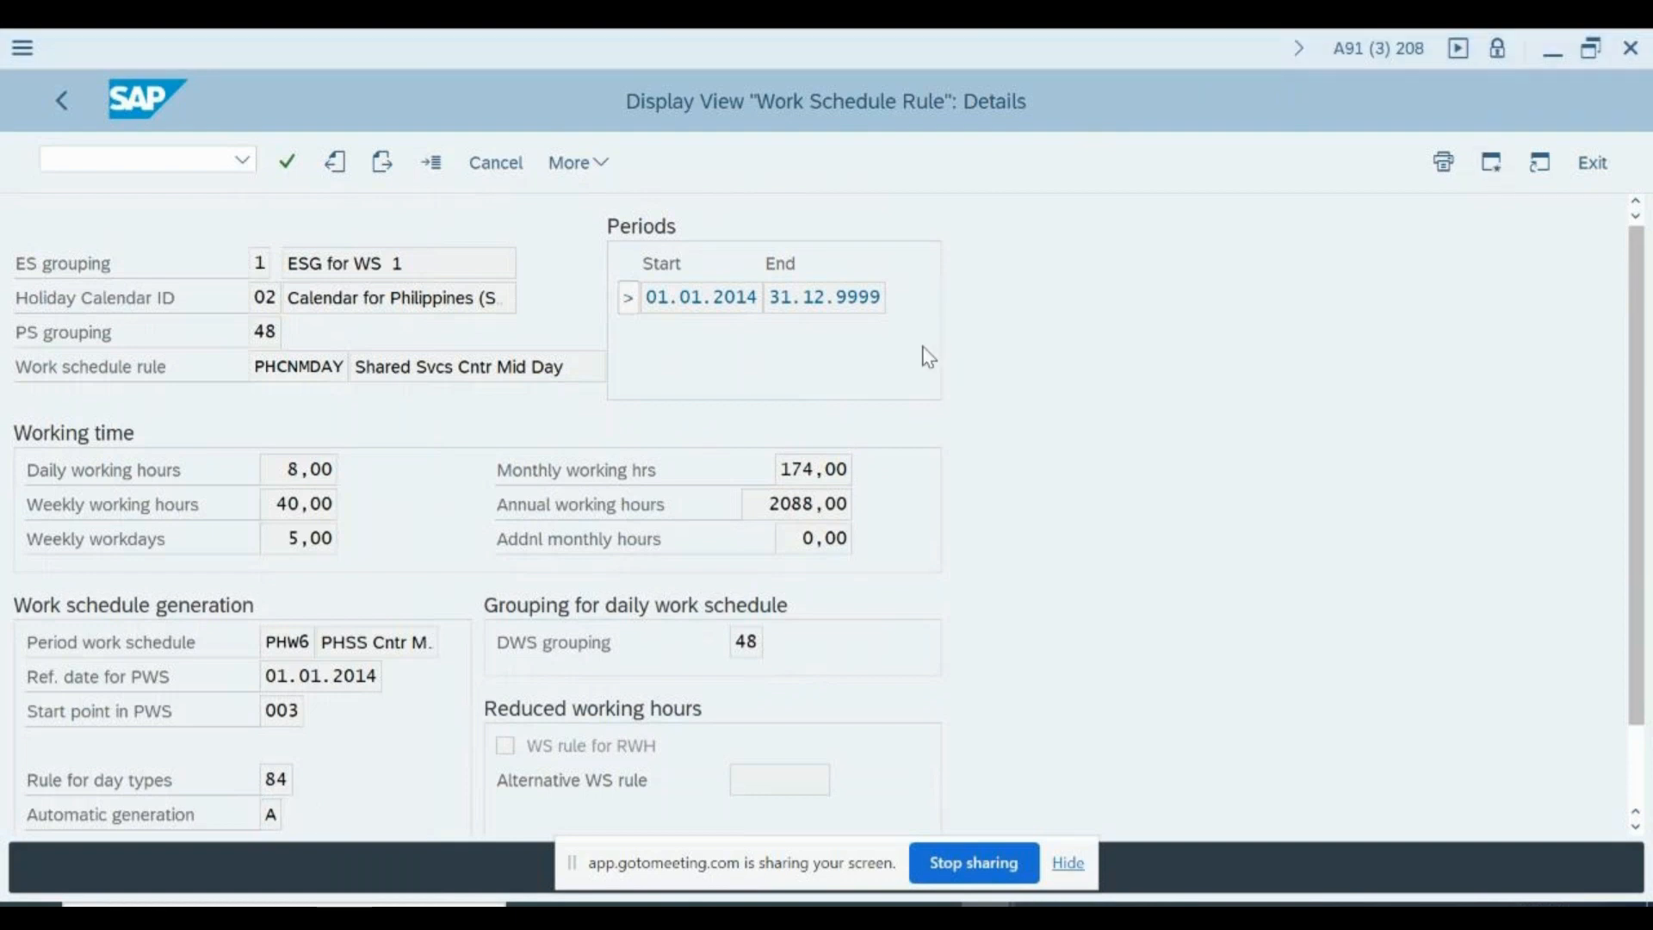
pyautogui.write('pt01')
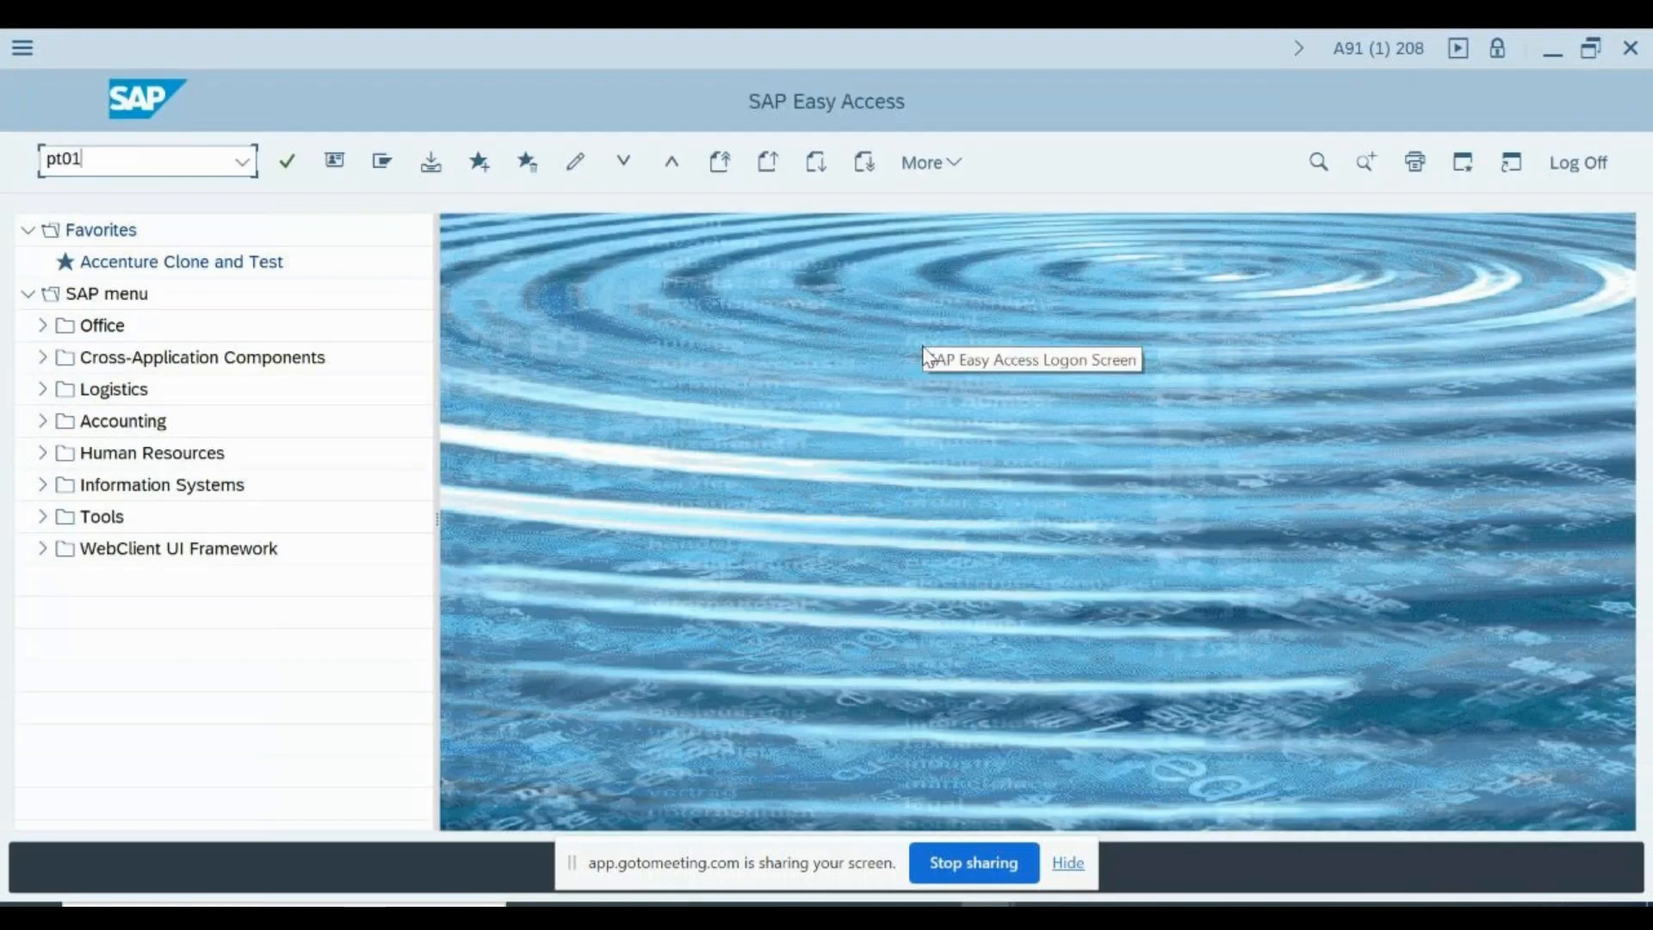
pyautogui.press('Return')
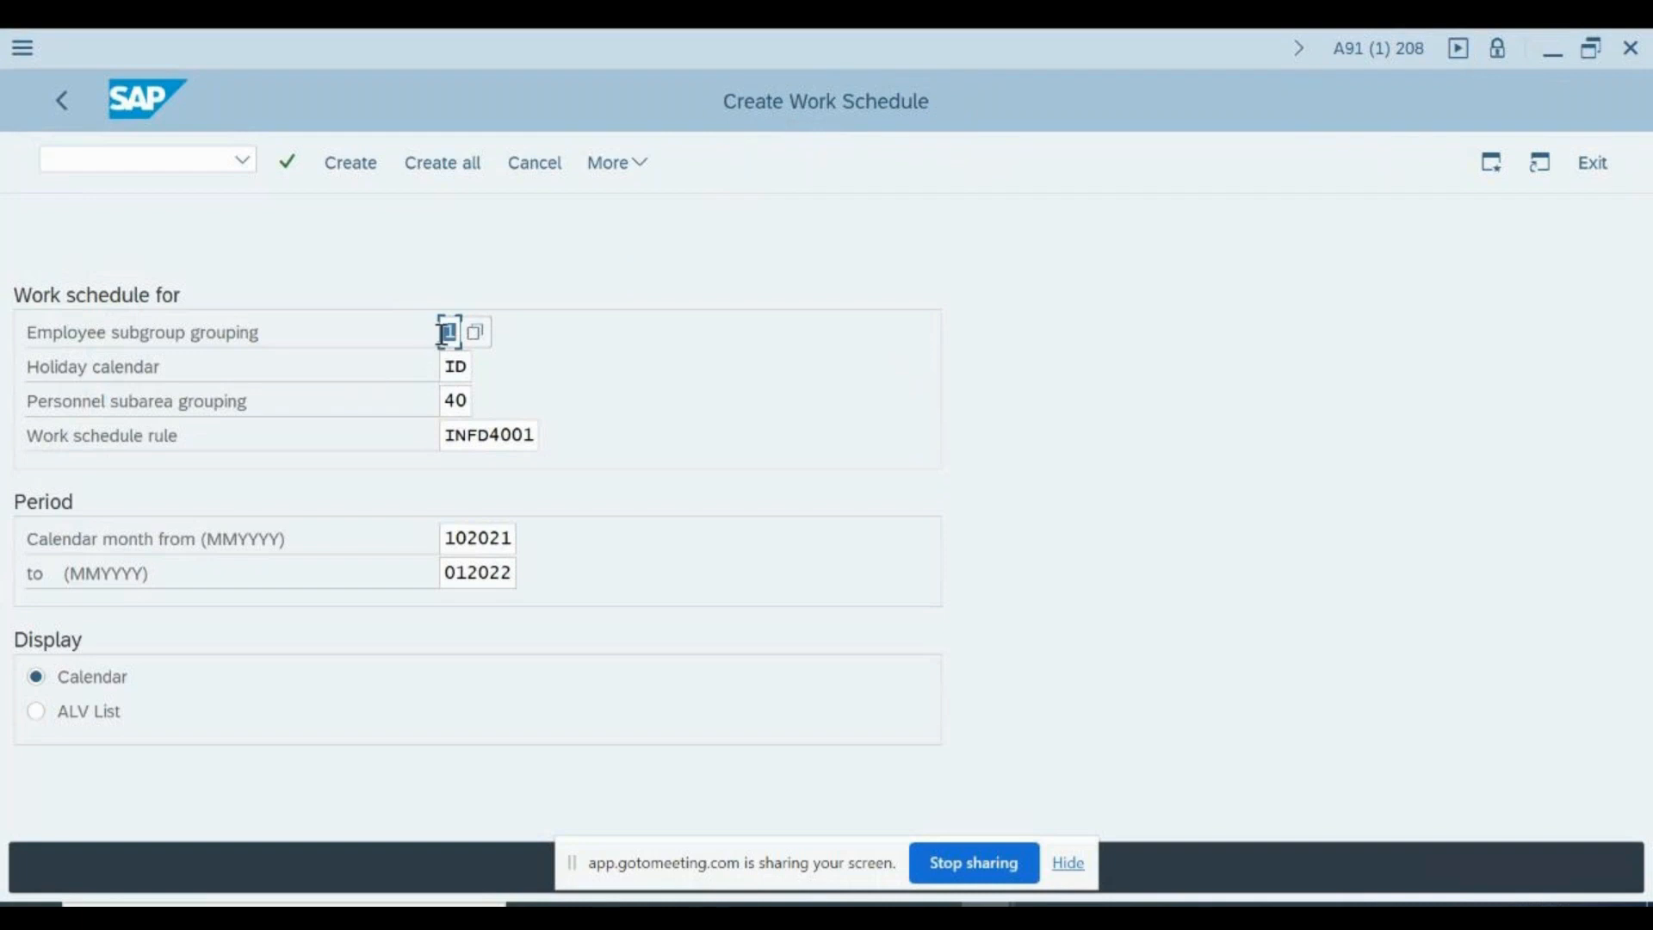
# - Review the holiday calendar, personnel subarea grouping and work schedule rule selections for schedule creation against the displayed work schedule rule
pyautogui.click(467, 365)
pyautogui.click(469, 402)
pyautogui.click(490, 437)
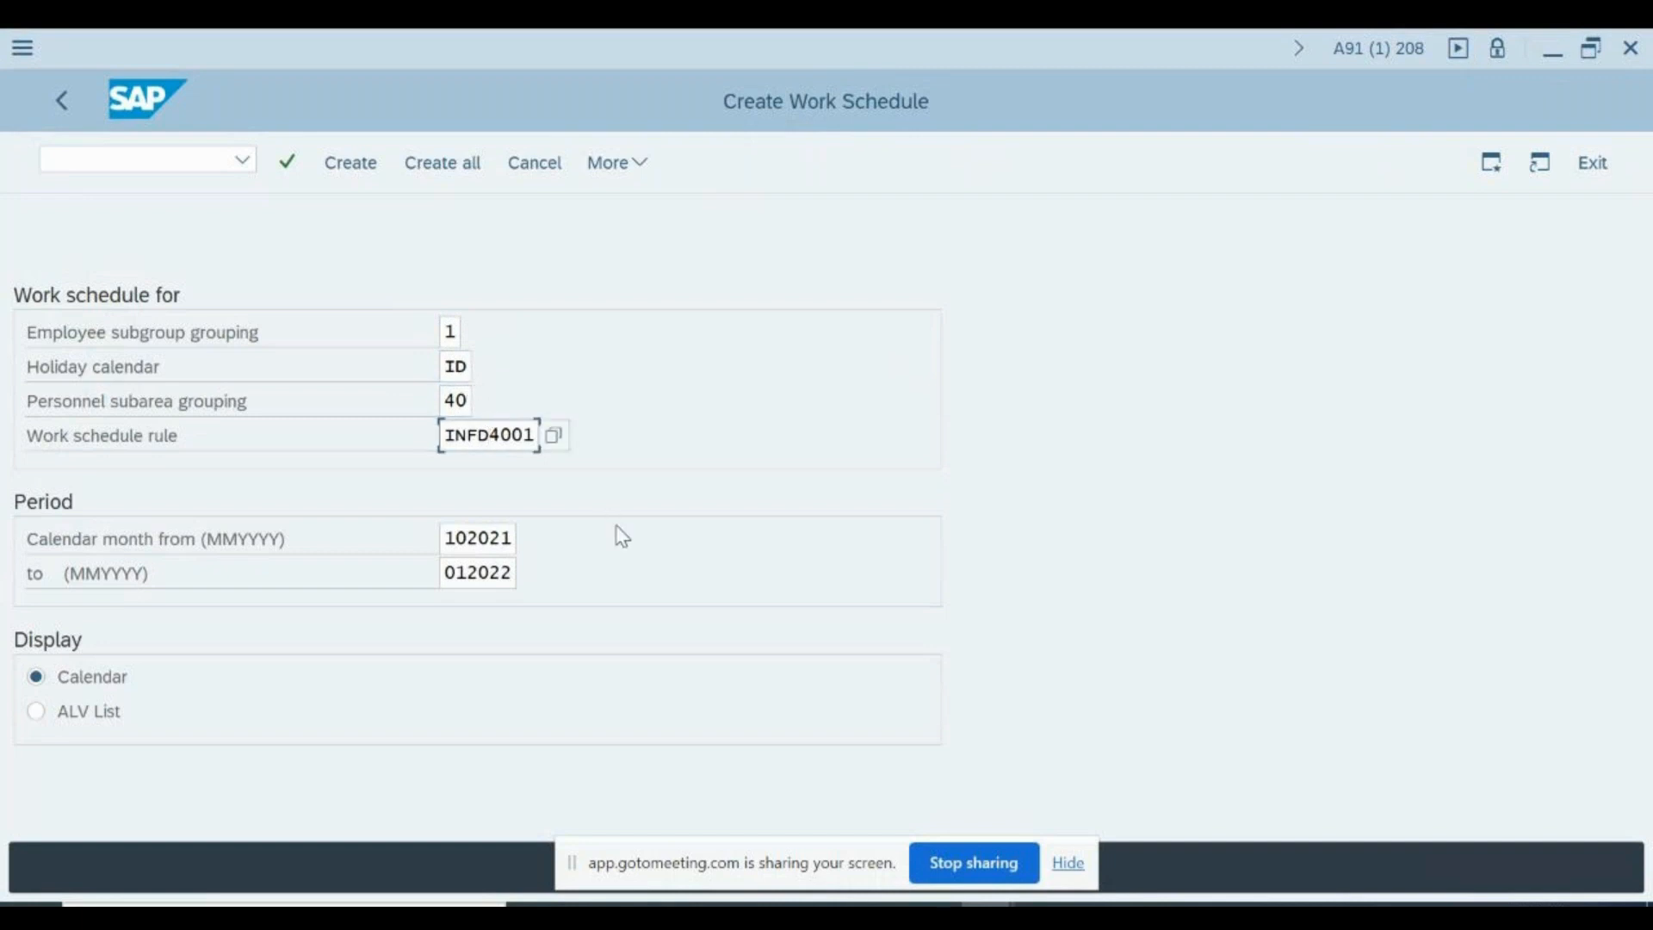
pyautogui.hotkey('alt', 'Tab')
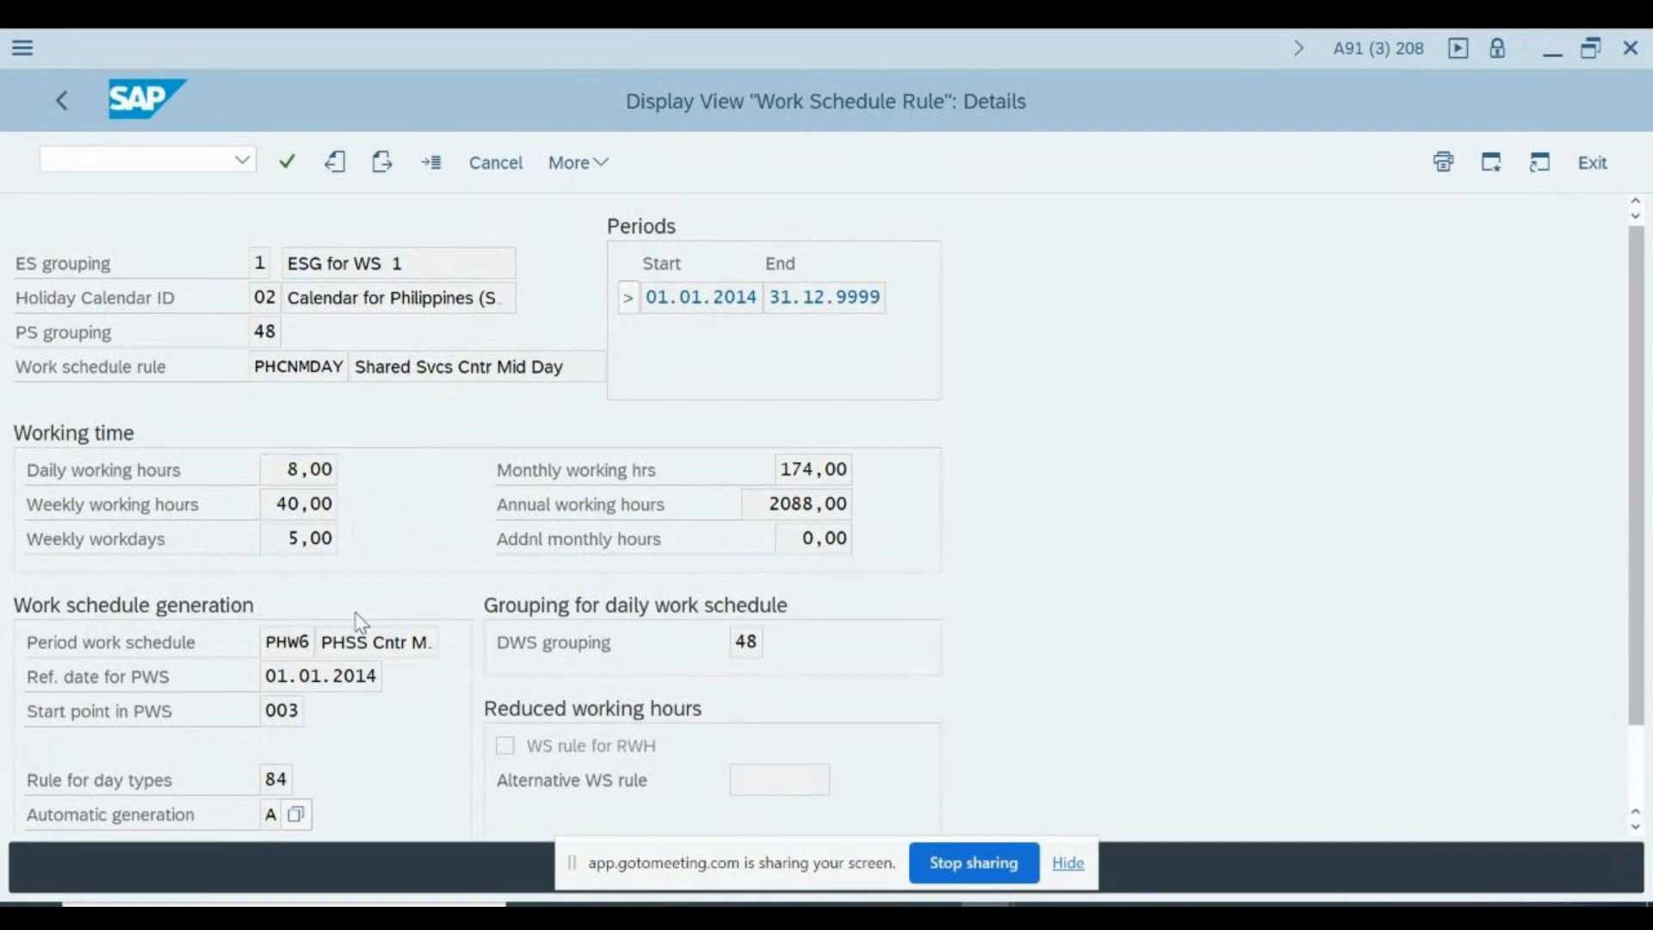
pyautogui.hotkey('alt', 'Tab')
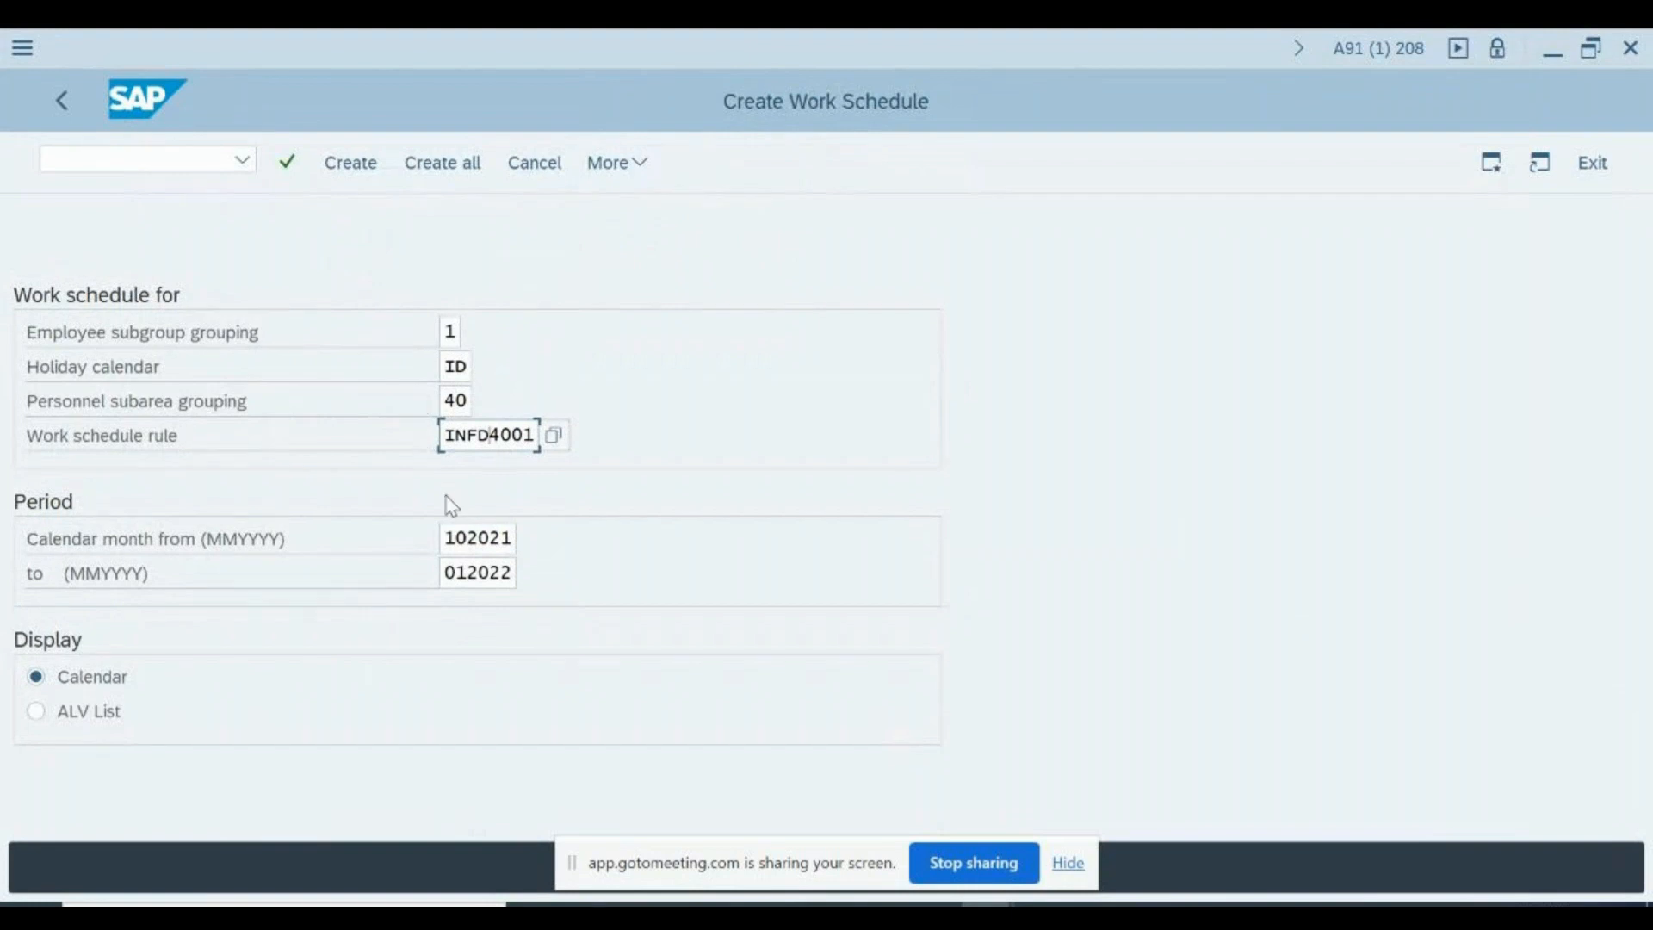
# - Review the from and to calendar months of the schedule period and check the rule's Automatic generation setting in the other session
pyautogui.click(449, 537)
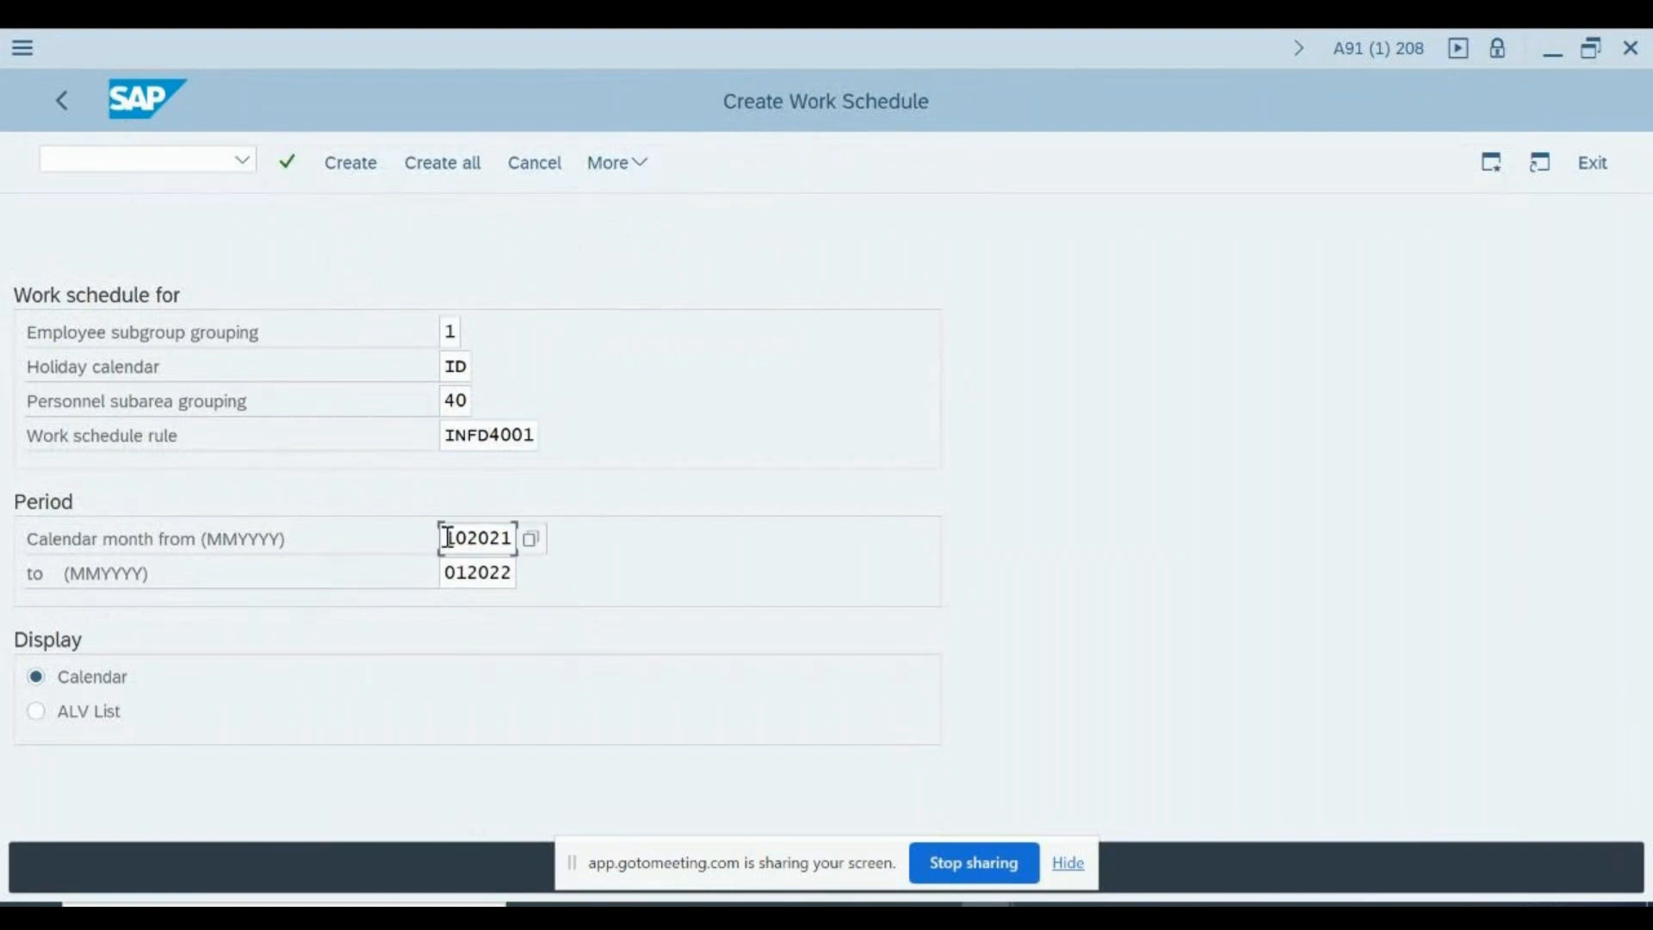
pyautogui.click(511, 573)
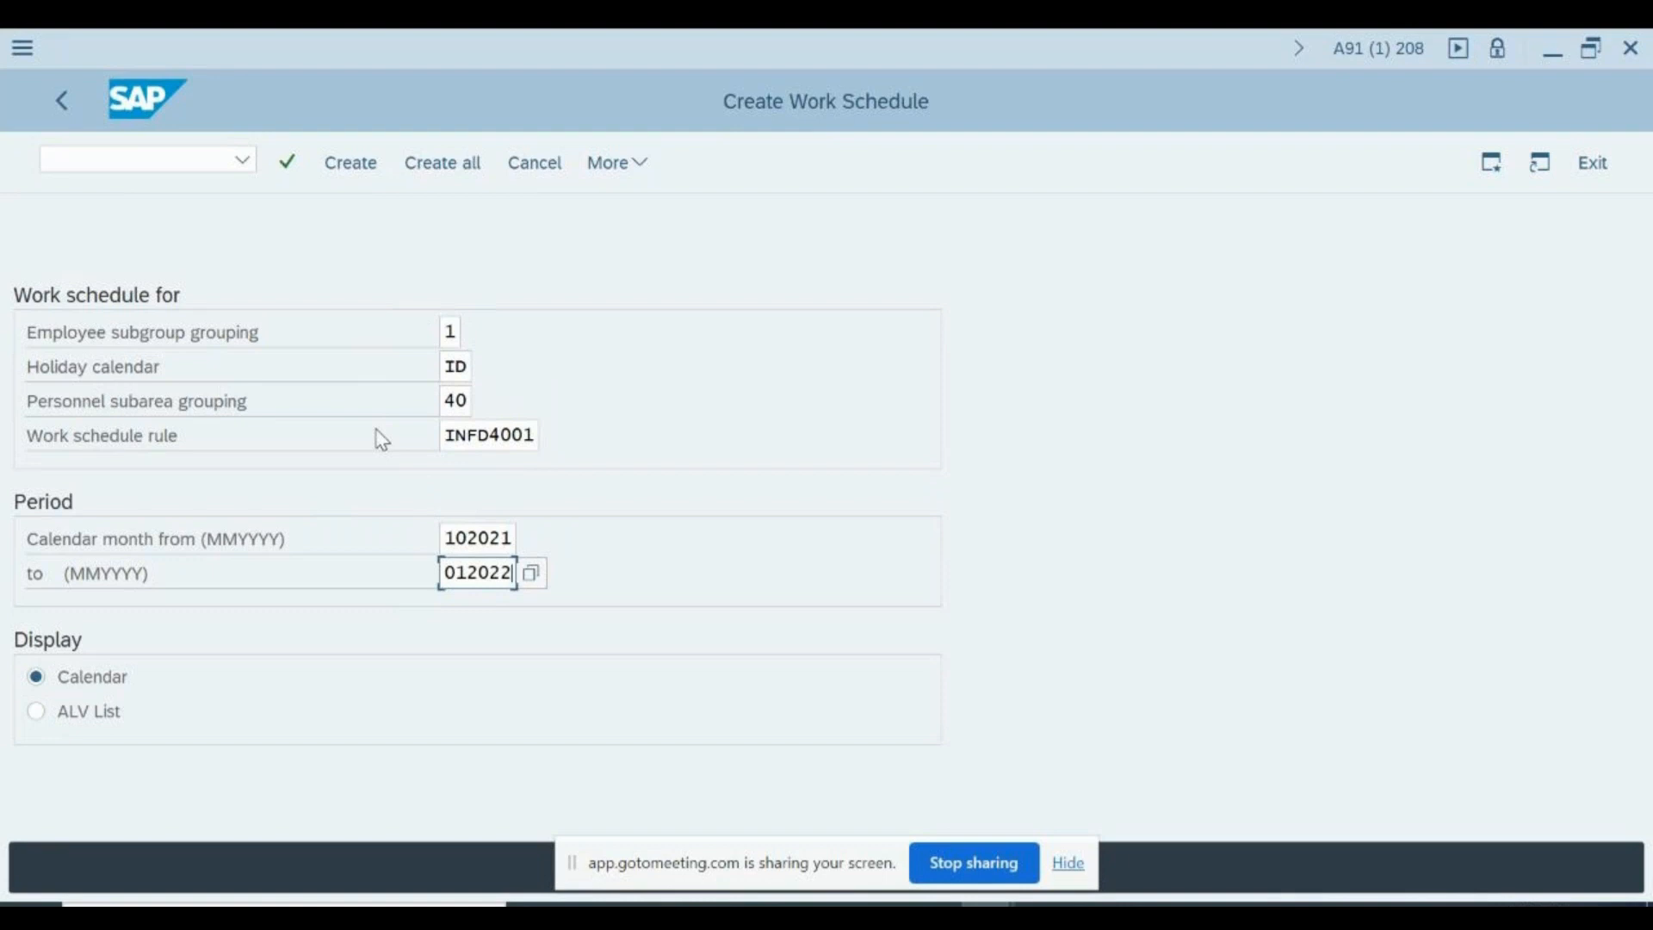
pyautogui.hotkey('alt', 'Tab')
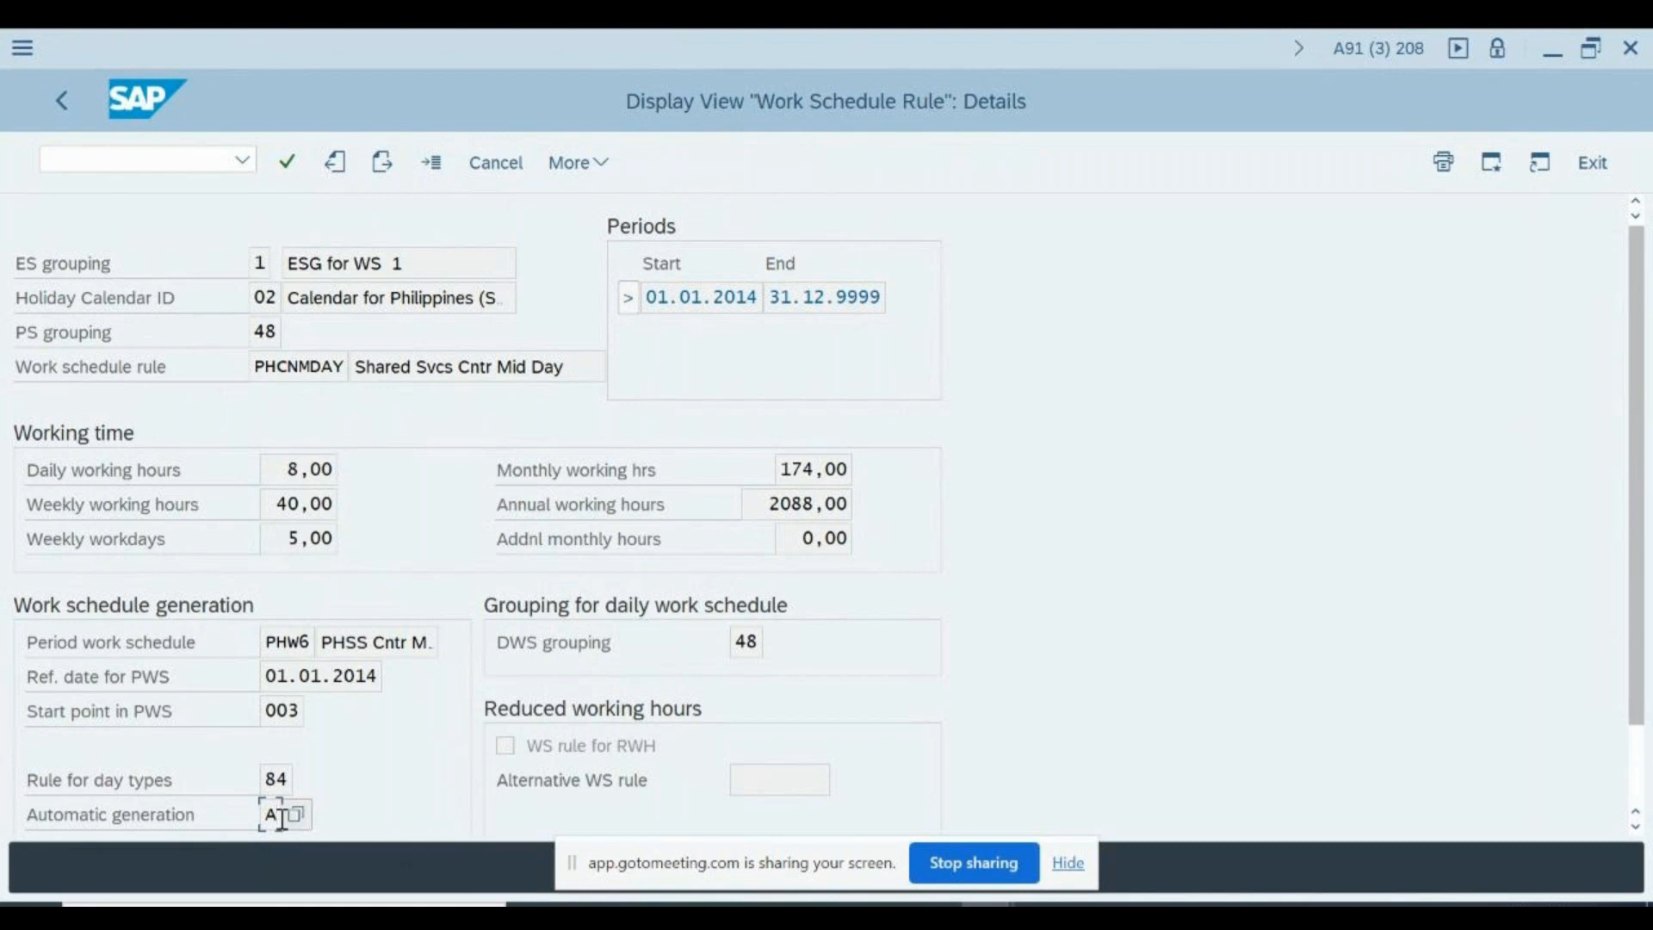
pyautogui.hotkey('alt', 'Tab')
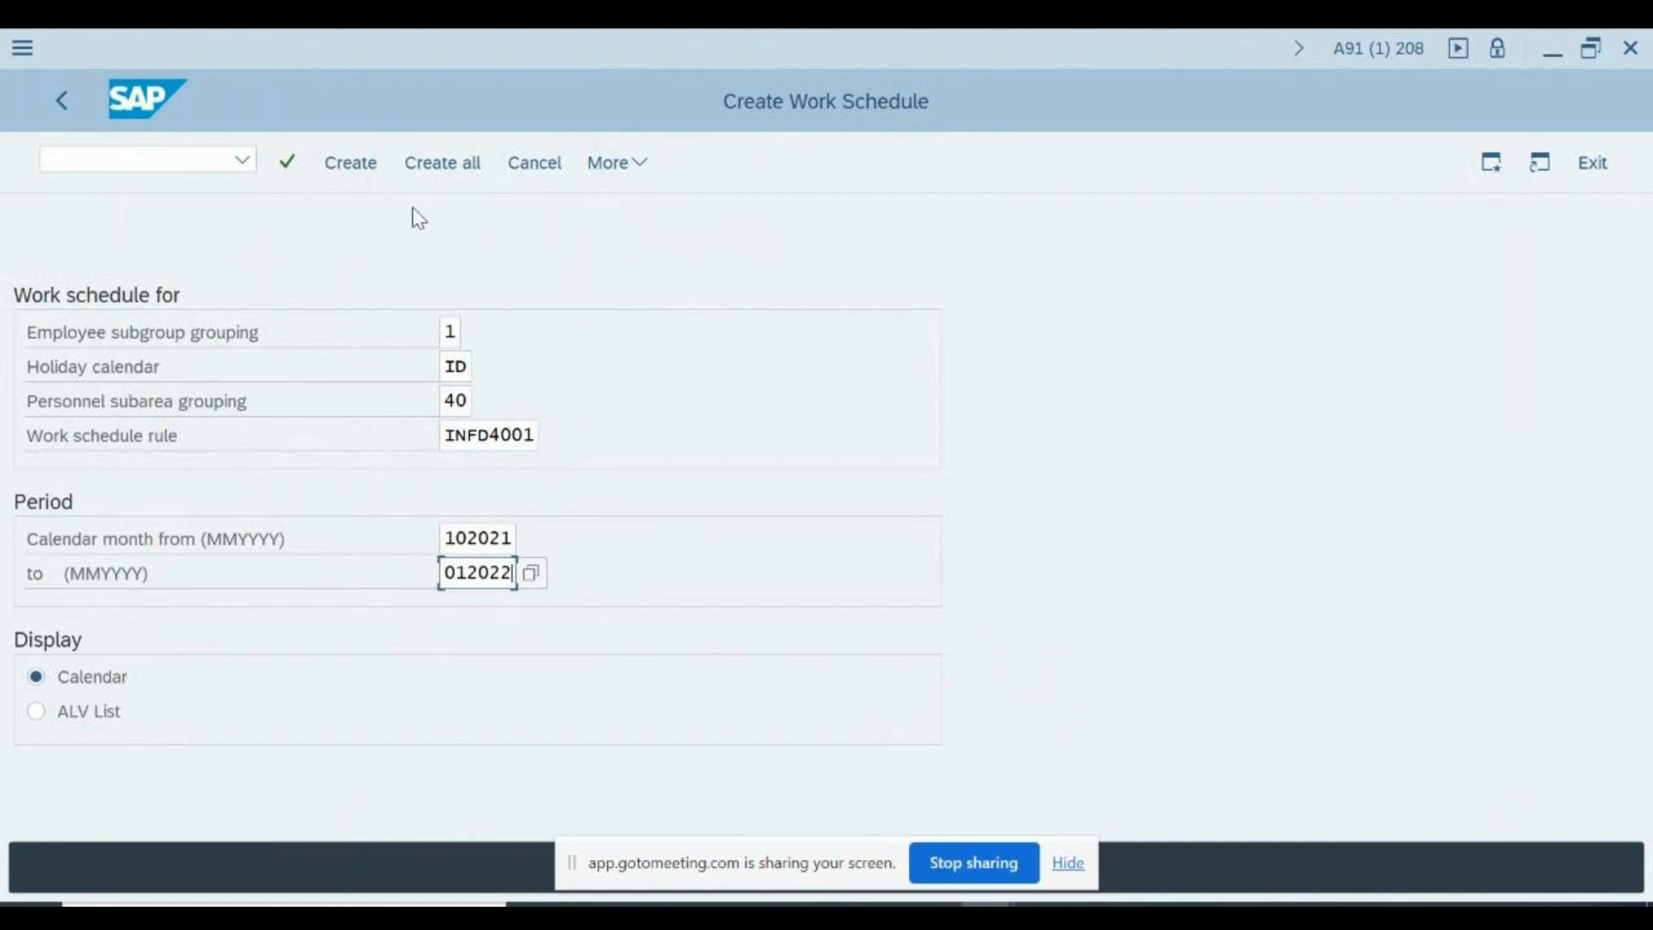
# - Create the work schedule for rule INFD4001 with the calendar month period set from 102022 to 012023
pyautogui.click(366, 170)
pyautogui.click(366, 170)
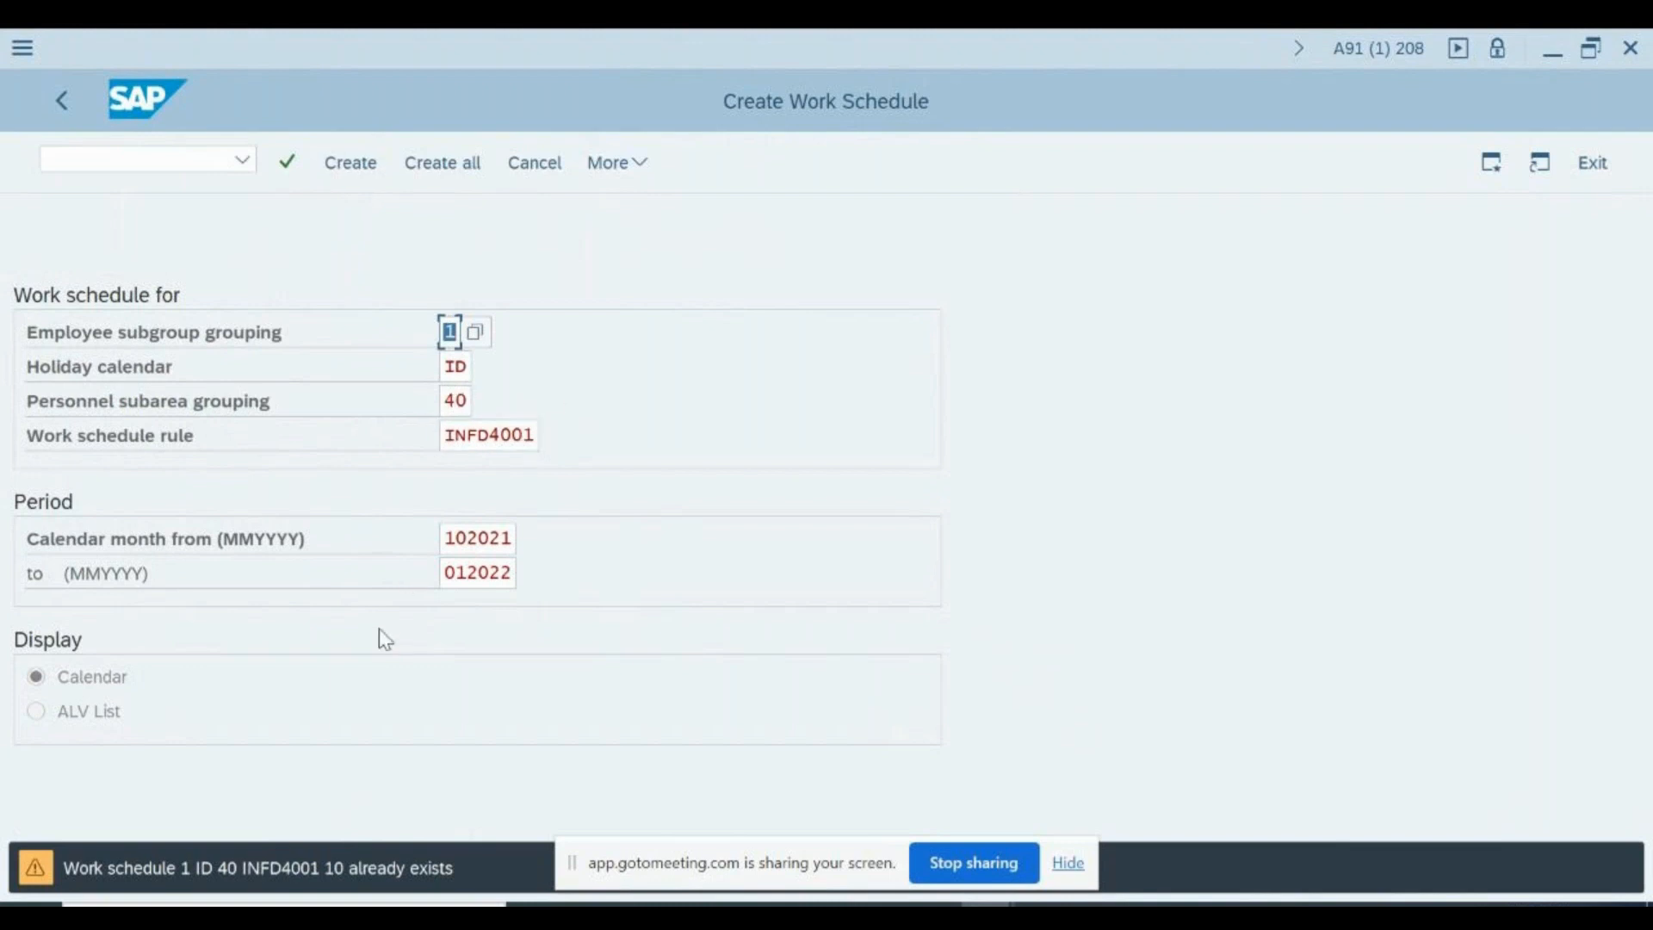
pyautogui.click(509, 539)
pyautogui.press('BackSpace')
pyautogui.write('2')
pyautogui.press('Tab')
pyautogui.press('BackSpace')
pyautogui.write('3')
pyautogui.press('Return')
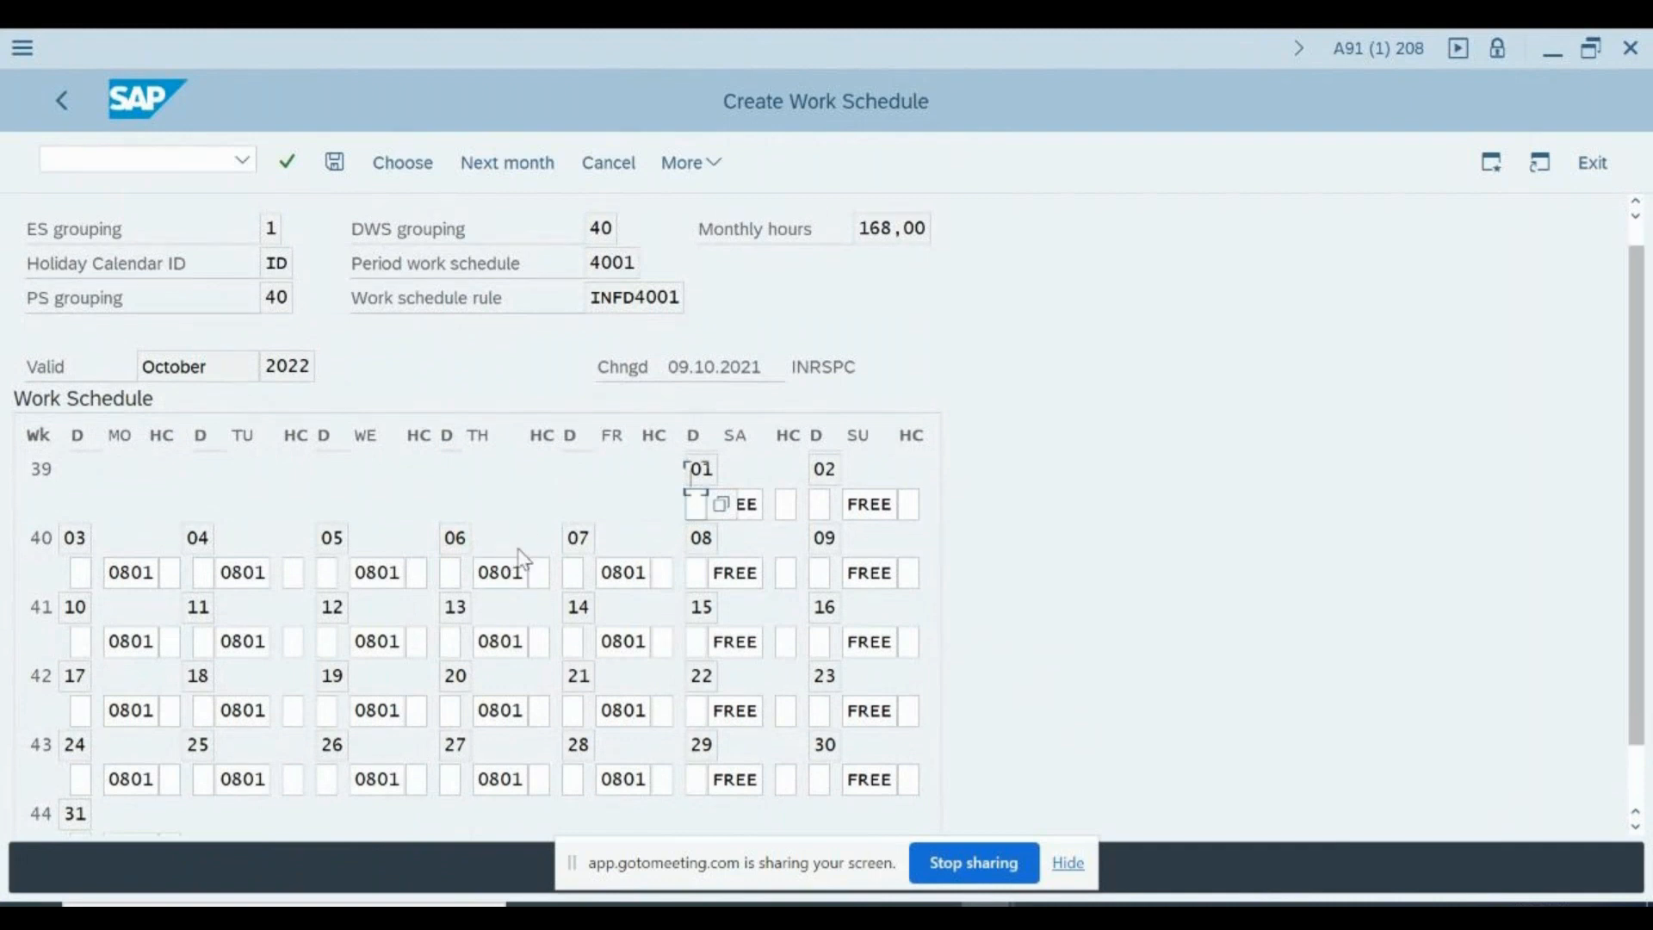
# - Look over the October 2022 work schedule and check the ES grouping and Holiday Calendar ID in the work schedule rule details
pyautogui.scroll(-3, 521, 558)
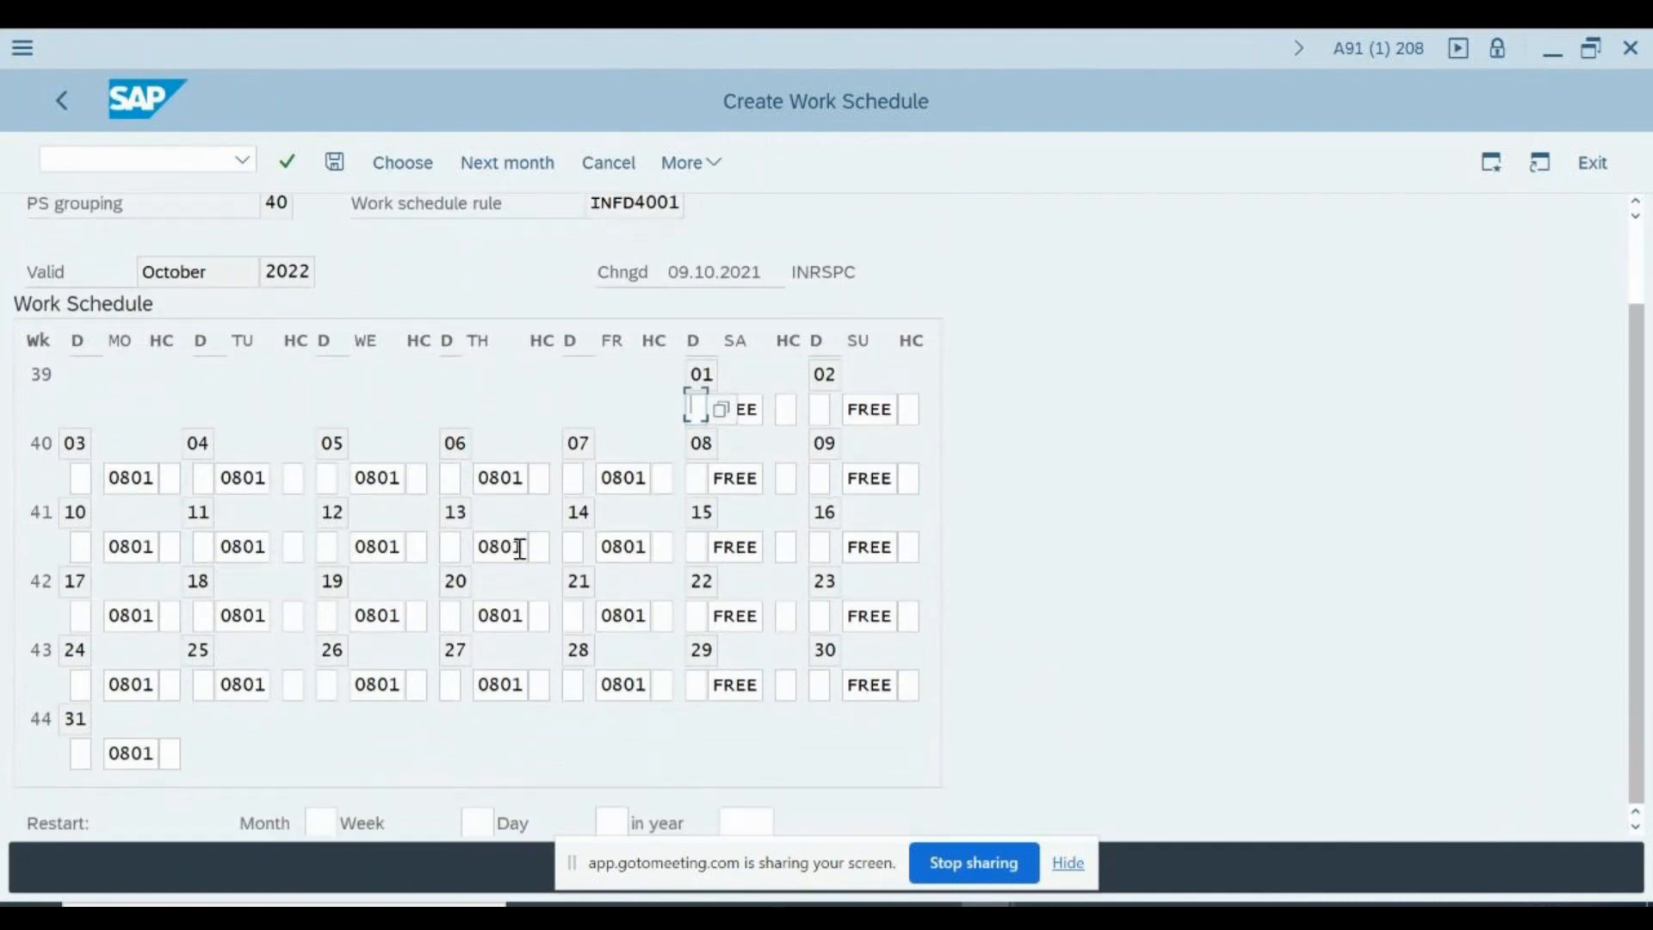
pyautogui.scroll(2, 522, 556)
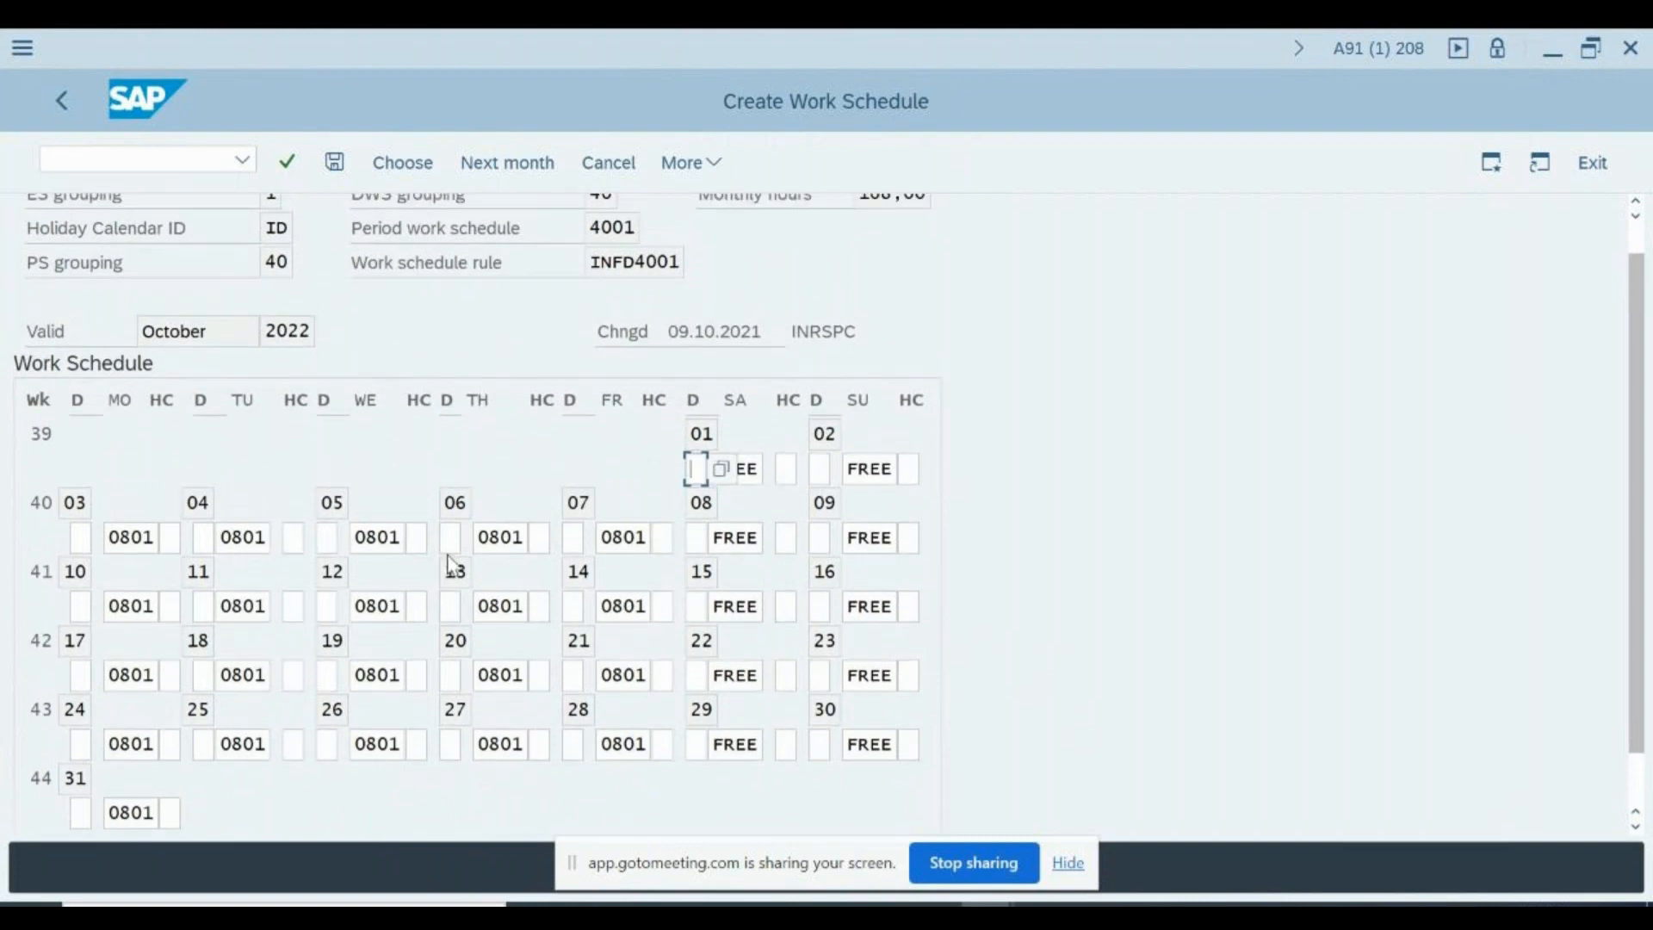
pyautogui.hotkey('alt', 'Tab')
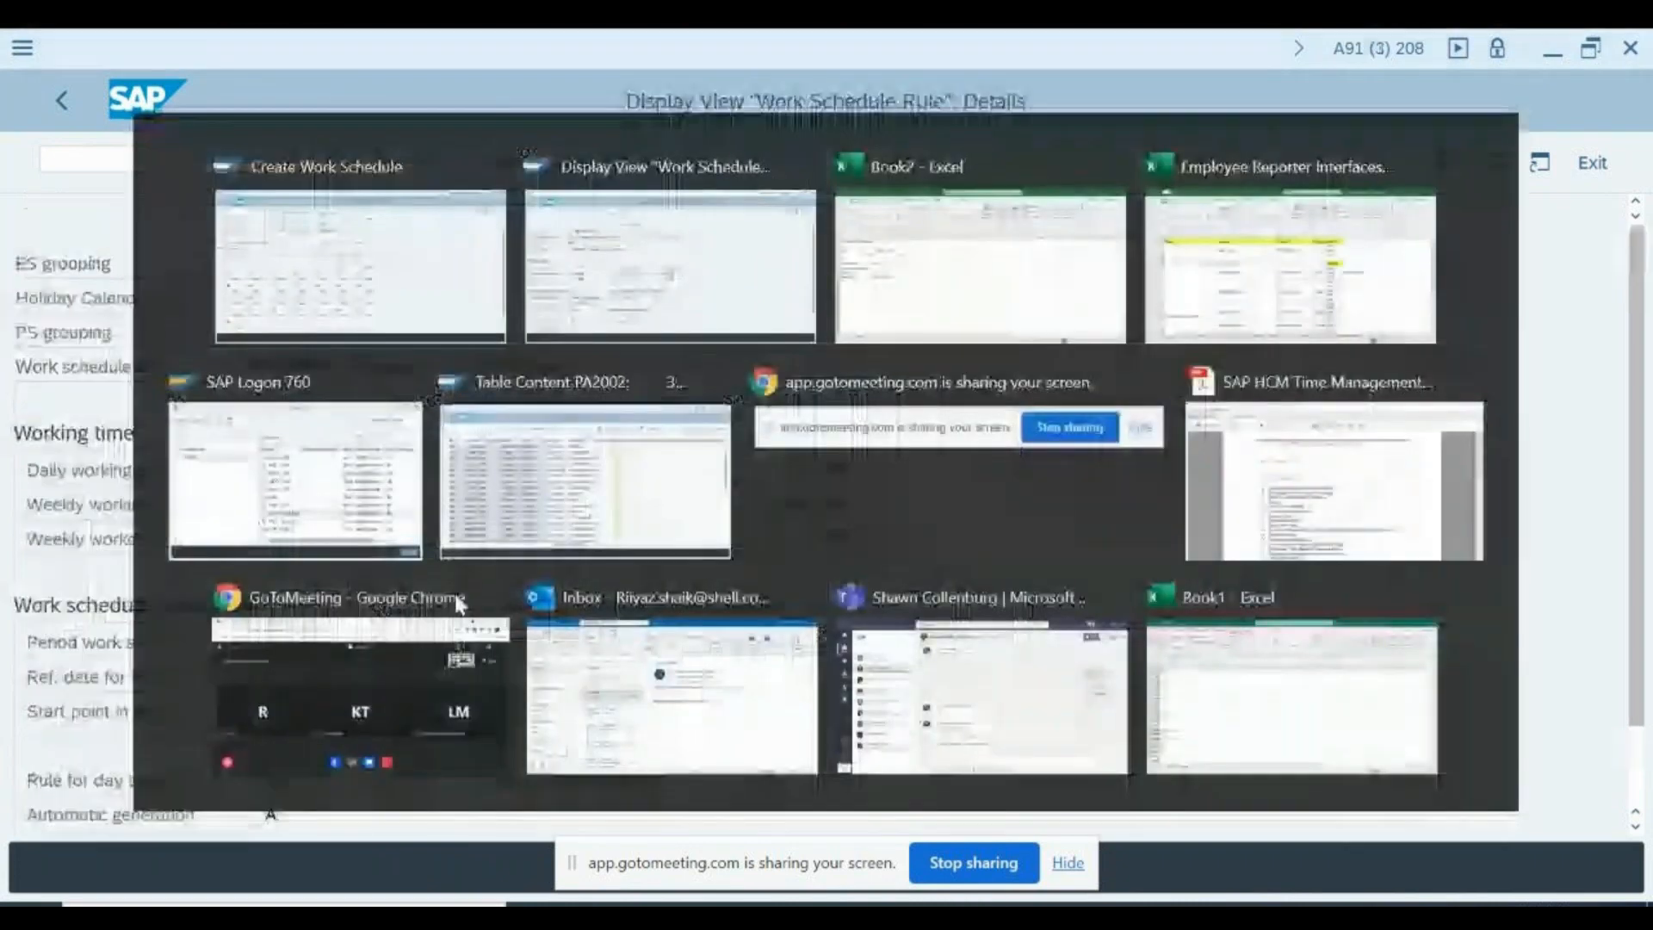
pyautogui.click(259, 264)
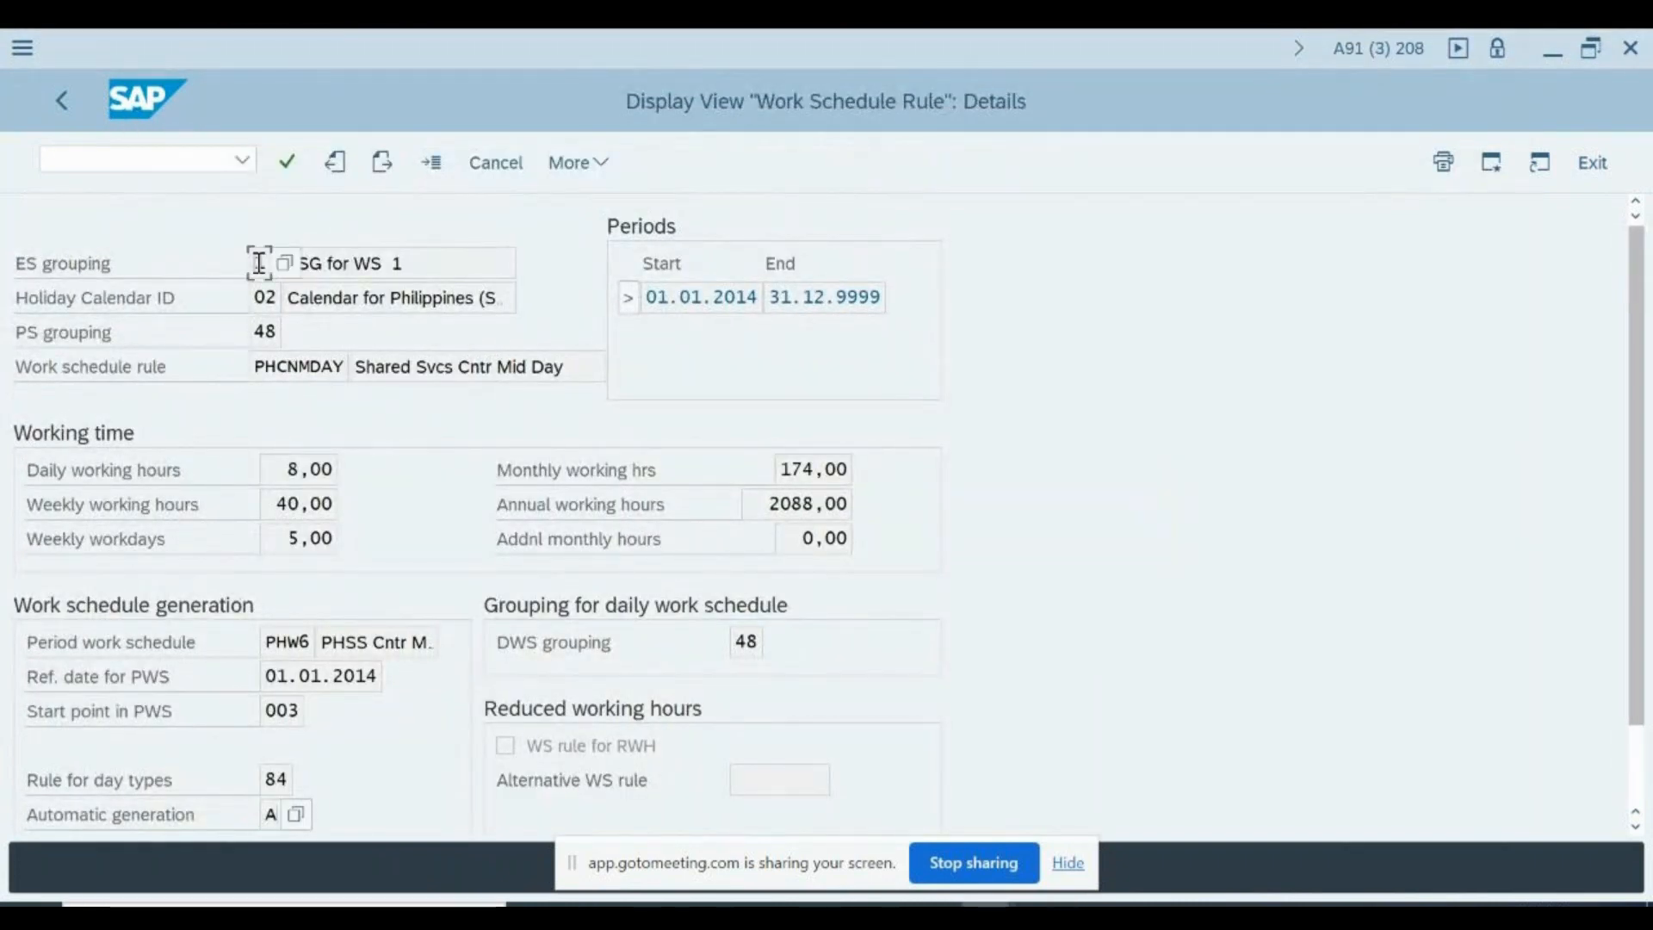
pyautogui.click(264, 298)
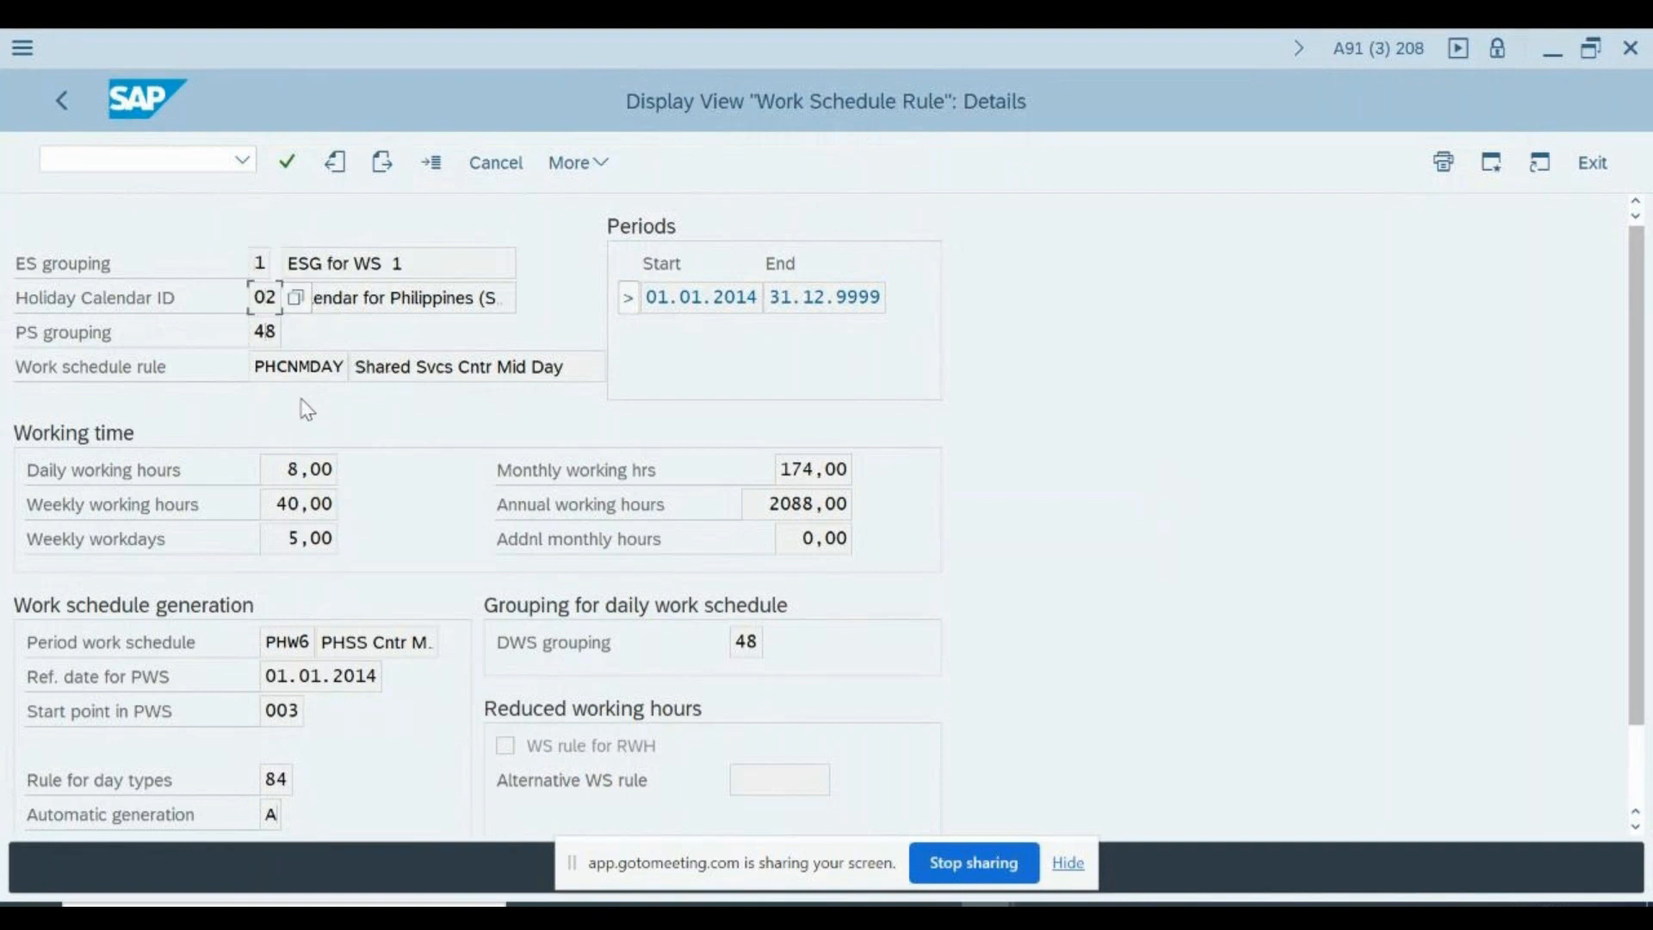
pyautogui.hotkey('alt', 'Tab')
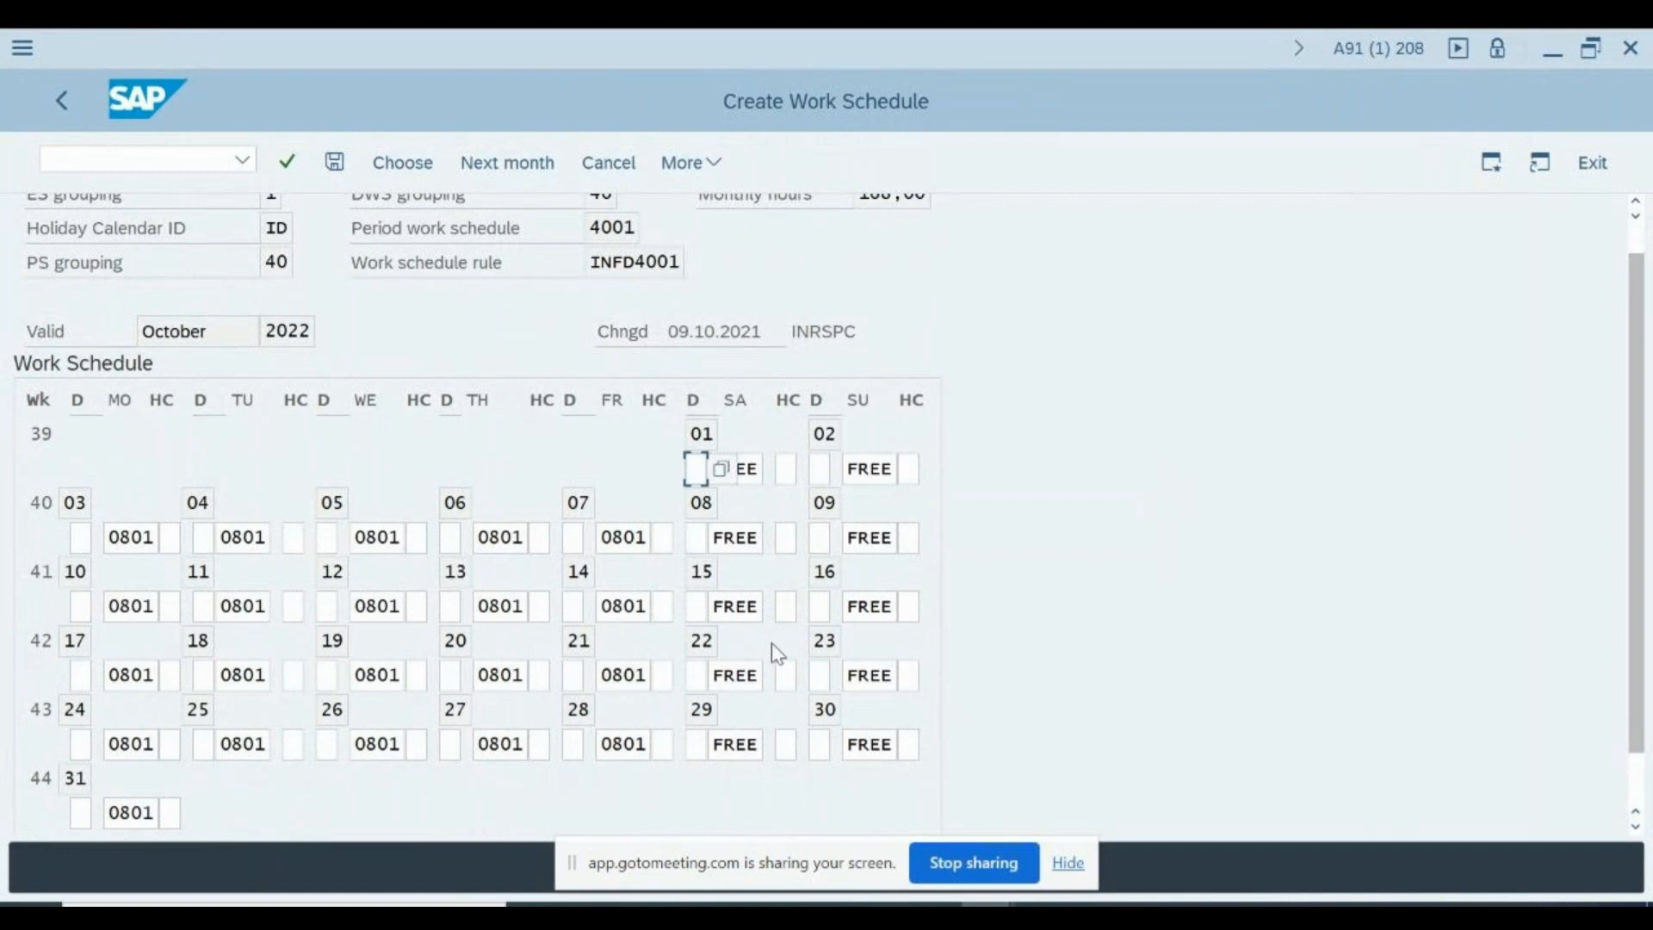
# - Examine the weekend and weekday daily work schedule entries in the October 2022 calendar
pyautogui.click(705, 540)
pyautogui.click(880, 540)
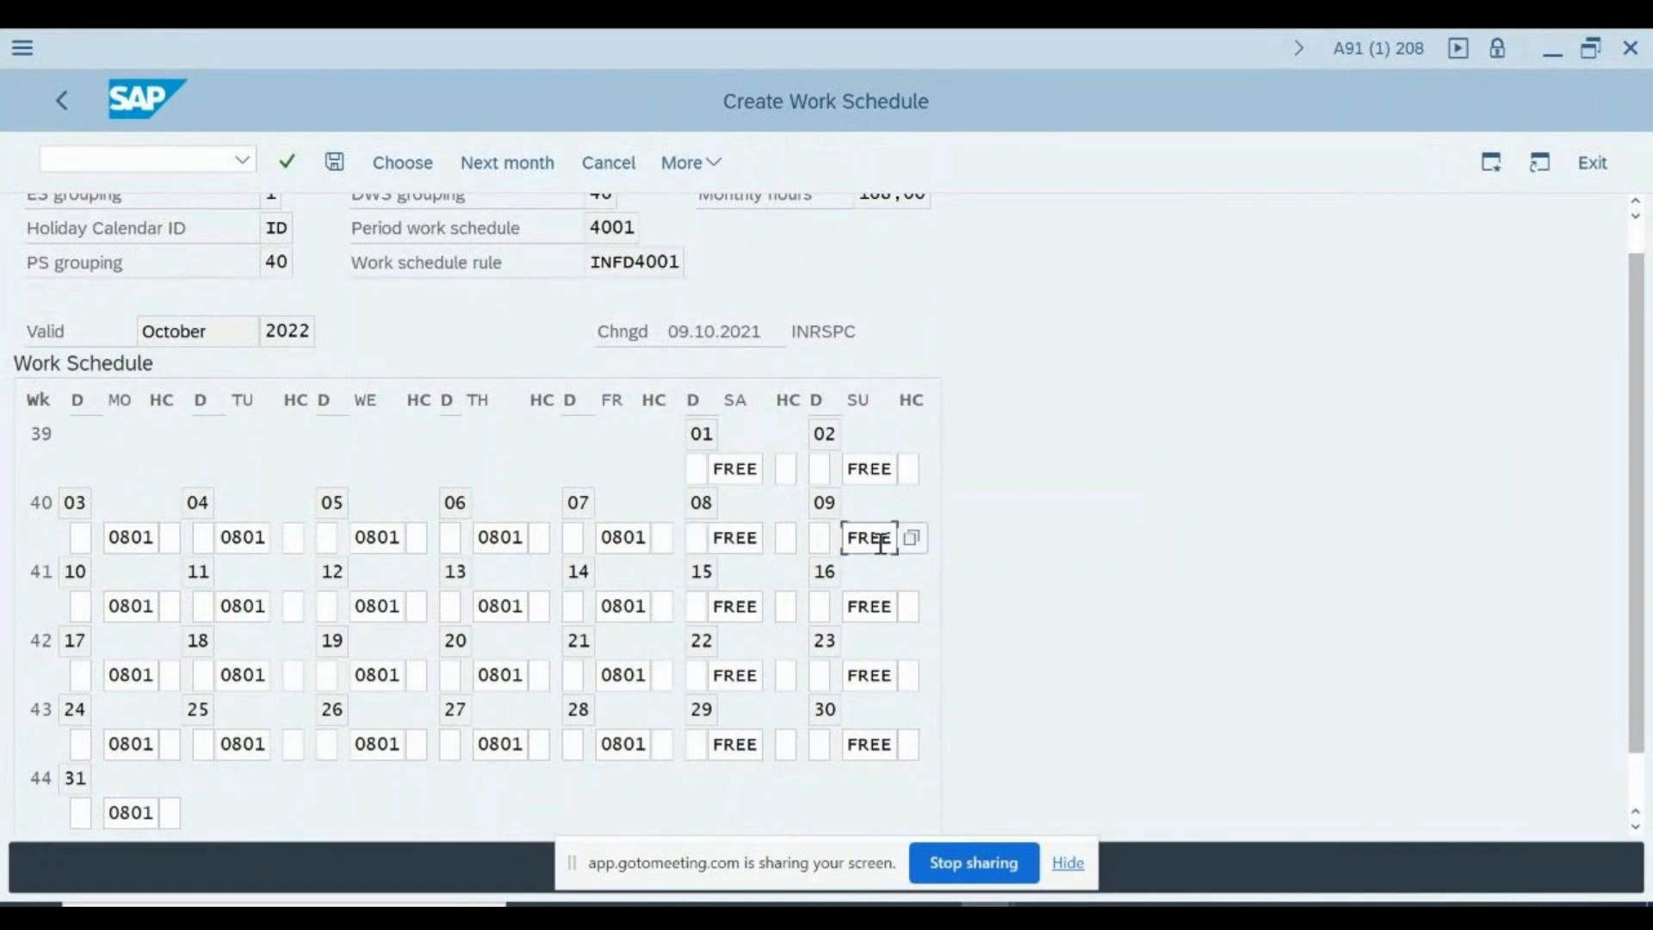
pyautogui.click(763, 608)
pyautogui.click(878, 607)
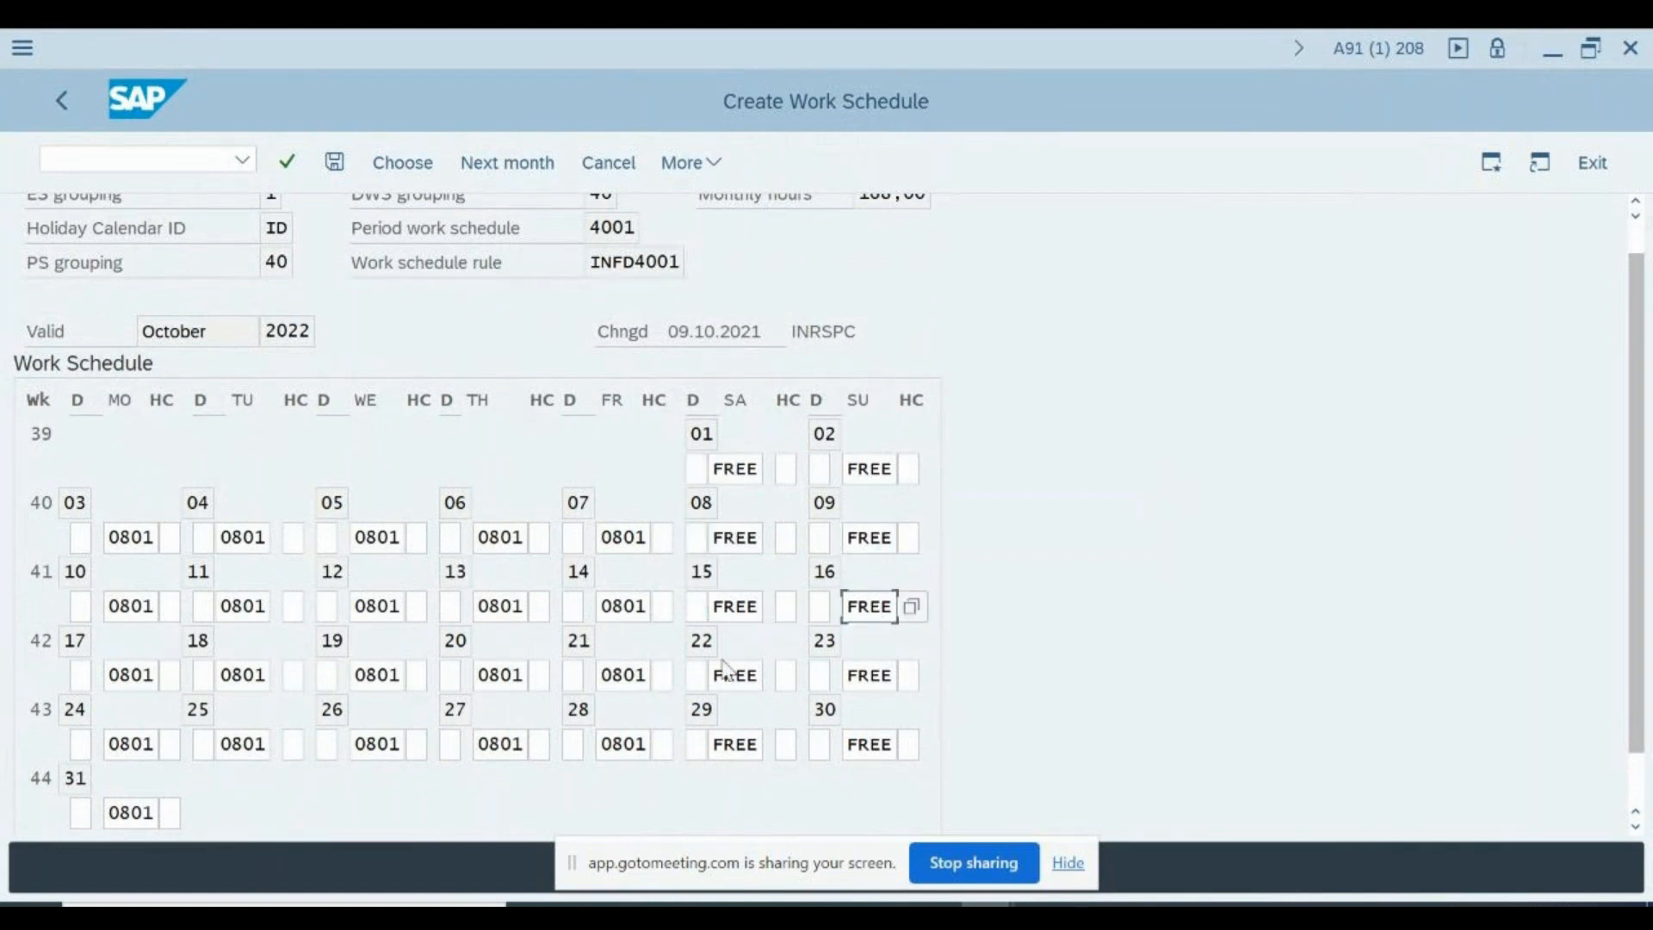
pyautogui.click(603, 680)
pyautogui.click(490, 675)
pyautogui.click(366, 674)
pyautogui.click(241, 678)
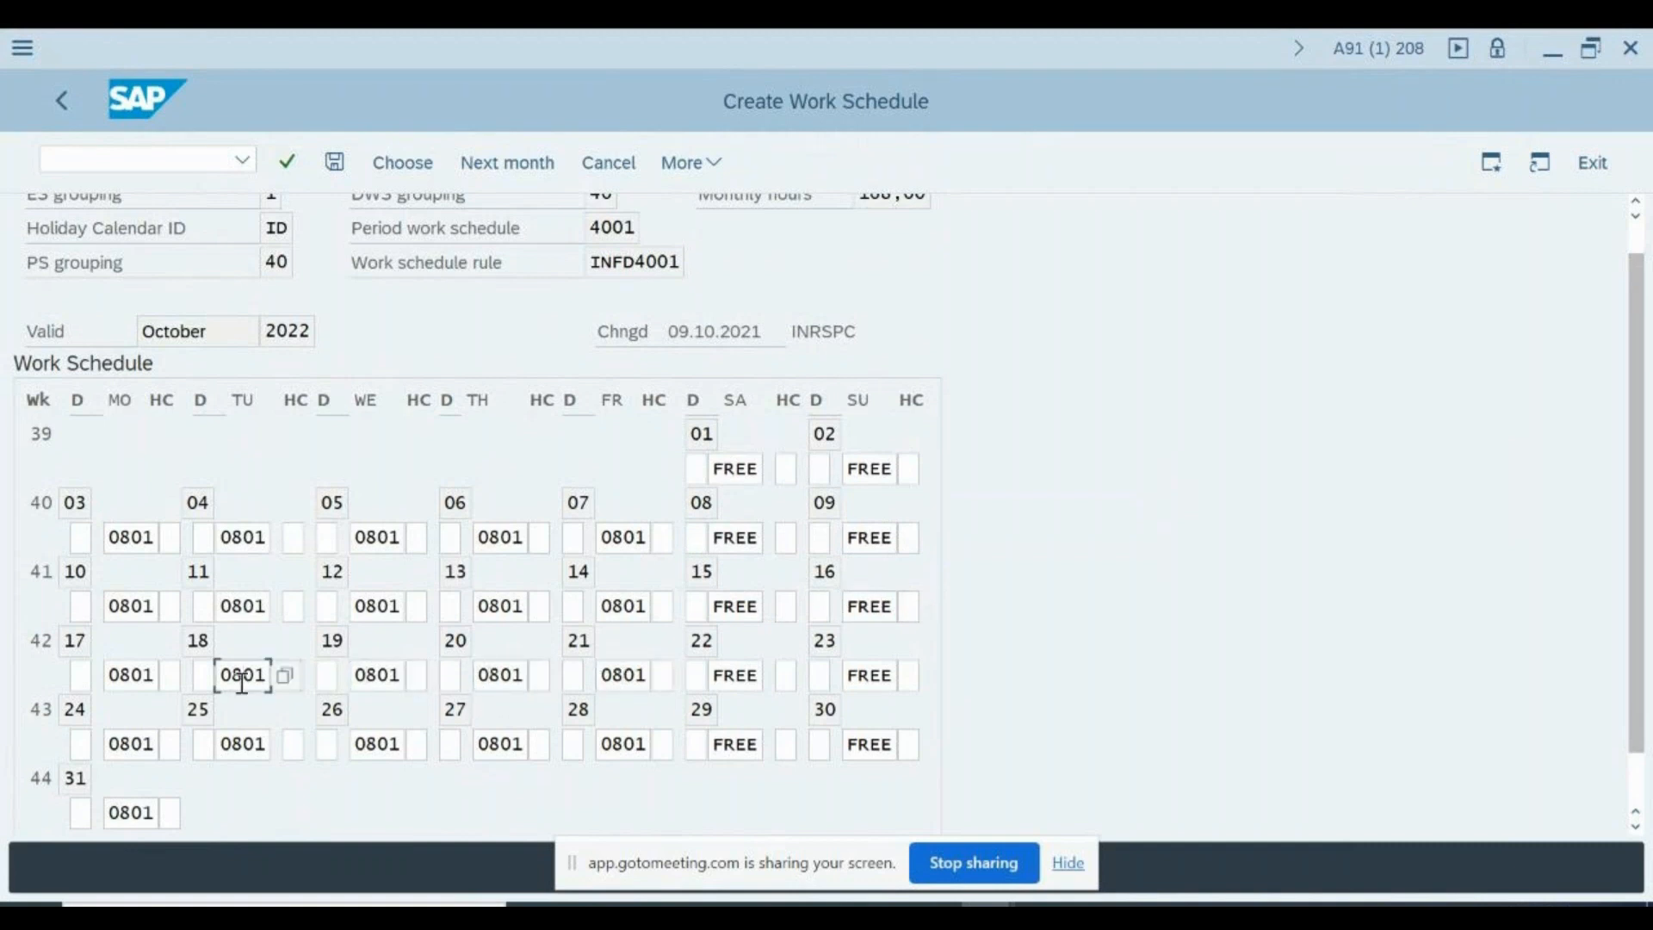
pyautogui.click(137, 680)
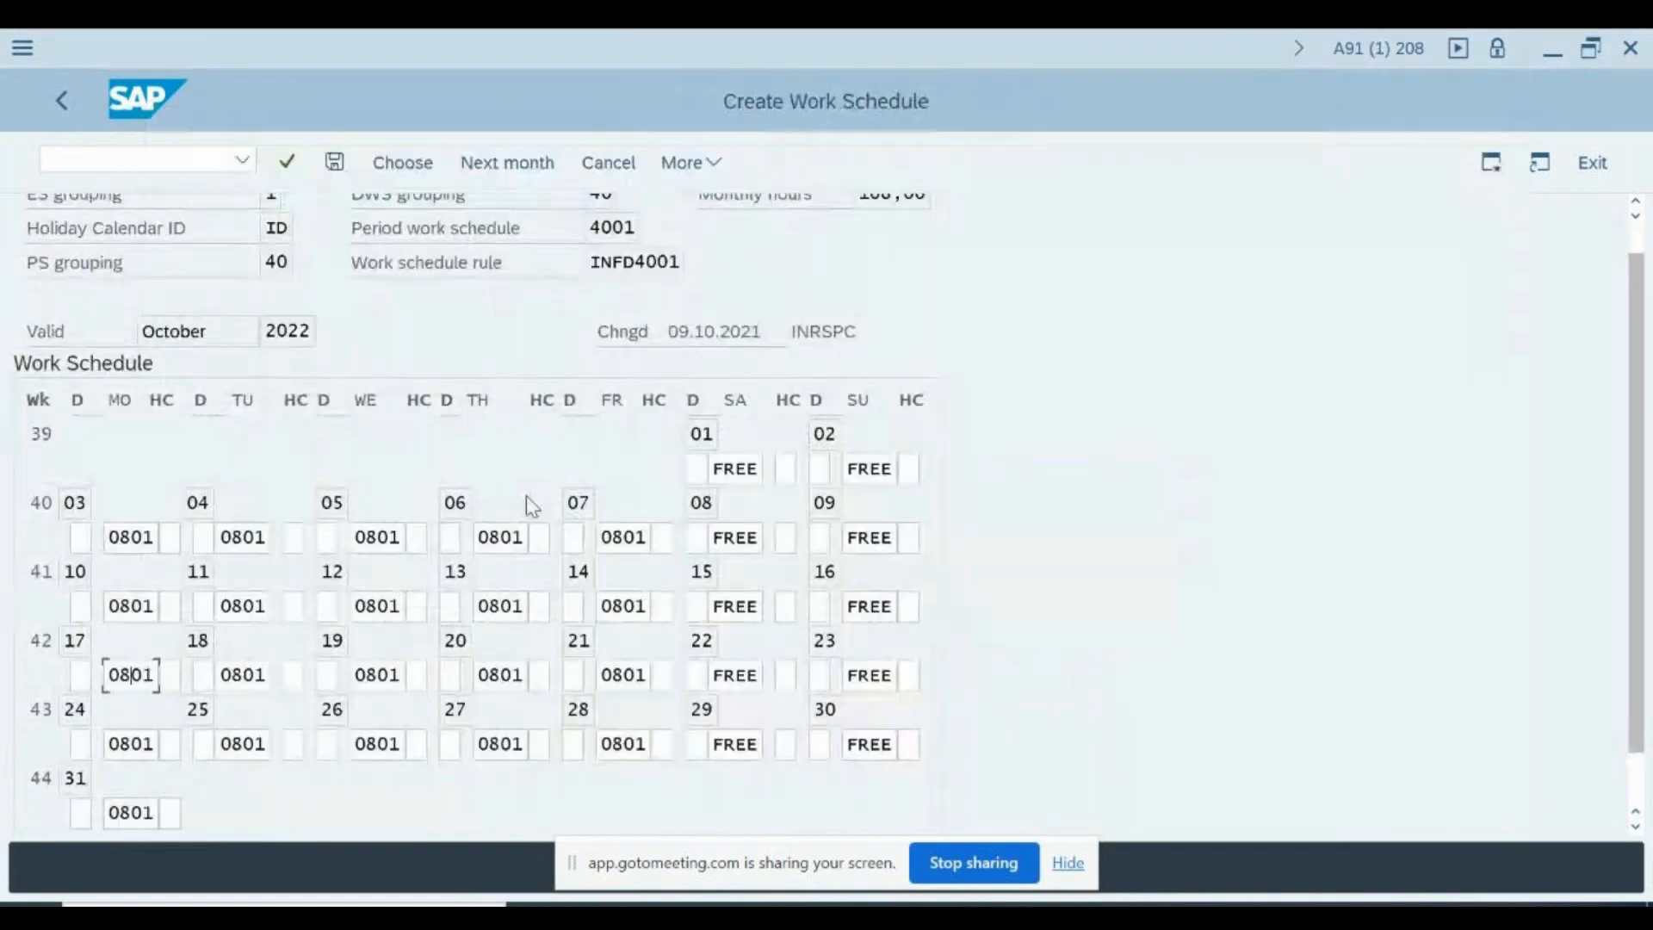
# - Examine the ES grouping, Holiday Calendar ID, PS grouping, DWS grouping and work schedule rule in the header of the created schedule
pyautogui.scroll(1, 531, 505)
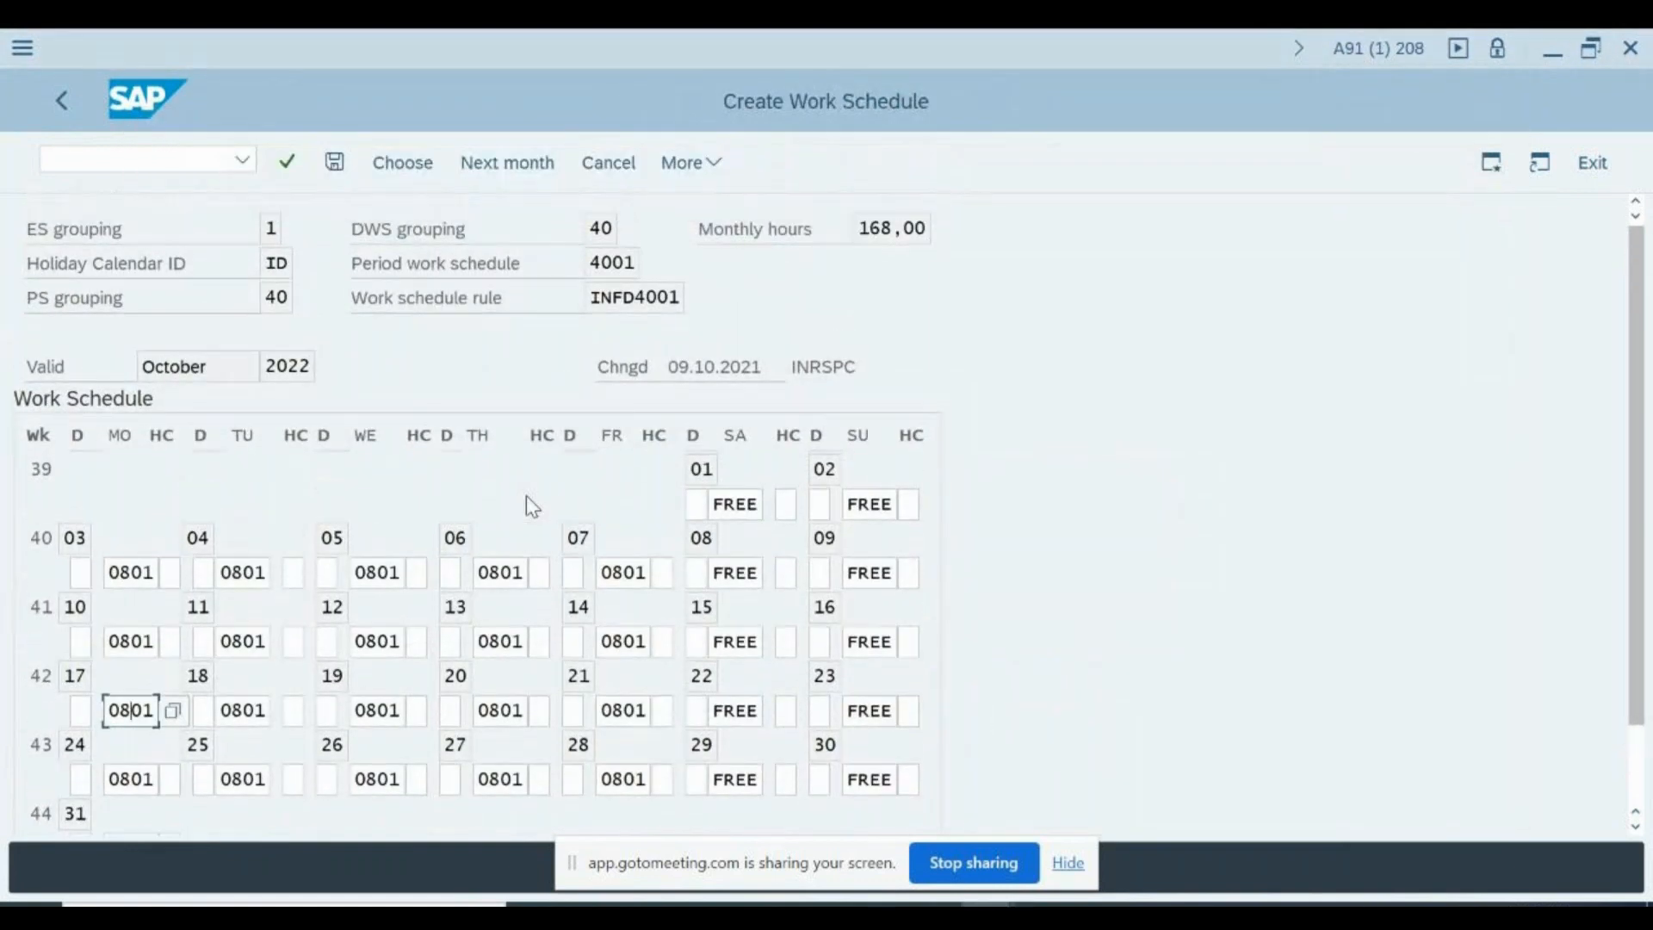
pyautogui.click(270, 229)
pyautogui.click(278, 262)
pyautogui.click(267, 298)
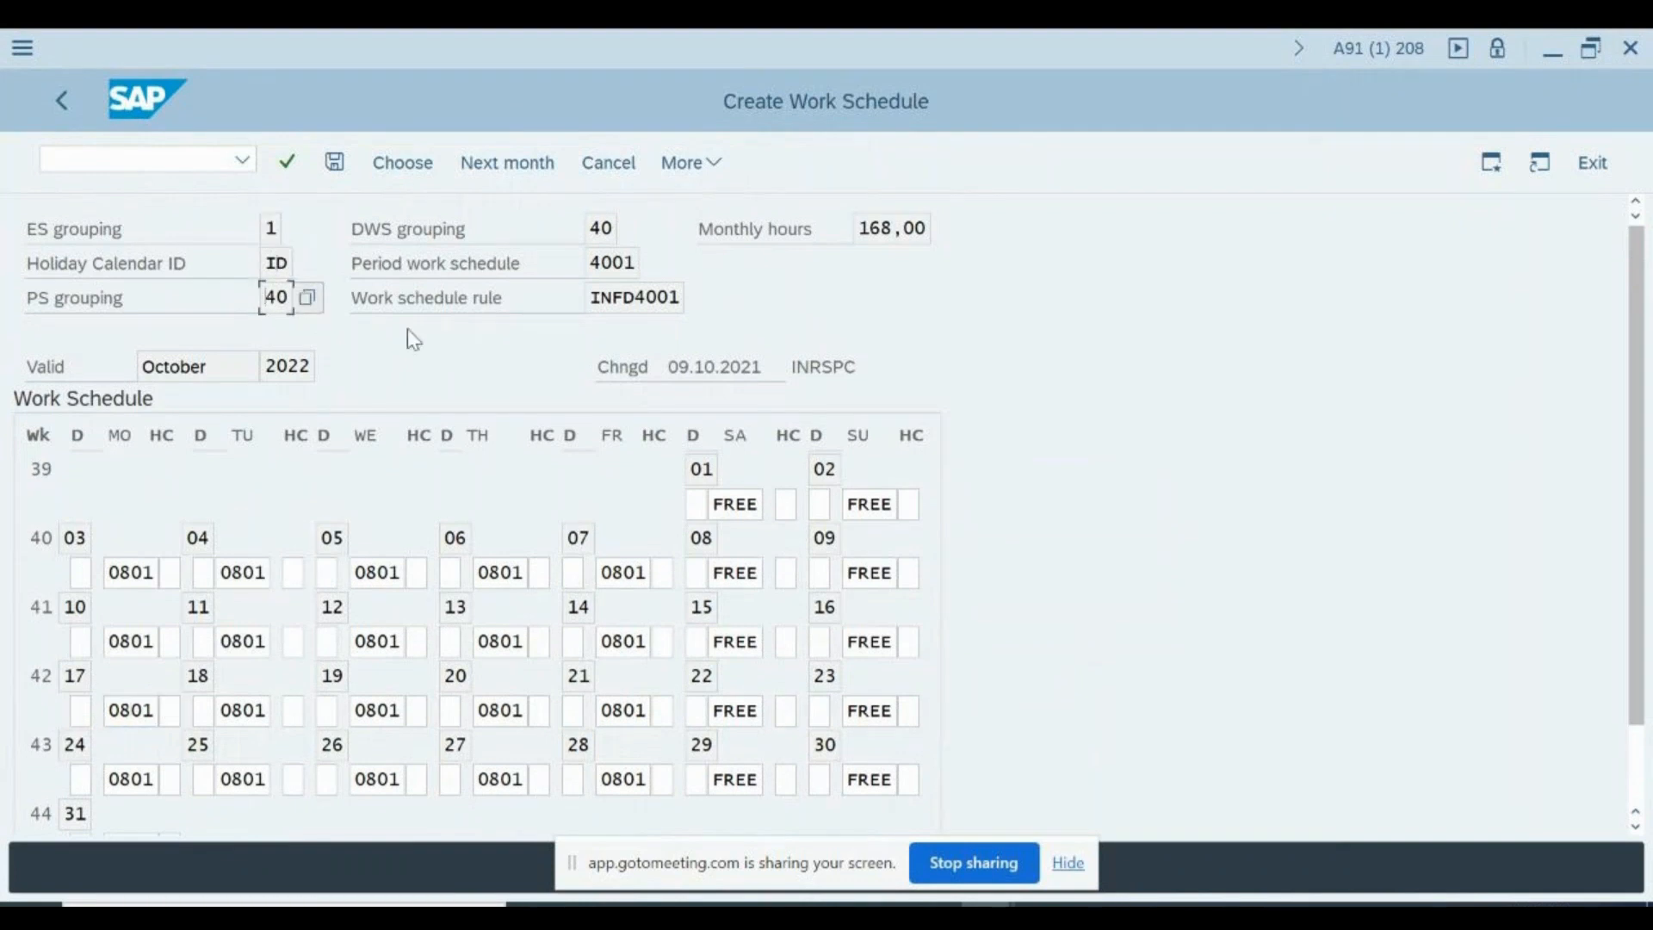
pyautogui.click(612, 229)
pyautogui.click(639, 298)
# - Check the rule code and Automatic generation indicator in the work schedule rule details and return to the October 2022 schedule
pyautogui.hotkey('alt', 'Tab')
pyautogui.click(331, 368)
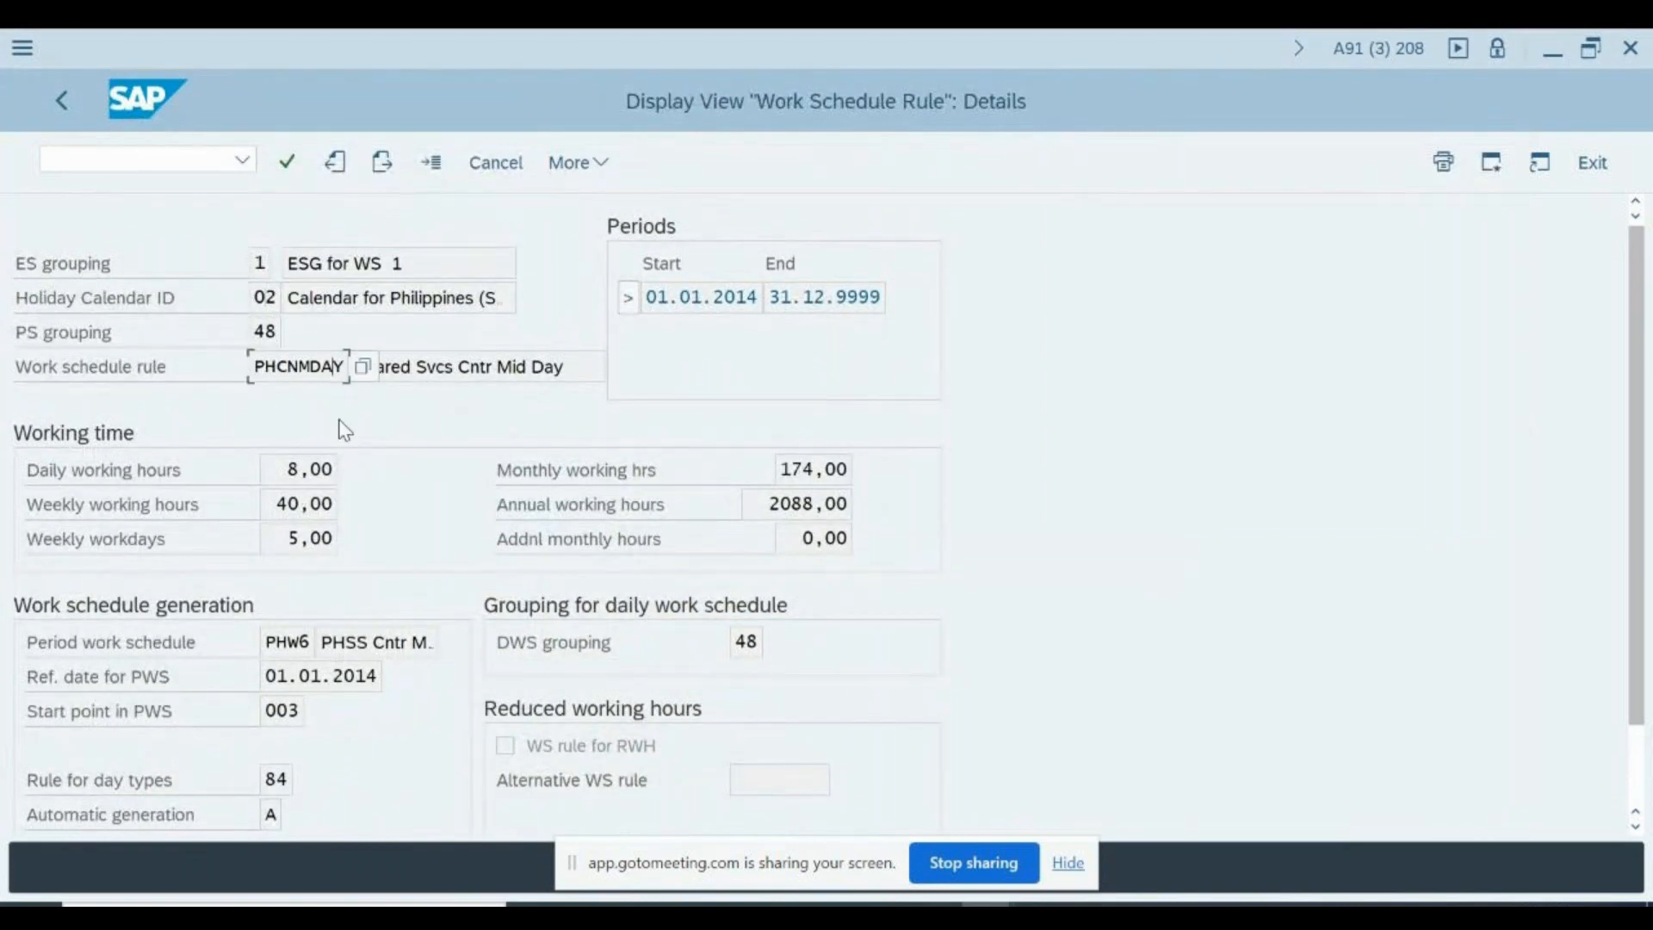
pyautogui.scroll(-2, 351, 511)
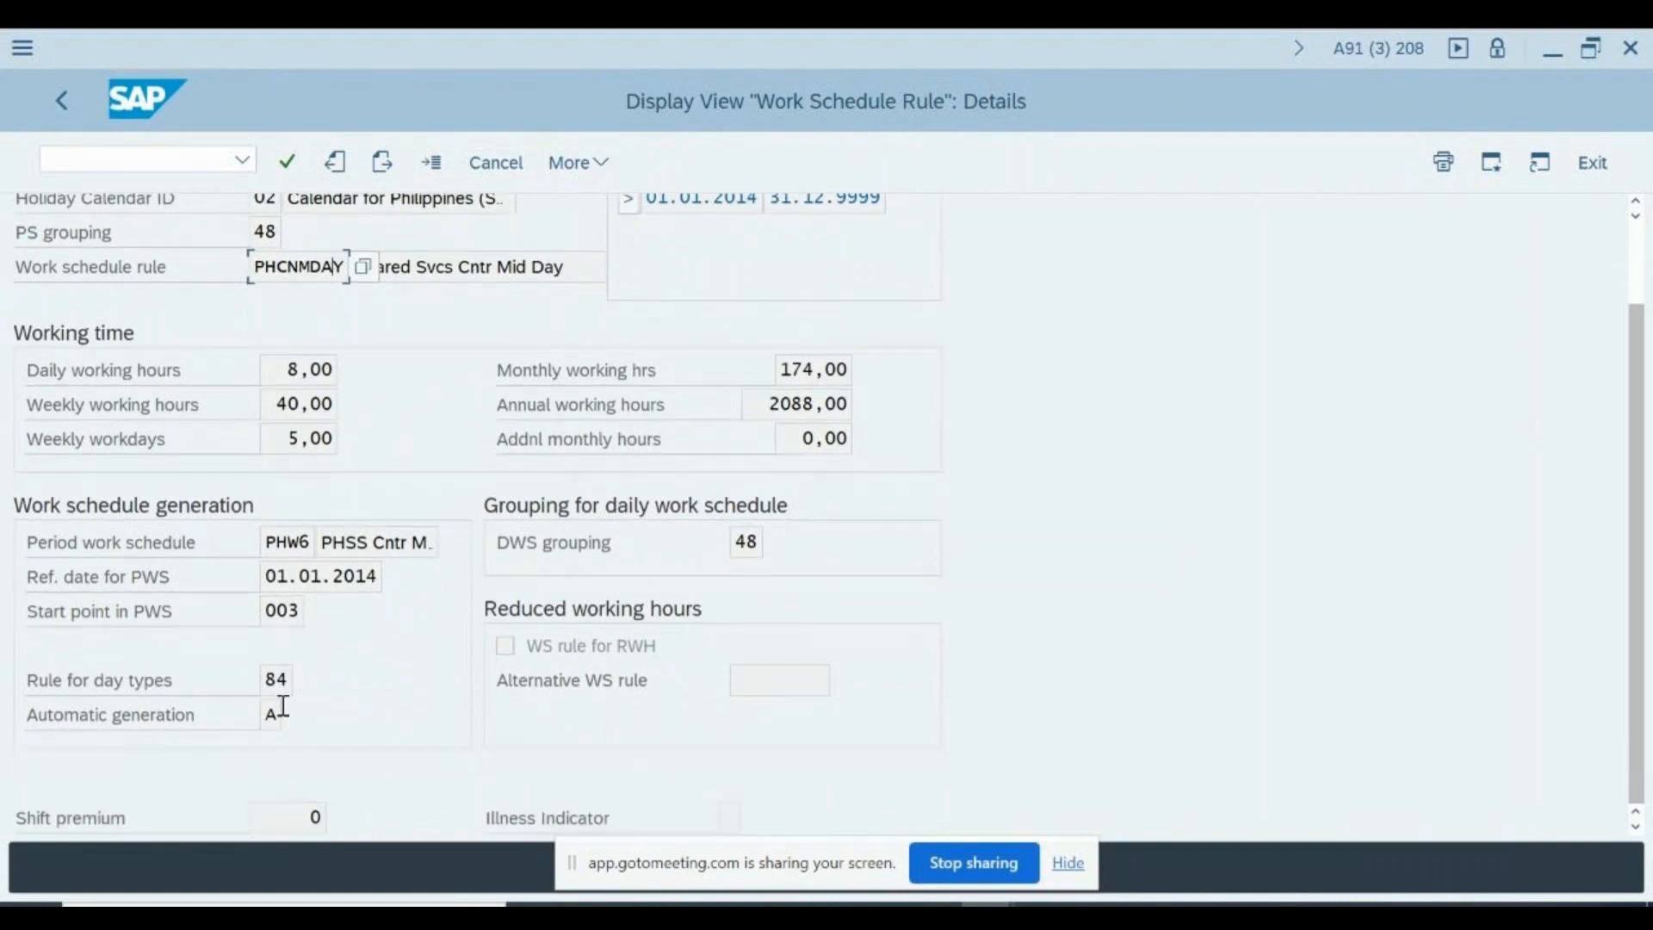
pyautogui.click(274, 715)
pyautogui.hotkey('alt', 'Tab')
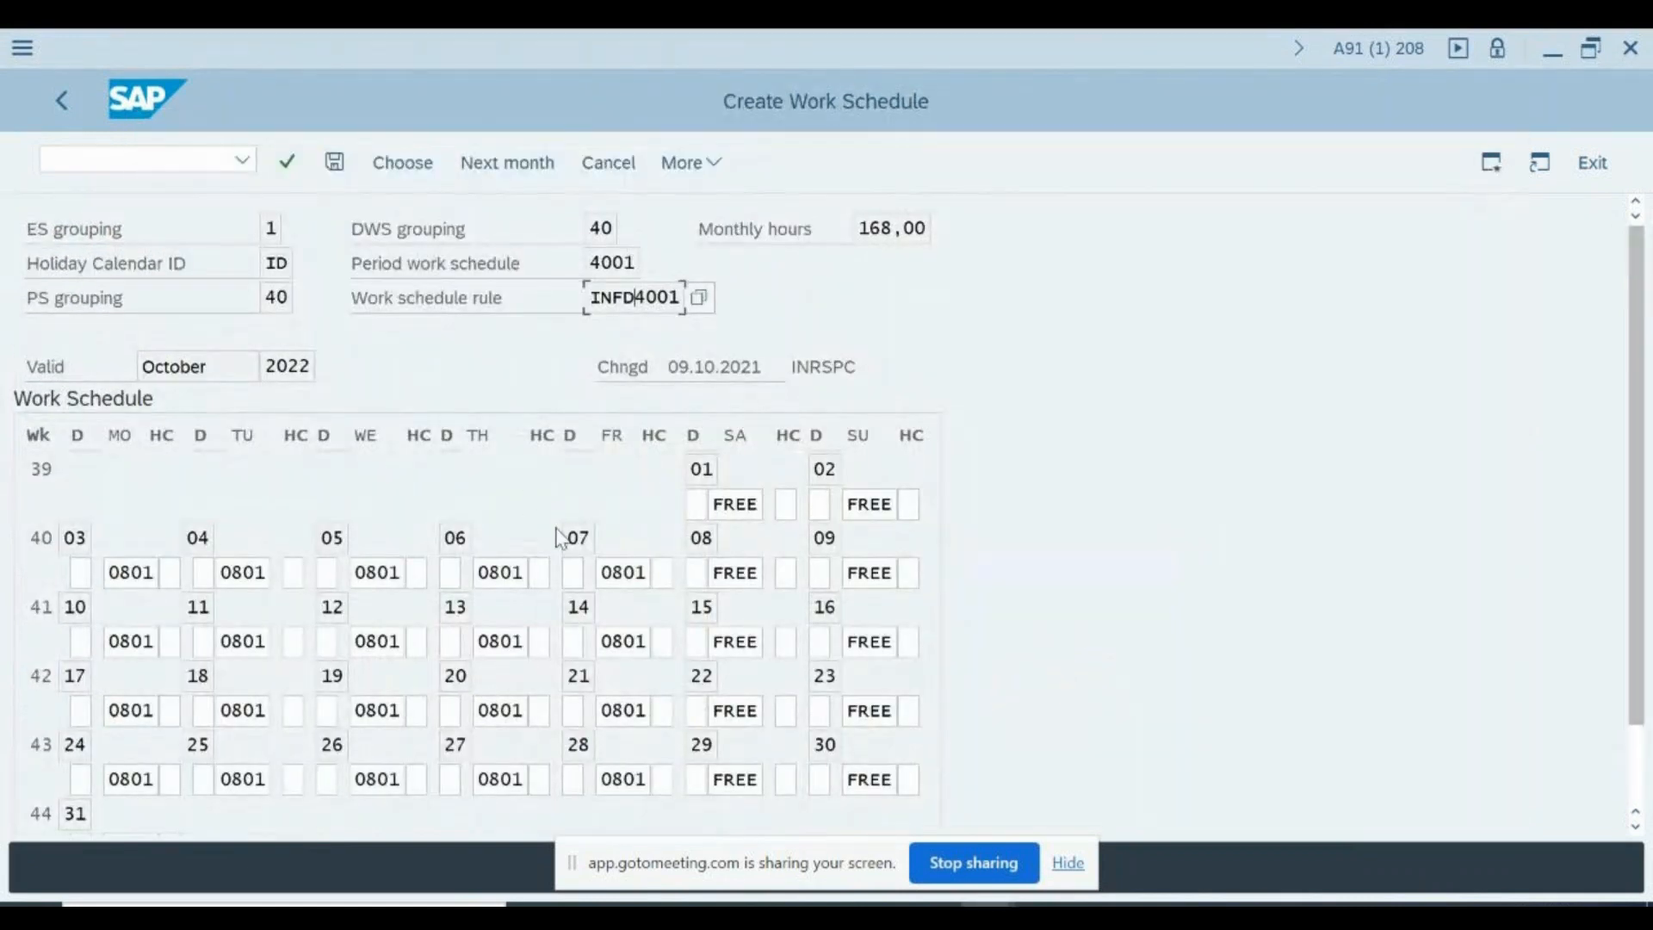
# - Exit the October 2022 schedule without saving the months and return to the SAP Easy Access screen
pyautogui.press('F3')
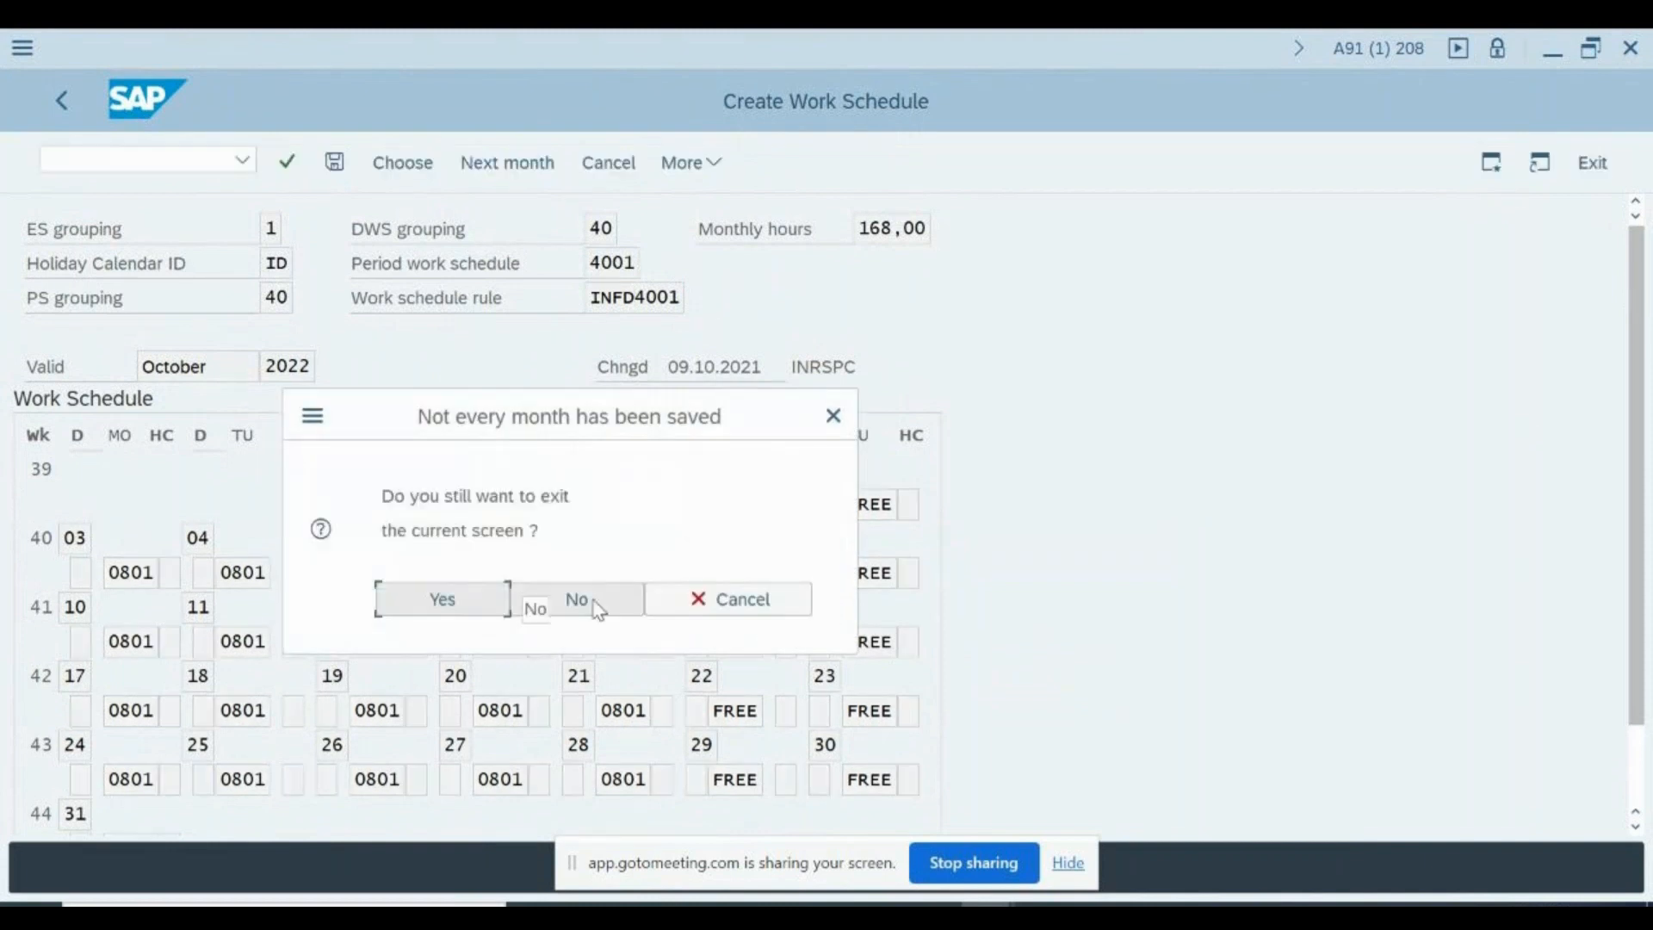
pyautogui.click(594, 604)
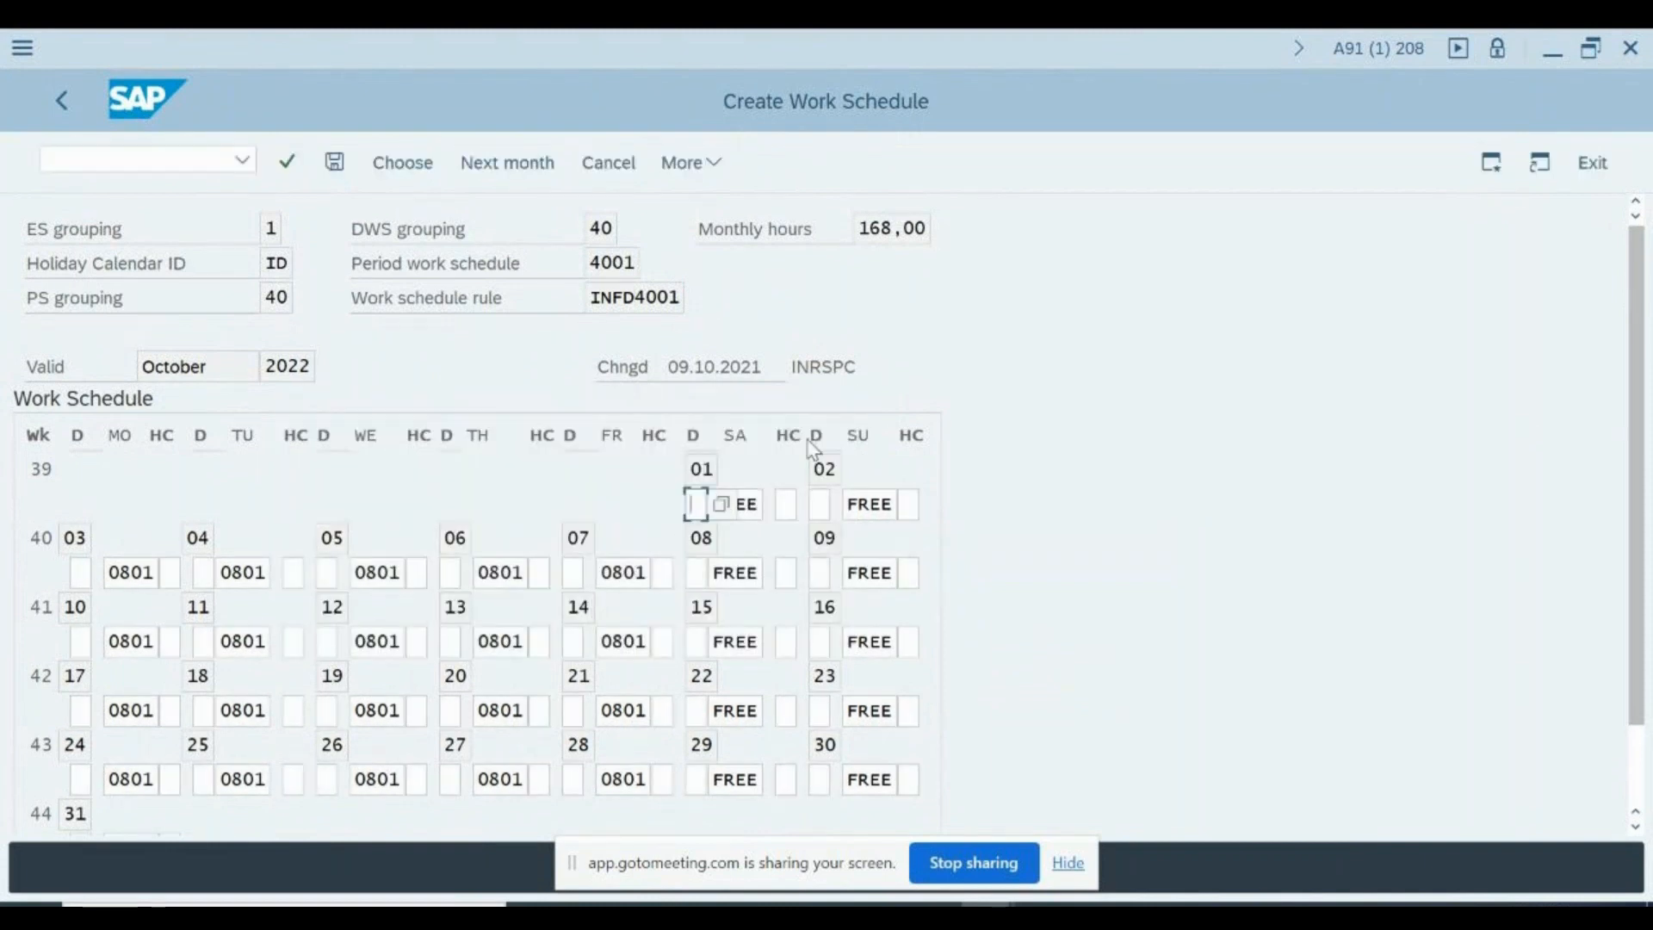
pyautogui.press('F3')
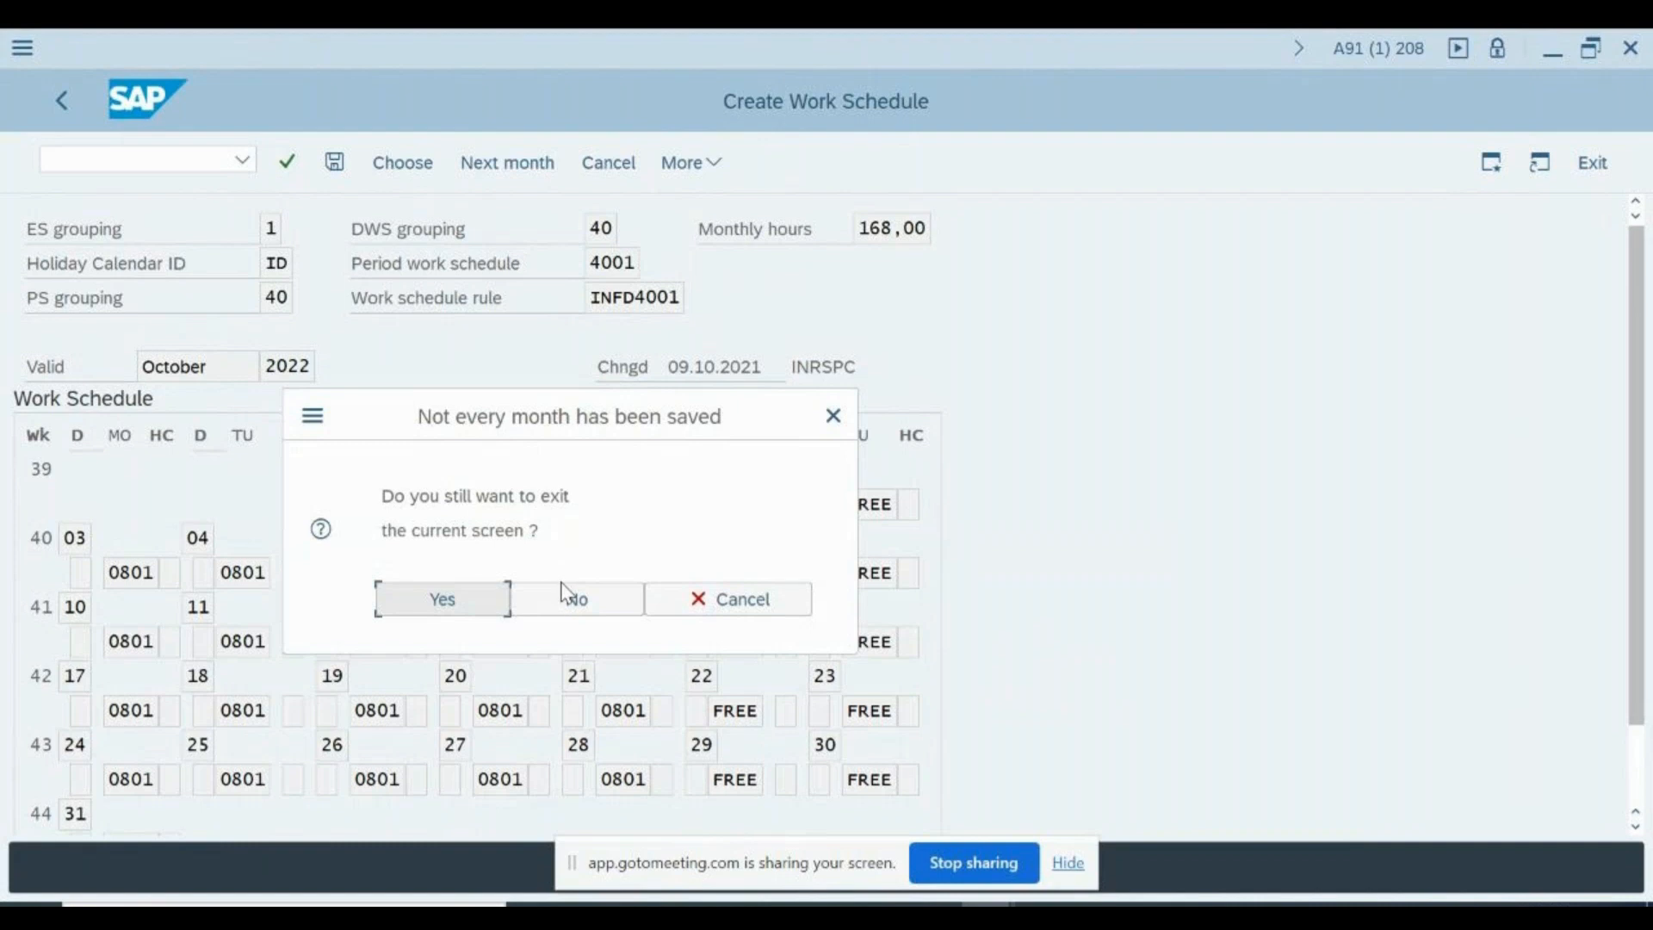
pyautogui.click(479, 601)
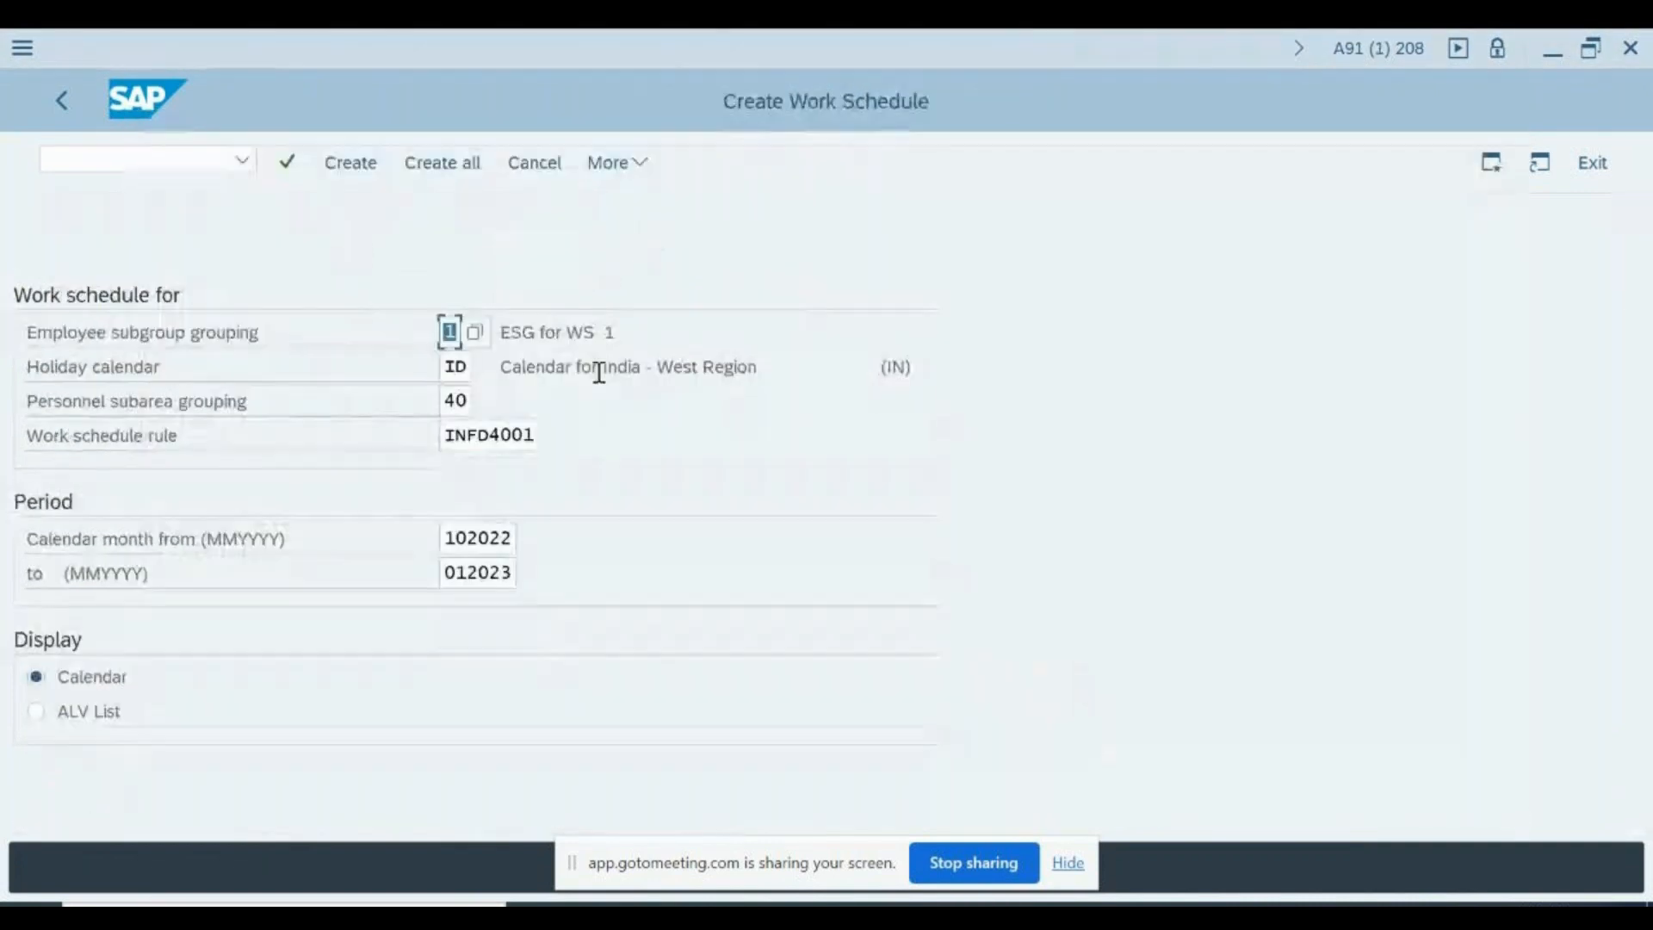
pyautogui.click(180, 159)
pyautogui.write('/n')
pyautogui.press('Return')
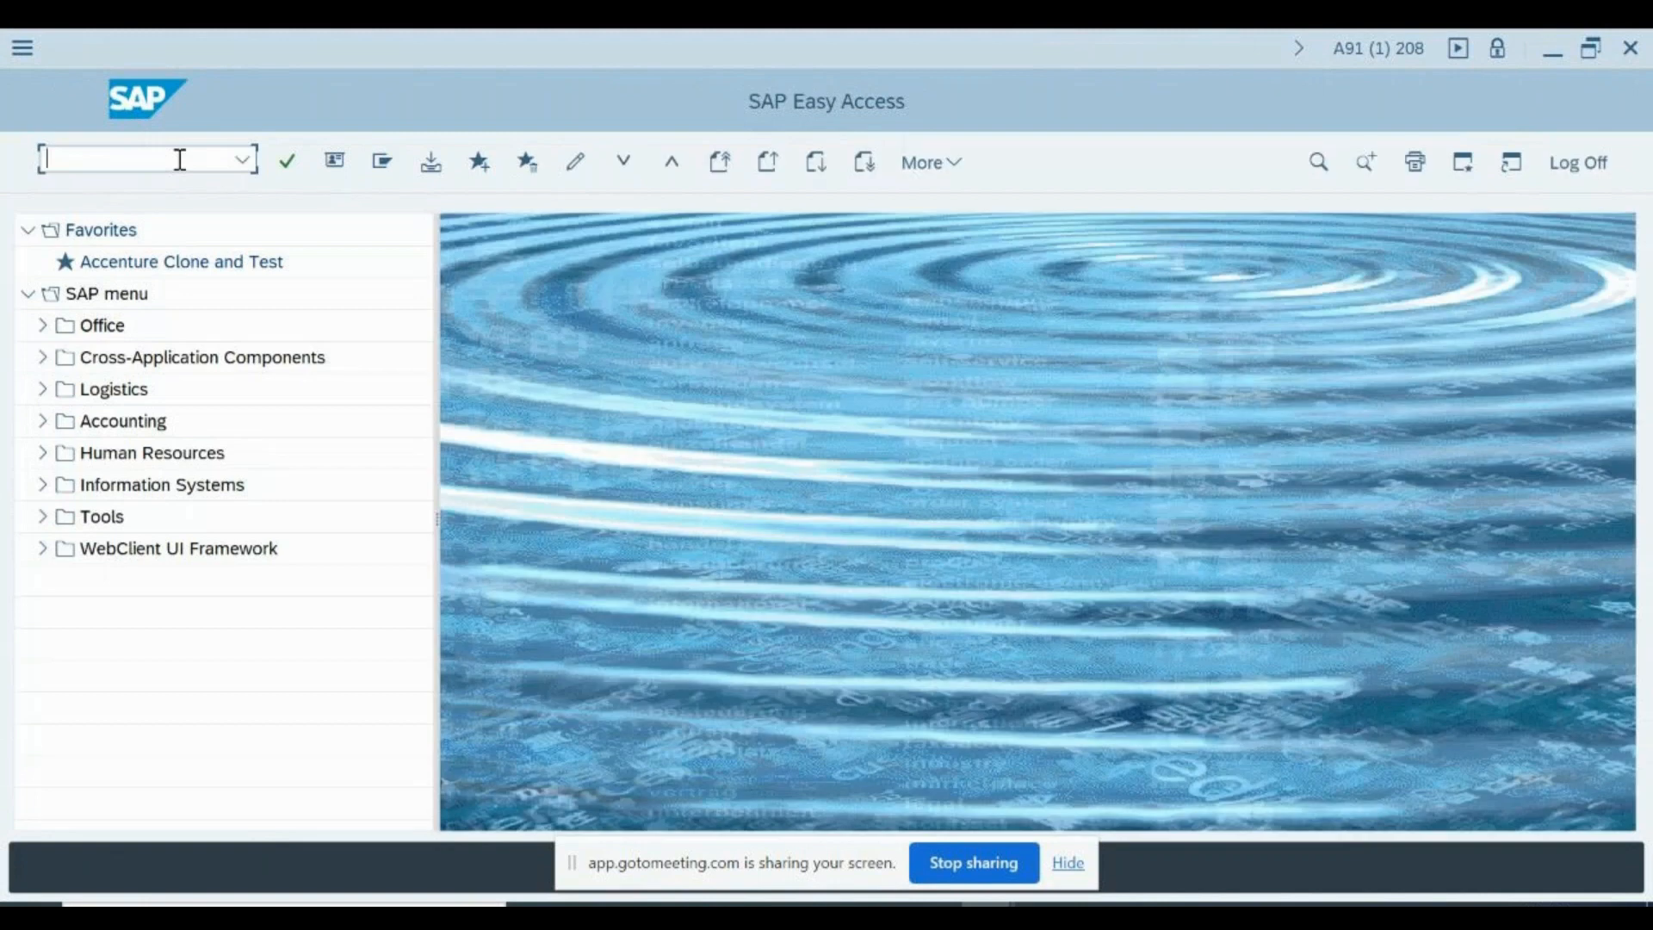
# - Open the Change Work Schedule transaction PT02, view its selection screen and go back
pyautogui.write('p[t02')
pyautogui.press('BackSpace')
pyautogui.press('BackSpace')
pyautogui.press('BackSpace')
pyautogui.press('BackSpace')
pyautogui.write('t02')
pyautogui.press('Return')
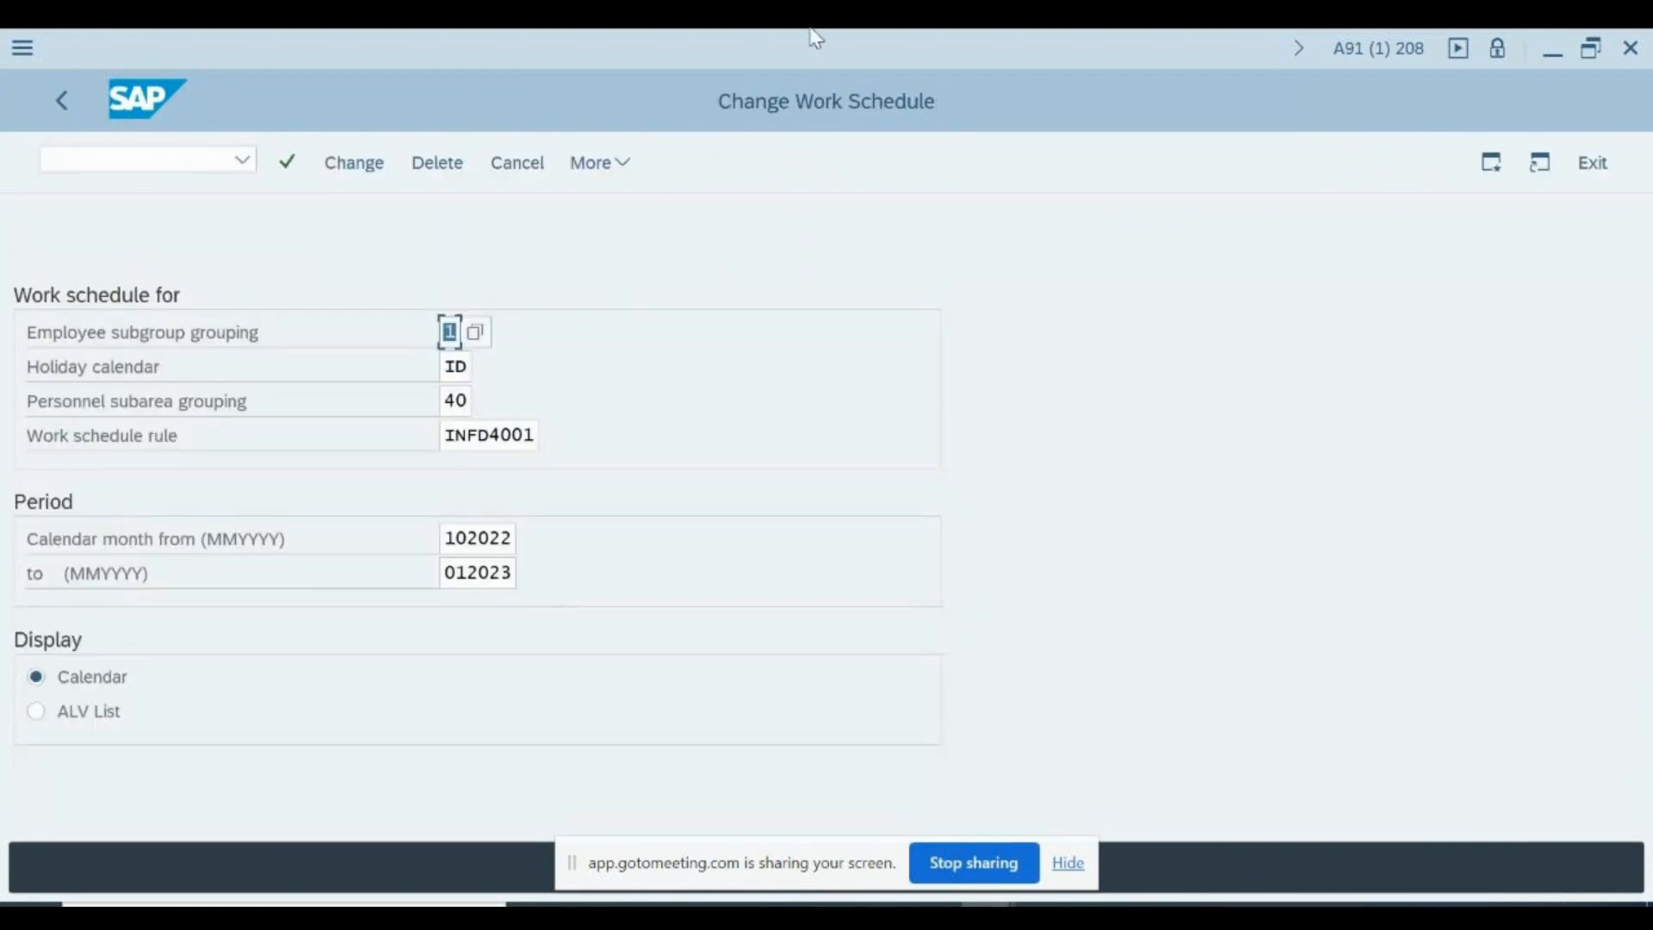
pyautogui.click(562, 458)
pyautogui.press('F3')
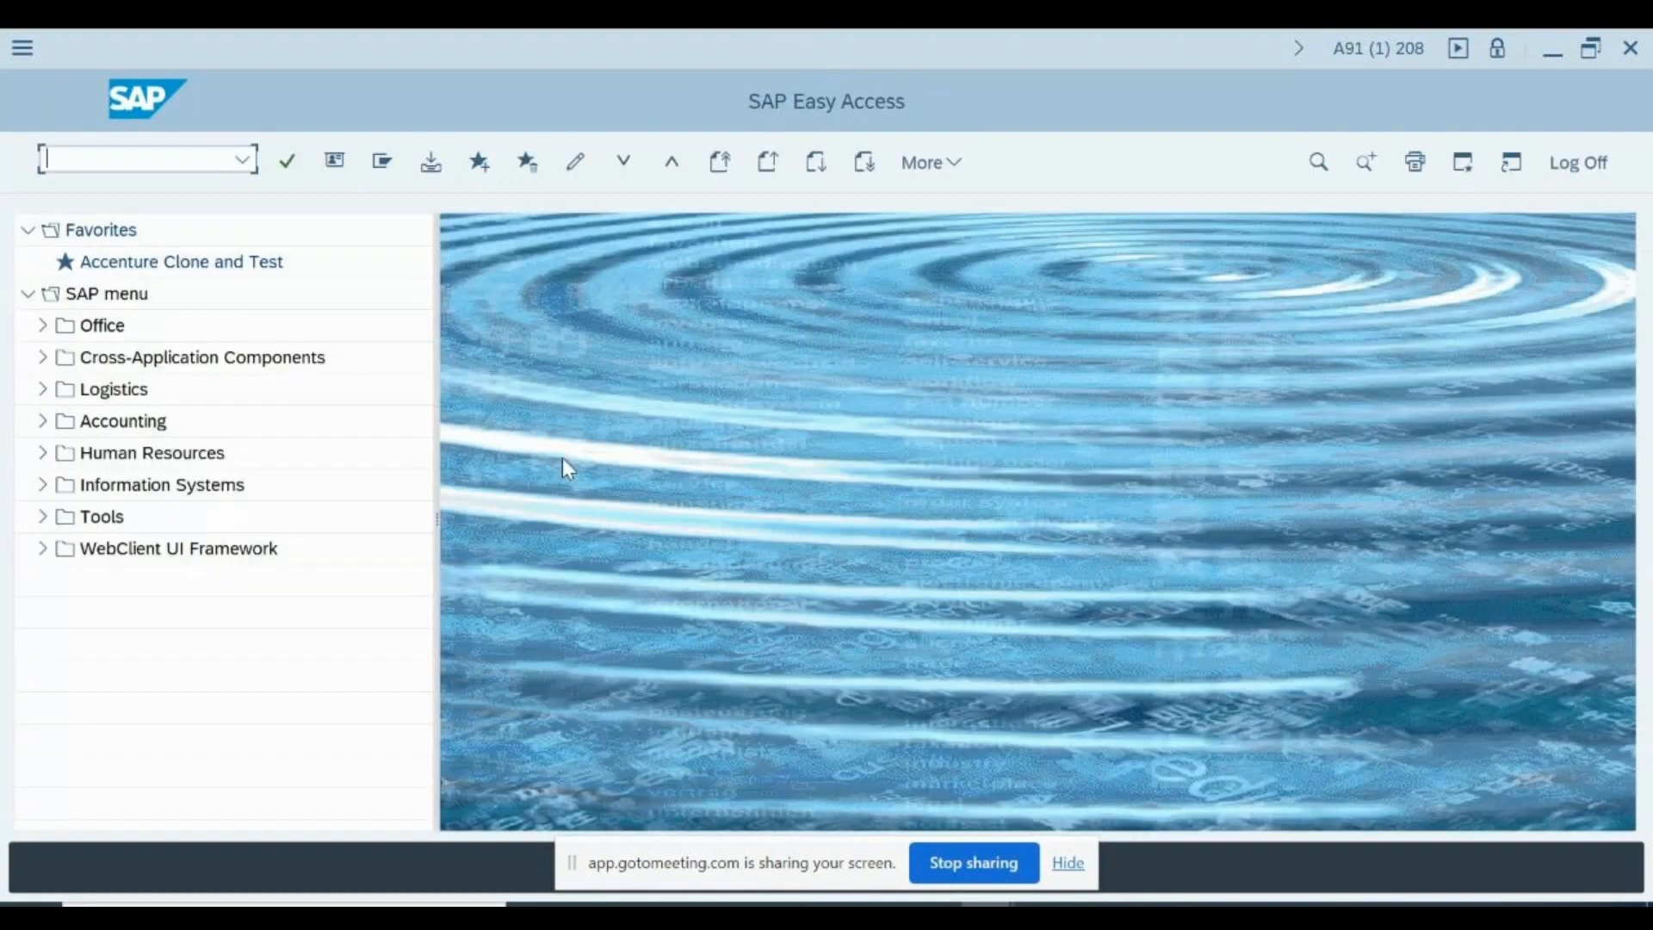
# - Open transaction PT03 and try to display the work schedule for rule INFD4001
pyautogui.write('pt')
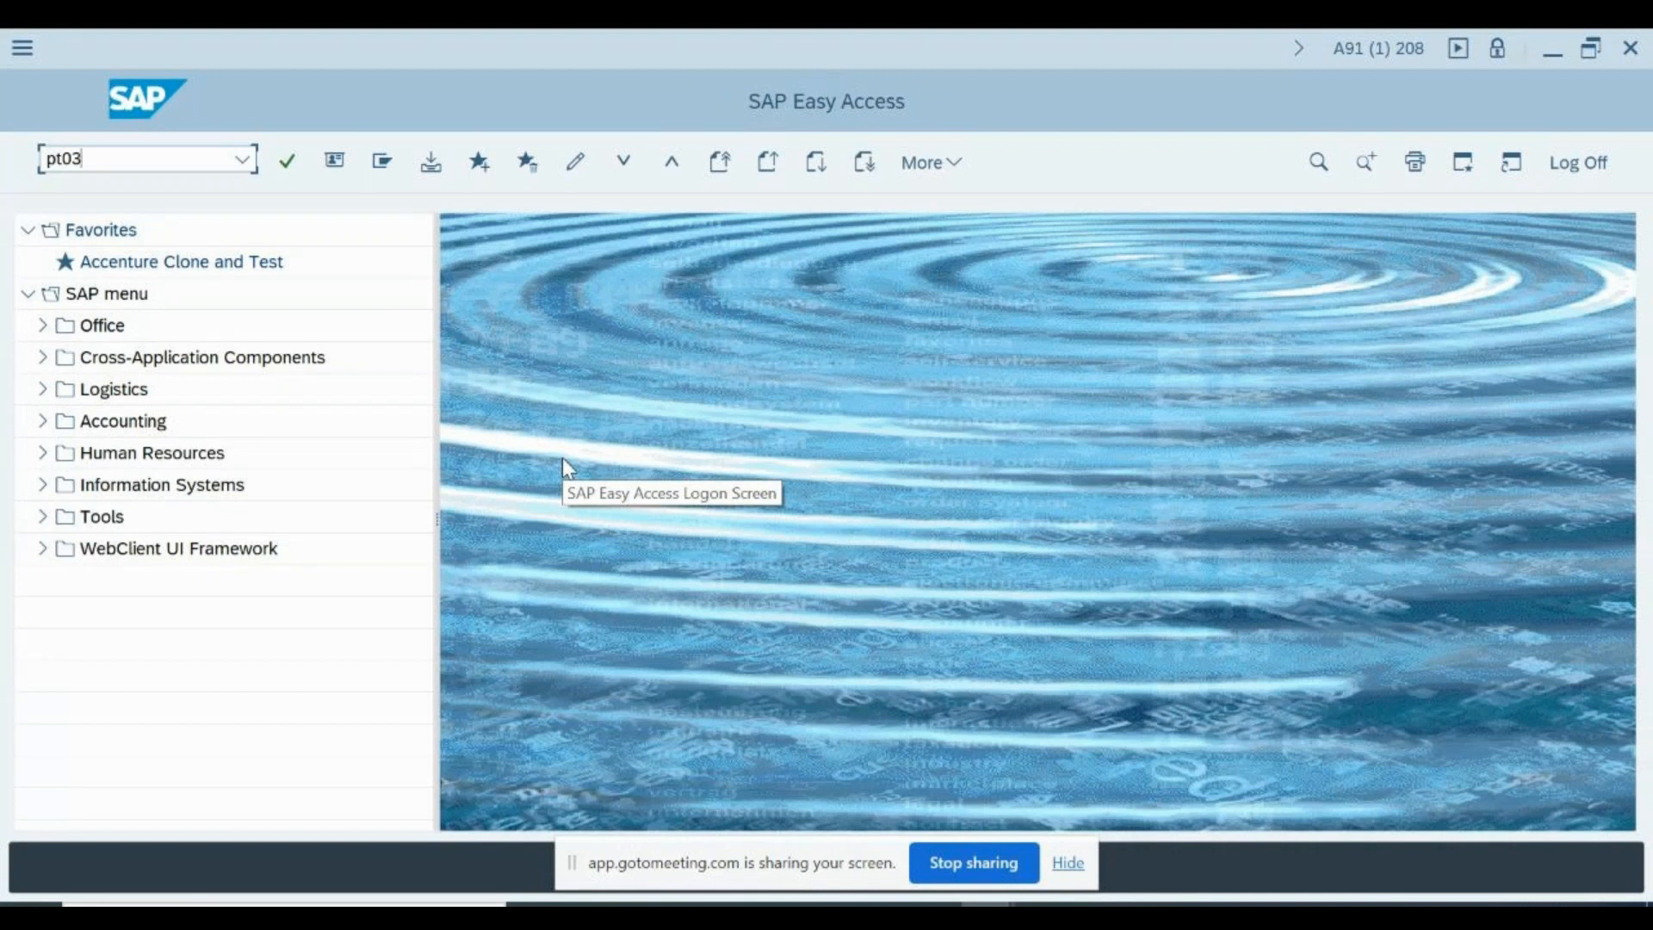
pyautogui.write('03')
pyautogui.press('Return')
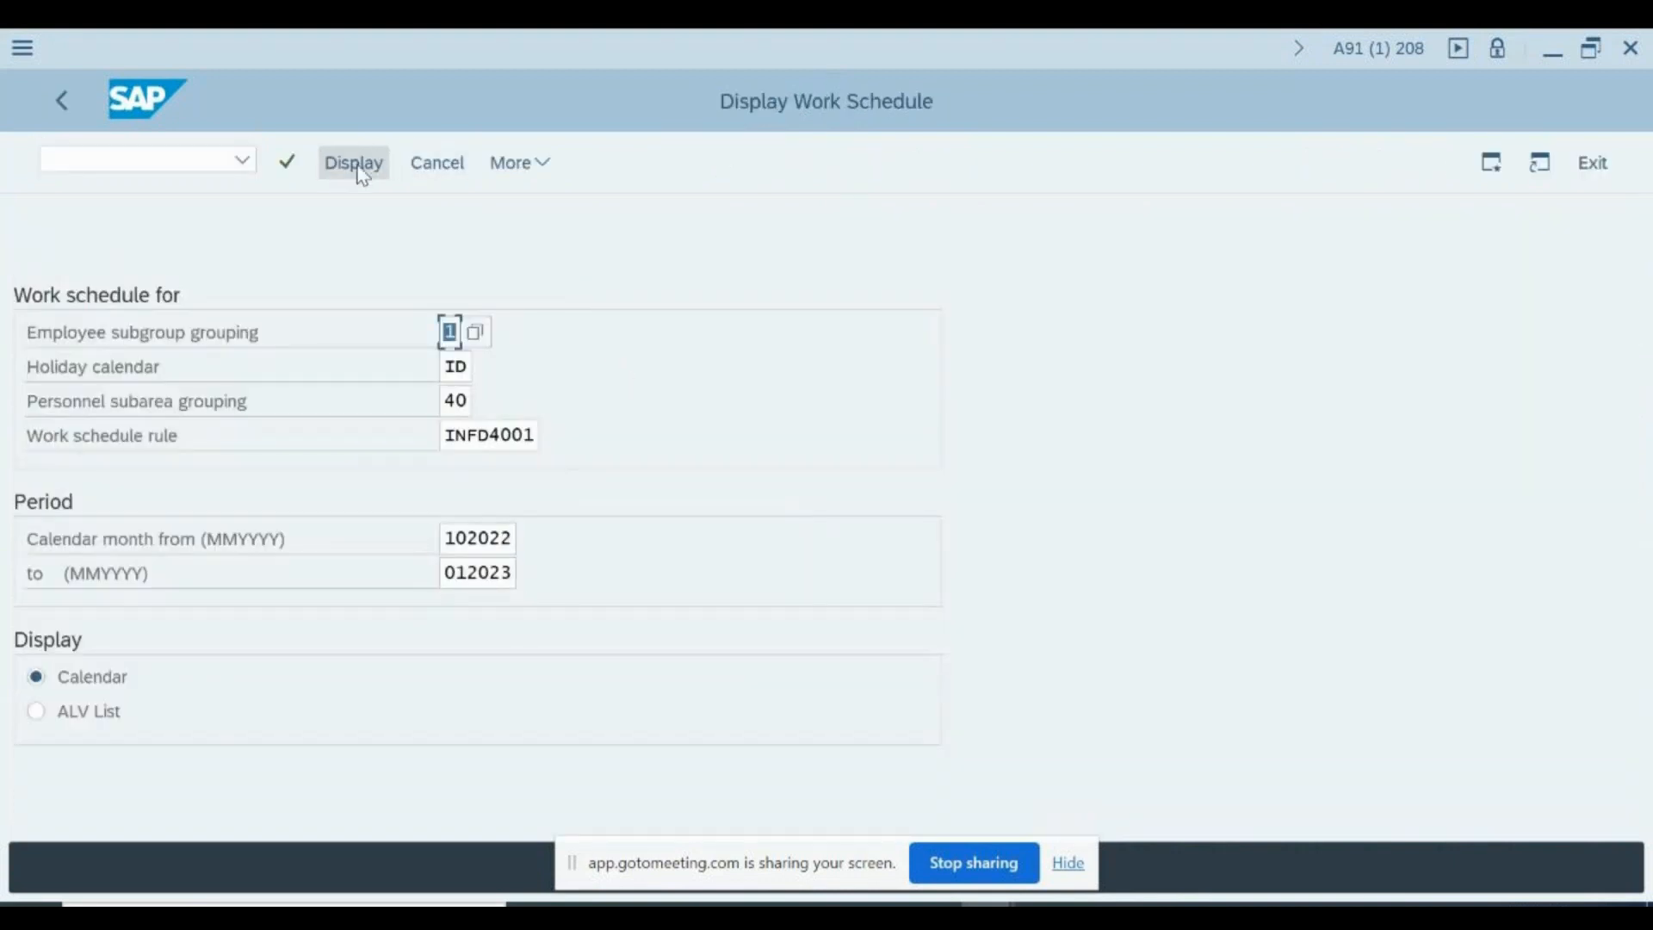
pyautogui.click(354, 163)
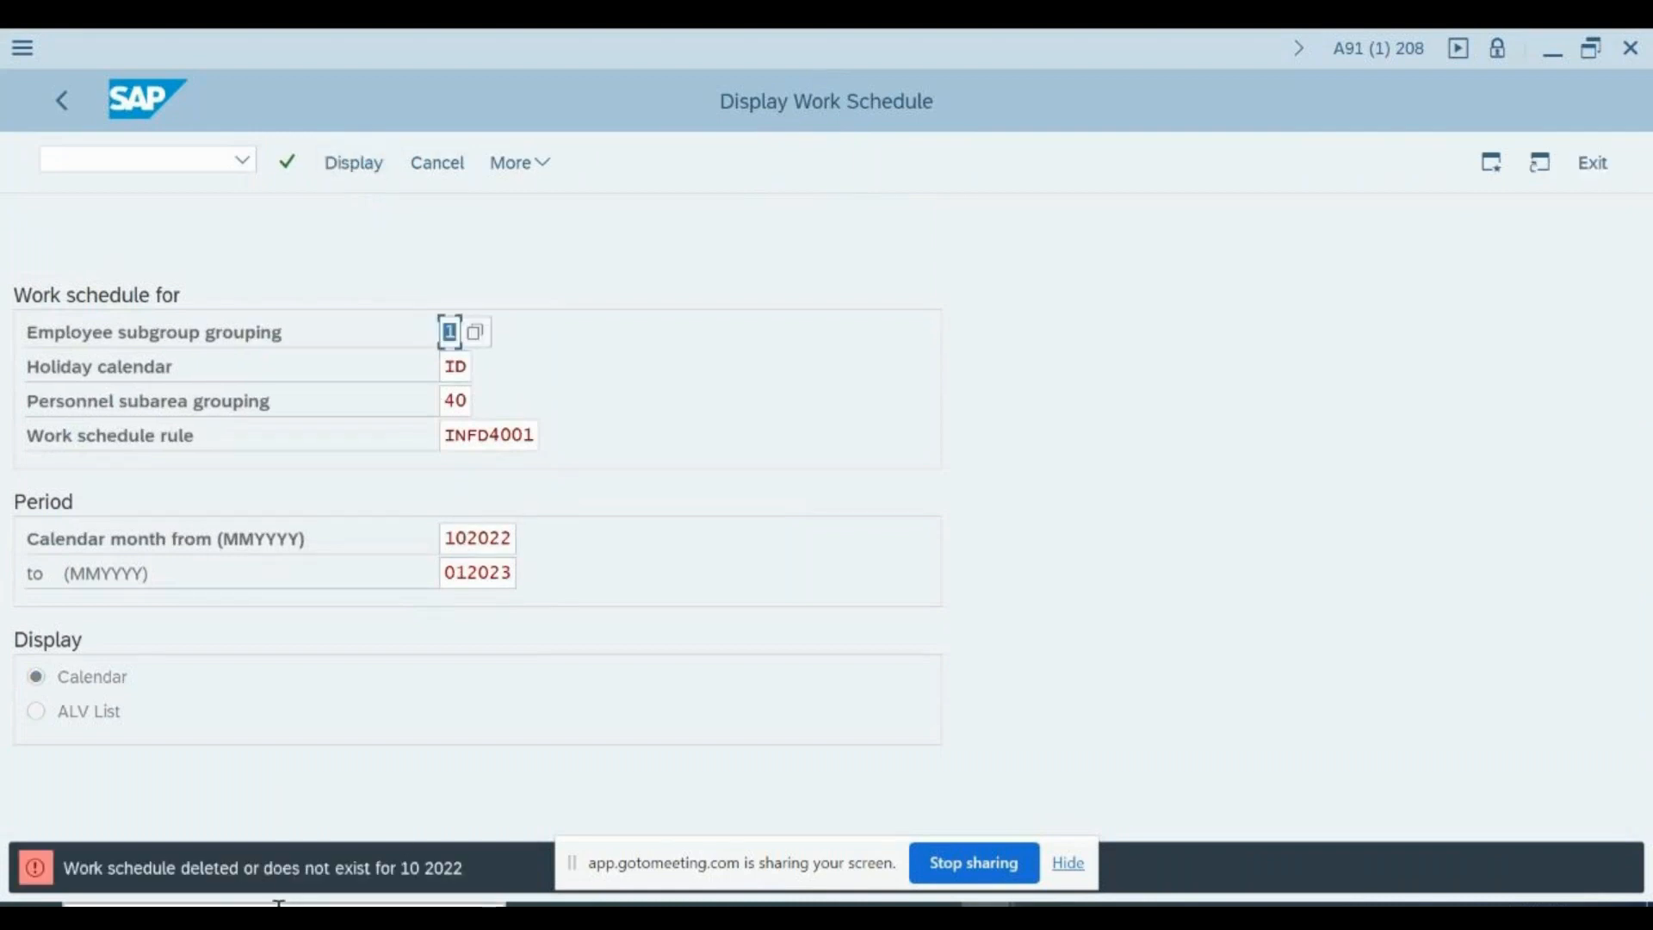
# - Set the display period for the work schedule to 102021 through 012022
pyautogui.click(514, 538)
pyautogui.write('1')
pyautogui.press('Tab')
pyautogui.press('Return')
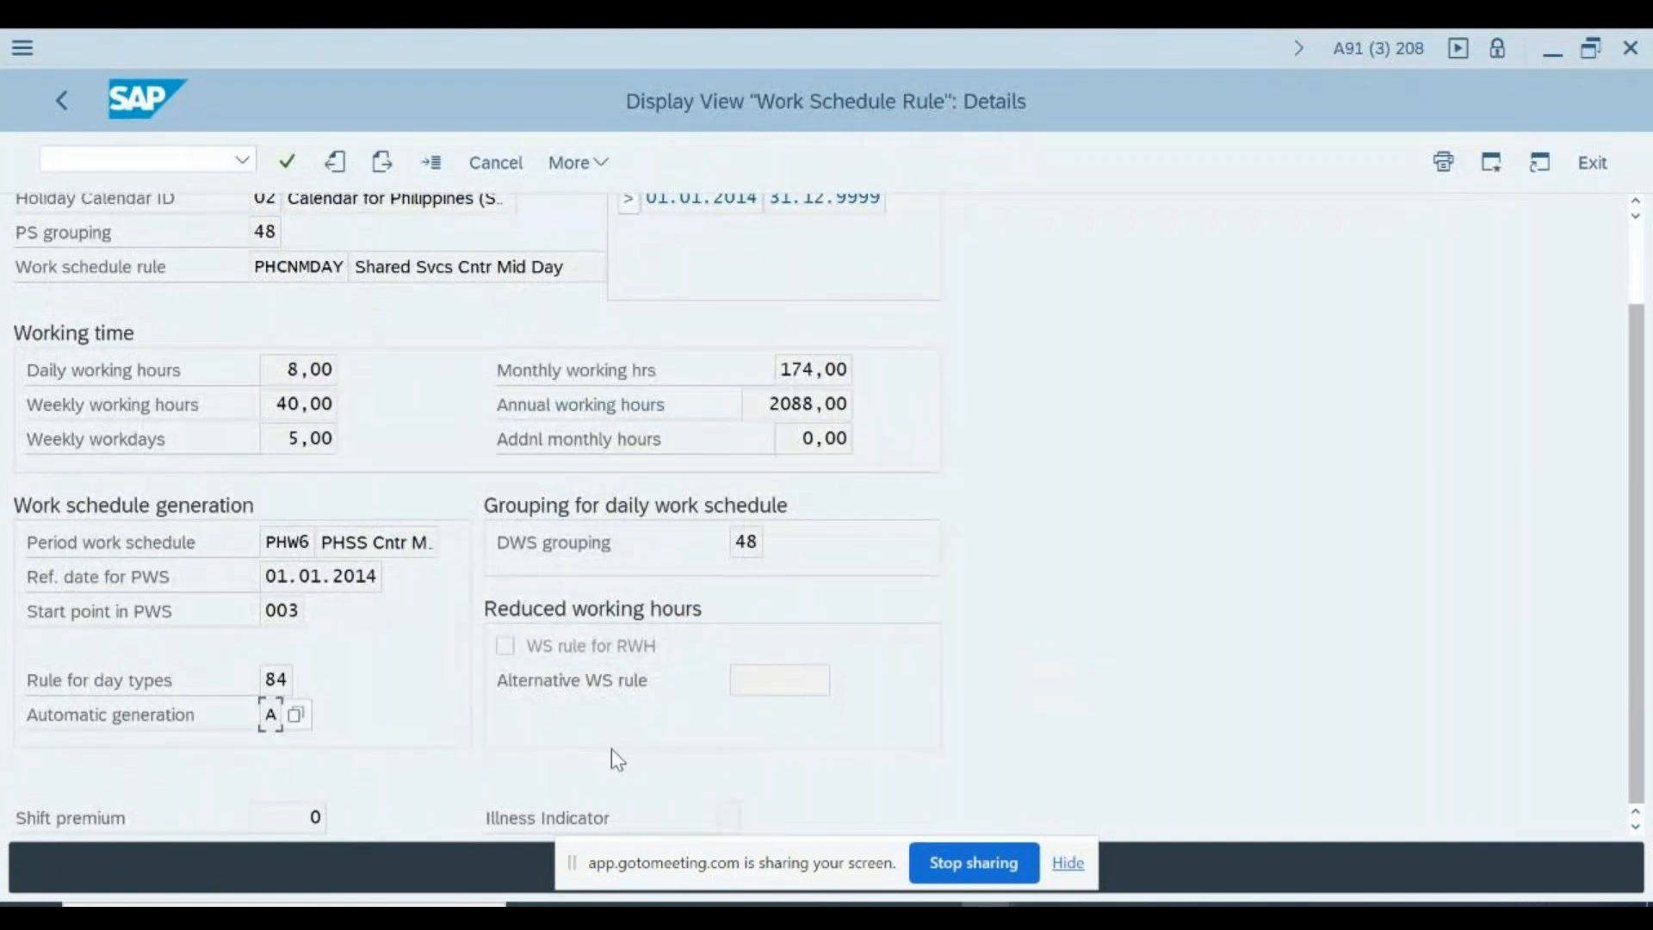
# - Leave the work schedule rule view for the IMG structure and open the Generate Work Schedules Manually activity
pyautogui.press('F3')
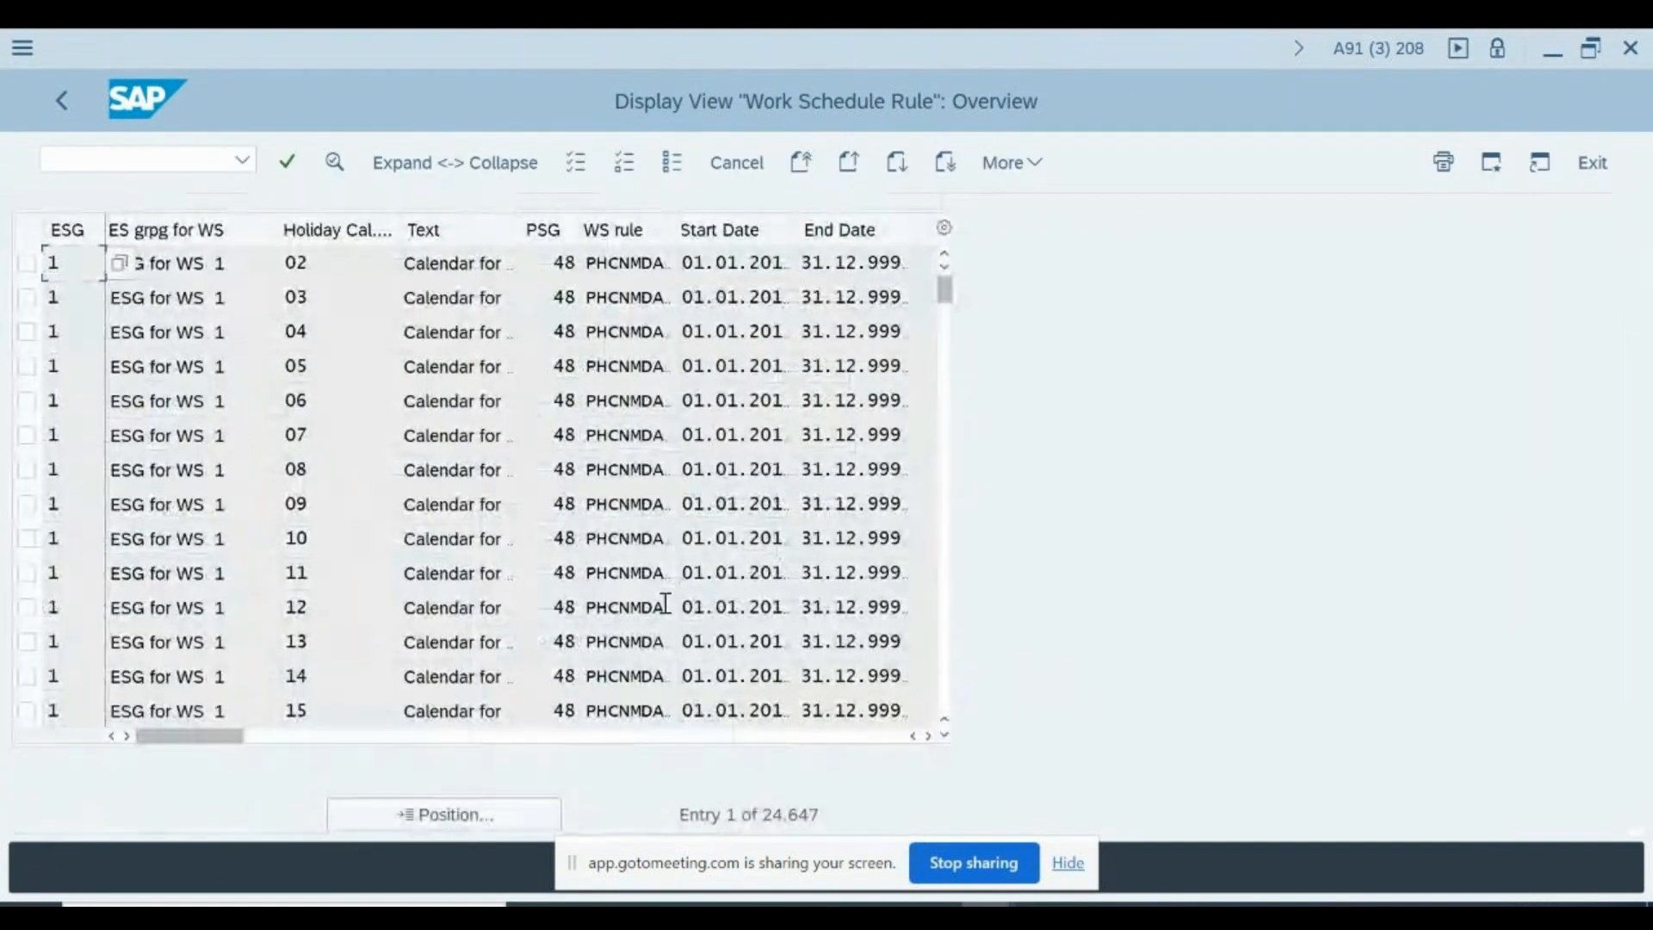
pyautogui.press('F3')
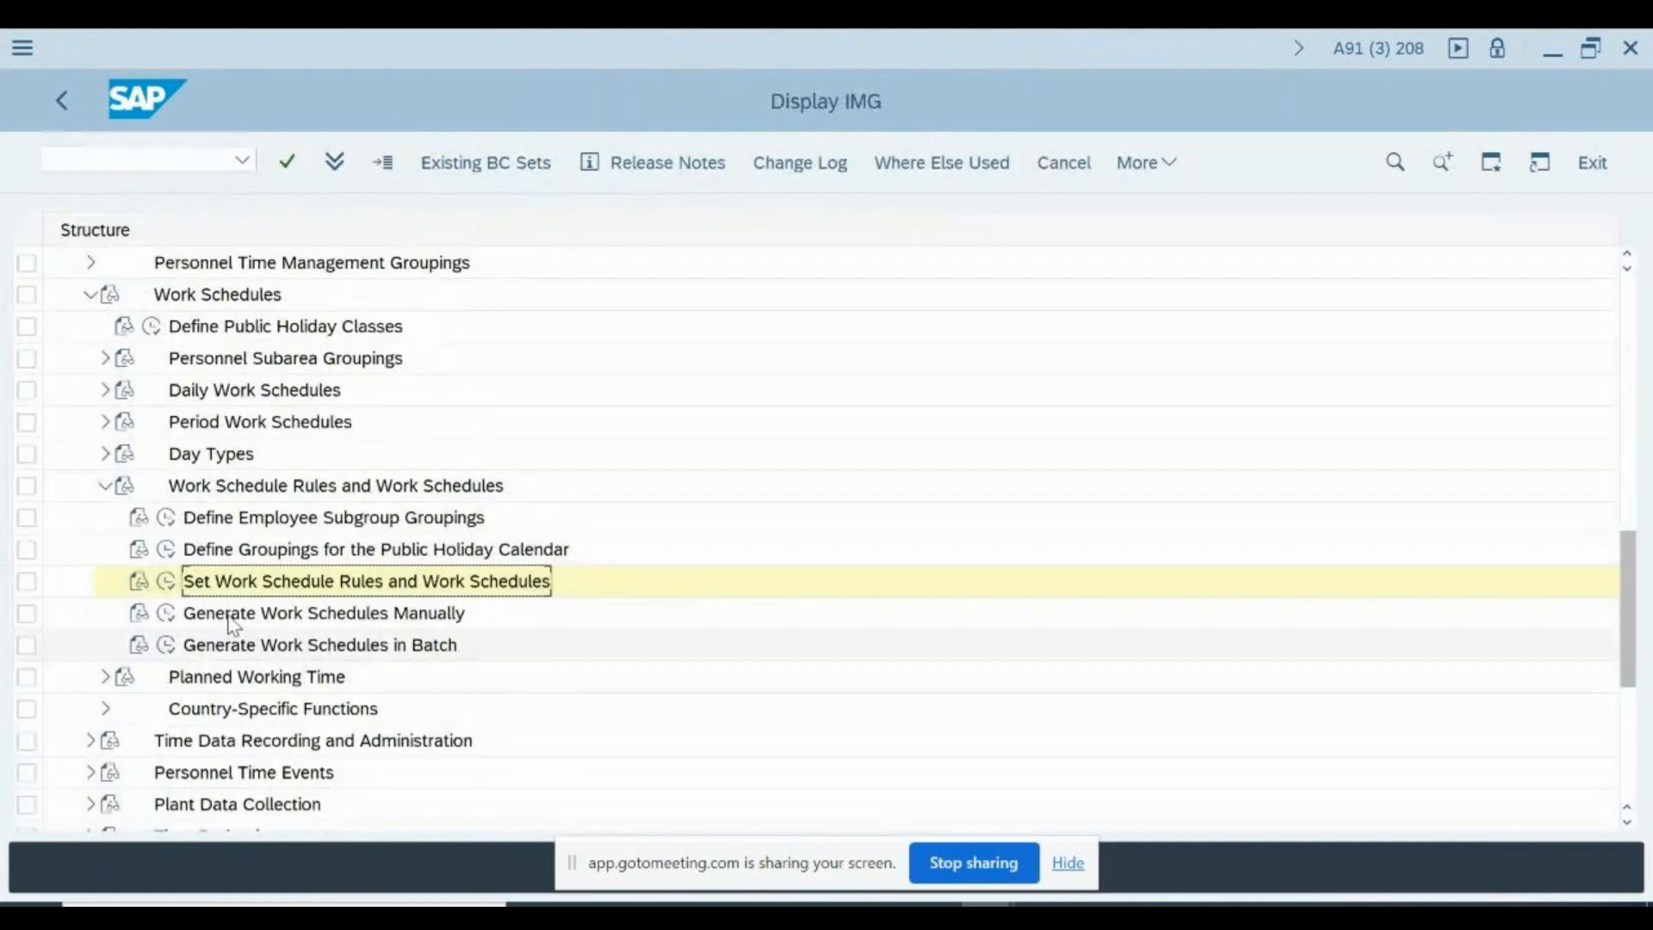
pyautogui.click(338, 621)
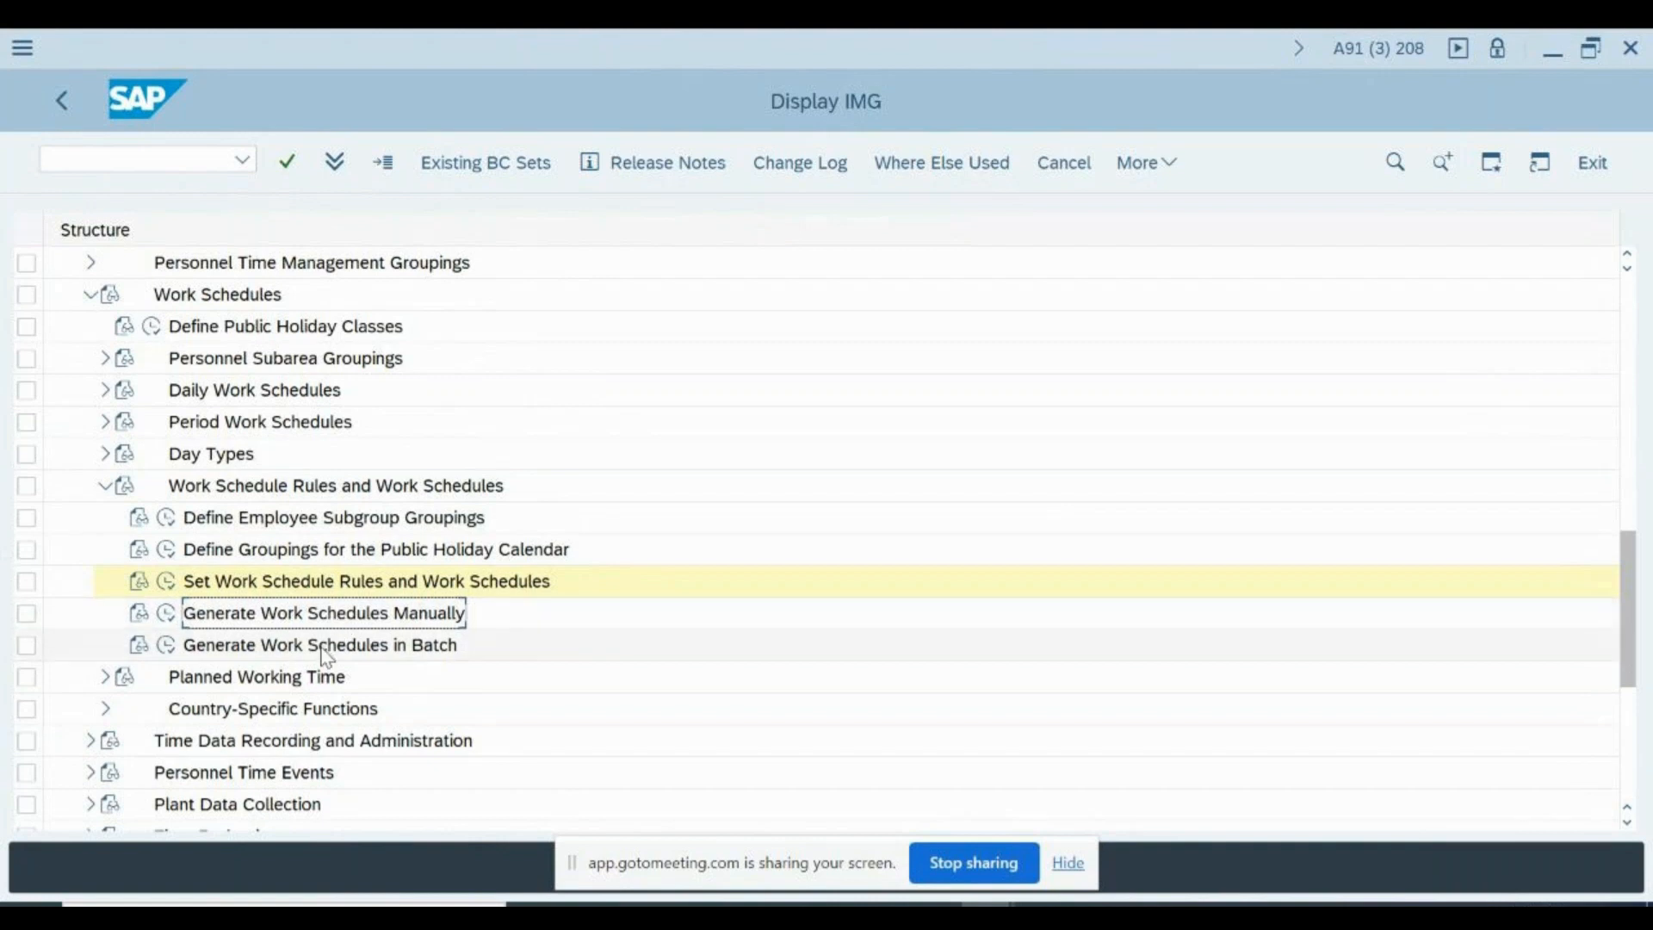
pyautogui.click(320, 652)
pyautogui.click(277, 618)
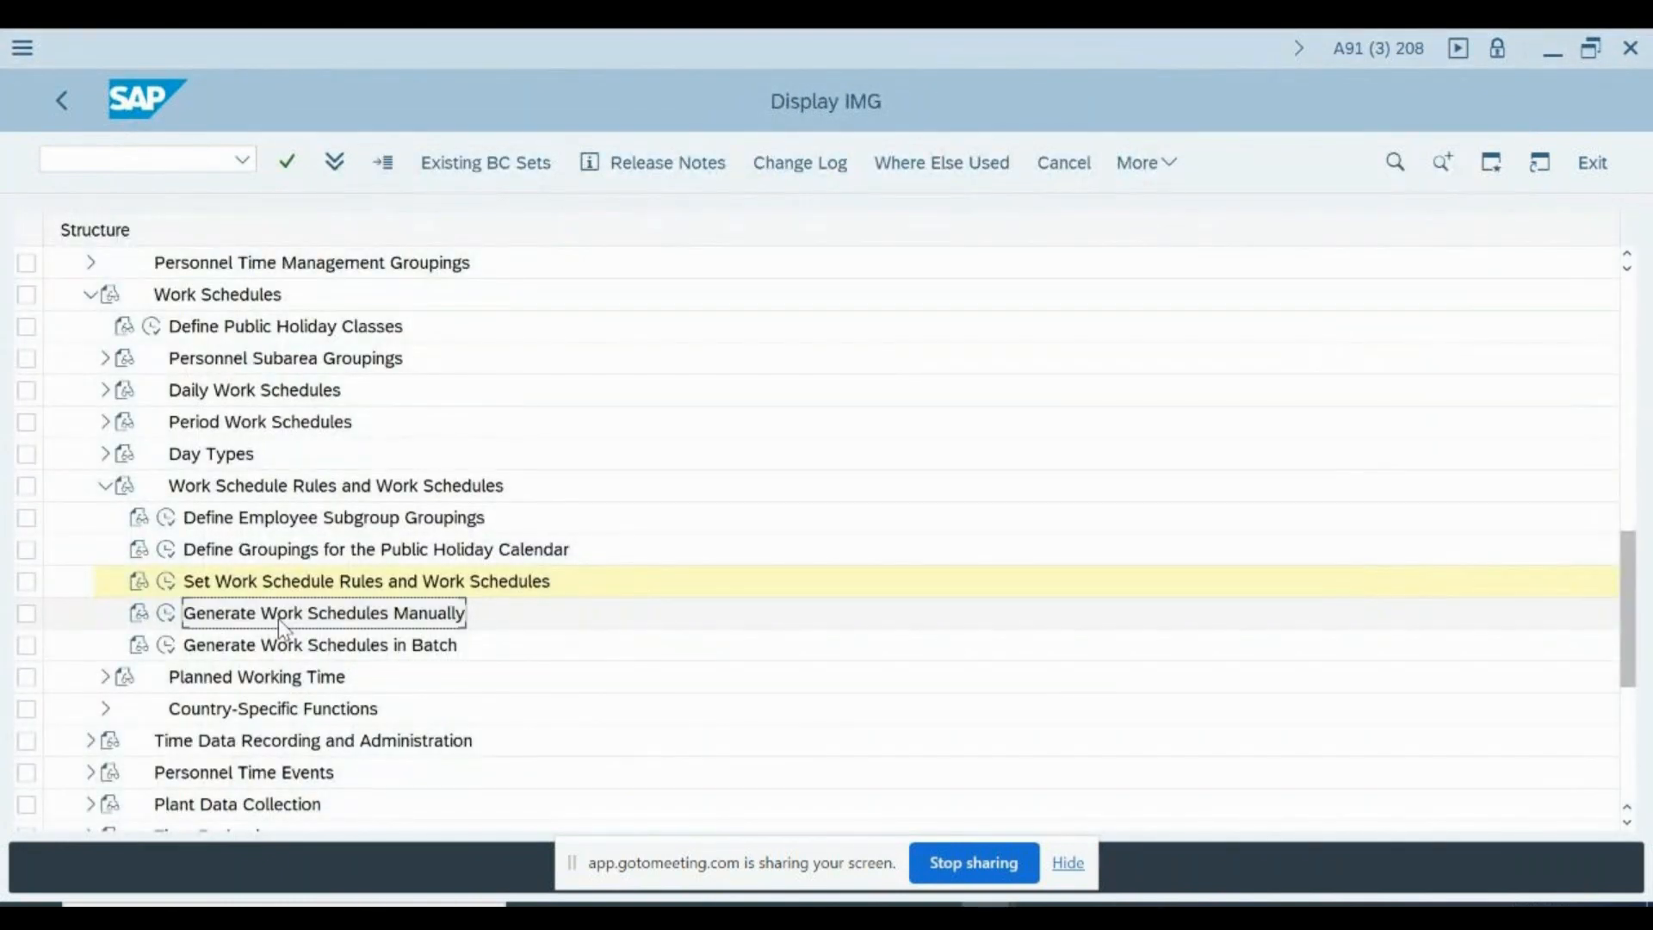
pyautogui.click(168, 615)
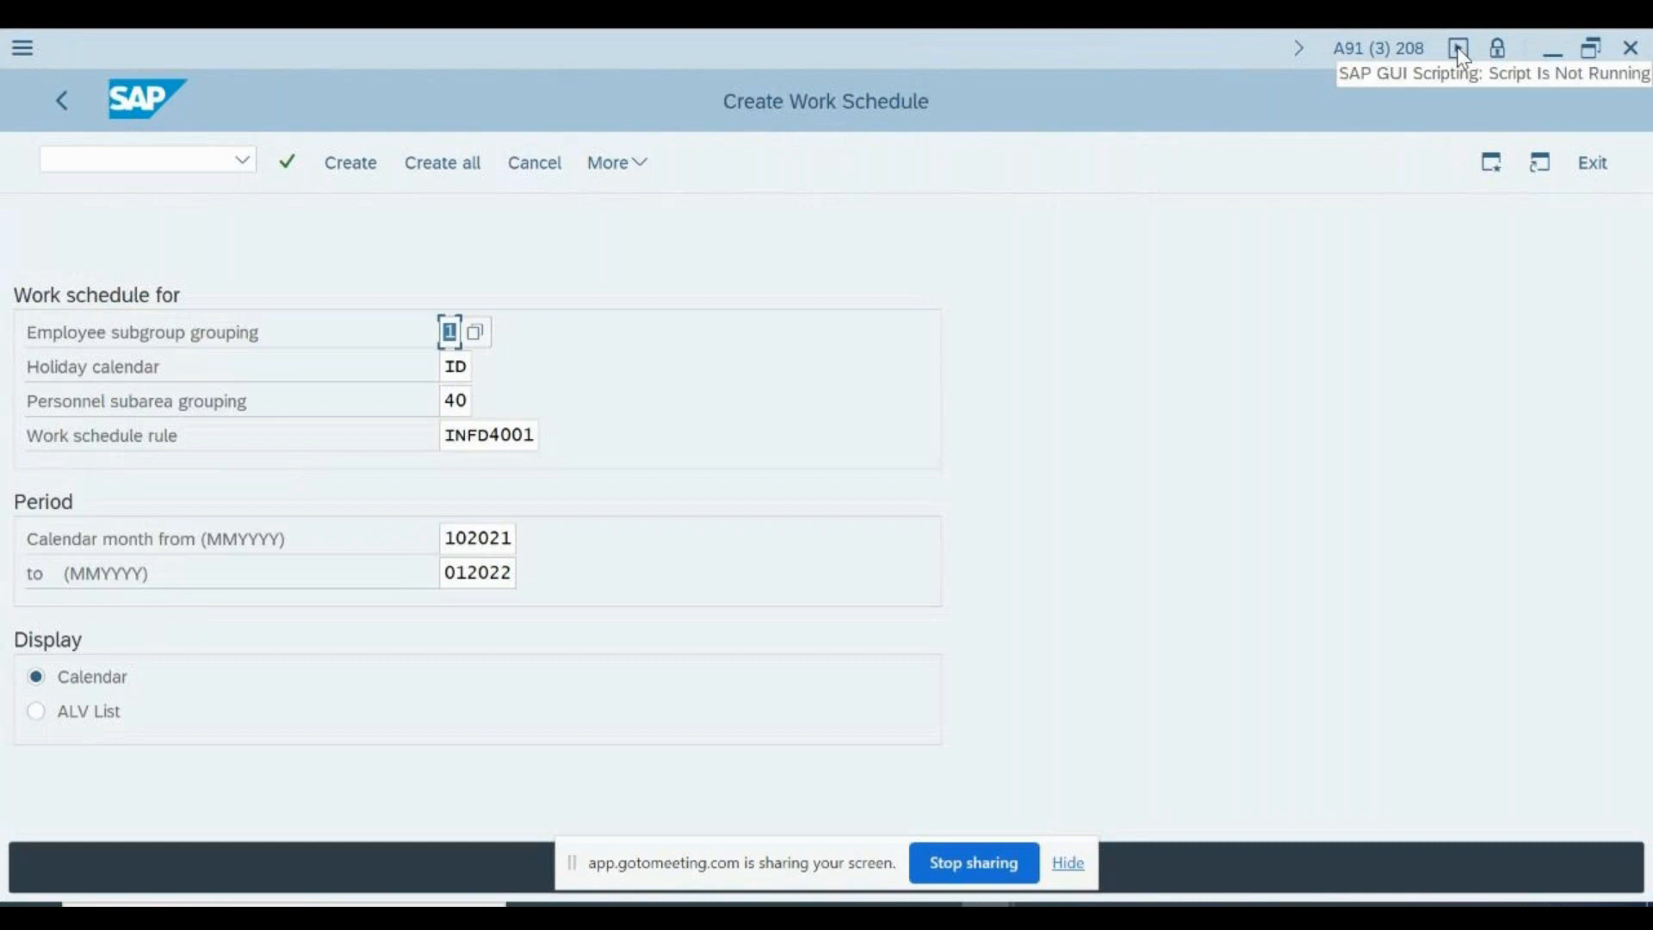
# - Check the transaction code of the Create Work Schedule screen in the system information and return to the IMG
pyautogui.click(1396, 57)
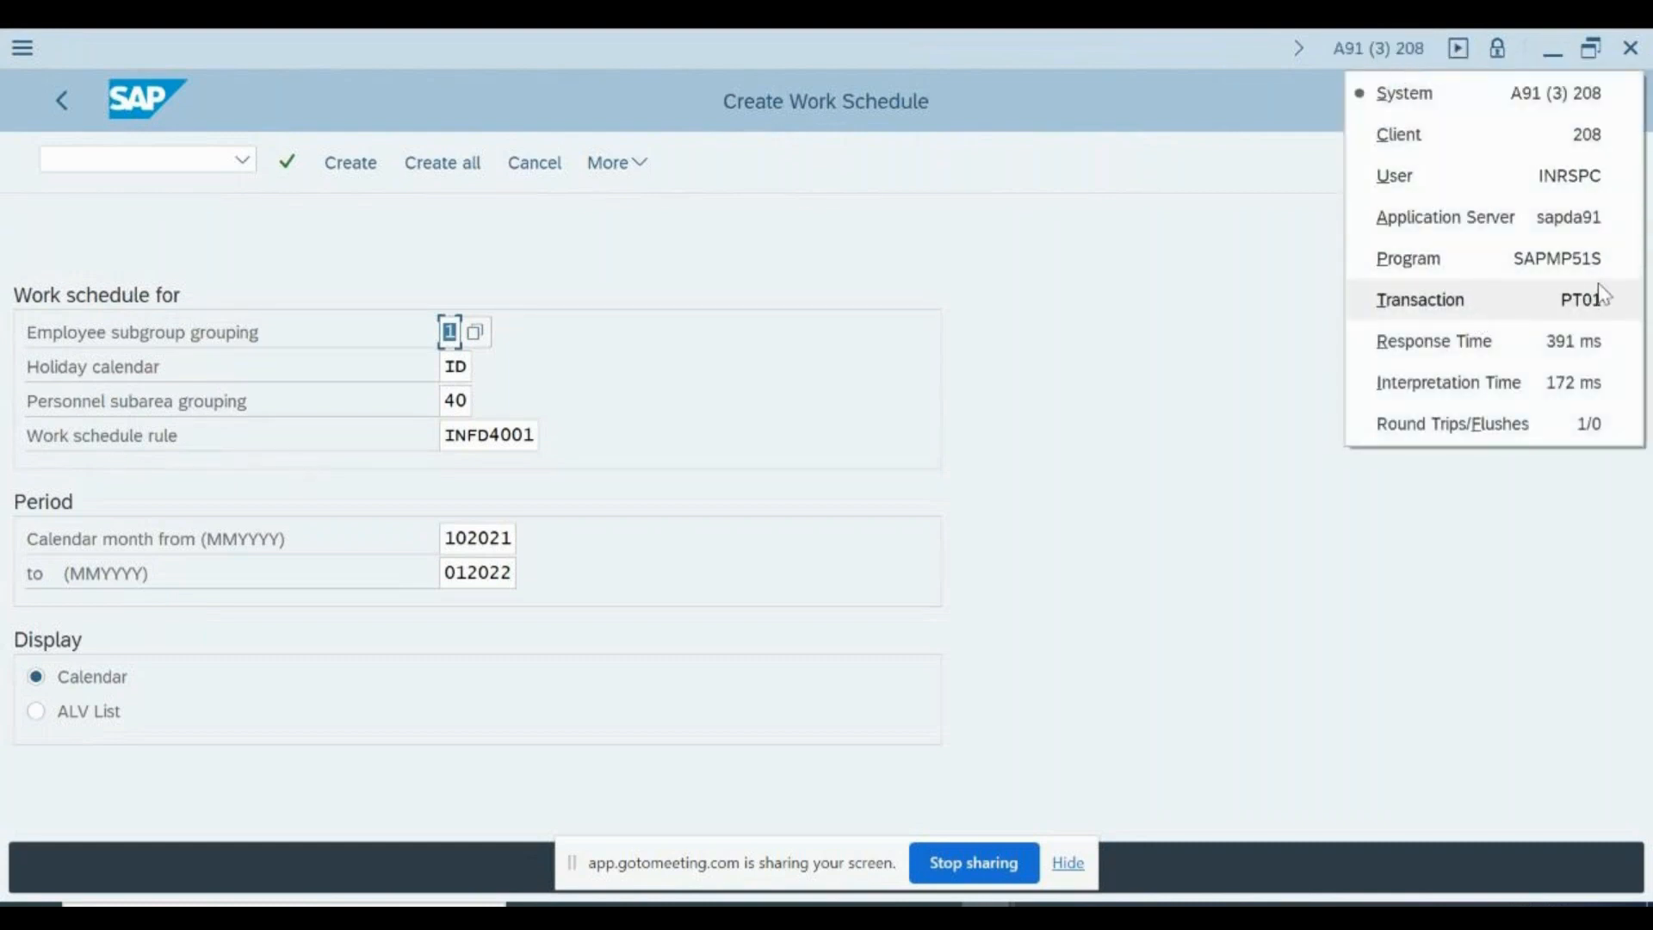
pyautogui.click(1292, 342)
pyautogui.click(551, 165)
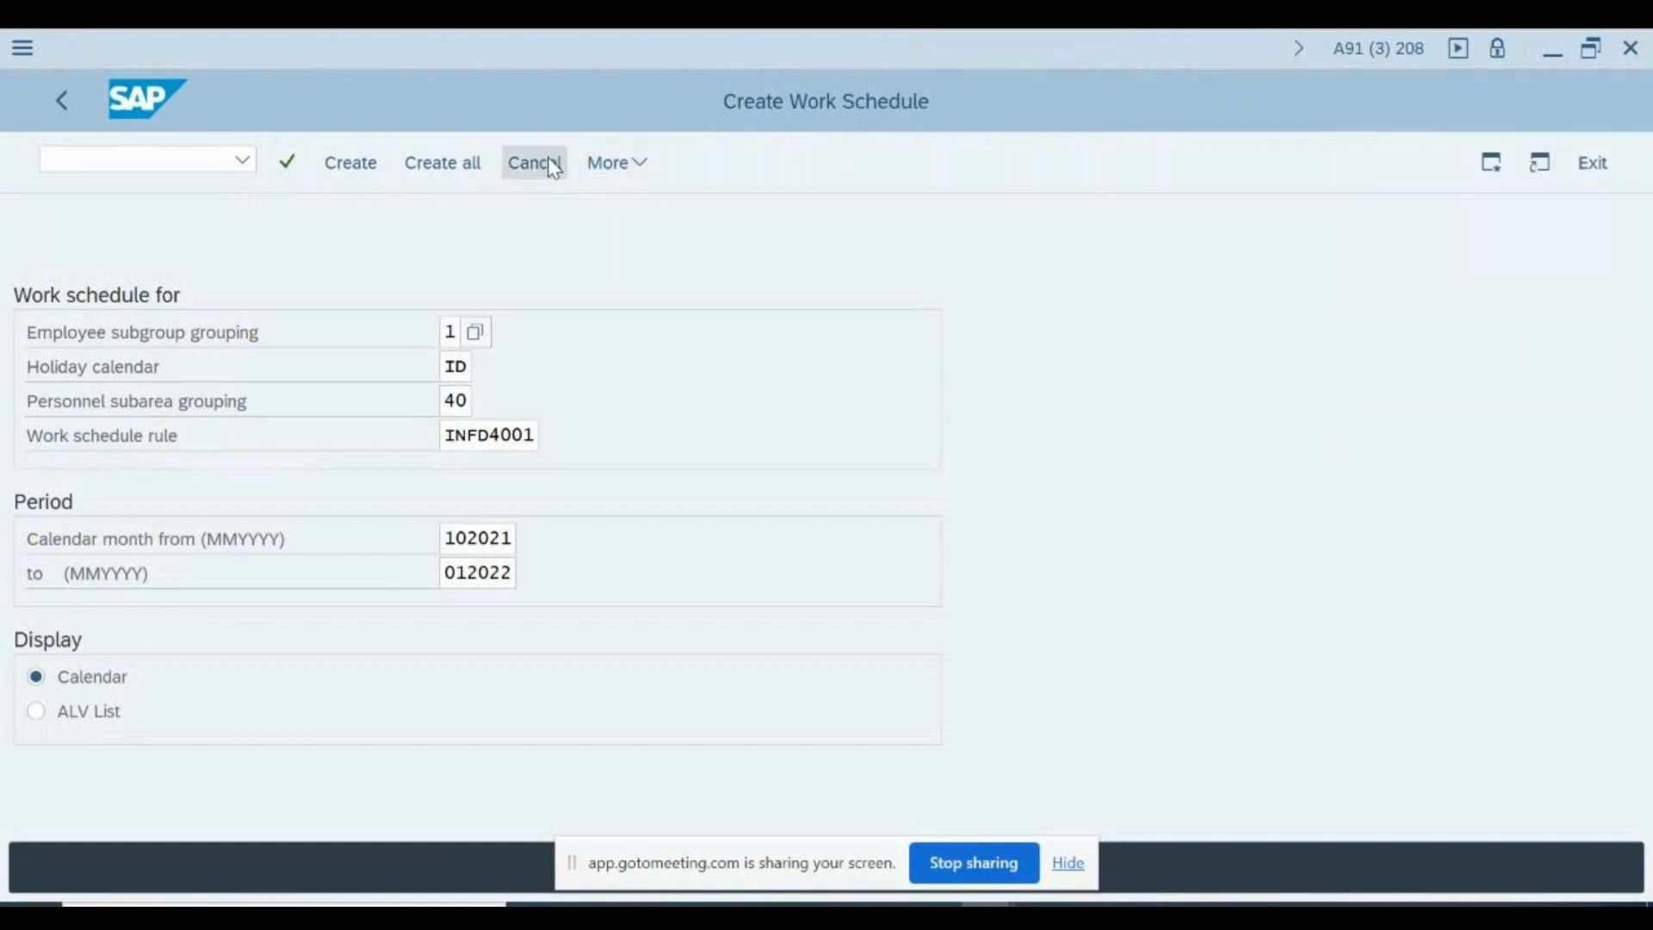
pyautogui.click(548, 169)
pyautogui.click(64, 102)
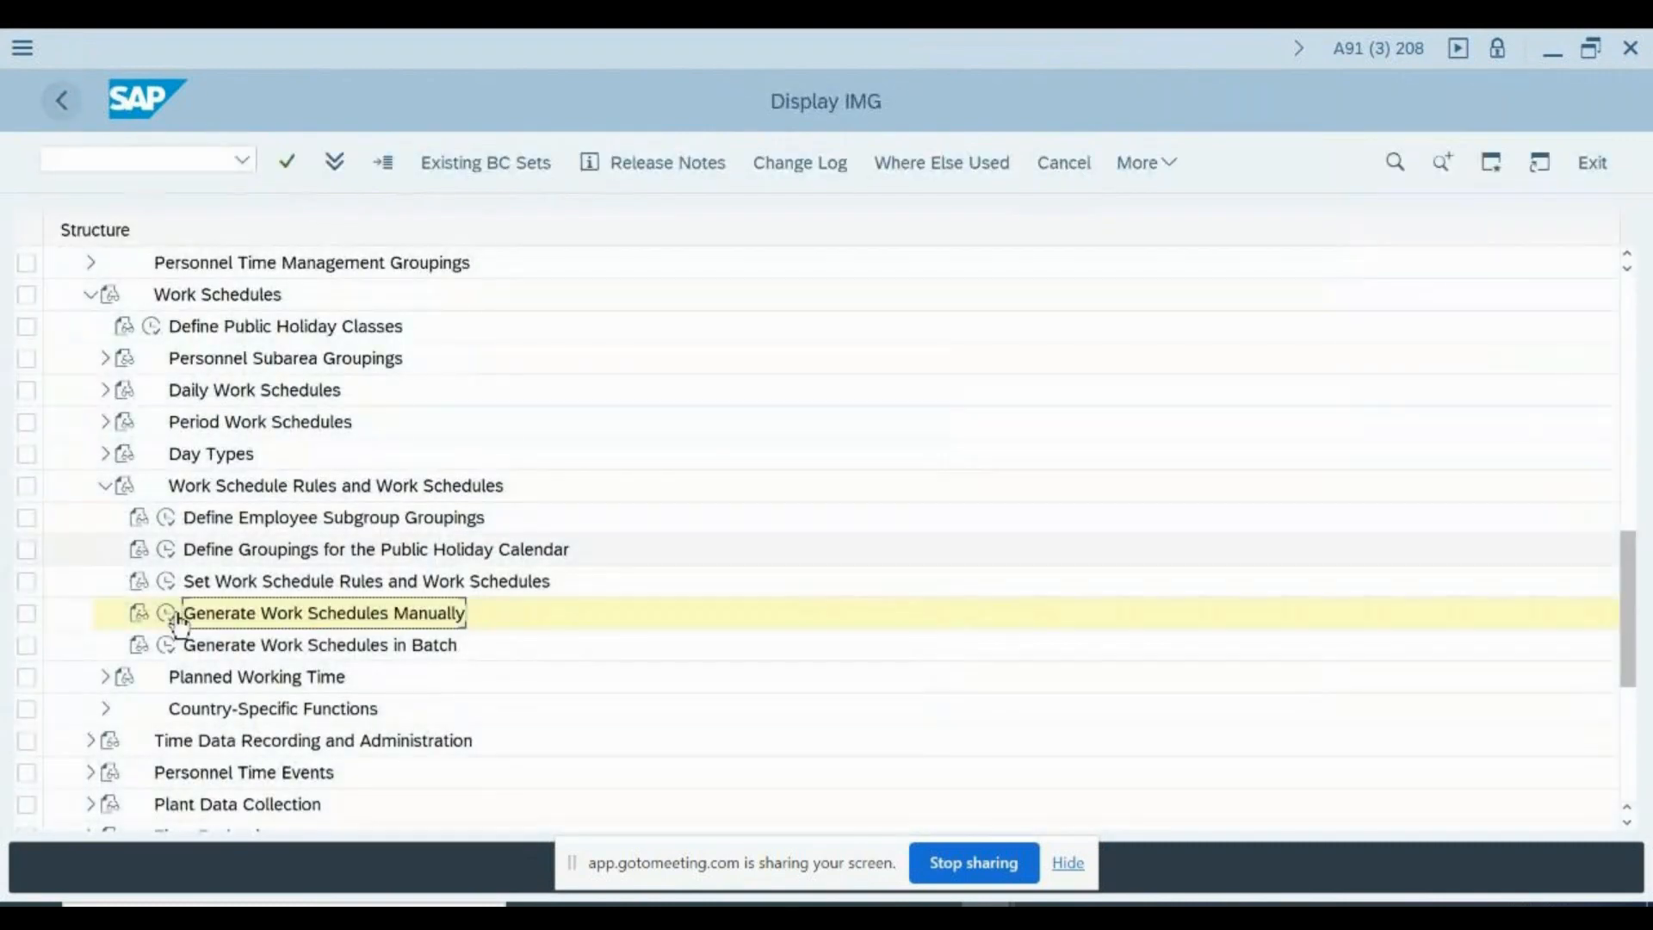
# - Reopen Generate Work Schedules Manually, check its transaction code once more and return to the IMG structure
pyautogui.click(267, 610)
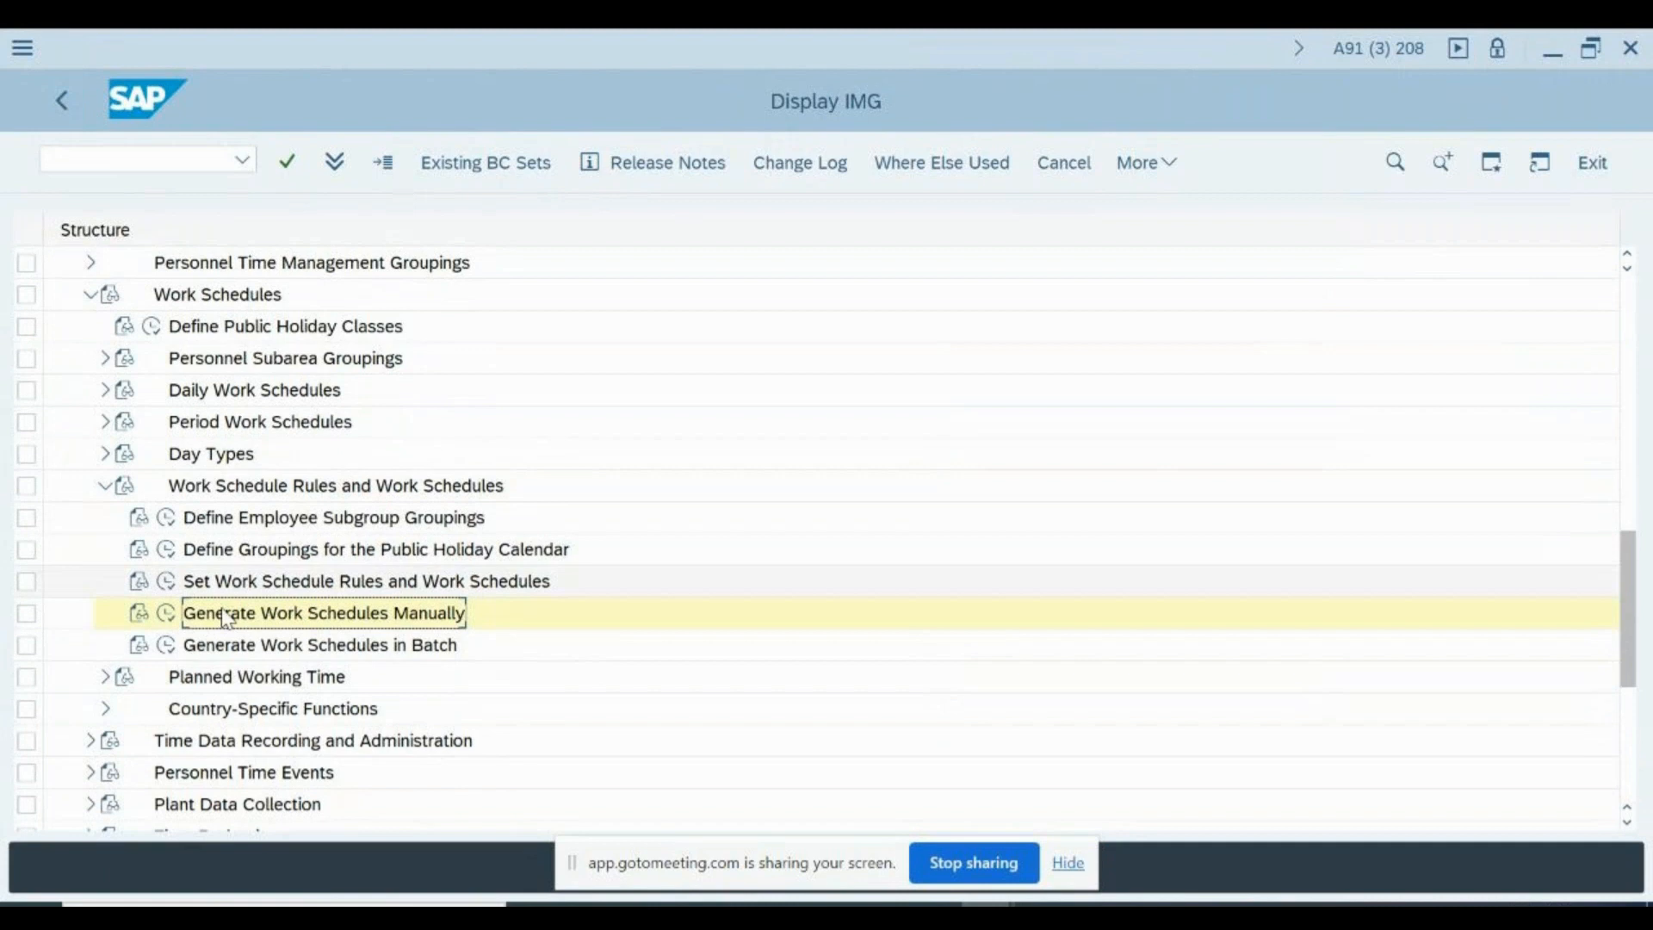
pyautogui.click(169, 614)
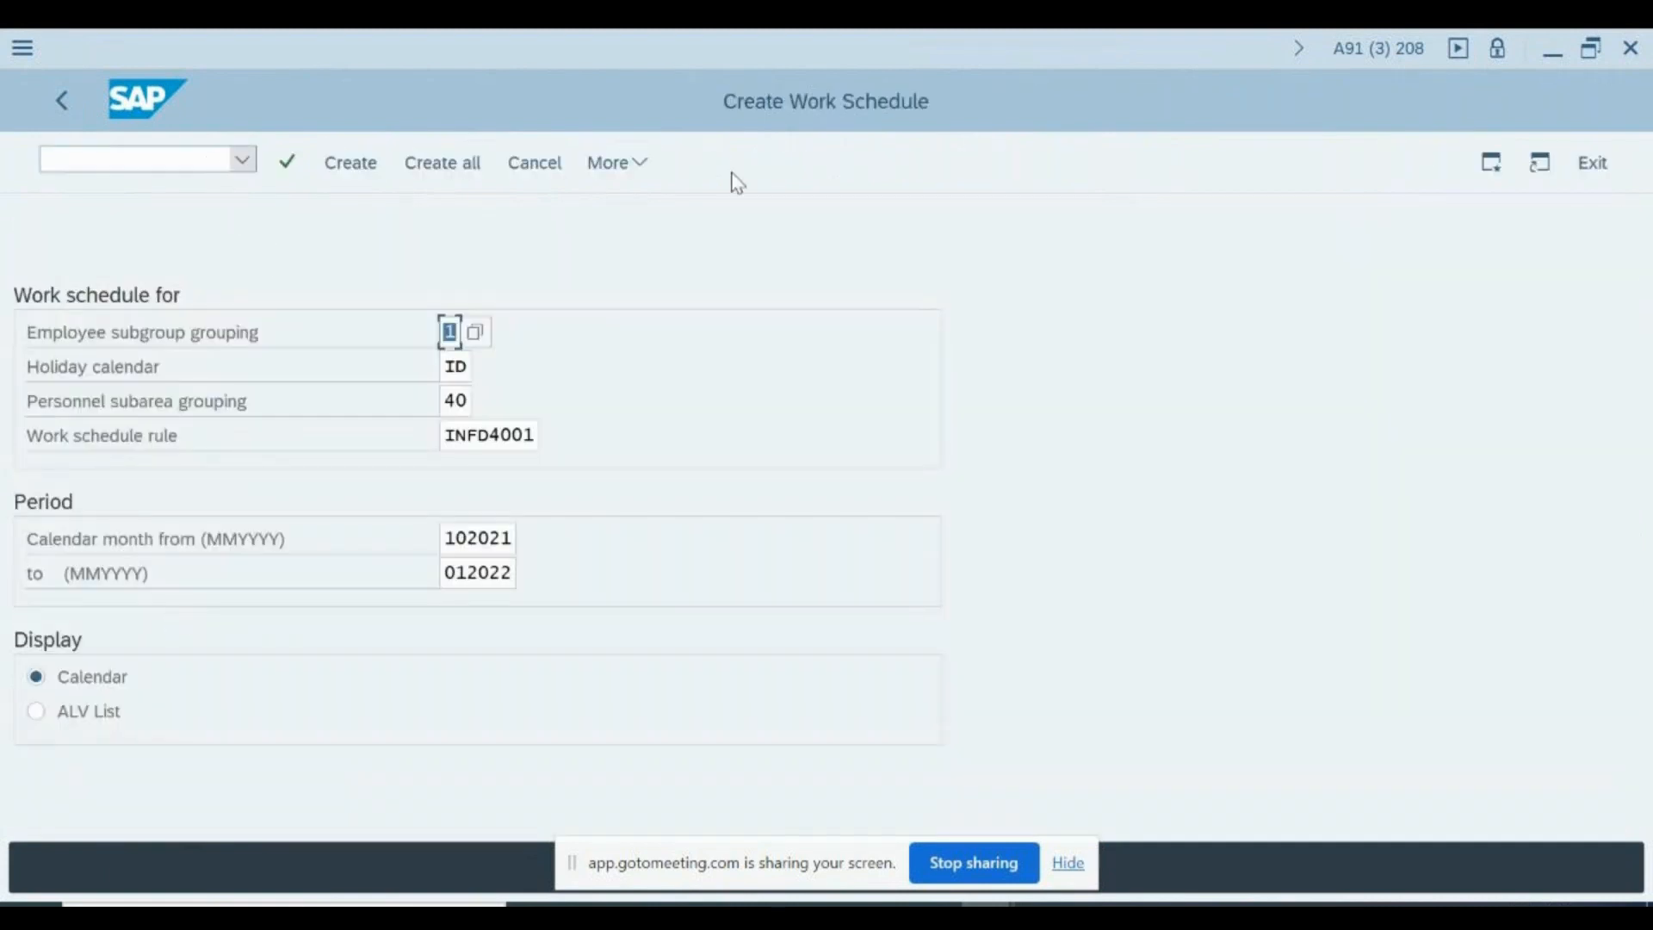
pyautogui.click(1413, 48)
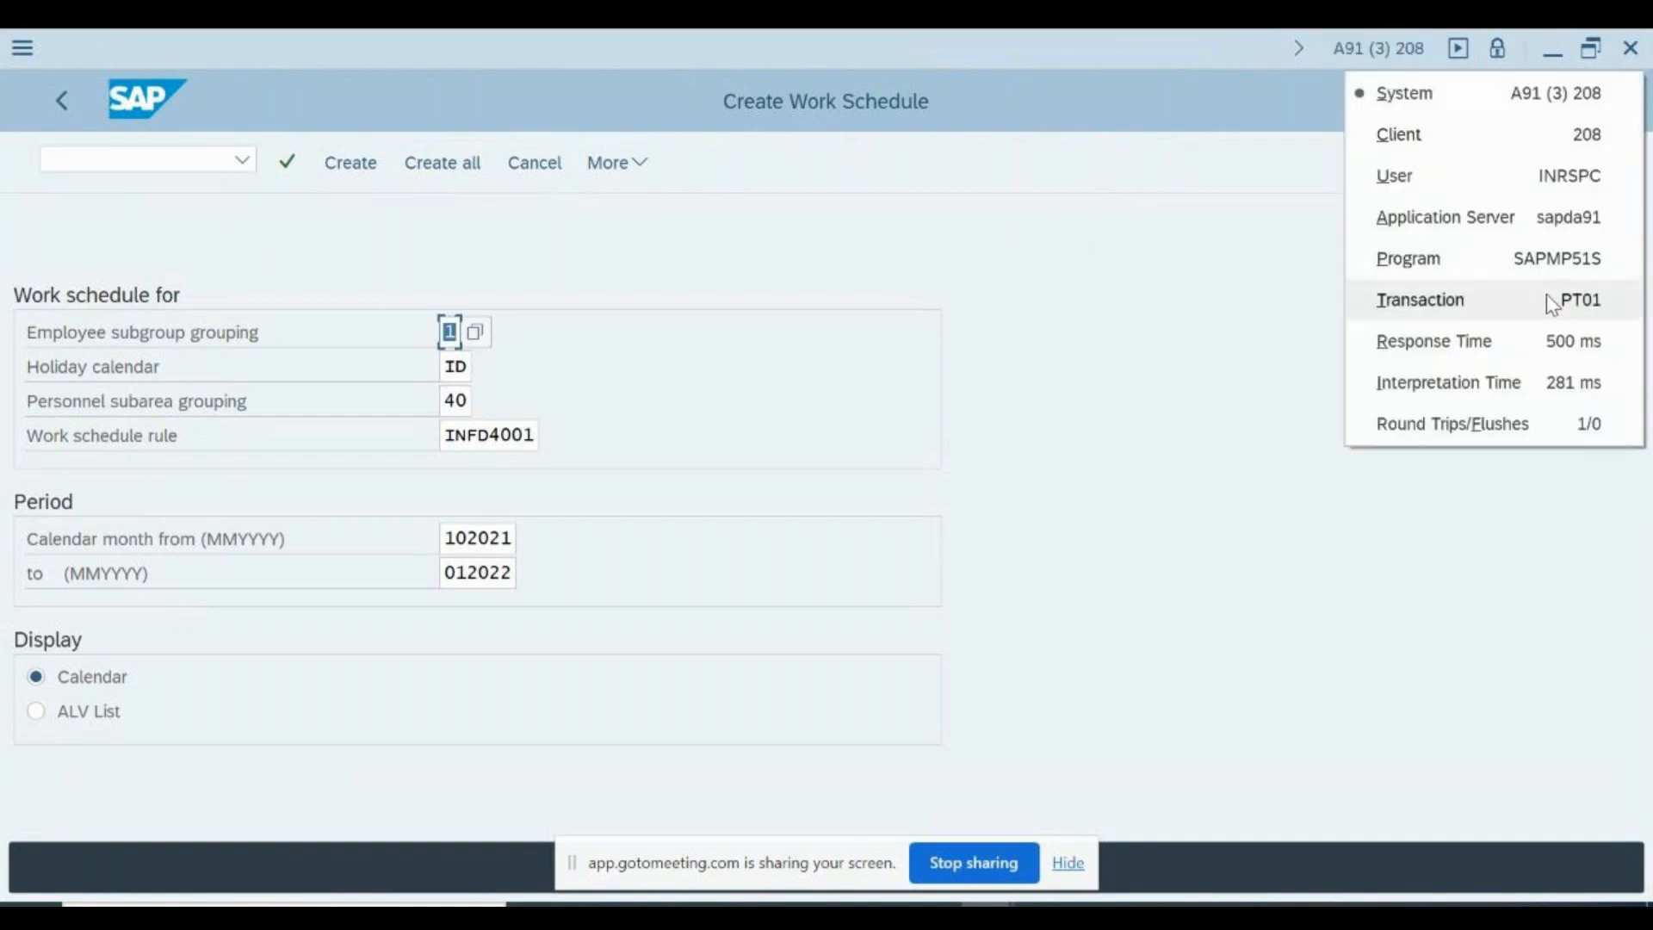
pyautogui.click(1074, 294)
pyautogui.click(55, 98)
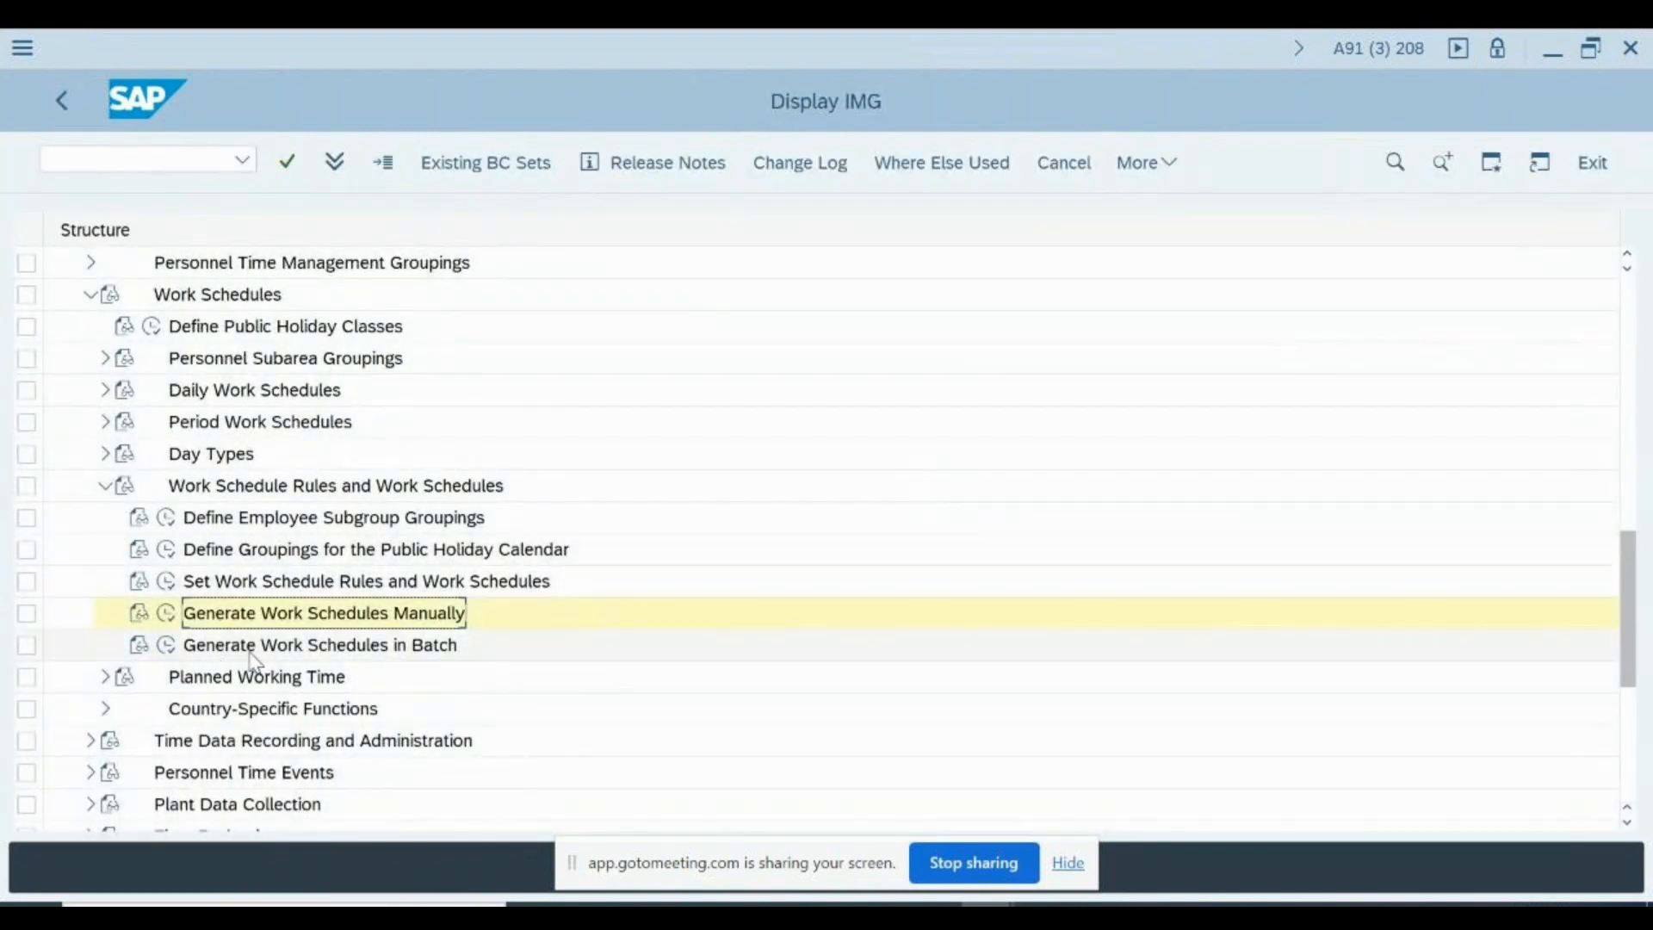
# - View the Generate Work Schedules in Batch selection screen and open the batch input session overview with transaction SM35
pyautogui.click(166, 645)
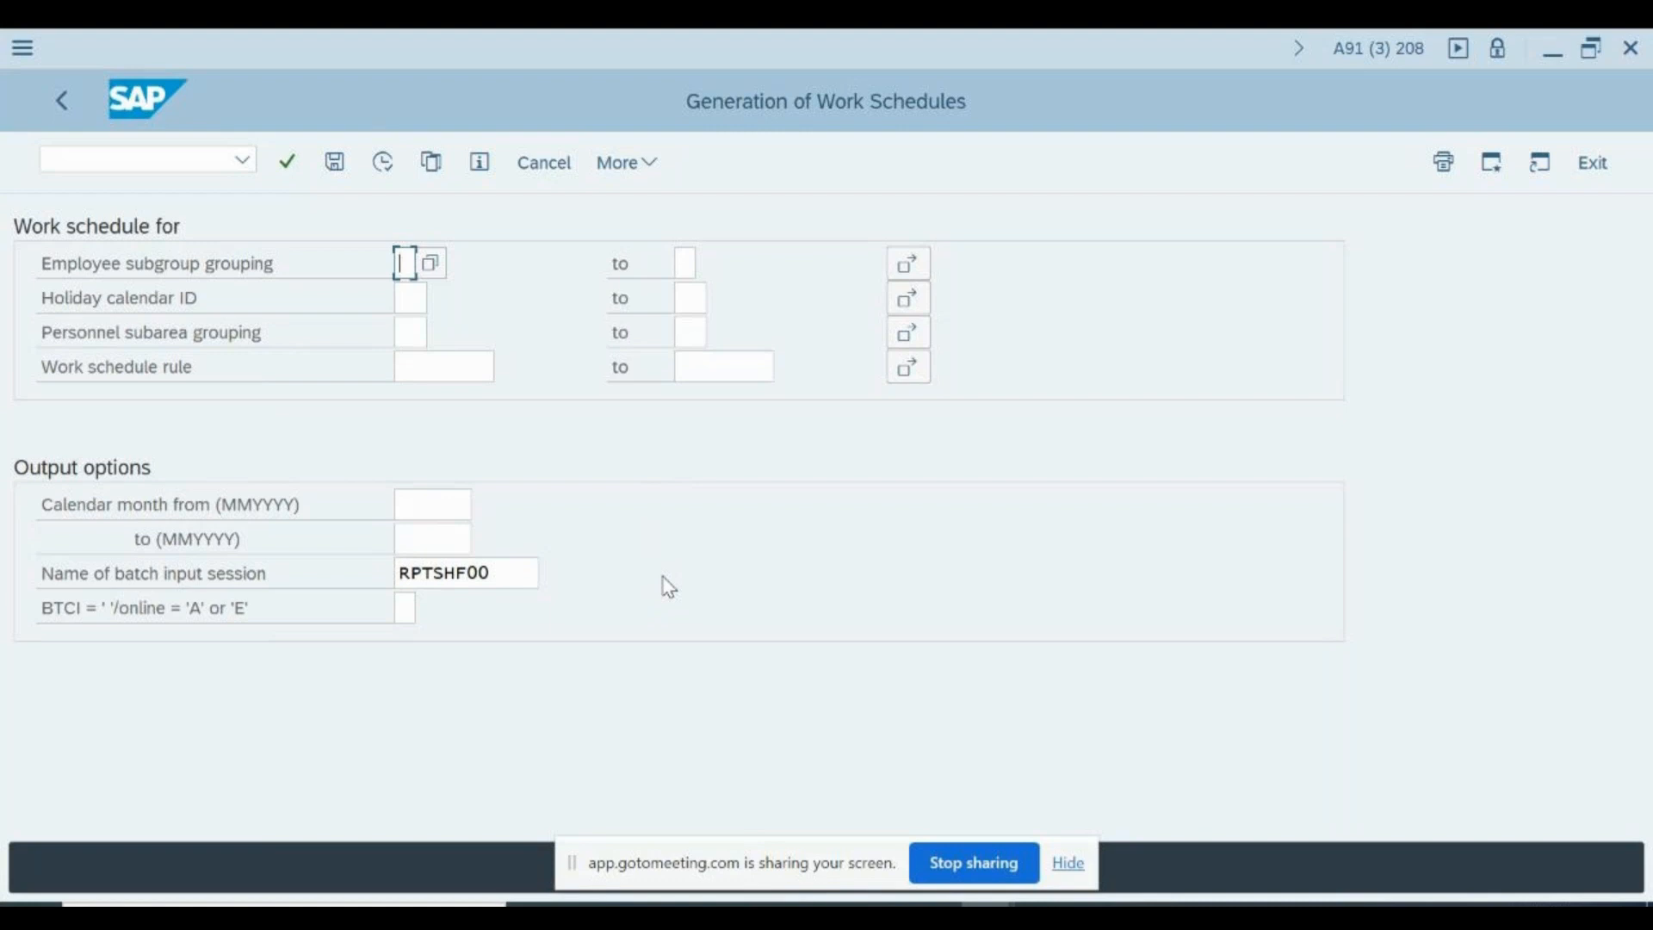
pyautogui.press('F3')
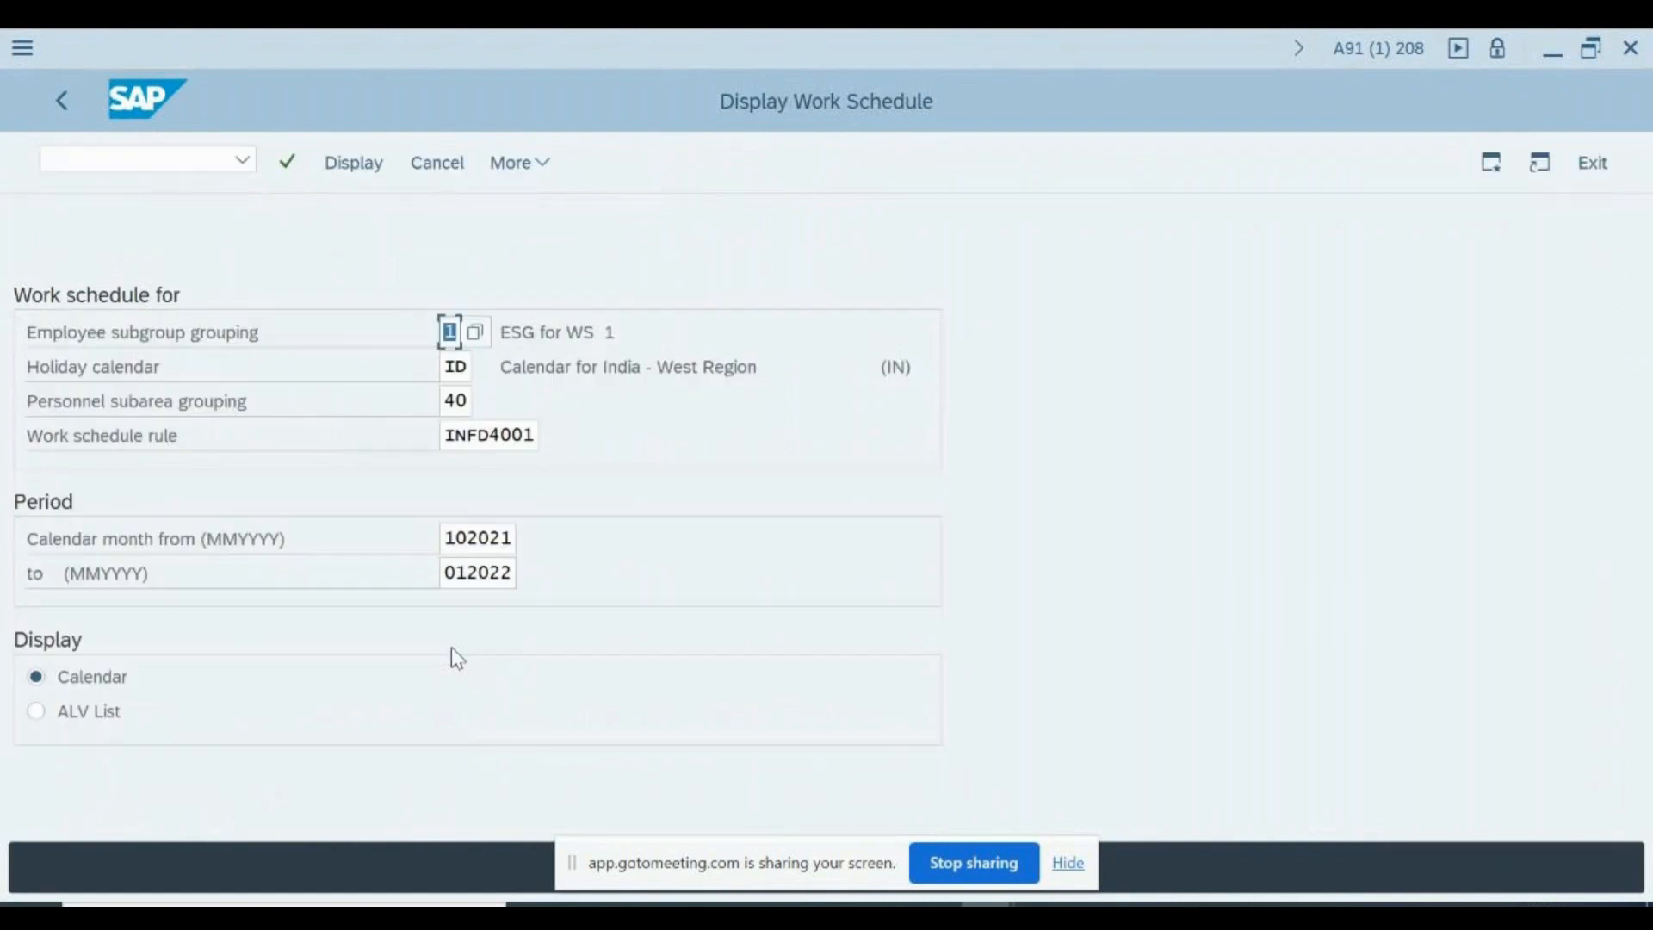
pyautogui.press('F3')
pyautogui.write('sm35')
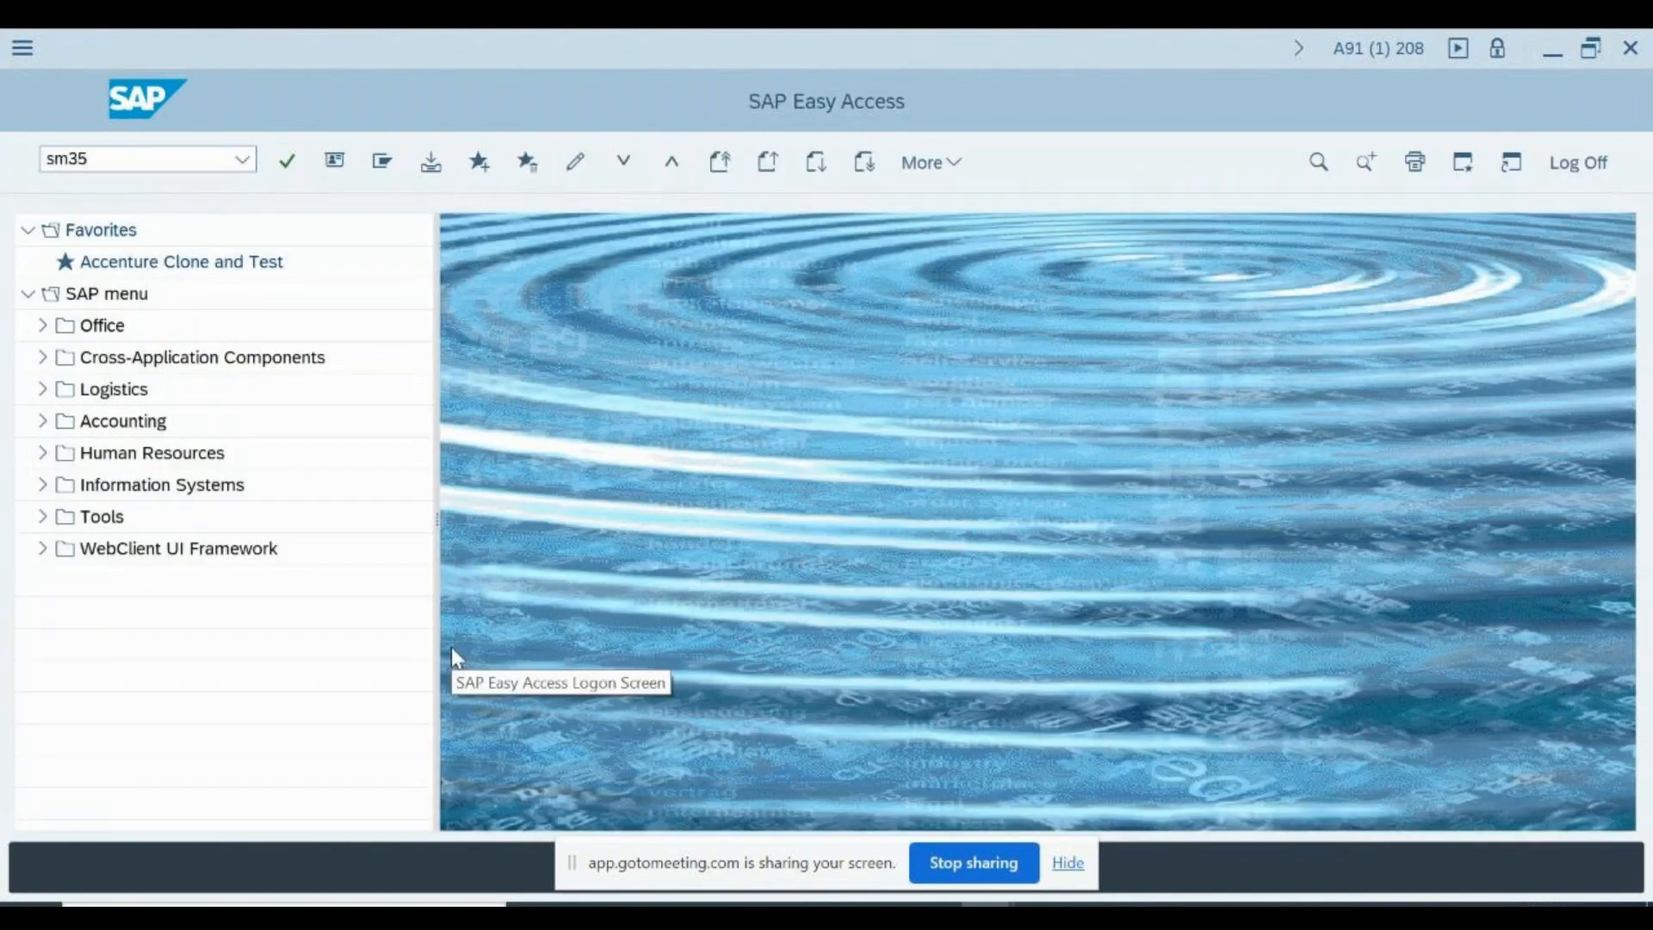
pyautogui.press('Return')
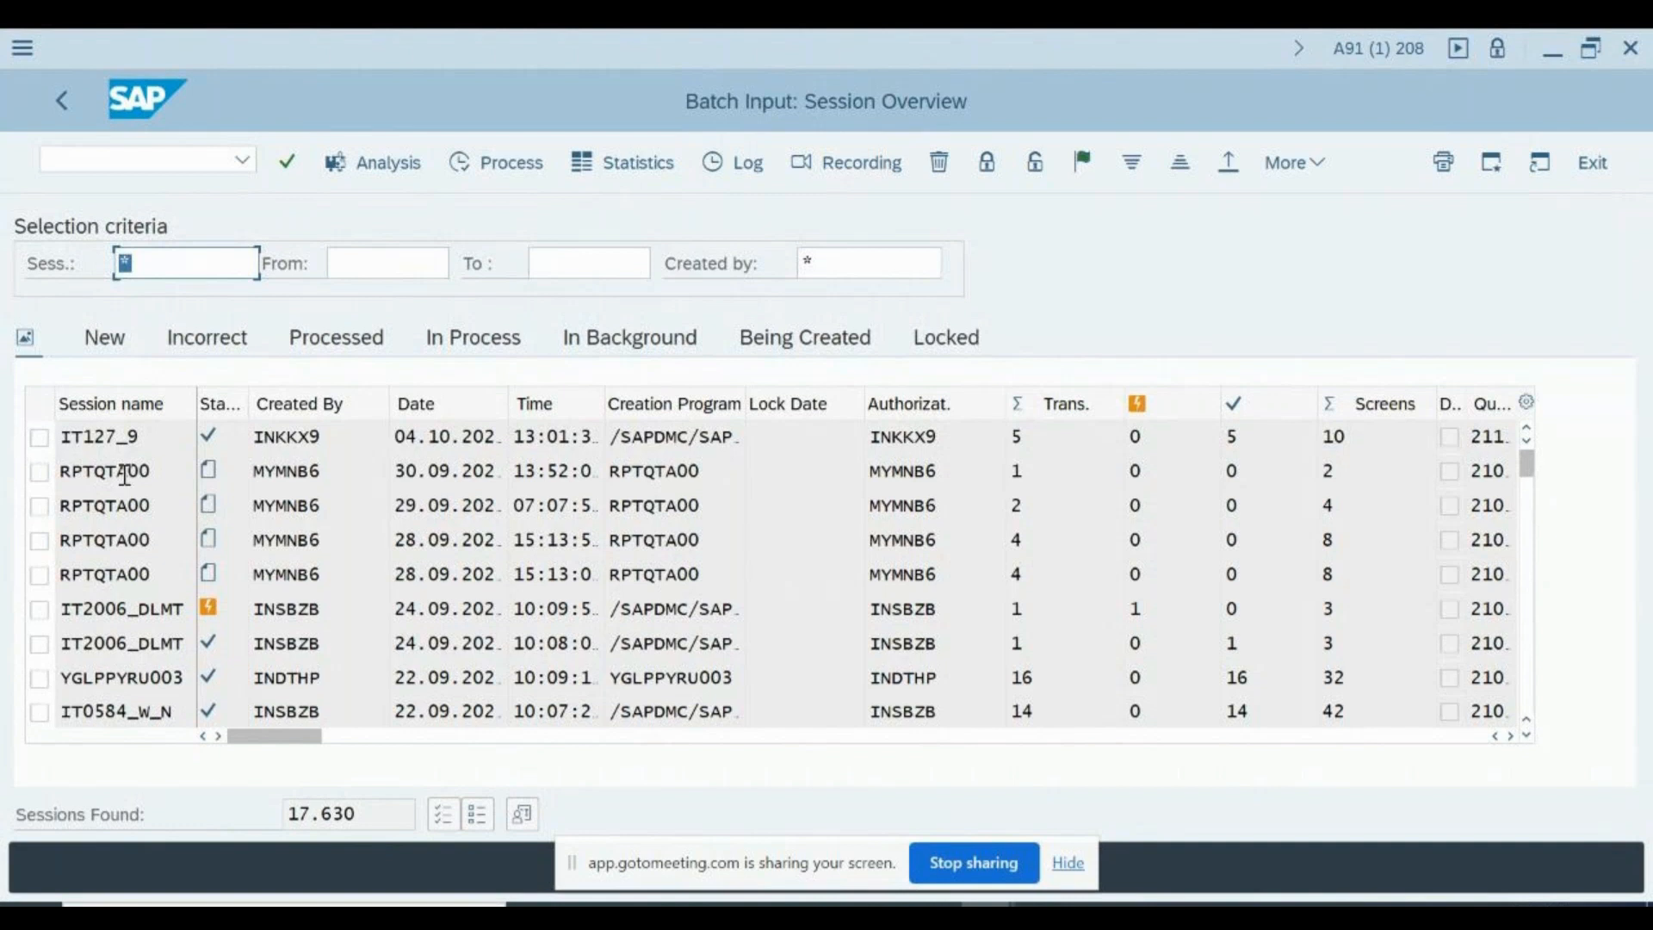
# - Filter the batch input sessions to processed ones, examine the analysis of session IT127_9 and return to the overview
pyautogui.click(39, 436)
pyautogui.click(369, 334)
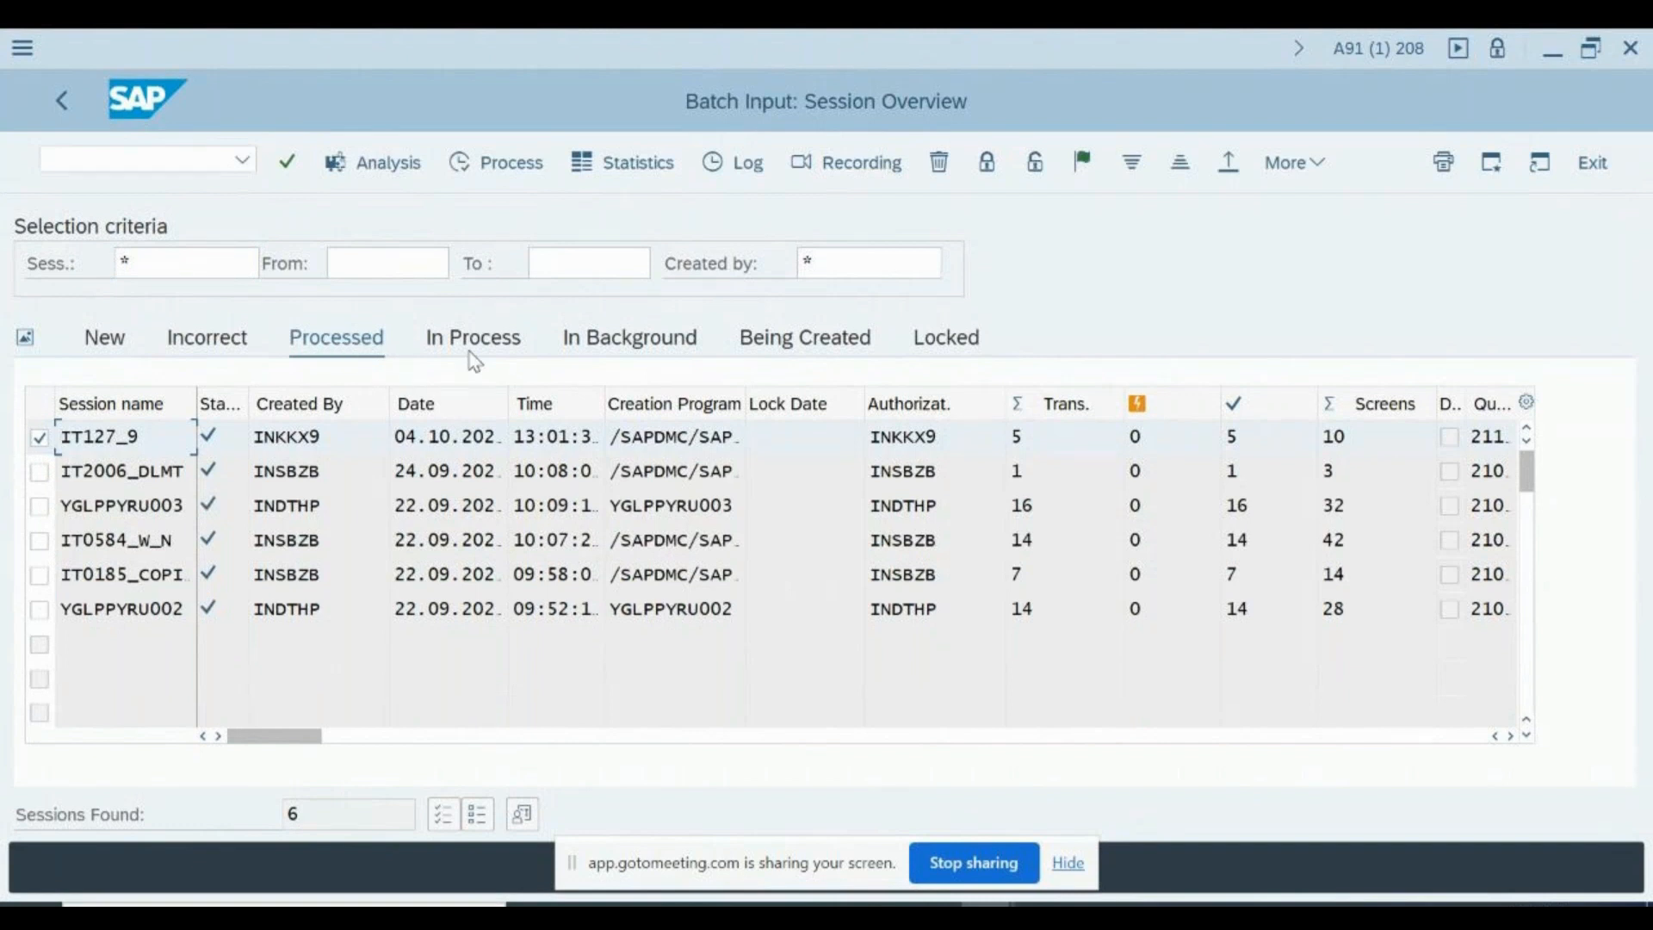
pyautogui.doubleClick(142, 441)
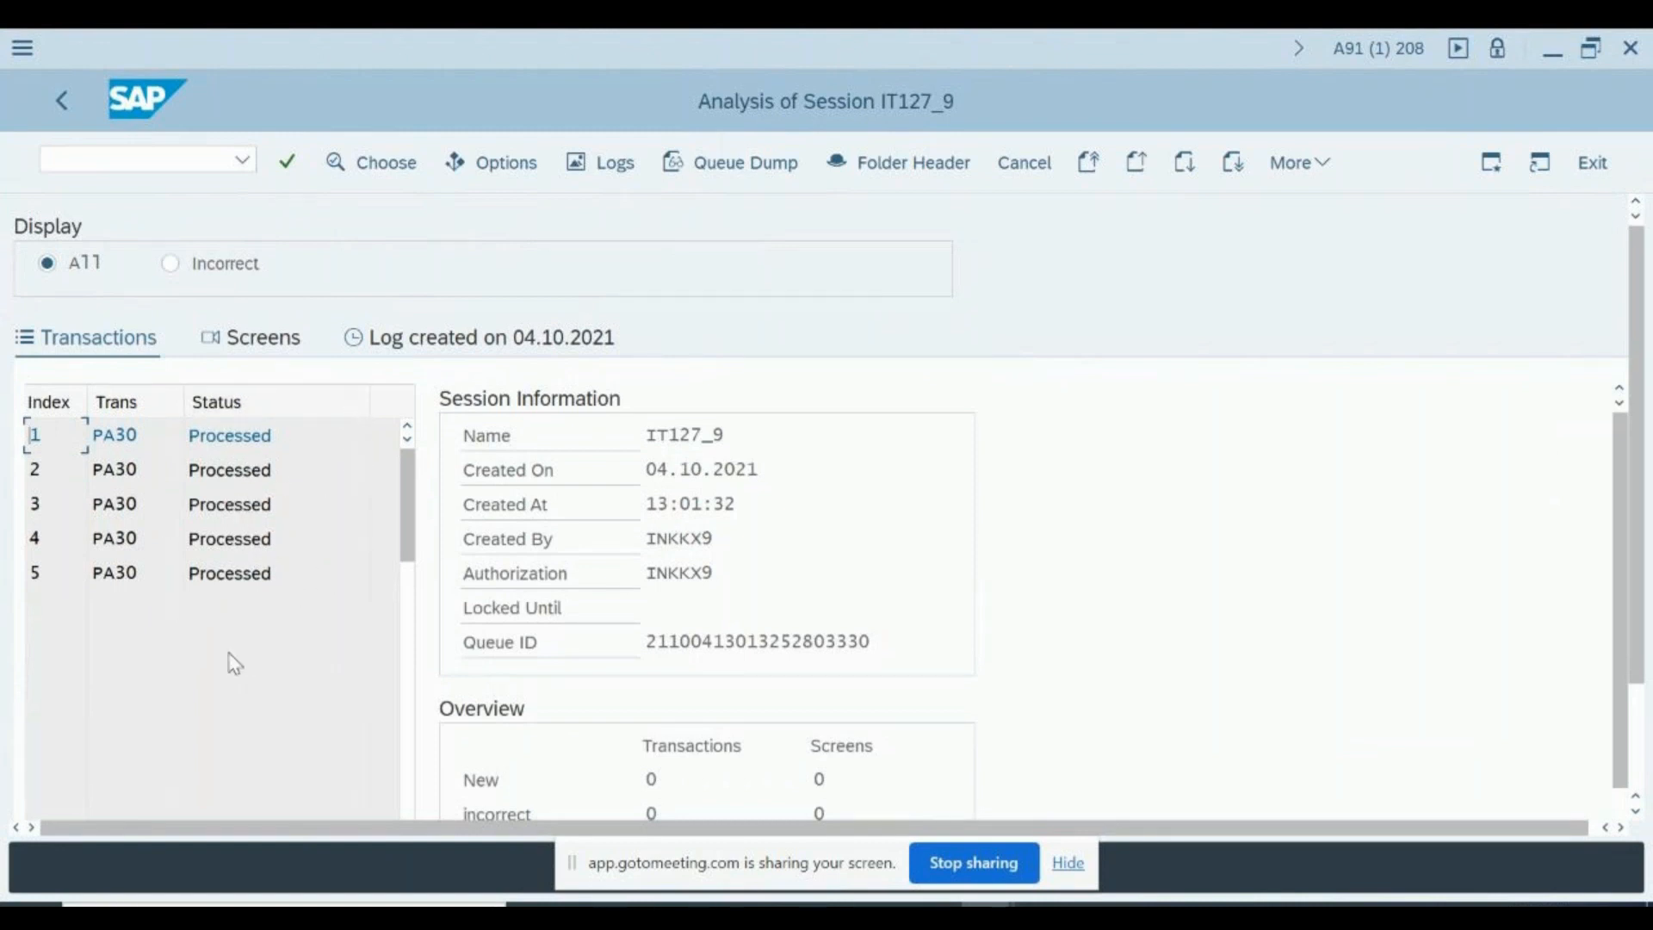
pyautogui.hotkey('alt', 'Tab')
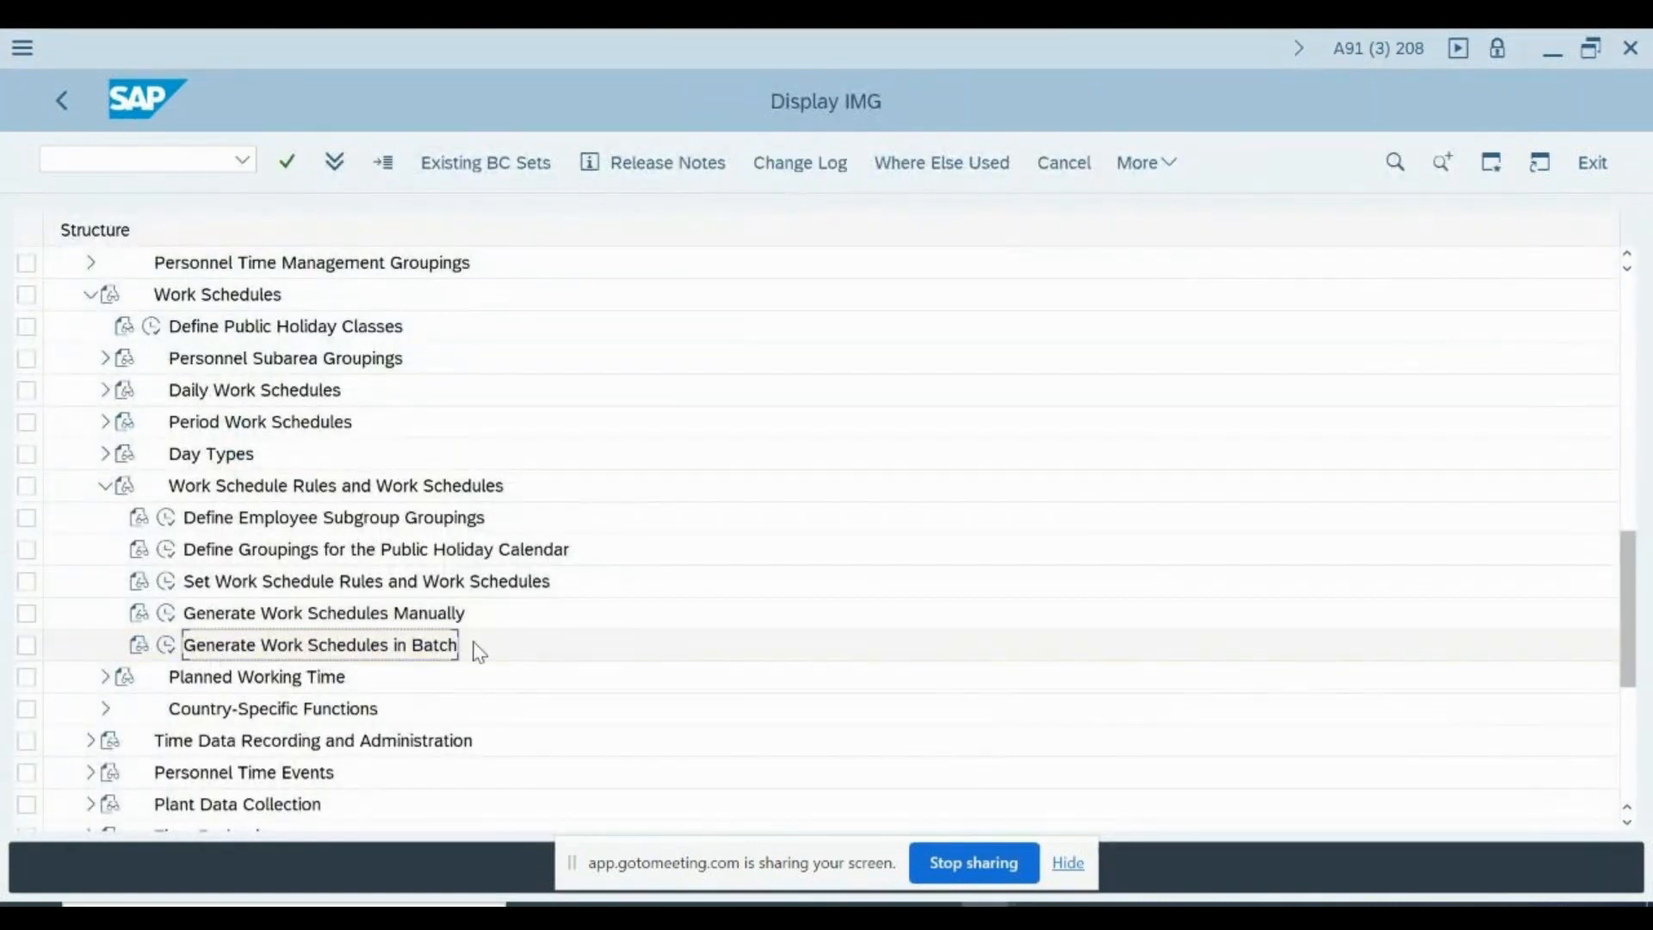
pyautogui.hotkey('alt', 'Tab')
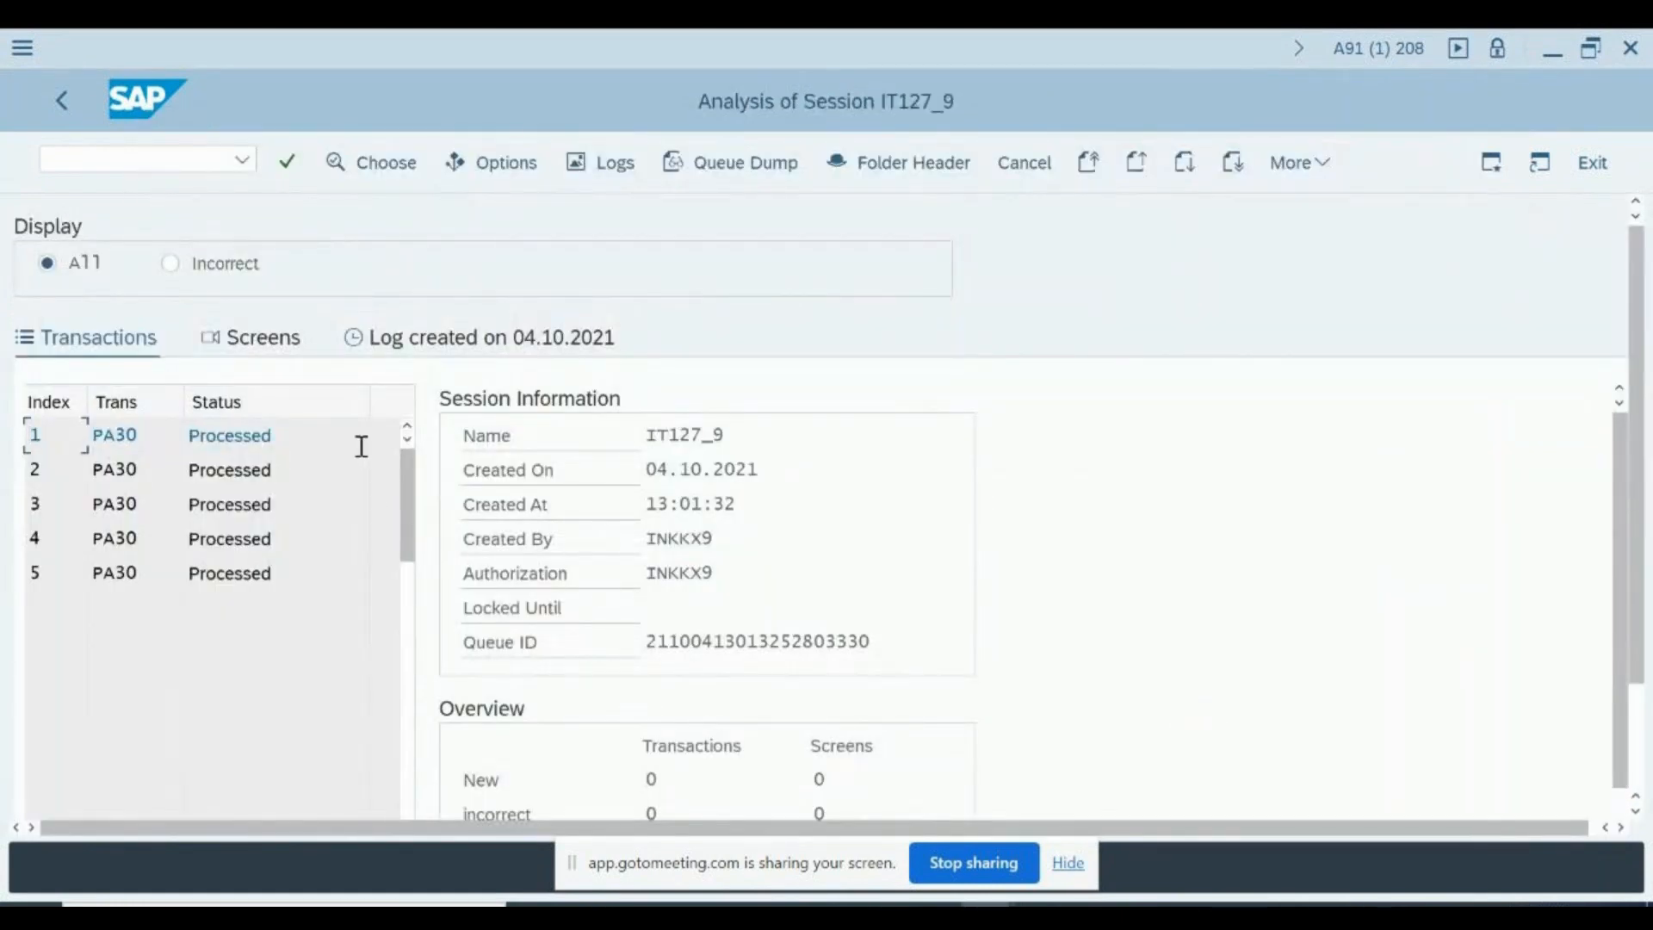
pyautogui.press('F3')
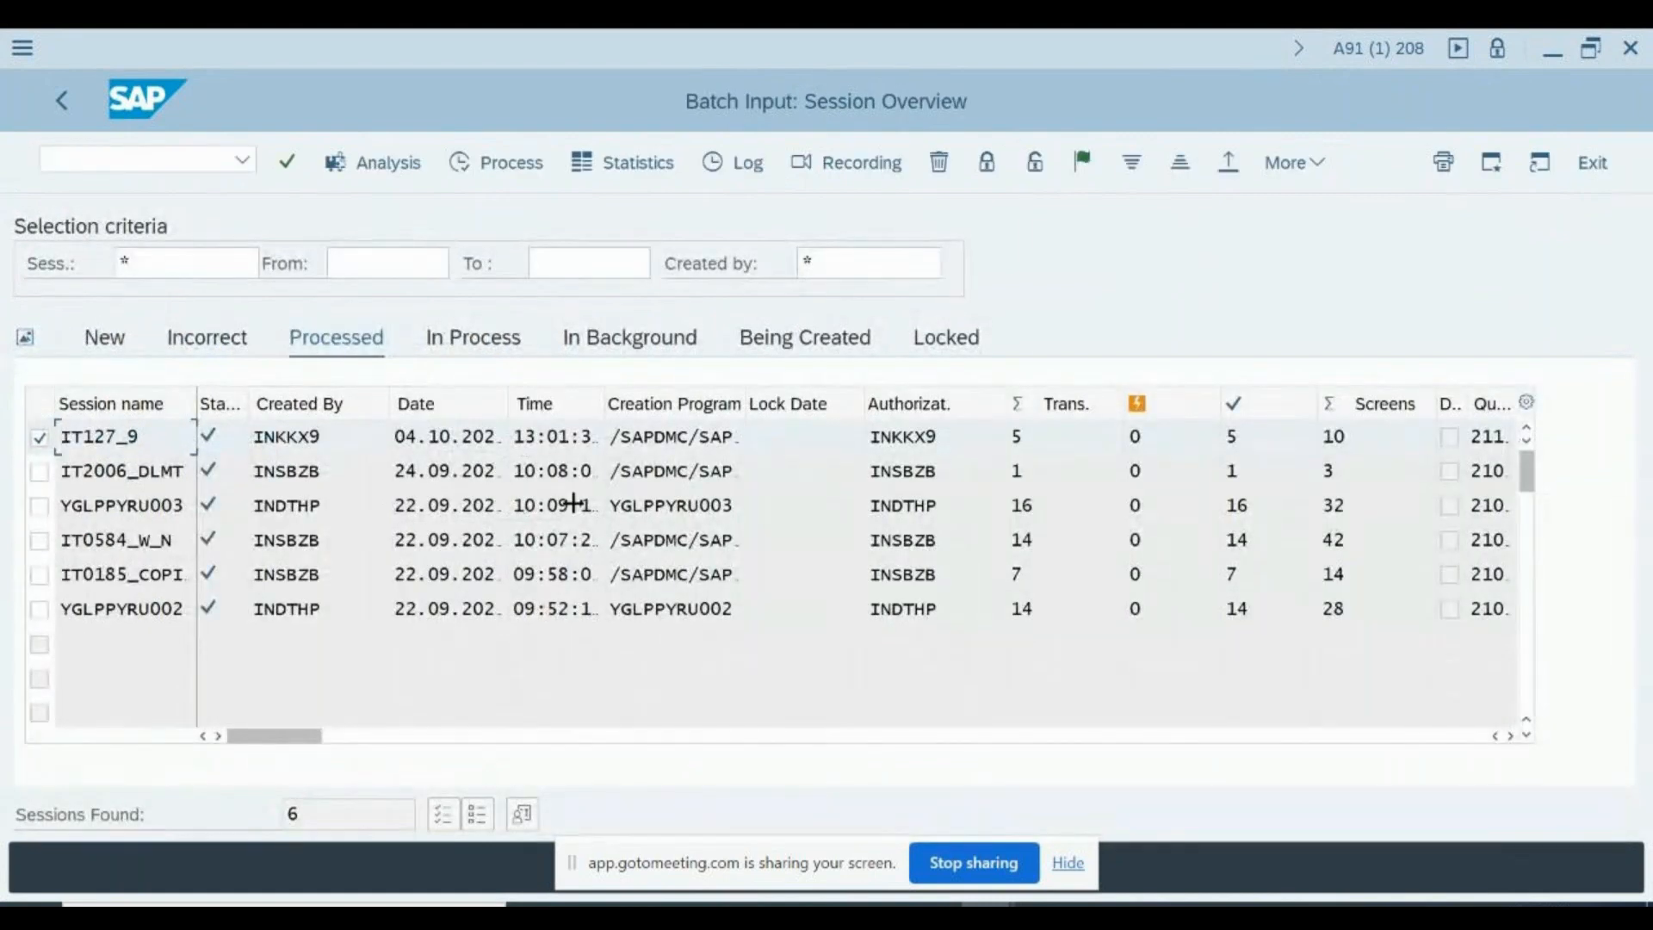
# - Switch back to the IMG session and expand the Planned Working Time node under Work Schedules
pyautogui.hotkey('alt', 'Tab')
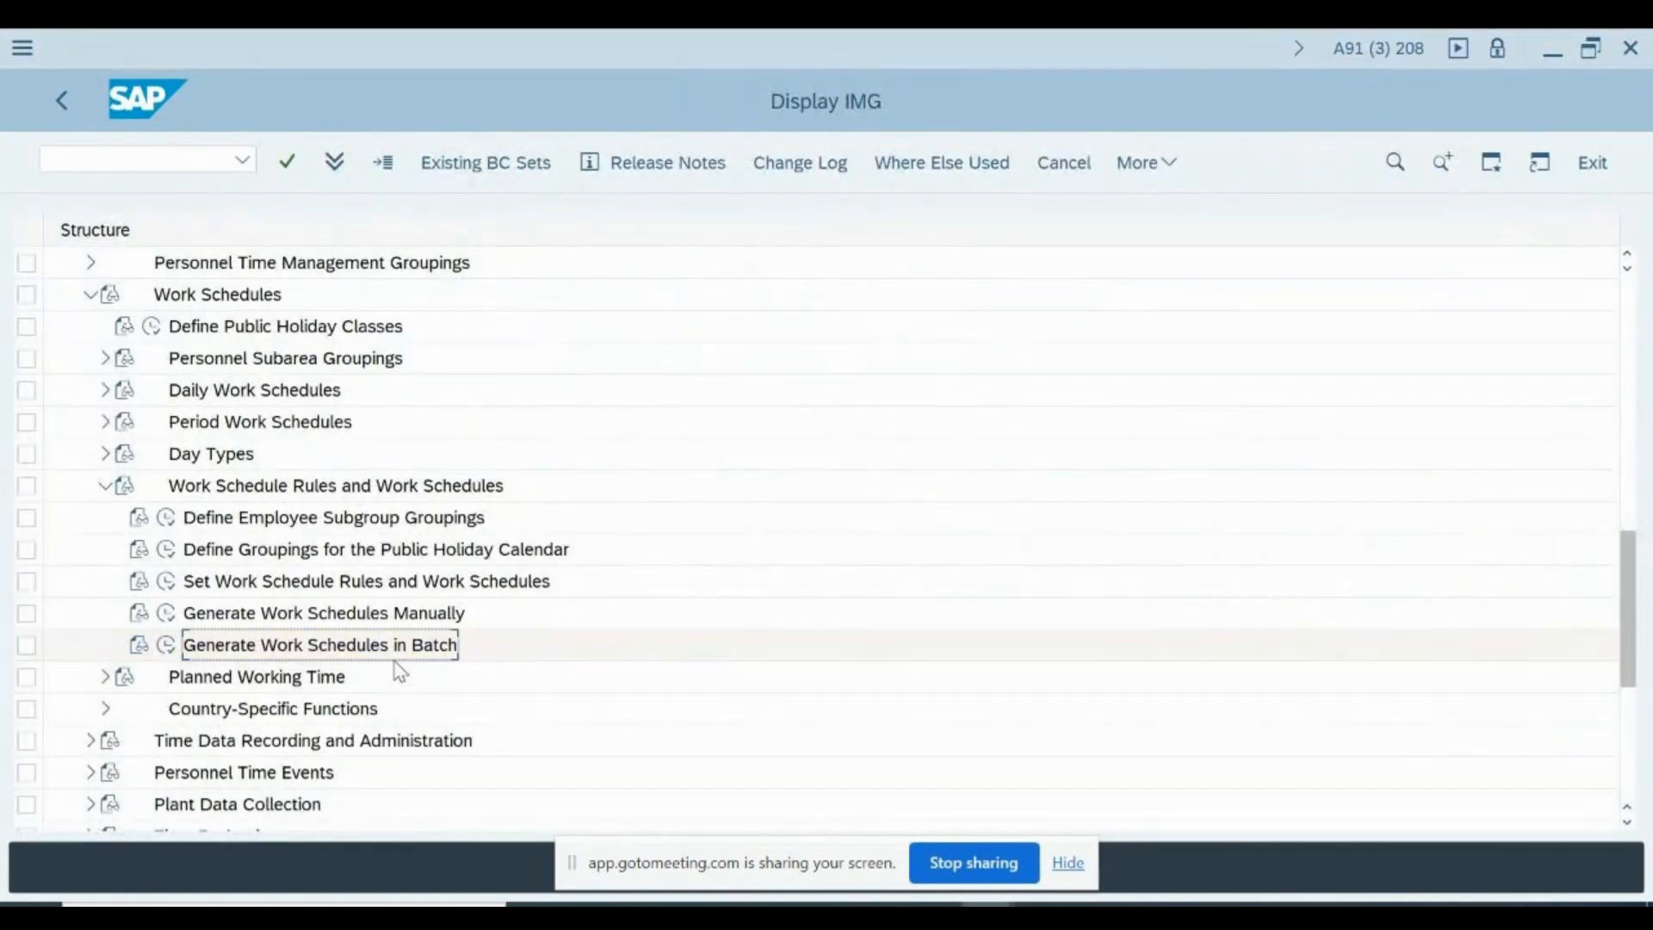
pyautogui.scroll(-1, 395, 663)
pyautogui.scroll(-2, 400, 671)
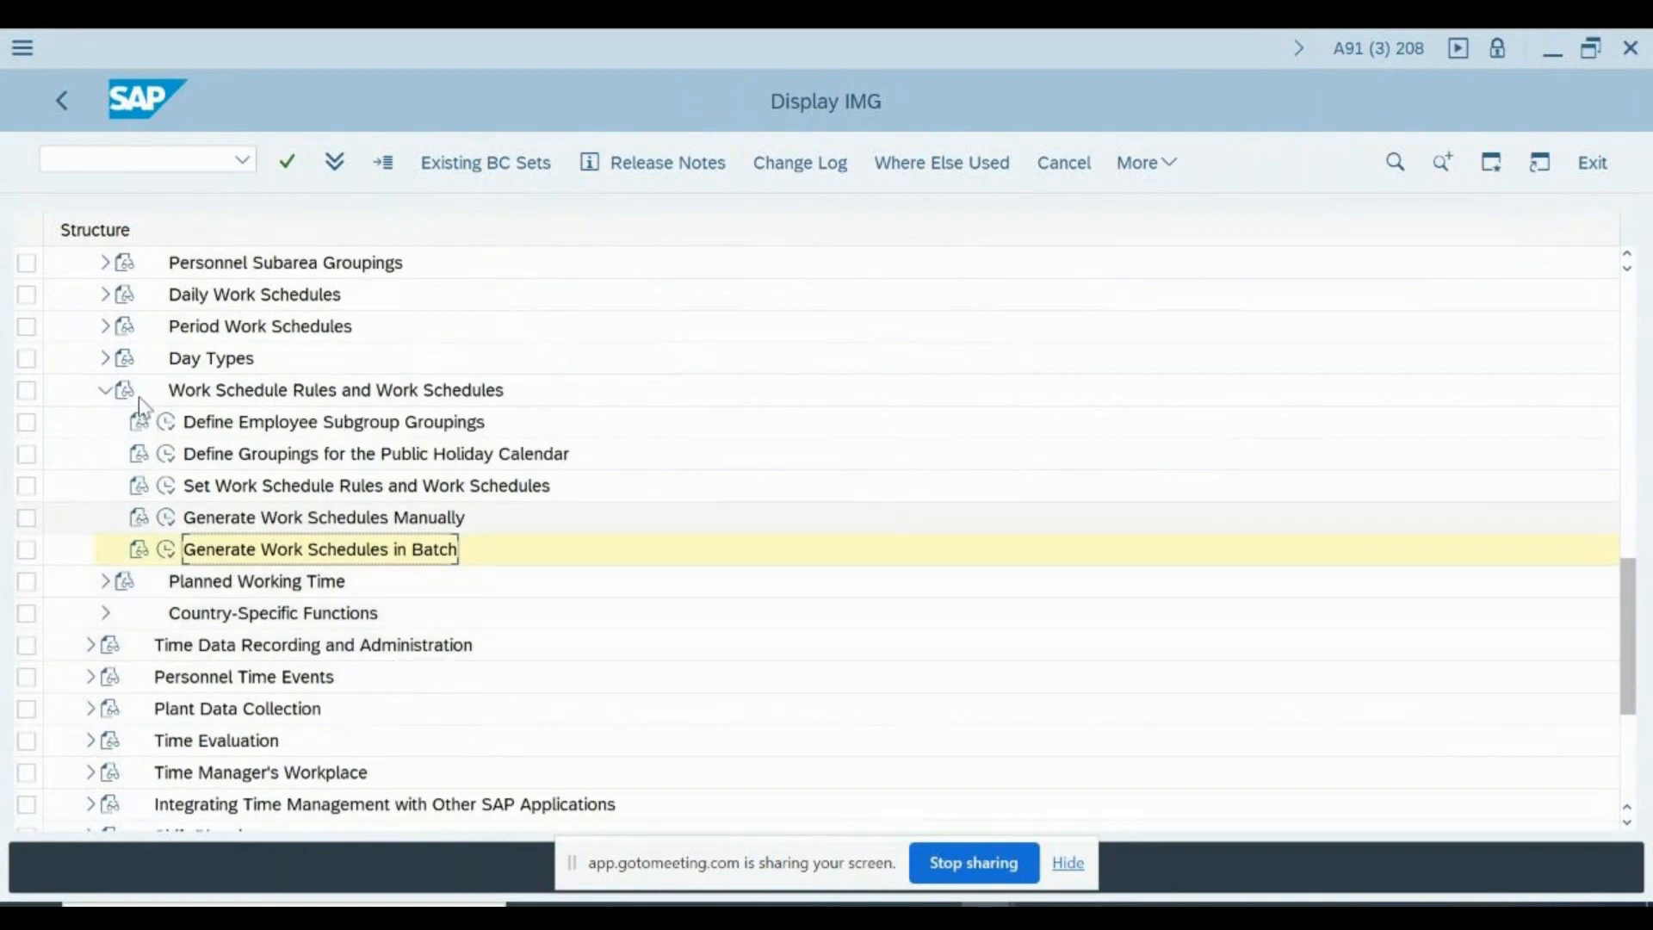
pyautogui.click(106, 583)
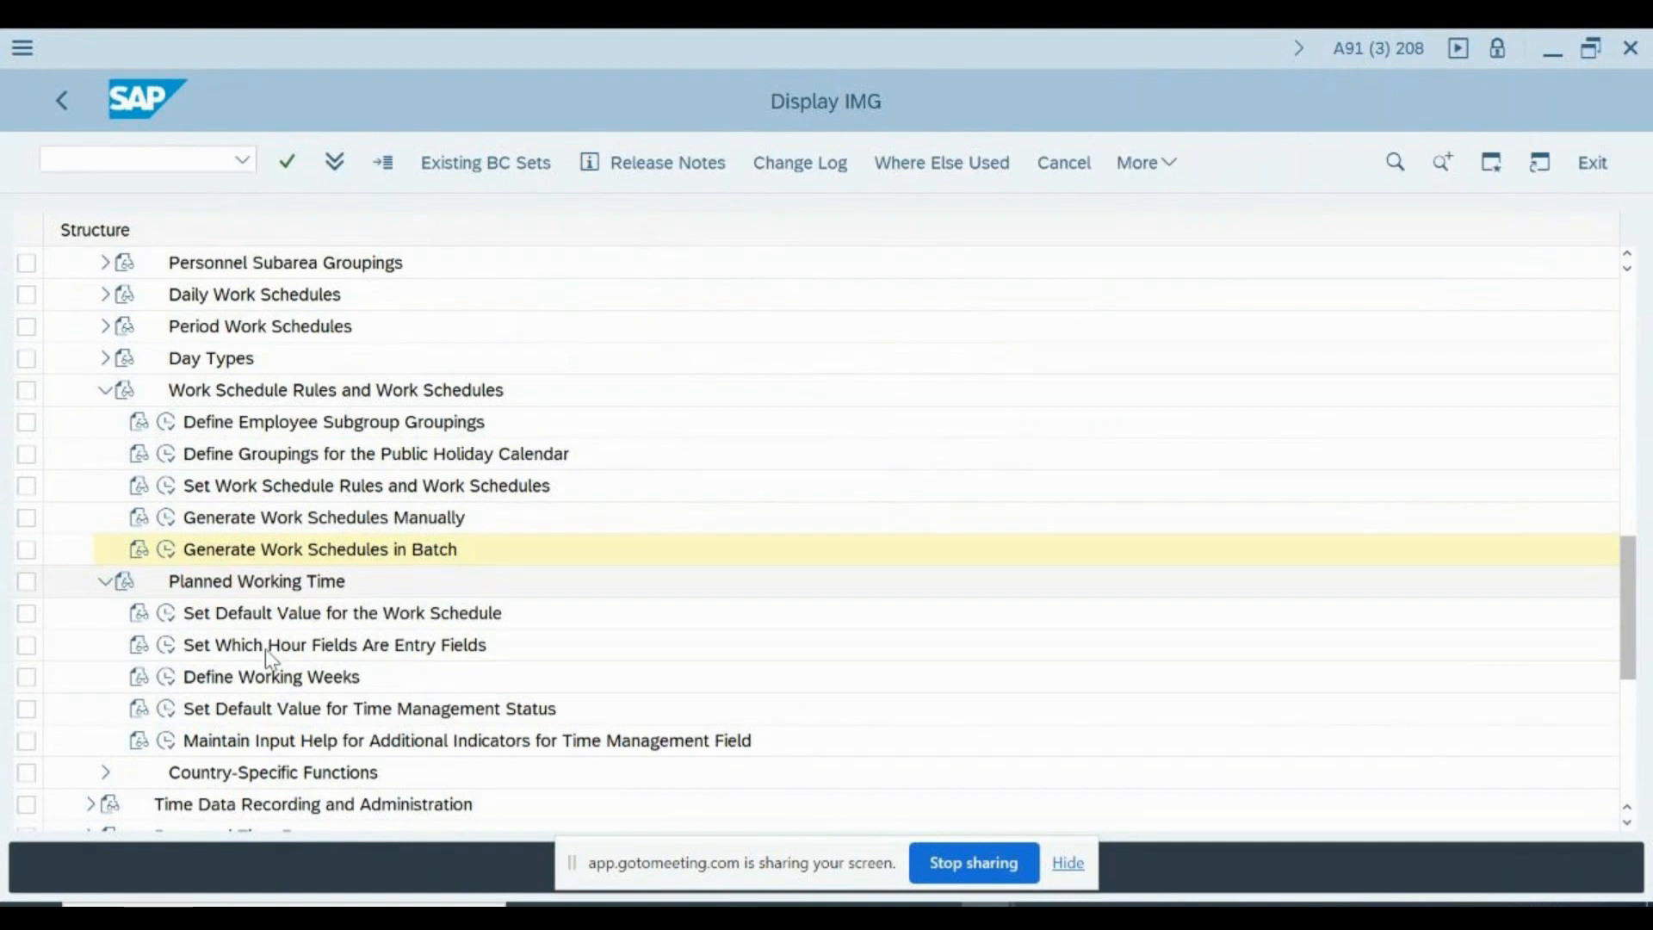
# - Collapse Work Schedule Rules and Work Schedules and display the decision tree of feature SCHKZ from Set Default Value for the Work Schedule
pyautogui.click(105, 391)
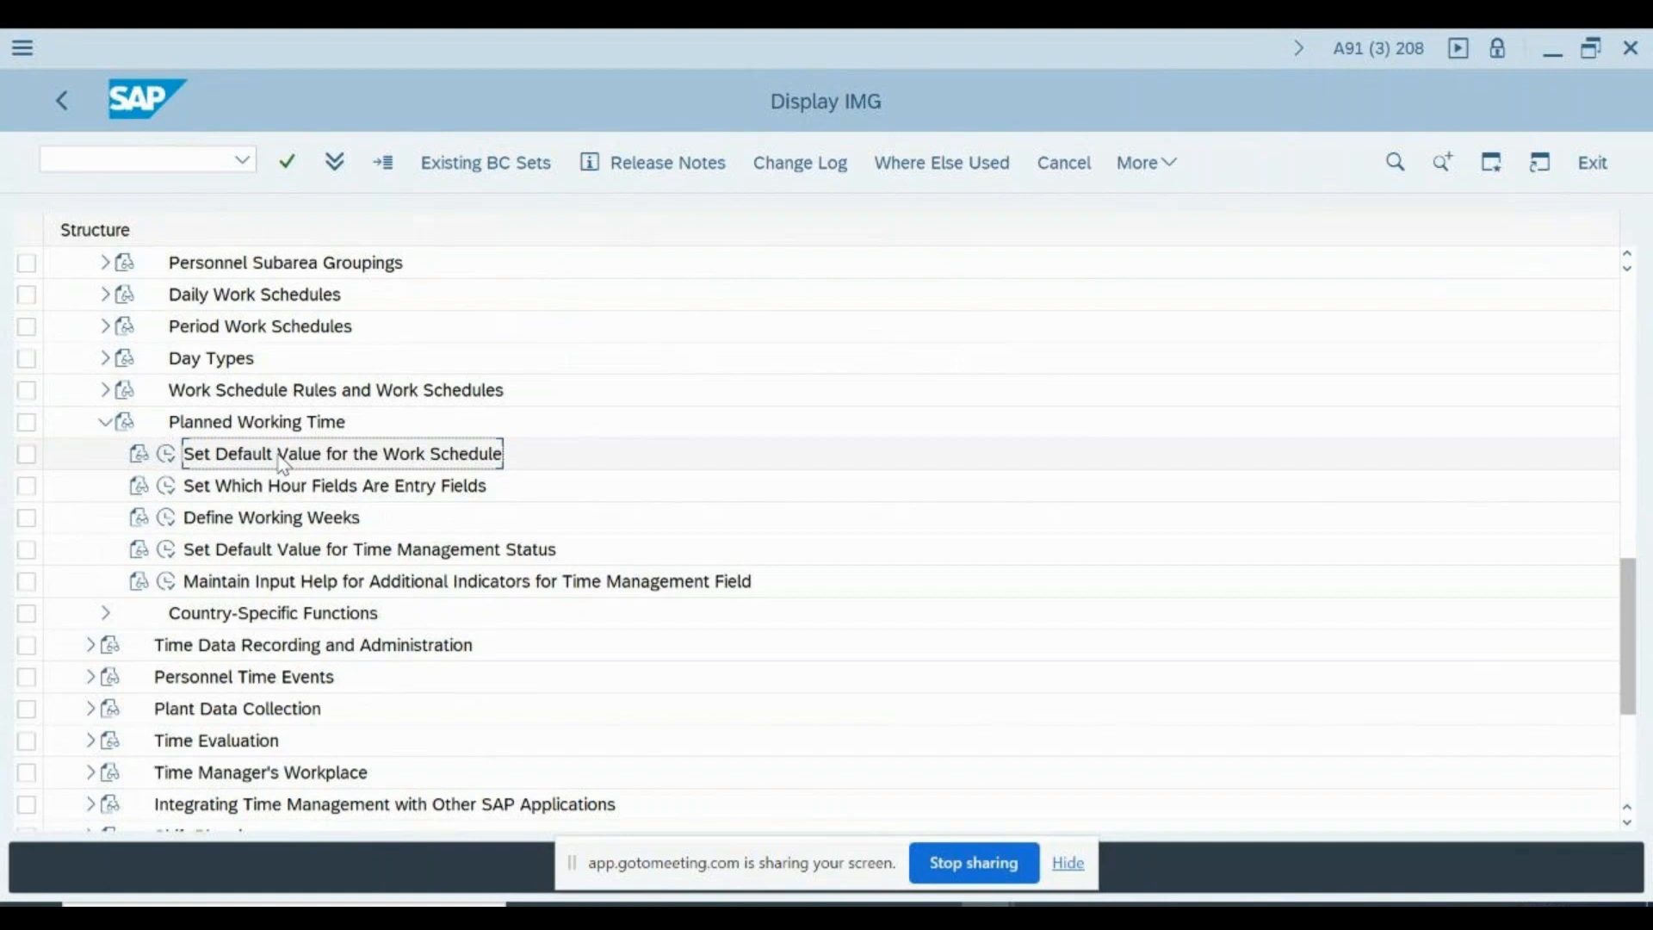
pyautogui.click(169, 456)
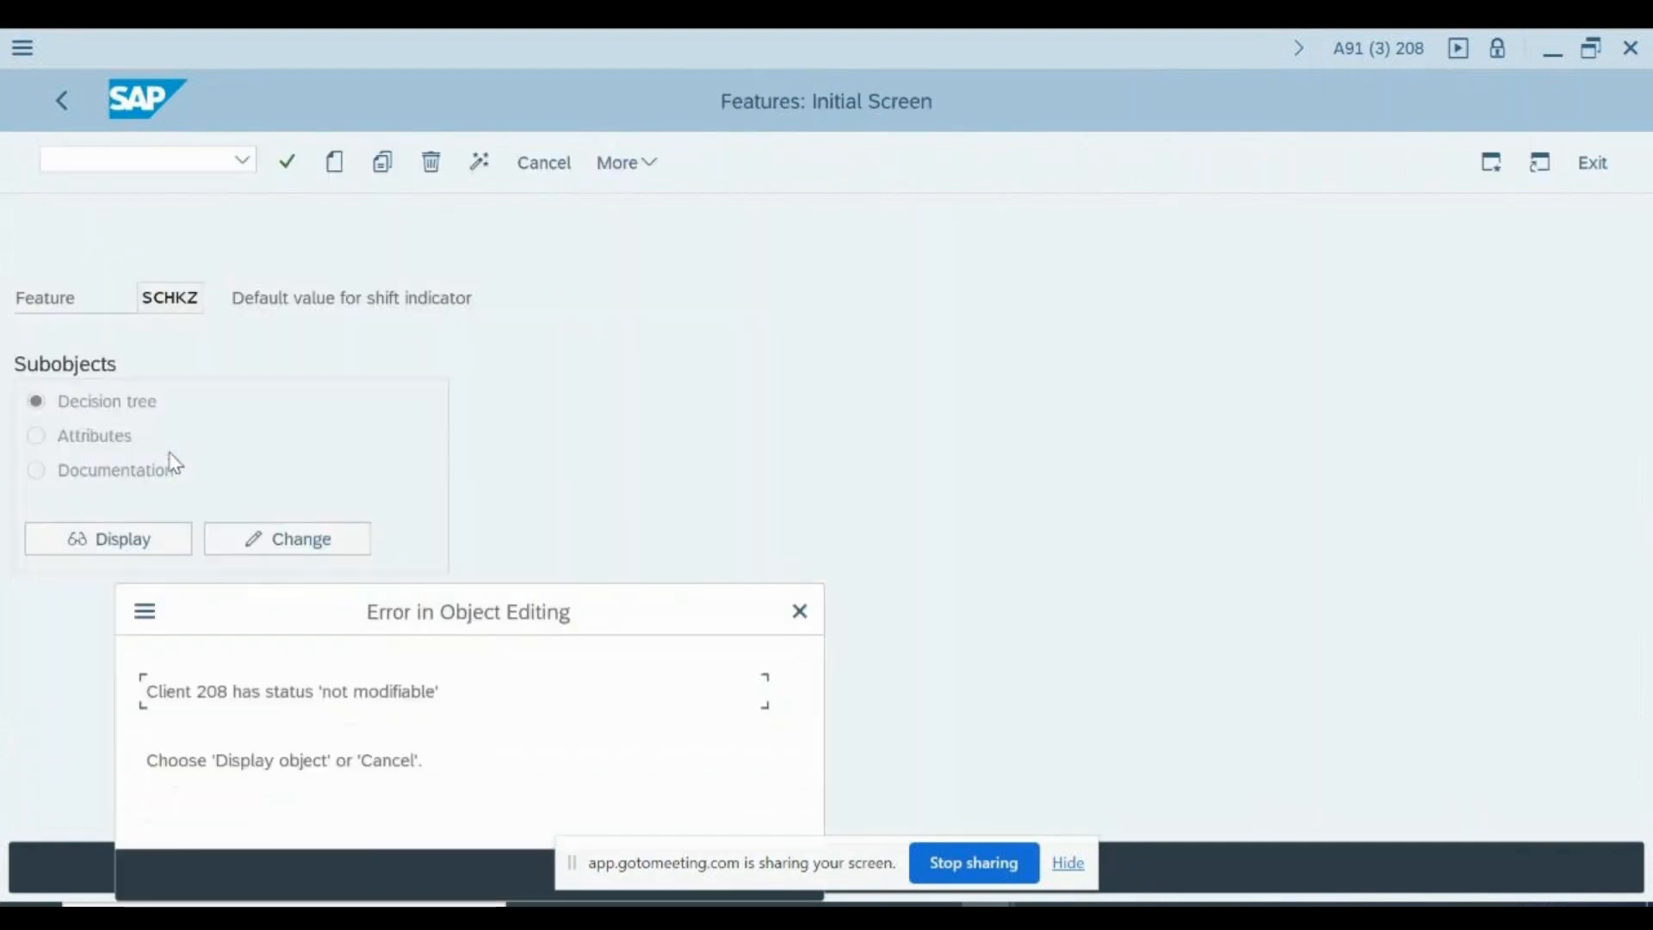
pyautogui.press('Return')
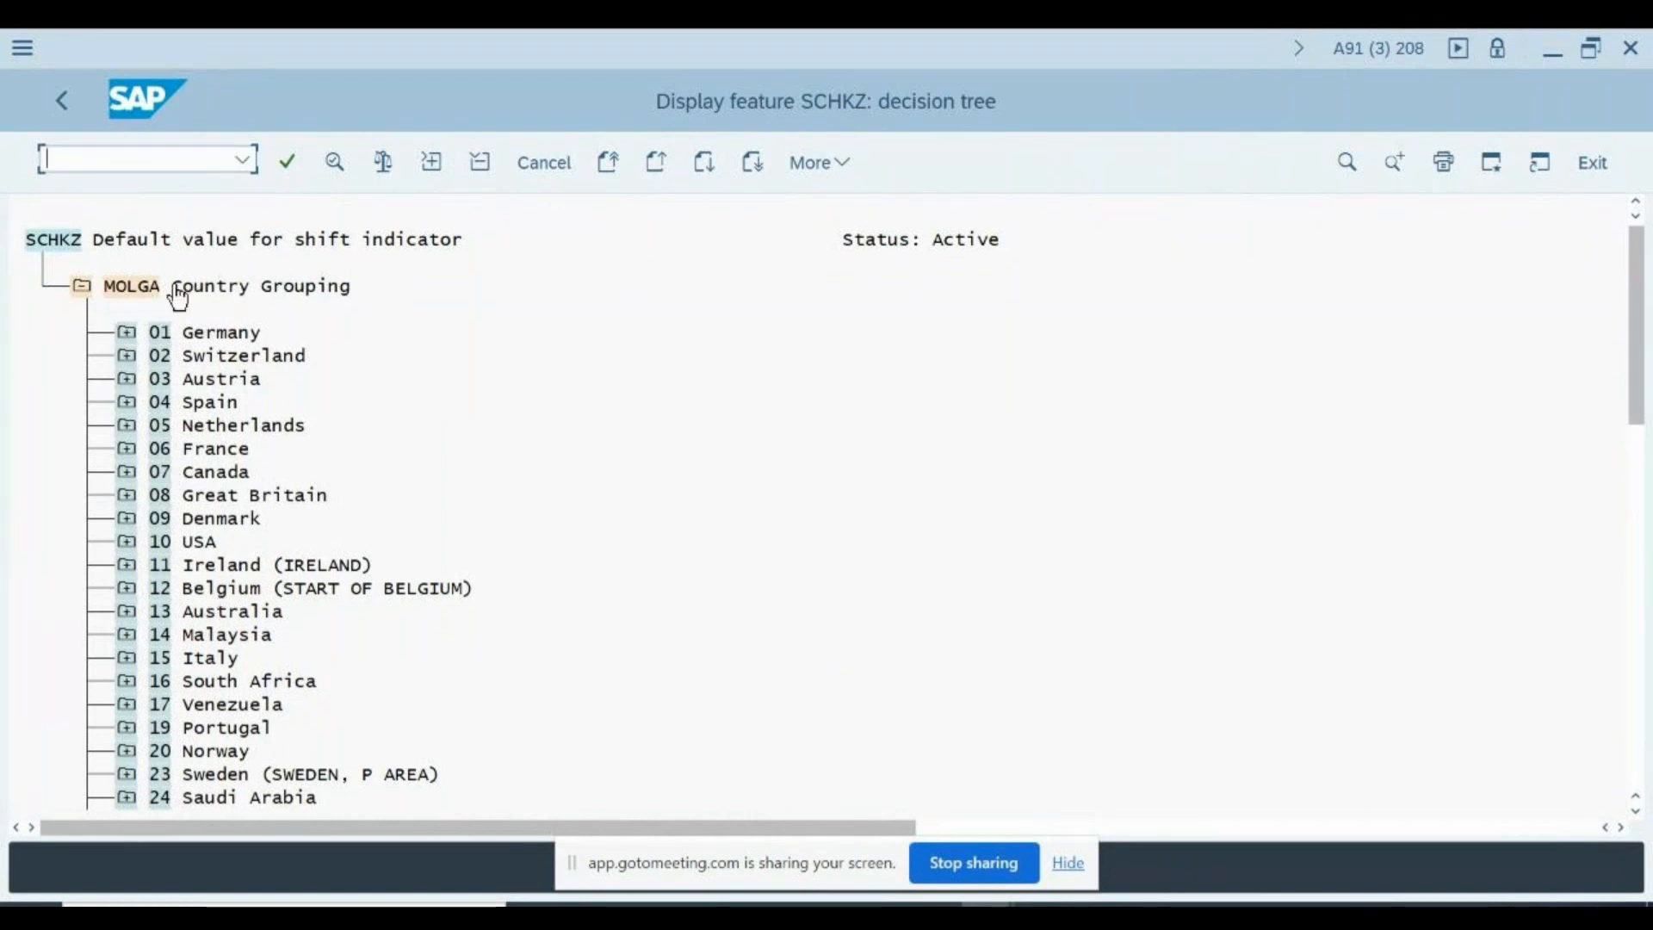
# - Find country grouping 40 India in the SCHKZ decision tree and expand it together with its PERSK Employee Subgroup node
pyautogui.click(183, 727)
pyautogui.scroll(-4, 187, 736)
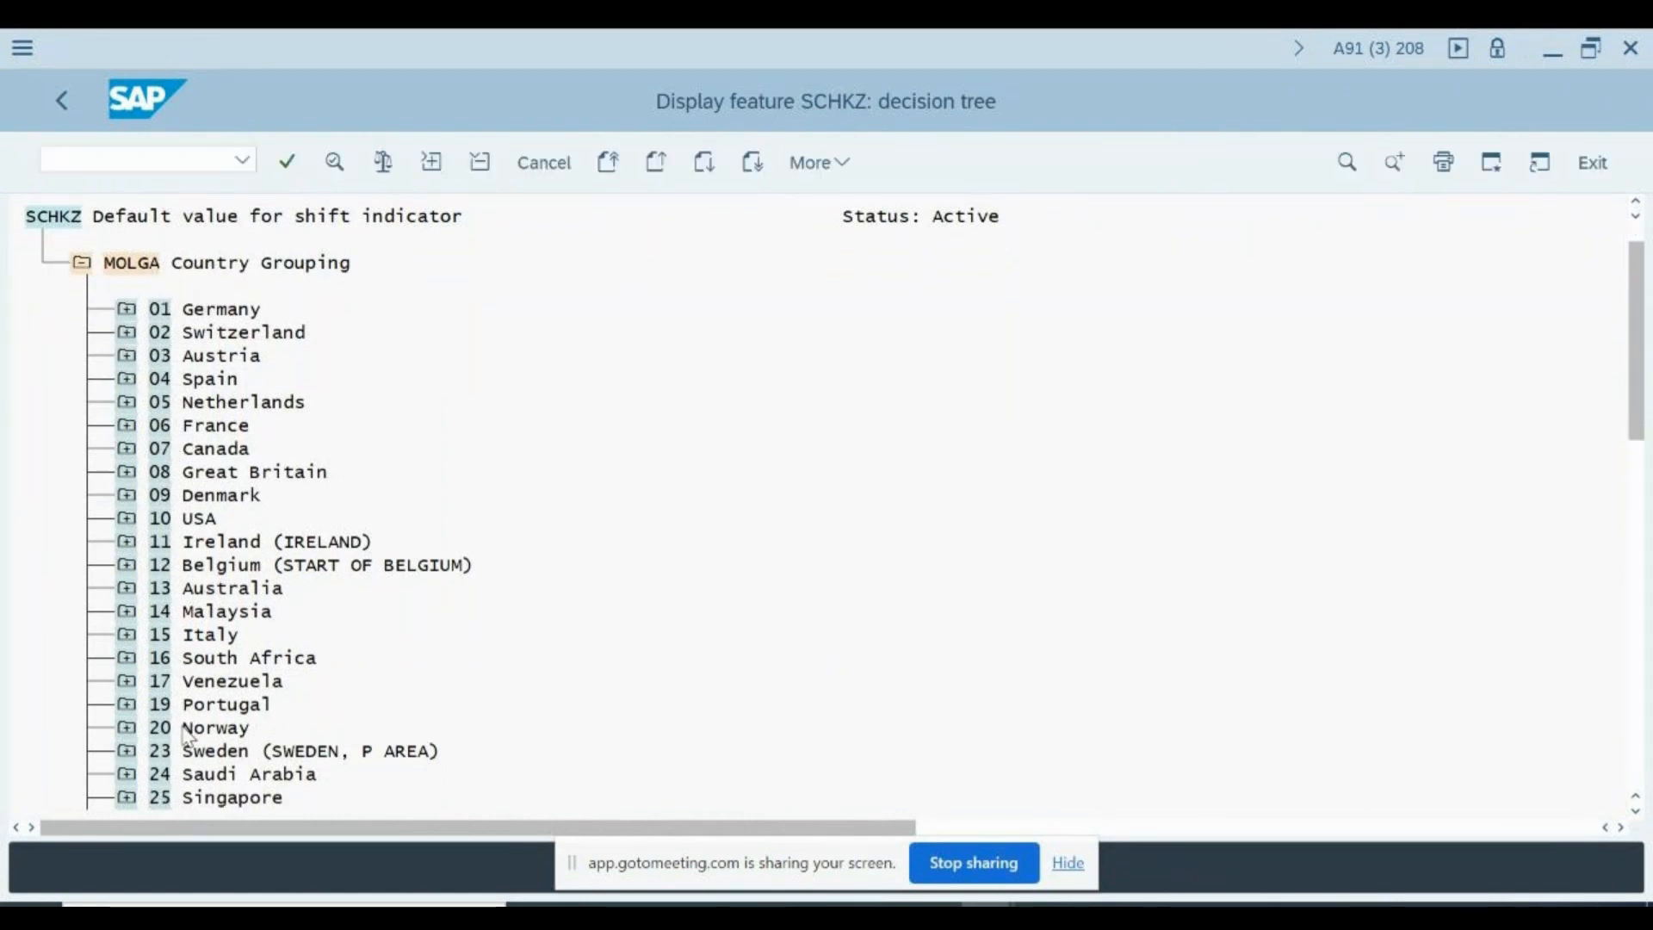
pyautogui.scroll(-4, 187, 736)
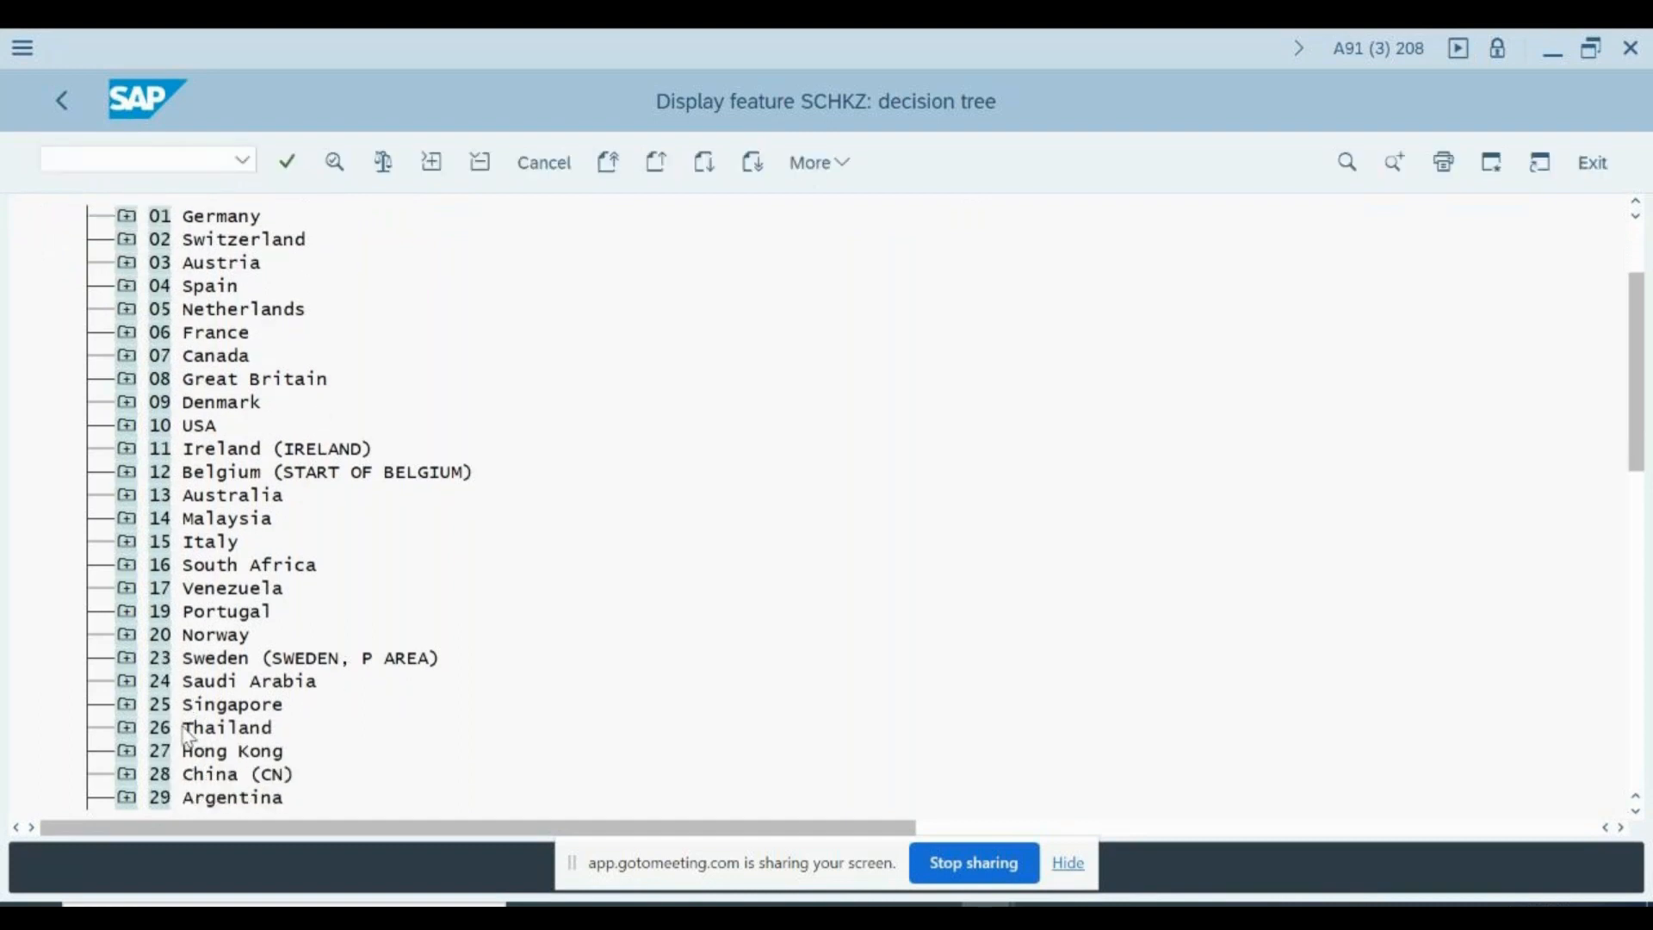
pyautogui.scroll(-1, 187, 736)
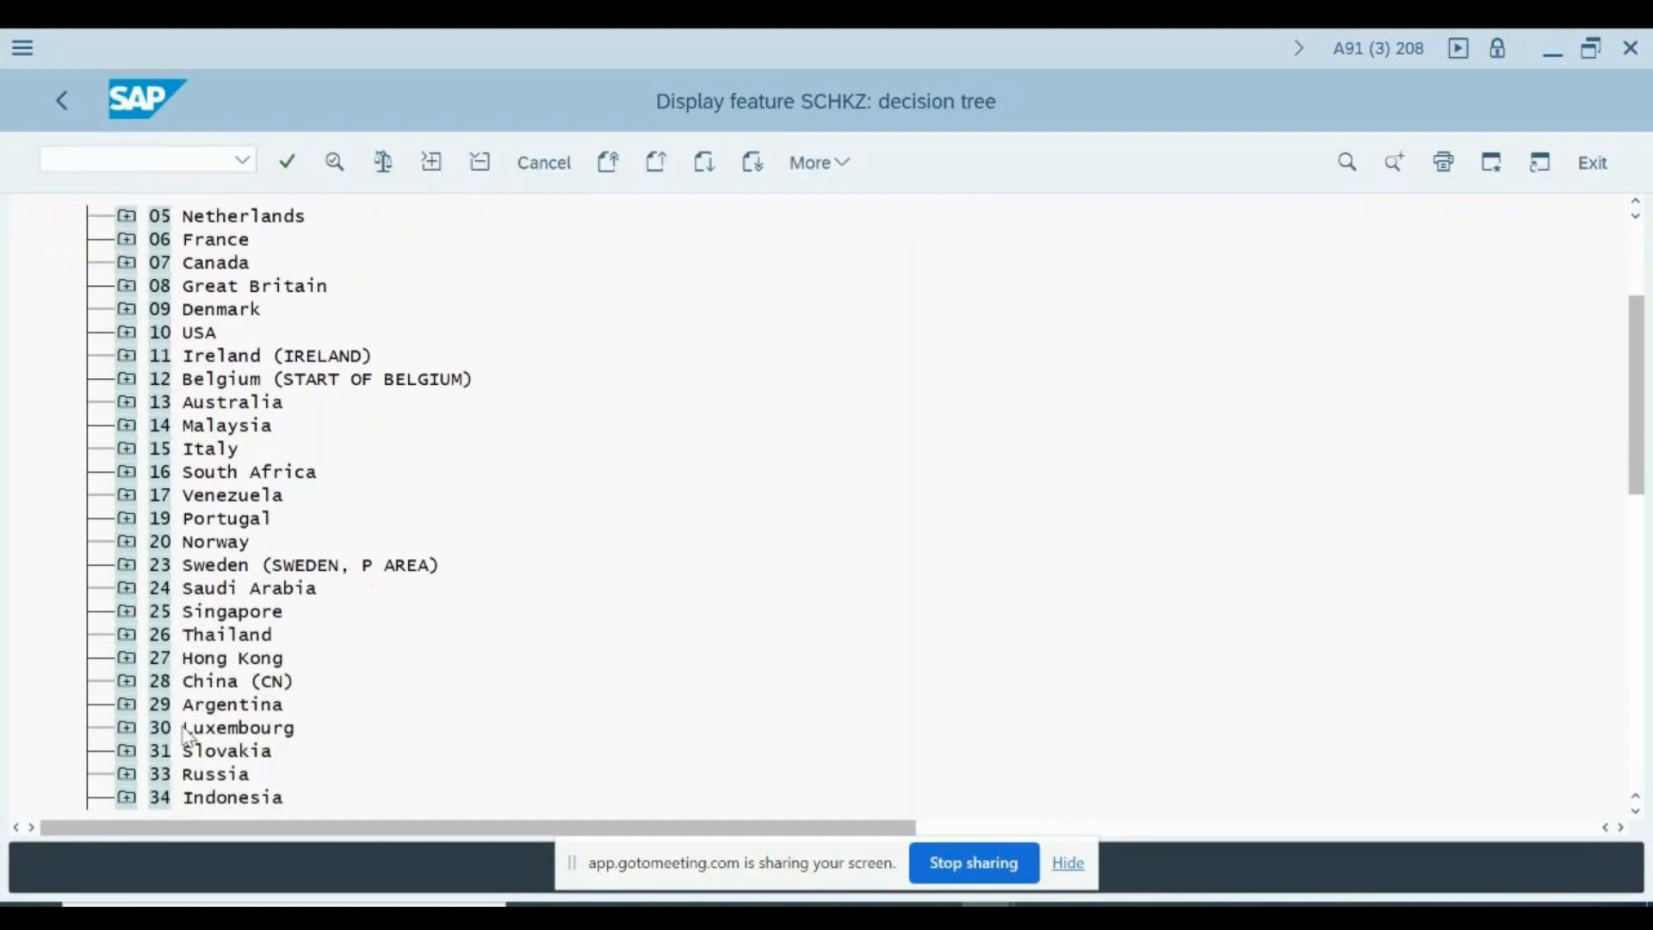
pyautogui.scroll(-1, 186, 736)
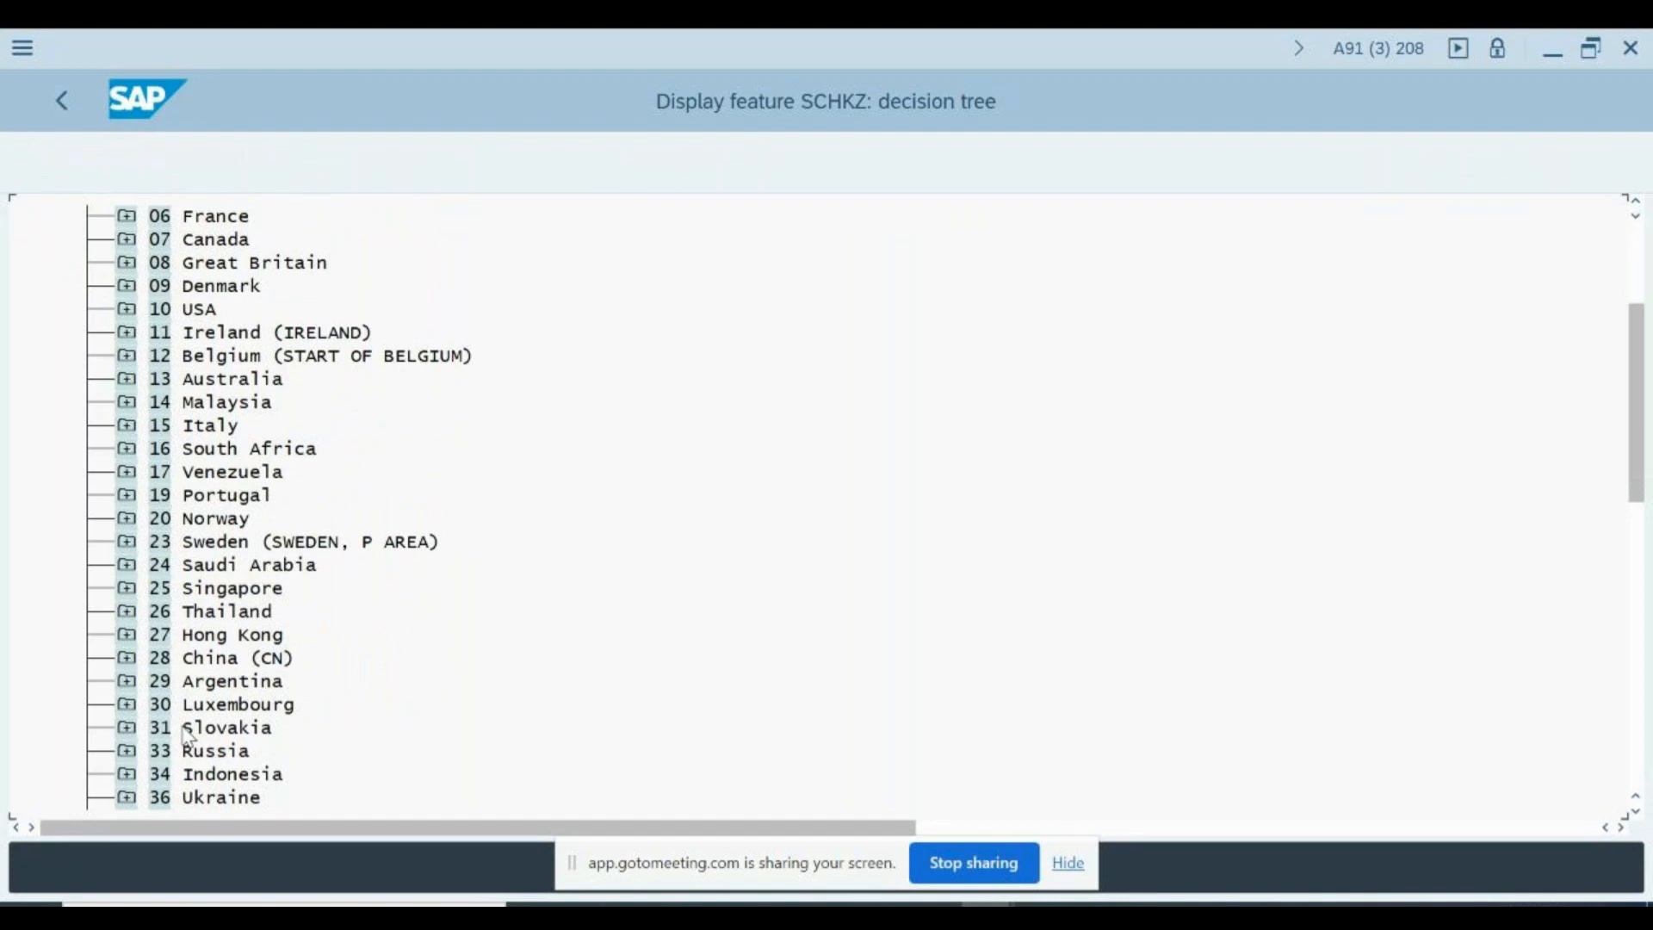
pyautogui.press('pagedown')
pyautogui.click(125, 263)
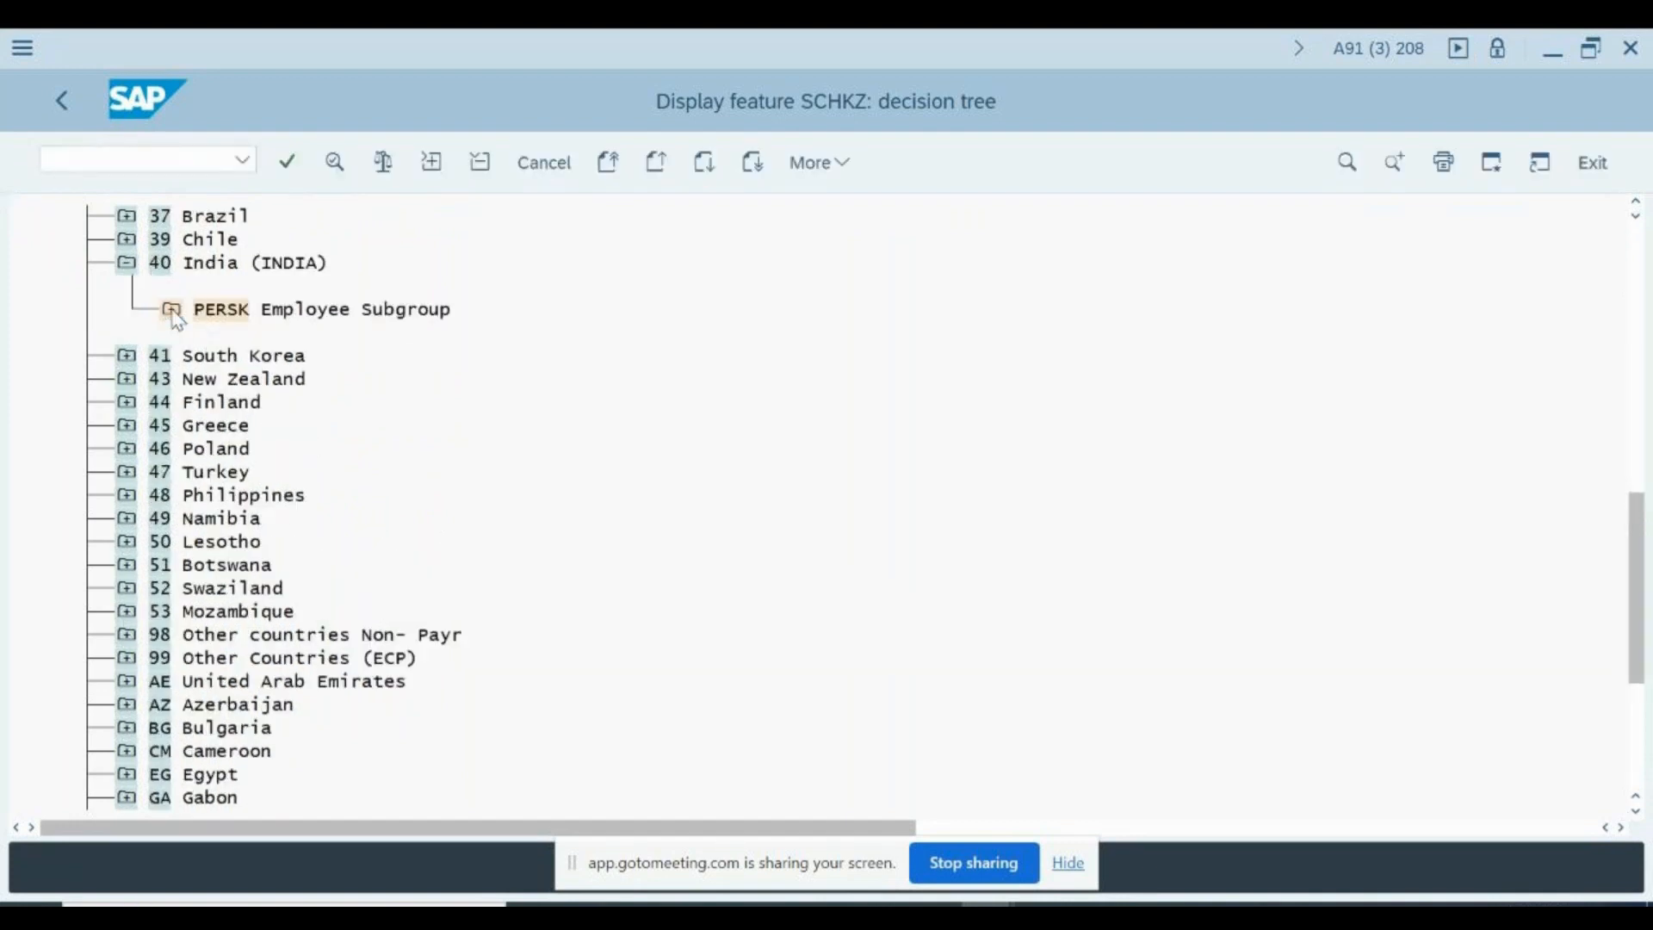
pyautogui.click(172, 311)
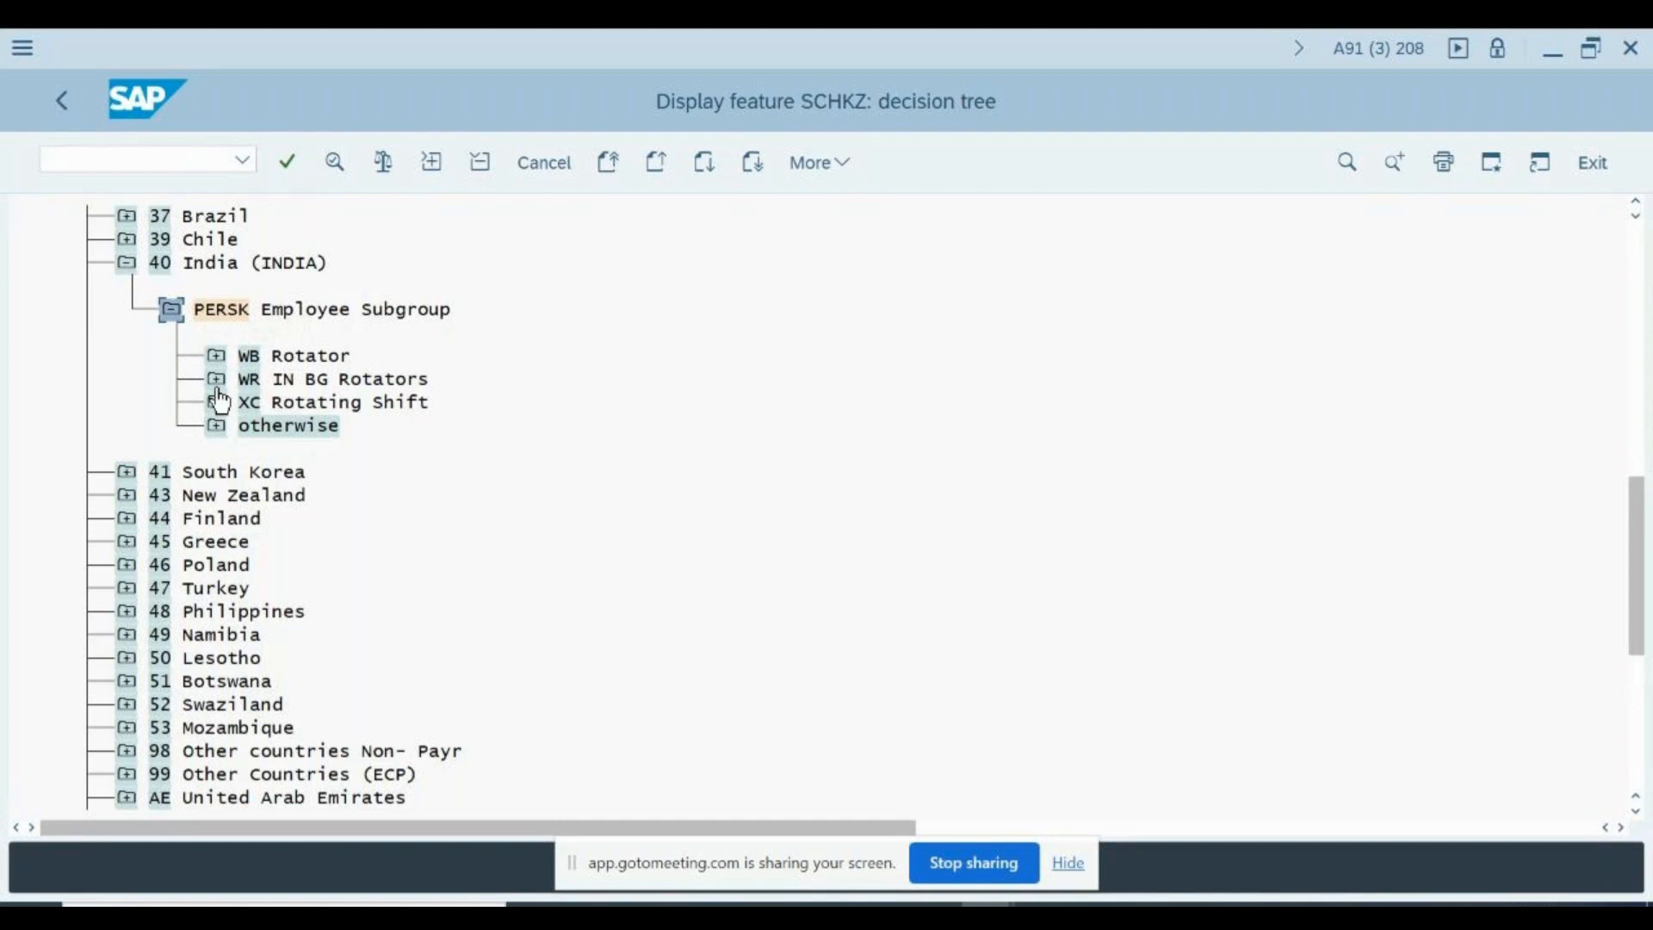
# - Expand employee subgroups WB Rotator and WR IN BG Rotators under India and examine their default work schedule values
pyautogui.click(217, 357)
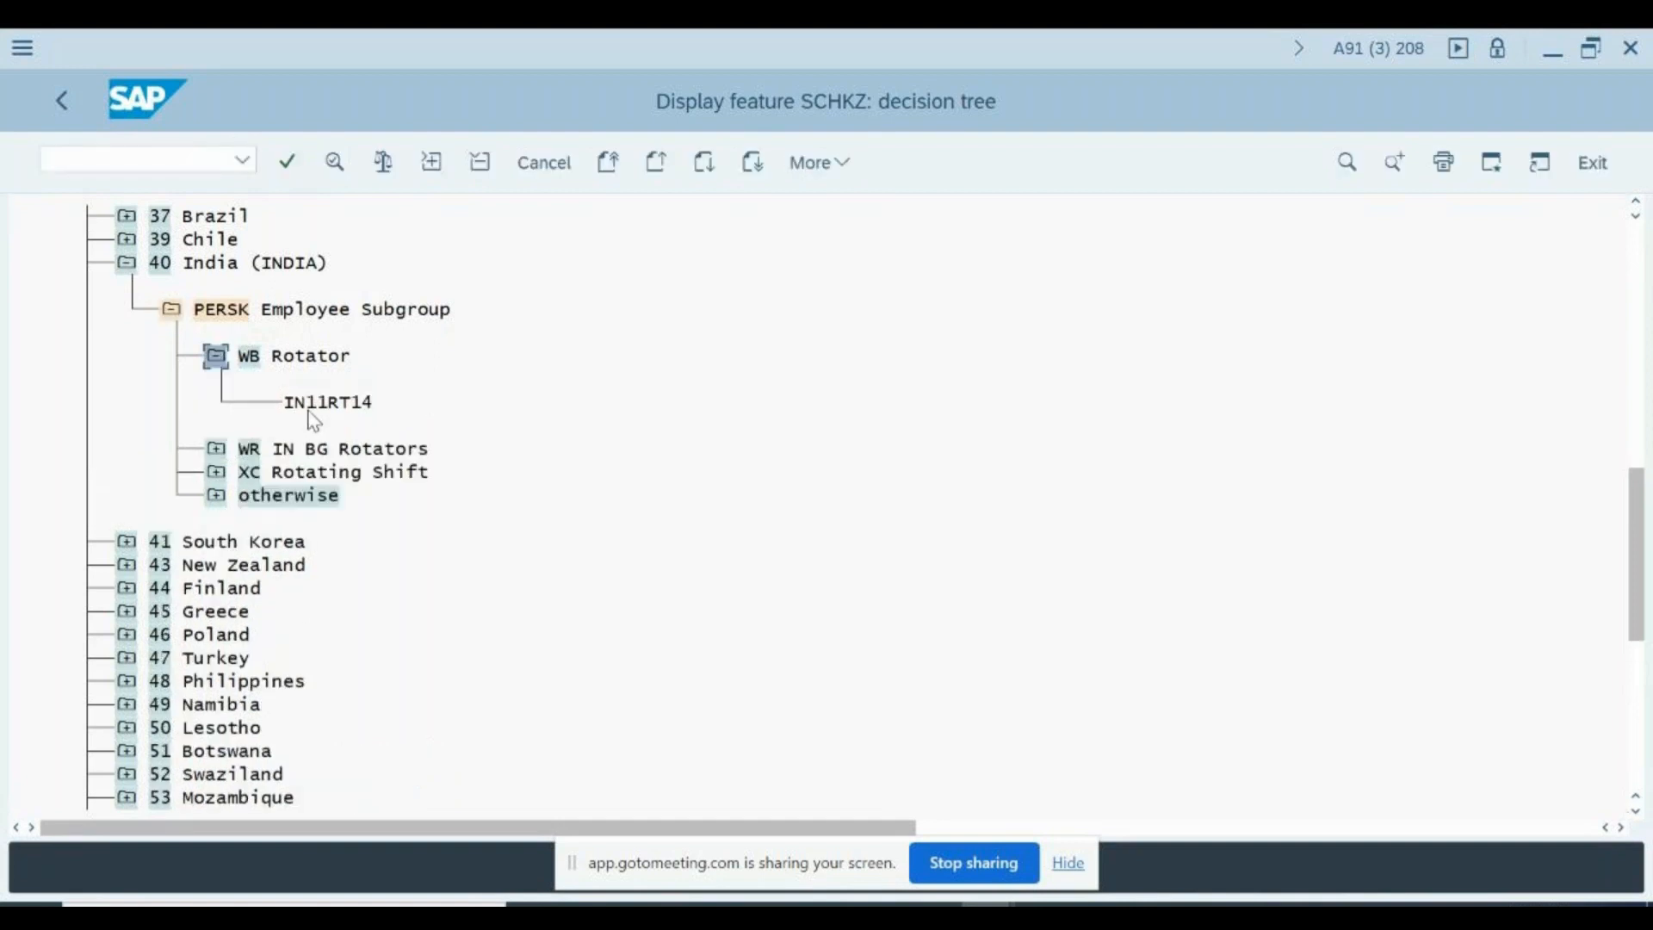
pyautogui.click(366, 402)
pyautogui.click(249, 358)
pyautogui.click(160, 263)
pyautogui.moveTo(287, 403); pyautogui.dragTo(389, 405)
pyautogui.click(215, 449)
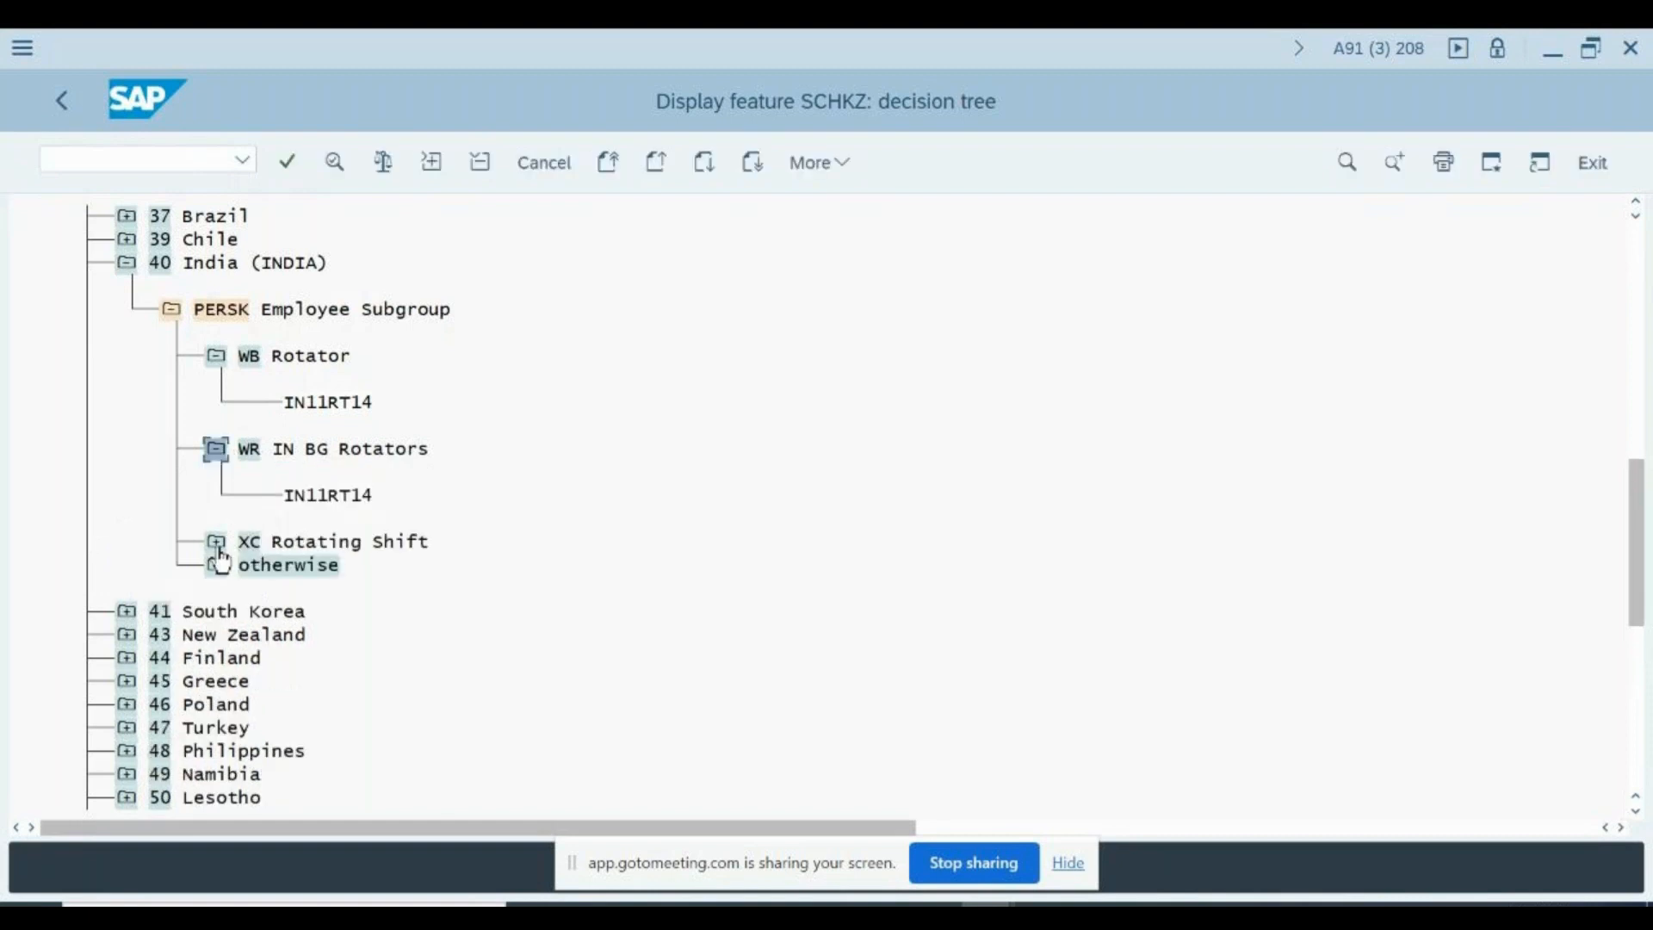
# - Expand the otherwise and XC Rotating Shift branches and view the default for personnel area IN01 SIPL West under Rotating Shift
pyautogui.click(217, 568)
pyautogui.click(222, 542)
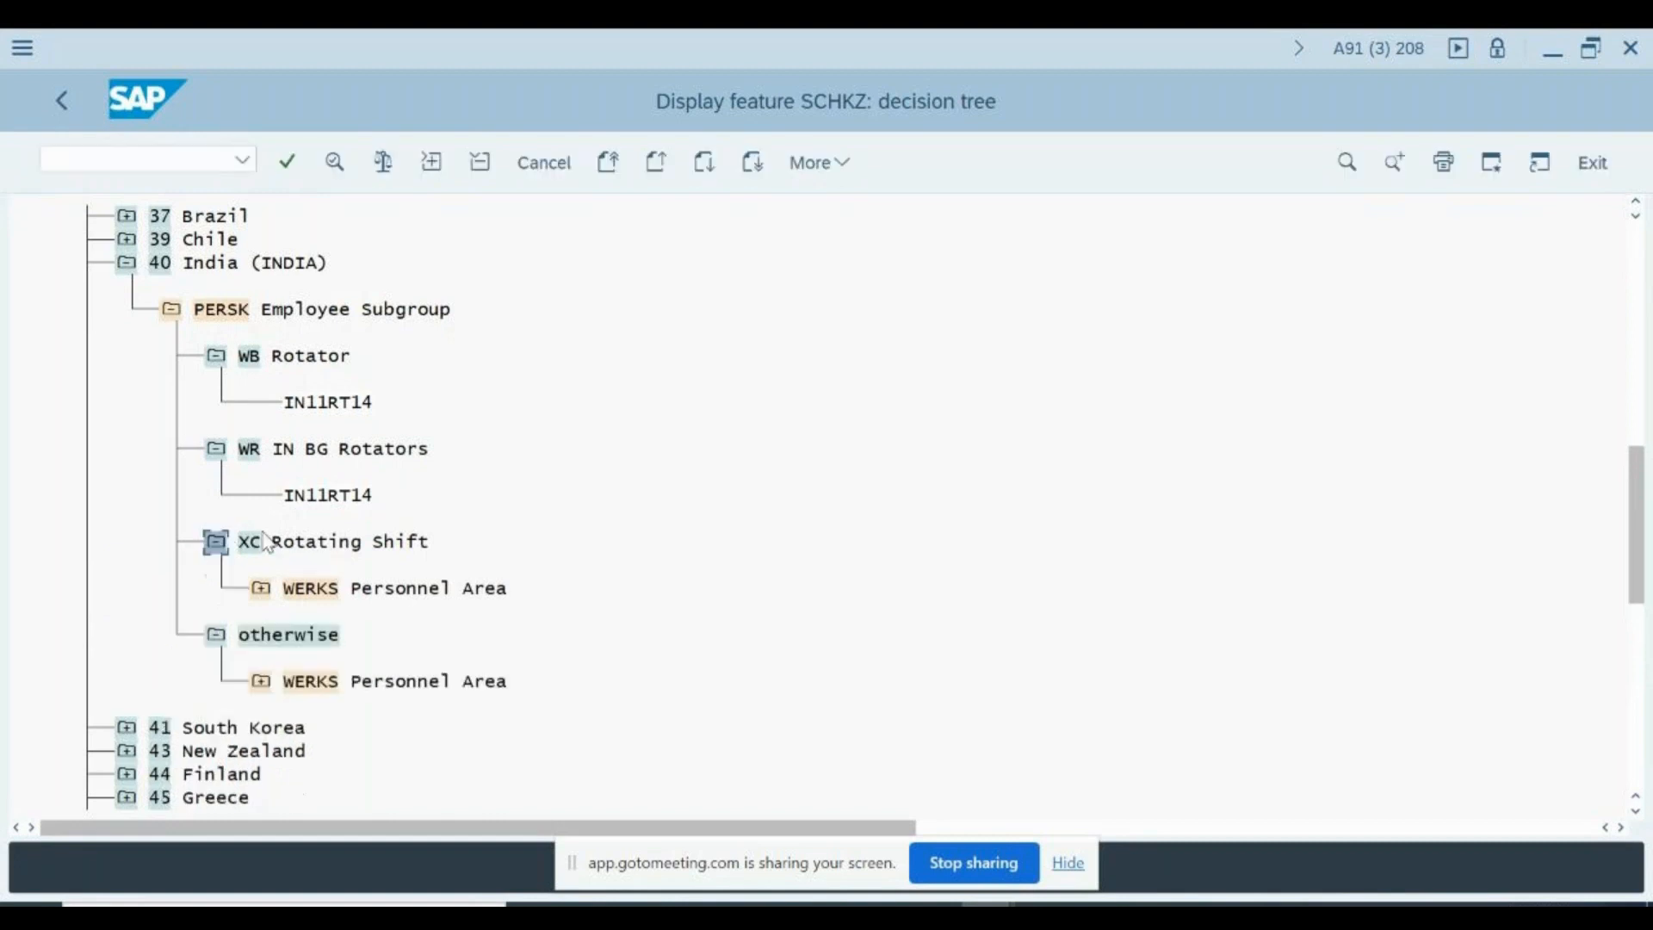
pyautogui.click(261, 594)
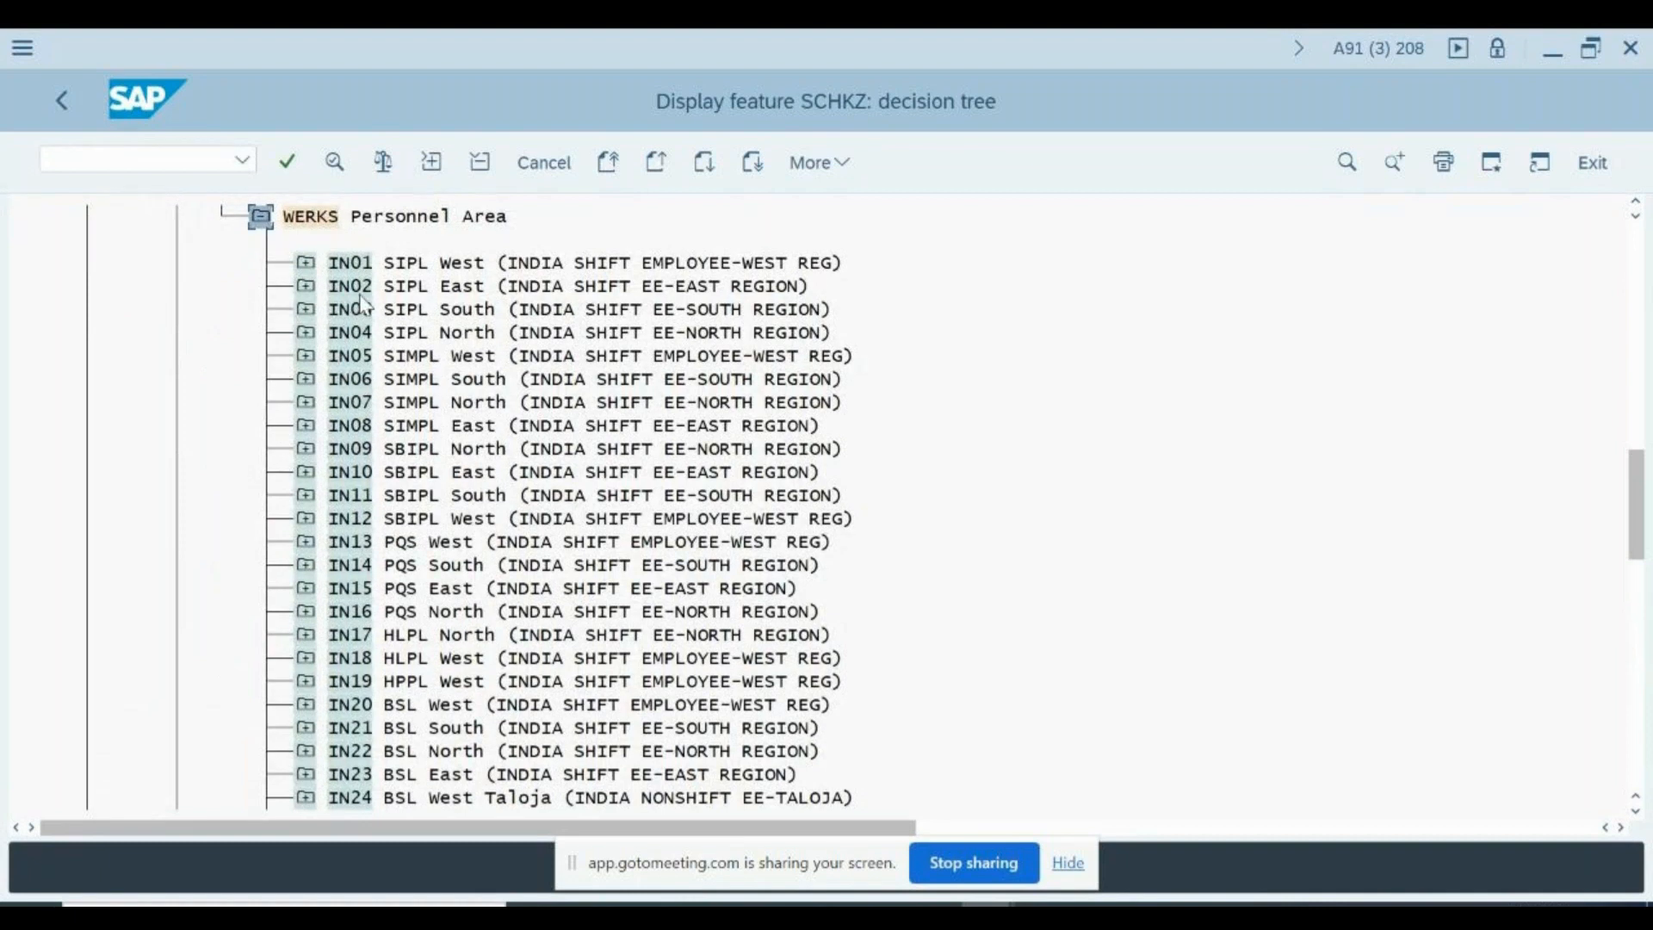
pyautogui.scroll(2, 317, 310)
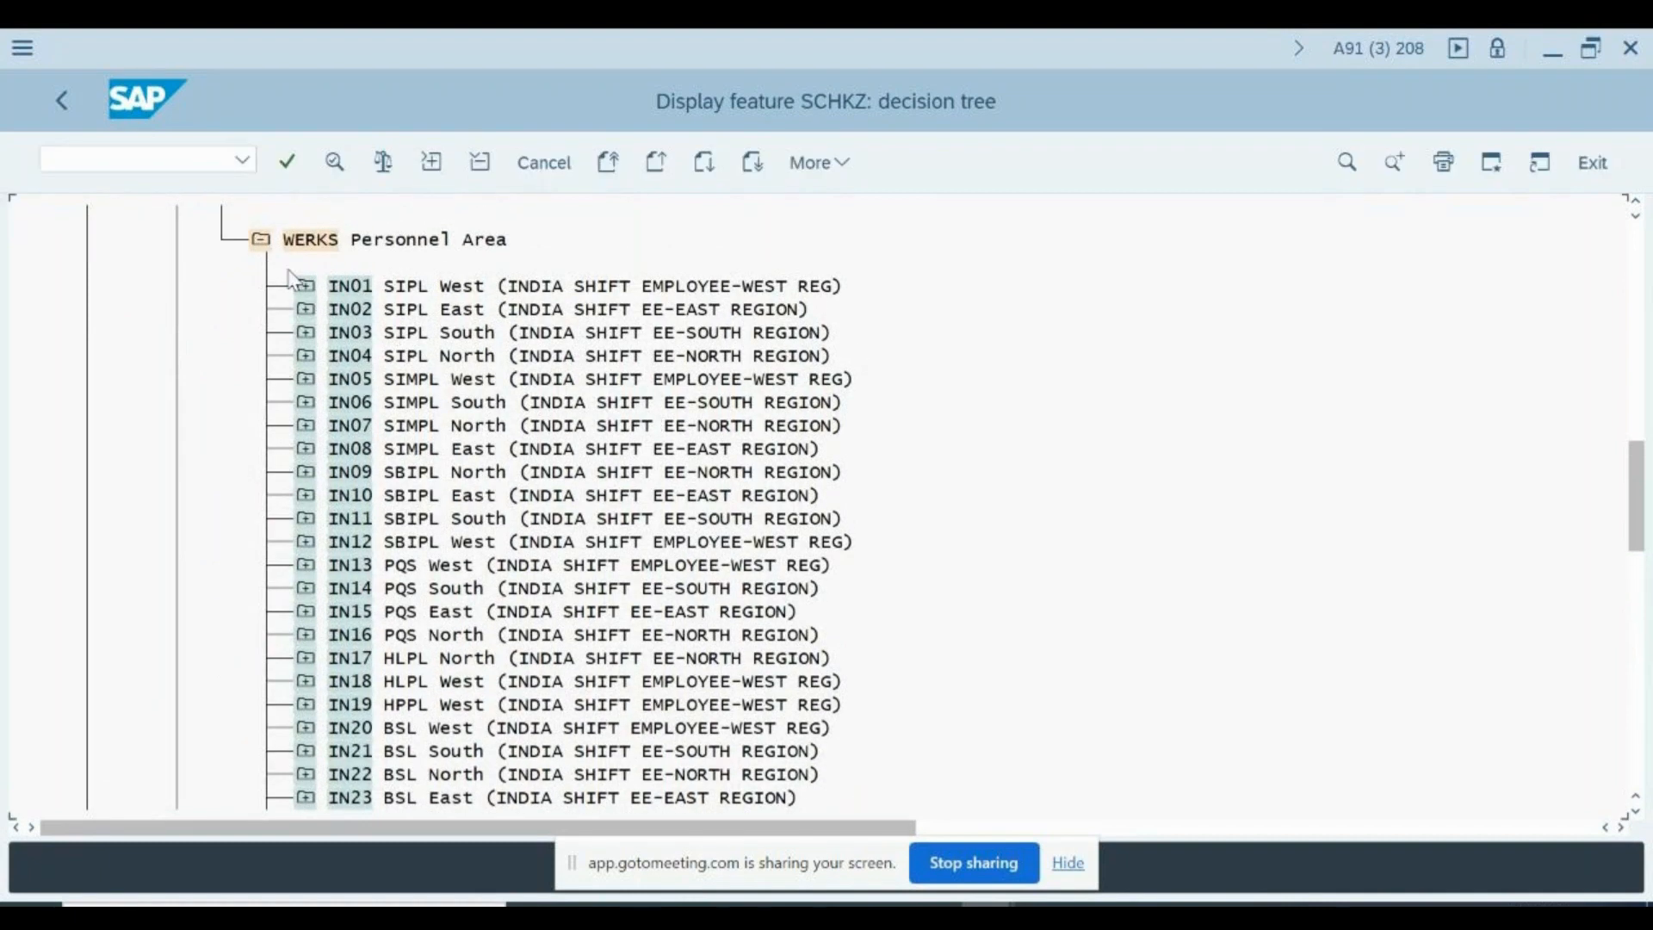
pyautogui.click(308, 310)
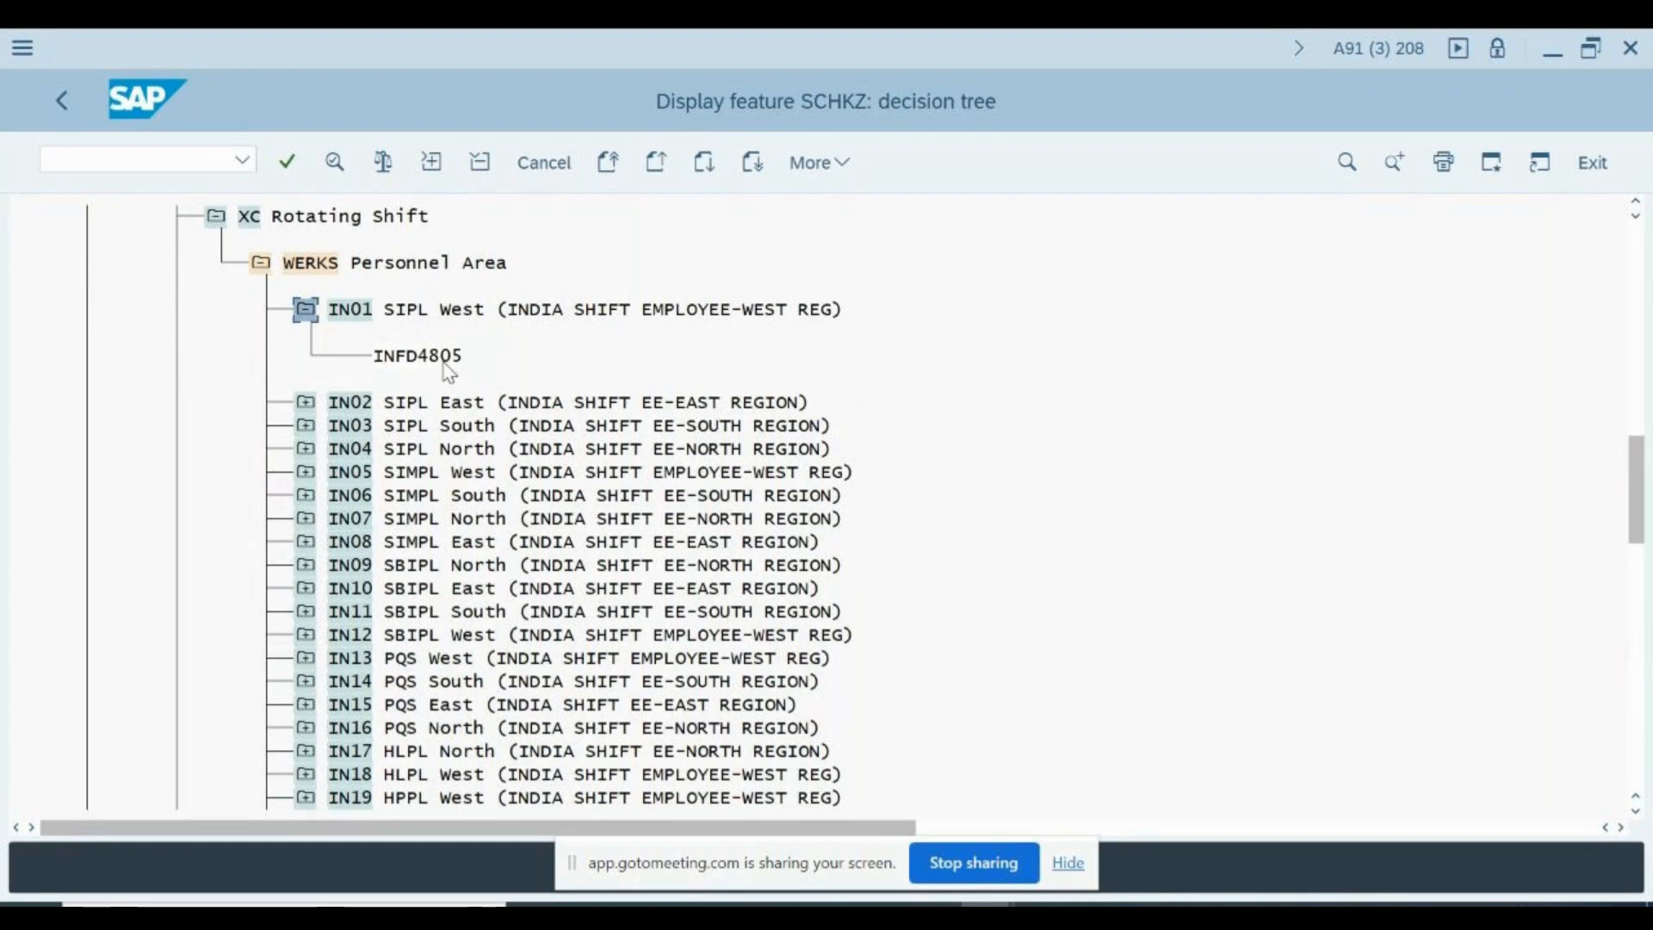
# - Leave the SCHKZ decision tree, reopen the SAP Reference IMG and expand Work Schedules under Time Management
pyautogui.press('F3')
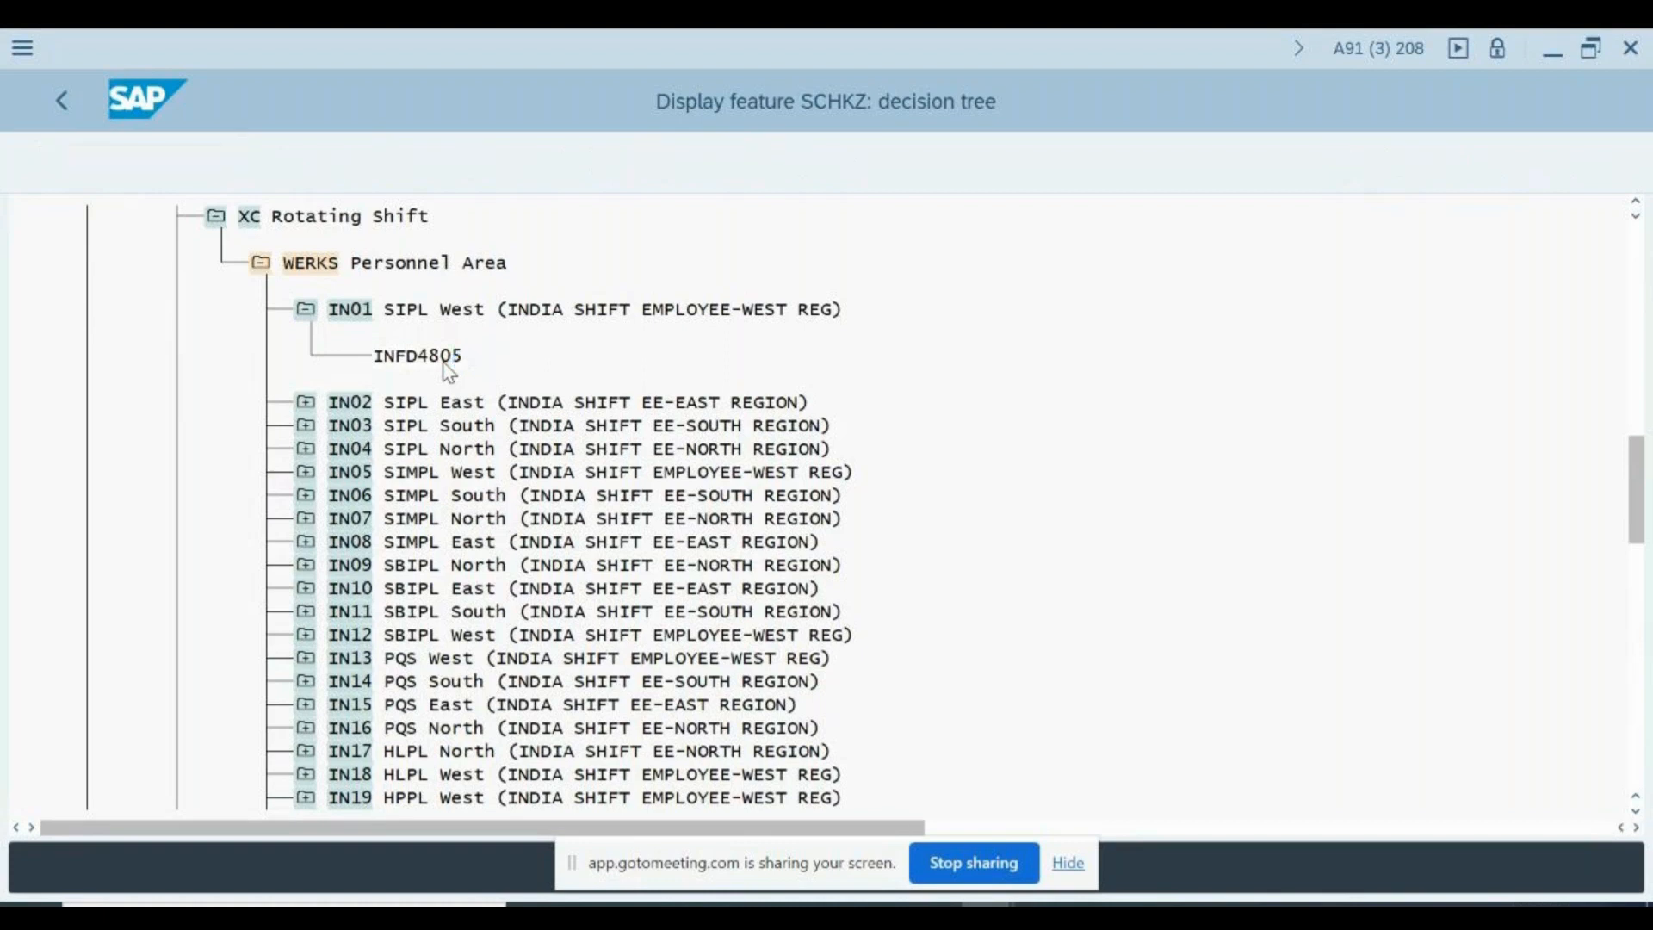
pyautogui.press('F3')
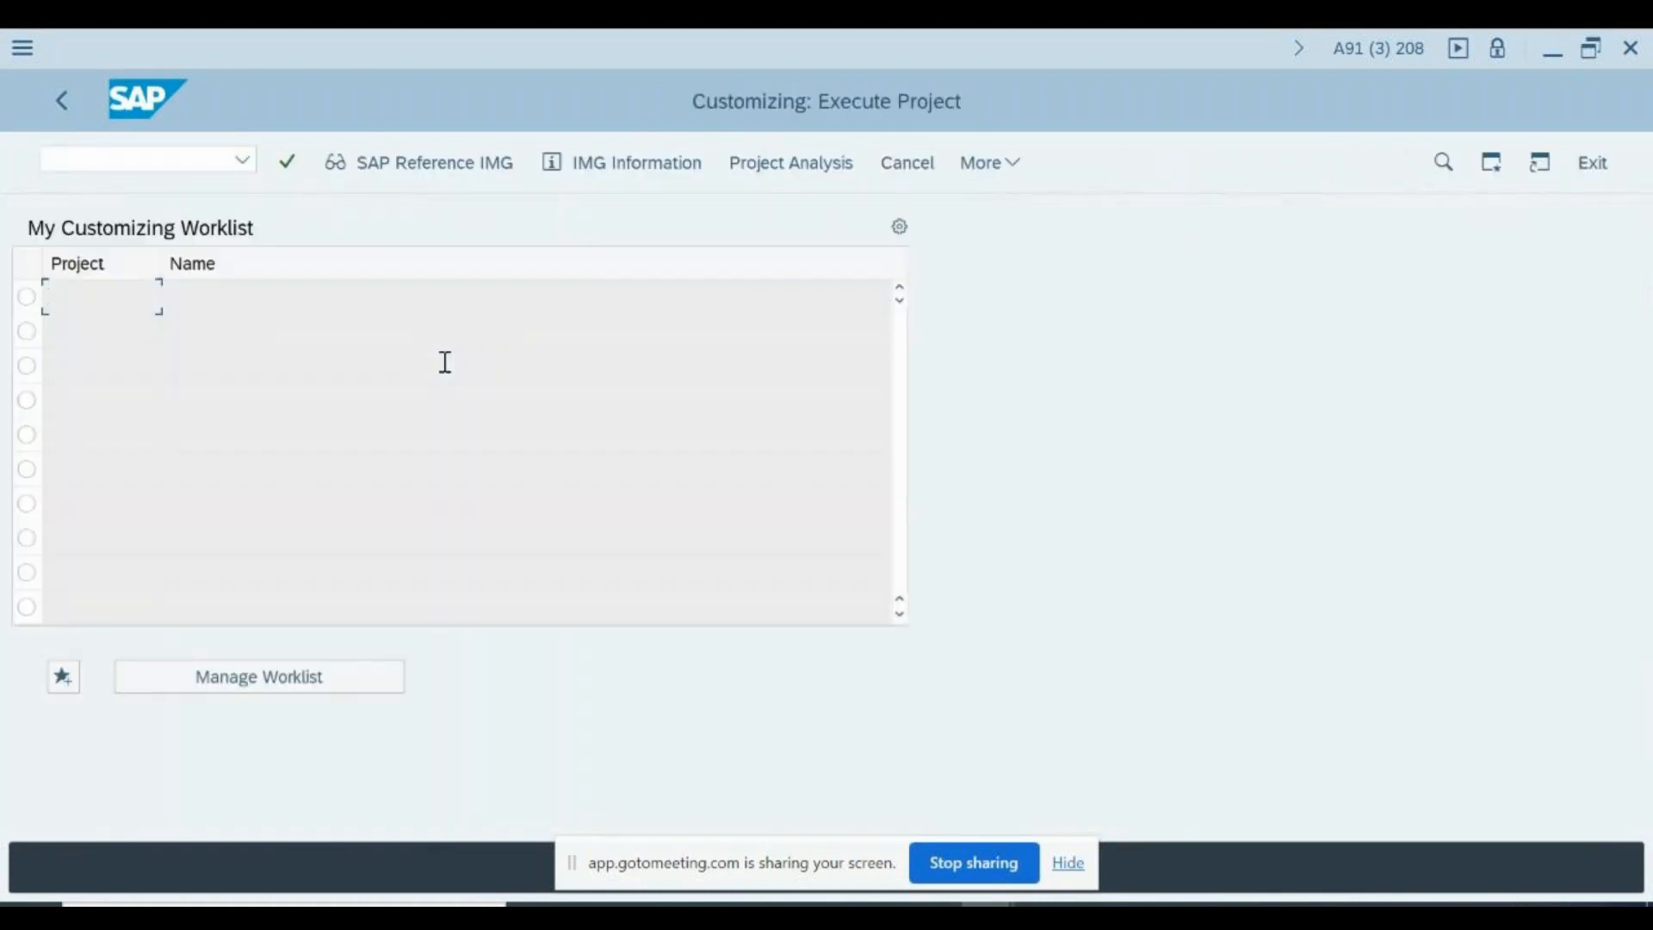
pyautogui.click(442, 168)
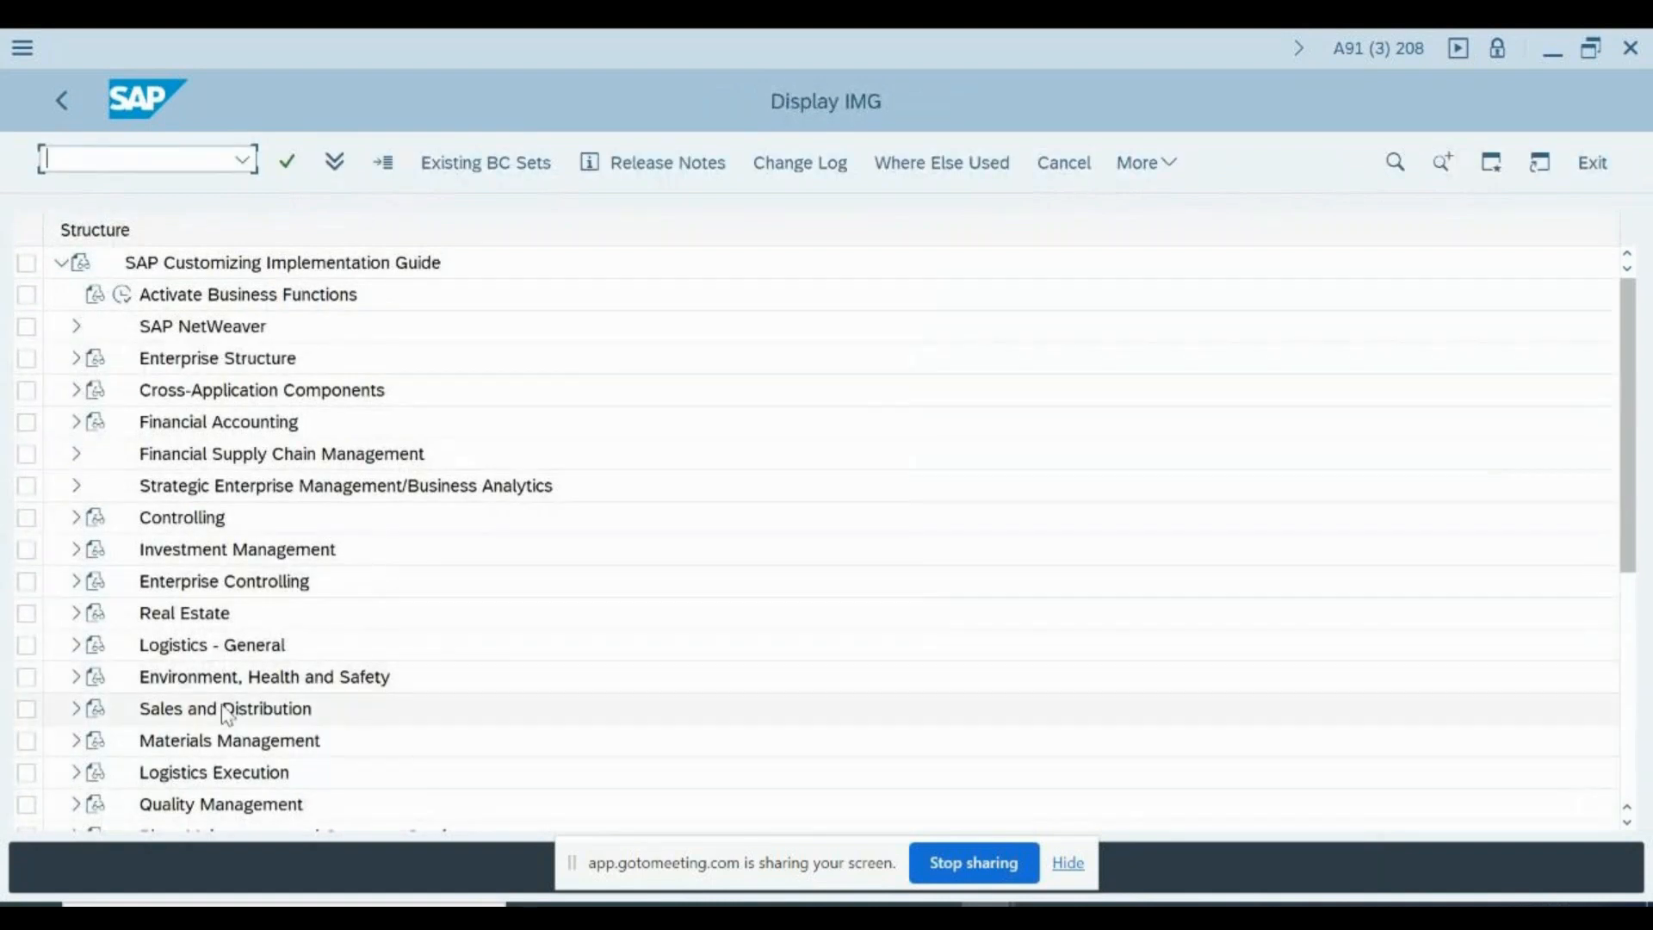
pyautogui.scroll(-3, 228, 711)
pyautogui.scroll(-3, 228, 712)
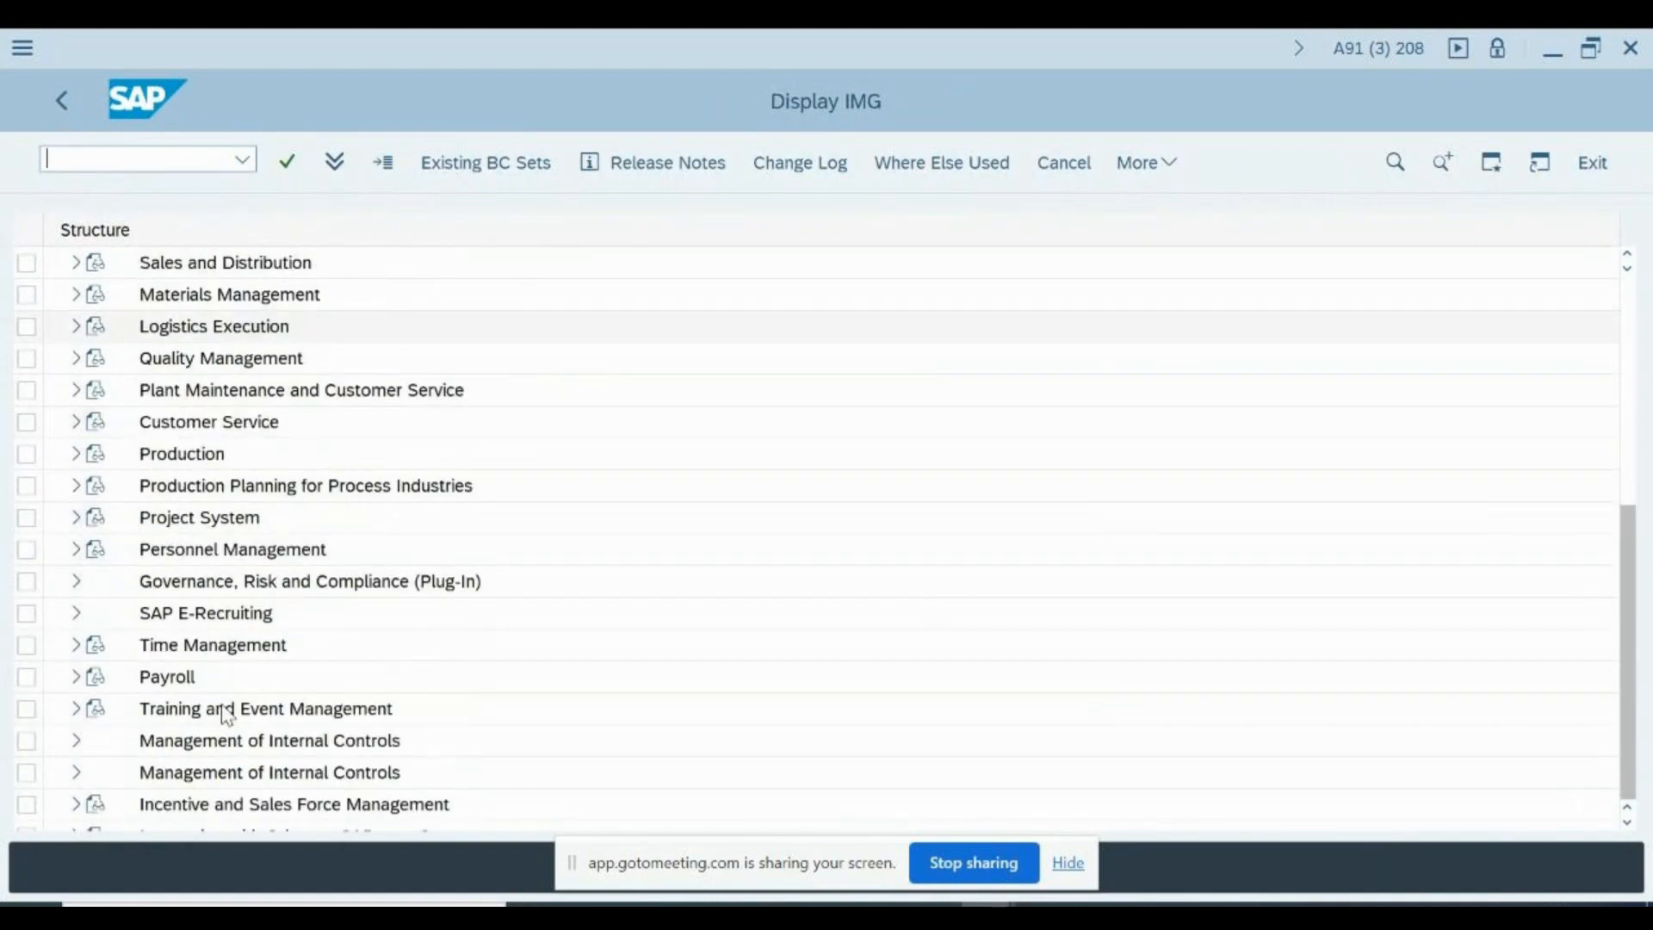
pyautogui.click(77, 647)
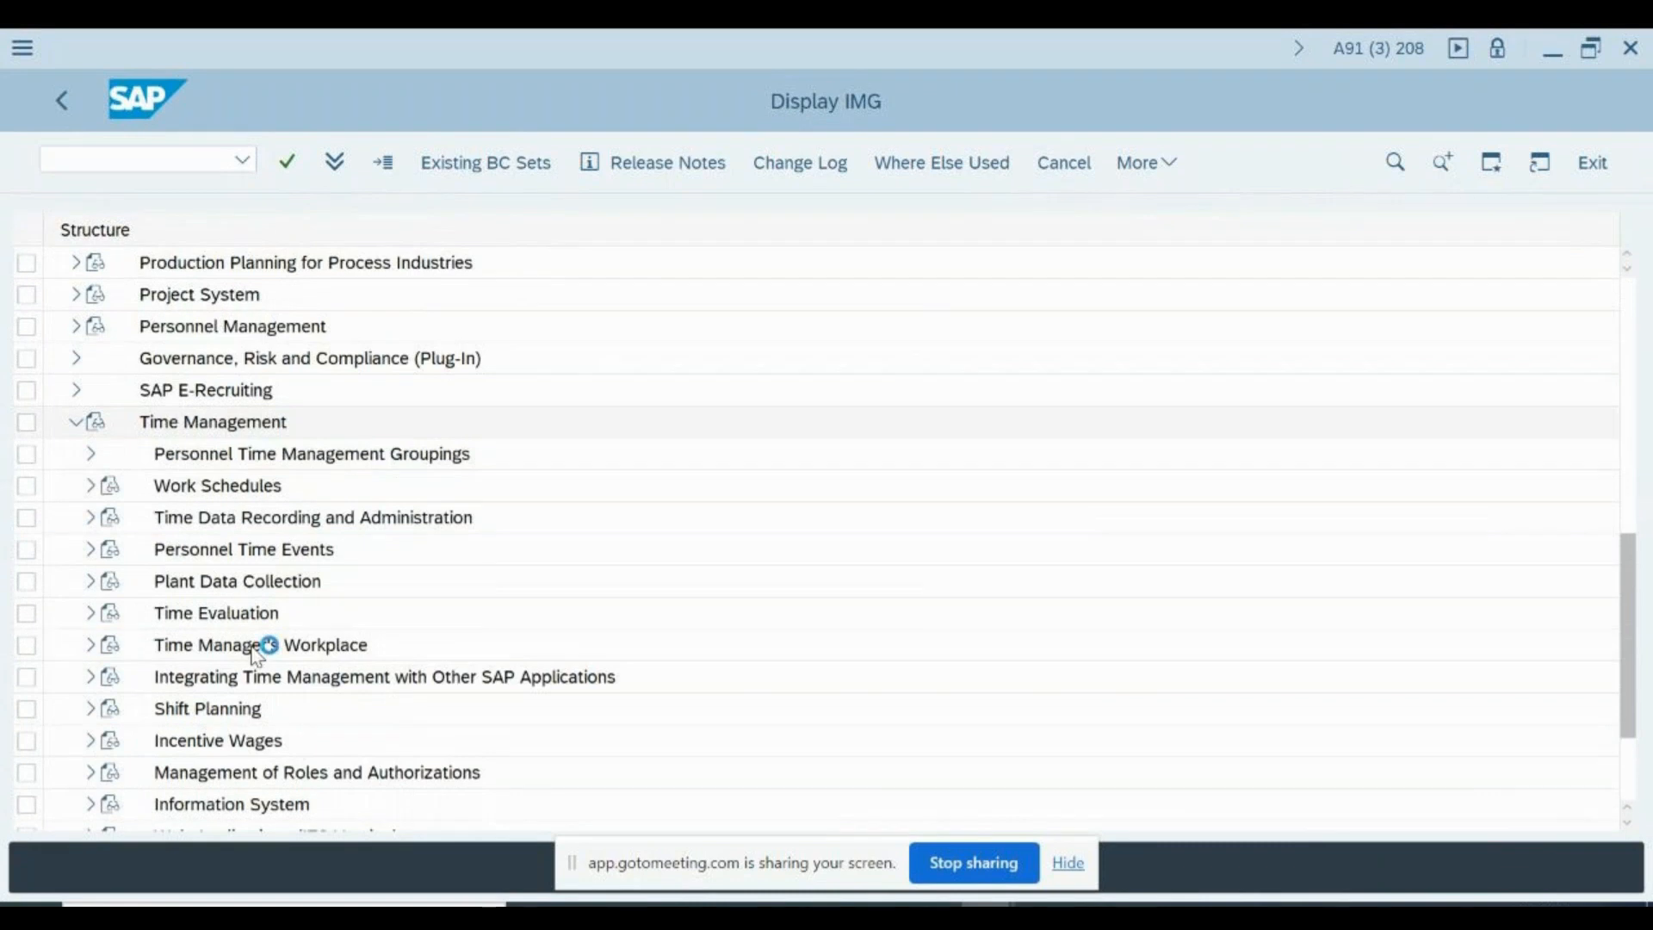
pyautogui.scroll(-2, 263, 646)
pyautogui.scroll(-2, 256, 655)
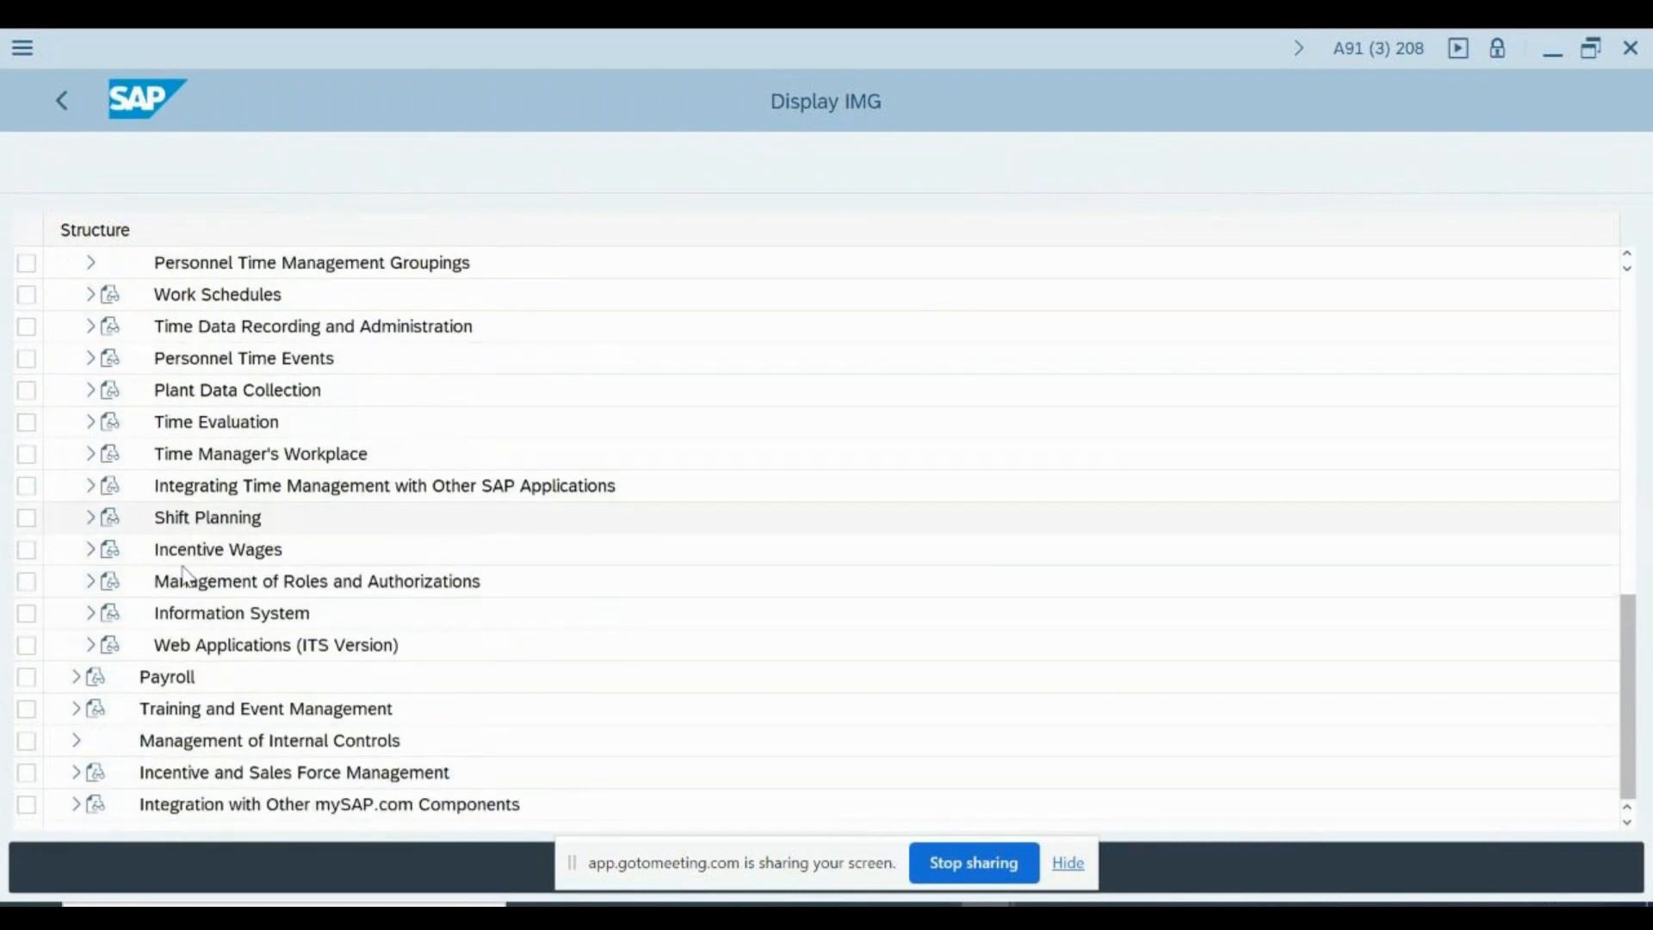
pyautogui.click(91, 294)
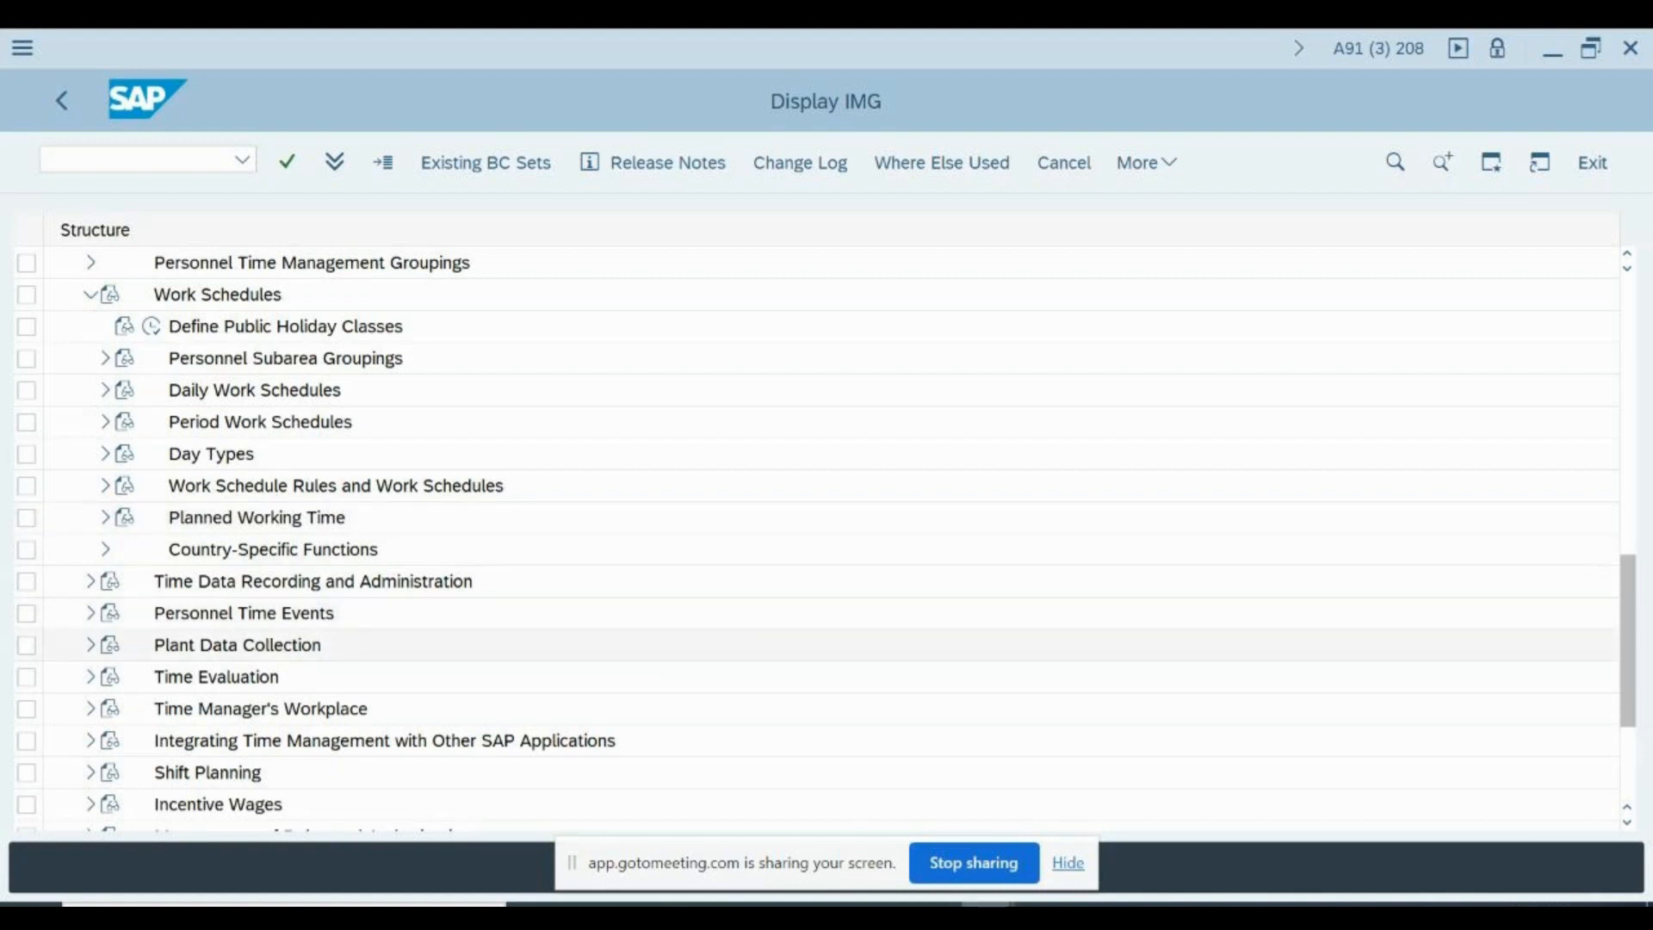
# - Switch to the Table Content PA2002 session and start Maintain HR Master Data with transaction PA30
pyautogui.moveTo(989, 912)
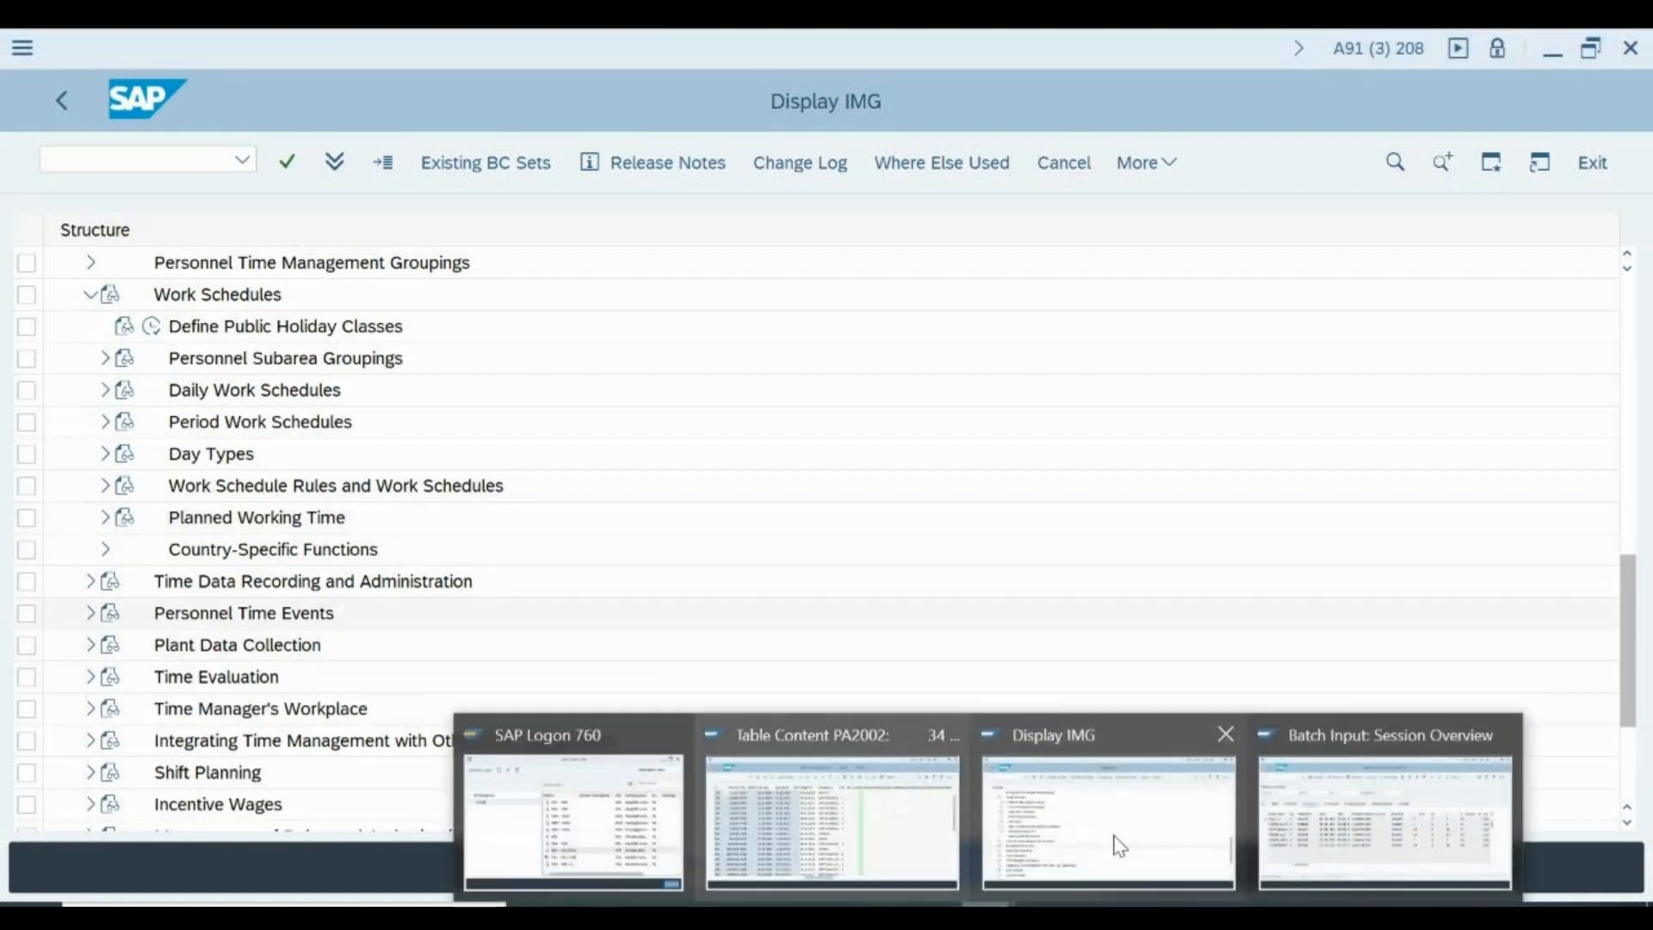
pyautogui.click(866, 830)
pyautogui.click(163, 160)
pyautogui.write('/nap30')
pyautogui.press('Return')
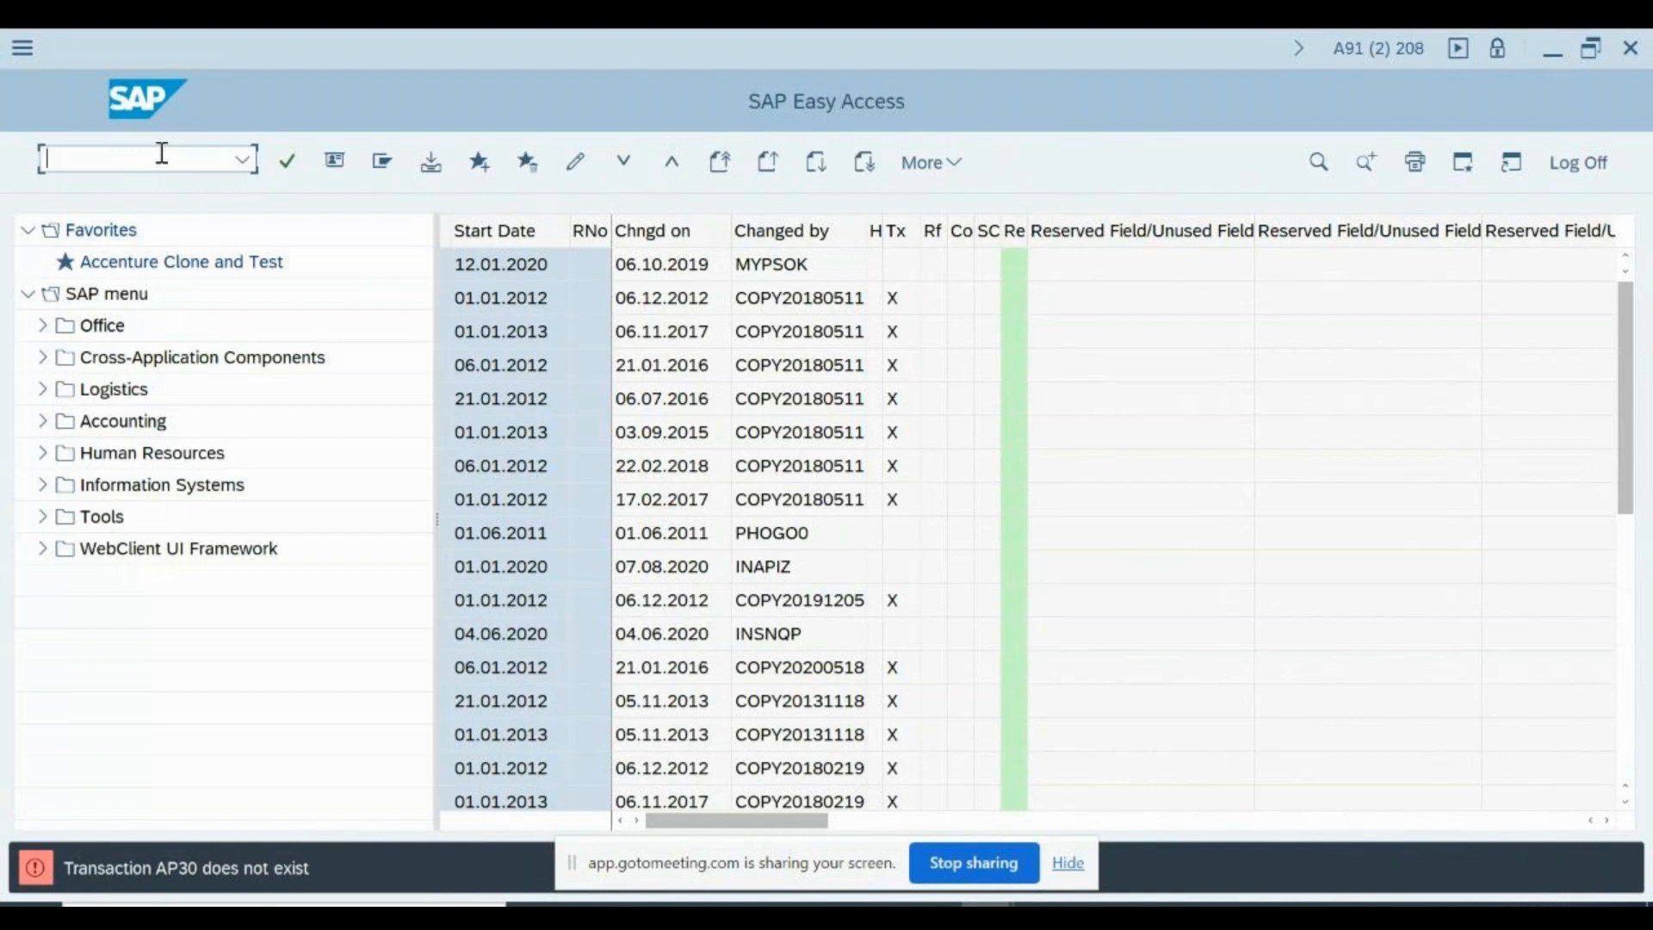
pyautogui.write('pa30')
pyautogui.press('Return')
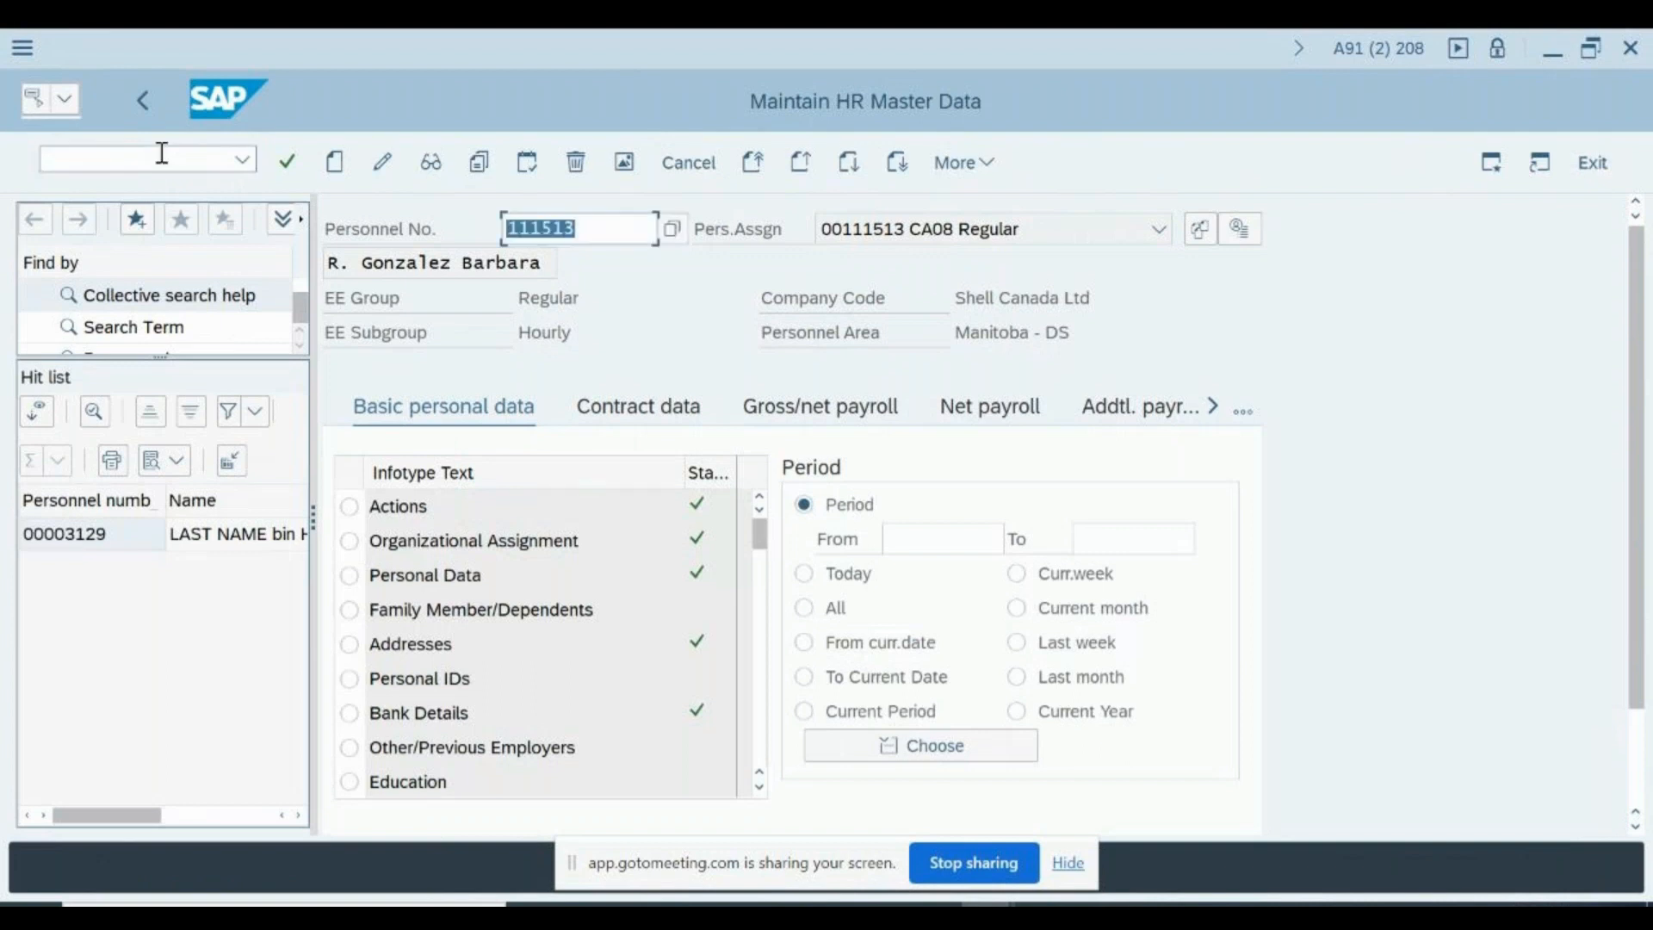
# - Start creating a Planned Working Time record (infotype 7) for the displayed employee
pyautogui.write('7')
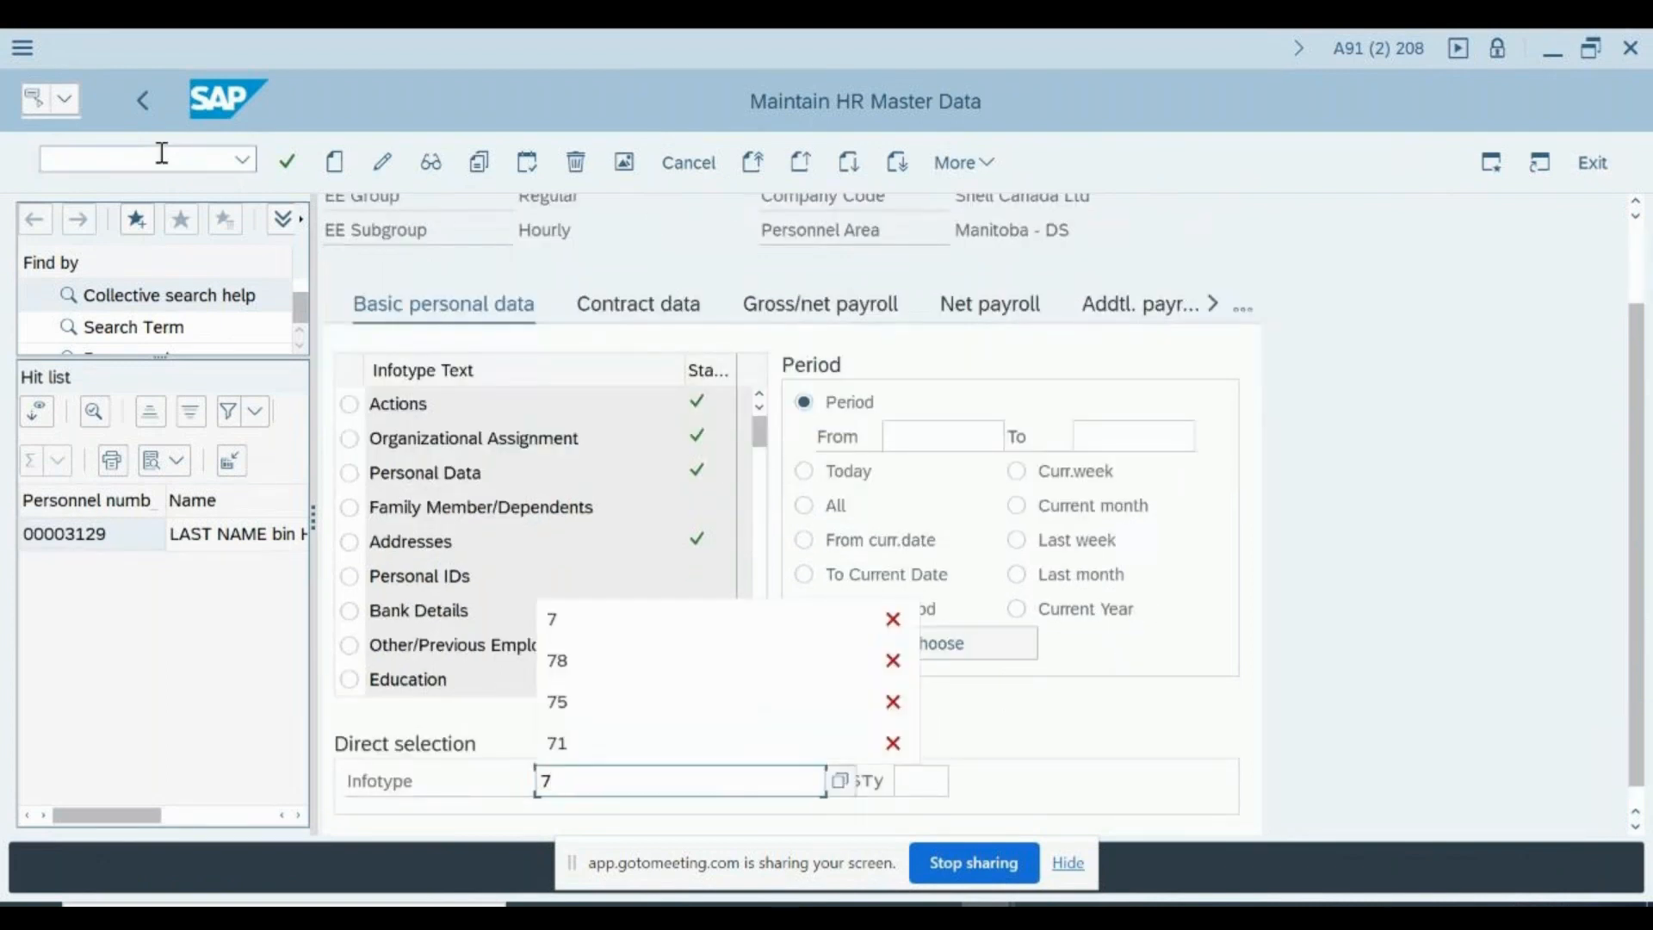
pyautogui.click(335, 168)
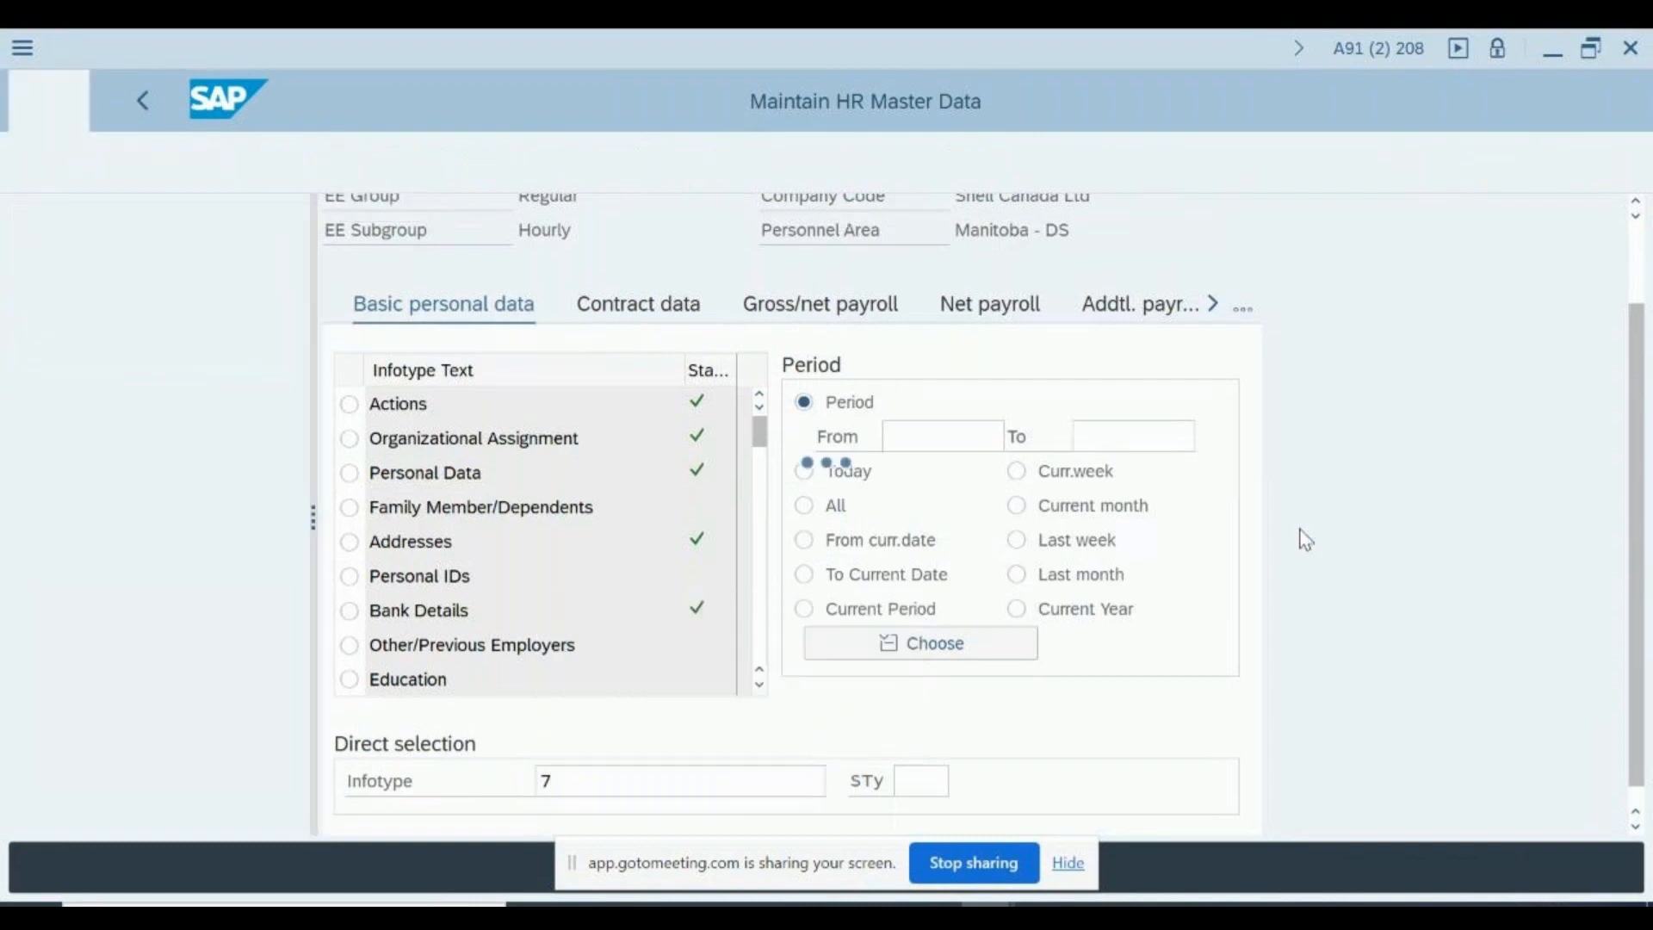
pyautogui.click(657, 465)
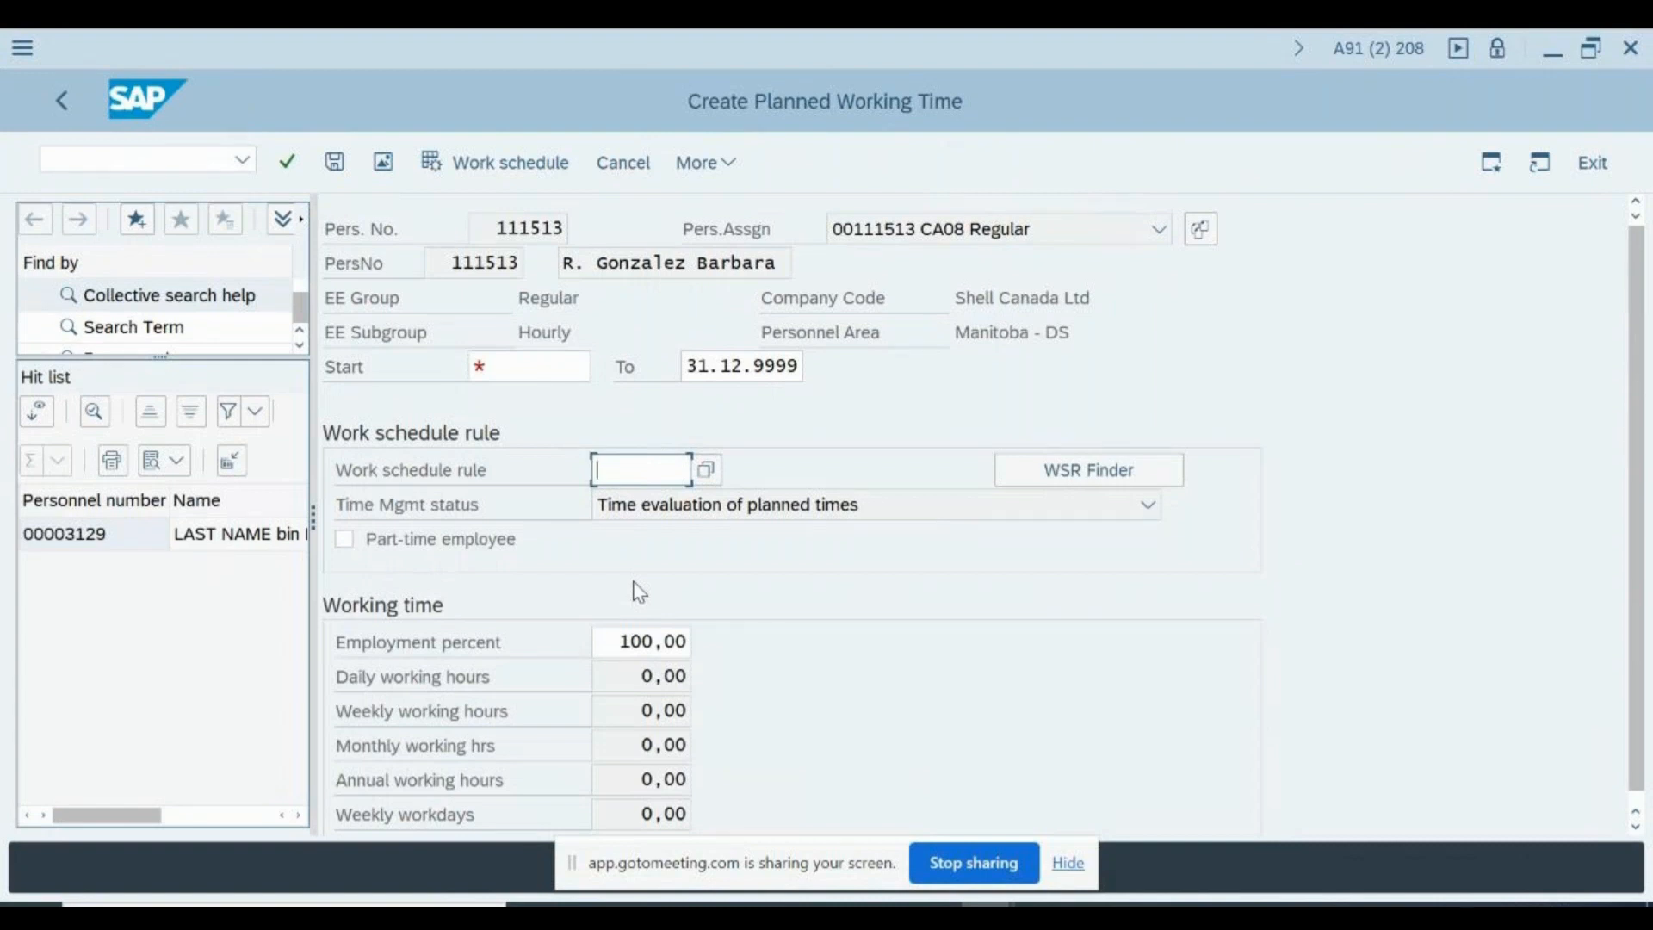
# - Enter the start date 01/01/2021 and try to save the planned working time record without a work schedule rule
pyautogui.click(518, 360)
pyautogui.write('01/01/2021')
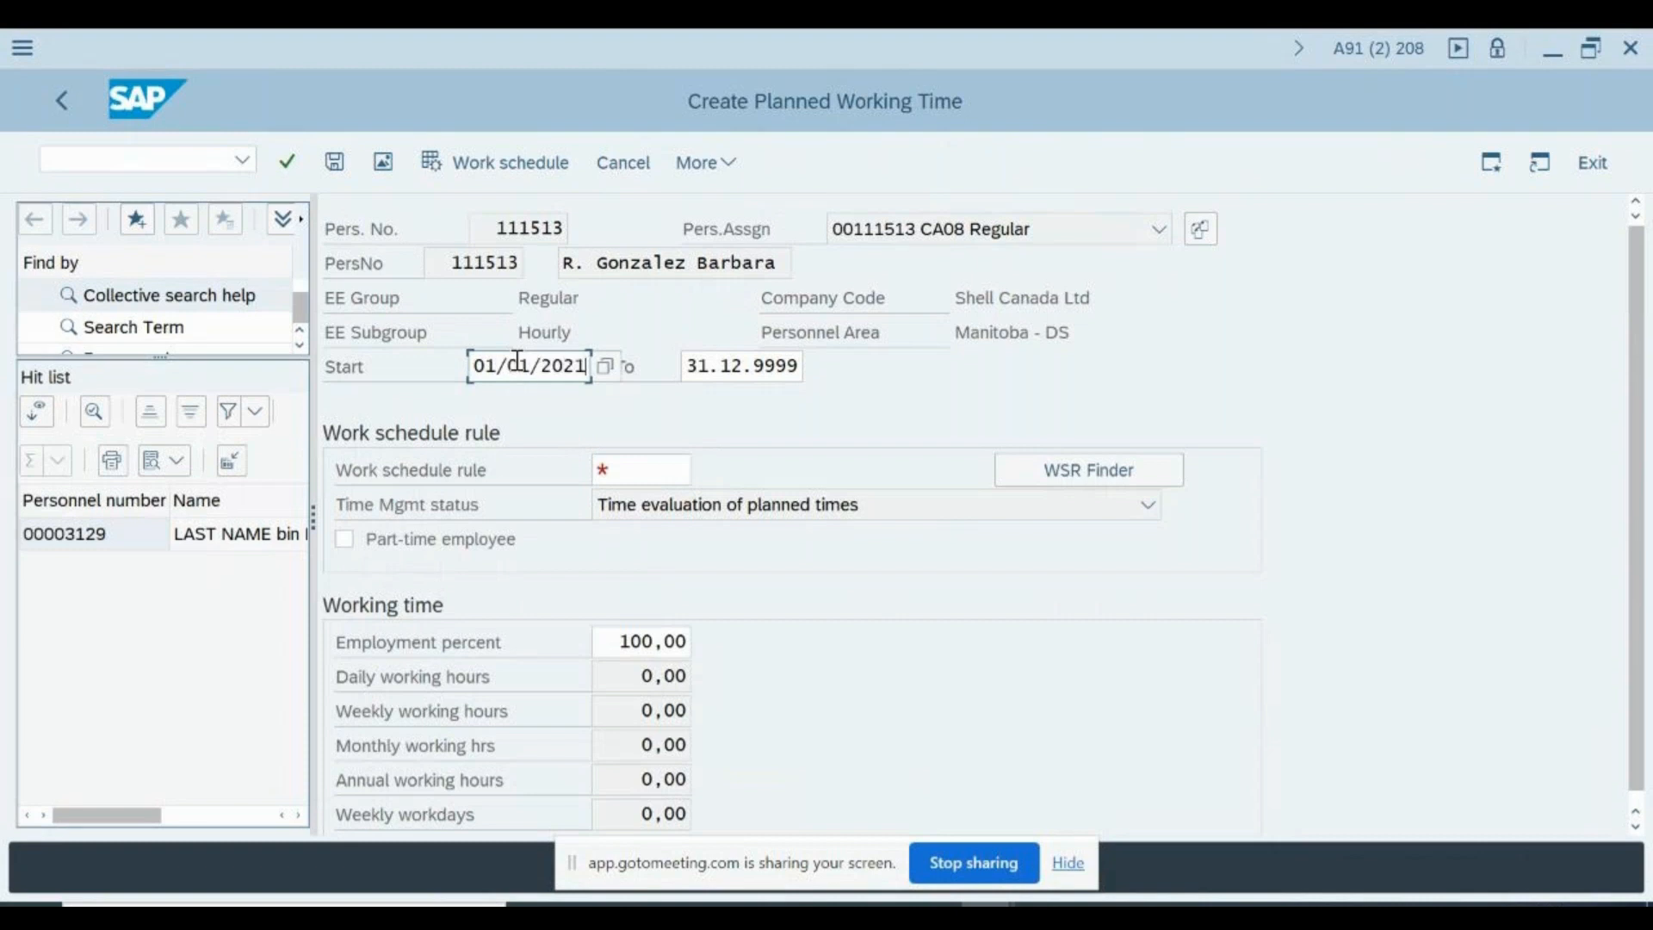
pyautogui.click(660, 468)
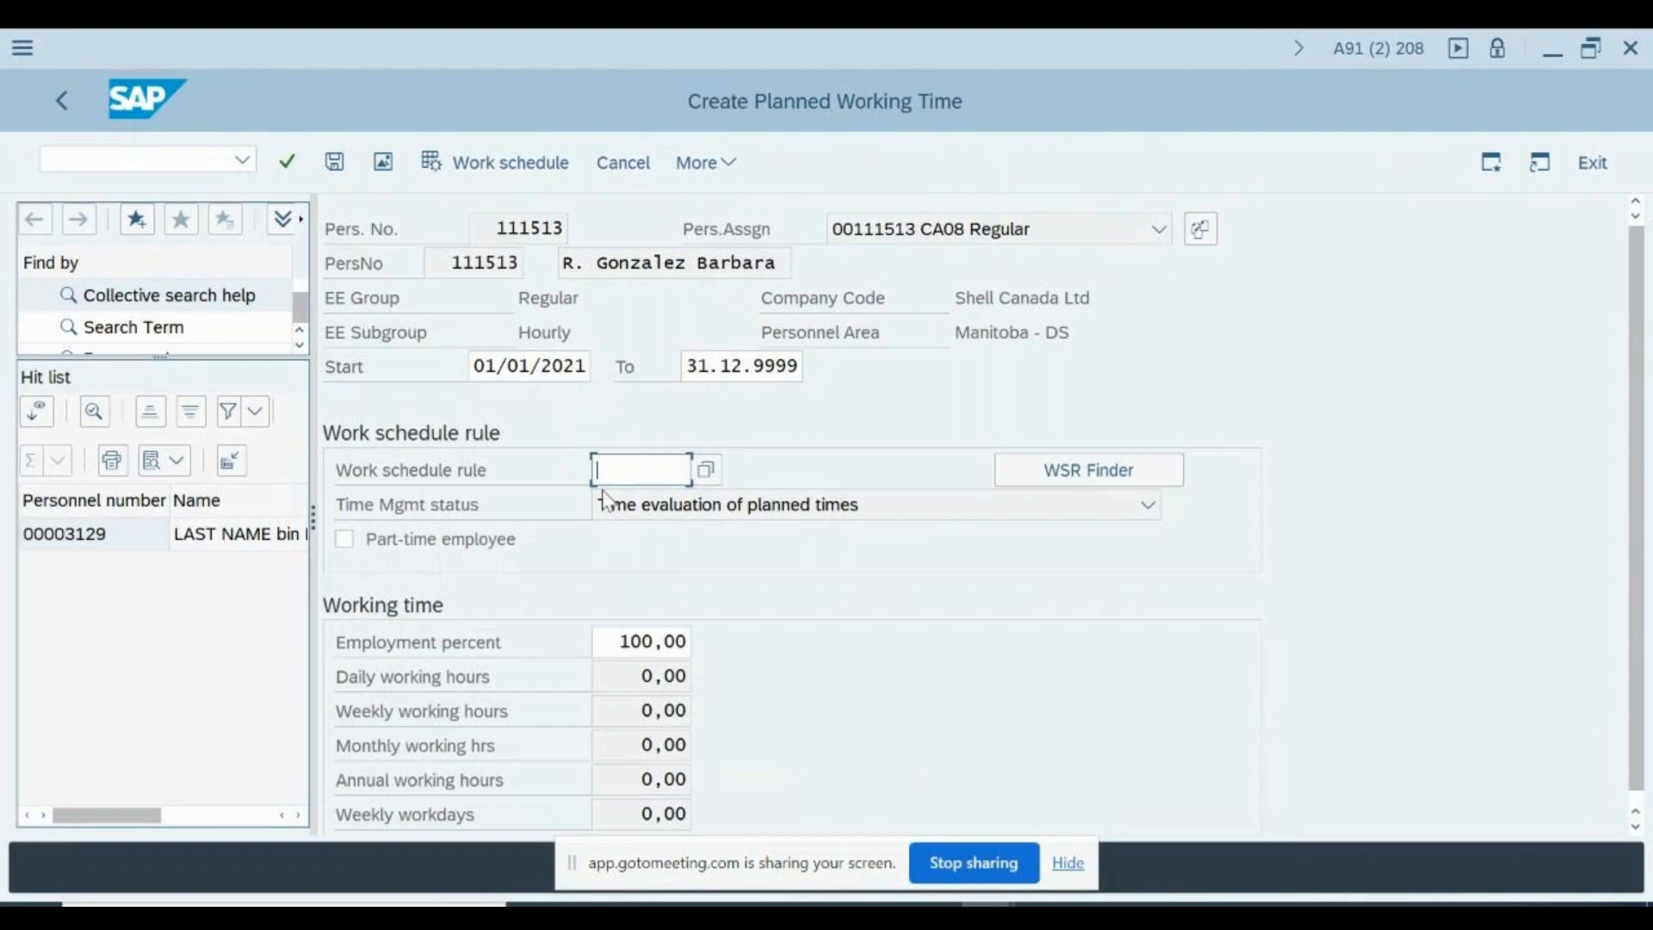
pyautogui.click(335, 163)
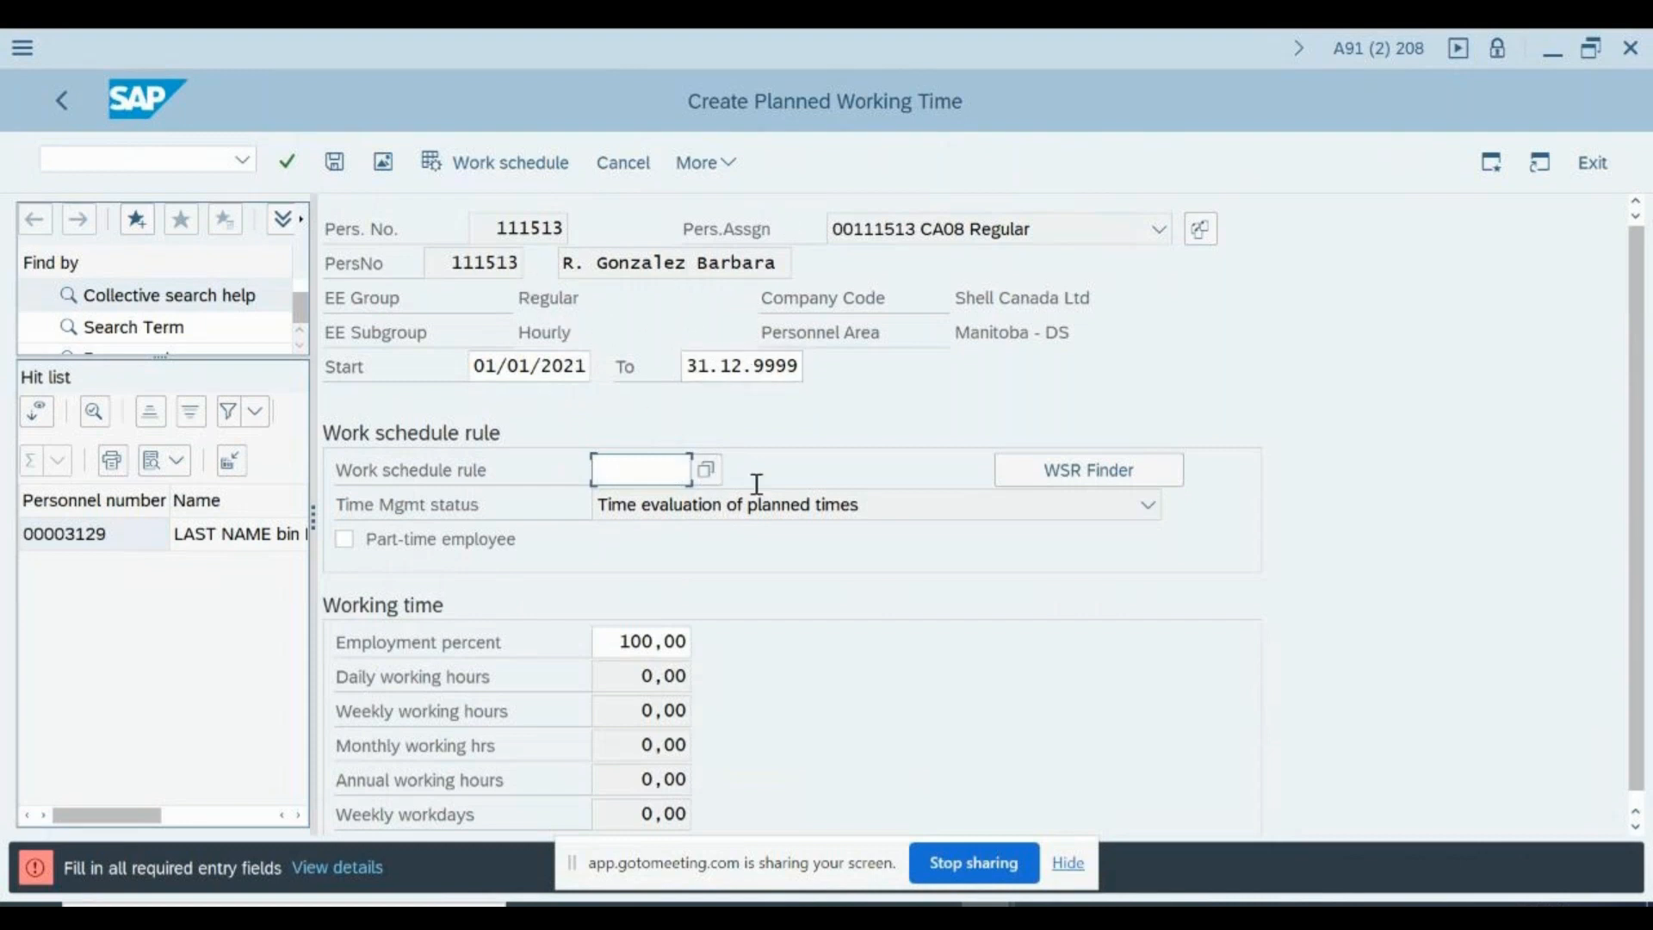
# - Try to list the possible work schedule rules, and re-enter the start date as 01012021
pyautogui.click(707, 470)
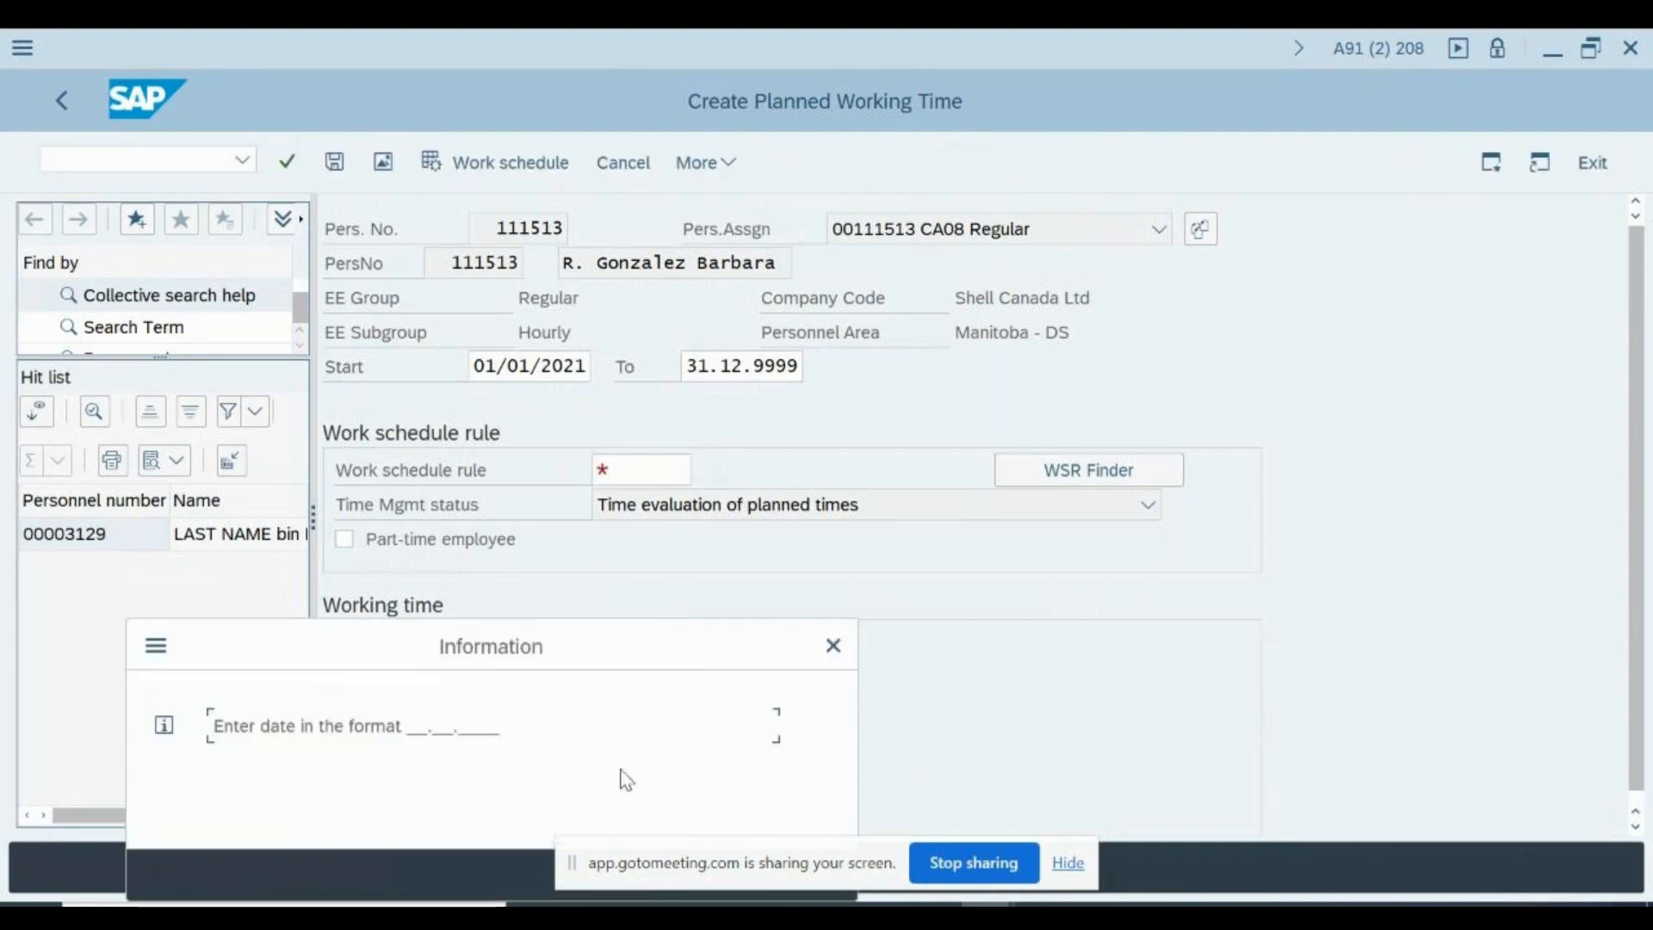
pyautogui.press('Return')
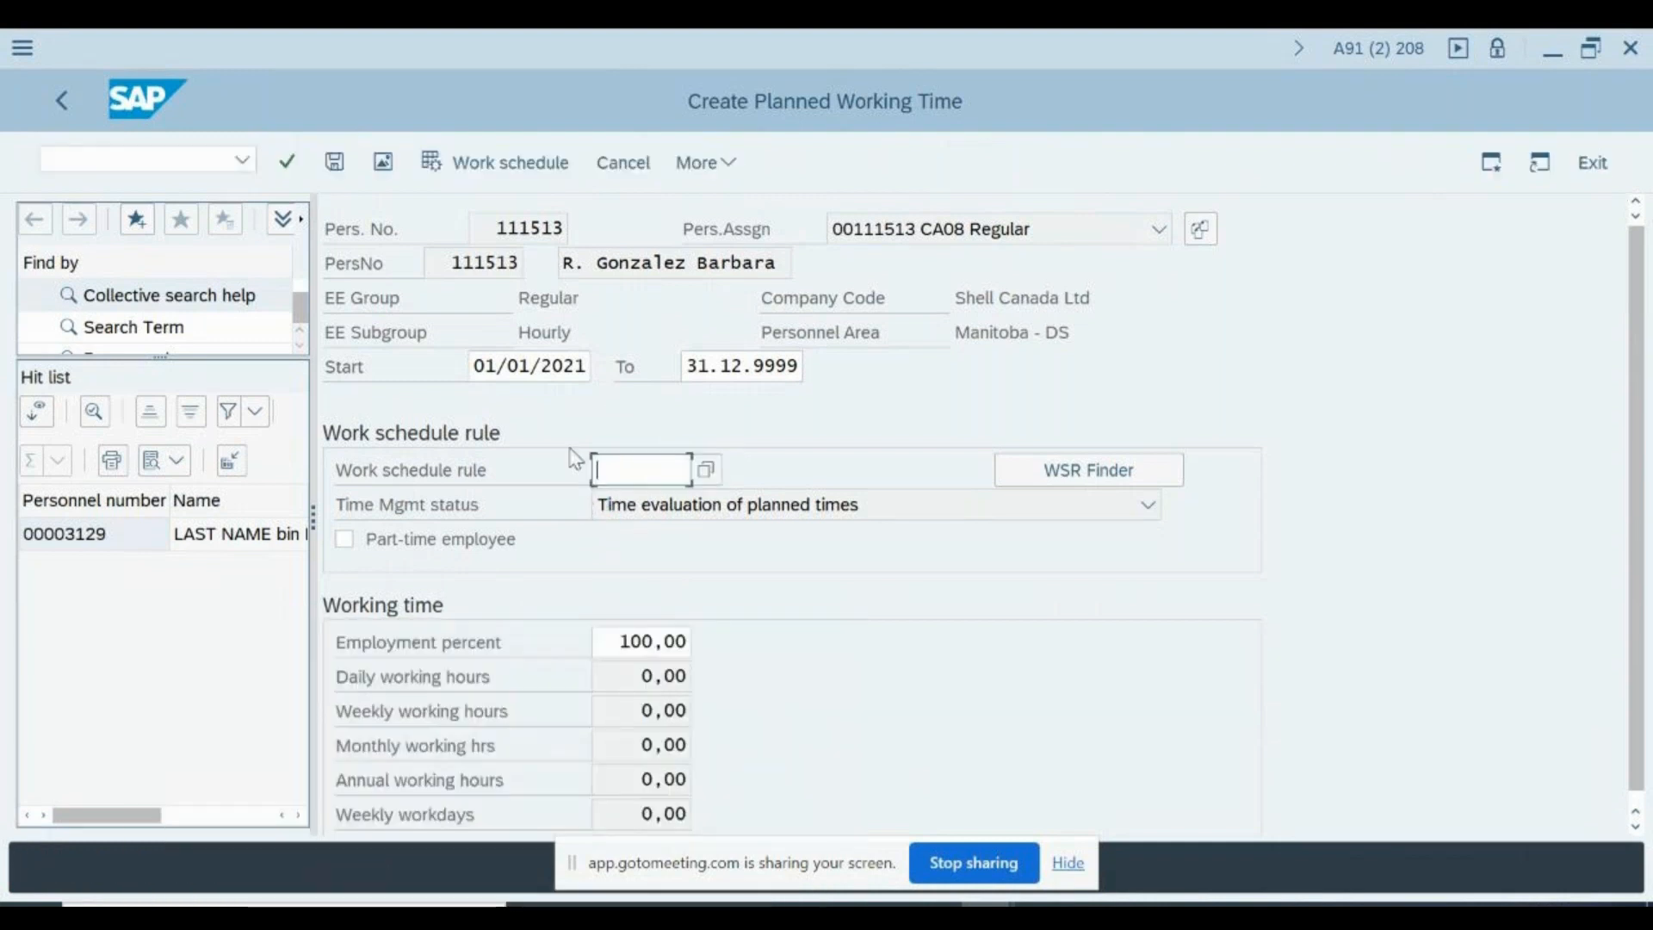
pyautogui.hotkey('shift', 'Tab')
pyautogui.hotkey('shift', 'Tab')
pyautogui.write('0')
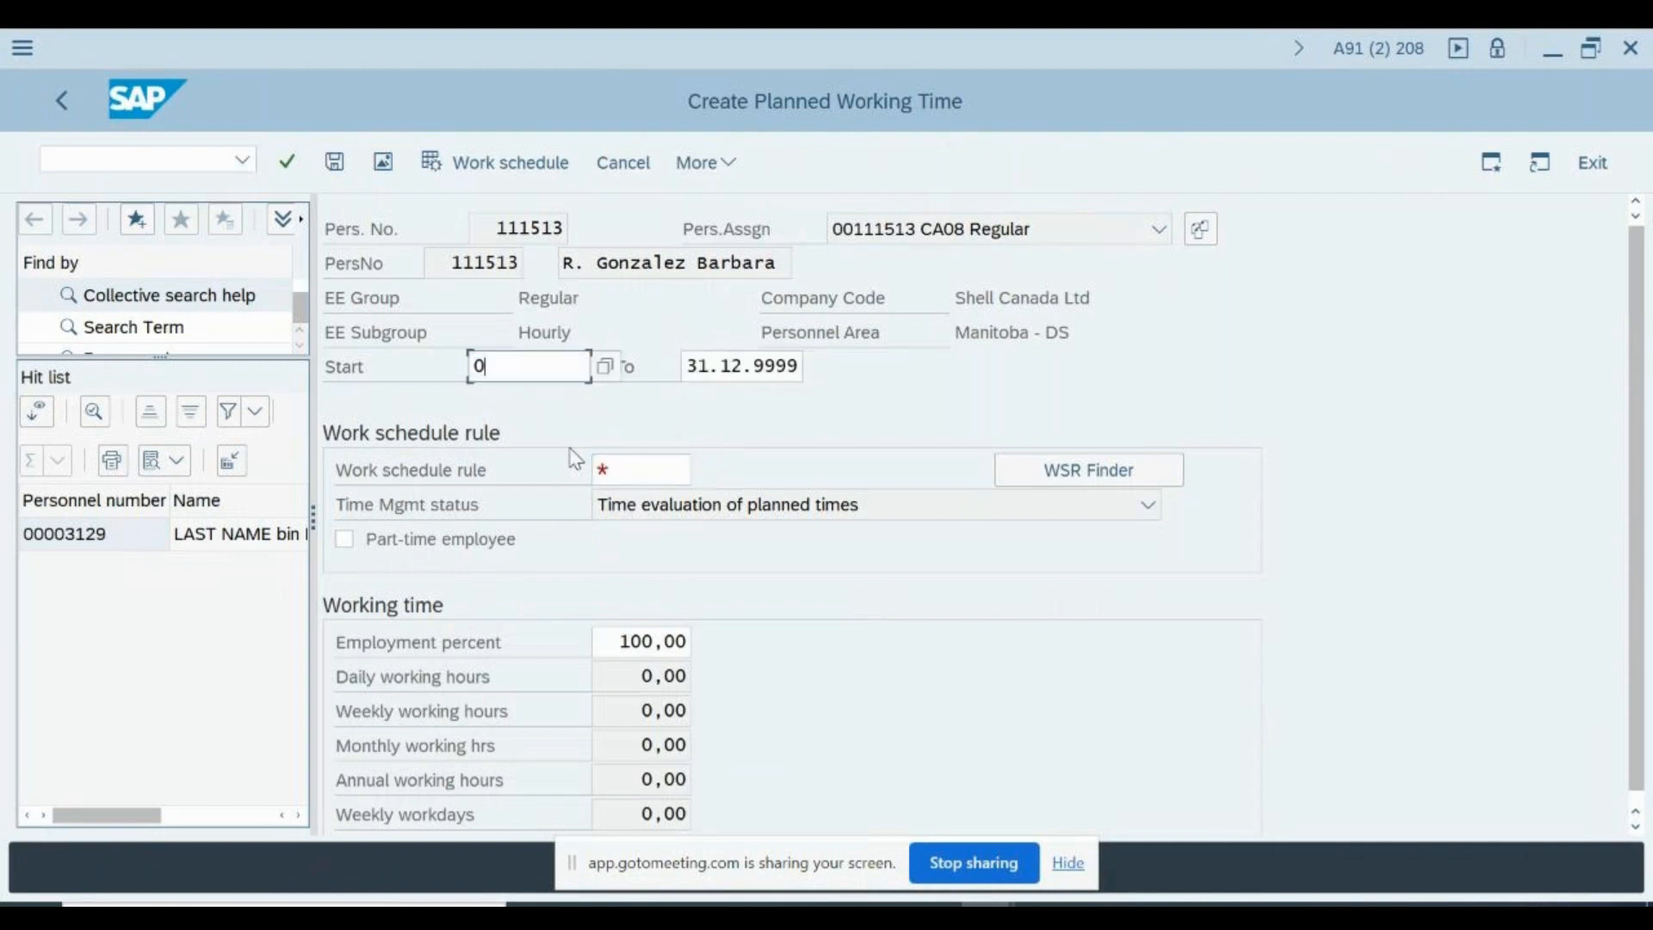
pyautogui.press('Return')
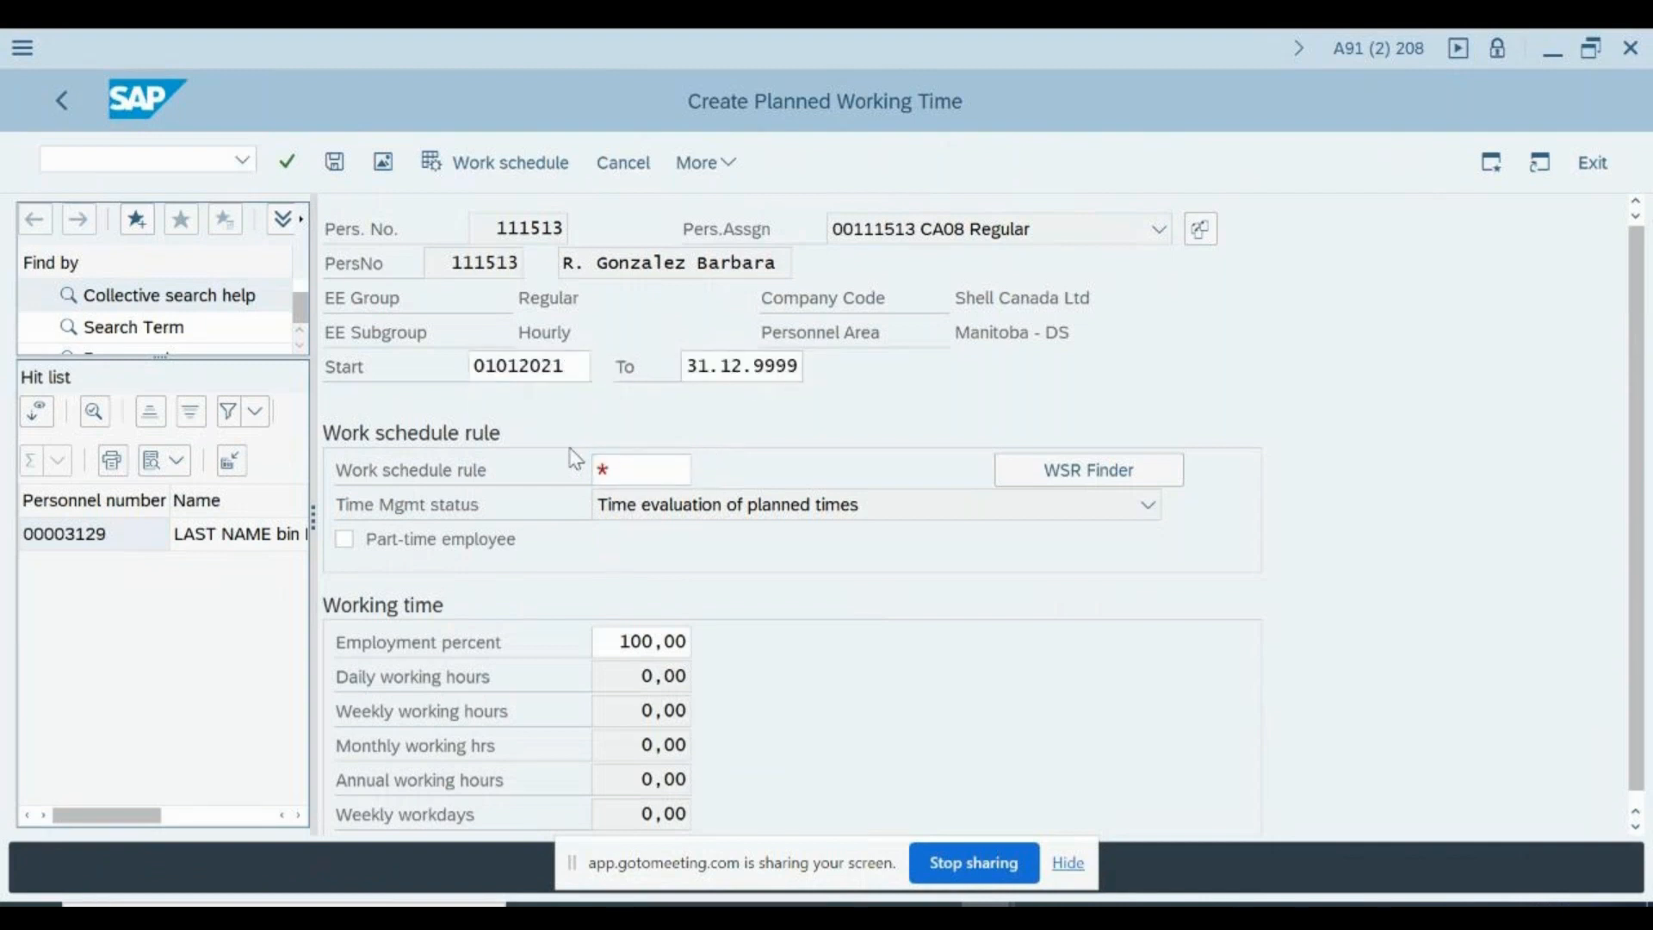
# - List the possible work schedule rules for the employee, examine the entries, and close the list without choosing one
pyautogui.click(708, 470)
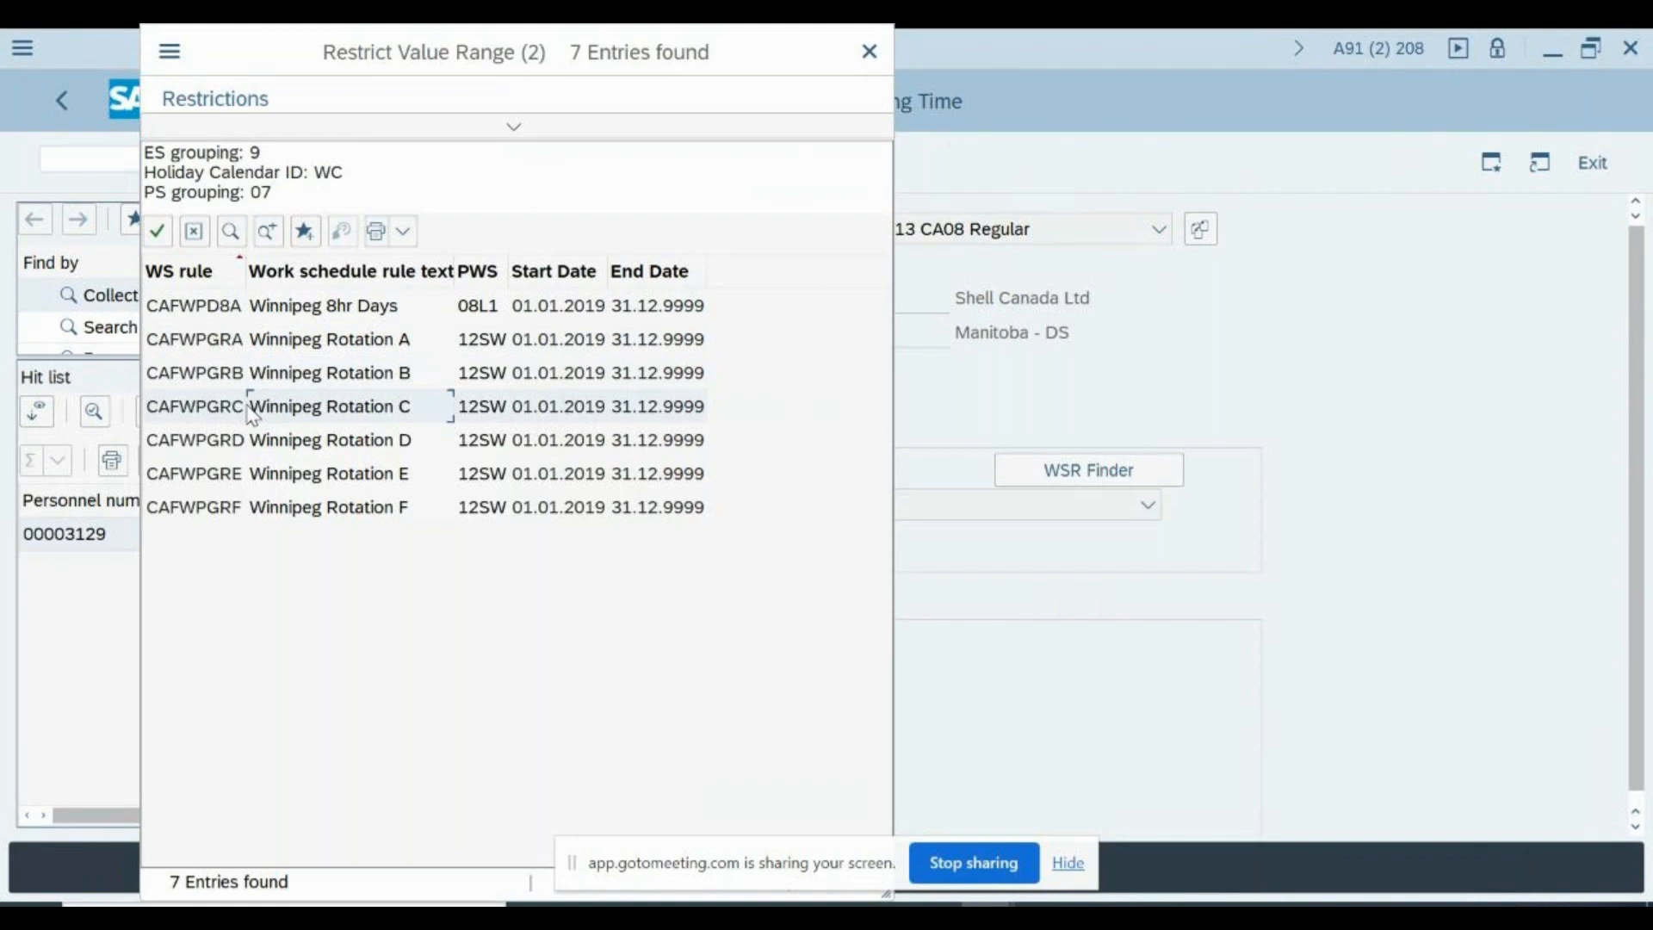
pyautogui.click(252, 507)
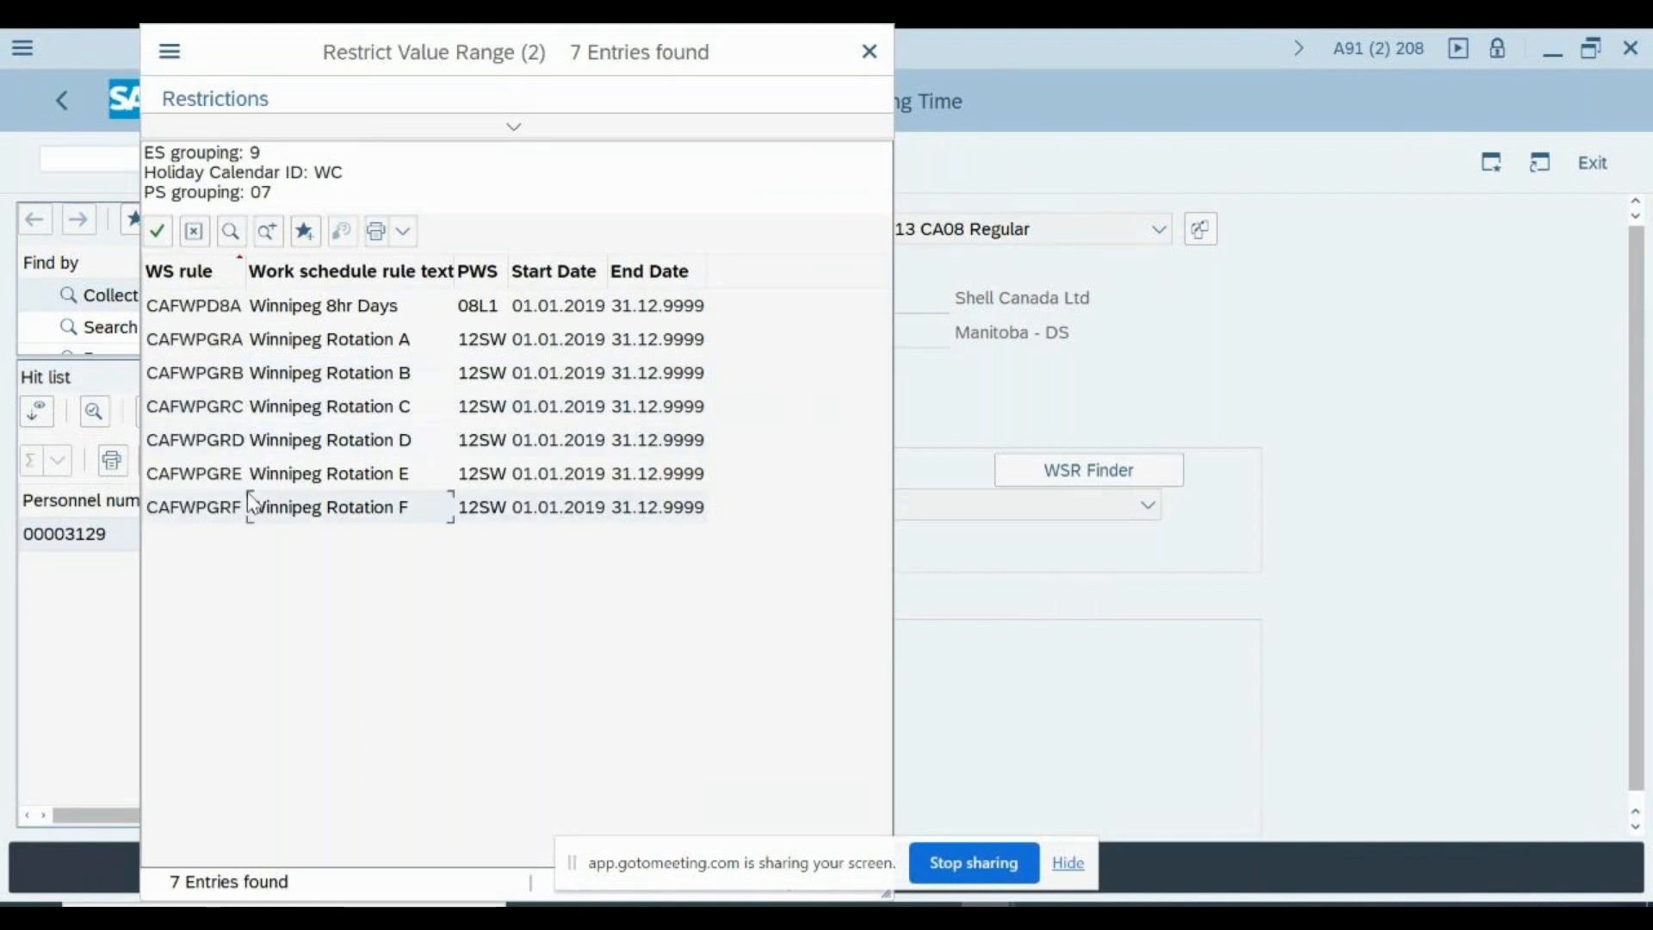
pyautogui.click(239, 316)
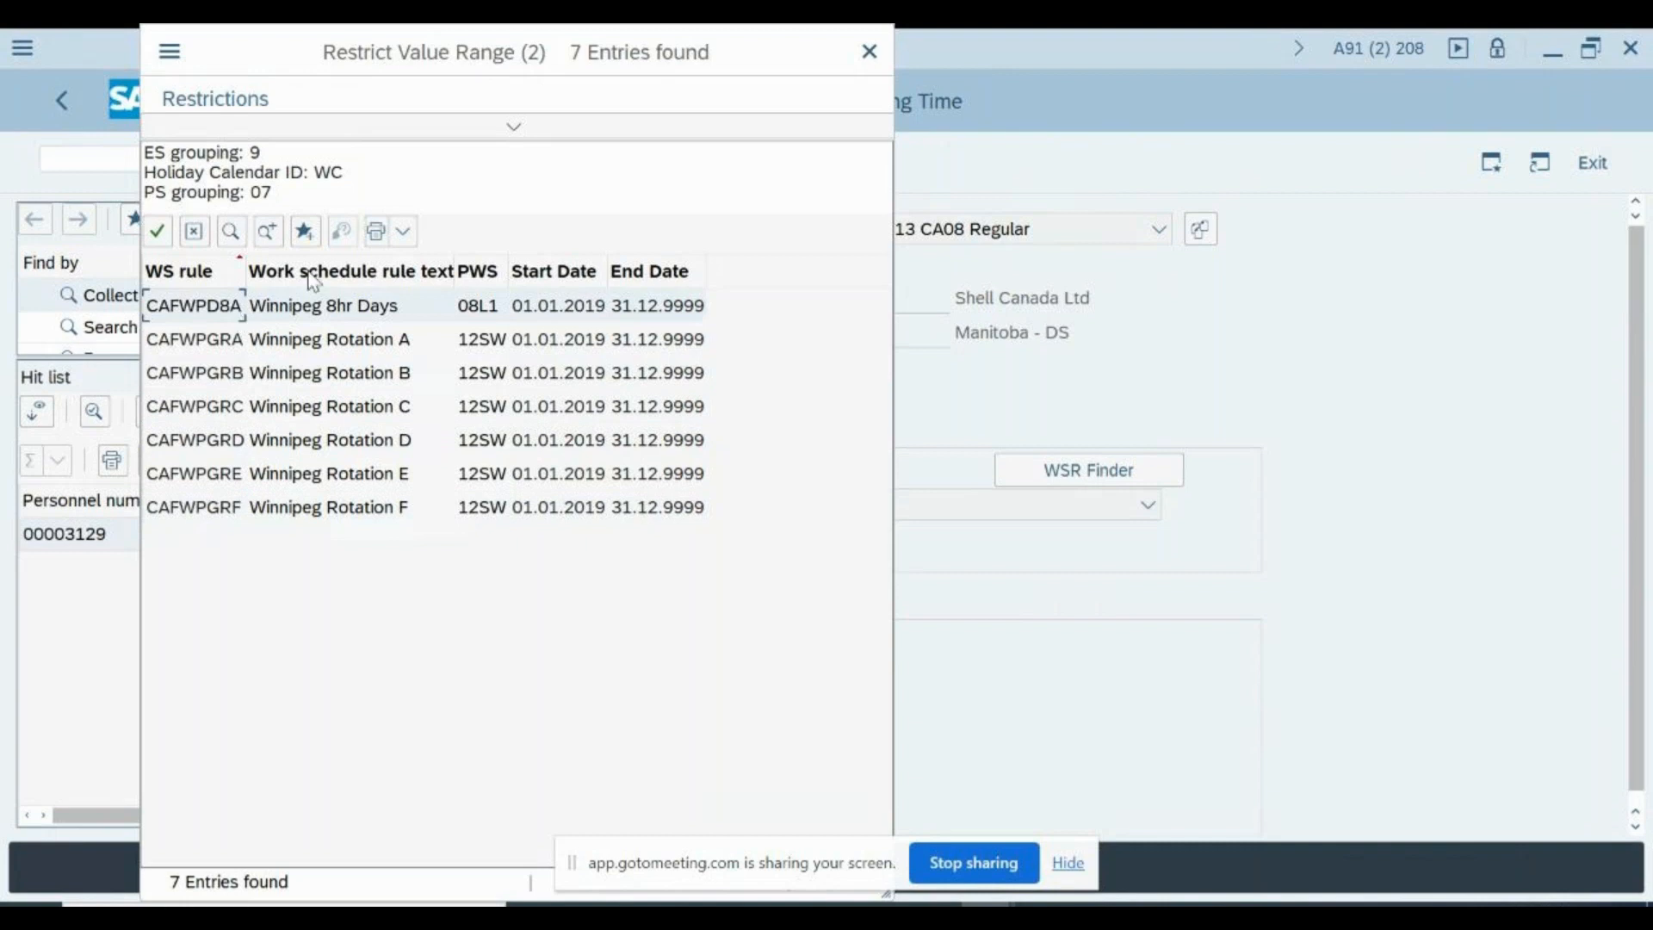
pyautogui.click(869, 53)
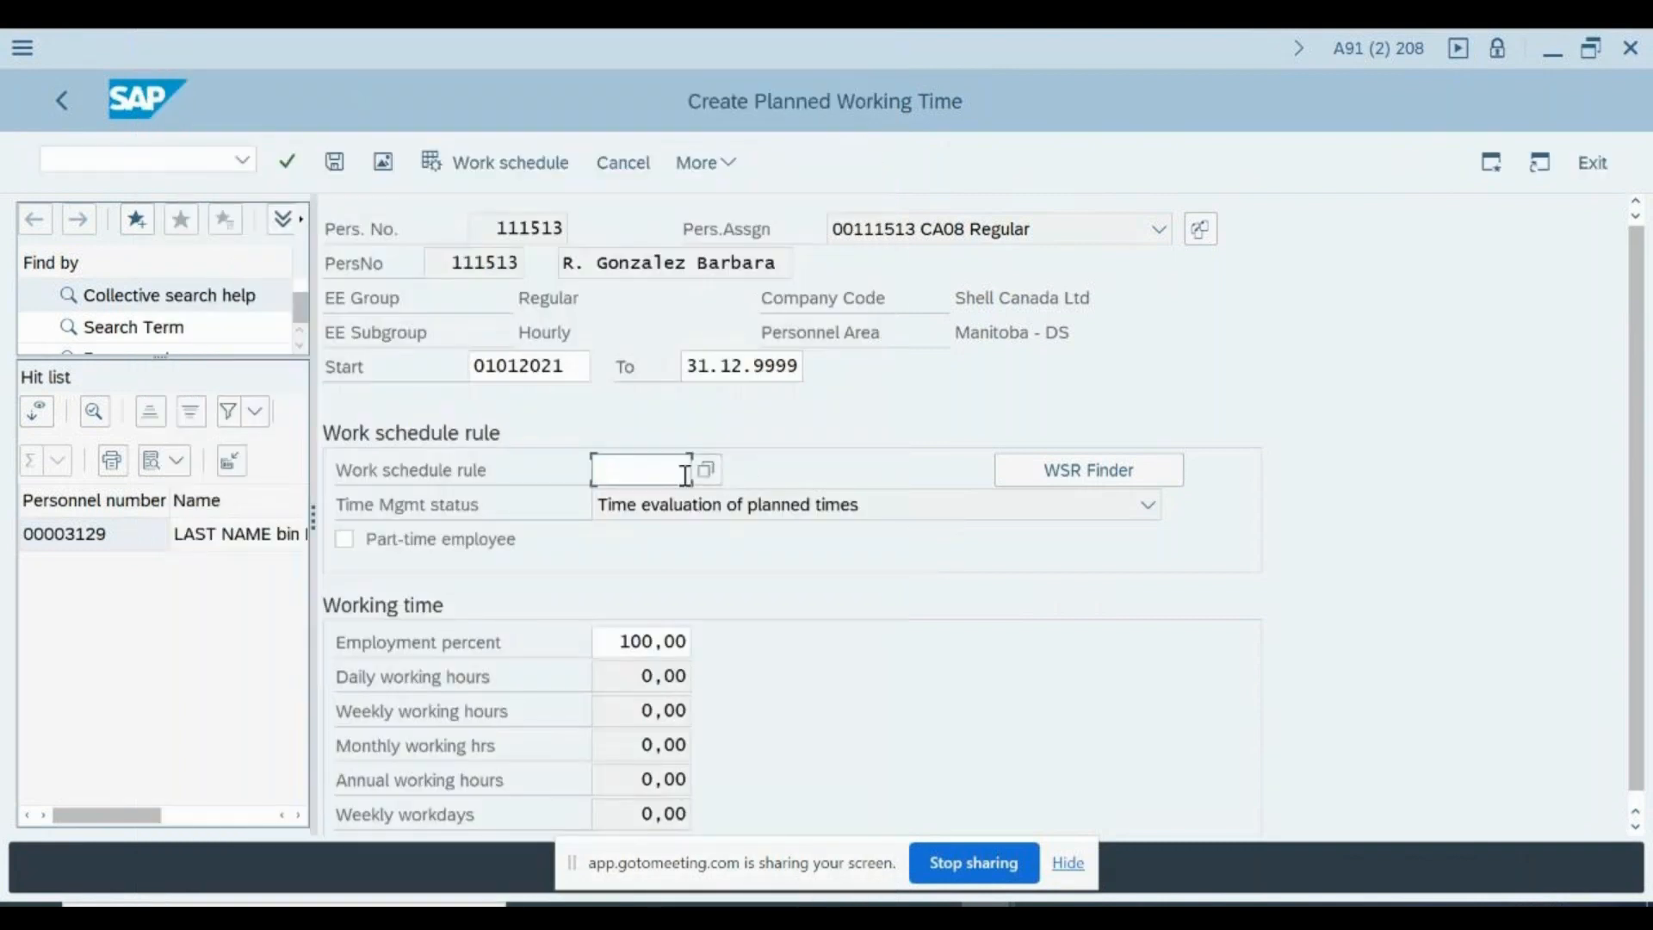
# - Leave the Batch Input: Session Overview in its session, and exit the planned working time record without saving it
pyautogui.hotkey('alt', 'Tab')
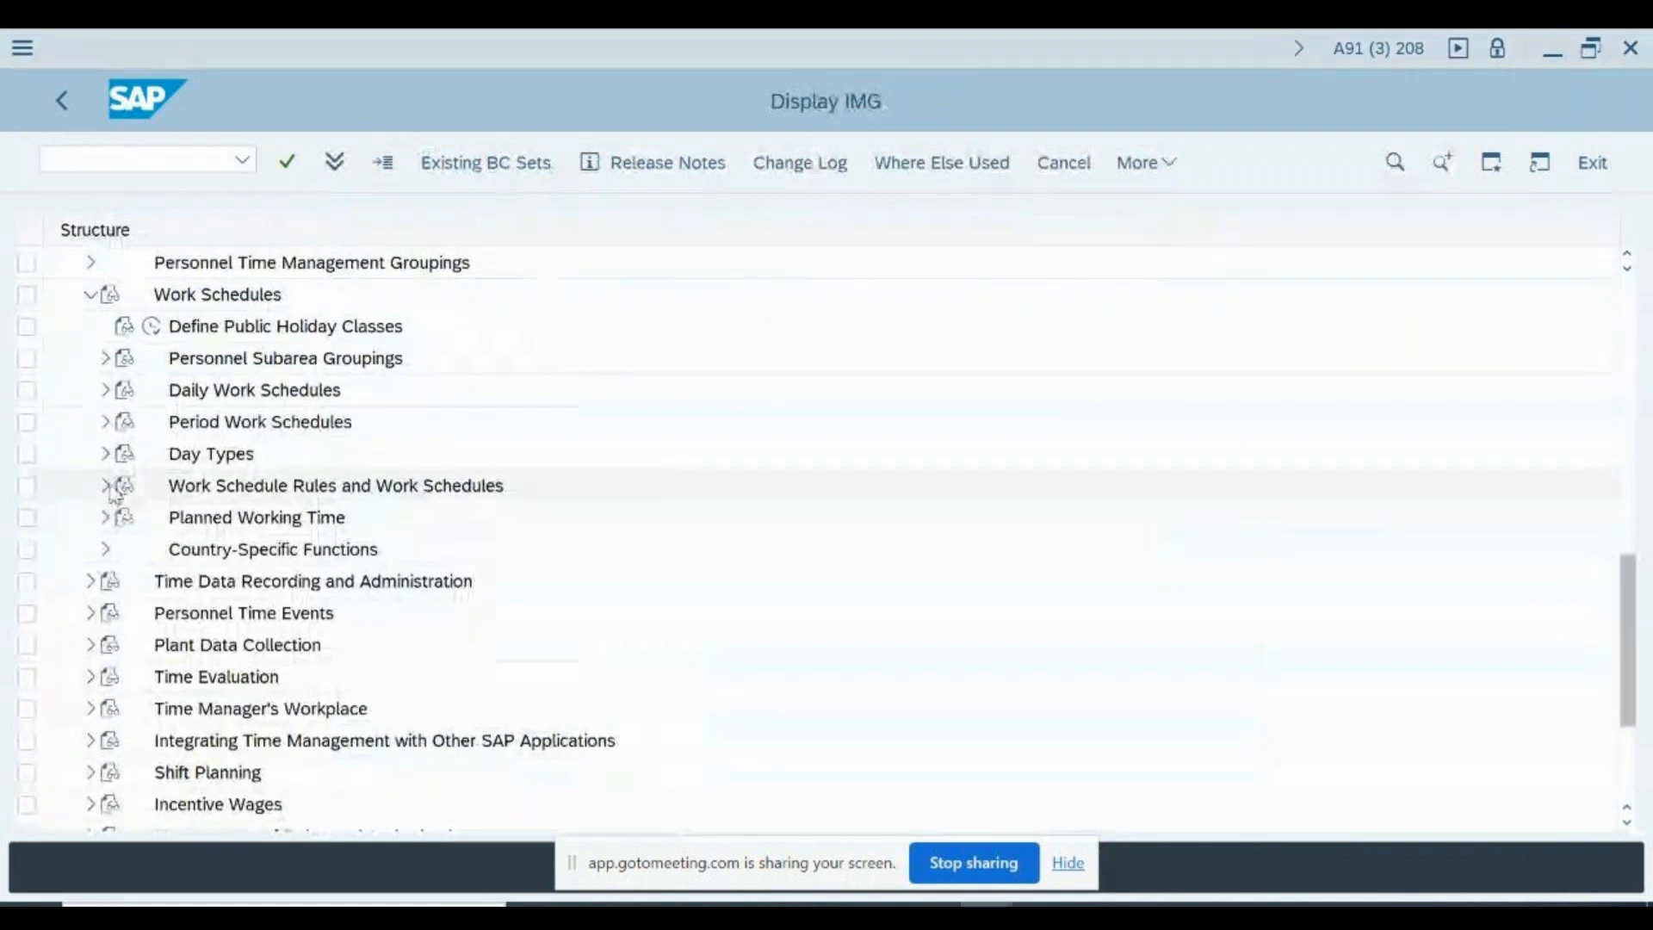
pyautogui.hotkey('alt', 'Tab')
pyautogui.hotkey('alt', 'Tab')
pyautogui.hotkey('alt', 'Tab')
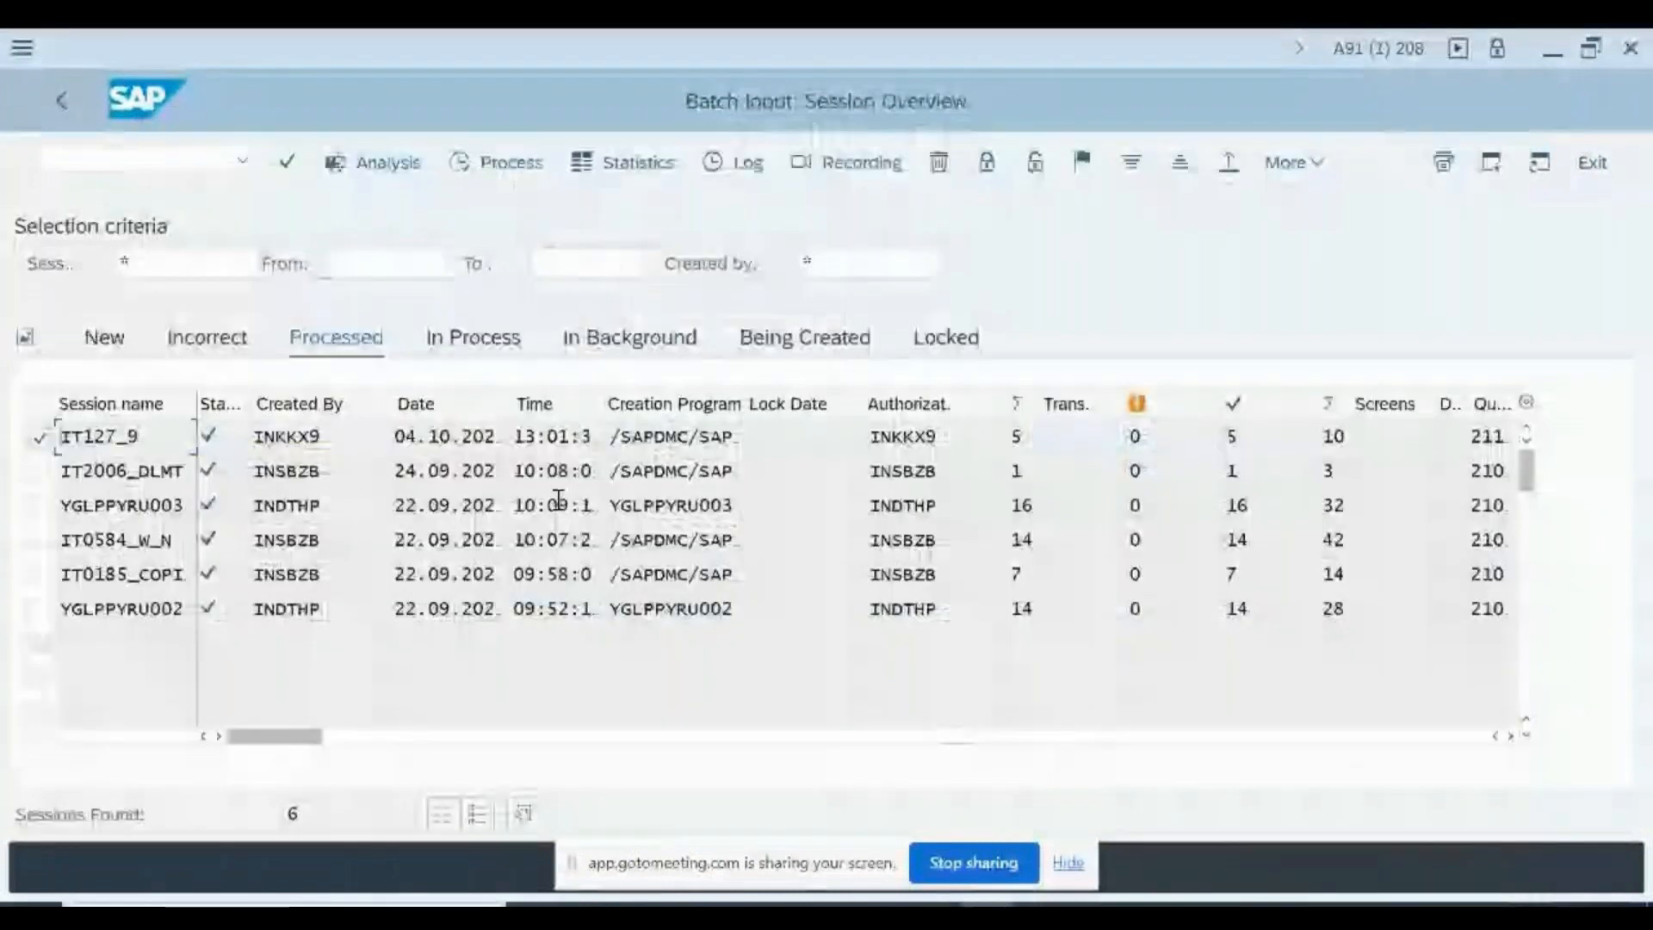
pyautogui.hotkey('alt', 'Tab')
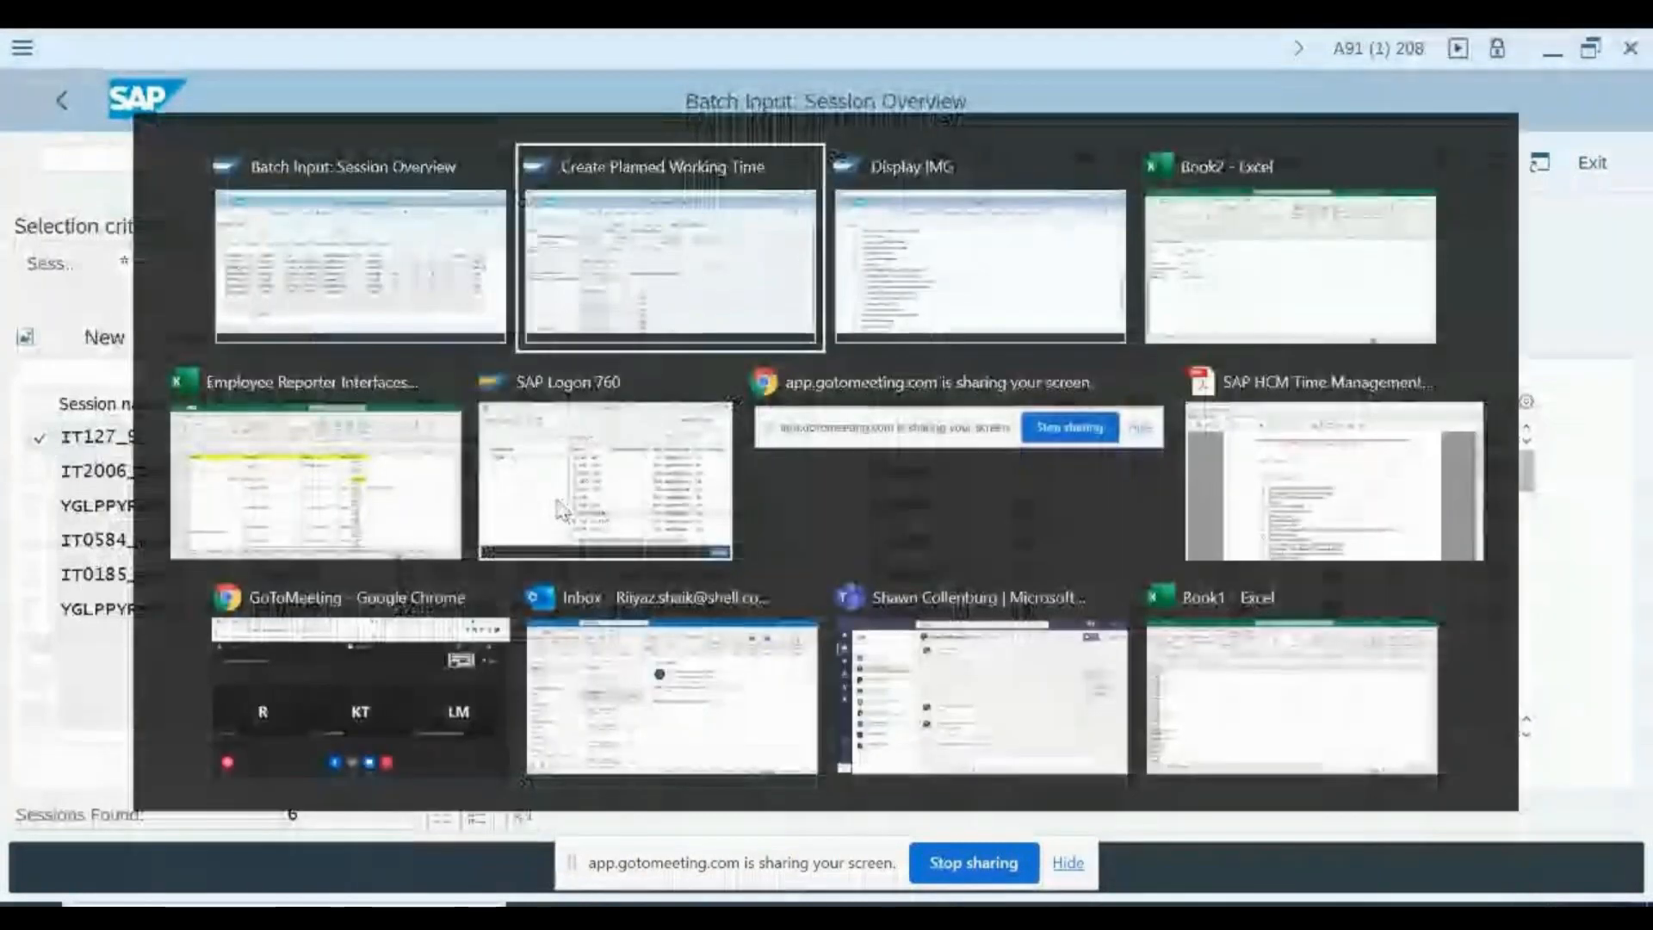
pyautogui.hotkey('alt', 'shift', 'Tab')
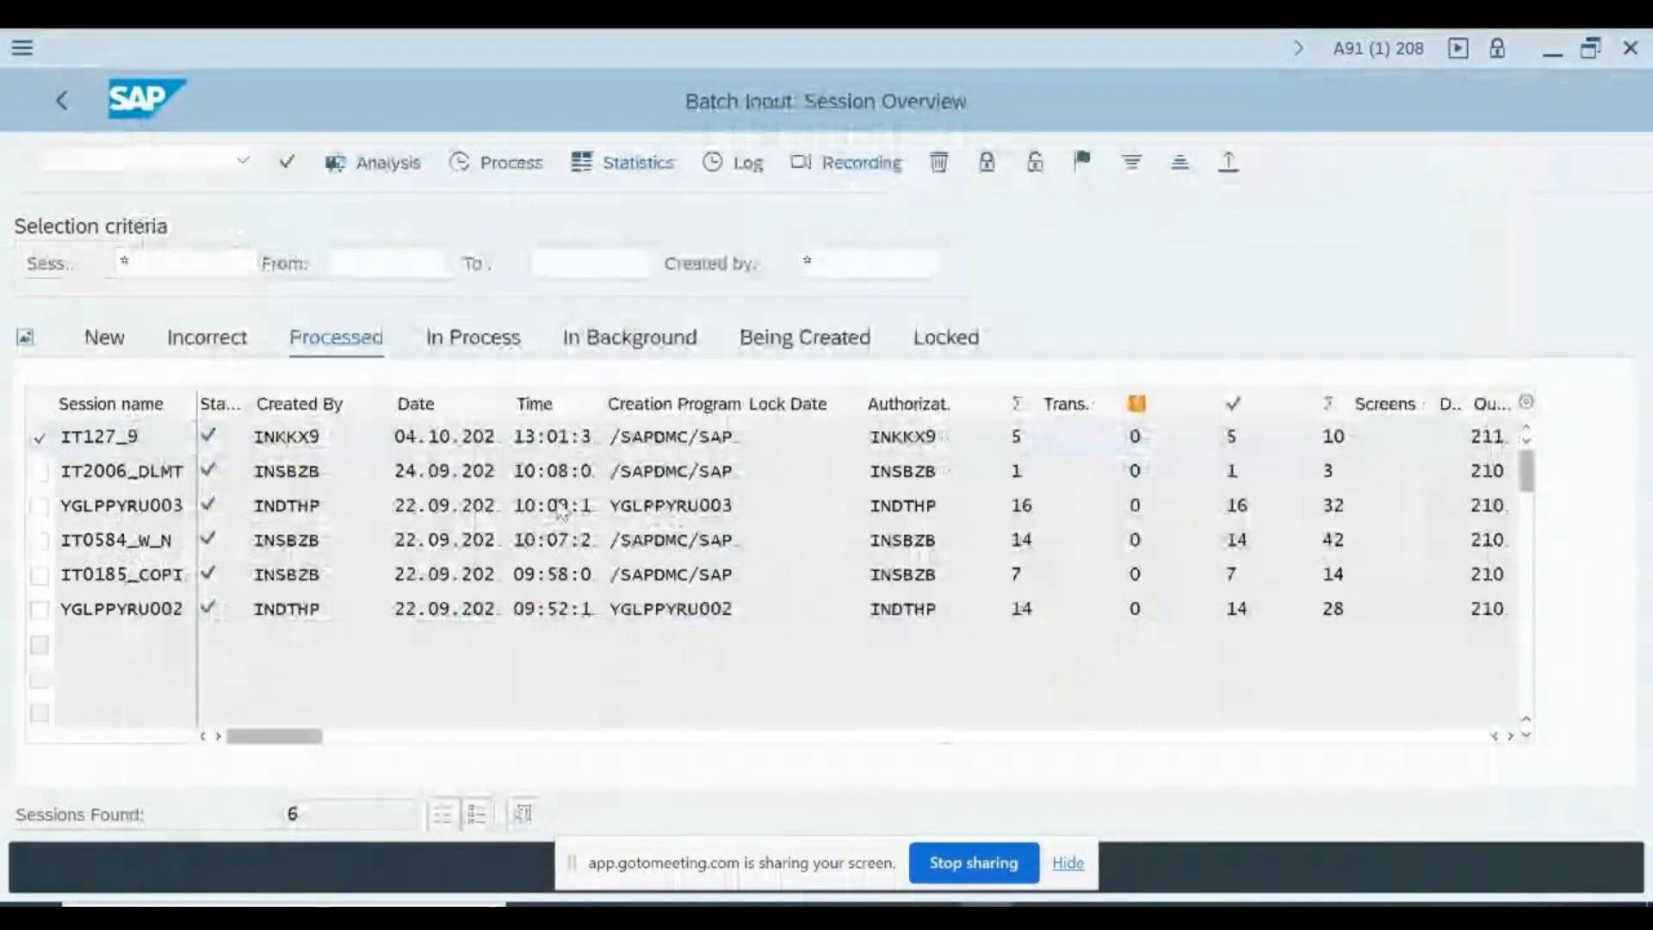
pyautogui.press('F3')
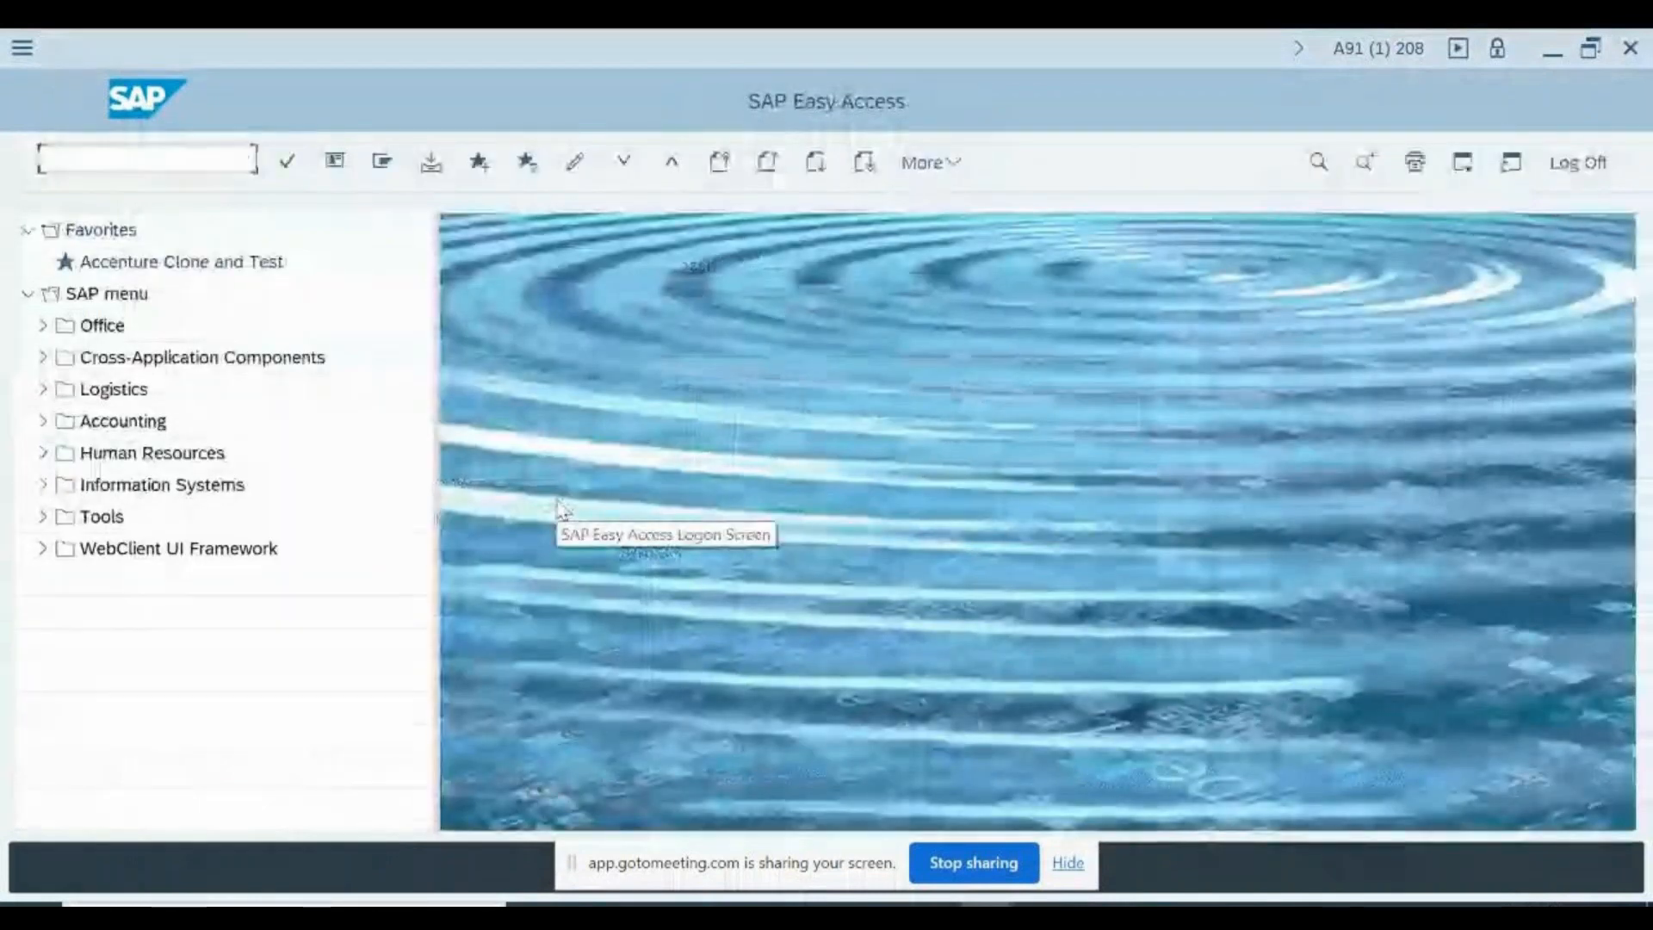
pyautogui.hotkey('alt', 'Tab')
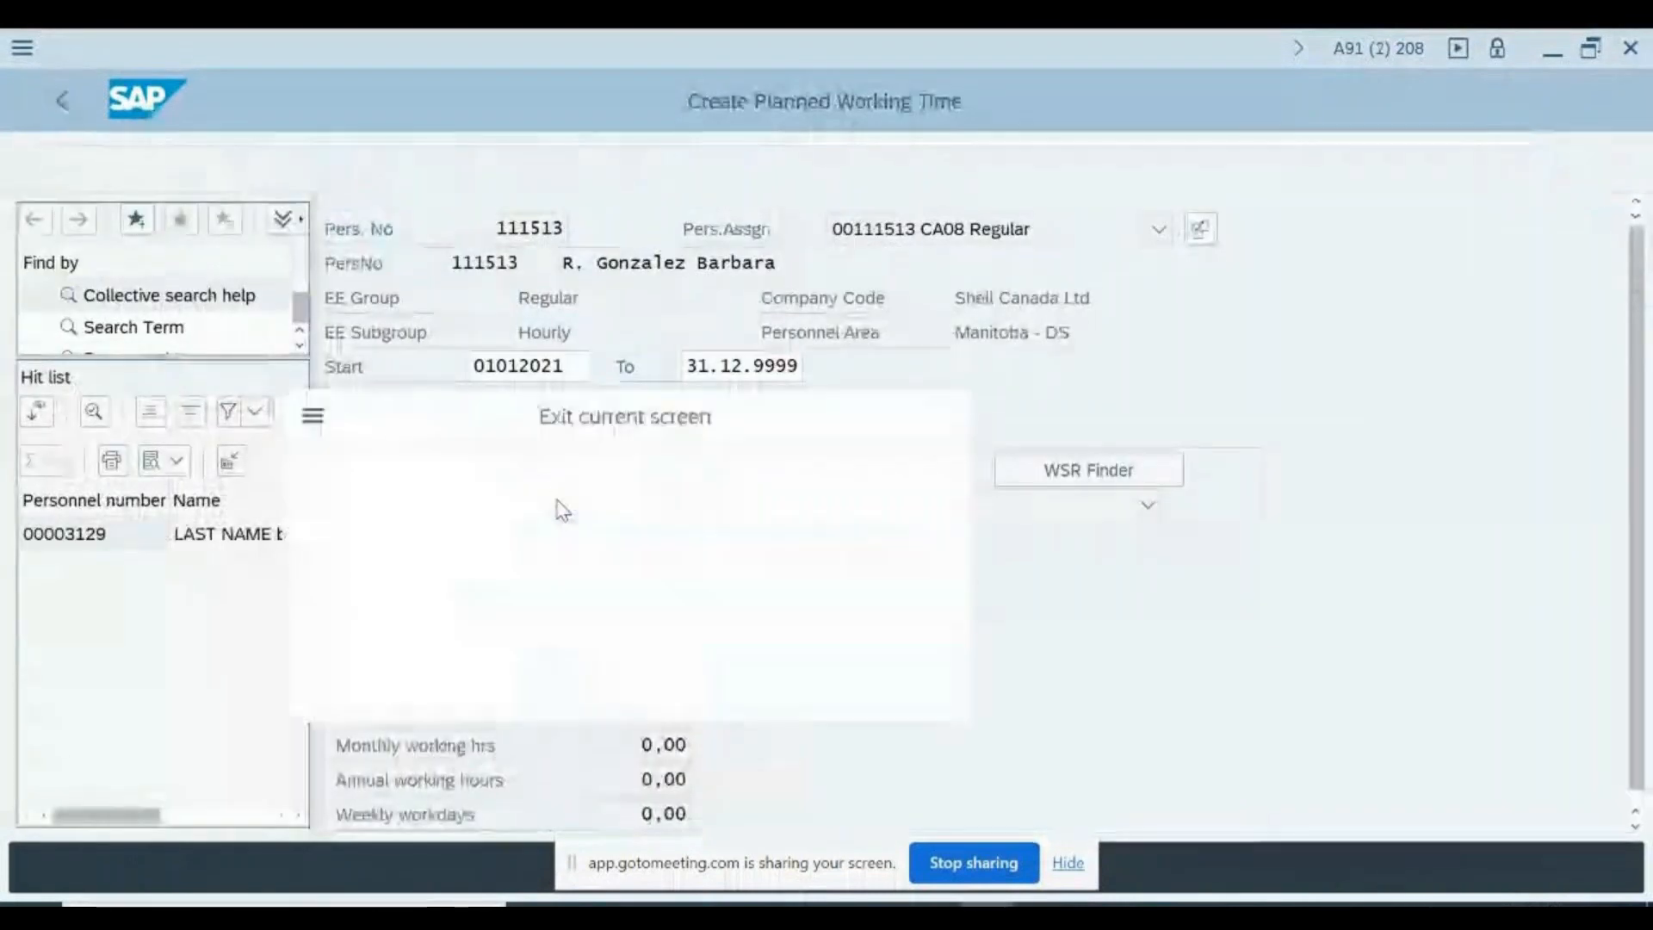
pyautogui.press('F3')
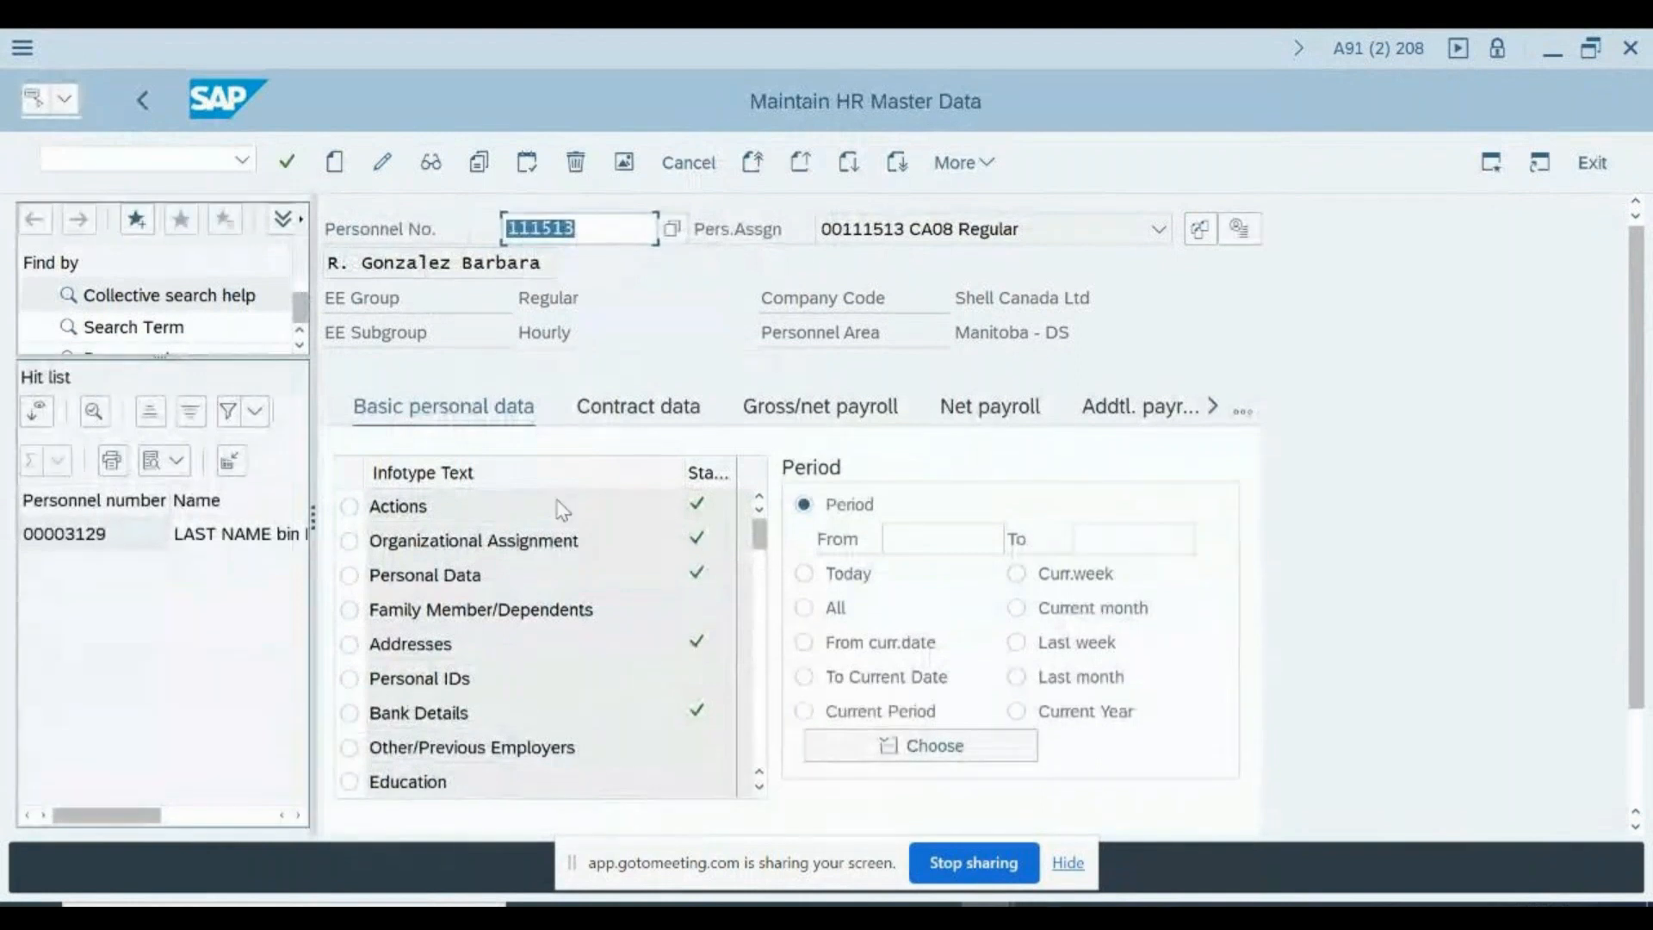
# - Switch to the Display IMG session, view the Define Employee Subgroup Grouping activity under Work Schedule Rules and Work Schedules, and return to the structure
pyautogui.hotkey('alt', 'Tab')
pyautogui.hotkey('alt', 'Tab')
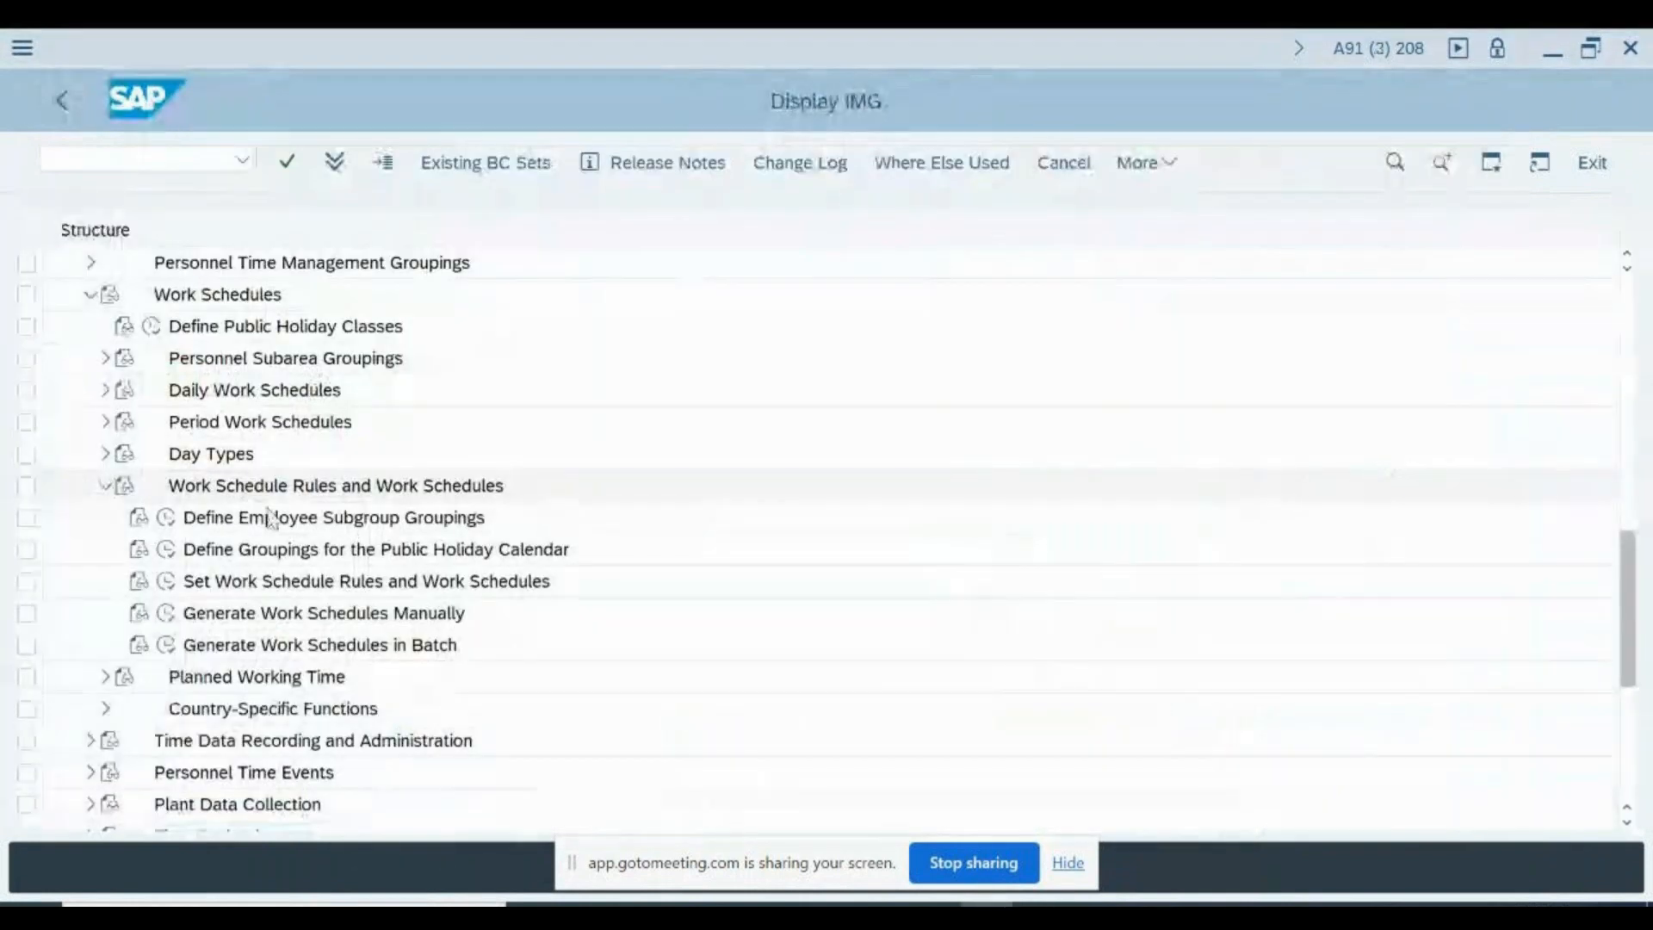
pyautogui.click(167, 520)
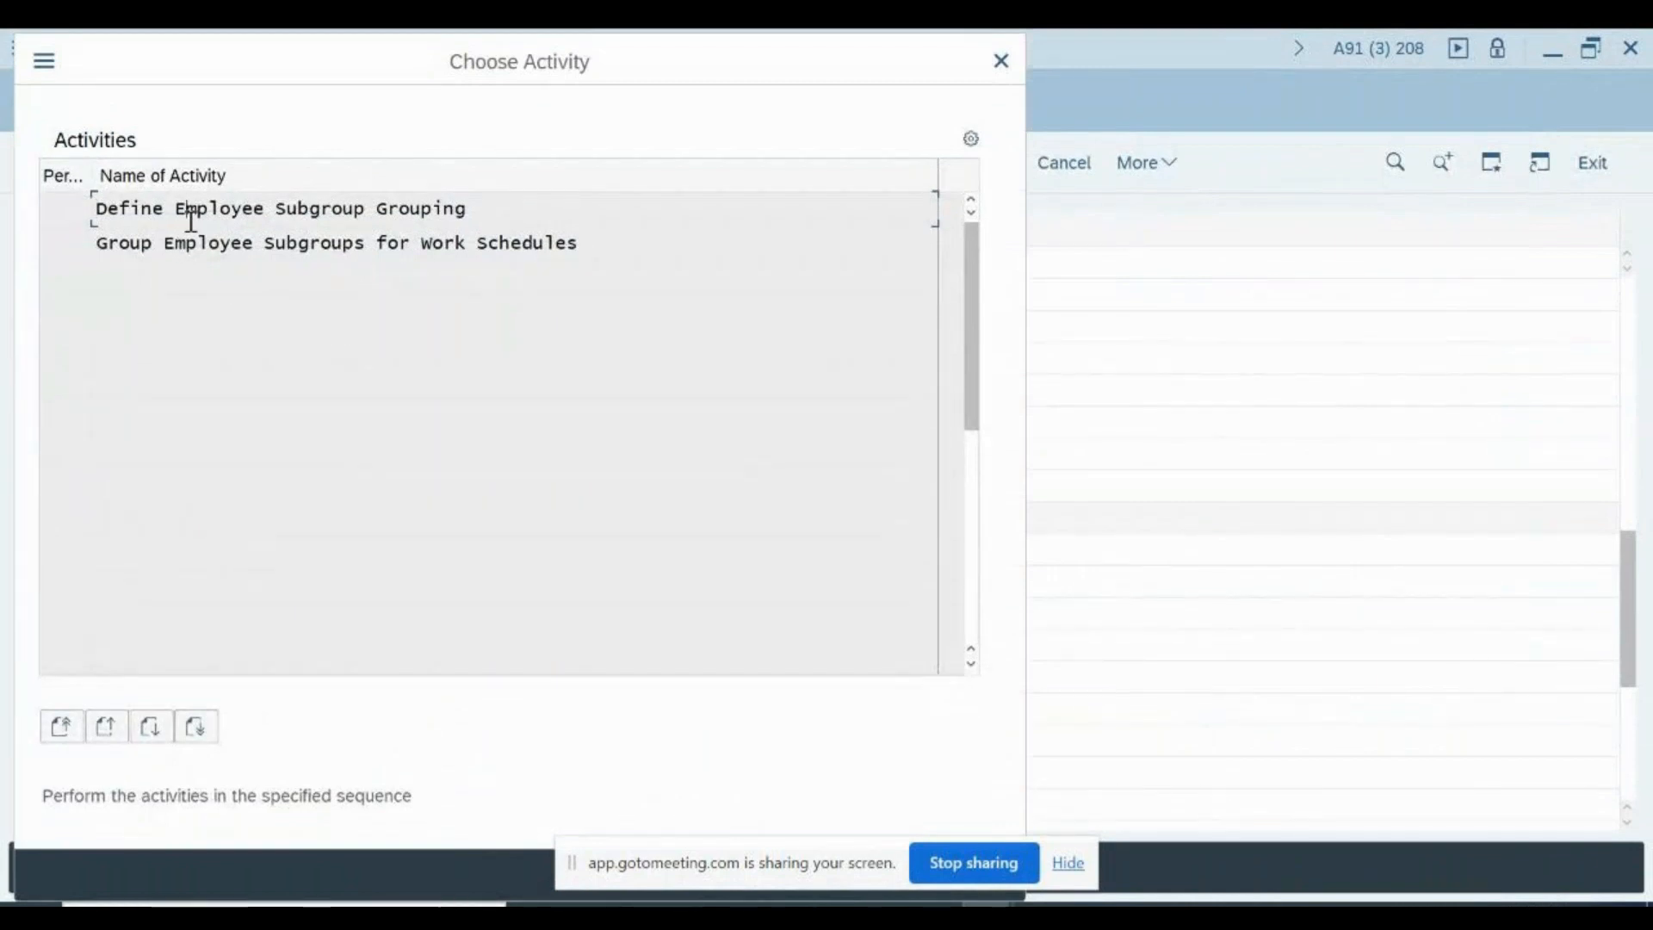
pyautogui.doubleClick(190, 215)
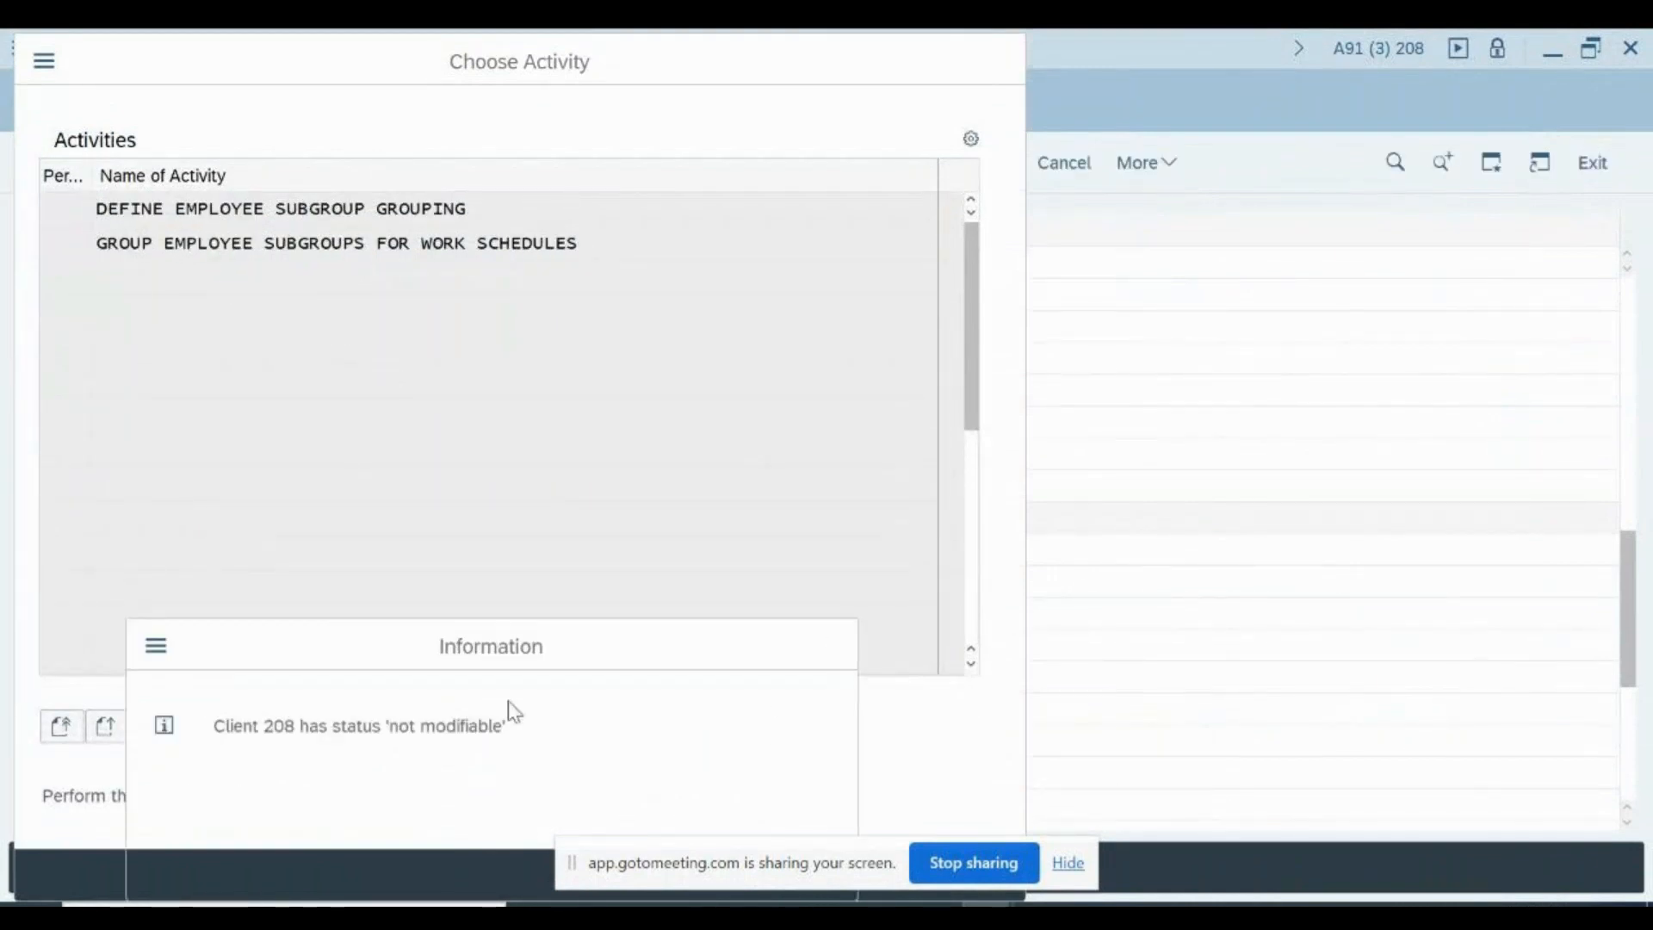
pyautogui.press('Return')
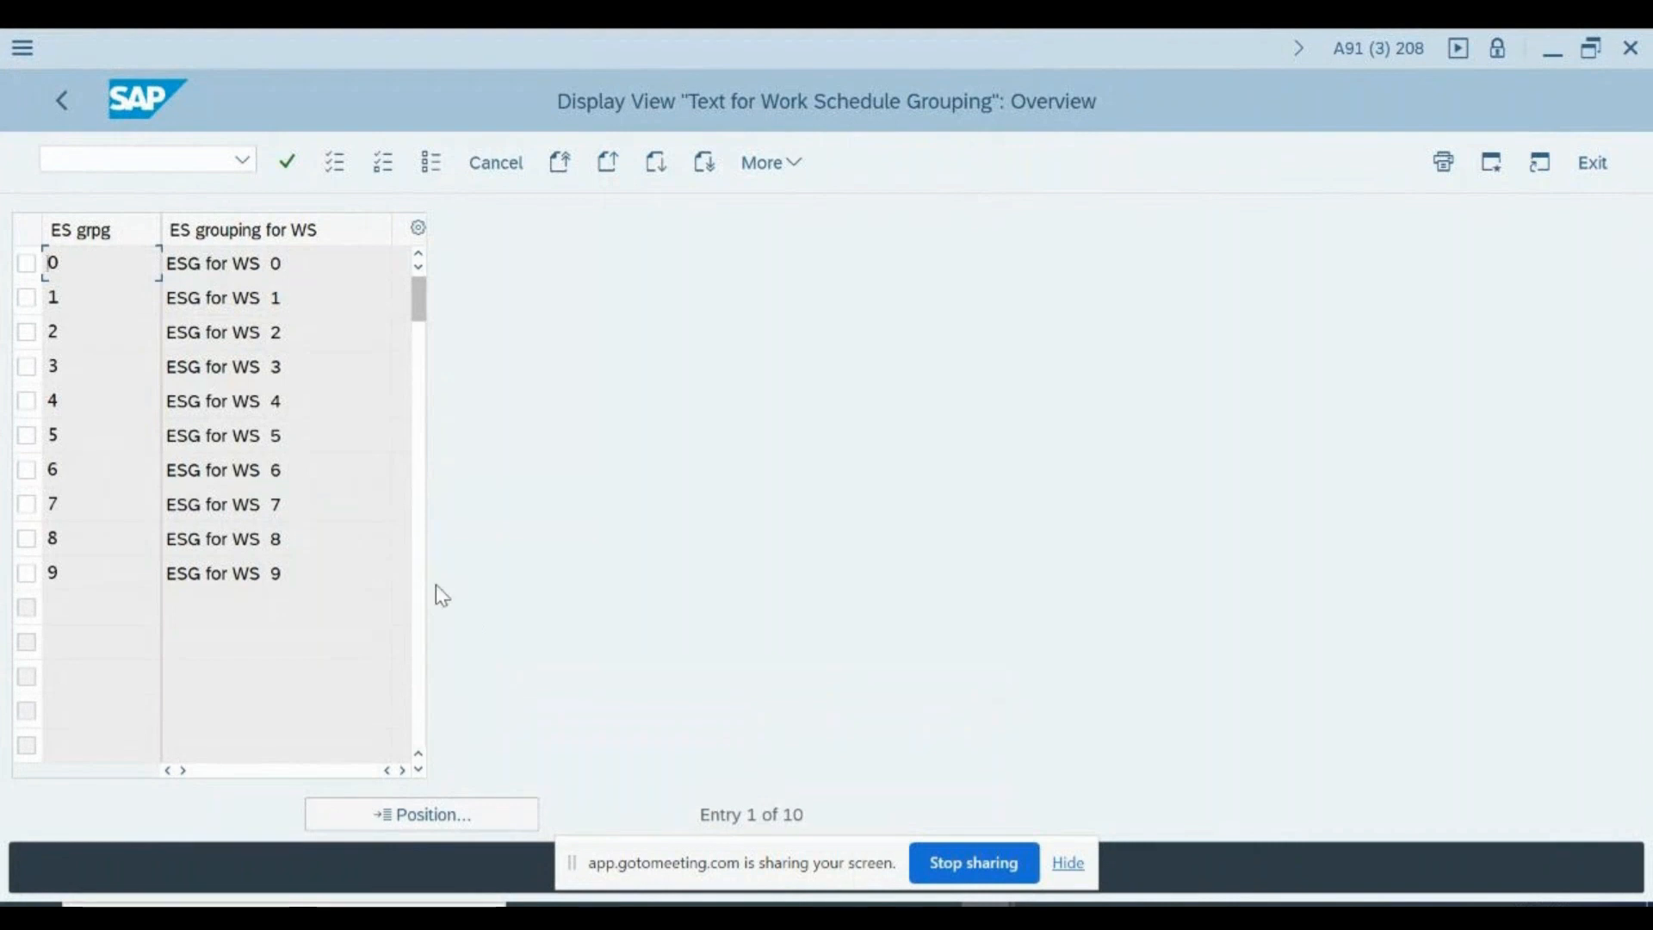
pyautogui.press('F3')
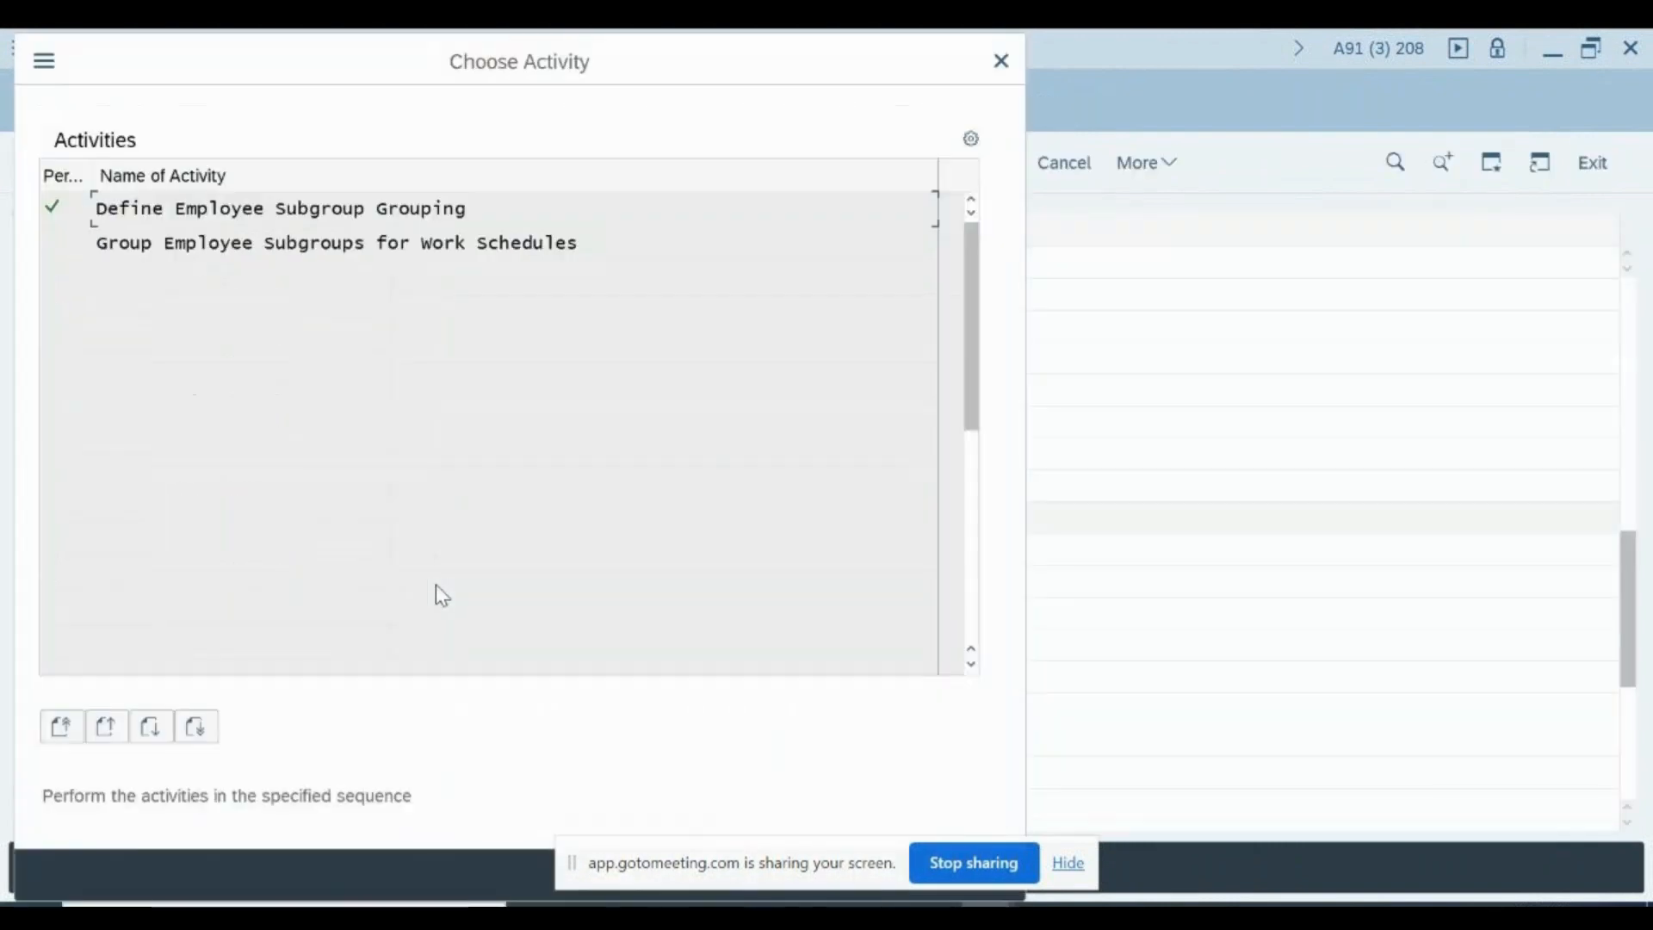
pyautogui.click(1001, 62)
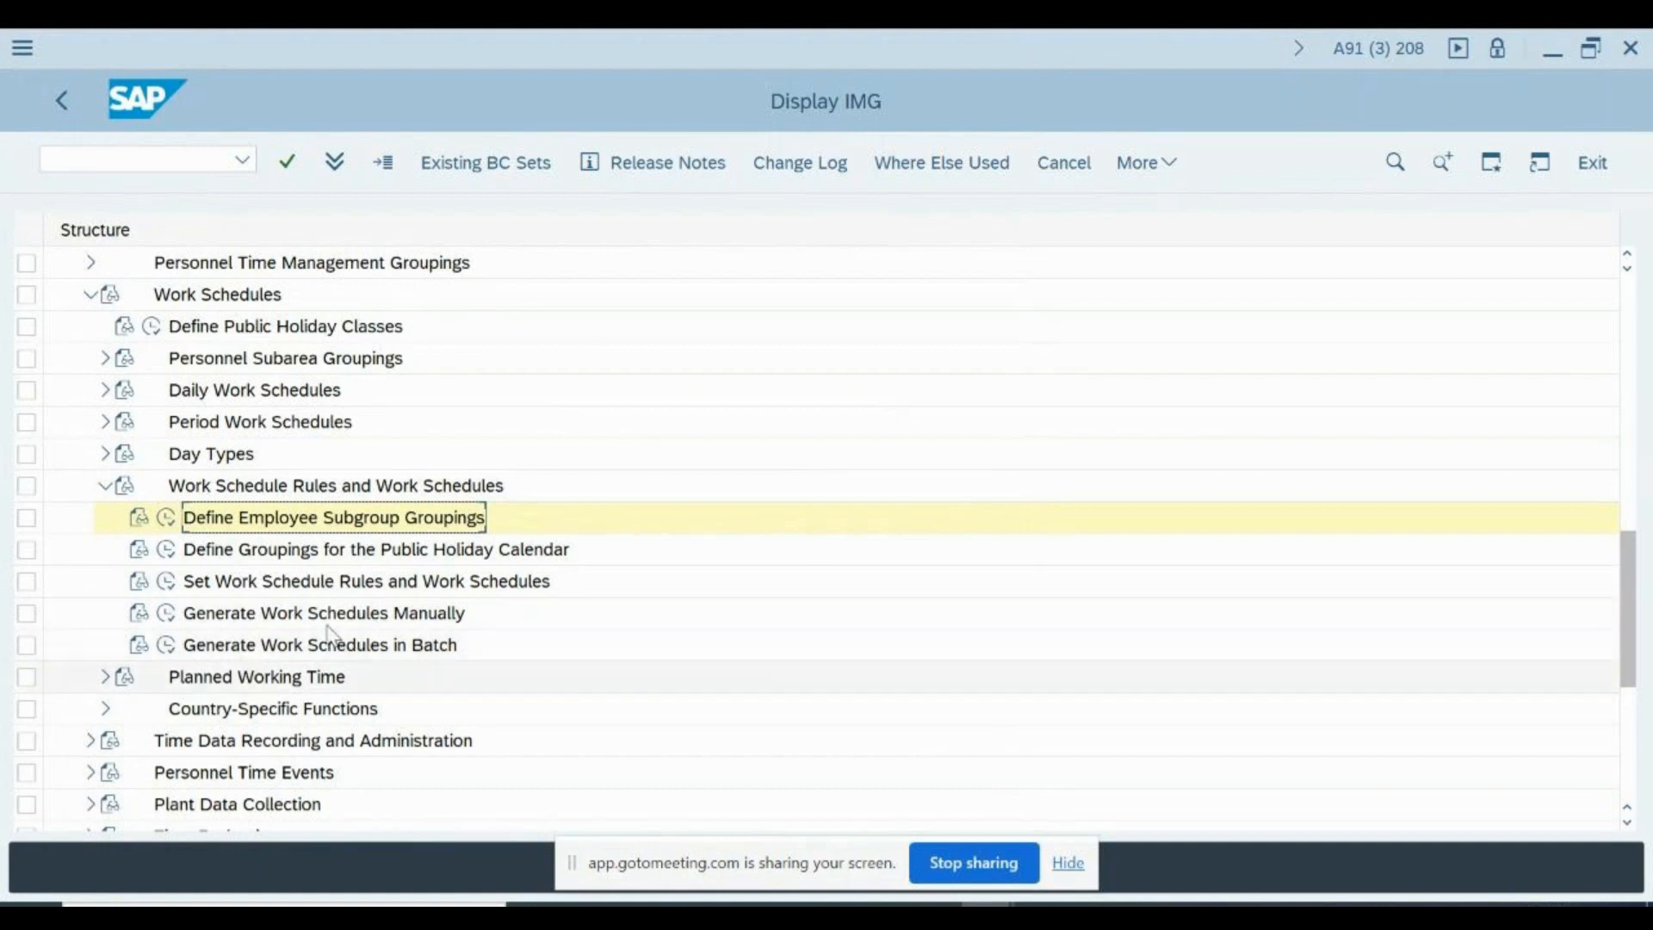
# - Collapse the Work Schedule Rules and Work Schedules node and expand Planned Working Time in the IMG structure
pyautogui.scroll(-2, 336, 633)
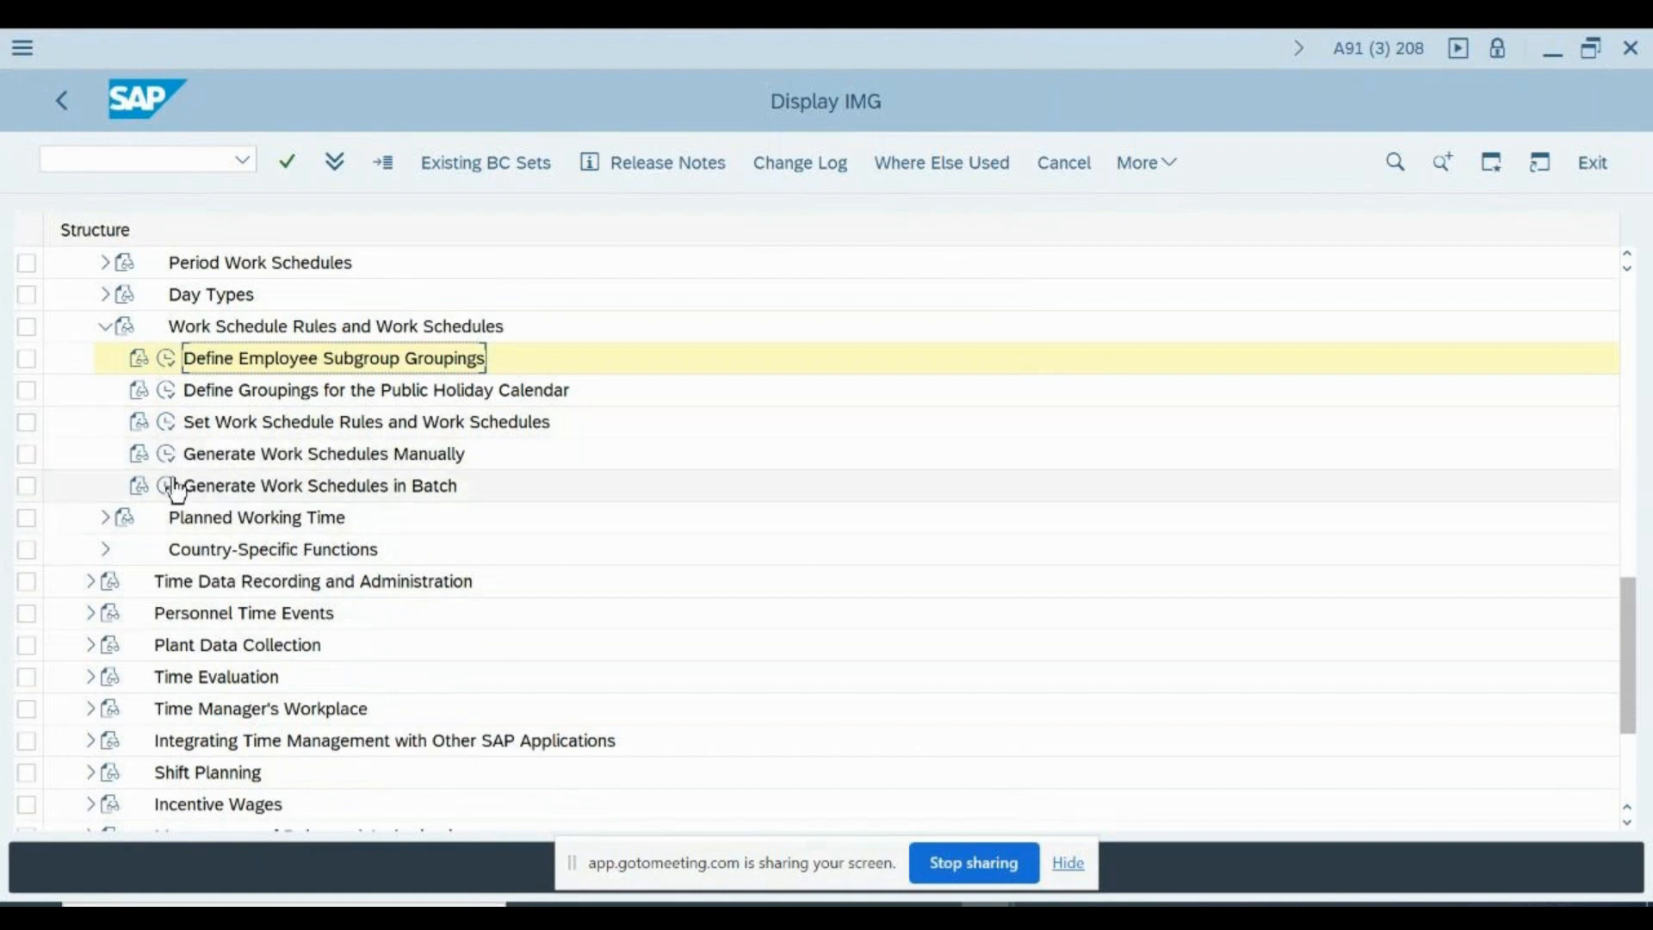
pyautogui.click(349, 487)
pyautogui.moveTo(258, 454); pyautogui.dragTo(109, 334)
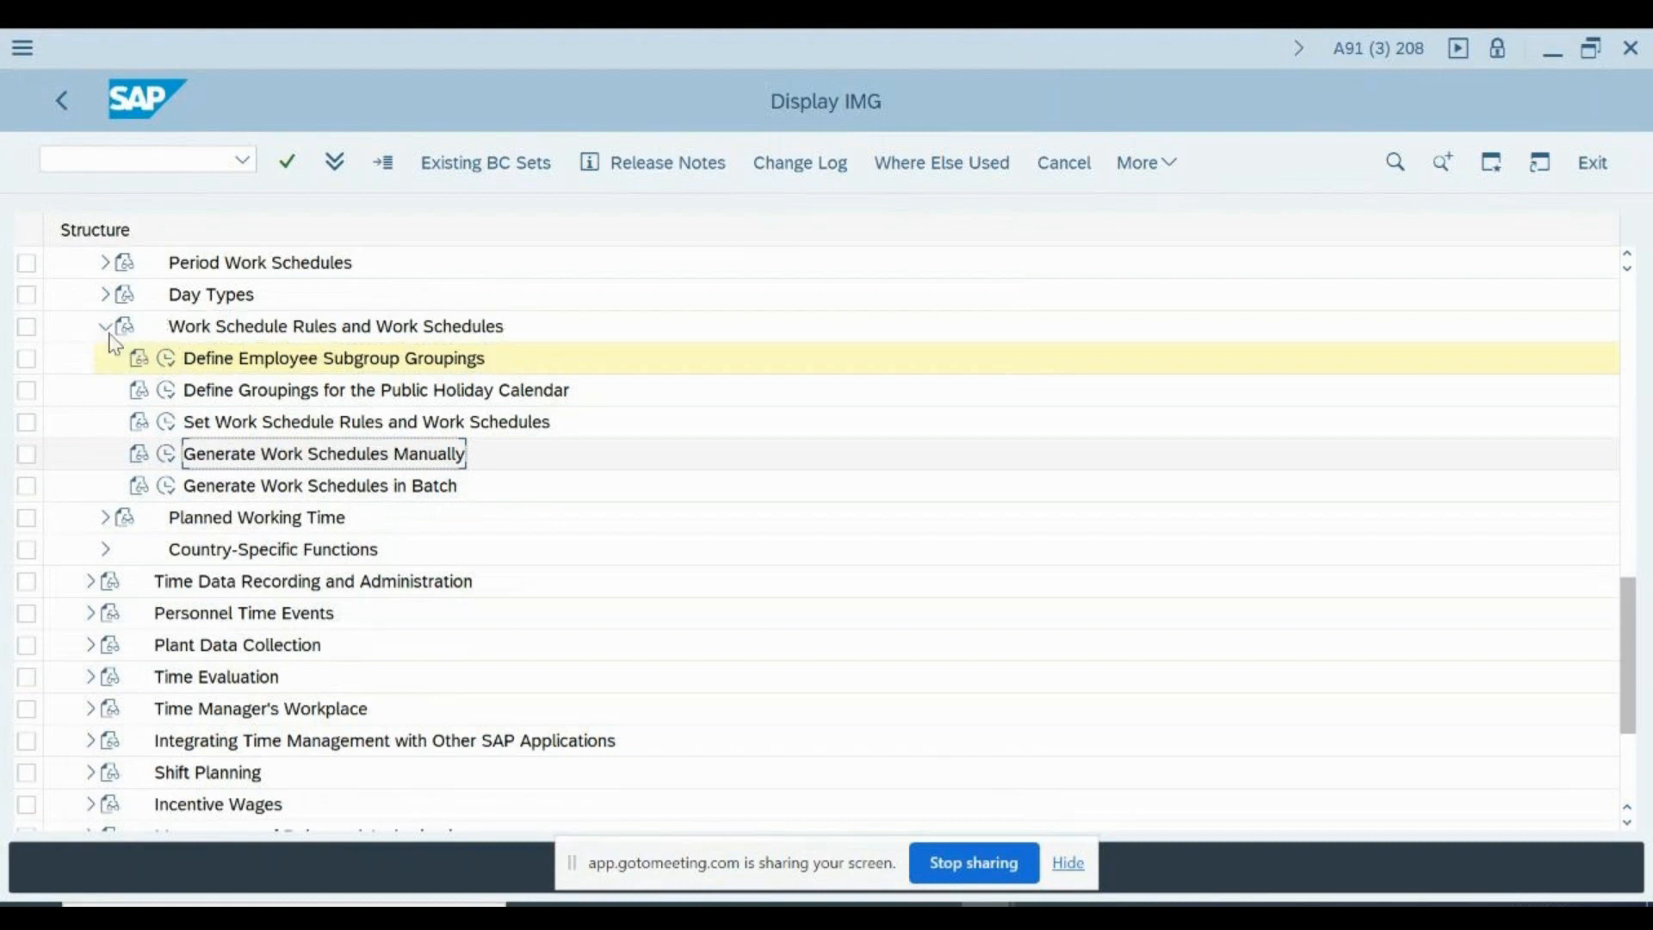
pyautogui.click(105, 328)
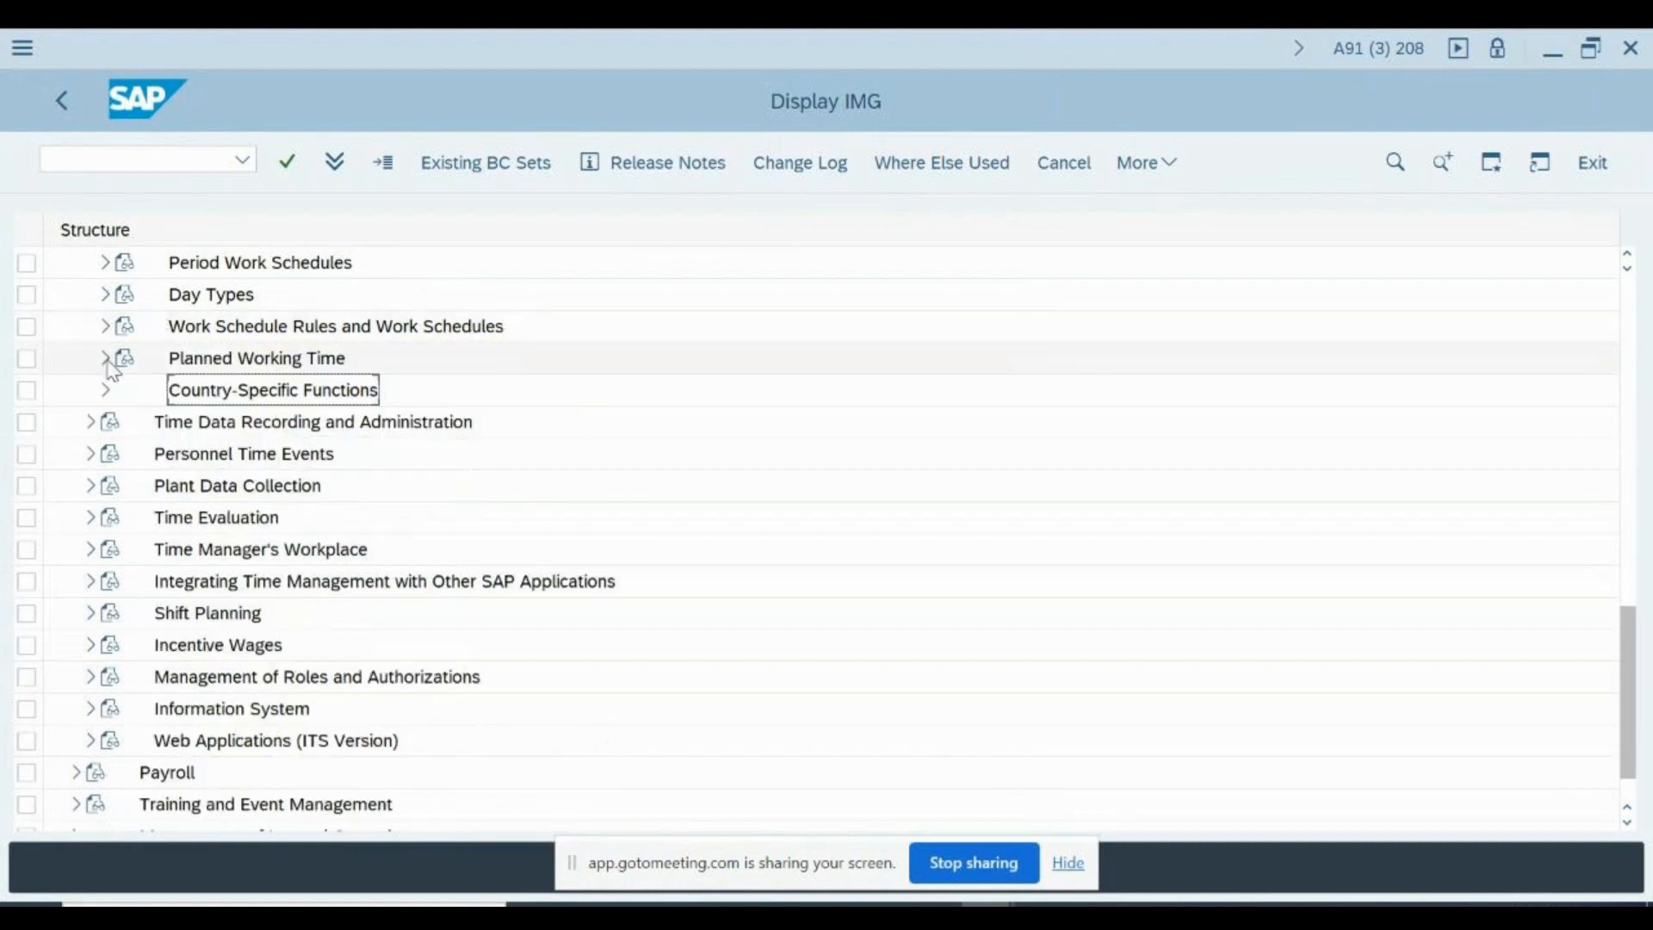
pyautogui.click(106, 359)
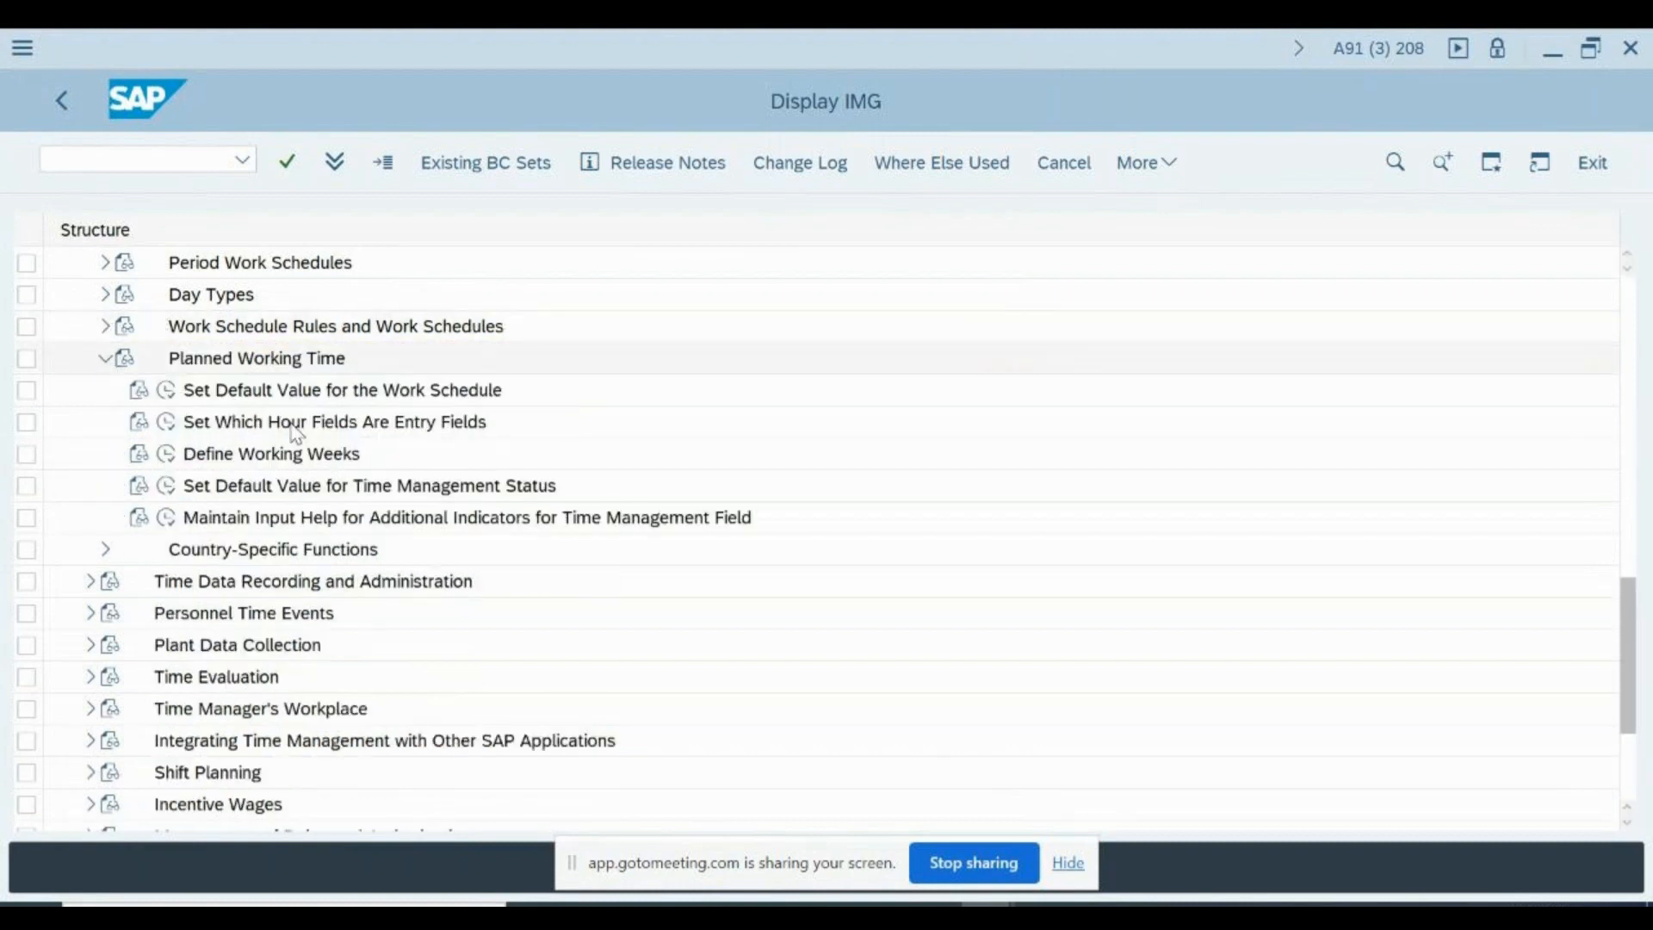
# - View the Set Default Value for the Work Schedule activity under Planned Working Time and return to the IMG structure
pyautogui.click(225, 396)
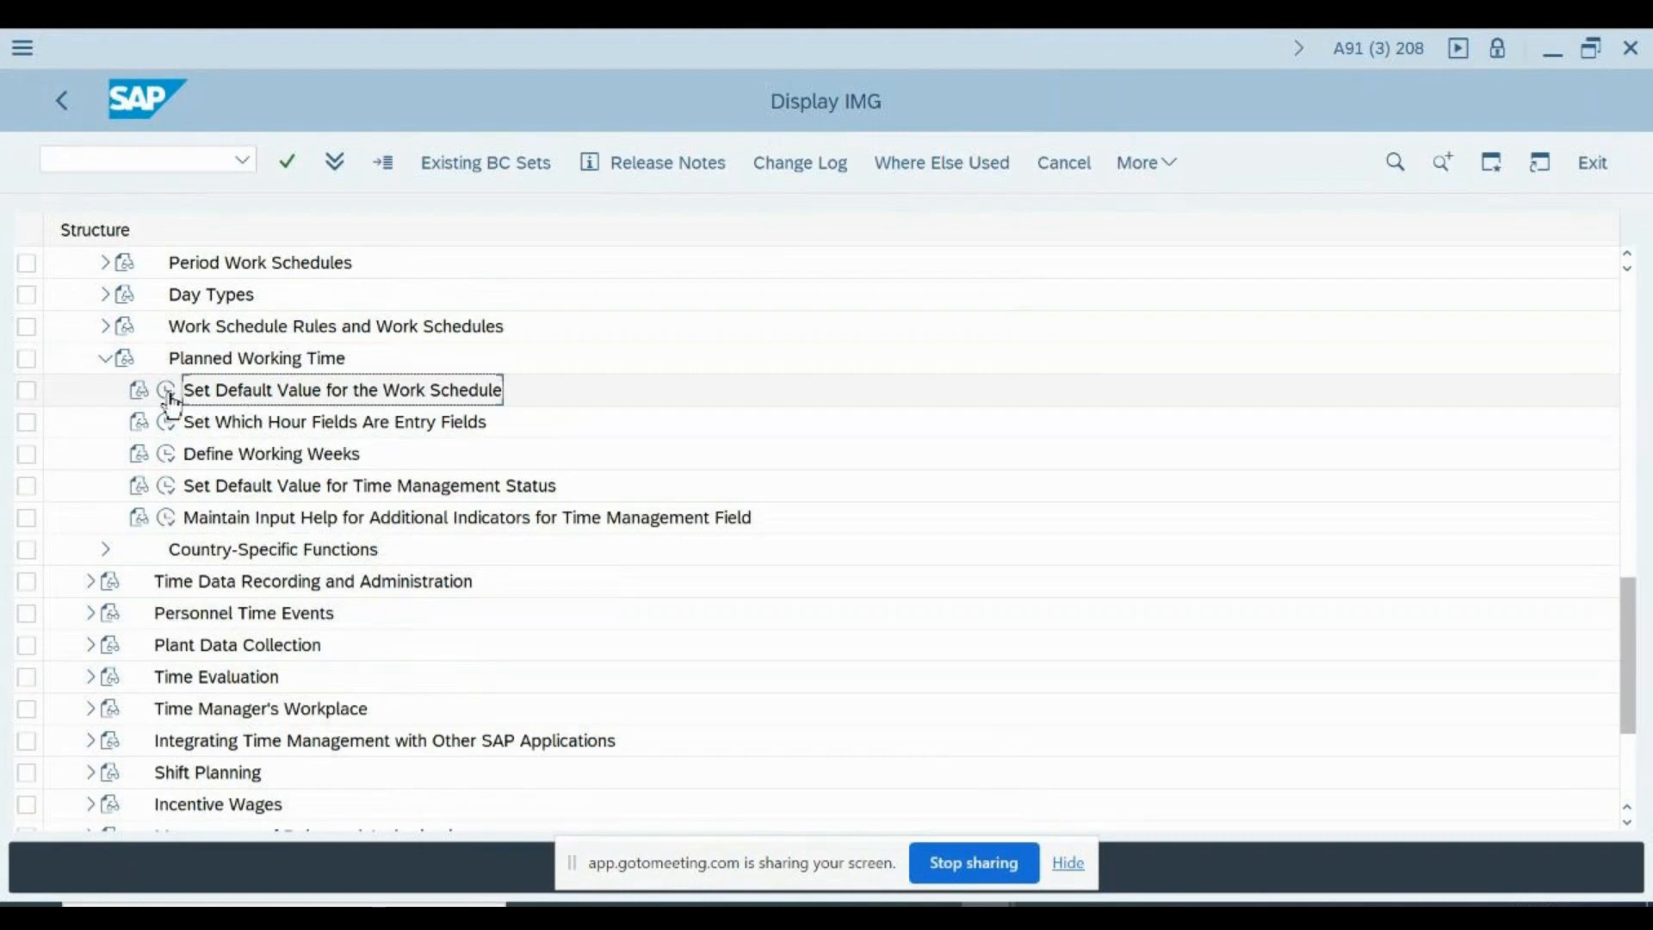
pyautogui.click(169, 395)
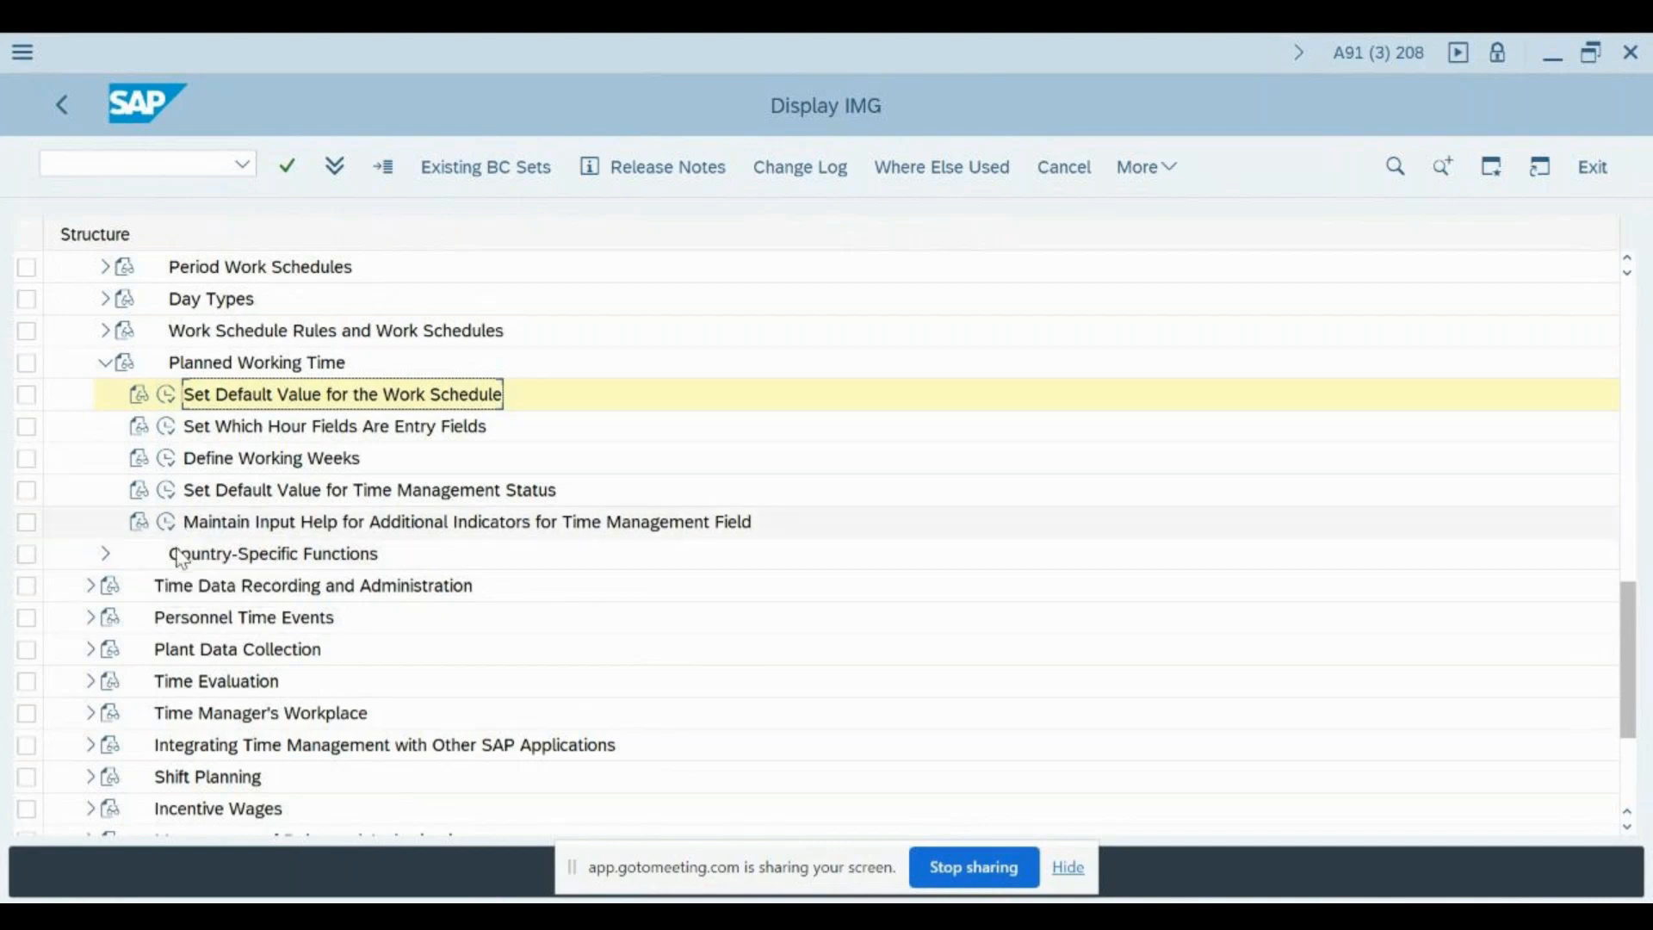
pyautogui.click(190, 404)
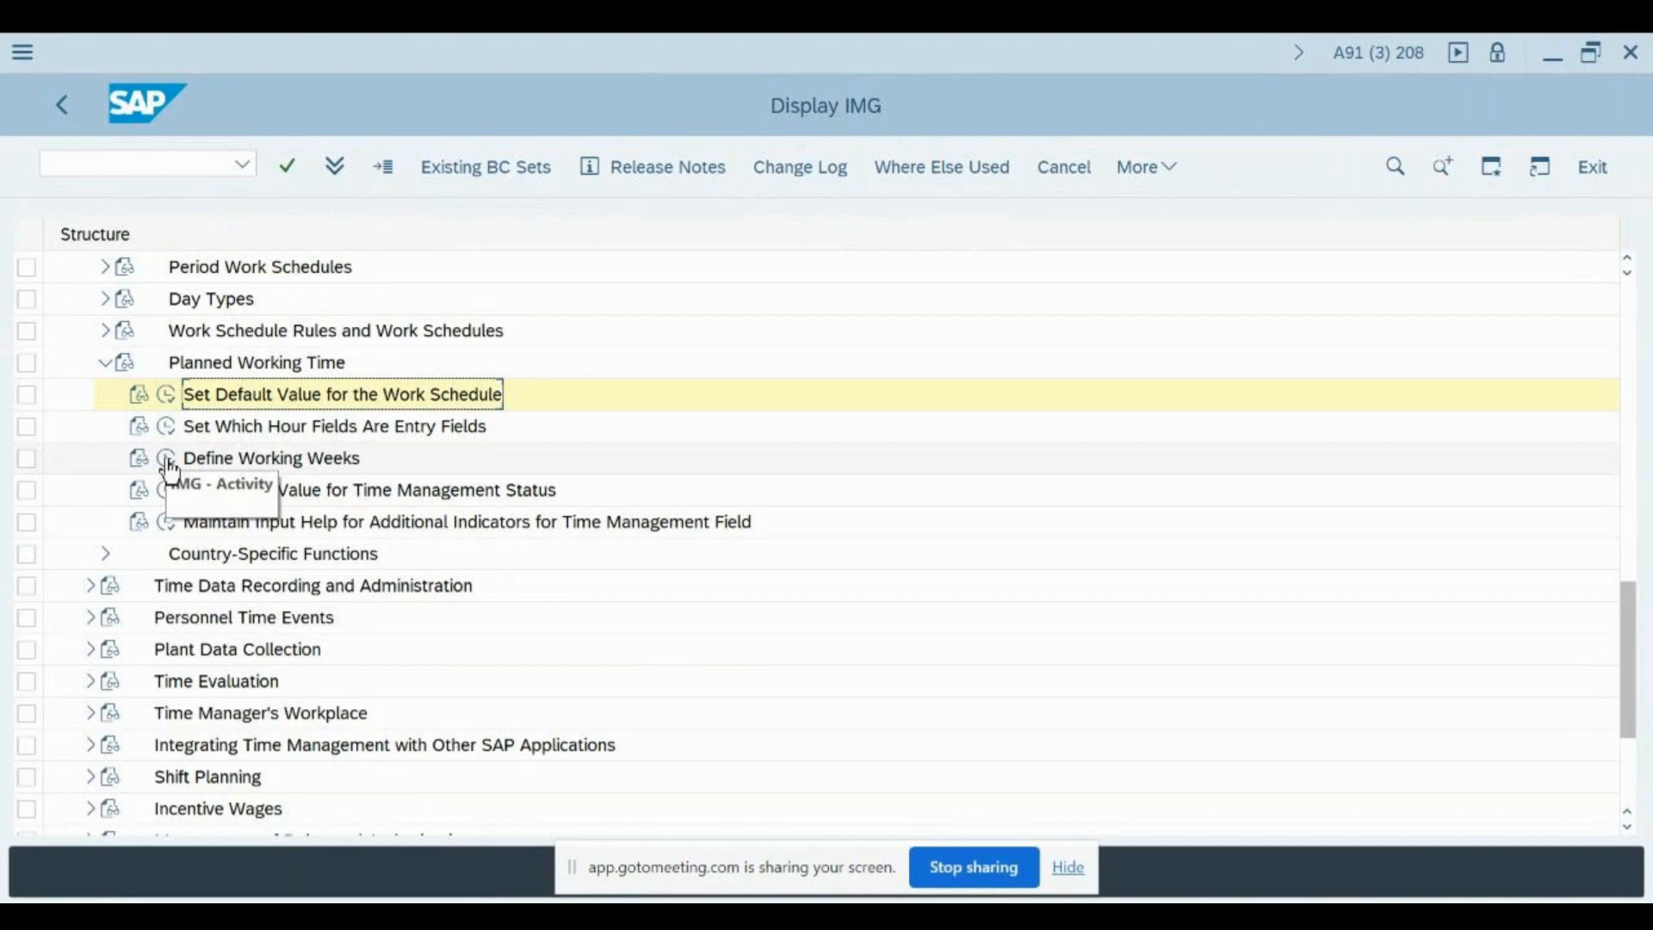
# - Display the Define Working Weeks table, examine its working week entries, and return to the IMG structure
pyautogui.click(167, 459)
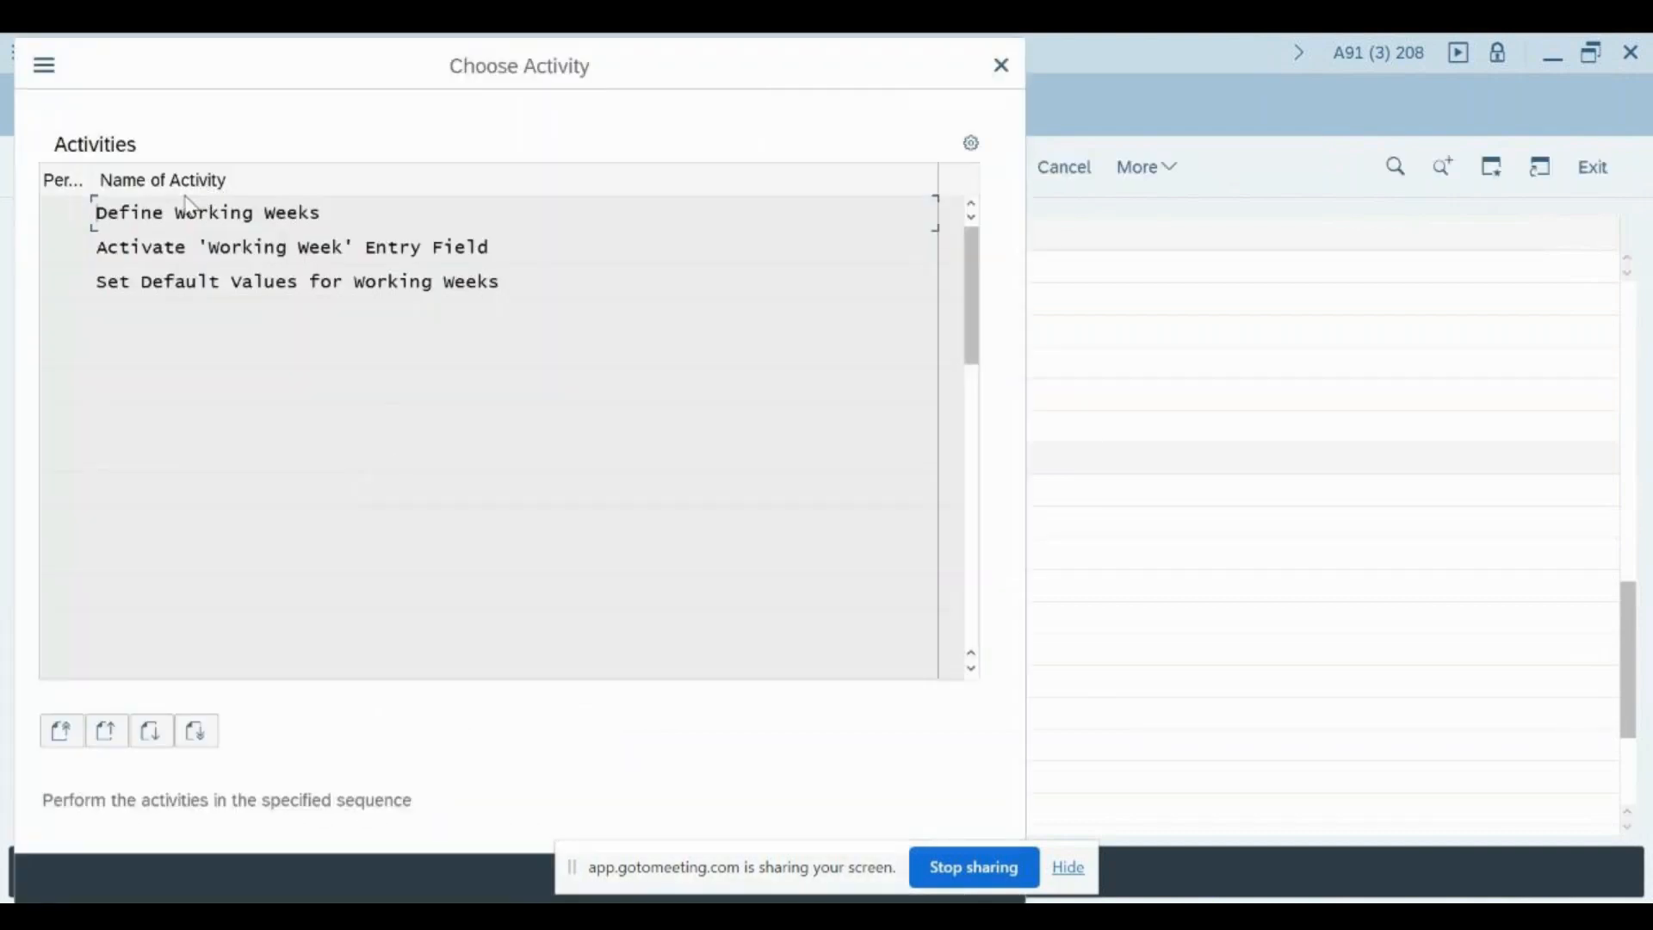
pyautogui.doubleClick(182, 219)
pyautogui.press('Return')
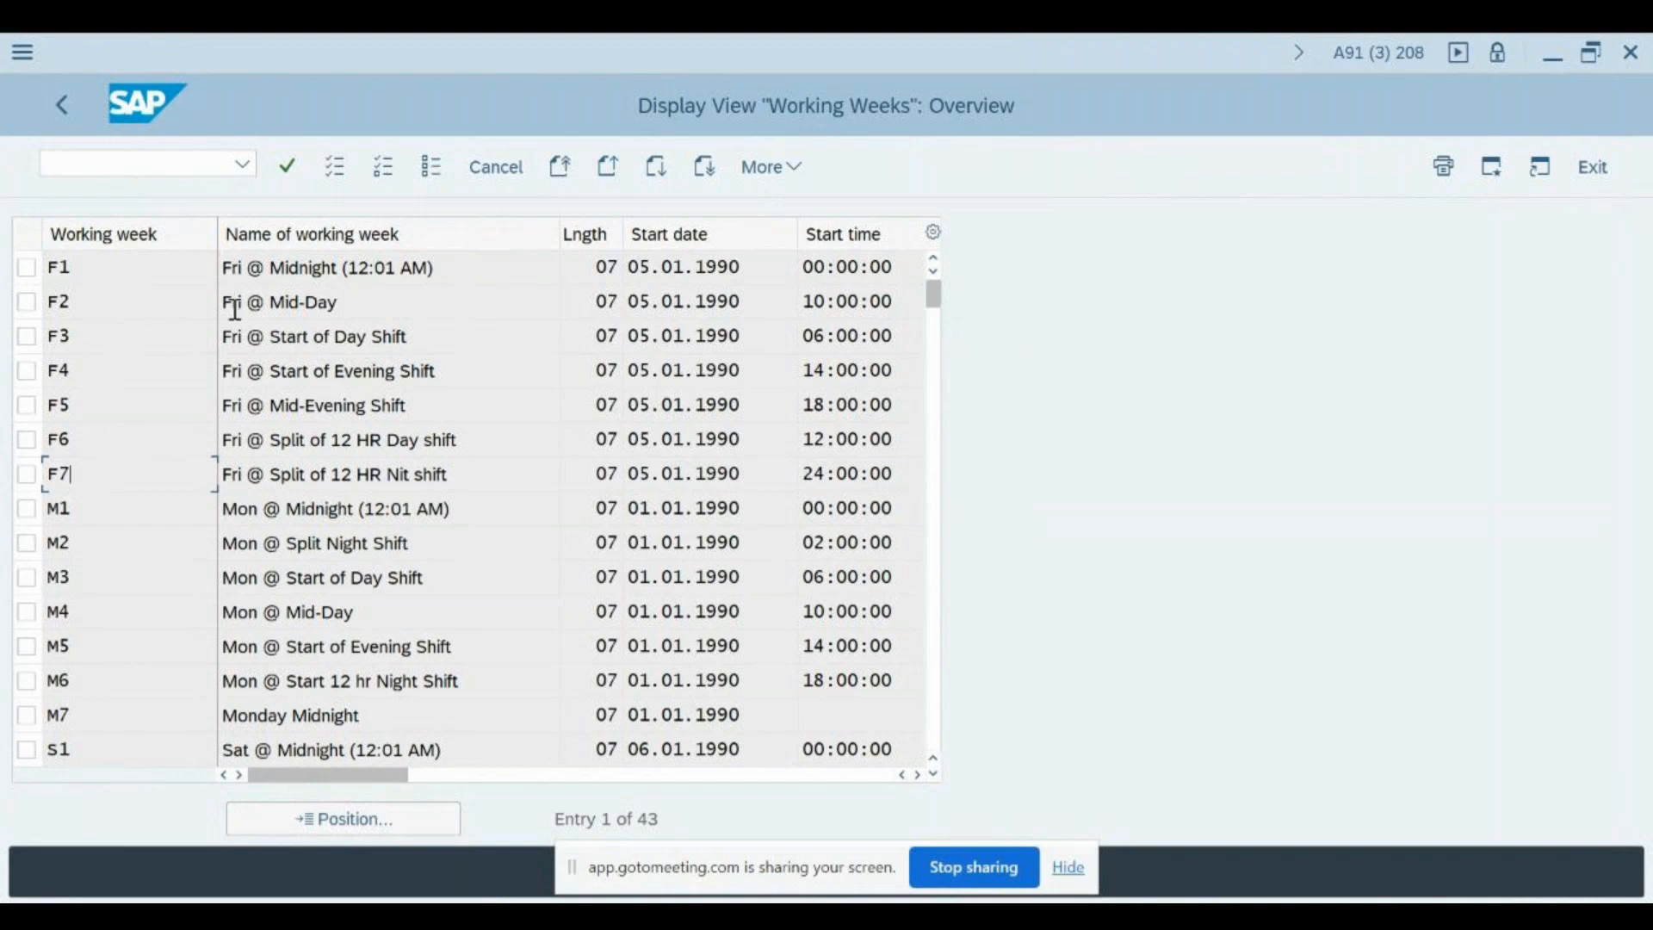
pyautogui.click(483, 482)
pyautogui.doubleClick(133, 269)
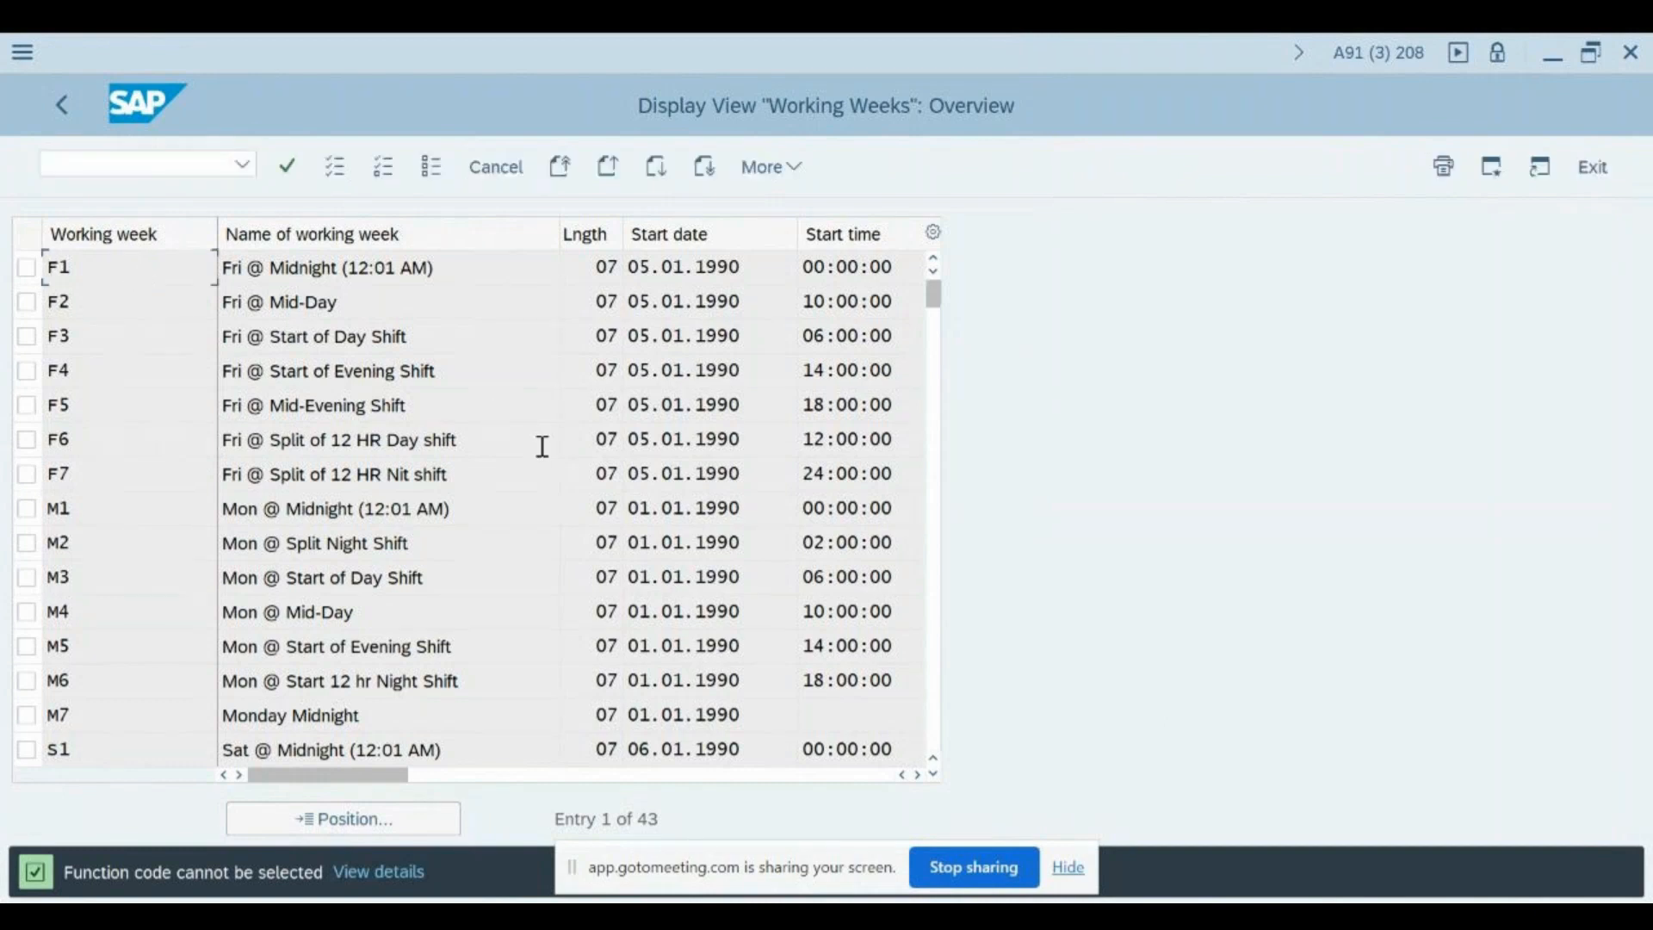
pyautogui.click(497, 165)
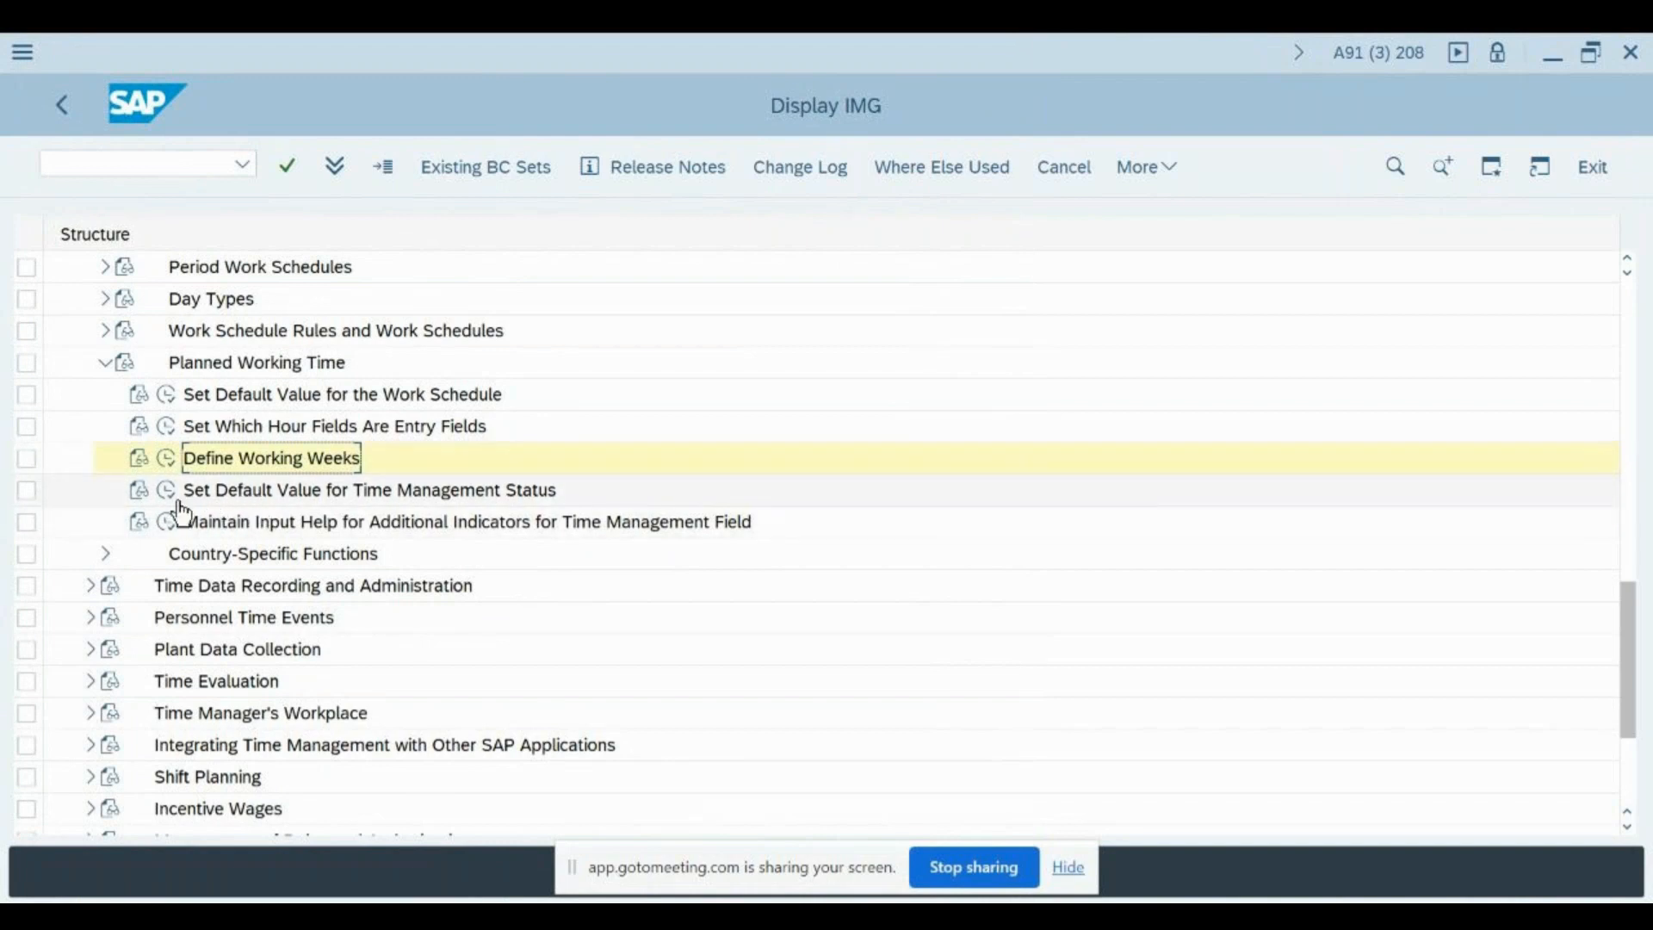
# - Open the Set Default Value for Time Management Status activity and display the decision tree of feature TMSTA
pyautogui.click(222, 491)
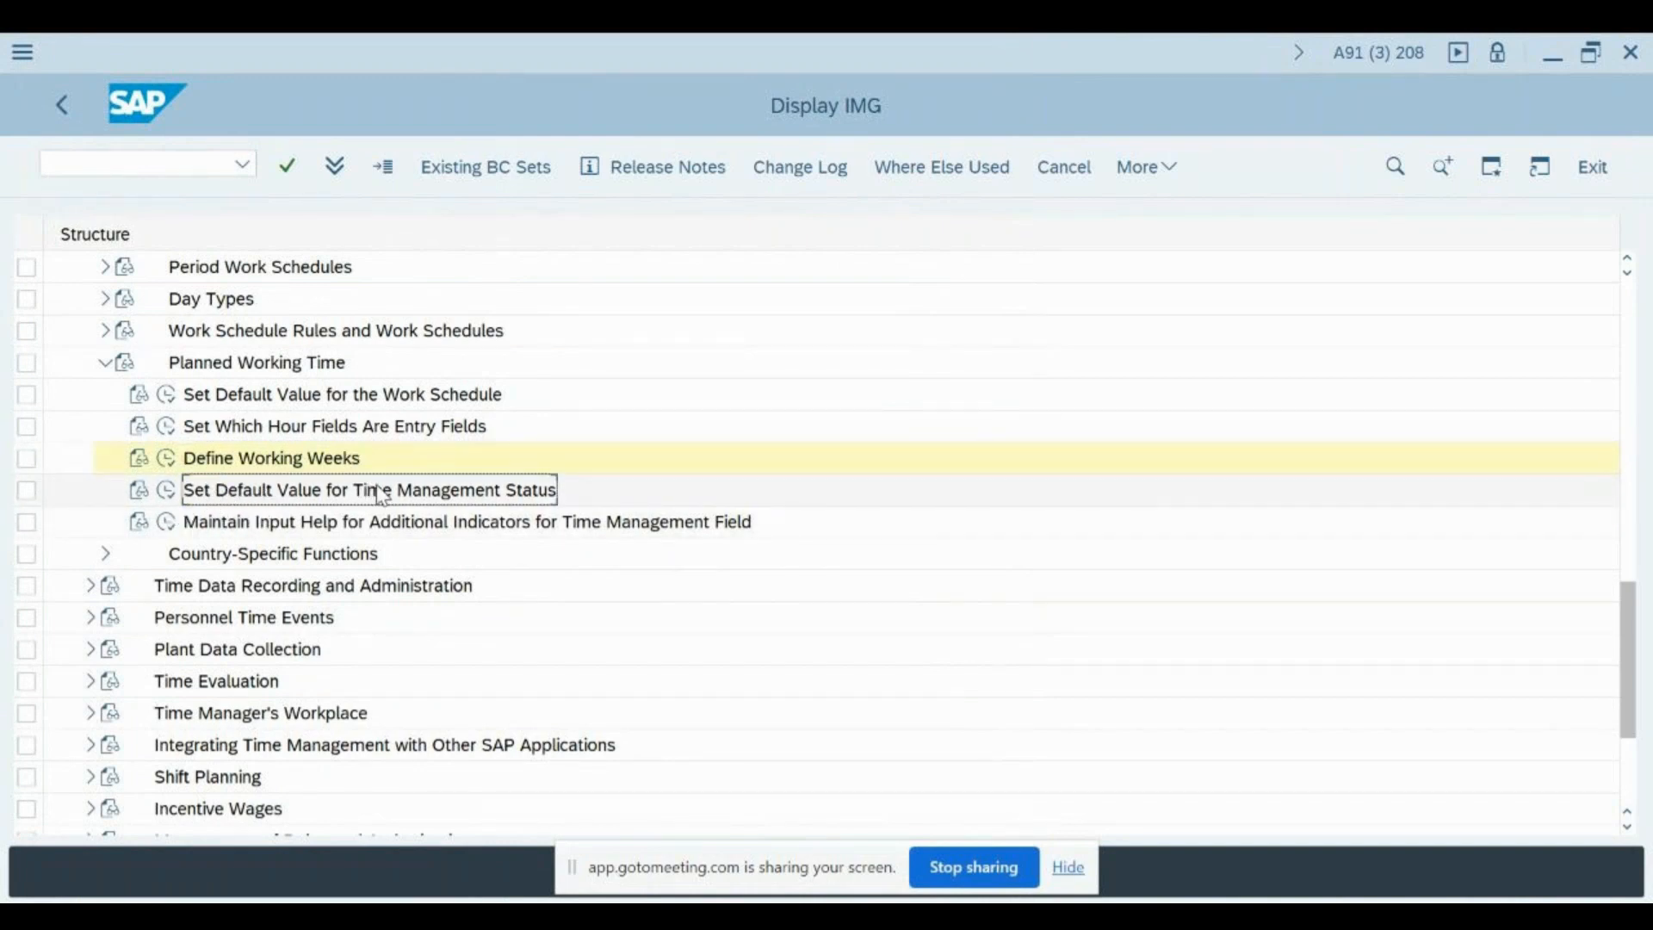
pyautogui.click(168, 492)
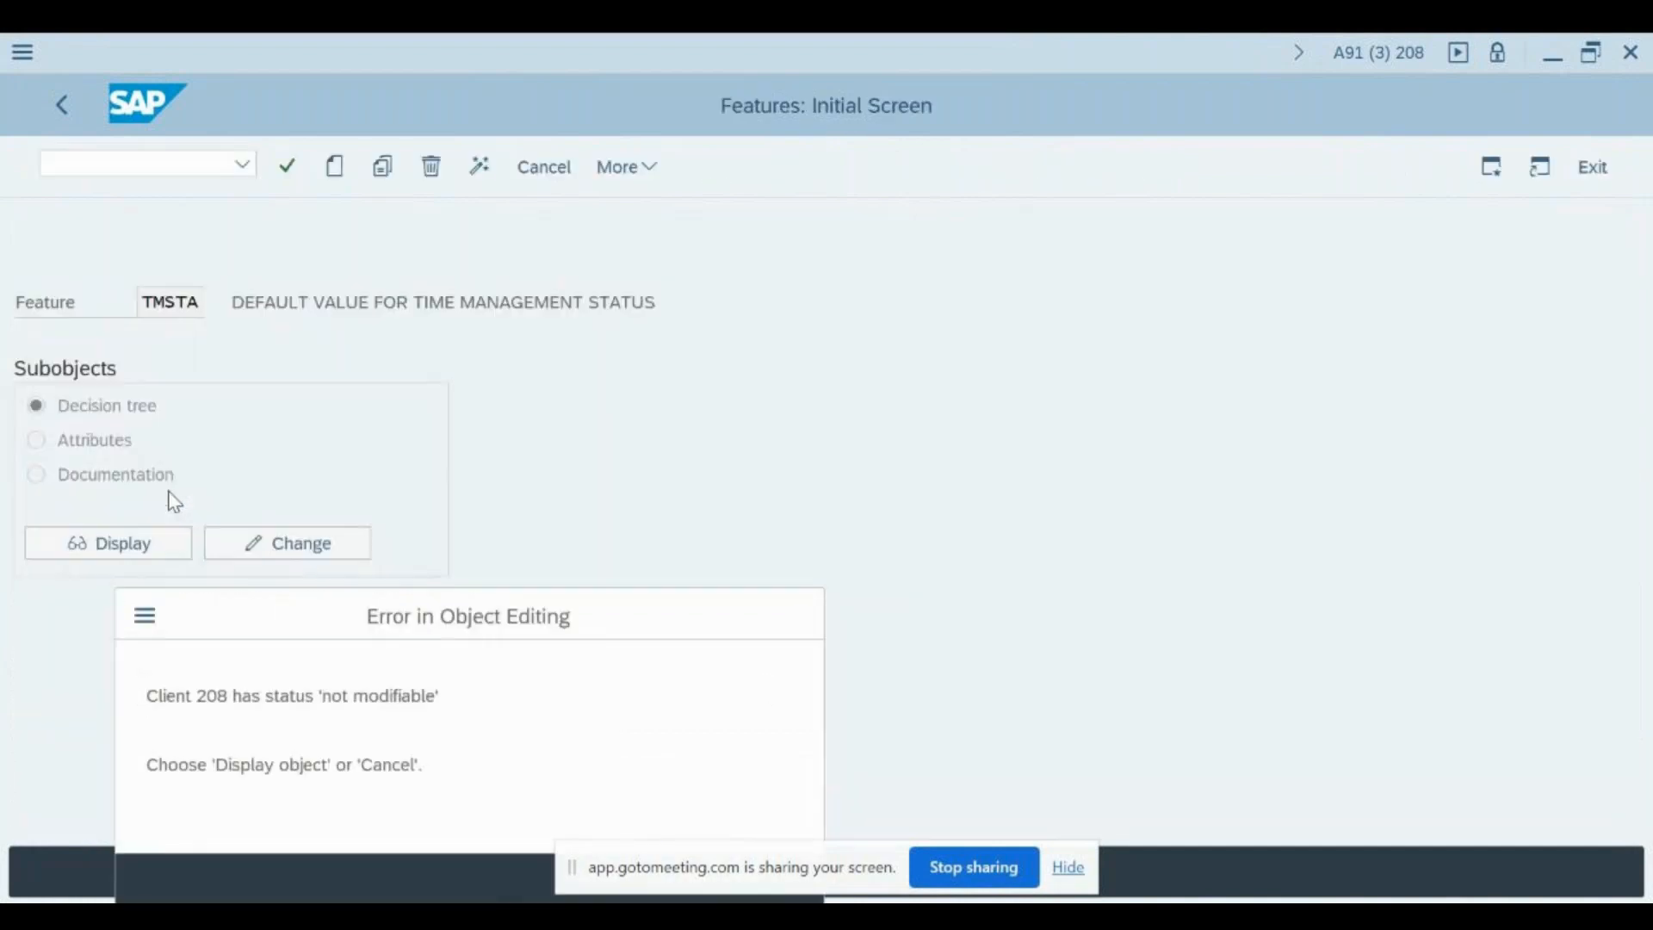
pyautogui.press('Return')
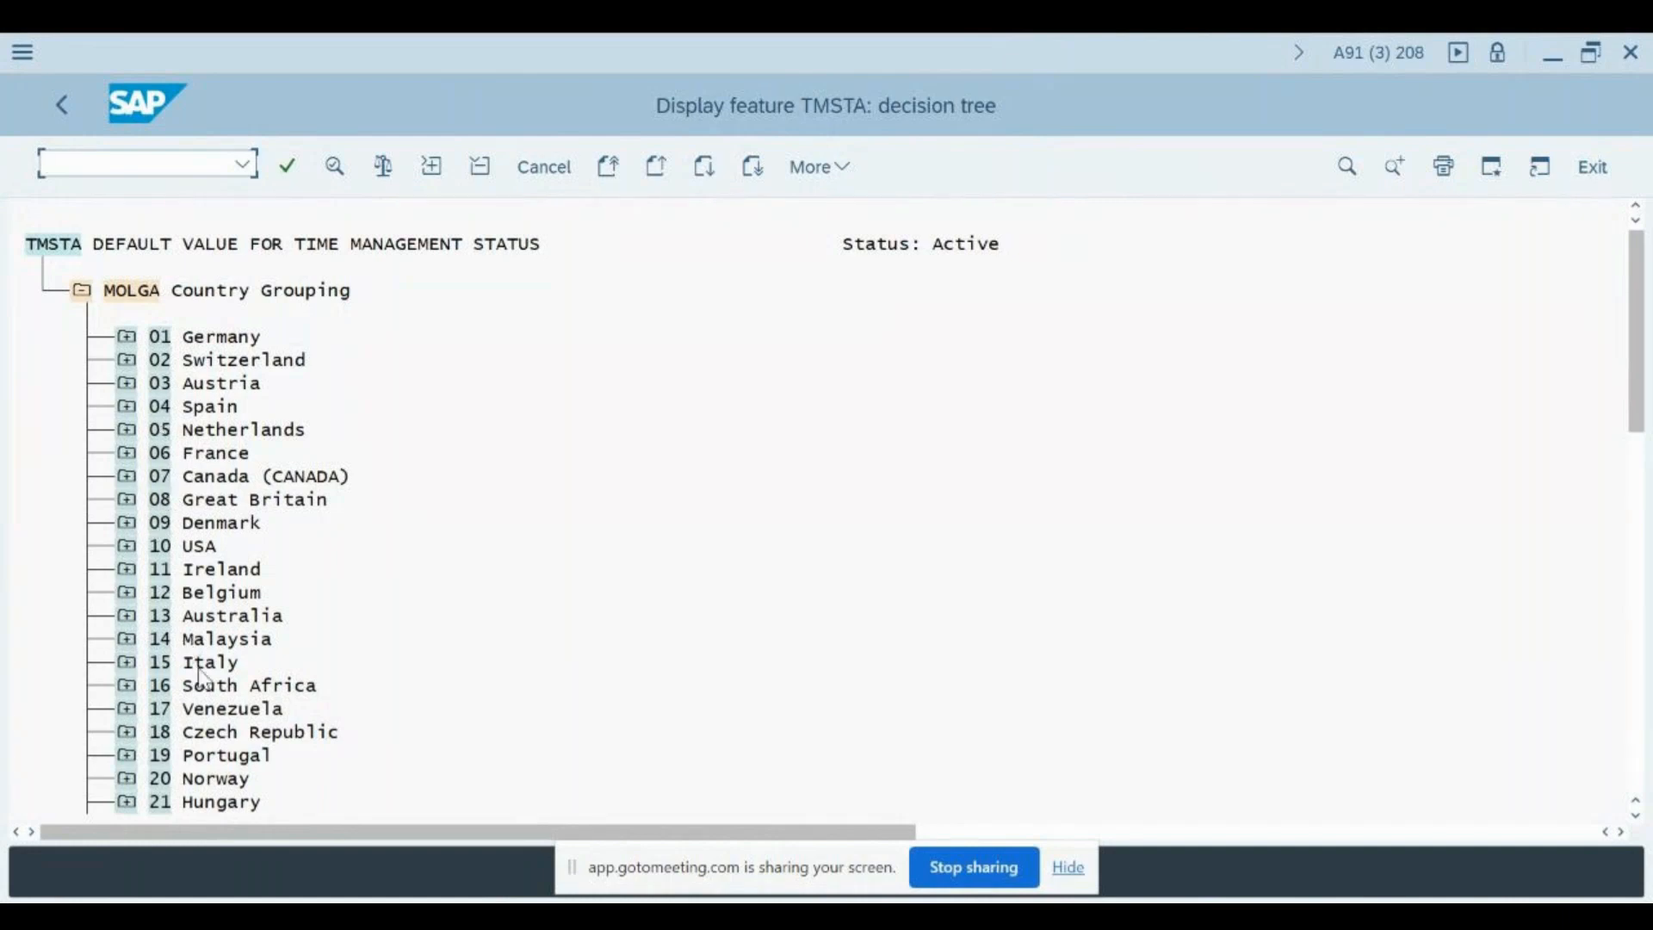
# - Expand 40 India, PERSG Employee Group and 0 Regular to view the default time management status, and return to the IMG structure
pyautogui.scroll(-1, 202, 680)
pyautogui.scroll(-2, 202, 681)
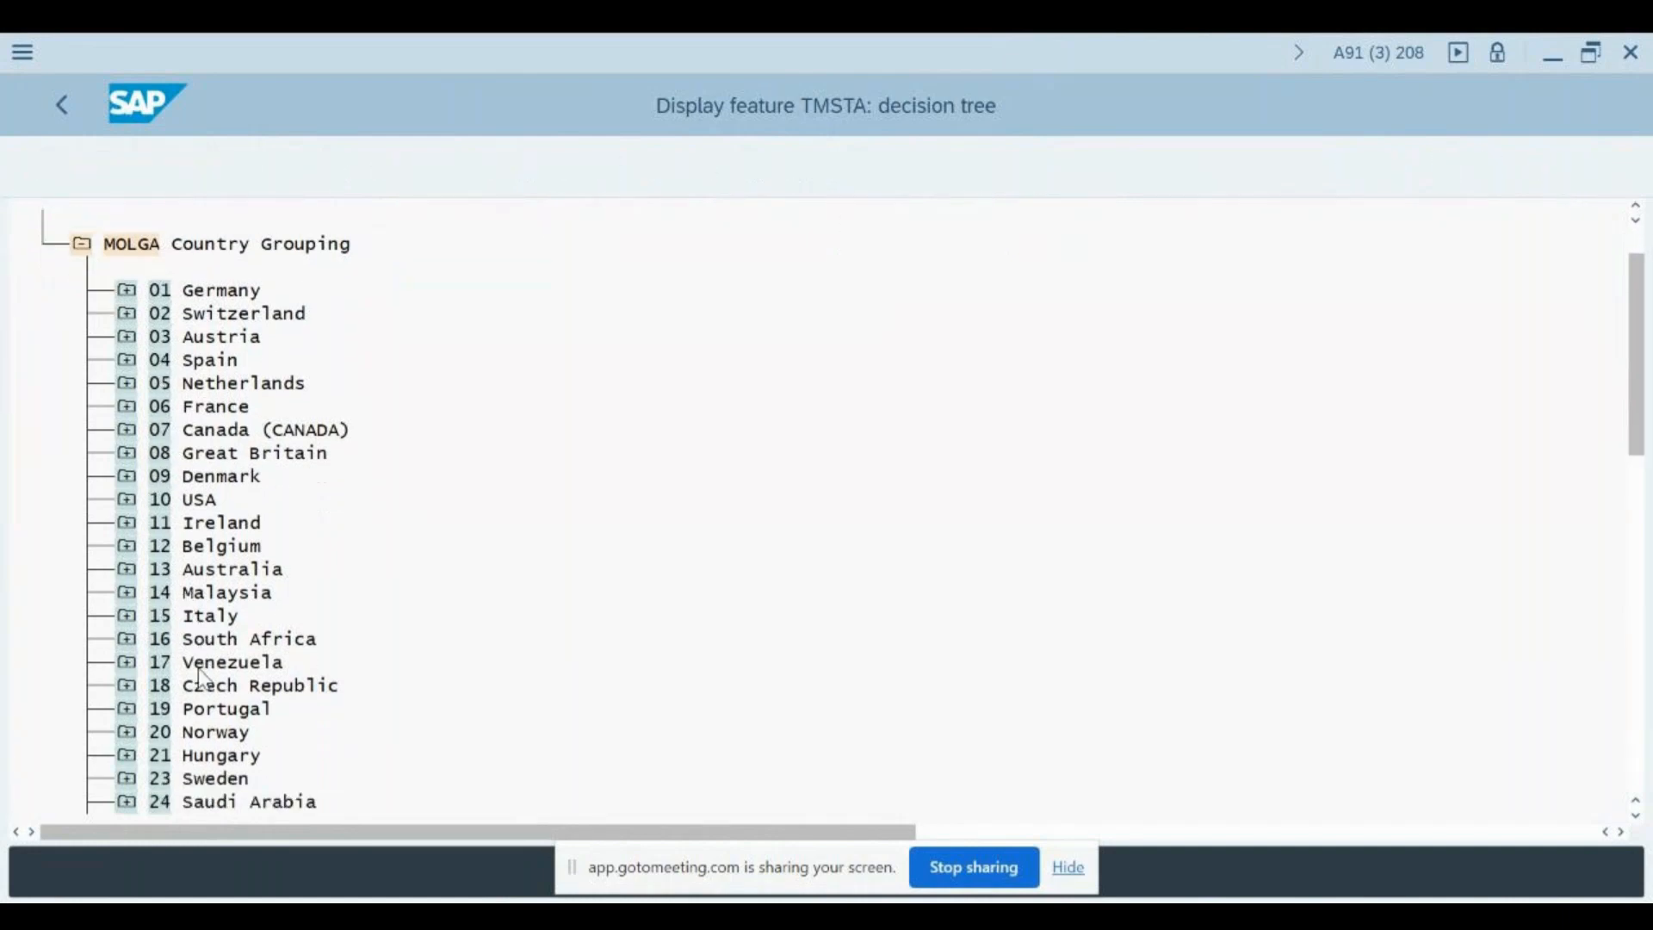
pyautogui.scroll(-4, 210, 650)
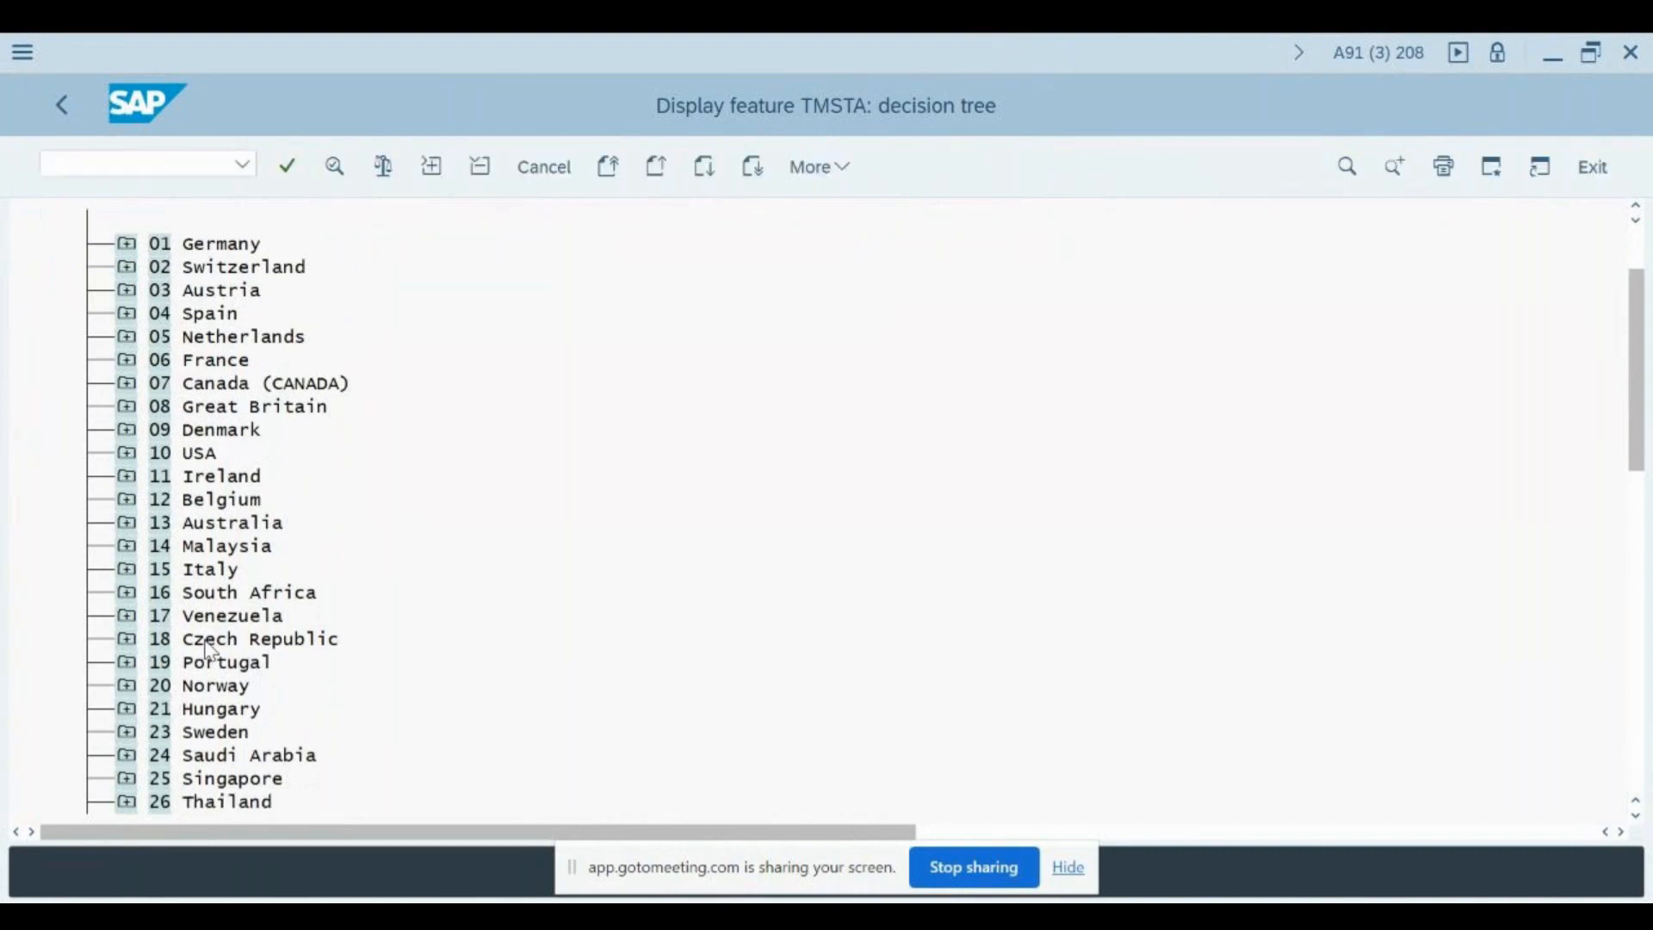
pyautogui.scroll(-4, 210, 650)
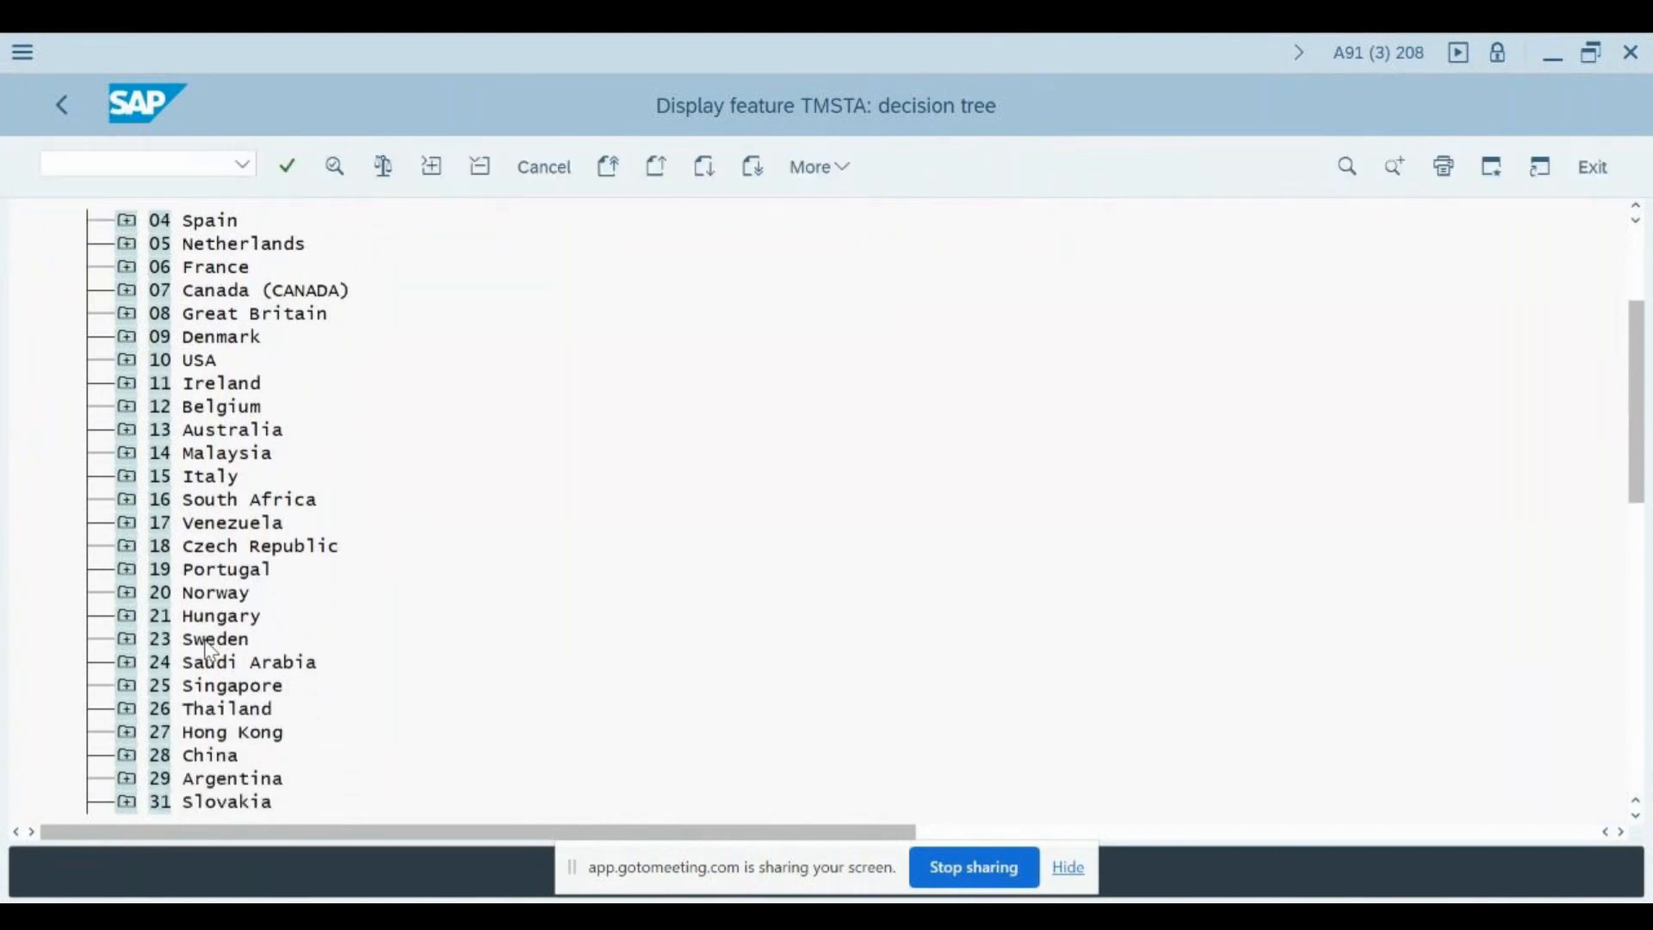
pyautogui.scroll(-4, 209, 651)
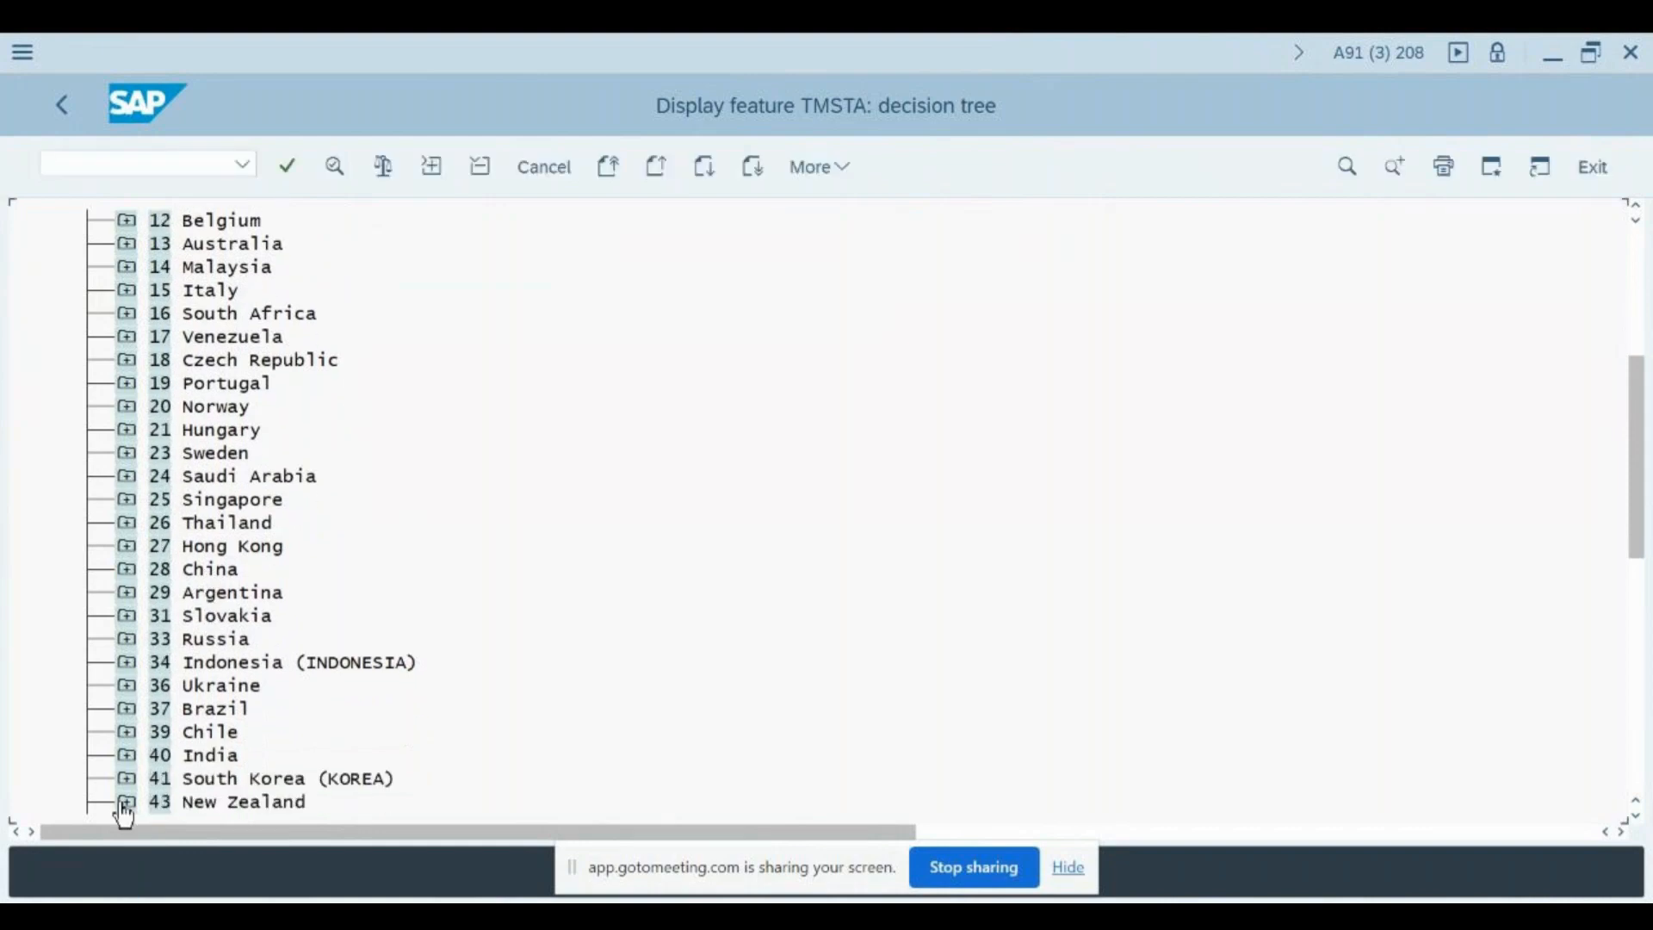
pyautogui.click(124, 756)
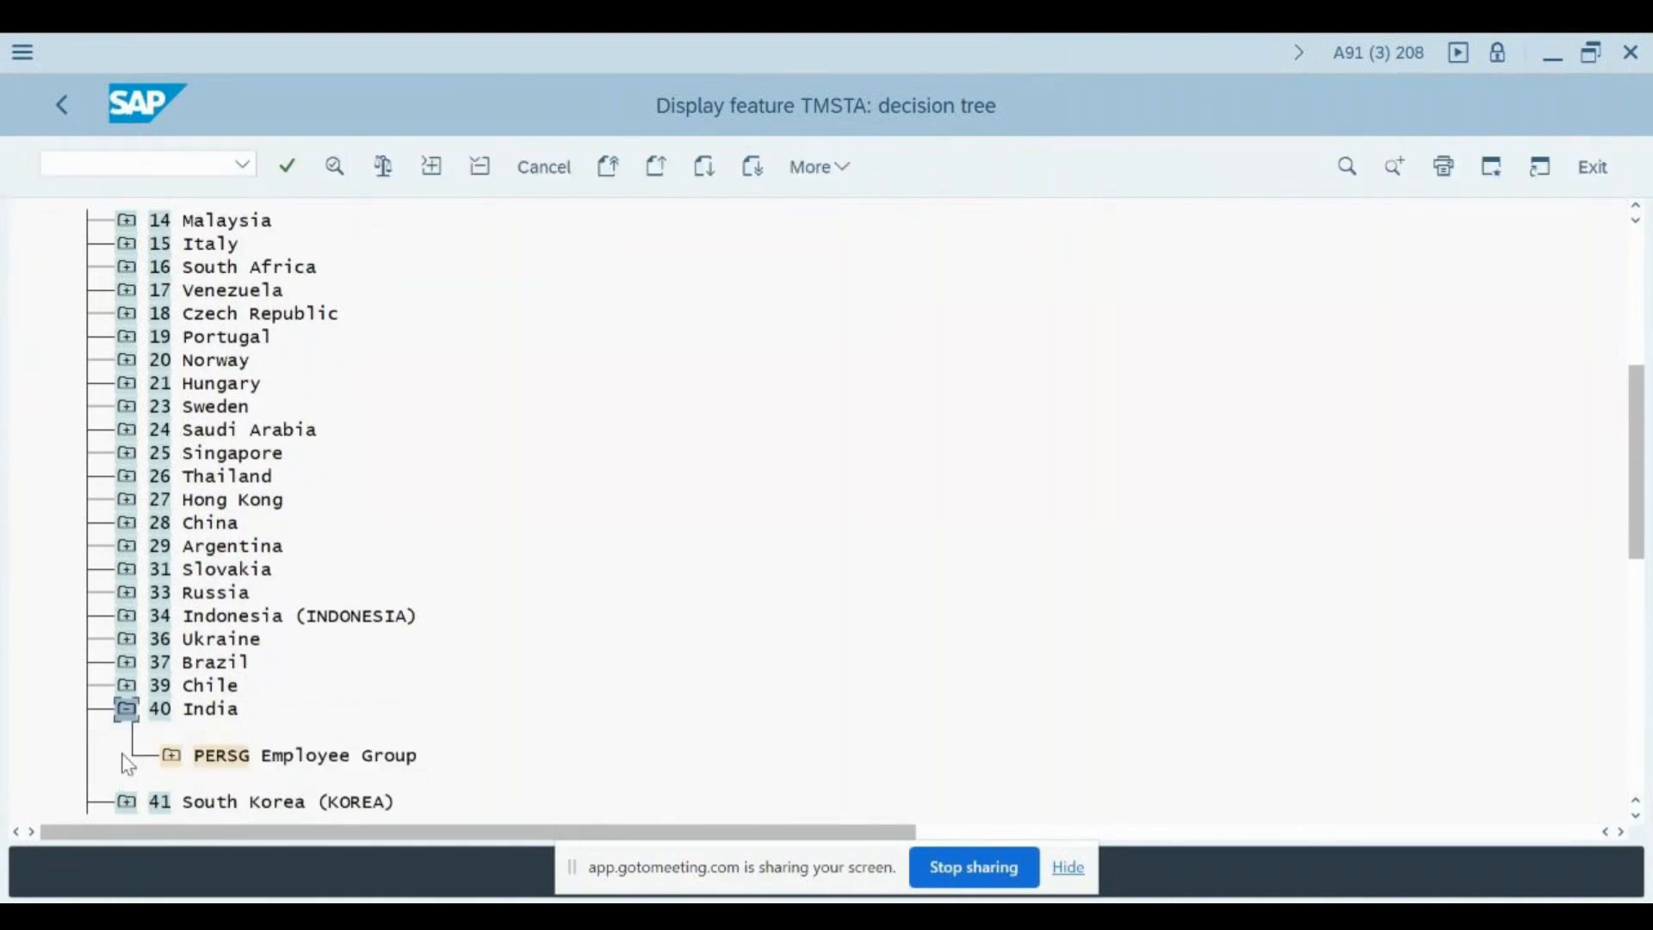
pyautogui.click(170, 756)
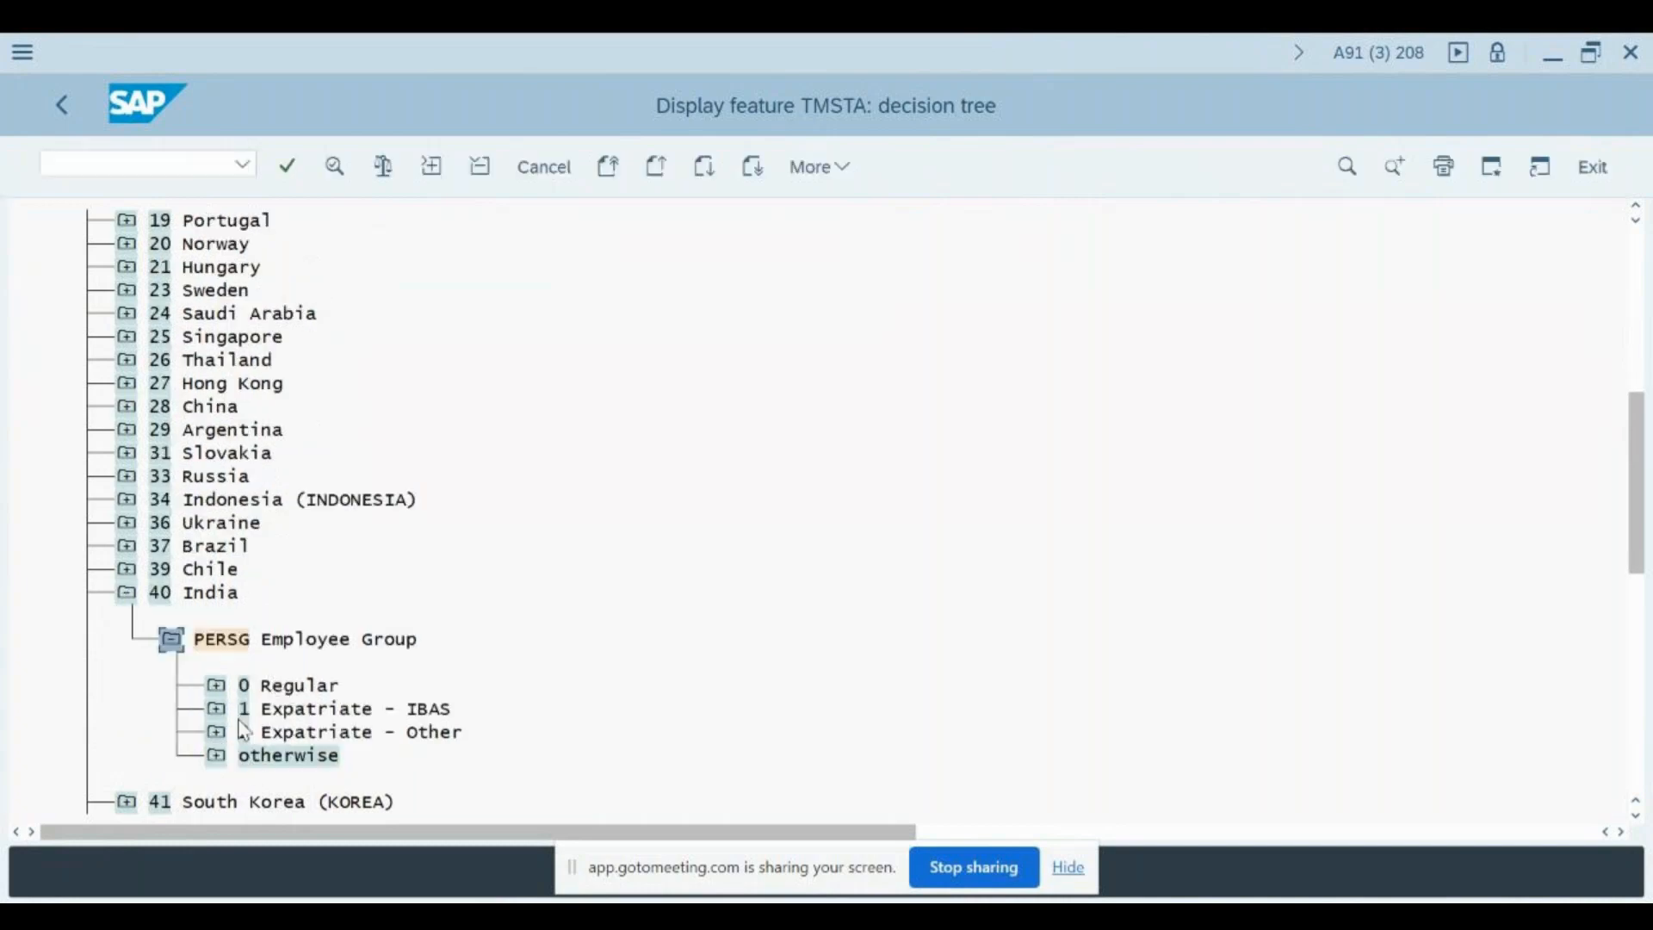
pyautogui.click(217, 689)
pyautogui.click(289, 734)
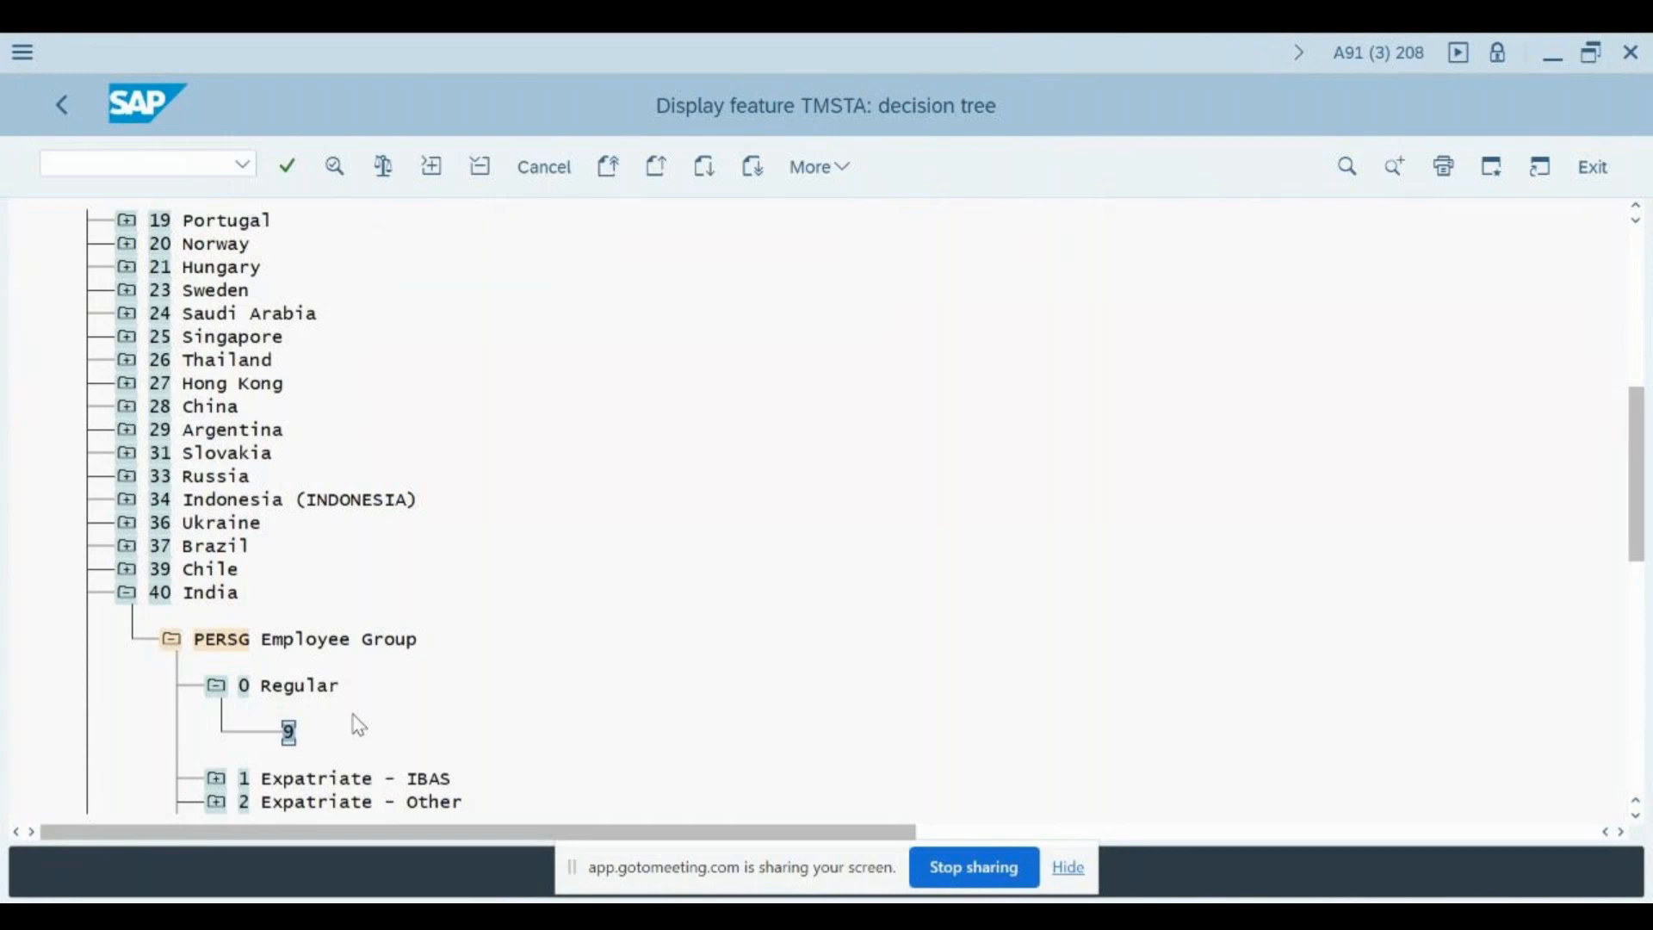
pyautogui.press('F3')
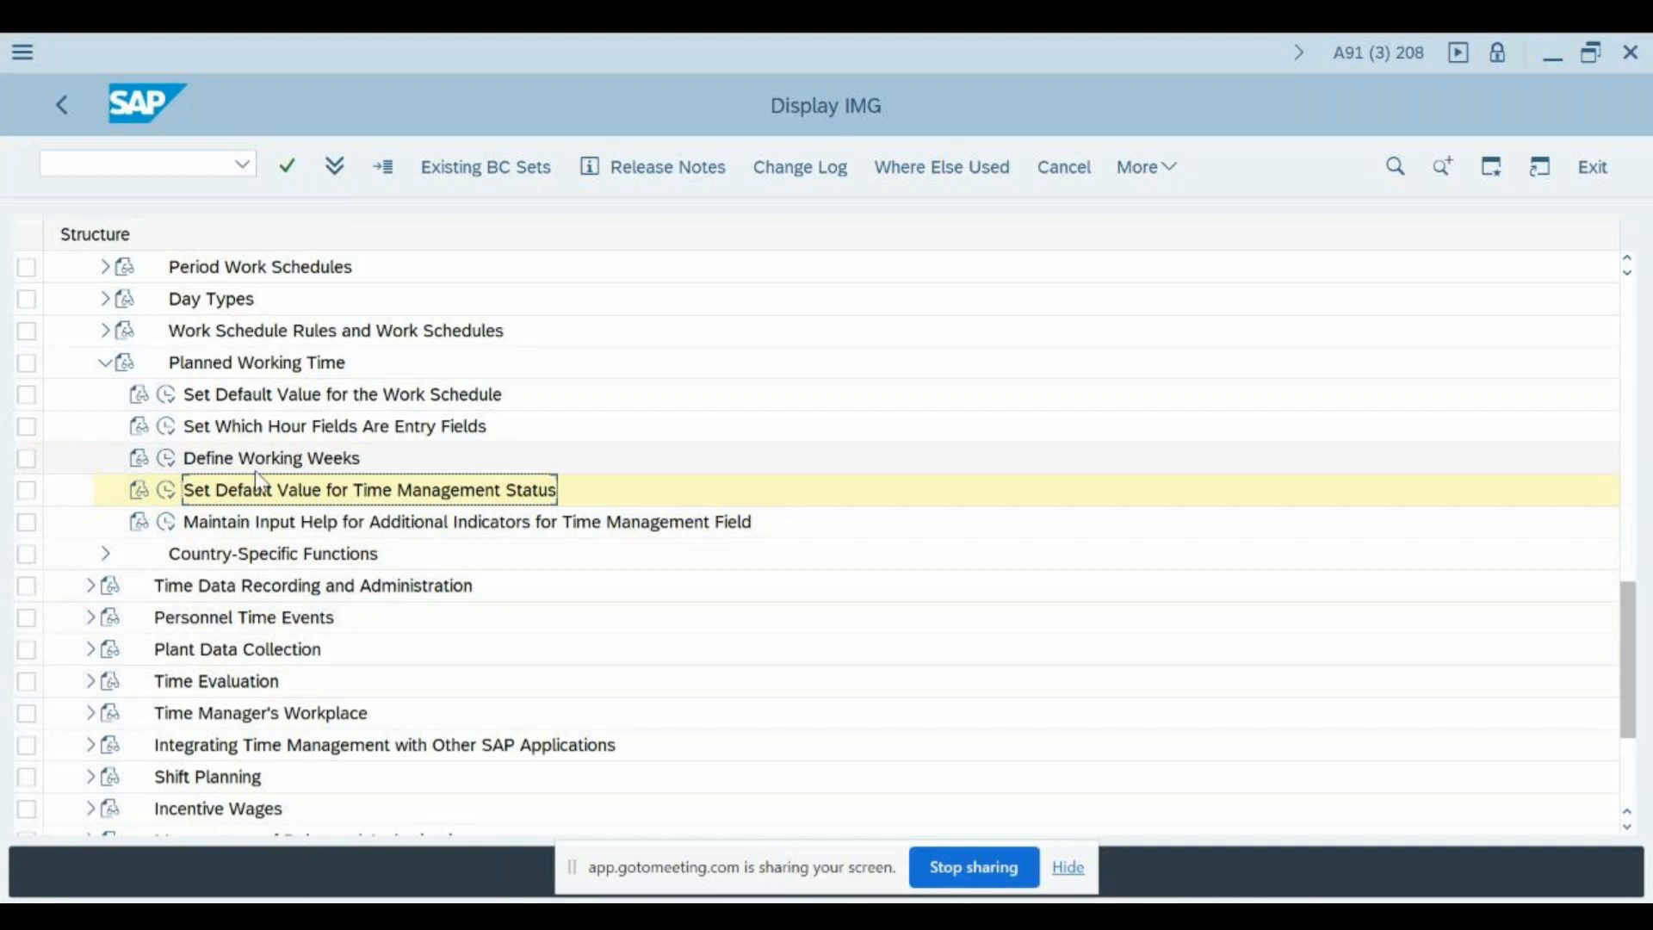
# - Redisplay the TMSTA decision tree from Set Default Value for Time Management Status and expand 40 India down to its employee groups
pyautogui.click(169, 491)
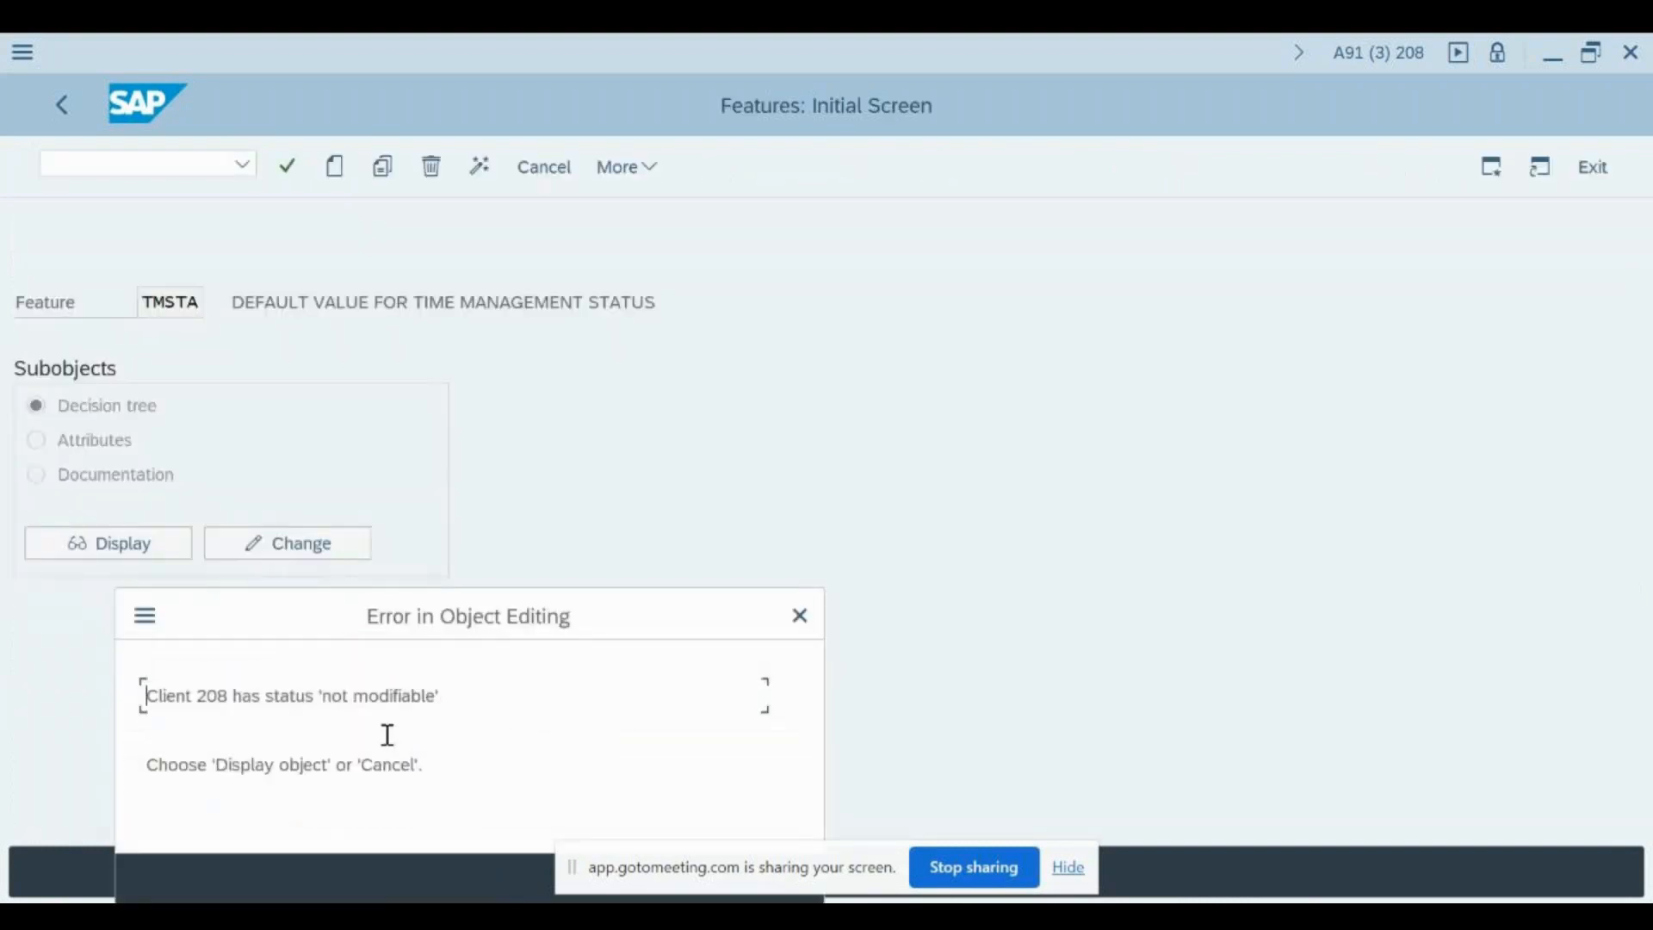
pyautogui.press('Return')
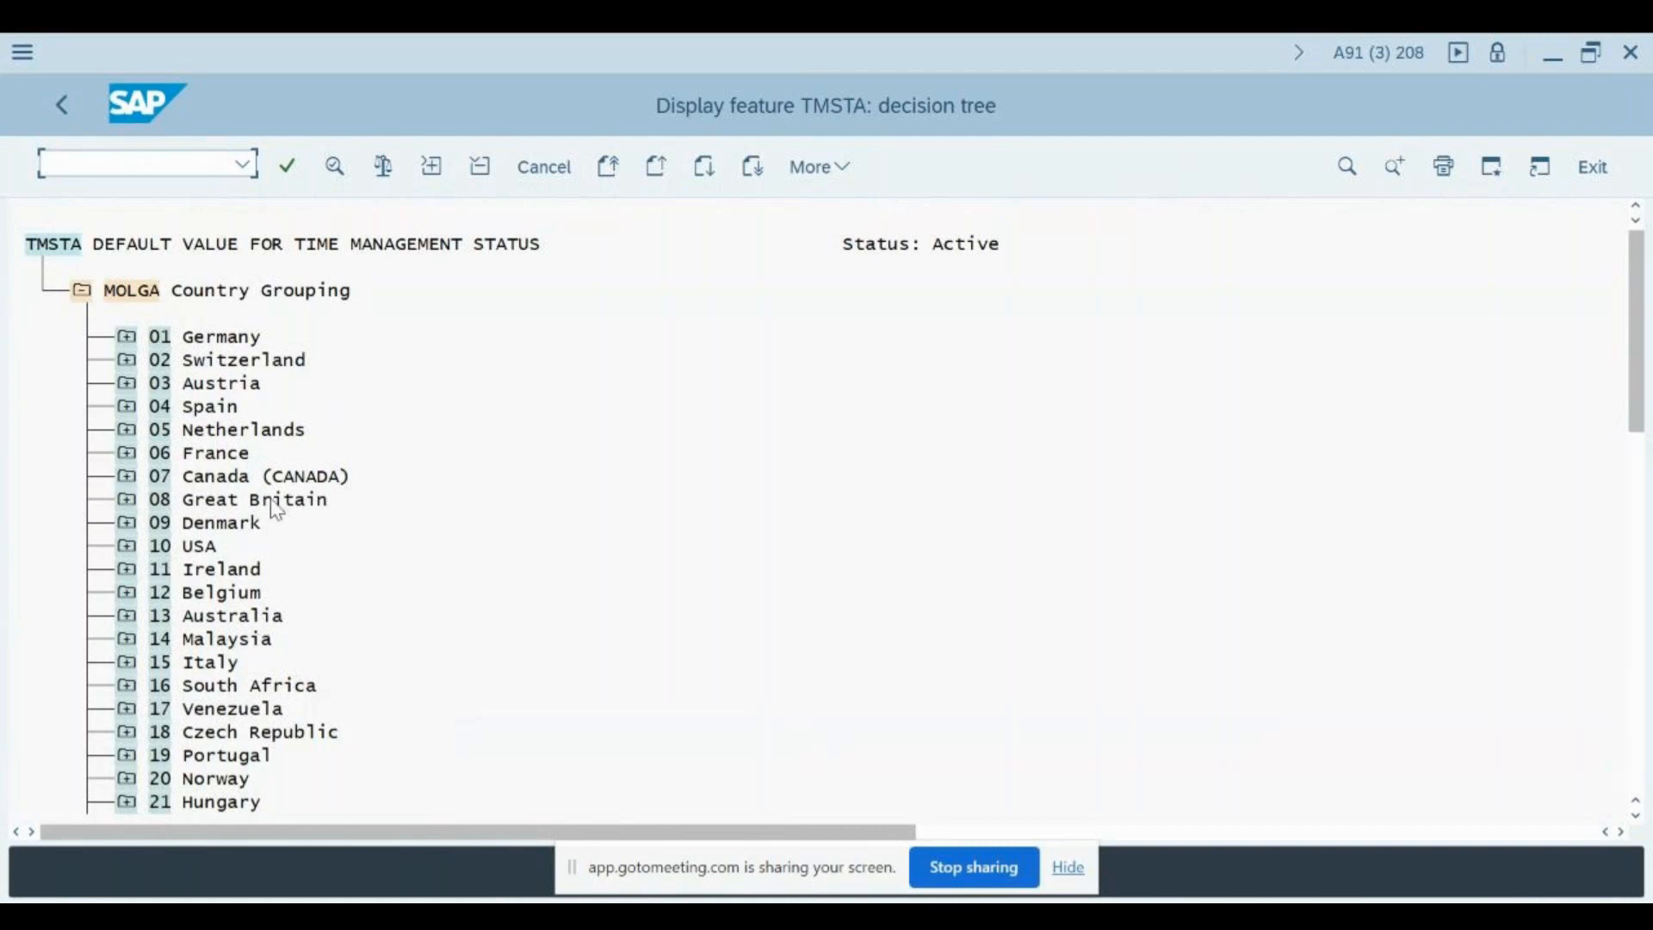
pyautogui.scroll(-9, 252, 531)
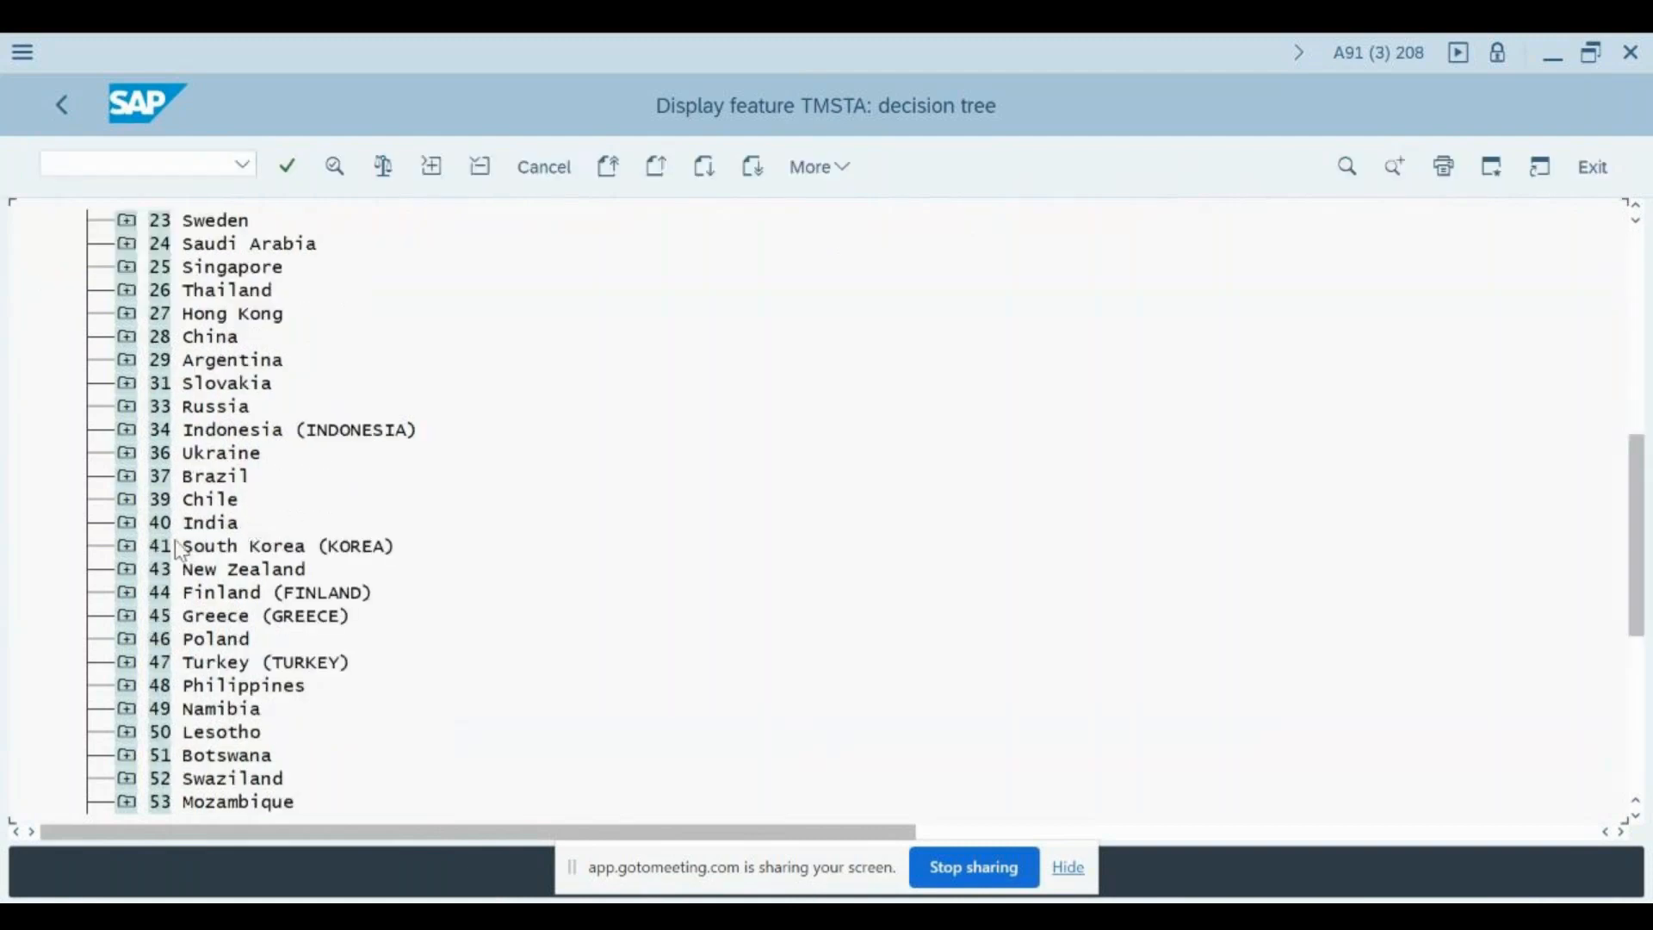
pyautogui.click(128, 524)
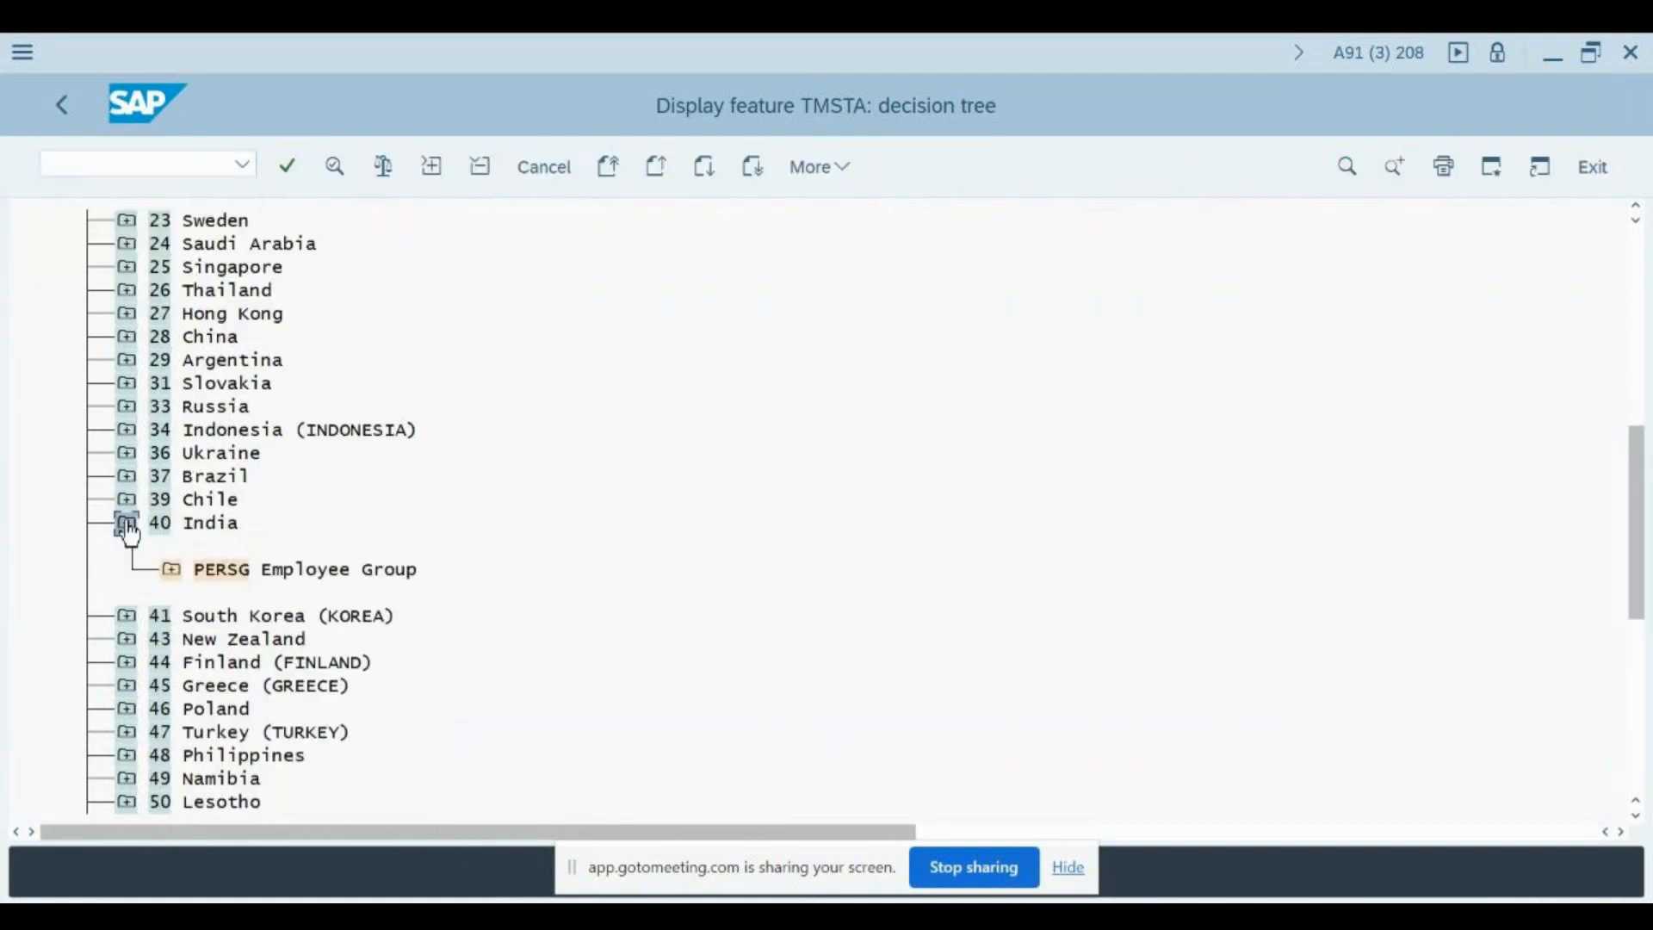
pyautogui.click(172, 570)
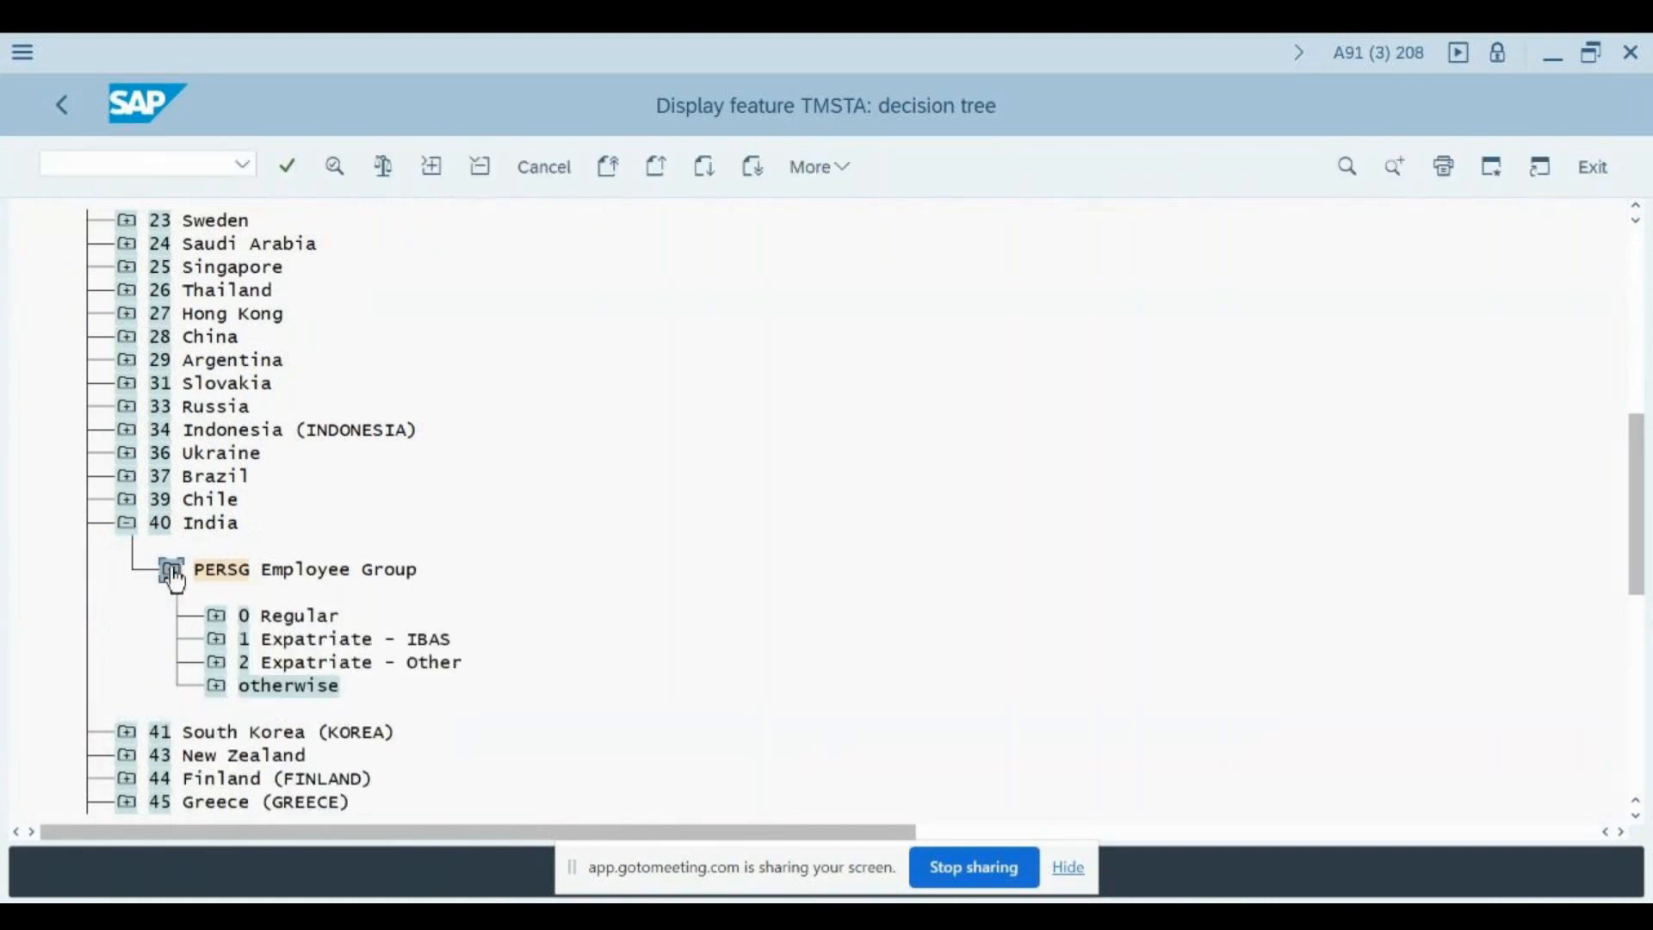
# - Expand all subnodes of PERSG Employee Group under India and examine the default status for each employee group and the otherwise branch
pyautogui.click(432, 169)
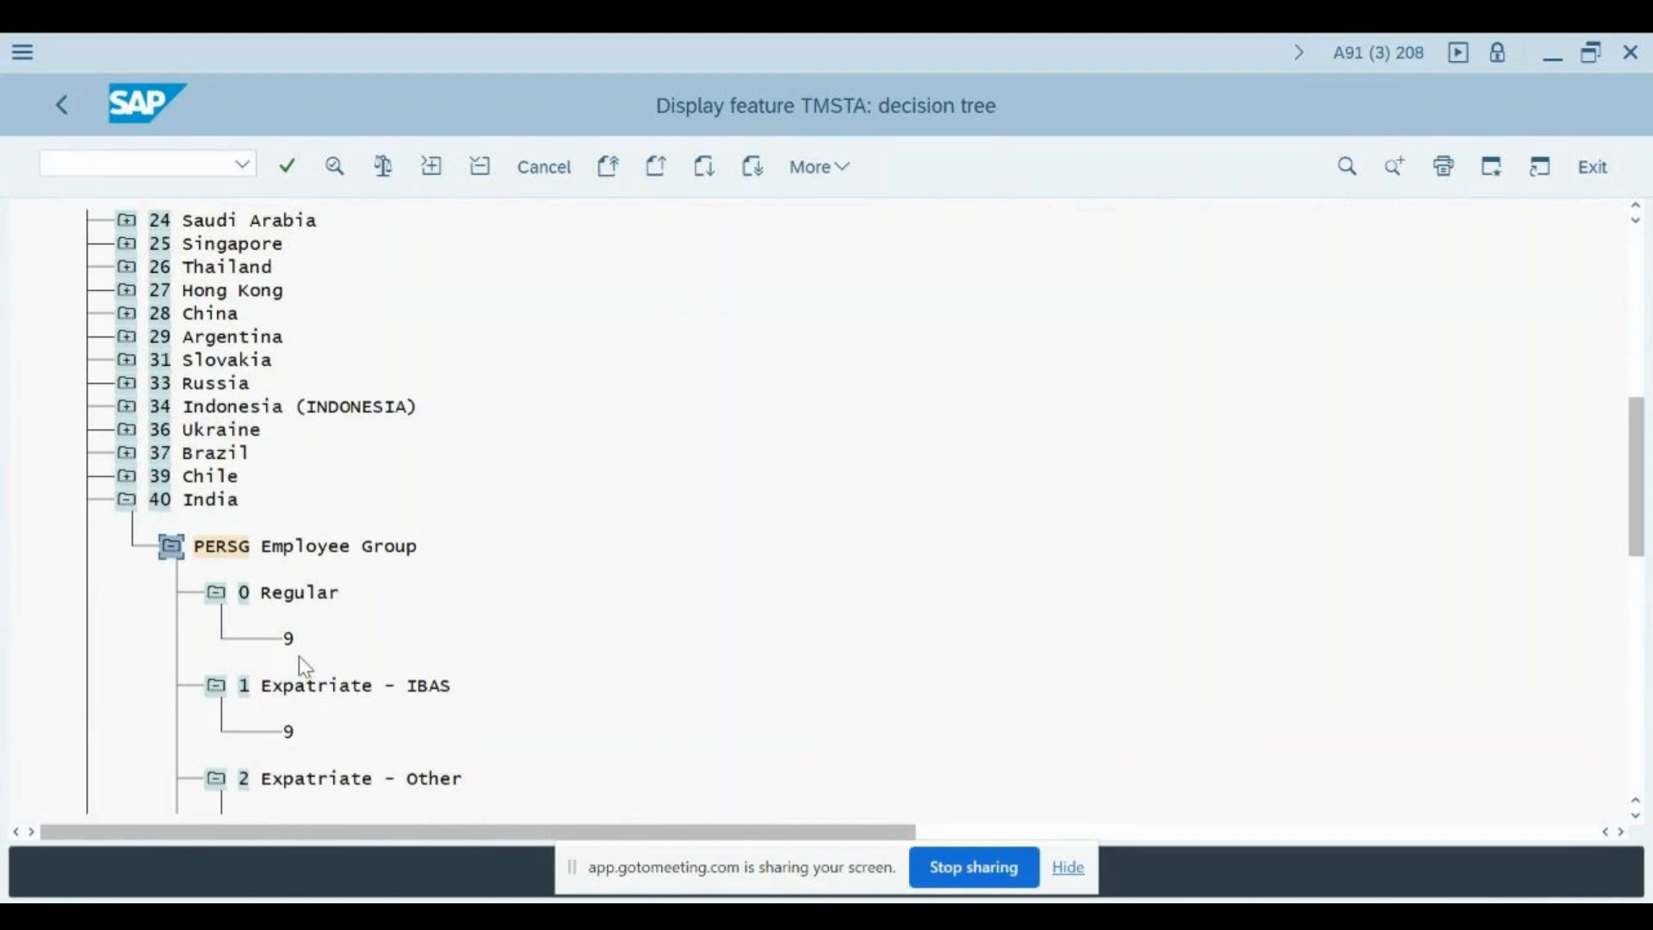
pyautogui.click(323, 688)
pyautogui.scroll(-9, 397, 240)
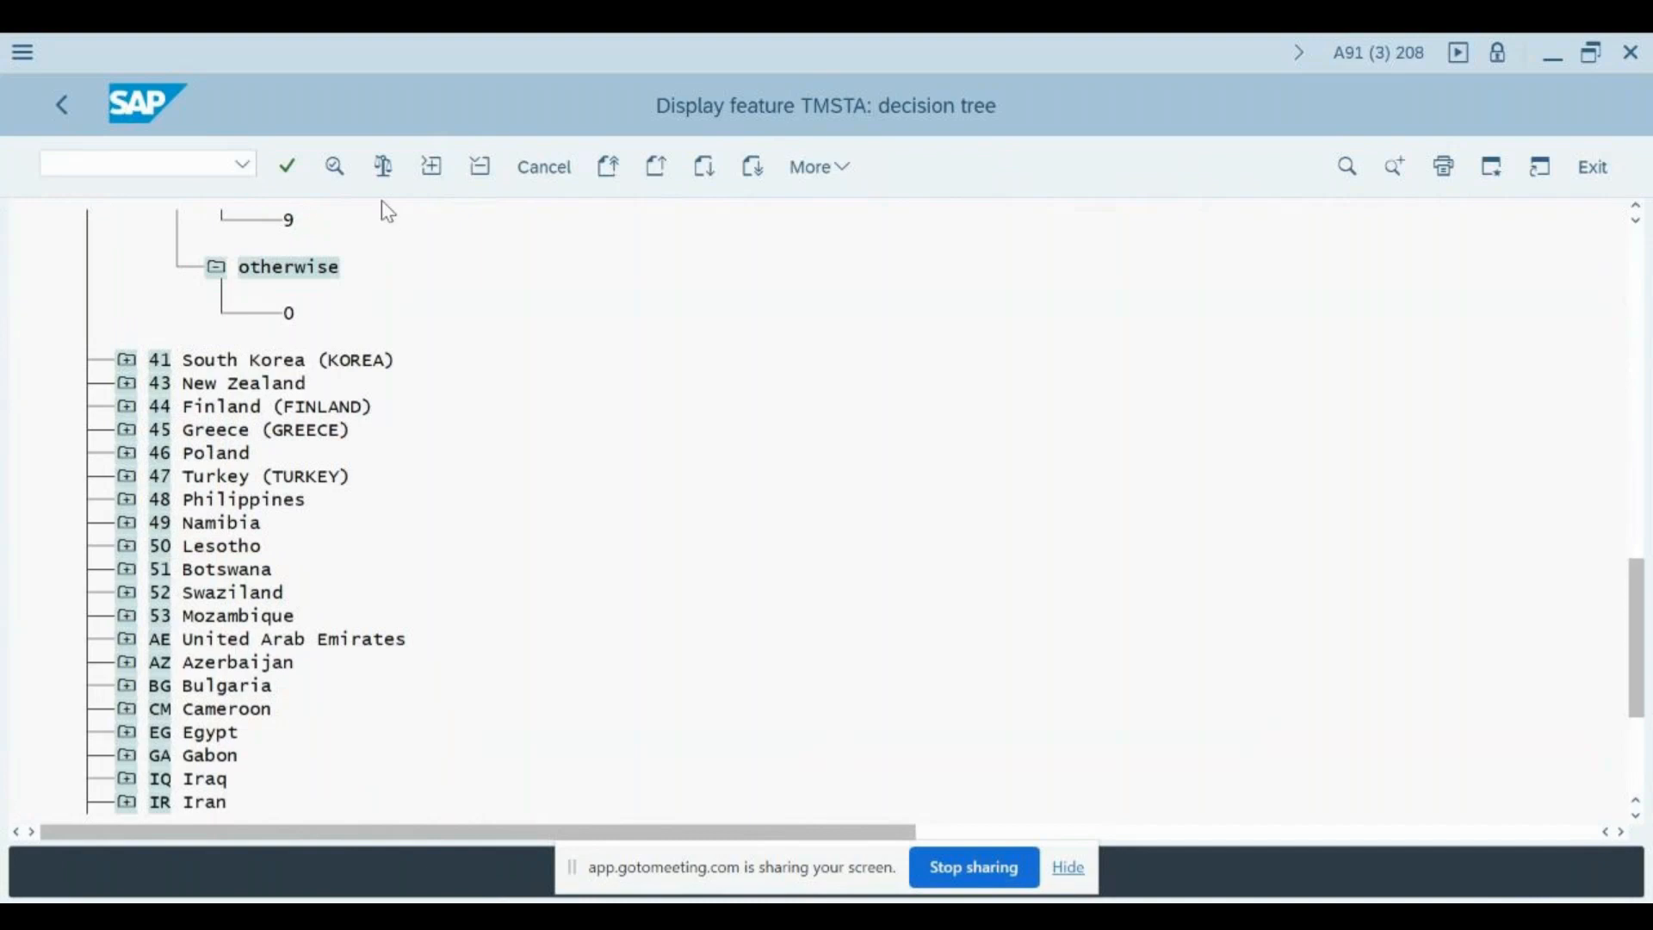
pyautogui.scroll(3, 387, 211)
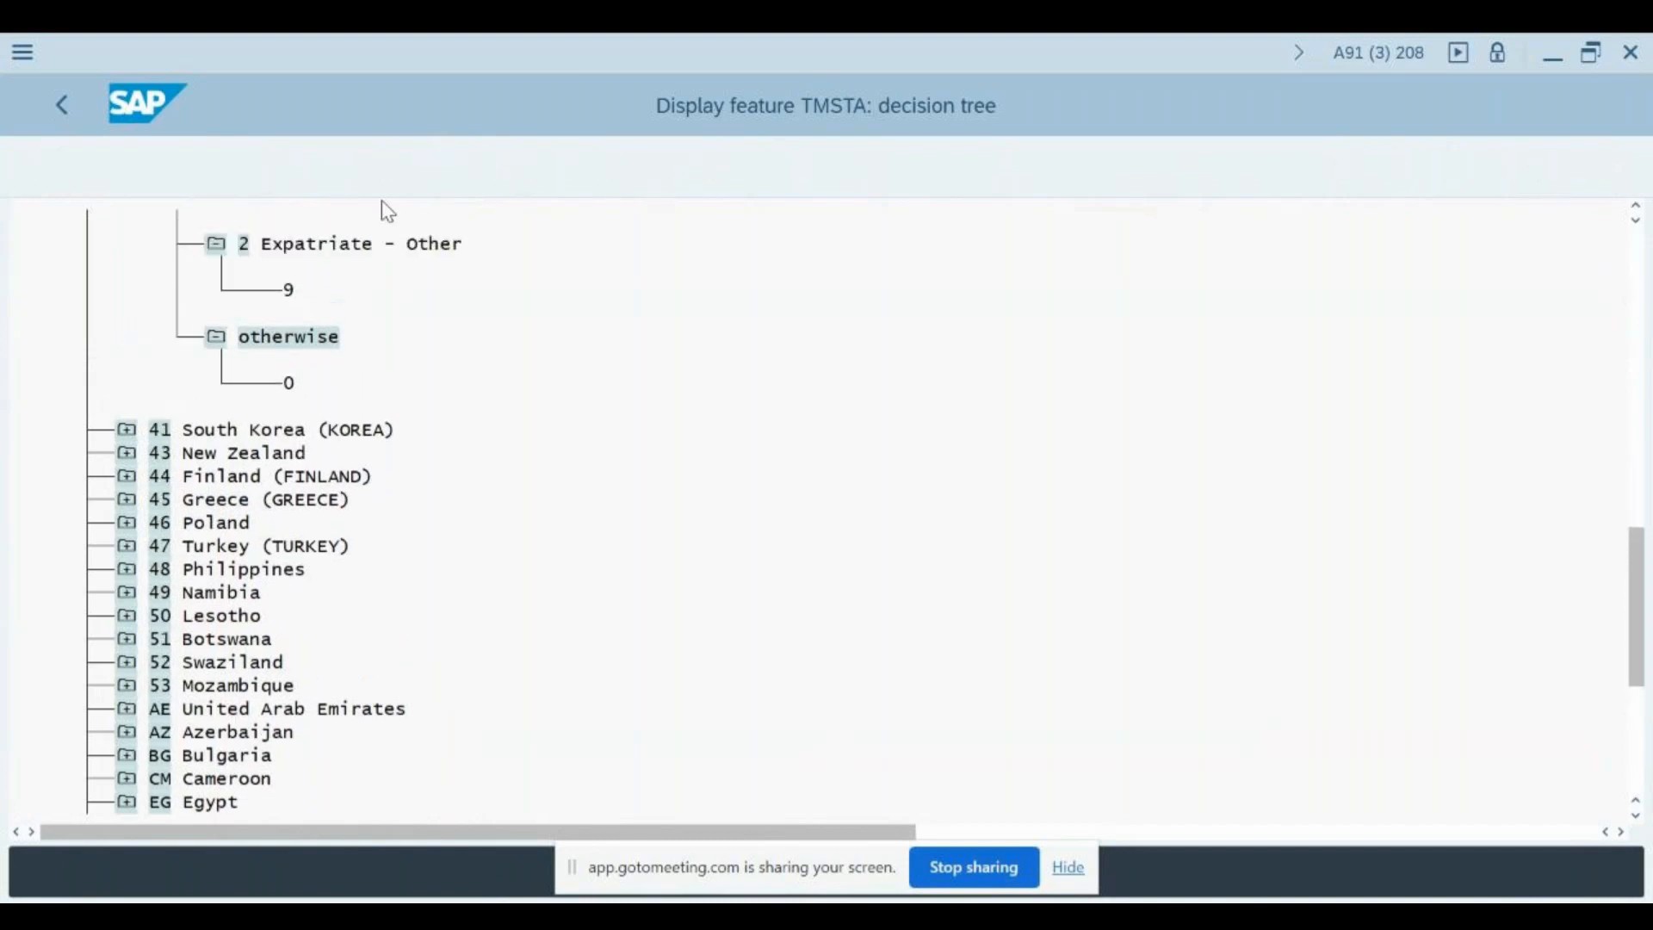
pyautogui.scroll(4, 387, 211)
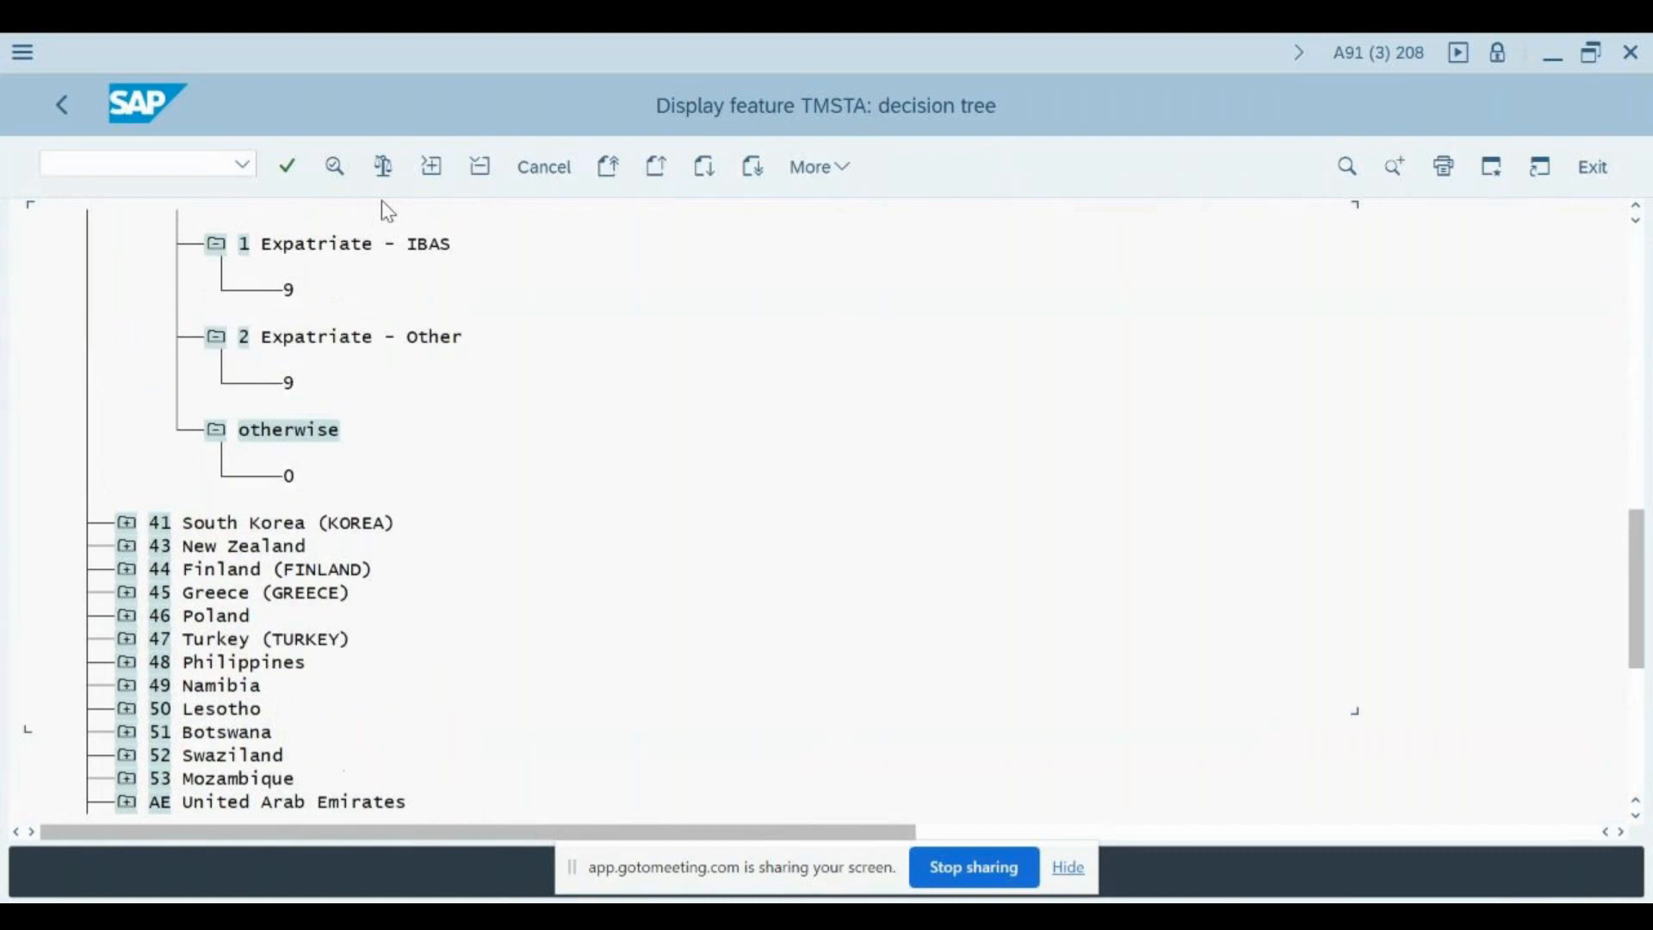
pyautogui.scroll(3, 388, 211)
pyautogui.scroll(3, 382, 204)
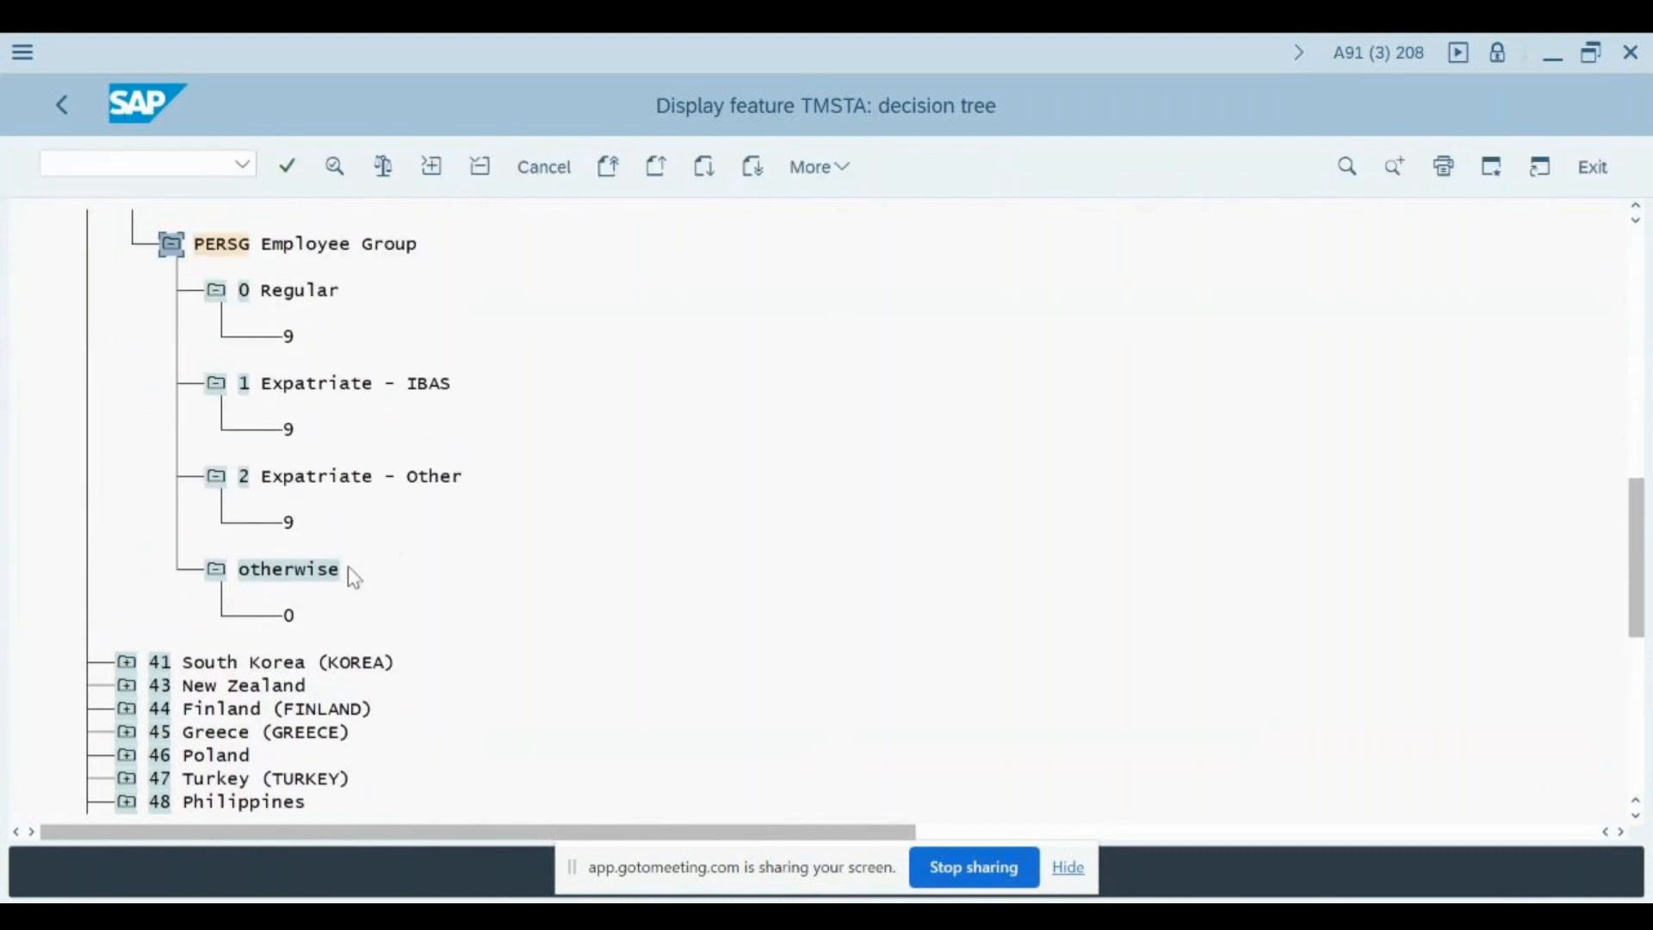